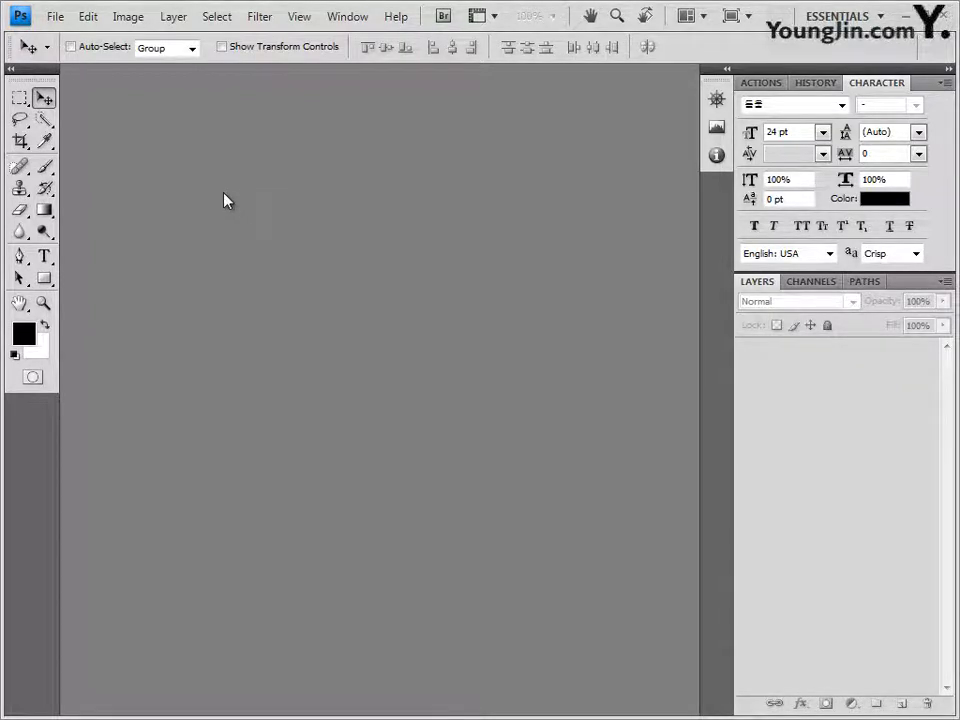
Create a new 400 x 500 pixel RGB document at 72 pixels/inch with a white background
{"action": "key", "text": "ctrl+n"}
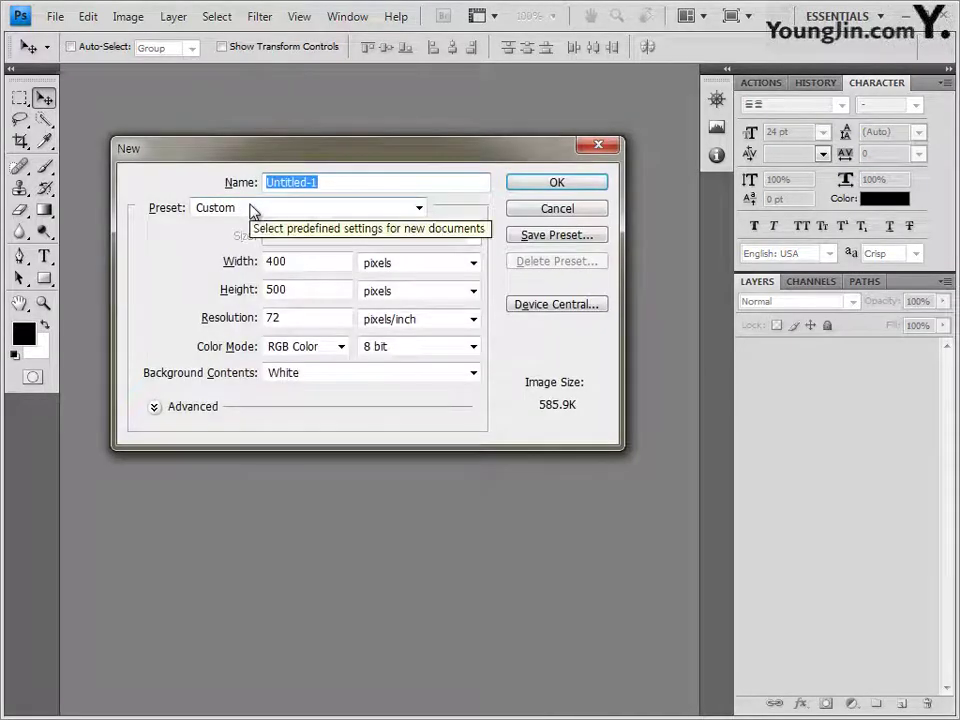
{"action": "left_click_drag", "start_coordinate": [340, 155], "coordinate": [332, 160]}
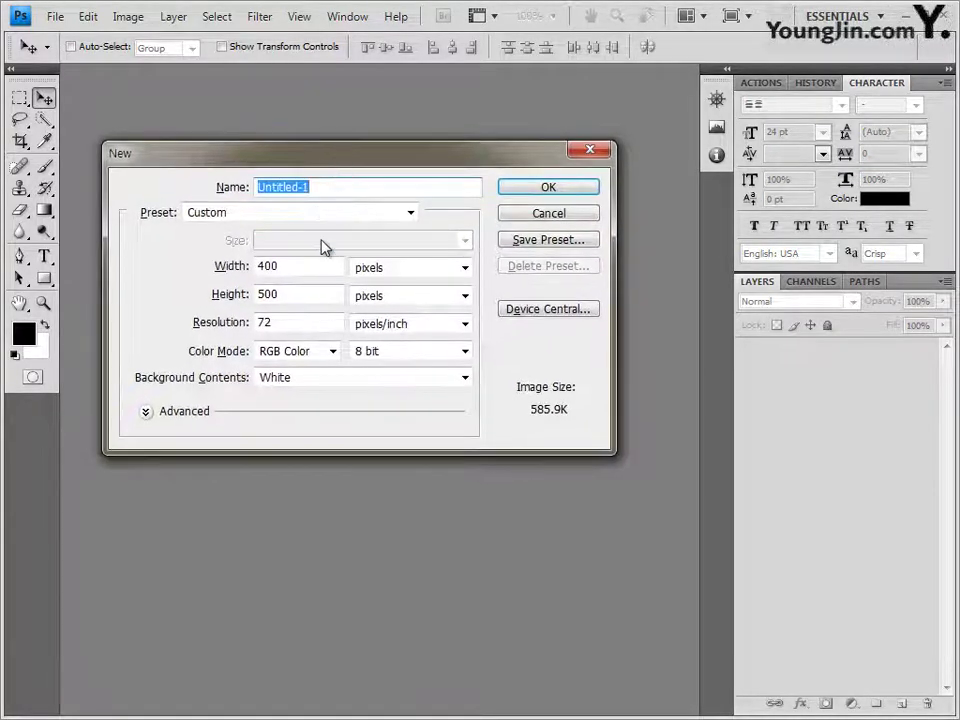
{"action": "left_click", "coordinate": [296, 268]}
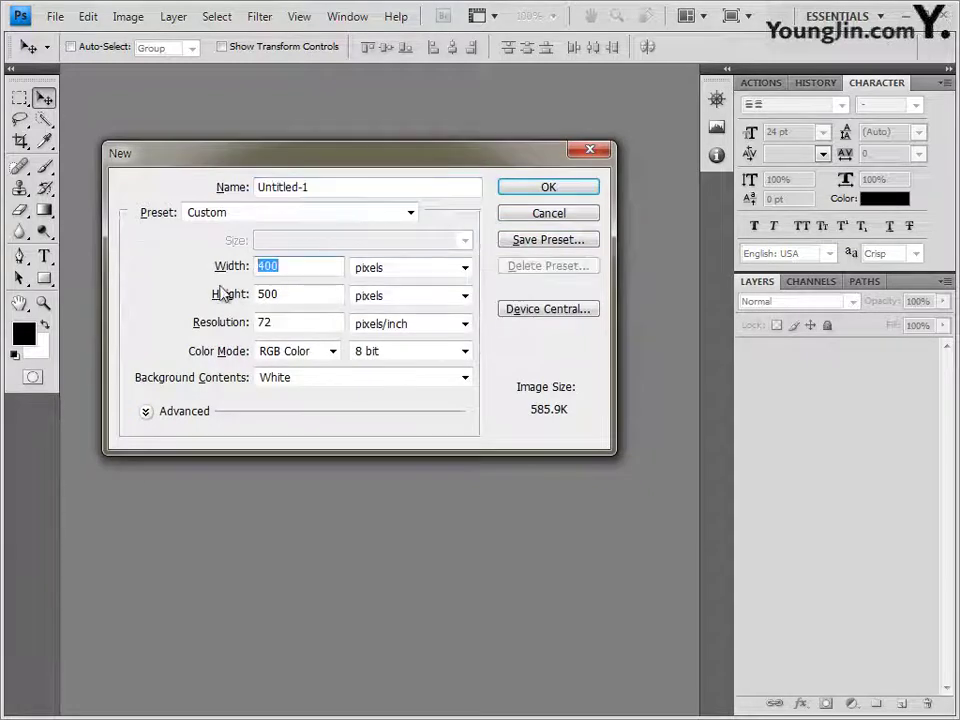
{"action": "left_click", "coordinate": [292, 291]}
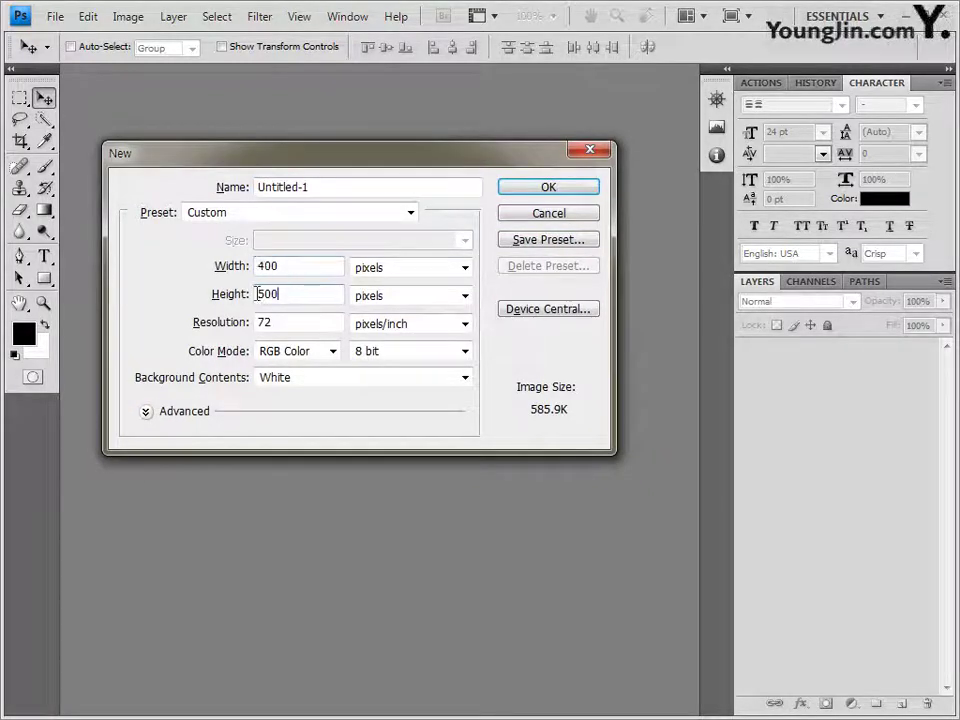
{"action": "left_click", "coordinate": [290, 326]}
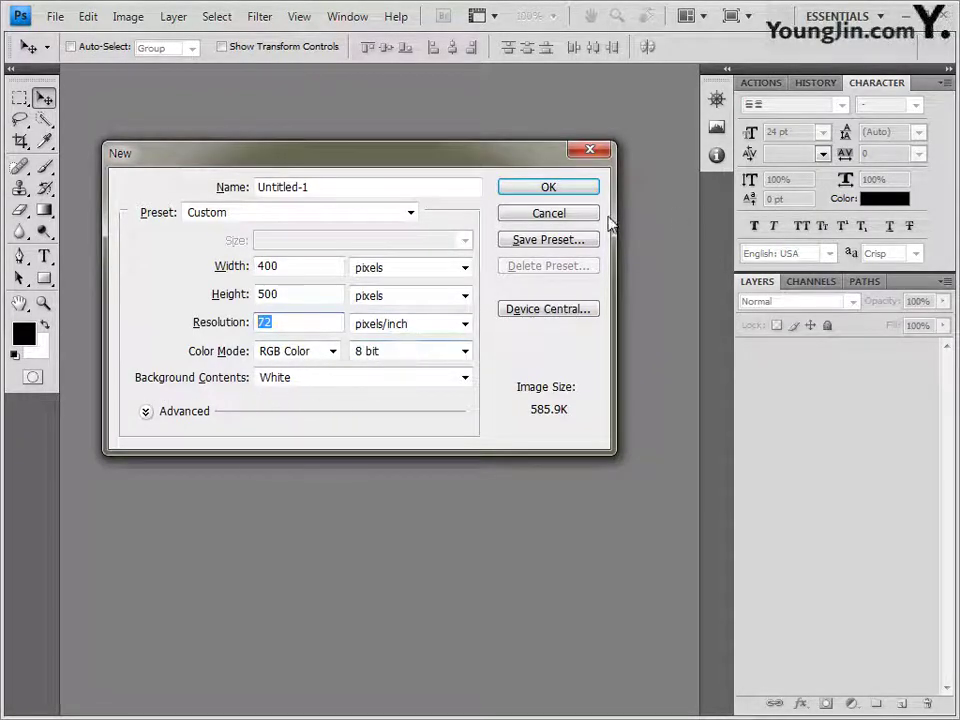
{"action": "left_click", "coordinate": [583, 190]}
{"action": "left_click_drag", "start_coordinate": [189, 86], "coordinate": [265, 127]}
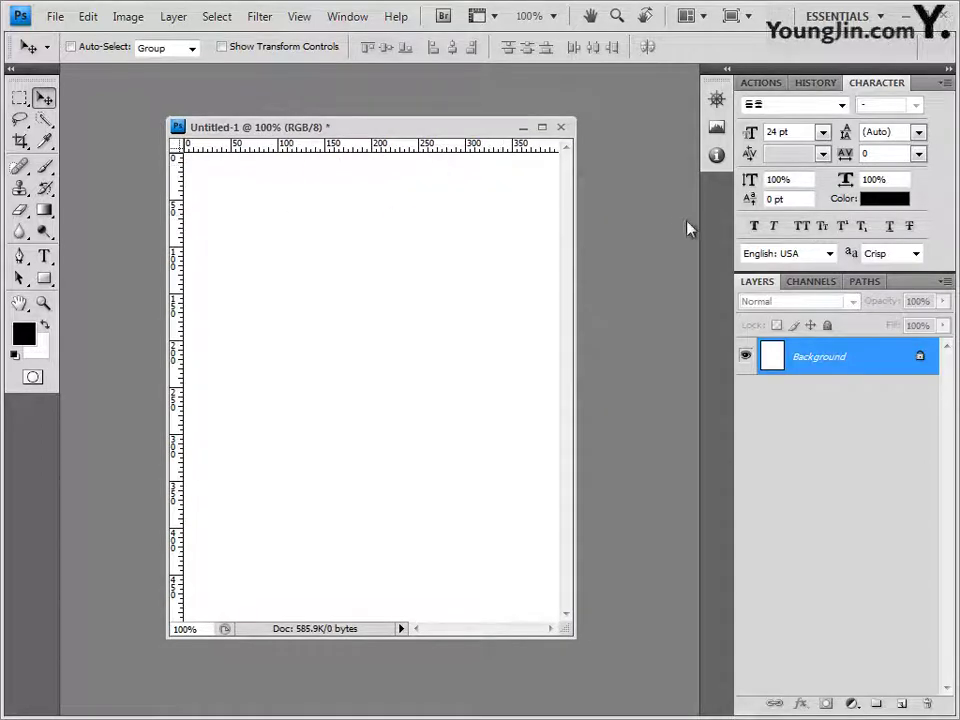
Show the grid over the blank canvas and save the document as 1.psd in the GTQ folder
{"action": "key", "text": "ctrl+apostrophe"}
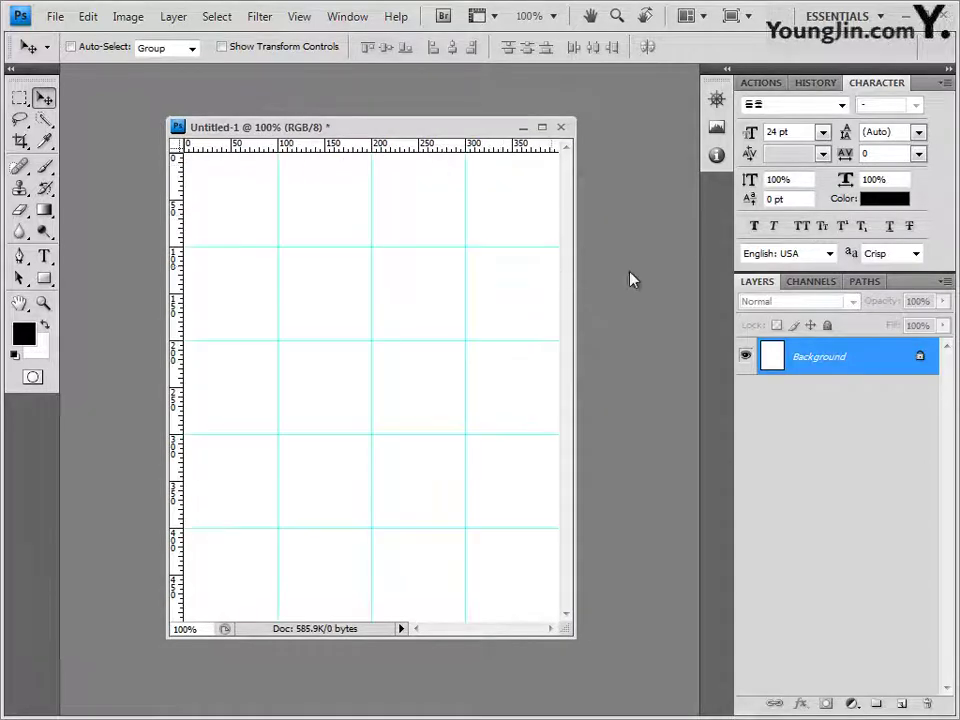
{"action": "left_click", "coordinate": [57, 17]}
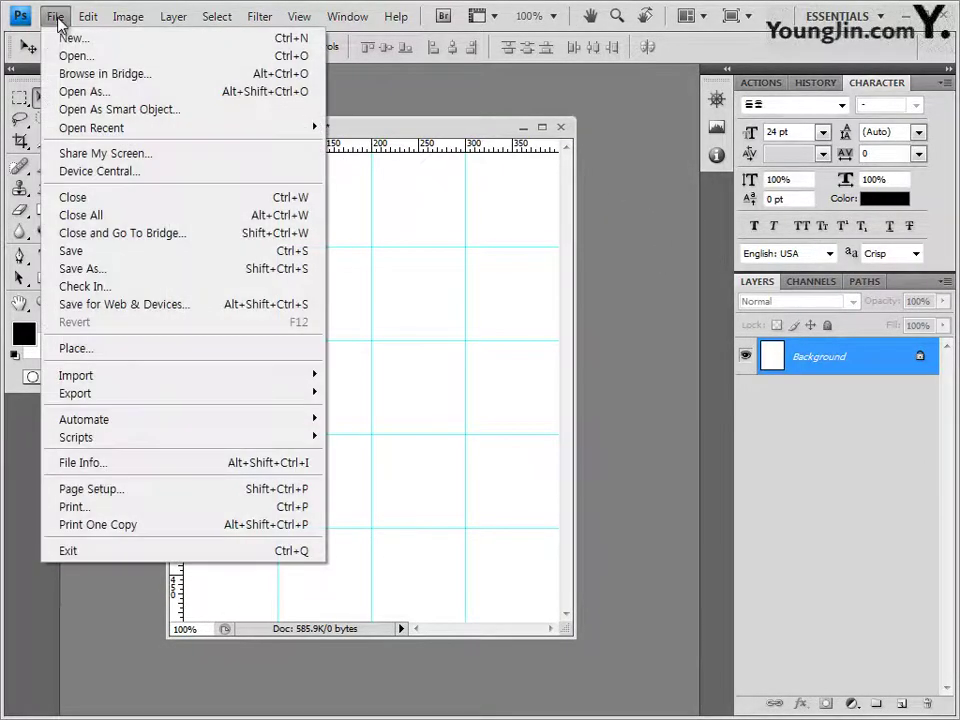
{"action": "left_click", "coordinate": [106, 272]}
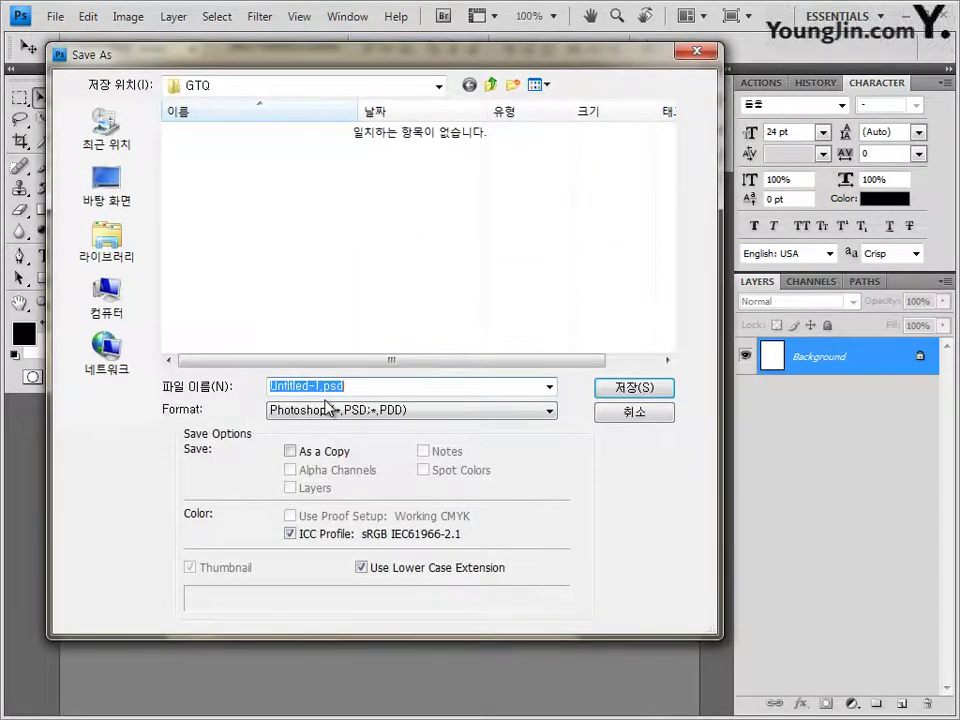
{"action": "type", "text": "1"}
{"action": "key", "text": "Return"}
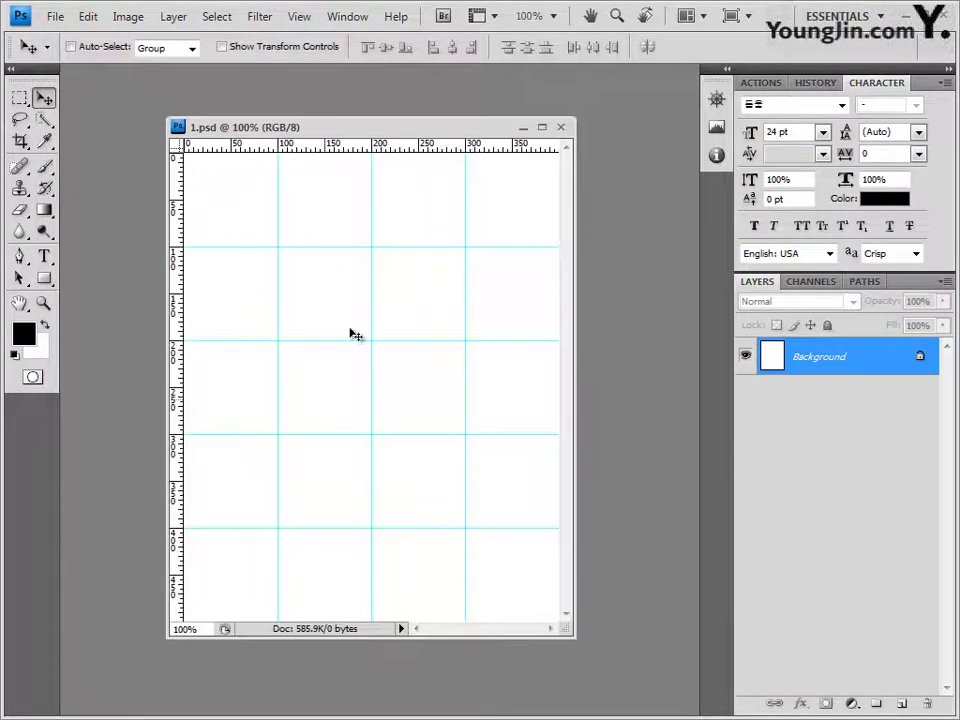
{"action": "left_click_drag", "start_coordinate": [394, 128], "coordinate": [377, 121]}
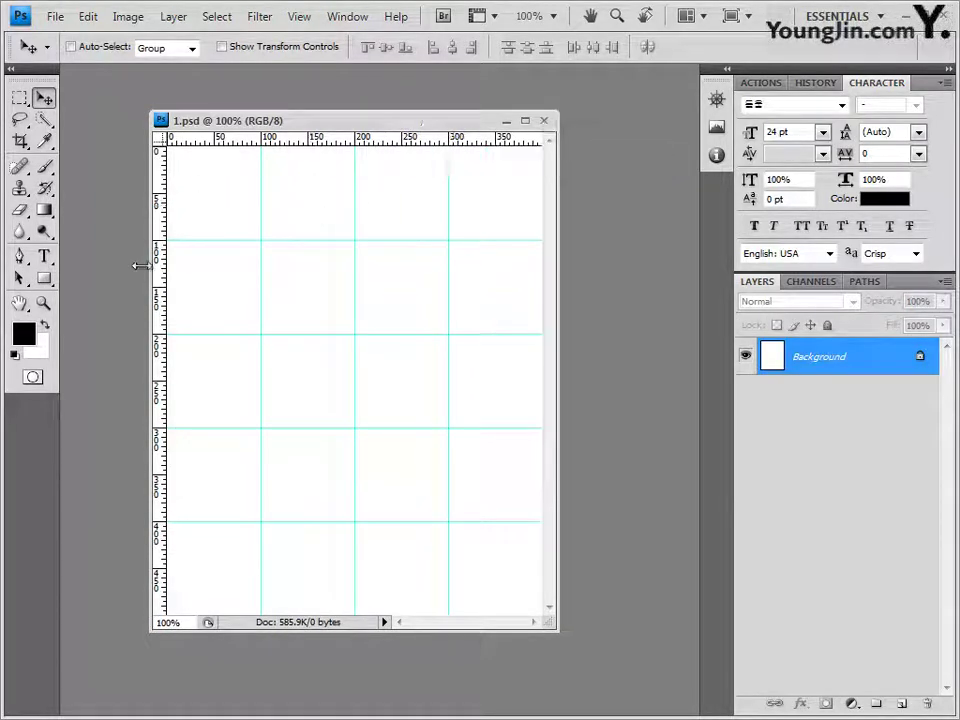
Switch to the file explorer and open 2급-1.JPG from the 기출문제06 folder in Photoshop
{"action": "key", "text": "alt+Tab"}
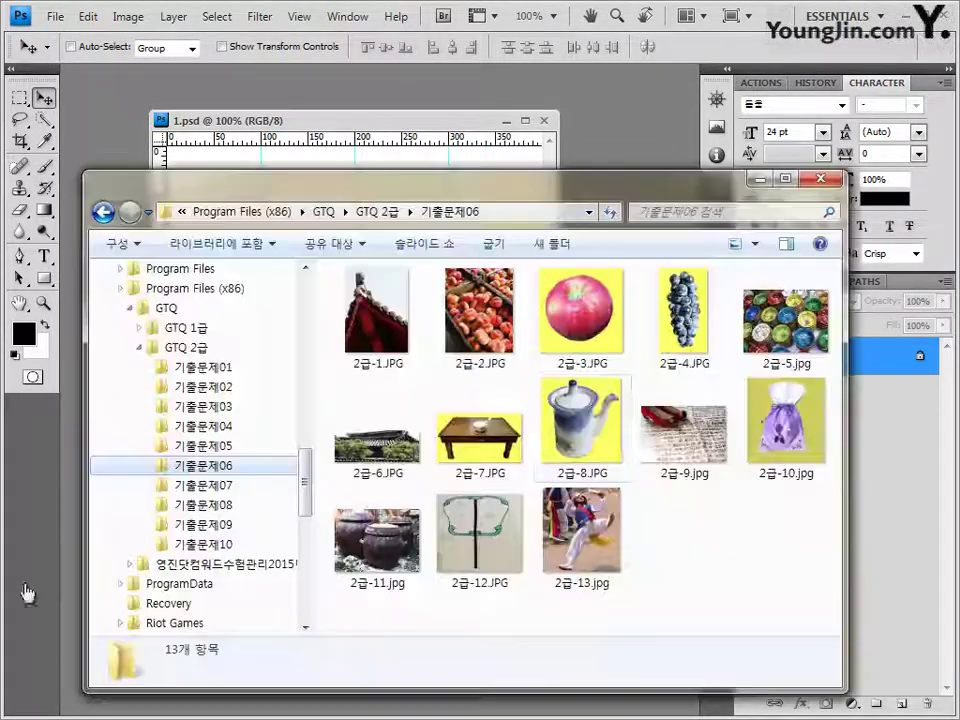
{"action": "left_click_drag", "start_coordinate": [497, 197], "coordinate": [477, 196]}
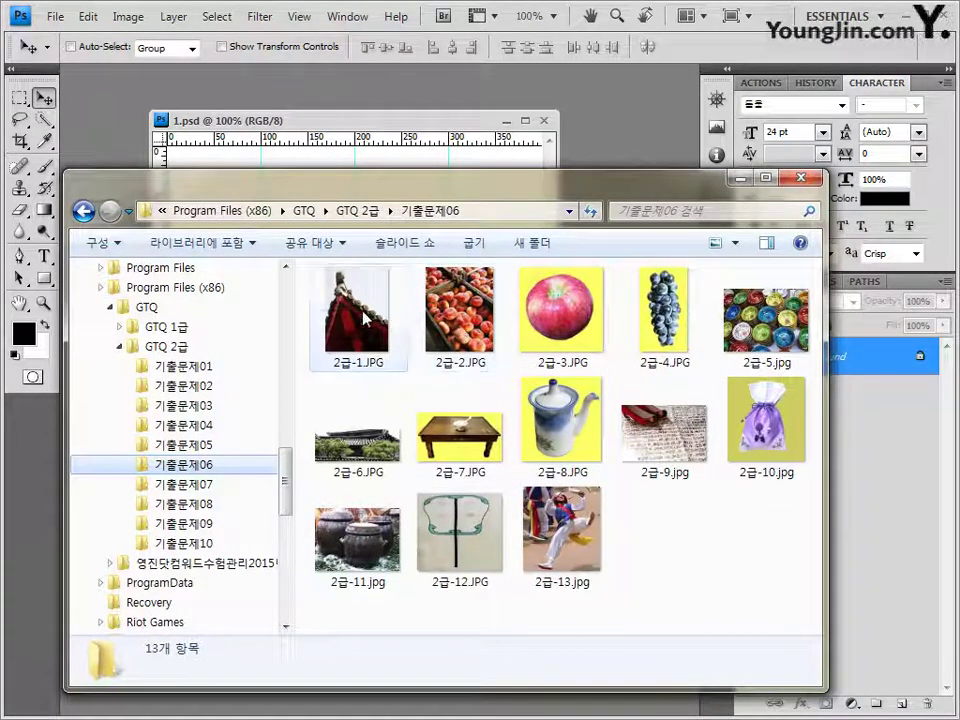
{"action": "left_click_drag", "start_coordinate": [356, 310], "coordinate": [420, 246]}
{"action": "left_click_drag", "start_coordinate": [459, 201], "coordinate": [422, 132]}
Copy the entire 2급-1.JPG image, close it, and paste the copy into 1.psd
{"action": "key", "text": "ctrl+a"}
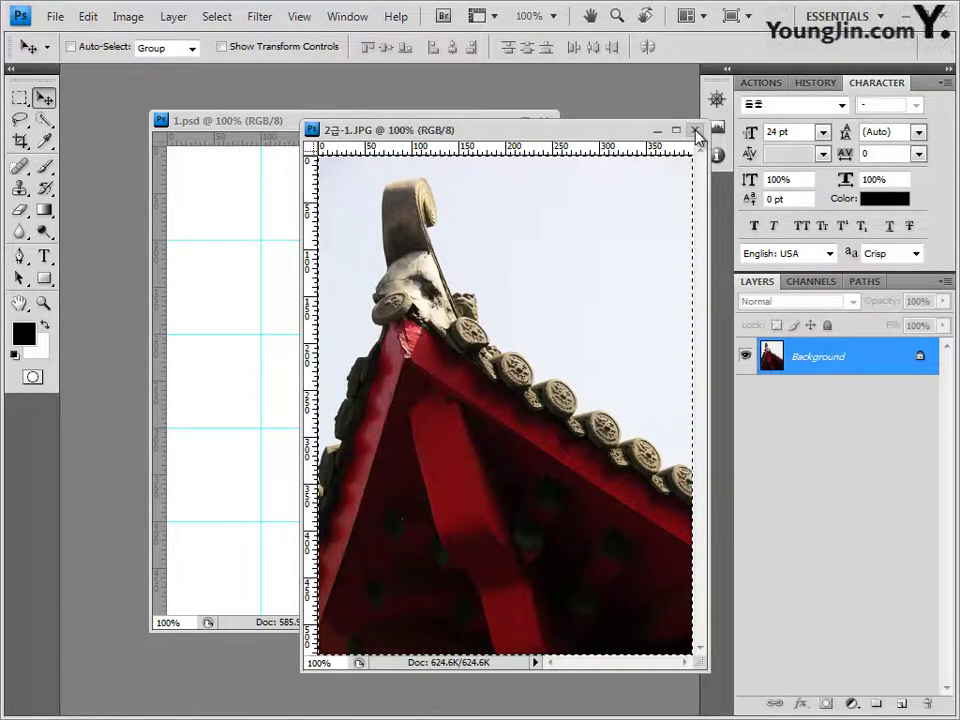
{"action": "key", "text": "ctrl+c"}
{"action": "key", "text": "ctrl+w"}
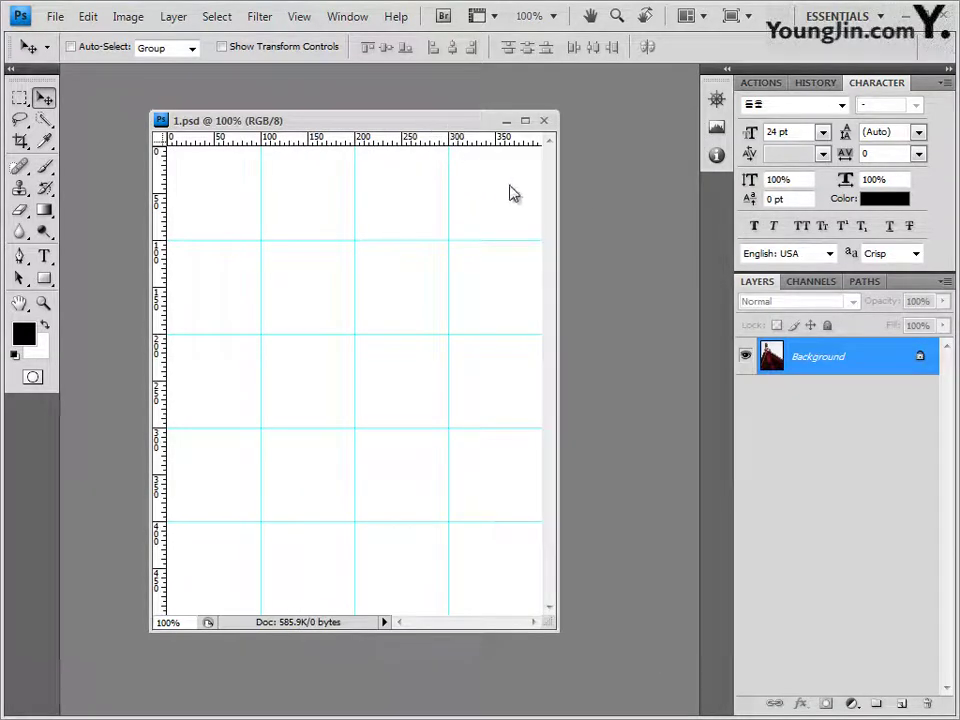
{"action": "key", "text": "ctrl+v"}
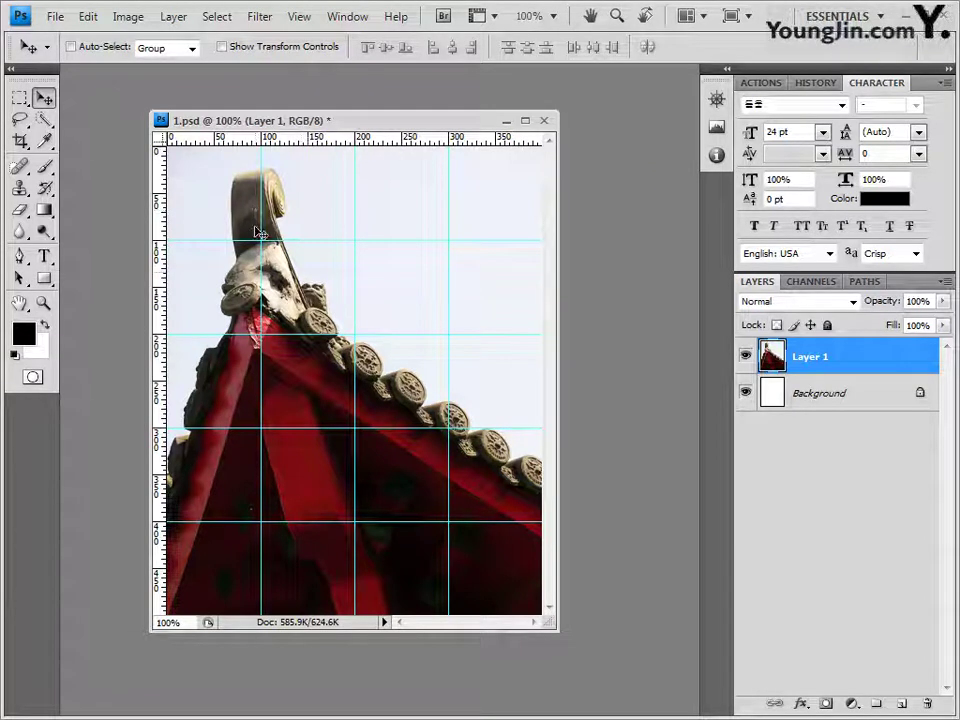
Select the curled ornament at the roof's peak using the Quick Selection tool with a 9 px brush at 100% hardness
{"action": "left_click", "coordinate": [44, 119]}
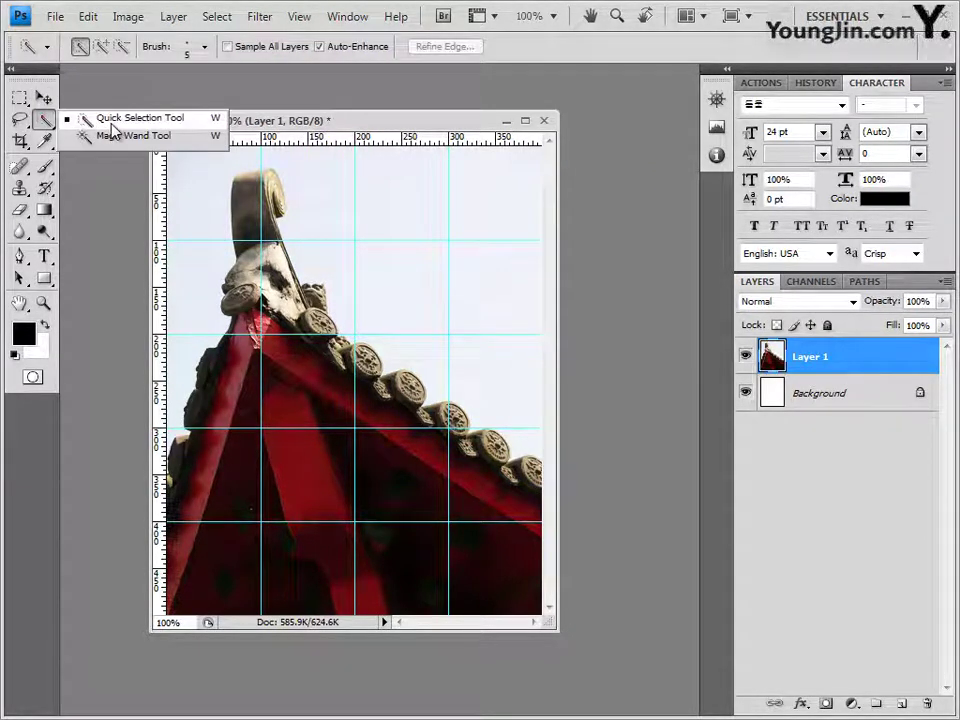
{"action": "left_click", "coordinate": [113, 128]}
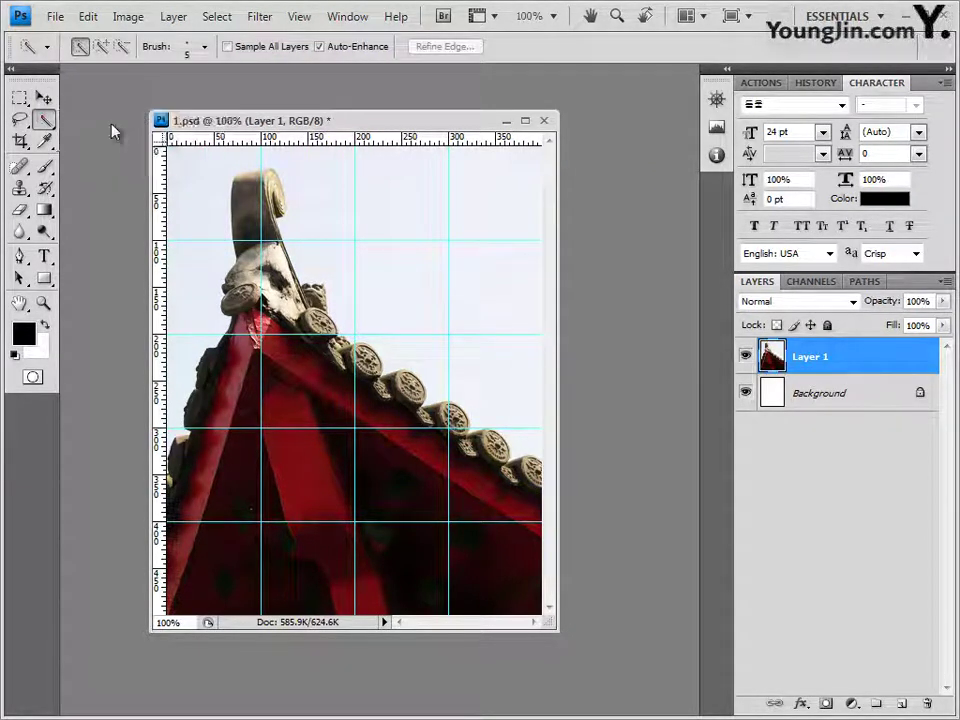
{"action": "left_click", "coordinate": [206, 47]}
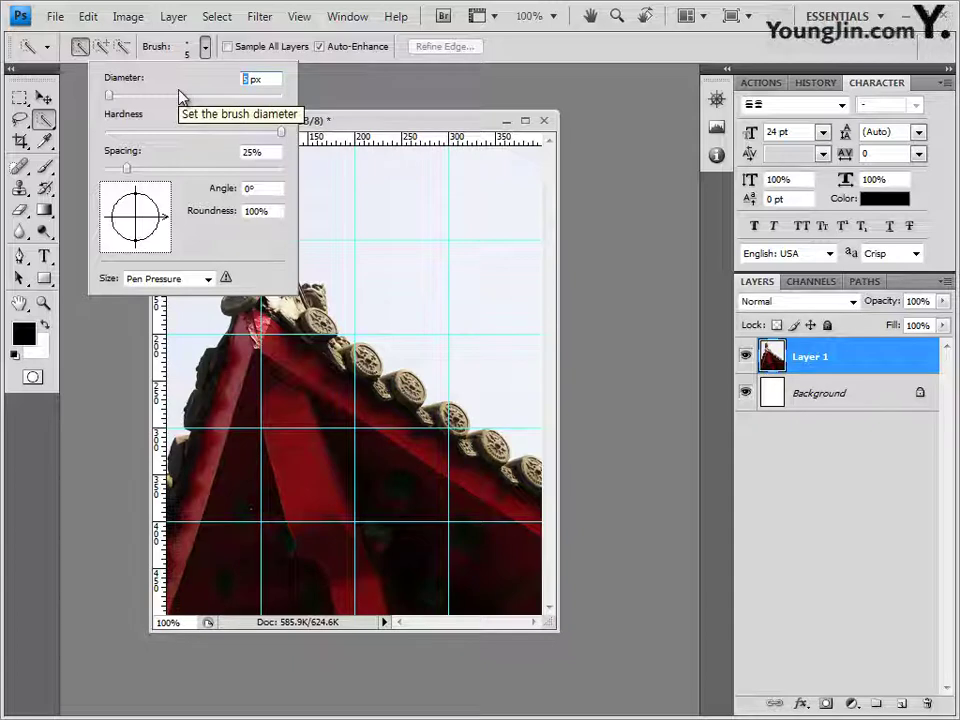
{"action": "type", "text": "9"}
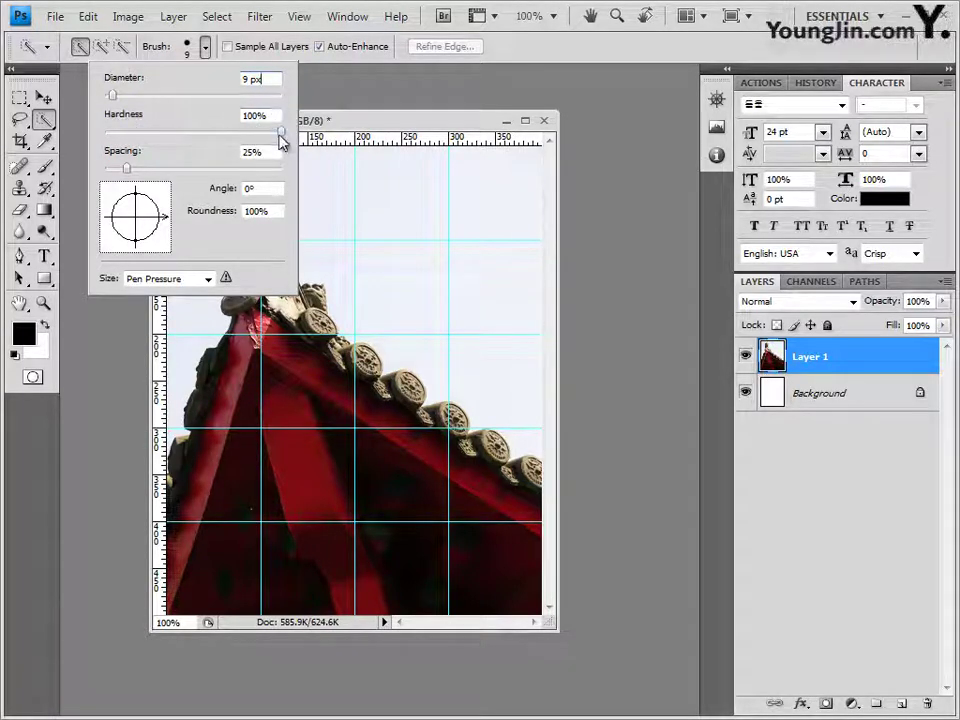
{"action": "mouse_move", "coordinate": [280, 140]}
{"action": "left_mouse_down"}
{"action": "mouse_move", "coordinate": [104, 130]}
{"action": "mouse_move", "coordinate": [291, 135]}
{"action": "left_mouse_up"}
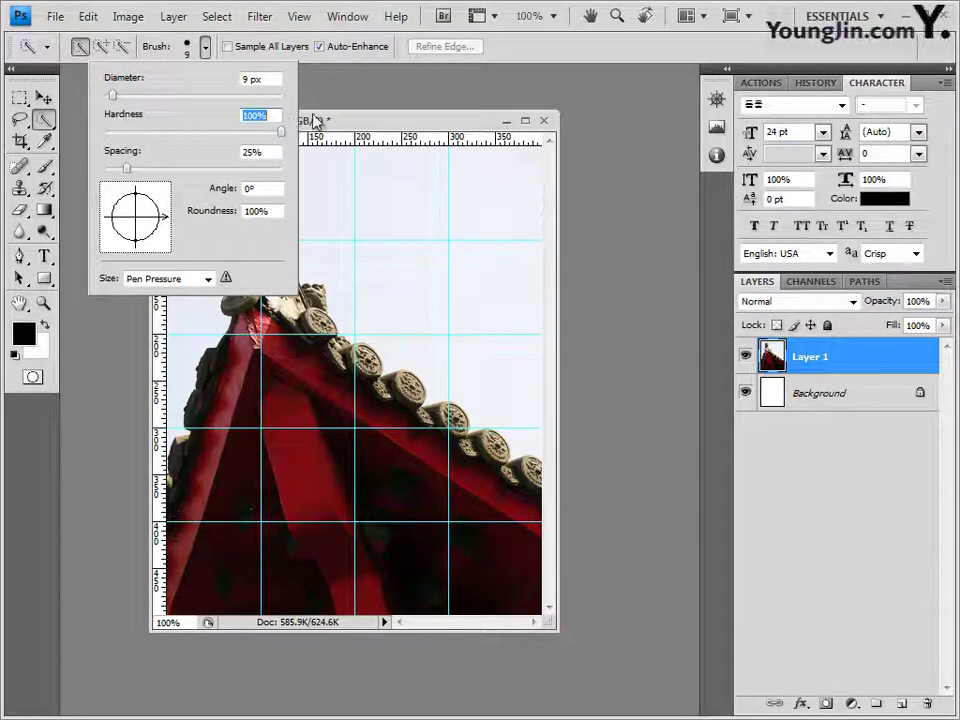
{"action": "left_click", "coordinate": [315, 120]}
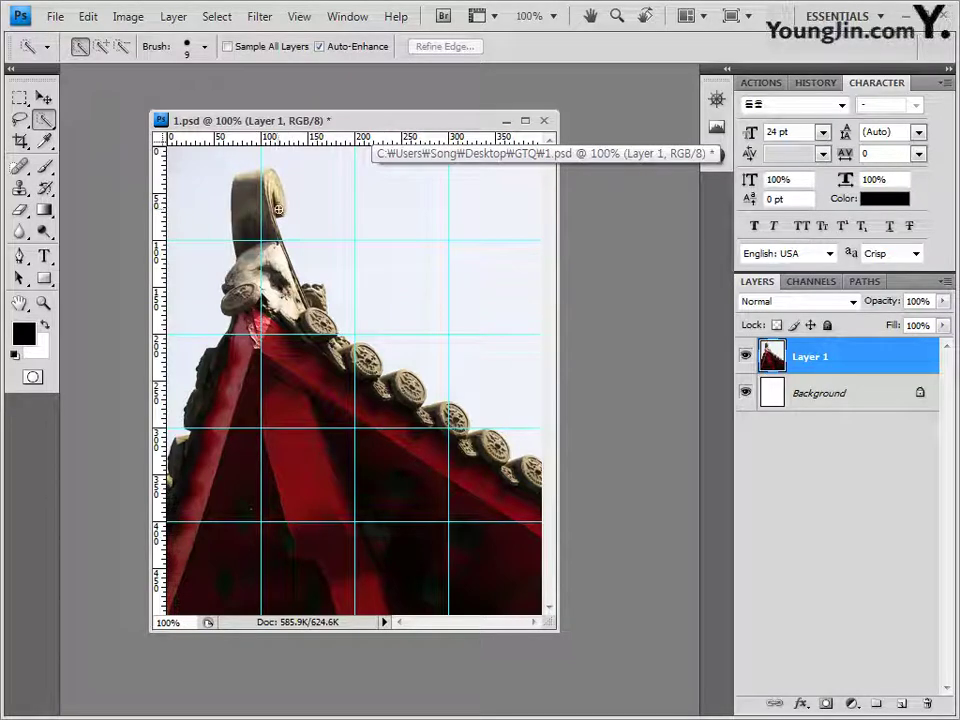
{"action": "left_click", "coordinate": [271, 180]}
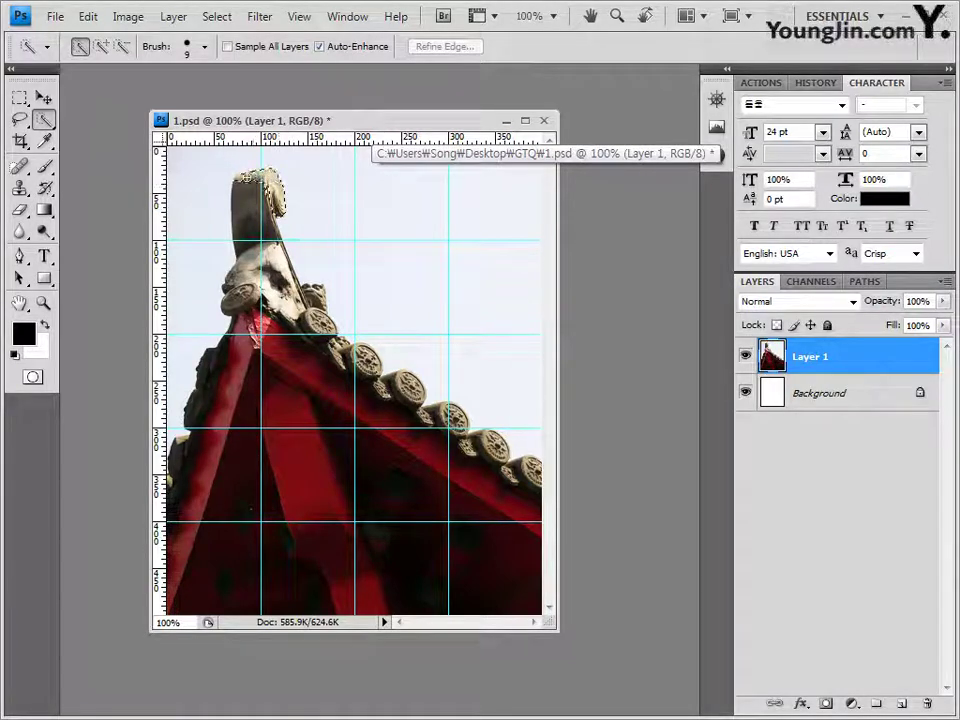
{"action": "left_click", "coordinate": [242, 211]}
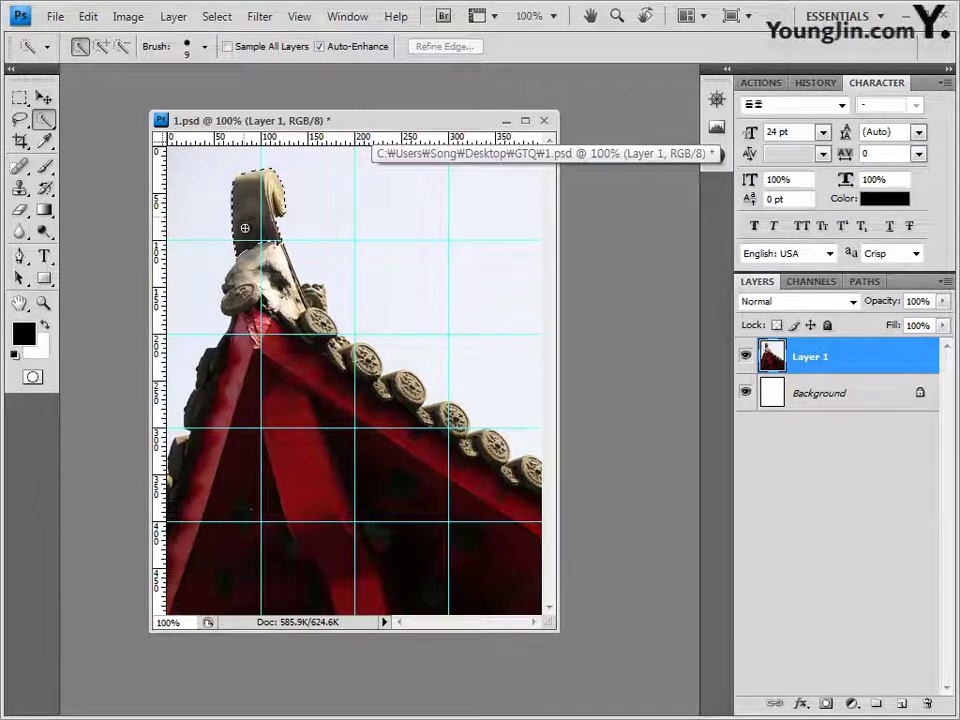
{"action": "mouse_move", "coordinate": [253, 245]}
{"action": "left_mouse_down"}
{"action": "mouse_move", "coordinate": [296, 290]}
{"action": "mouse_move", "coordinate": [292, 282]}
{"action": "left_mouse_up"}
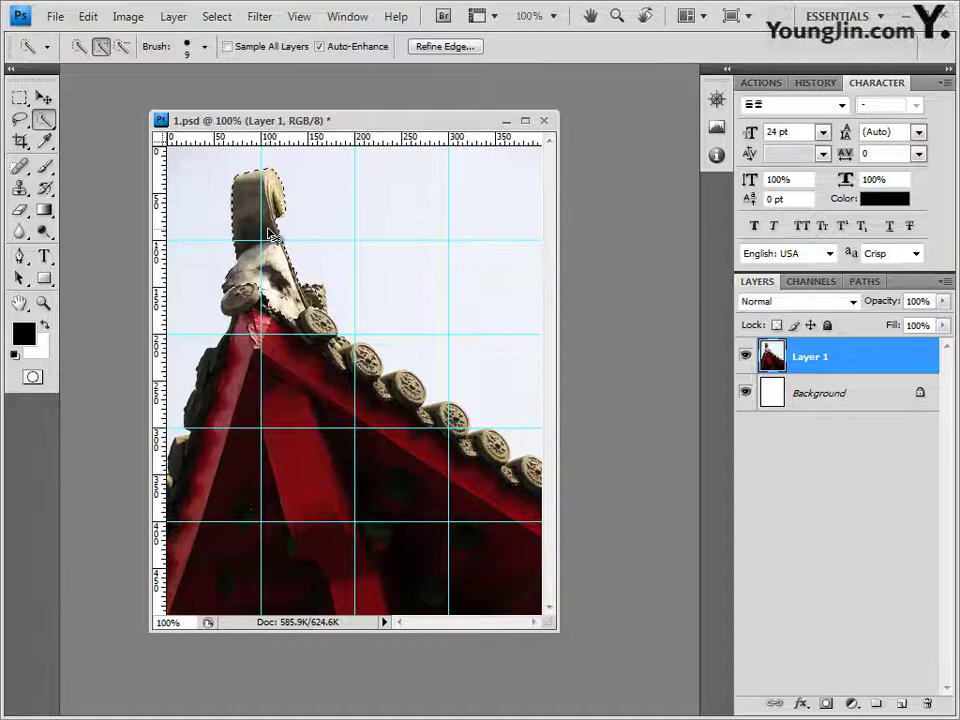
Copy the selected ornament to a new layer, scaled to about 57% width and 71% height beside the original on the roof ridge
{"action": "key", "text": "ctrl+j"}
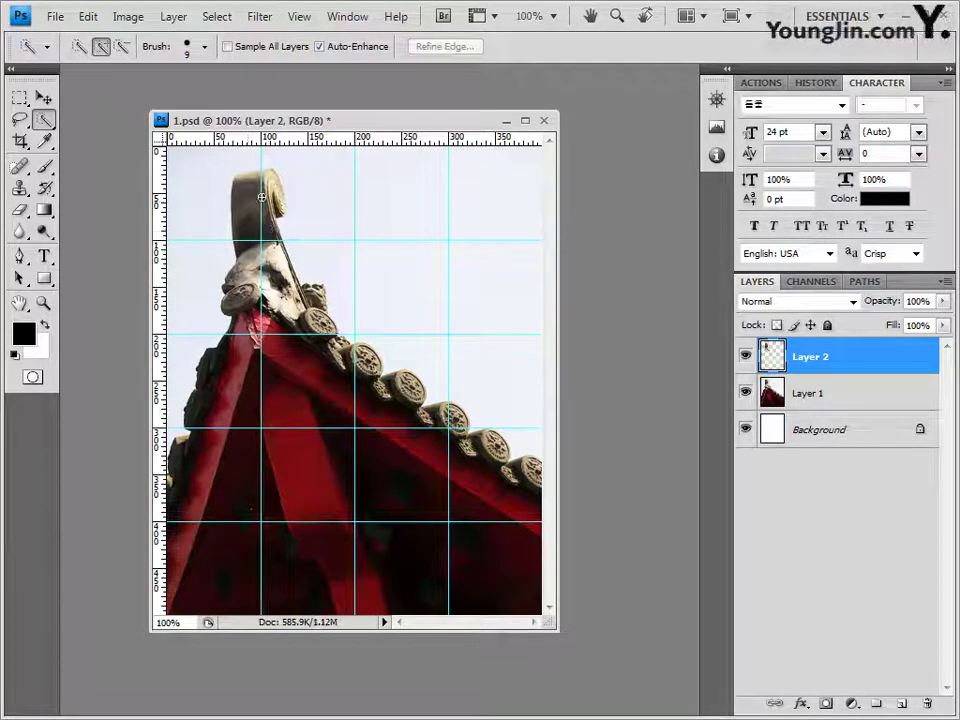
{"action": "left_click", "coordinate": [43, 98]}
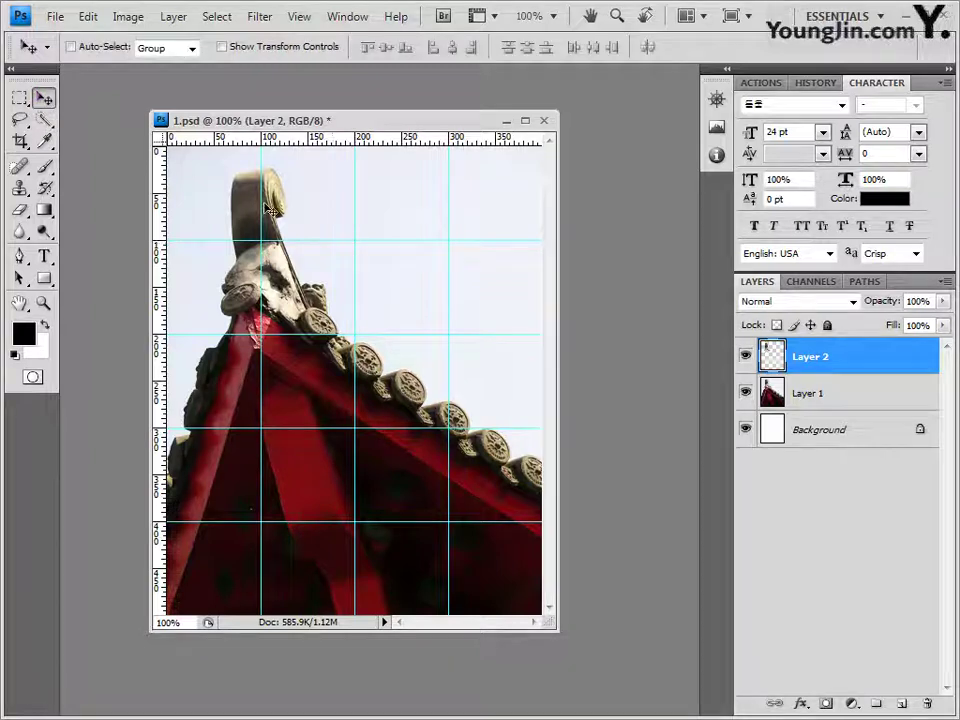
{"action": "left_click_drag", "start_coordinate": [270, 210], "coordinate": [354, 258]}
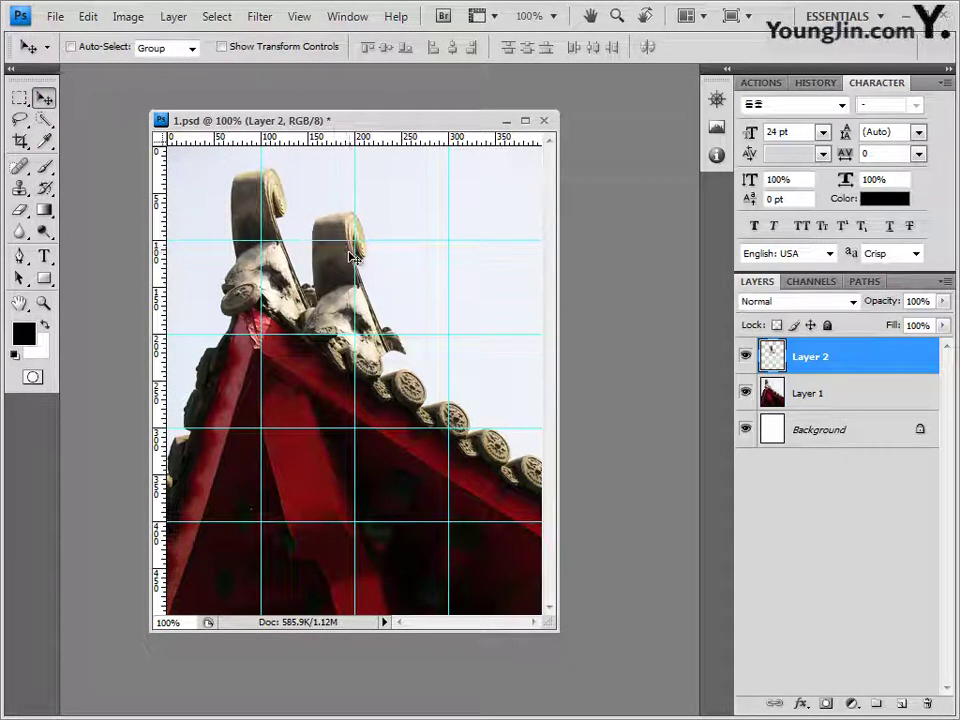
{"action": "key", "text": "ctrl+t"}
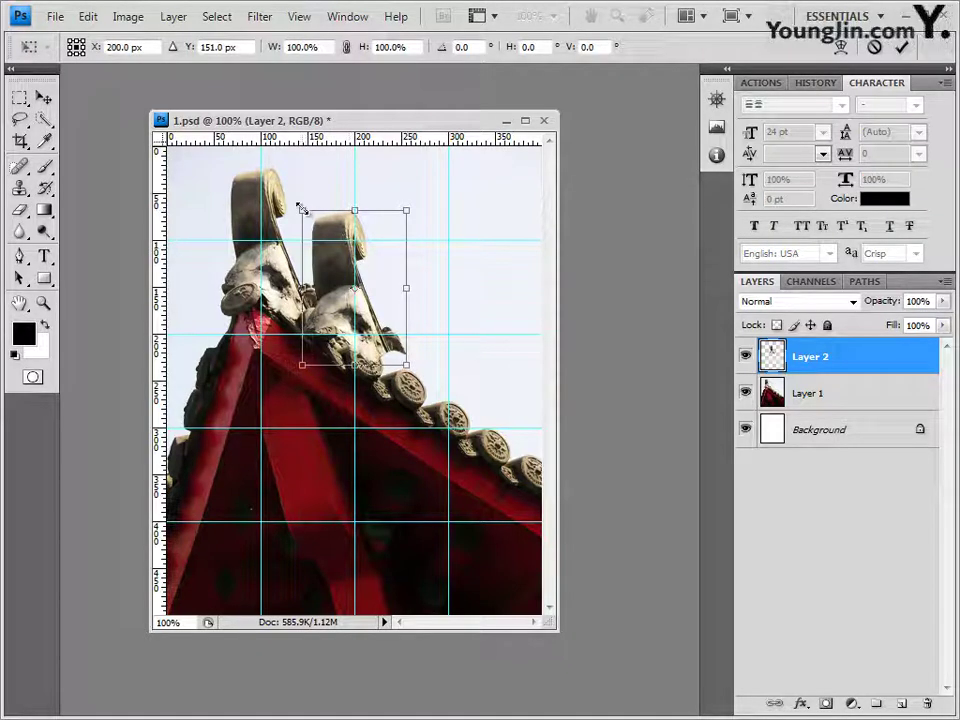
{"action": "left_click_drag", "start_coordinate": [301, 208], "coordinate": [341, 268]}
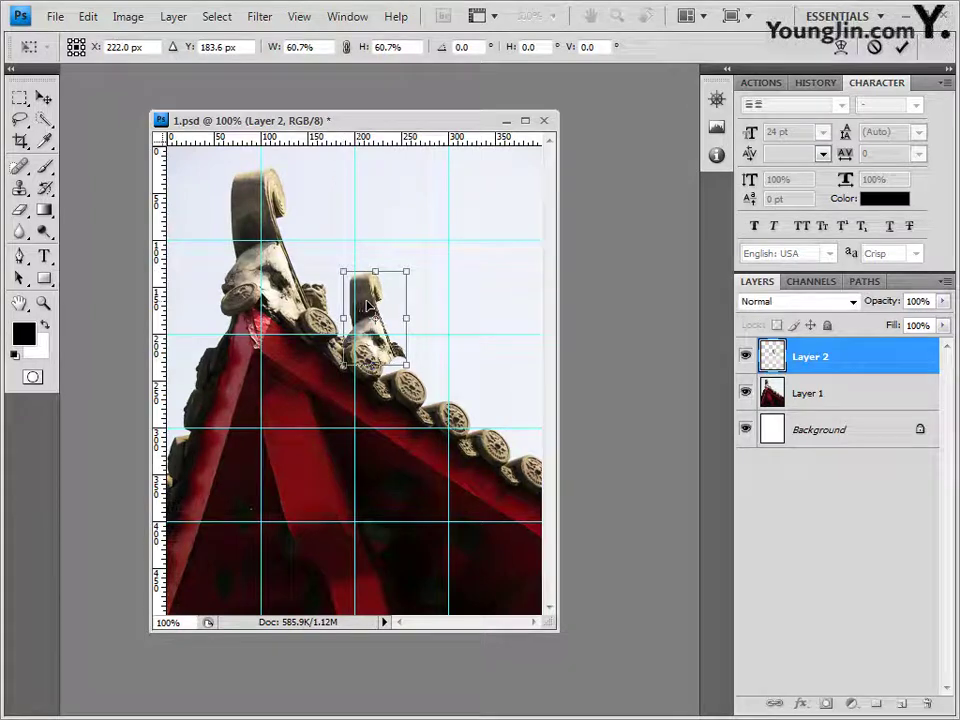
{"action": "left_click_drag", "start_coordinate": [371, 308], "coordinate": [335, 275]}
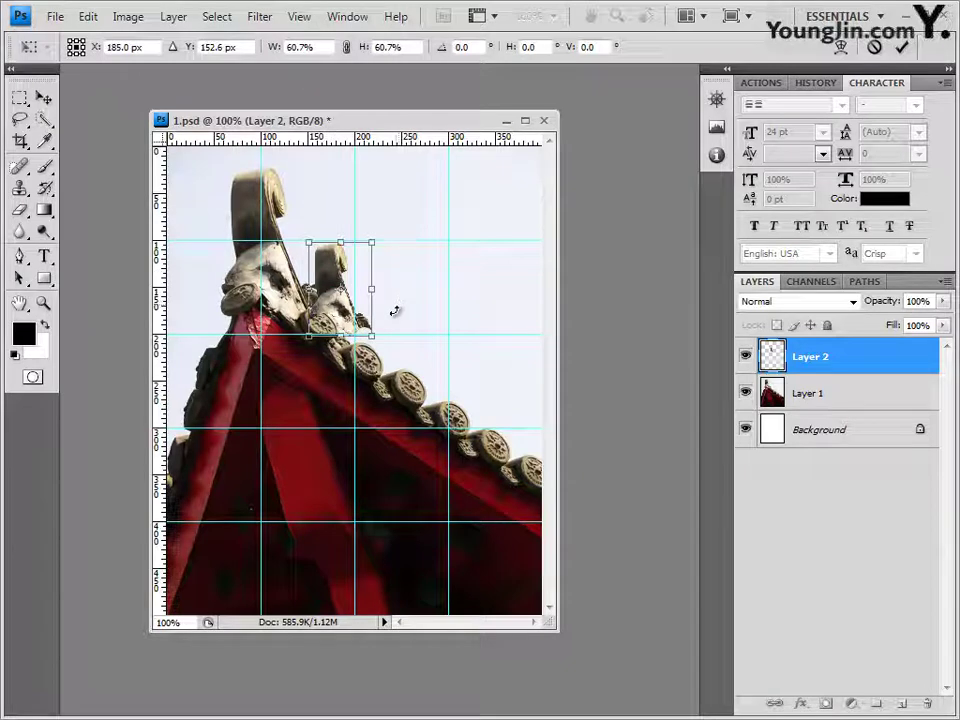
{"action": "left_click_drag", "start_coordinate": [376, 334], "coordinate": [366, 351]}
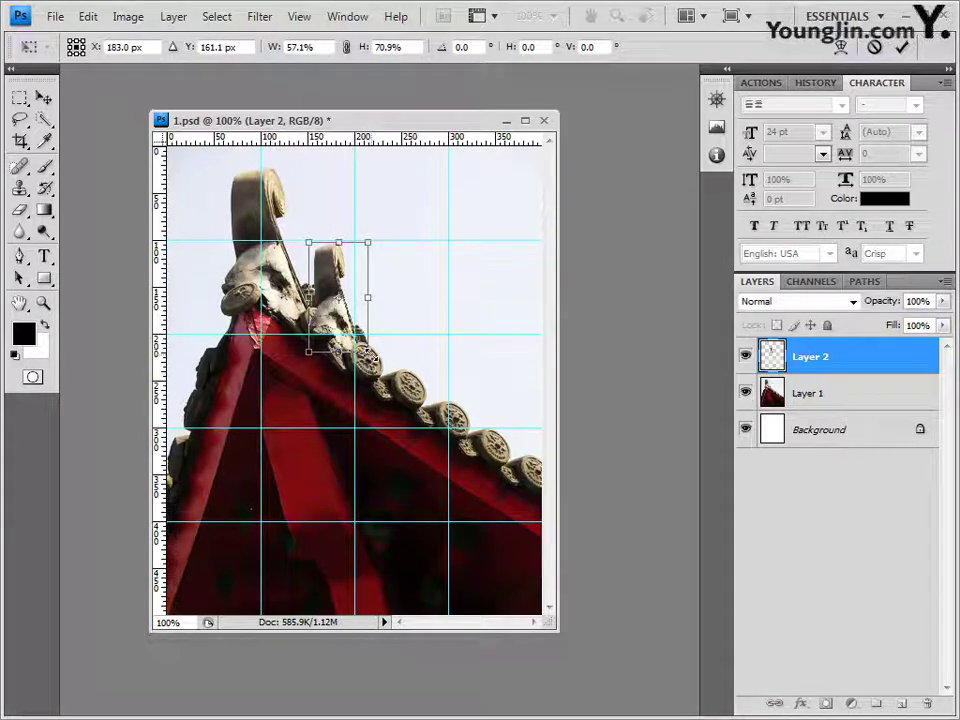
{"action": "key", "text": "Return"}
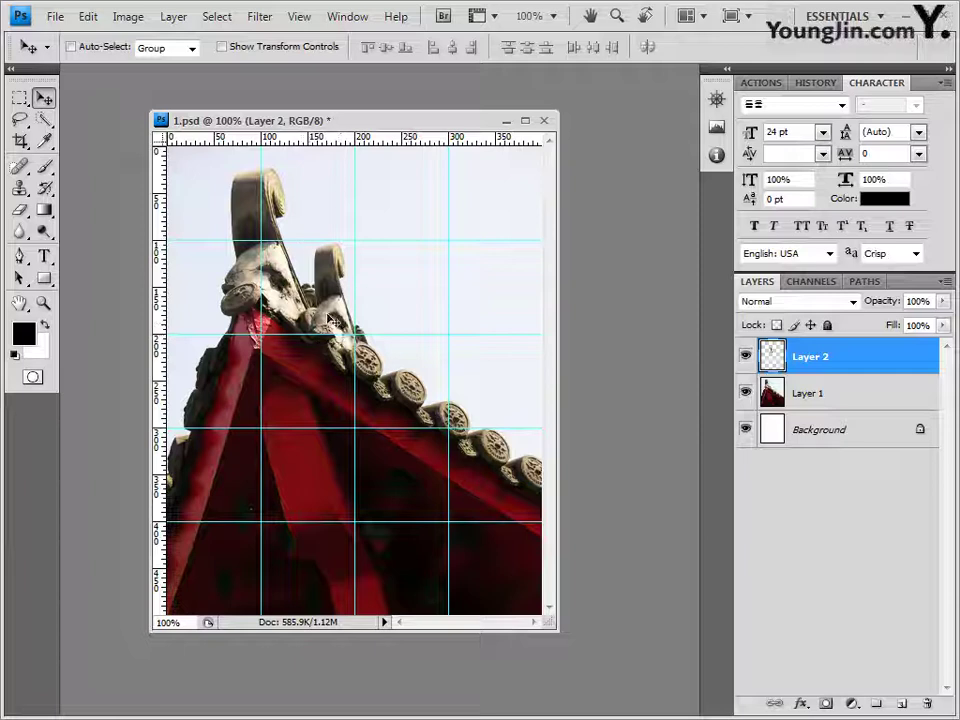
Erase the lower parts of the smaller ornament copy that overlap the round roof tiles, using a 19 px brush
{"action": "left_click", "coordinate": [19, 210]}
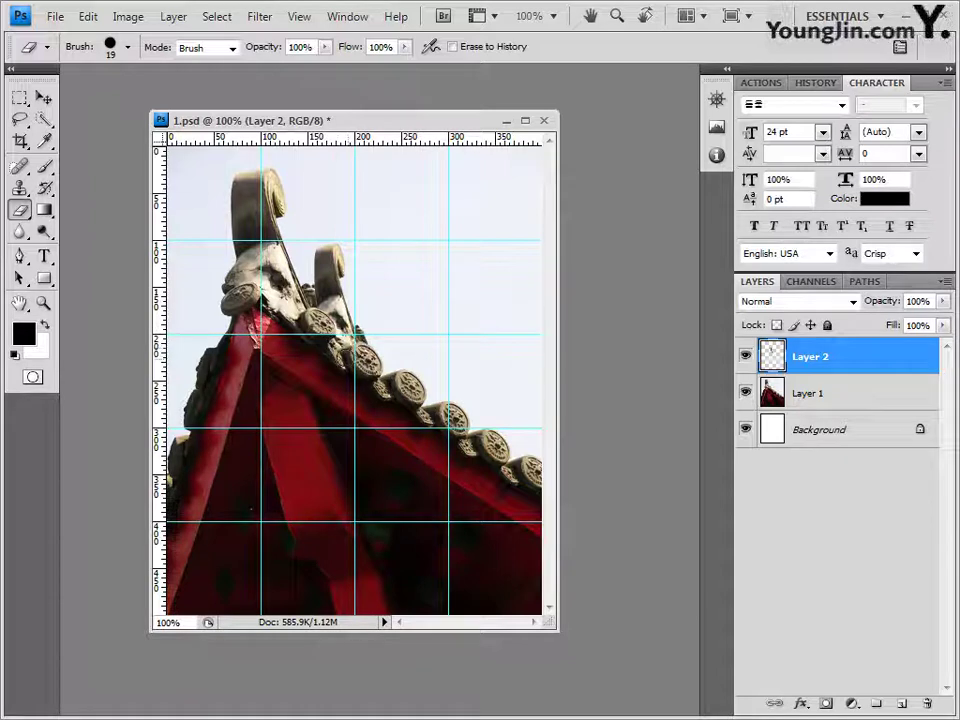
{"action": "key", "text": "v"}
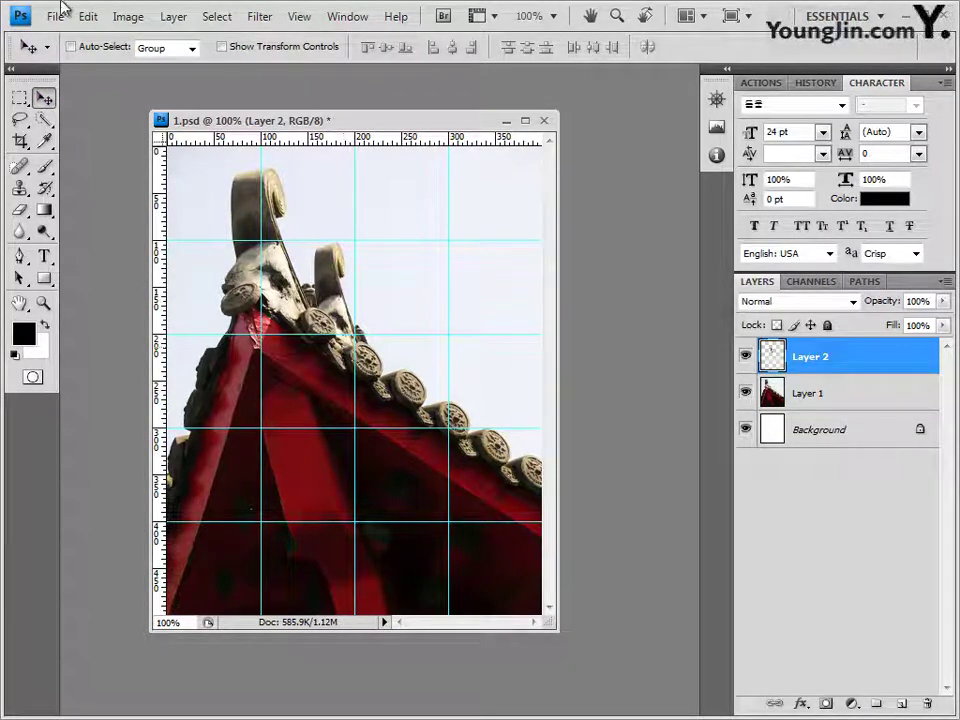
Switch to the Custom Shape tool and replace the available shapes with the Nature set
{"action": "left_click", "coordinate": [46, 280]}
{"action": "right_click", "coordinate": [46, 280]}
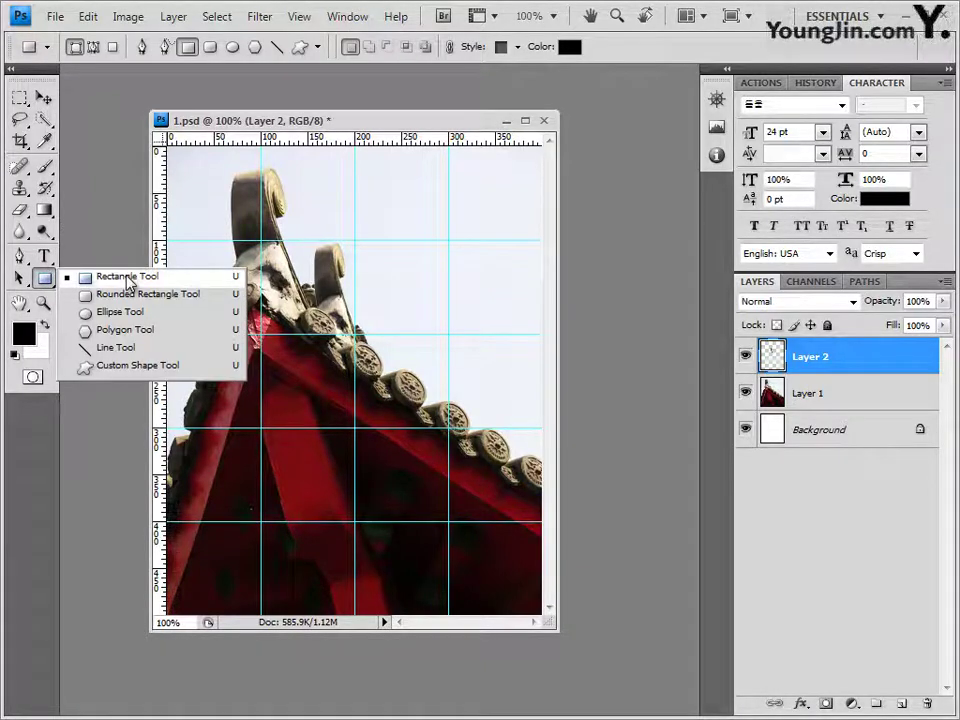
{"action": "left_click", "coordinate": [128, 366]}
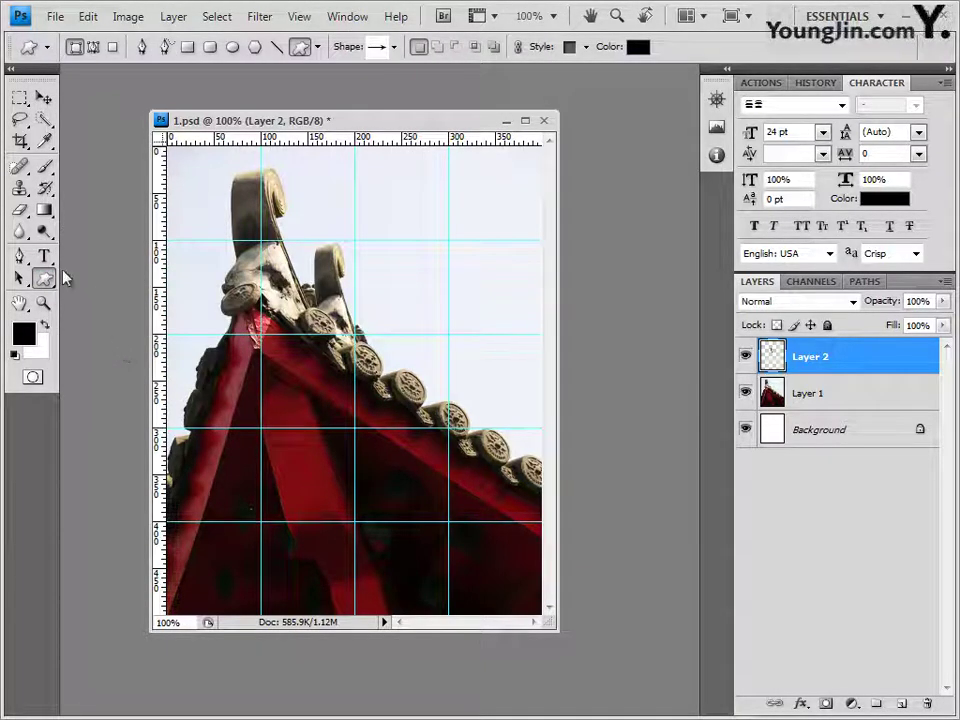
{"action": "left_click", "coordinate": [394, 46]}
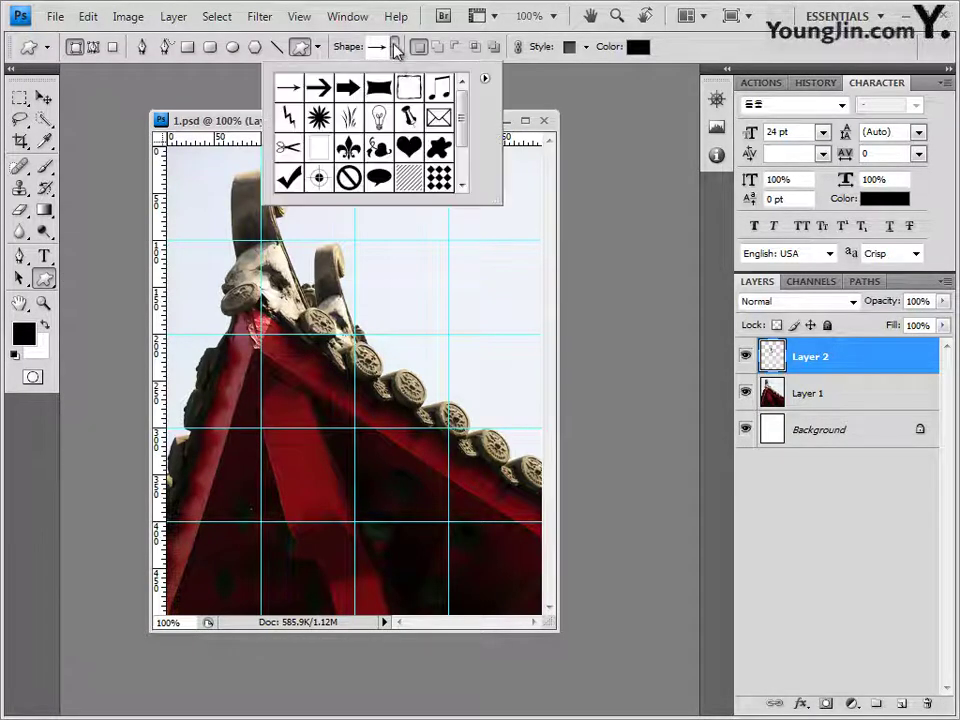
{"action": "left_click", "coordinate": [485, 80]}
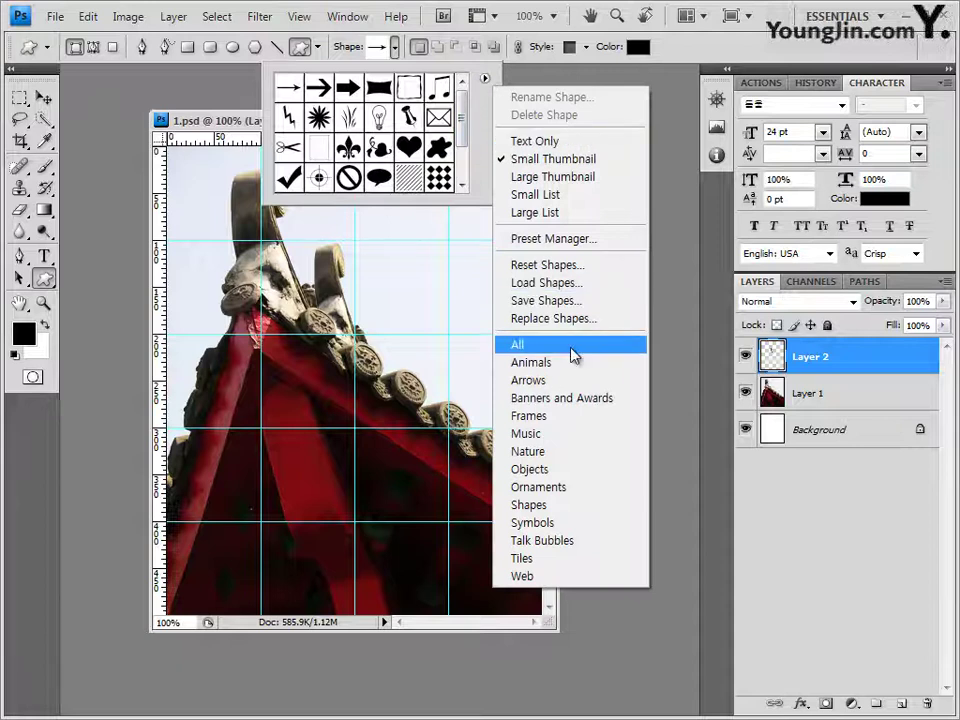
{"action": "left_click", "coordinate": [560, 452]}
{"action": "left_click", "coordinate": [464, 402]}
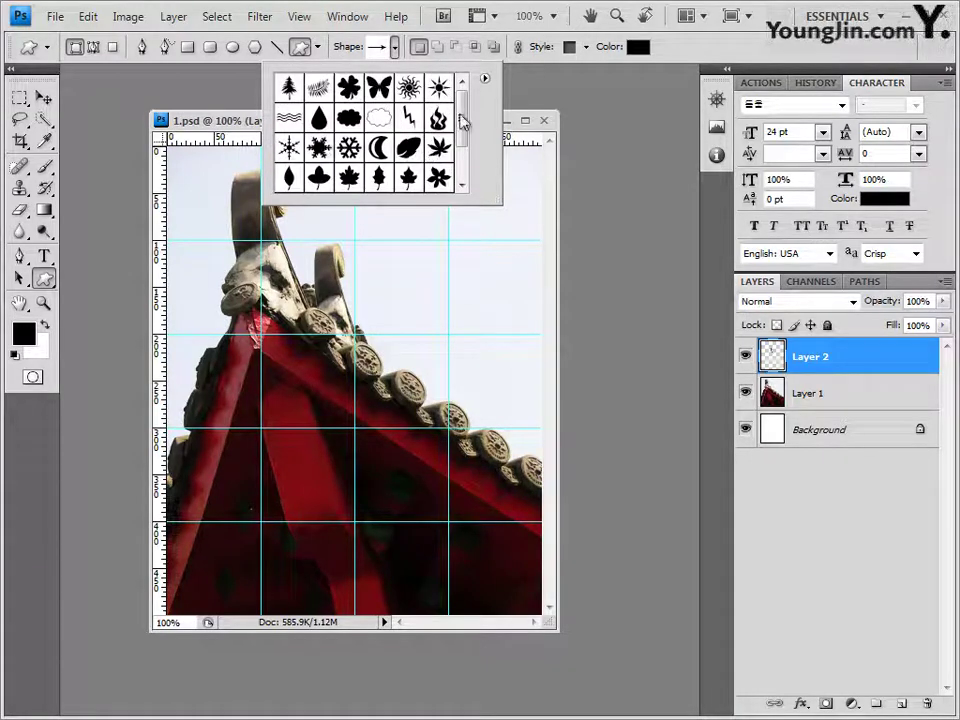
Draw a butterfly custom shape over the top of the smaller roof ornament, centred at about X 182, Y 106 px
{"action": "left_click", "coordinate": [381, 90]}
{"action": "left_click", "coordinate": [252, 125]}
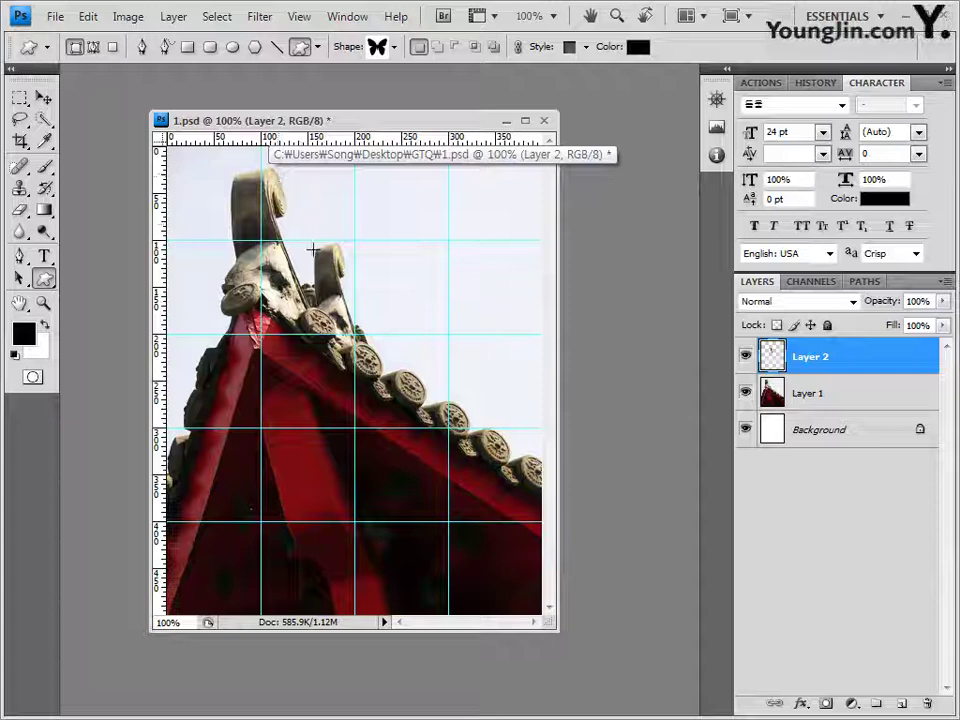
{"action": "left_click_drag", "start_coordinate": [320, 220], "coordinate": [354, 272]}
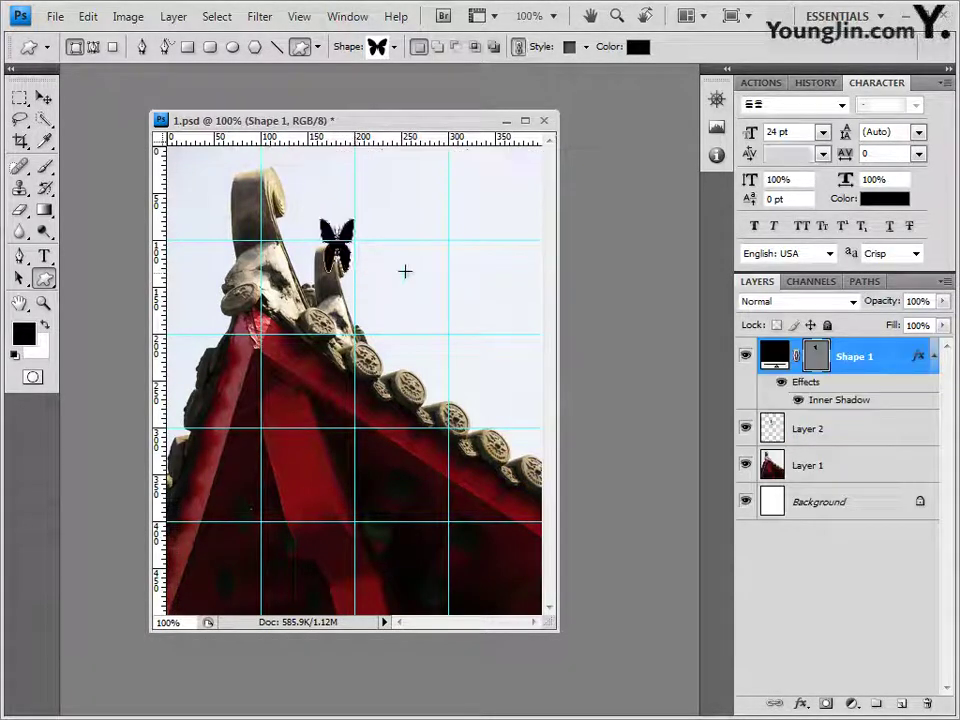
Remove the butterfly shape's preset layer style and set its fill colour to ffff66
{"action": "left_click", "coordinate": [586, 49]}
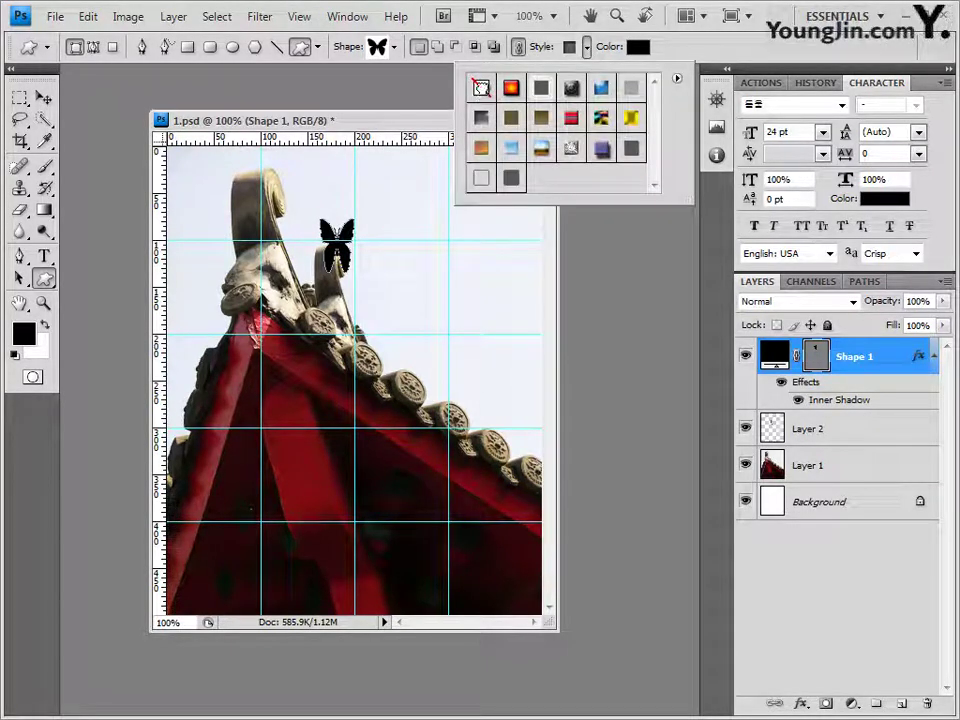
{"action": "left_click", "coordinate": [481, 88]}
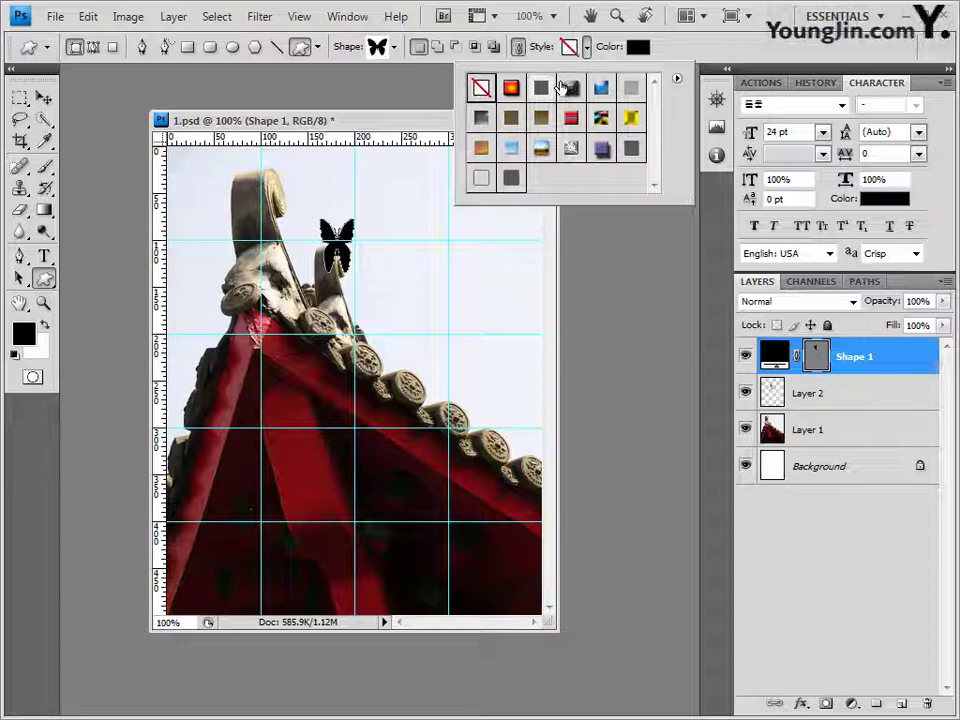
{"action": "left_click", "coordinate": [637, 47]}
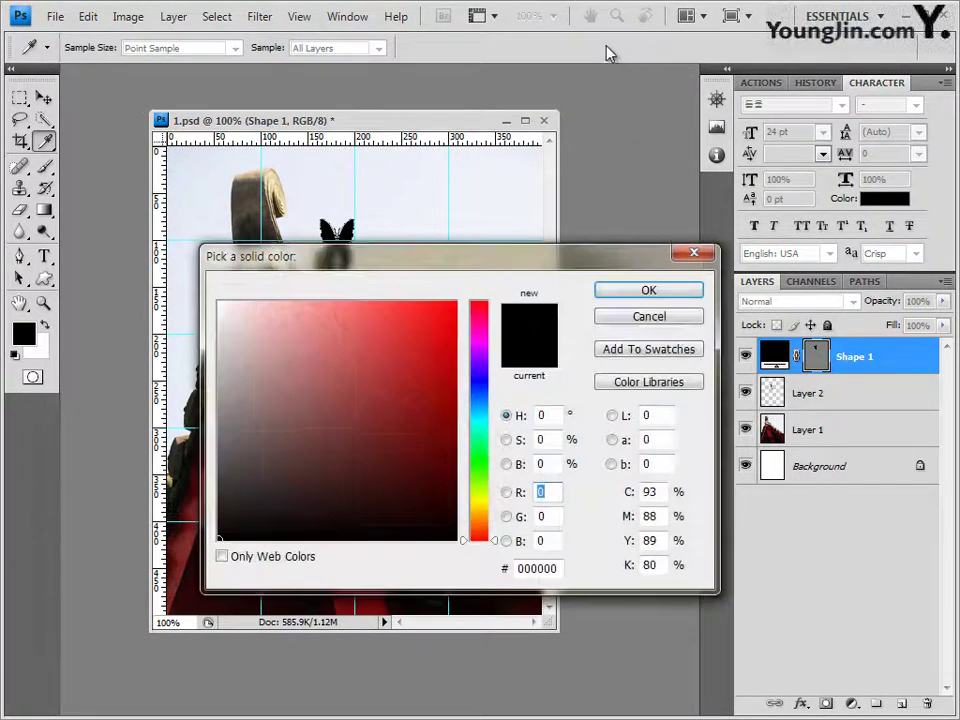
{"action": "double_click", "coordinate": [540, 568]}
{"action": "type", "text": "fff"}
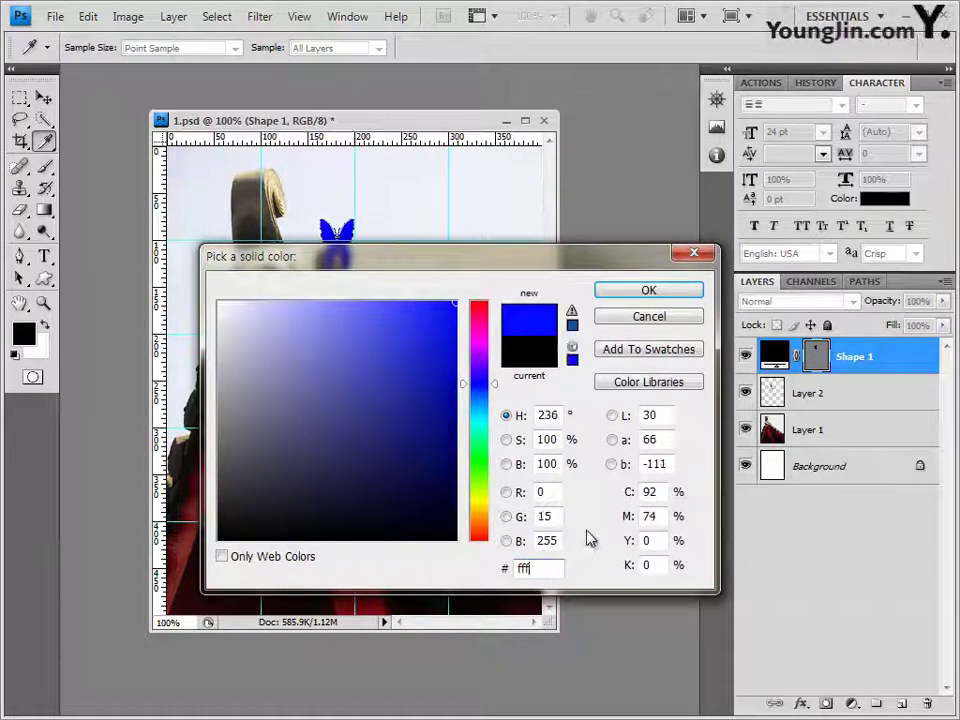
{"action": "type", "text": "f66"}
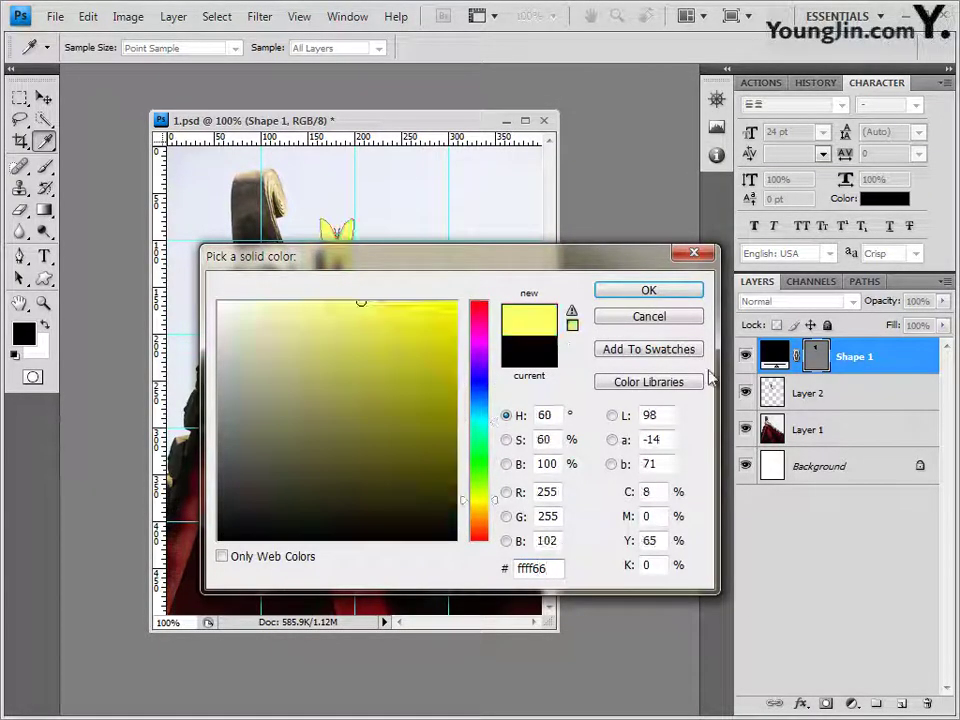
{"action": "left_click", "coordinate": [669, 292]}
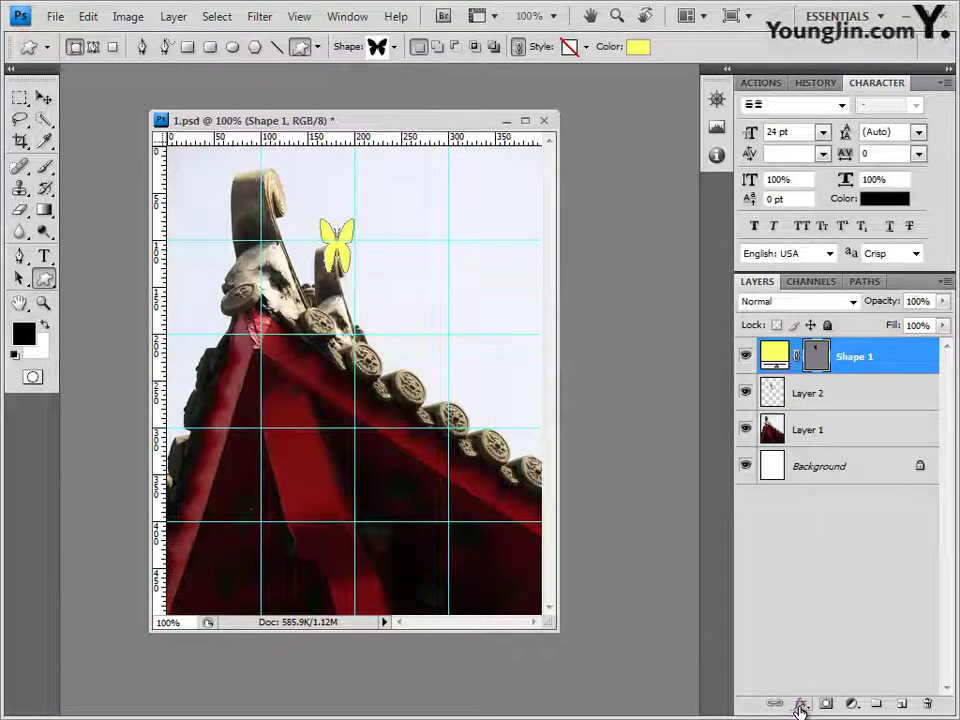
Add an Inner Shadow to the butterfly with 75% opacity, 120° angle, 5 px distance and 5 px size
{"action": "left_click", "coordinate": [800, 706]}
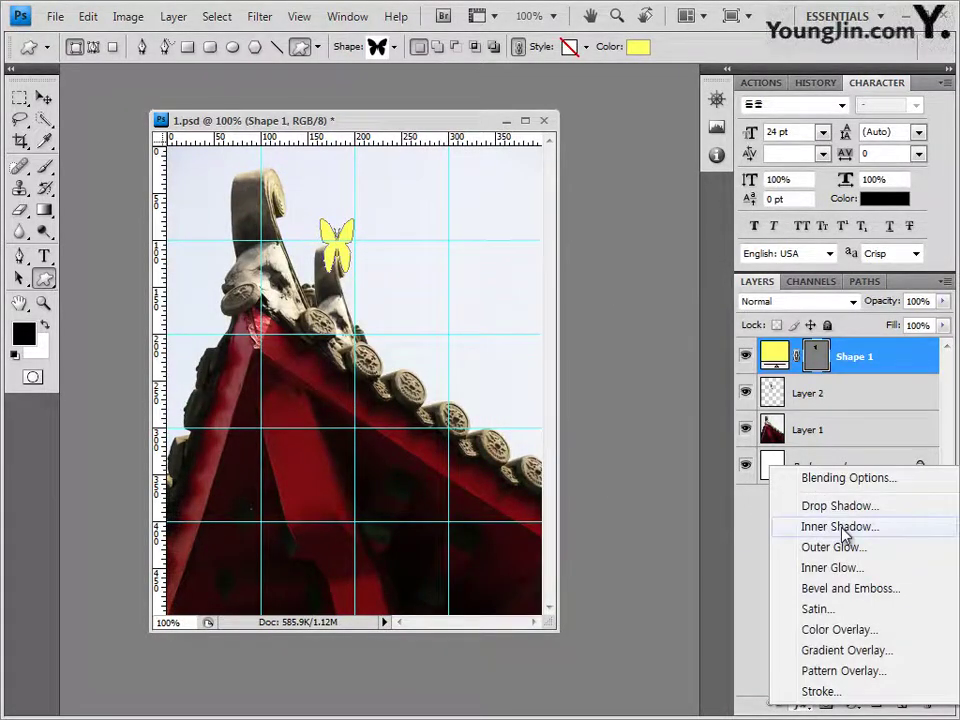
{"action": "left_click", "coordinate": [841, 528]}
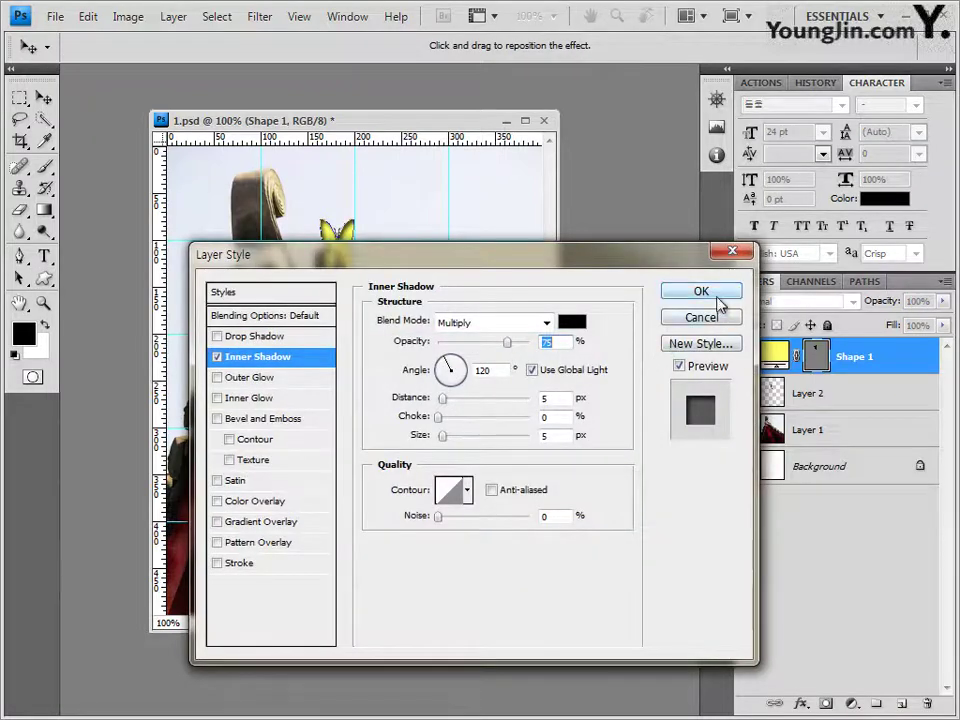
{"action": "left_click", "coordinate": [717, 296]}
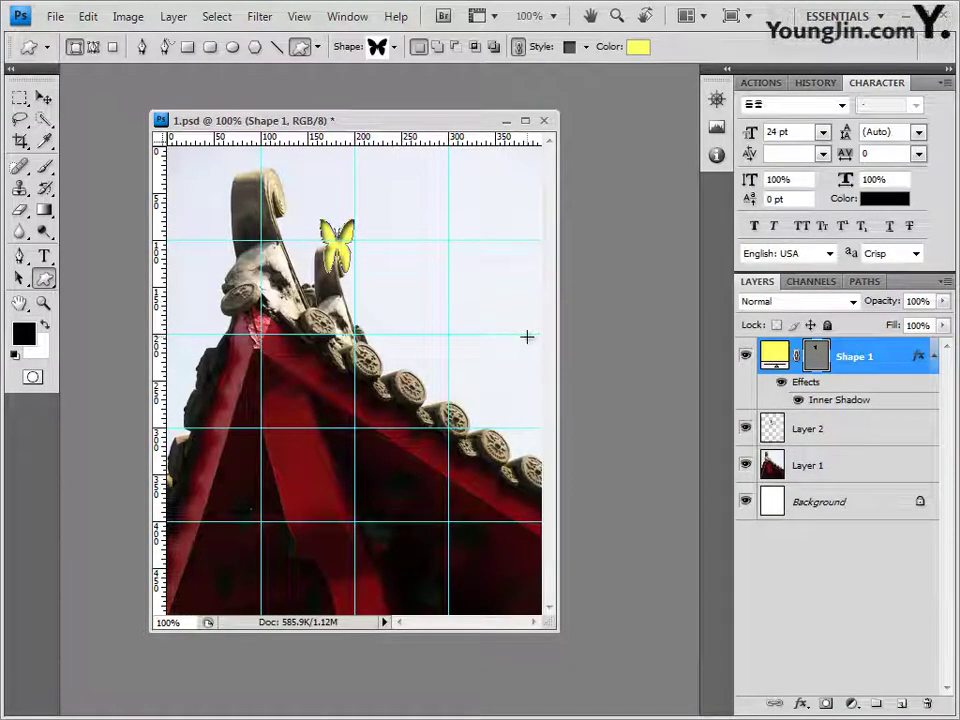
Transform the butterfly by narrowing it to about 95% width, rotating it clockwise and moving it up, centred at about X 184, Y 92 px
{"action": "key", "text": "ctrl+t"}
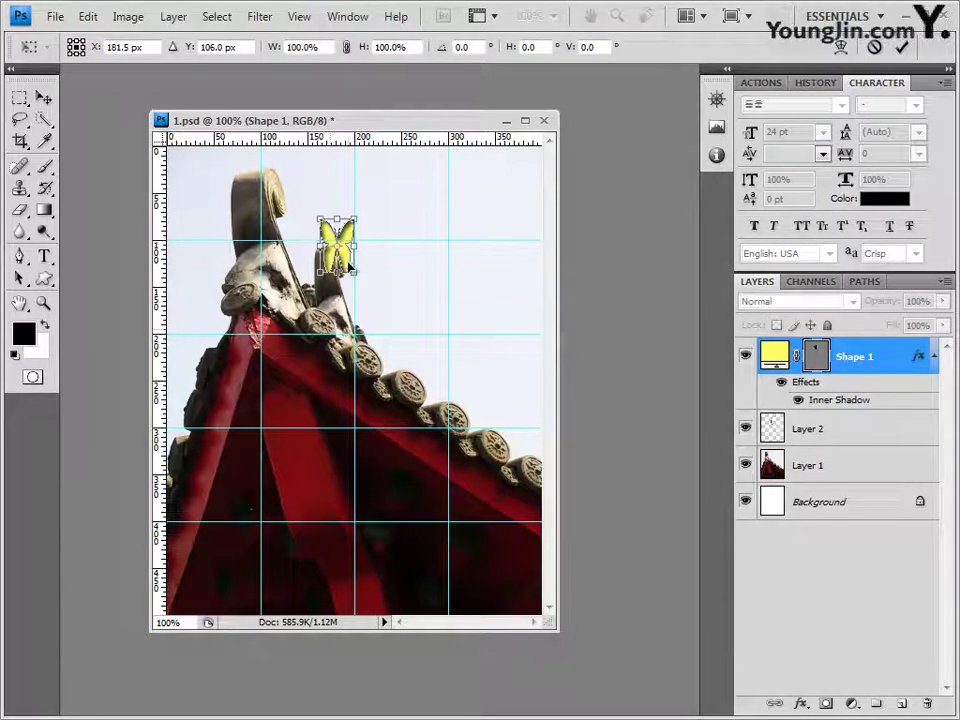
{"action": "mouse_move", "coordinate": [346, 265]}
{"action": "left_mouse_down"}
{"action": "mouse_move", "coordinate": [339, 246]}
{"action": "mouse_move", "coordinate": [336, 268]}
{"action": "mouse_move", "coordinate": [345, 270]}
{"action": "left_mouse_up"}
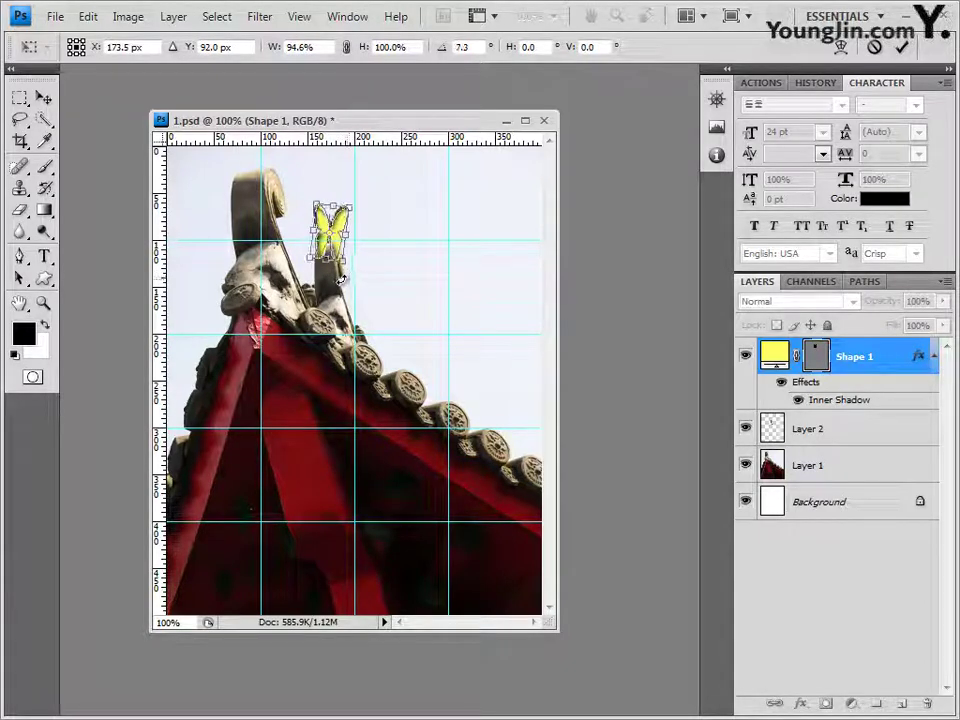
{"action": "left_click_drag", "start_coordinate": [343, 214], "coordinate": [342, 232]}
{"action": "key", "text": "Return"}
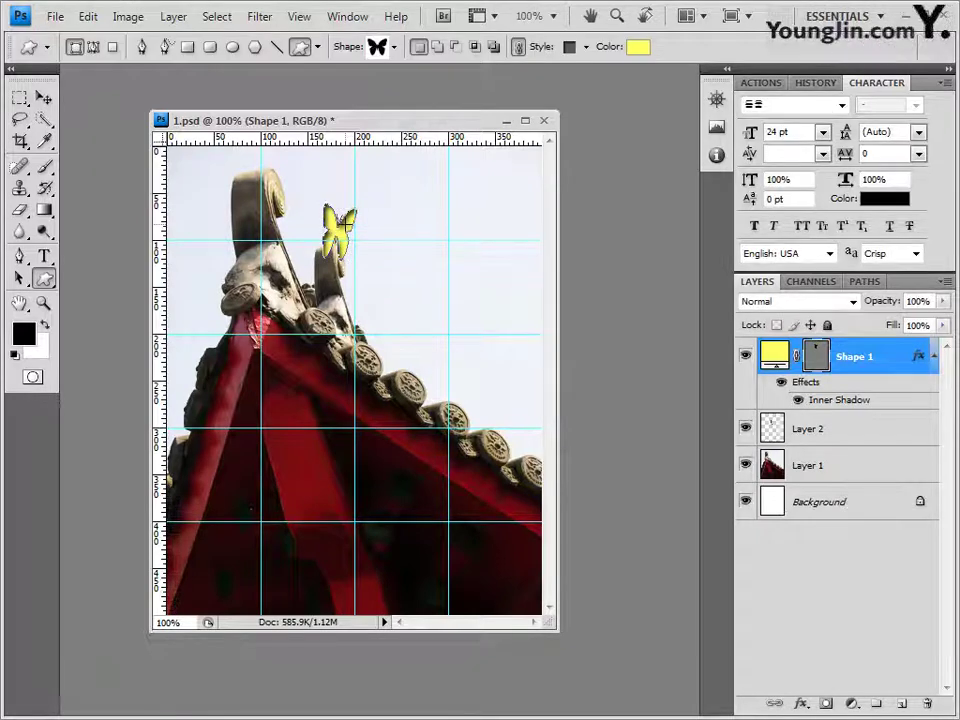
Scale the butterfly to about 97% width and 80% height, rotate it about 10° and perch it on the smaller ornament's tip
{"action": "key", "text": "ctrl+t"}
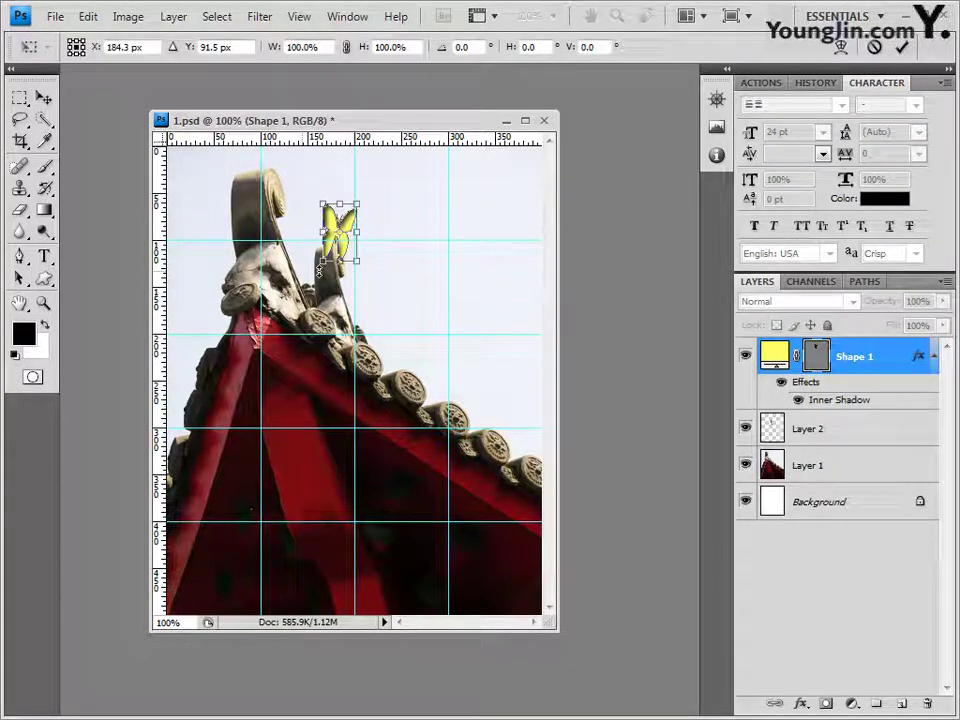
{"action": "left_click_drag", "start_coordinate": [323, 262], "coordinate": [323, 250]}
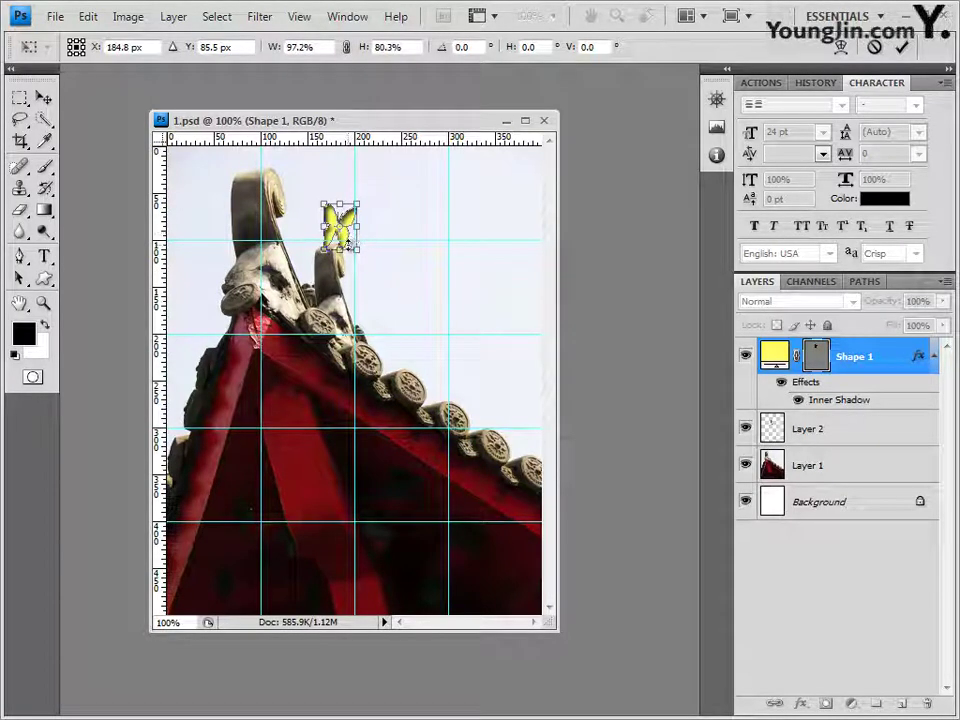
{"action": "mouse_move", "coordinate": [354, 250]}
{"action": "left_mouse_down"}
{"action": "mouse_move", "coordinate": [362, 256]}
{"action": "mouse_move", "coordinate": [352, 250]}
{"action": "left_mouse_up"}
{"action": "key", "text": "Left"}
{"action": "key", "text": "Left"}
{"action": "key", "text": "Left"}
{"action": "key", "text": "Up"}
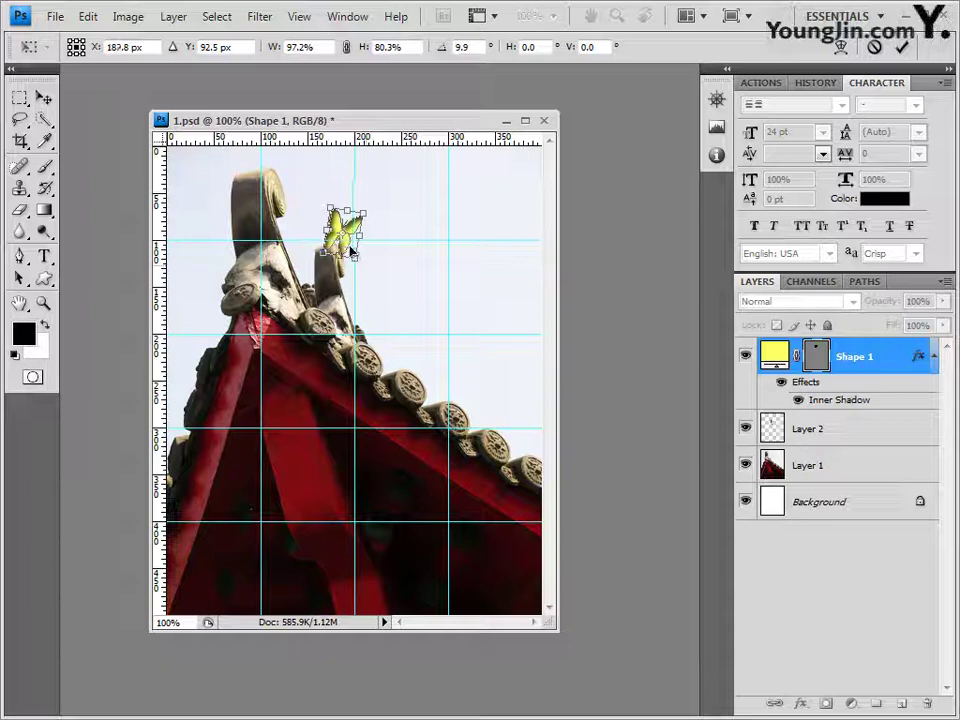
{"action": "key", "text": "Return"}
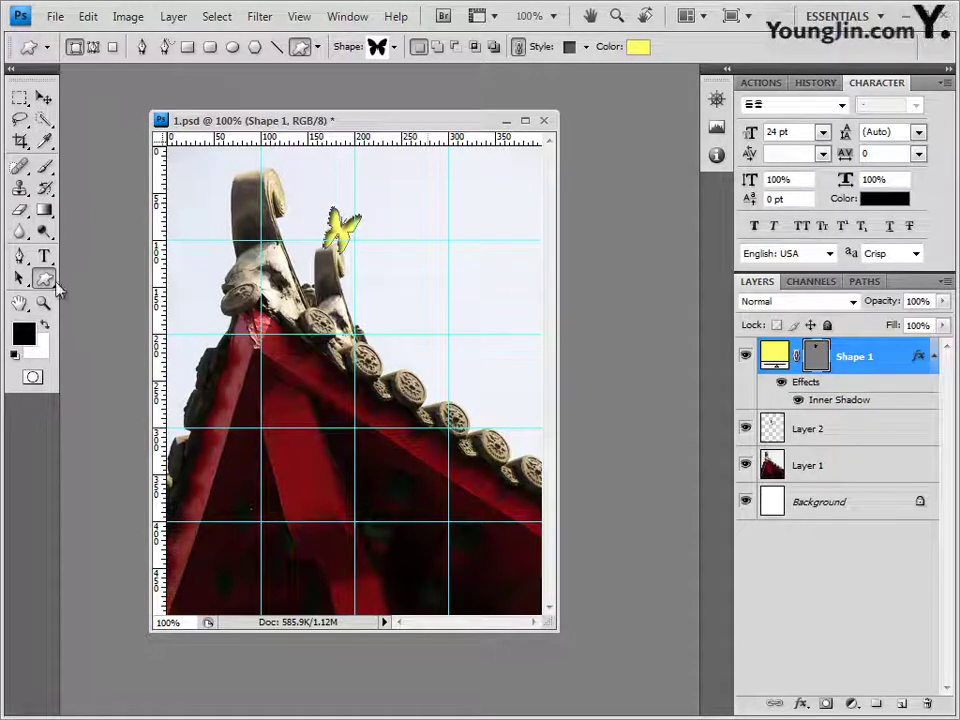
Load the Animals shape set and draw its perched long-tailed bird on the round tiles along the lower roof ridge
{"action": "left_click", "coordinate": [394, 46]}
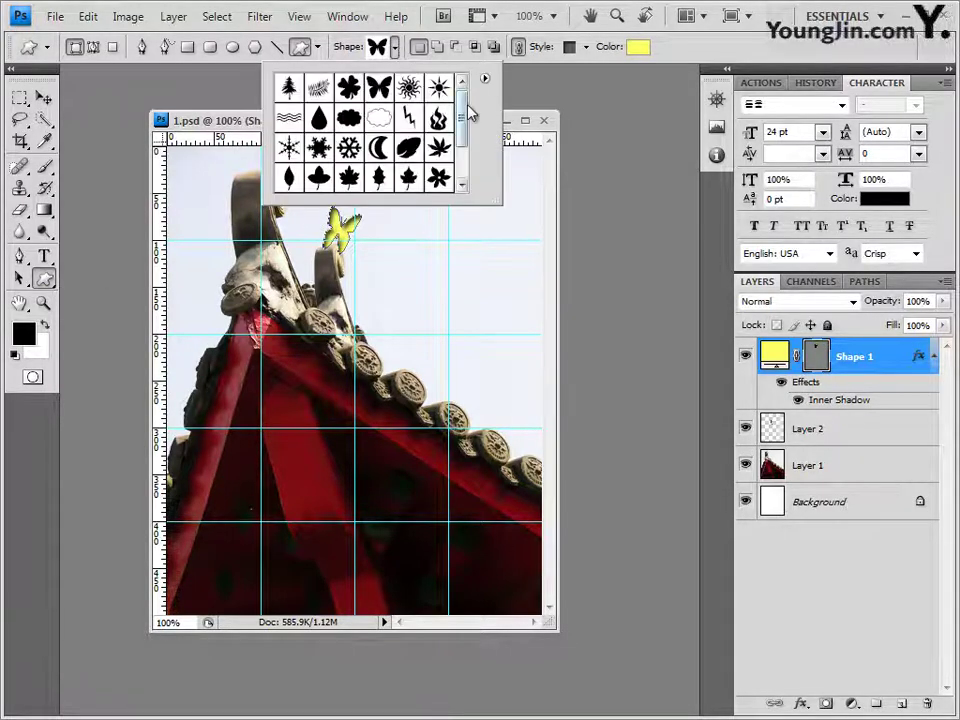
{"action": "left_click", "coordinate": [484, 79]}
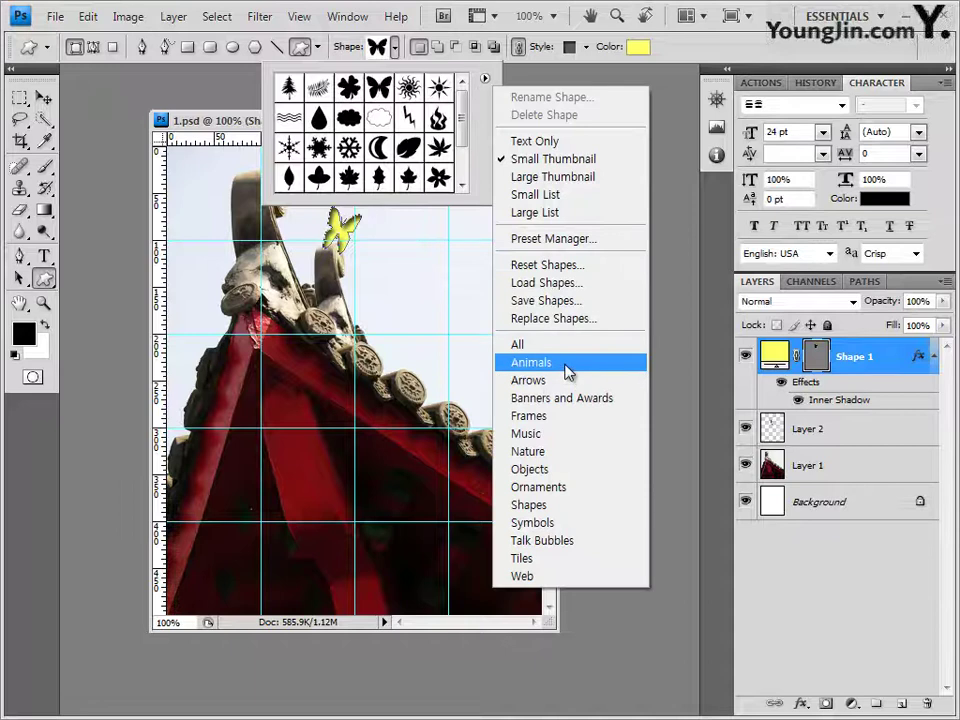
{"action": "left_click", "coordinate": [531, 370]}
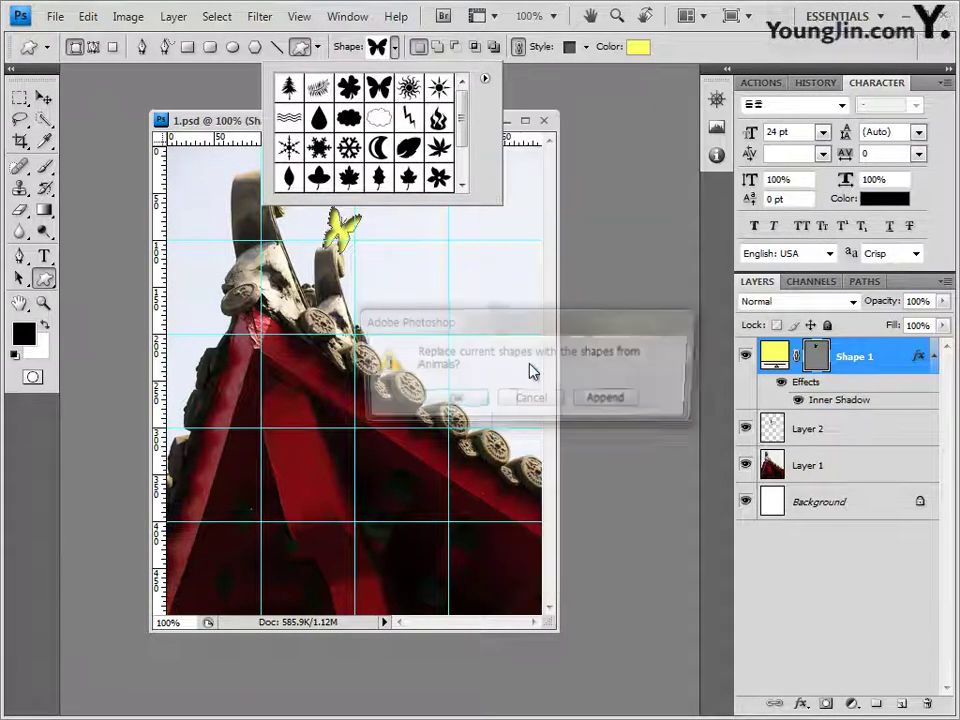
{"action": "left_click", "coordinate": [449, 402]}
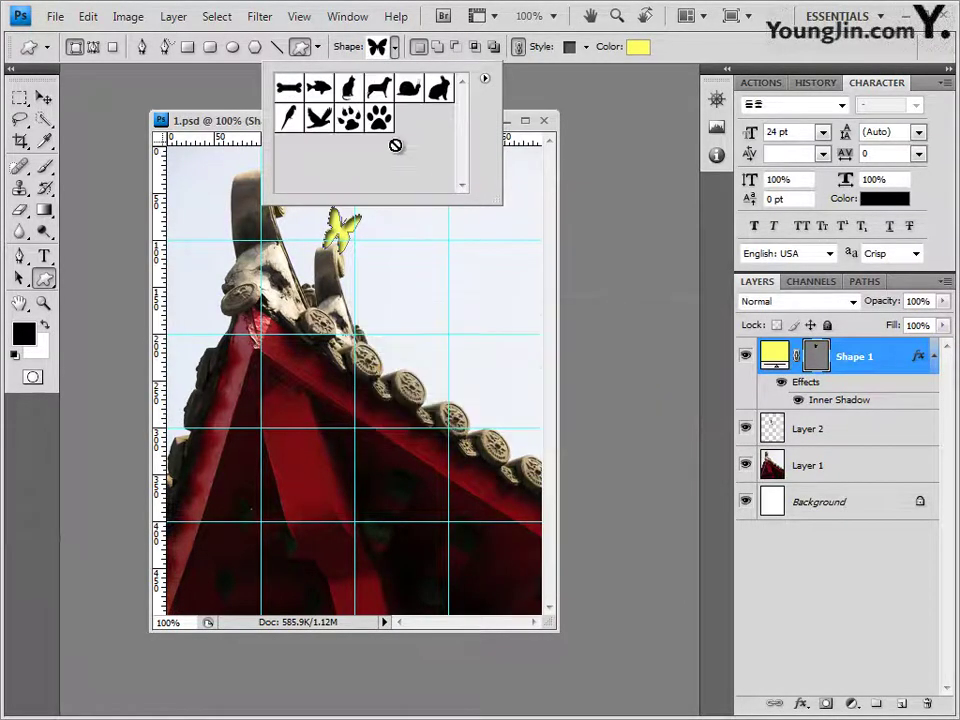
{"action": "left_click", "coordinate": [288, 120]}
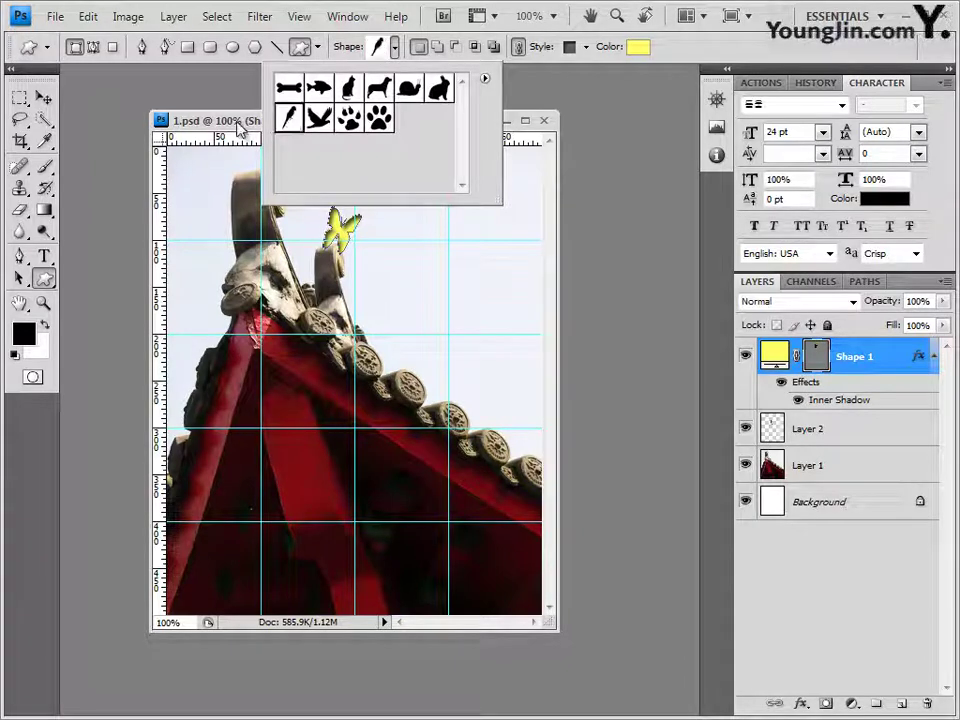
{"action": "key", "text": "Return"}
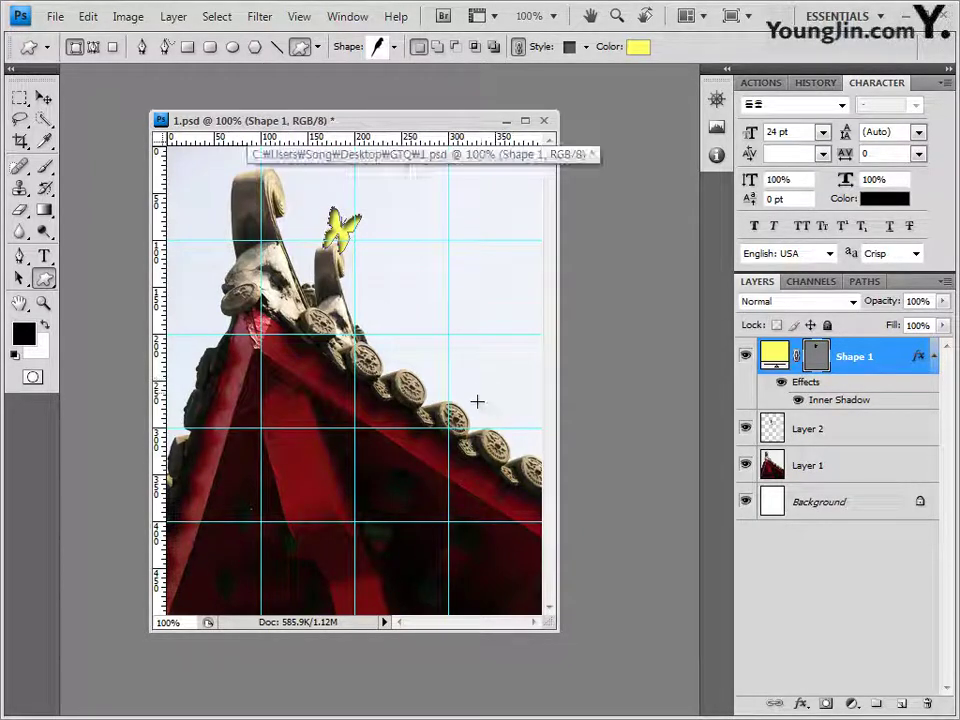
{"action": "left_click_drag", "start_coordinate": [485, 396], "coordinate": [450, 464]}
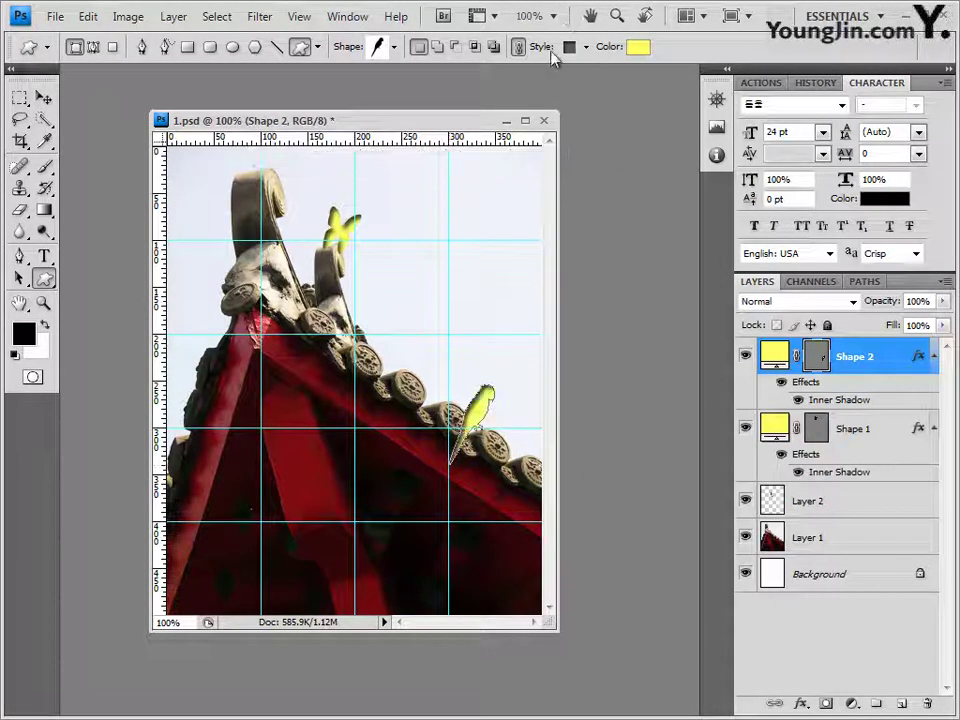
Clear the bird shape's layer style and set its fill colour to ff9900
{"action": "left_click", "coordinate": [586, 47]}
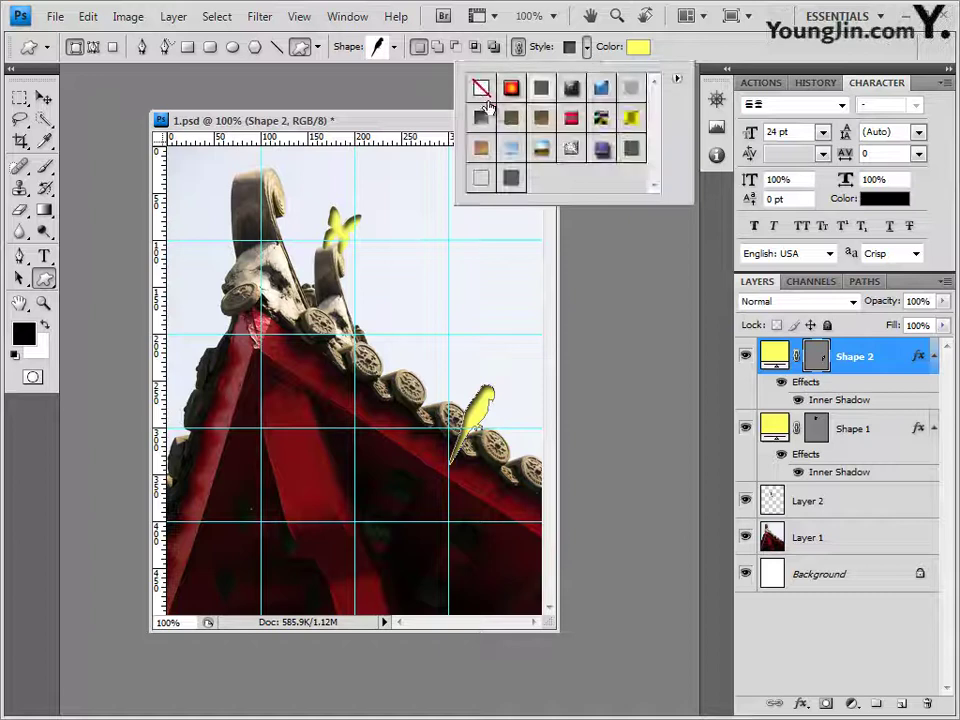
{"action": "left_click", "coordinate": [481, 88]}
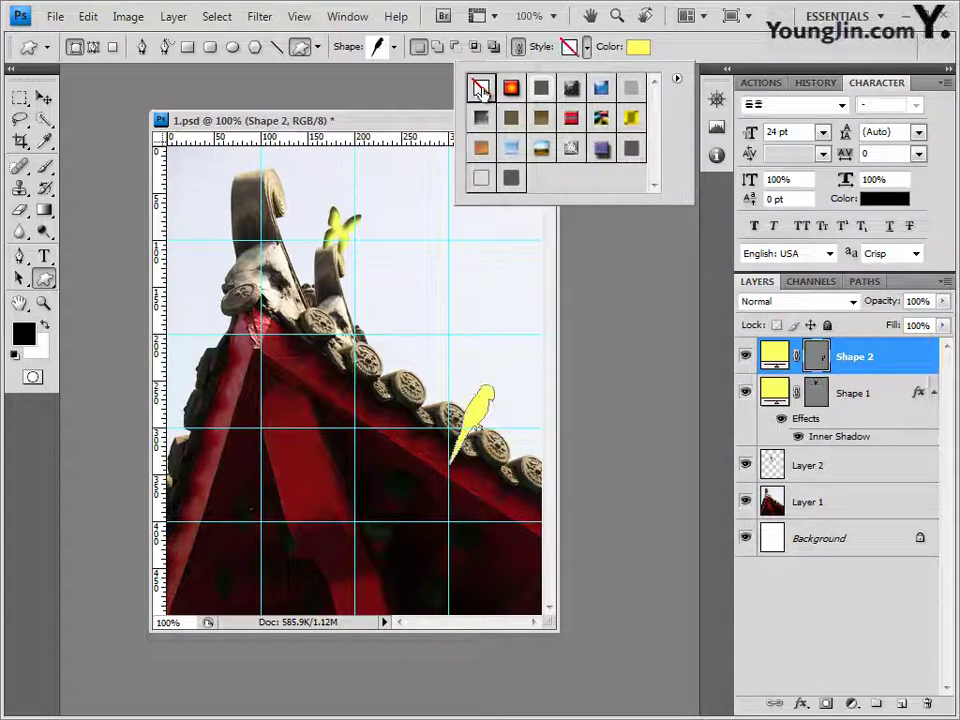
{"action": "left_click", "coordinate": [638, 47]}
{"action": "left_click", "coordinate": [443, 518]}
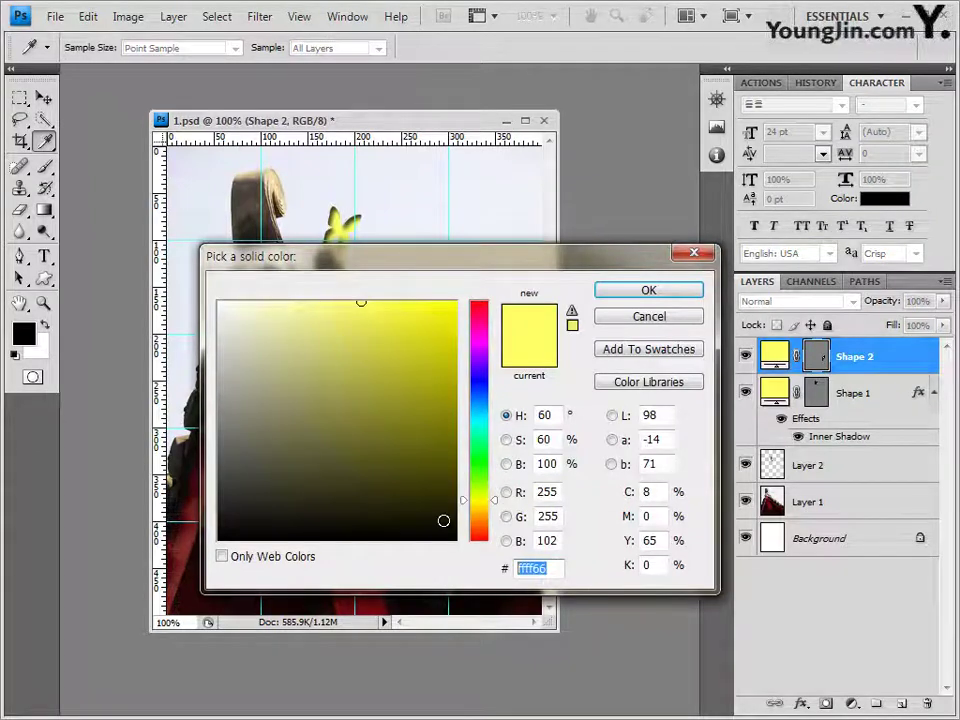
{"action": "type", "text": "ff9900"}
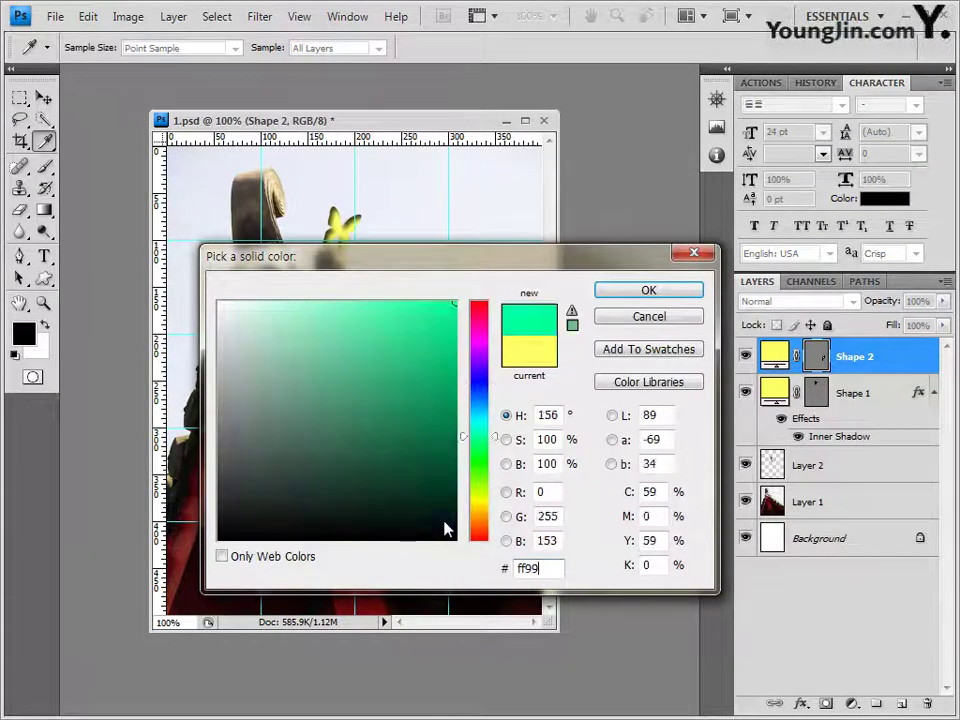
{"action": "left_click", "coordinate": [673, 293]}
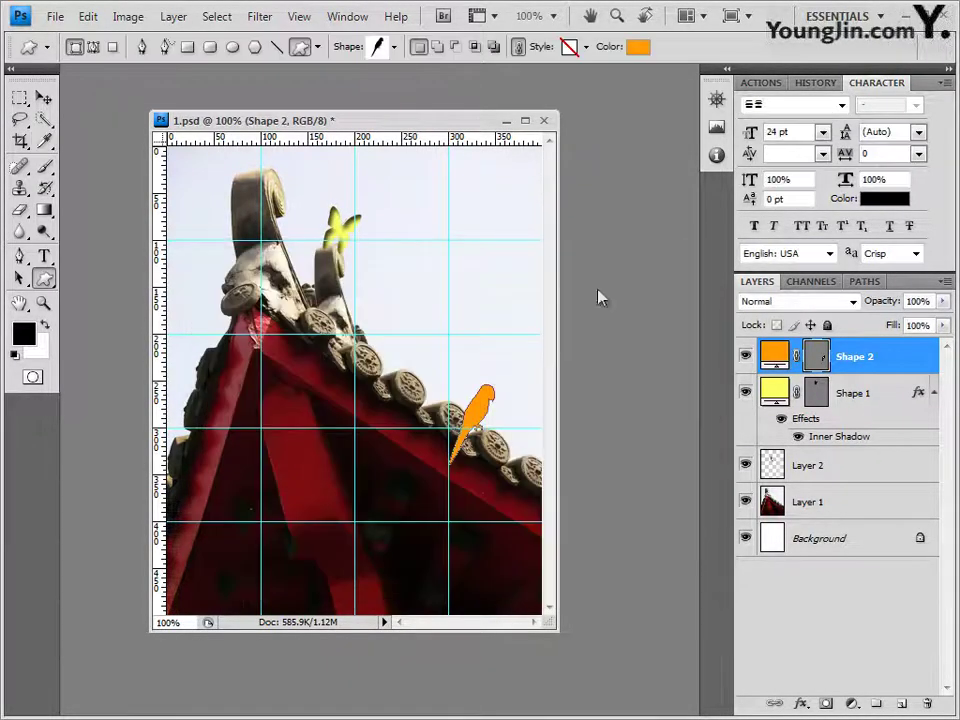
Shift the orange bird slightly to the right on the roof ridge and give it a Bevel and Emboss effect with Inner Bevel style
{"action": "left_click", "coordinate": [43, 97]}
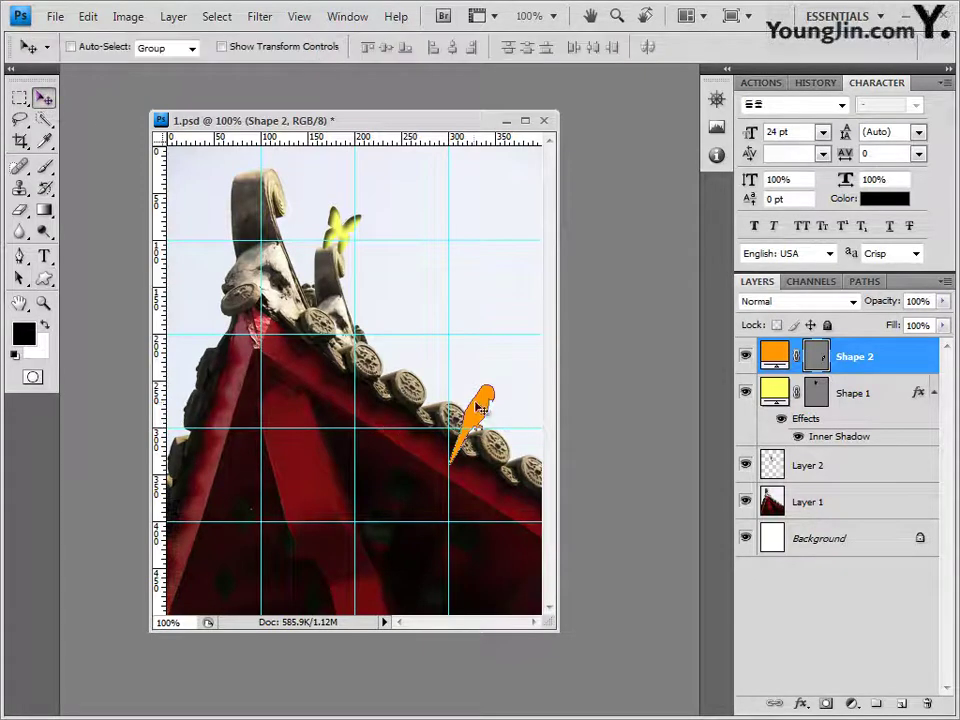
{"action": "left_click_drag", "start_coordinate": [480, 408], "coordinate": [483, 411]}
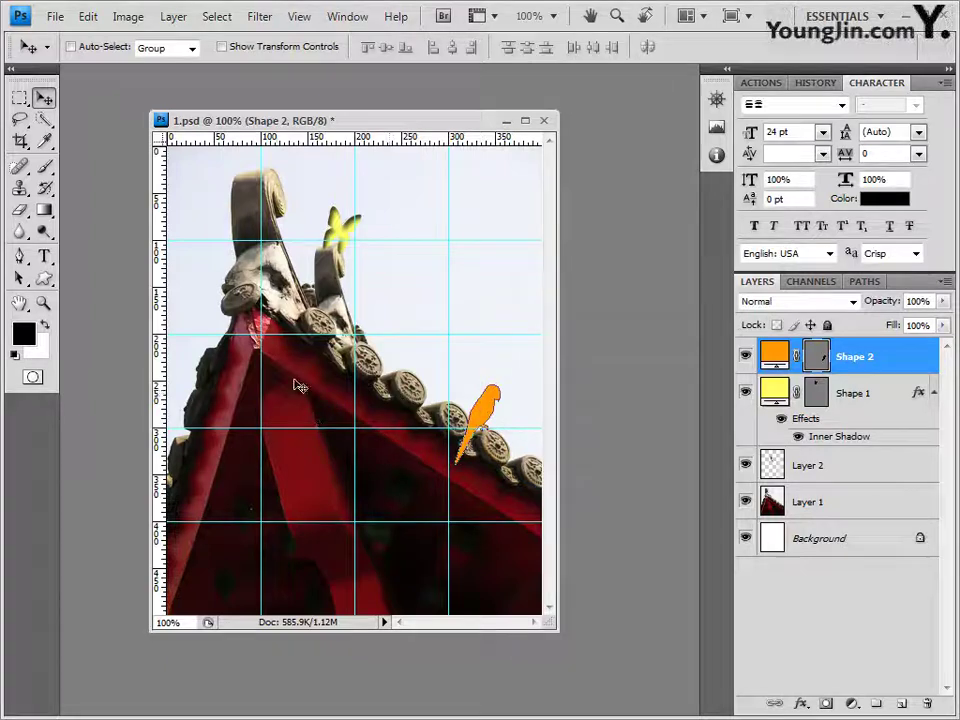
{"action": "left_click", "coordinate": [800, 703]}
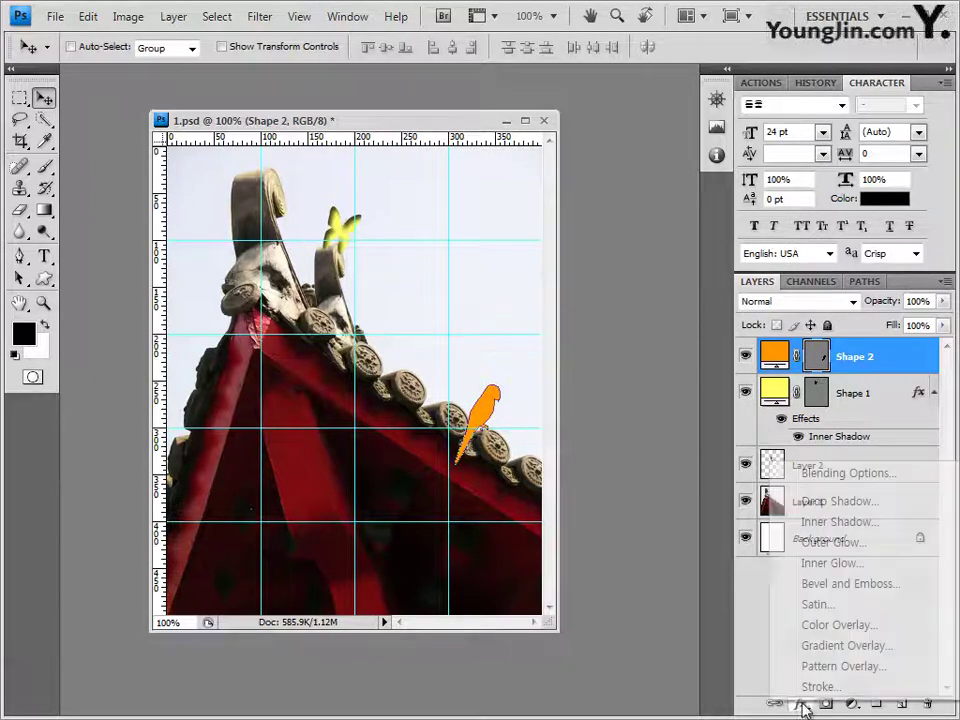
{"action": "left_click", "coordinate": [866, 590]}
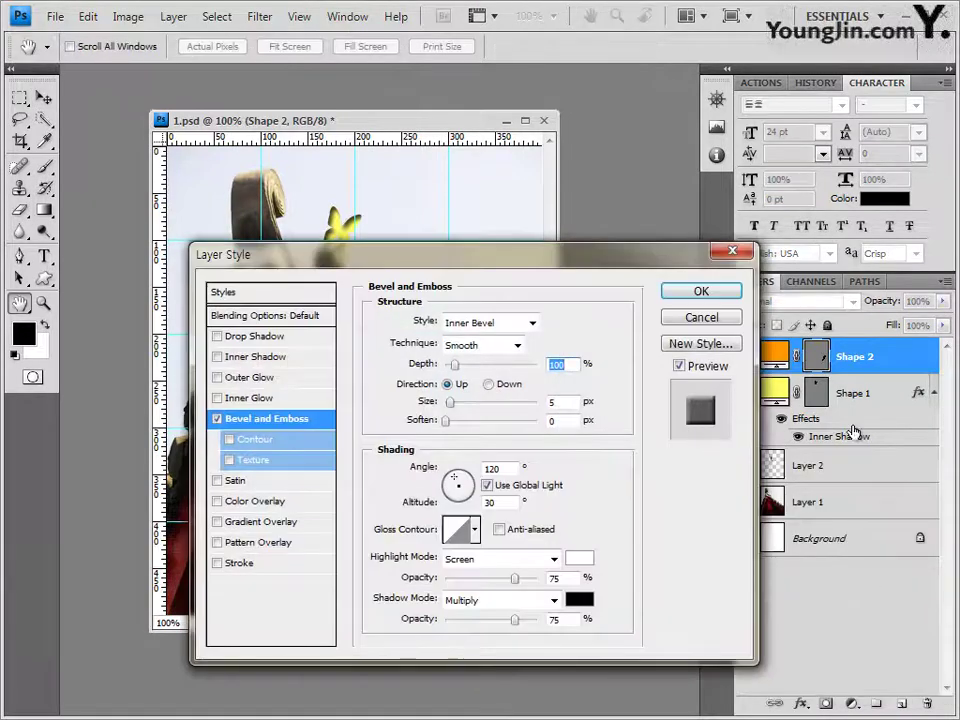
{"action": "left_click", "coordinate": [703, 304]}
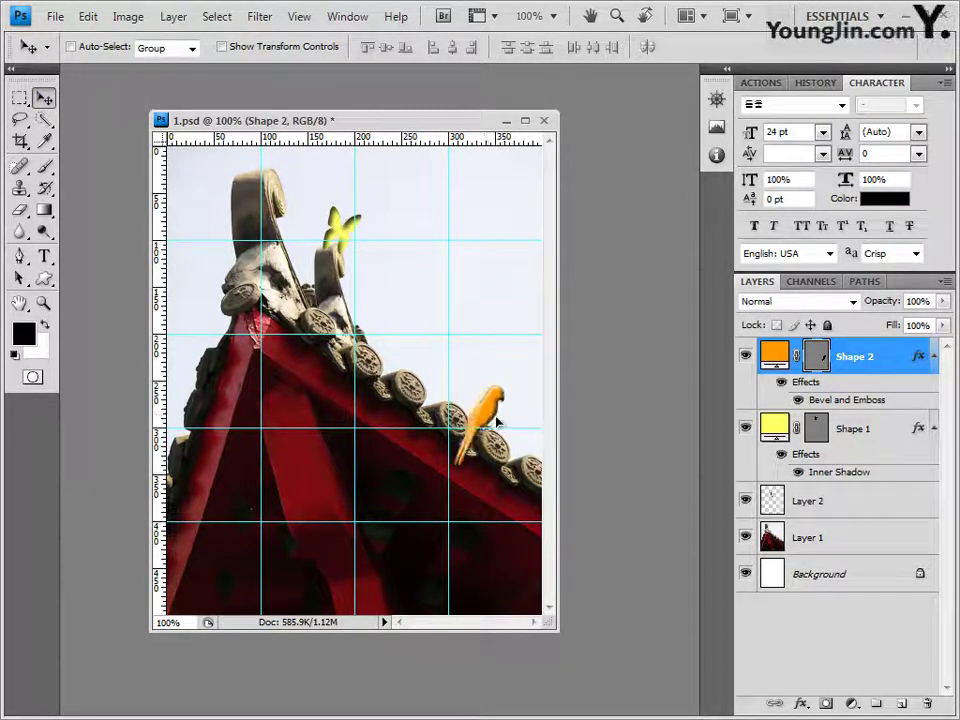
Duplicate the bird one tile further down the roof ridge and set the copy's fill colour to cc6600
{"action": "left_click_drag", "start_coordinate": [485, 418], "coordinate": [513, 433]}
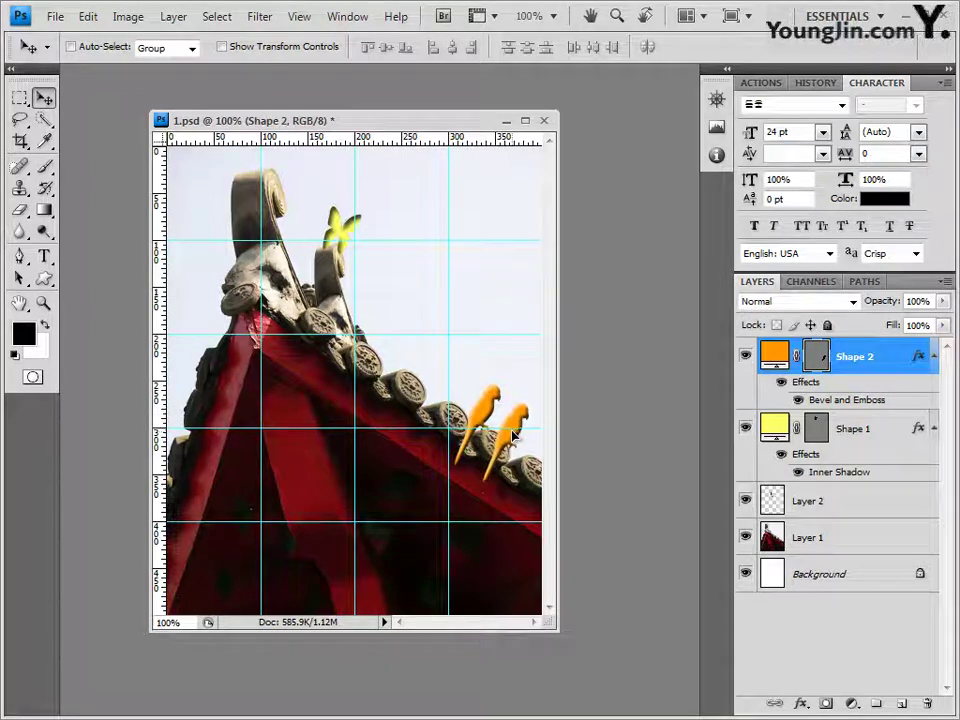
{"action": "key", "text": "ctrl+j"}
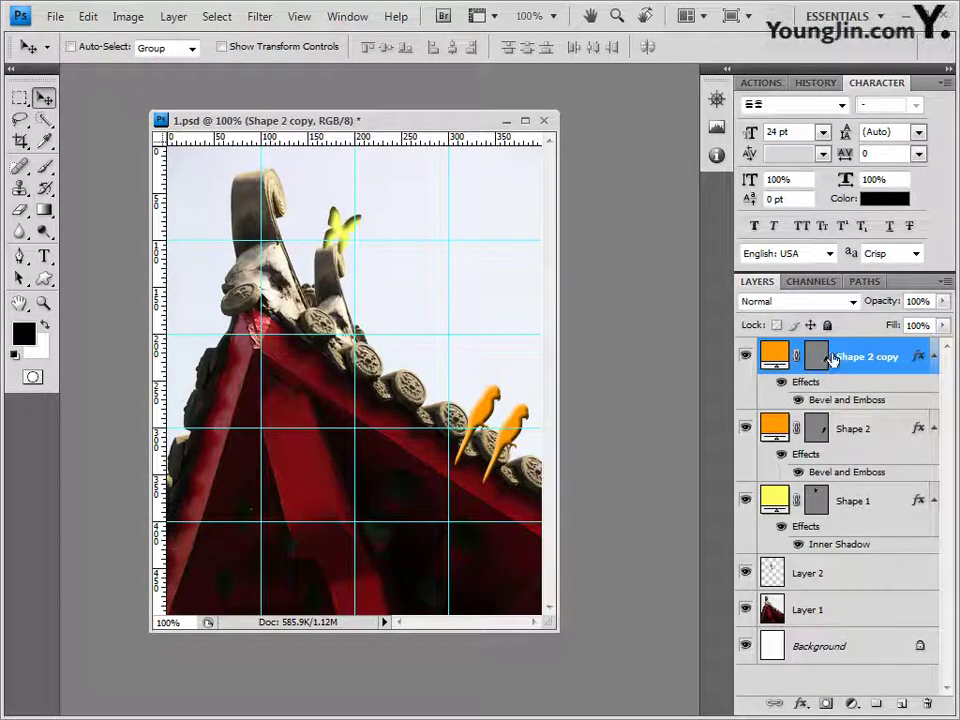
{"action": "double_click", "coordinate": [770, 358]}
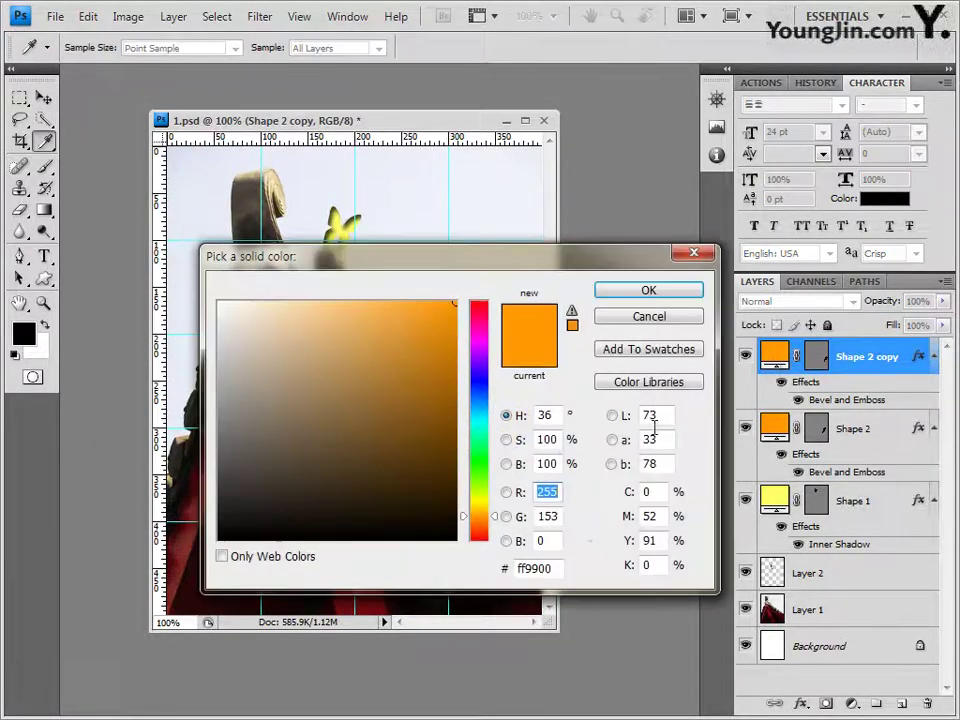
{"action": "left_click", "coordinate": [527, 568]}
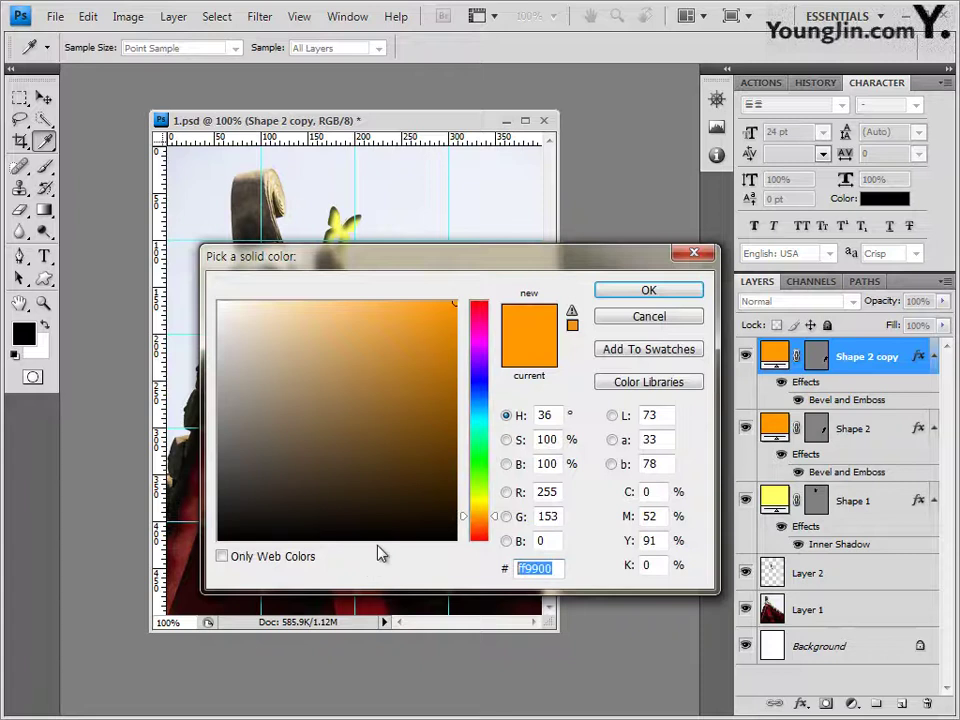
{"action": "type", "text": "cc66"}
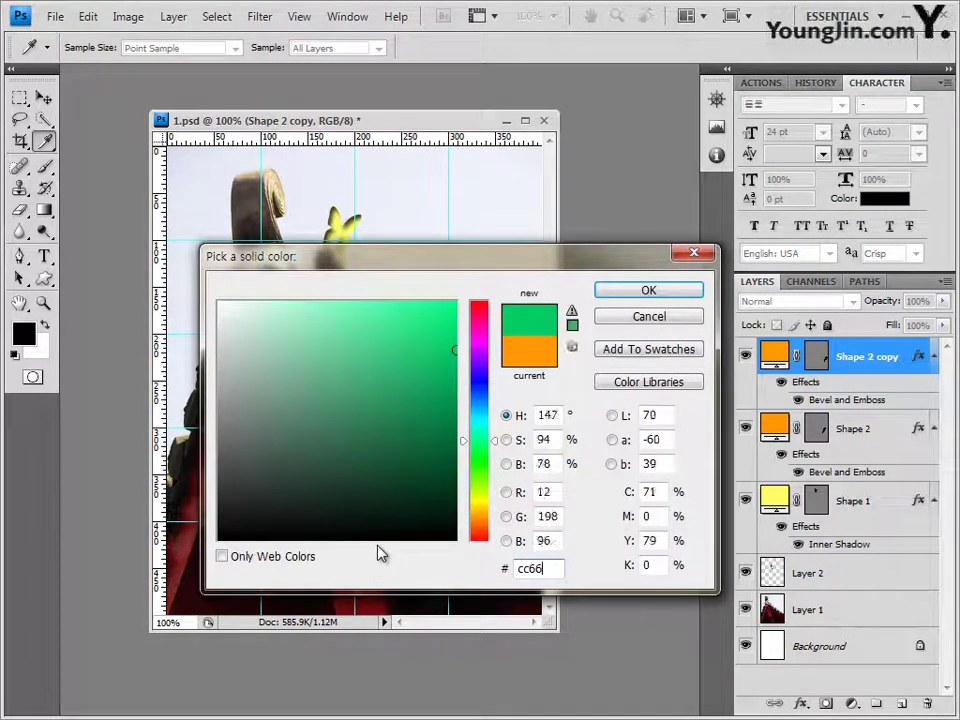
{"action": "type", "text": "00"}
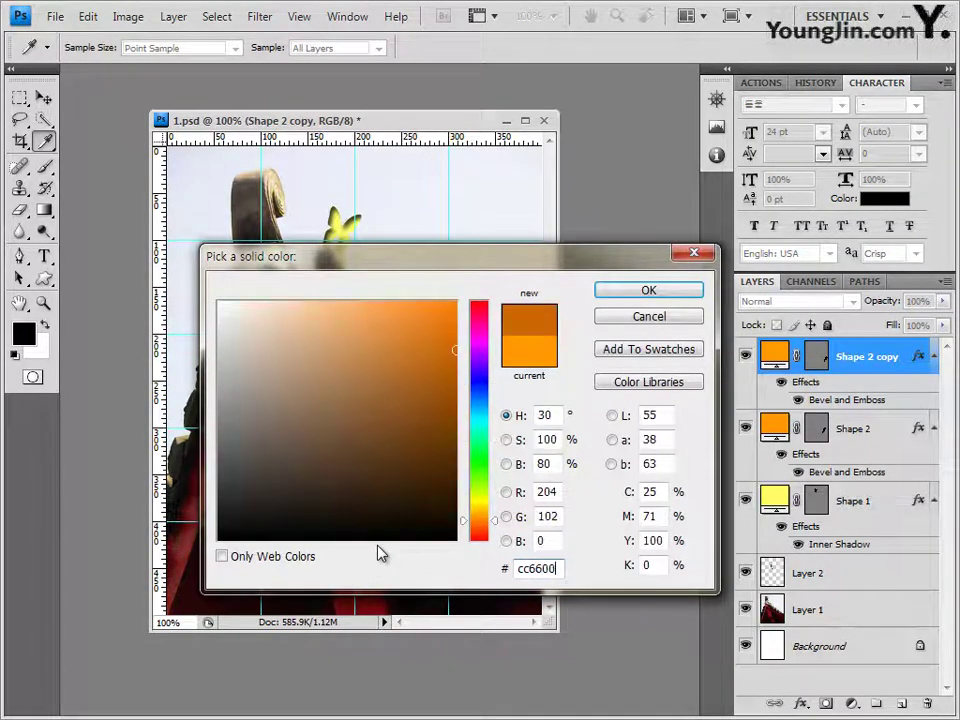
{"action": "left_click", "coordinate": [672, 292]}
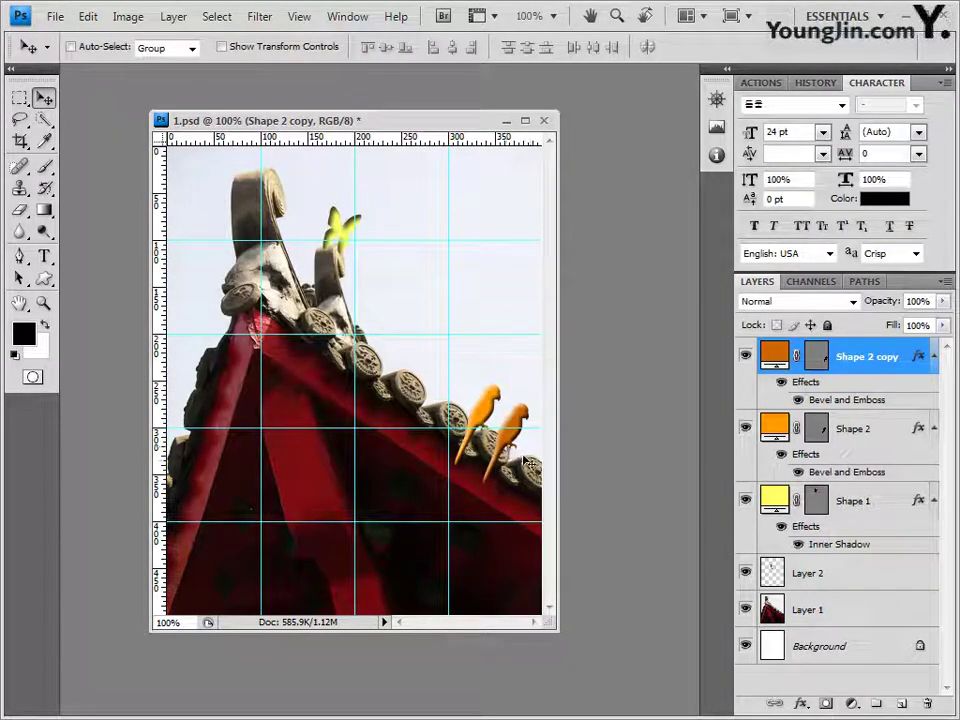
Mirror the darker bird copy horizontally, scale it to about 84% width and 95% height, tilt it slightly and centre it near X 378, Y 327 px
{"action": "key", "text": "ctrl+t"}
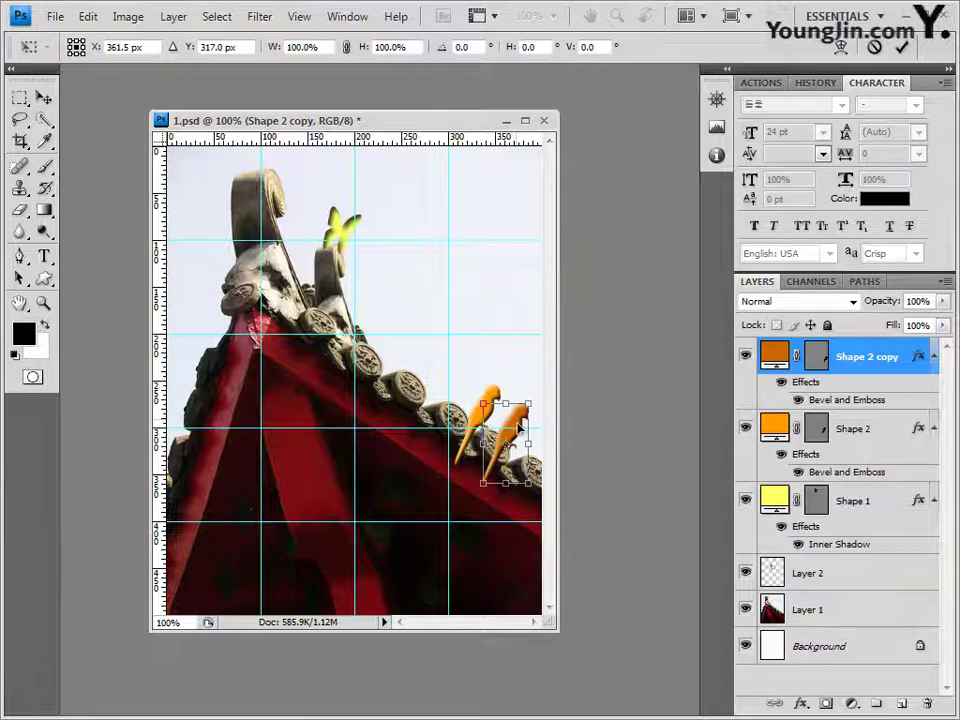
{"action": "left_click_drag", "start_coordinate": [486, 442], "coordinate": [499, 410]}
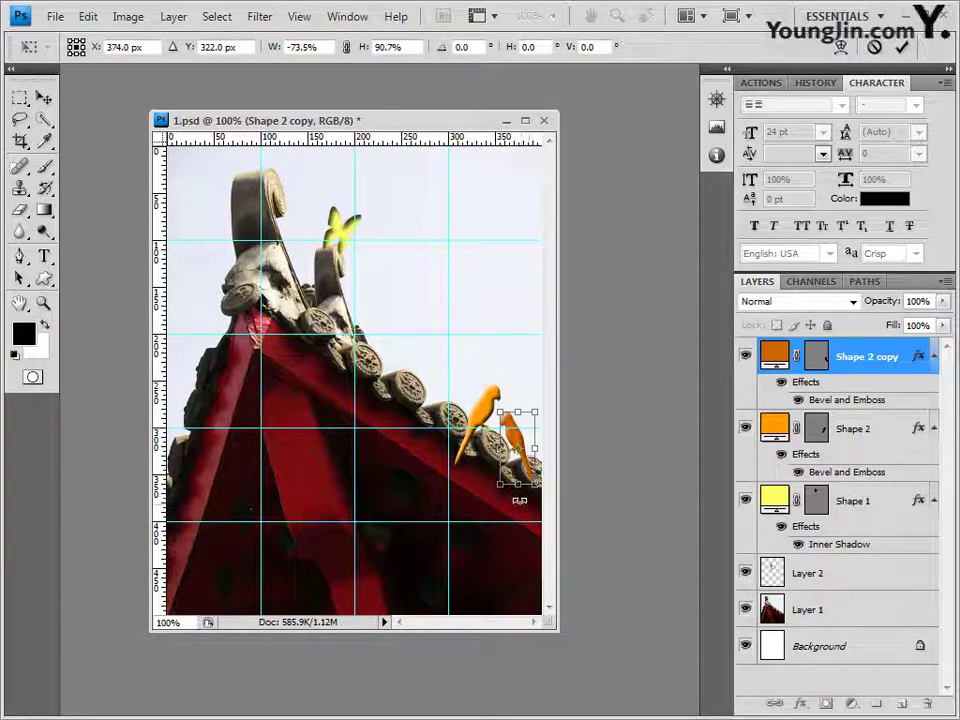
{"action": "mouse_move", "coordinate": [497, 505]}
{"action": "left_mouse_down"}
{"action": "mouse_move", "coordinate": [531, 444]}
{"action": "mouse_move", "coordinate": [493, 500]}
{"action": "left_mouse_up"}
{"action": "left_click_drag", "start_coordinate": [505, 415], "coordinate": [502, 412]}
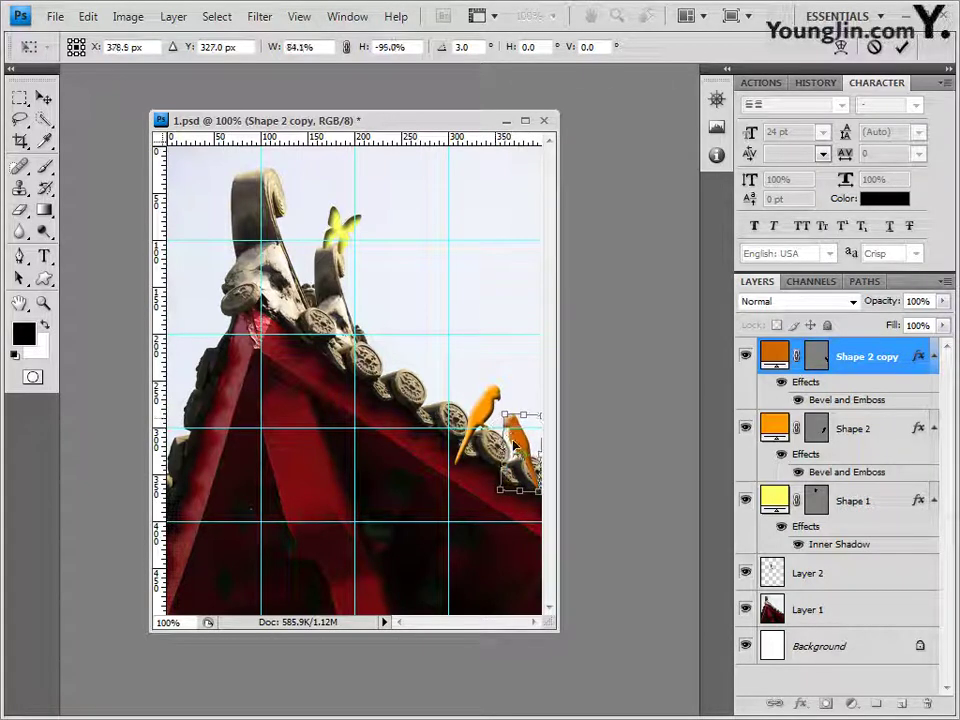
{"action": "key", "text": "Return"}
Widen the original orange bird to about 126% at full height and centre it at about X 332, Y 298 px
{"action": "left_click", "coordinate": [470, 437], "text": "ctrl"}
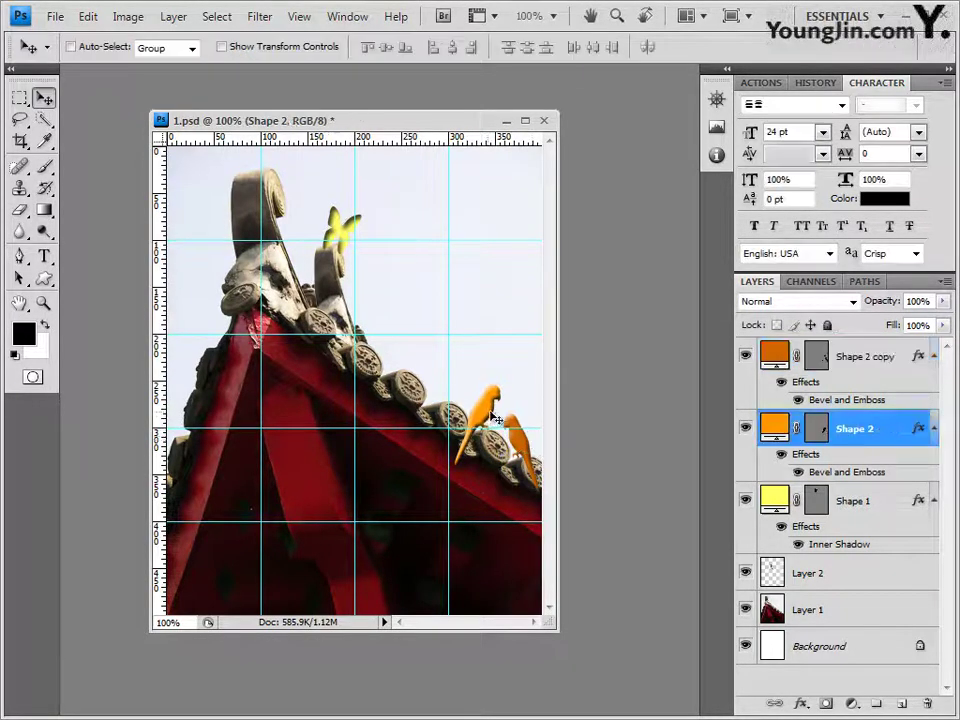
{"action": "key", "text": "ctrl+t"}
{"action": "left_click_drag", "start_coordinate": [511, 379], "coordinate": [514, 381]}
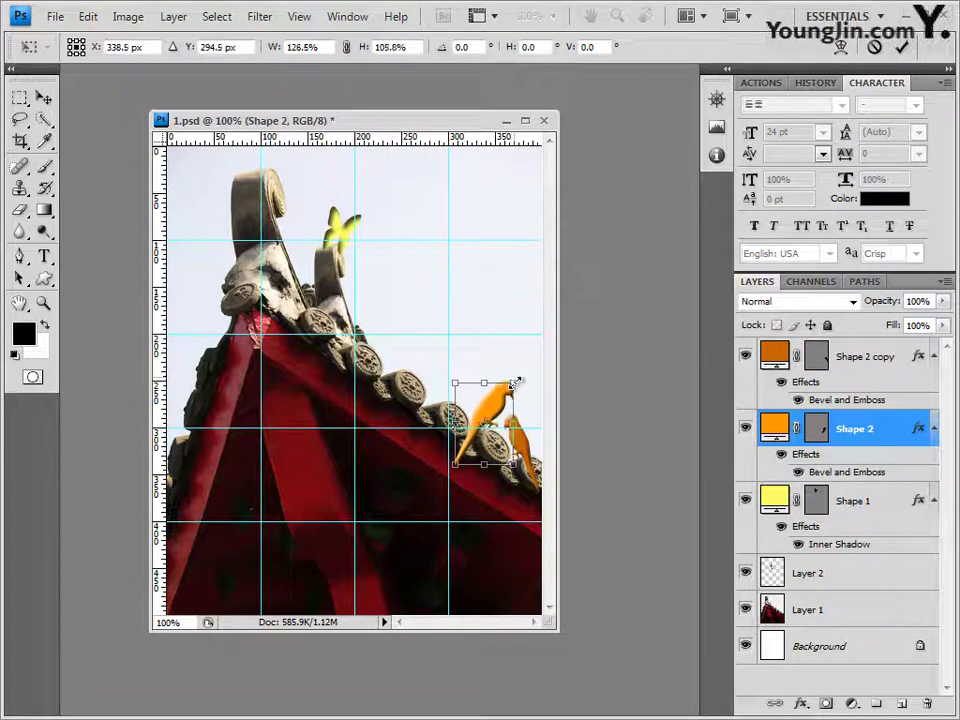
{"action": "left_click_drag", "start_coordinate": [484, 422], "coordinate": [479, 415]}
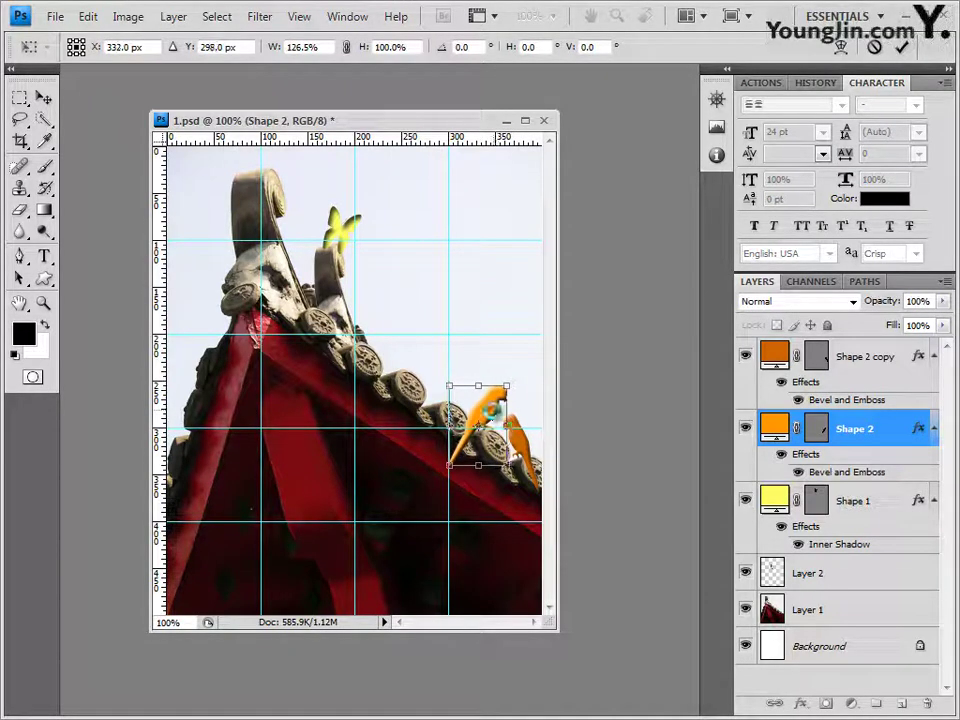
{"action": "key", "text": "Return"}
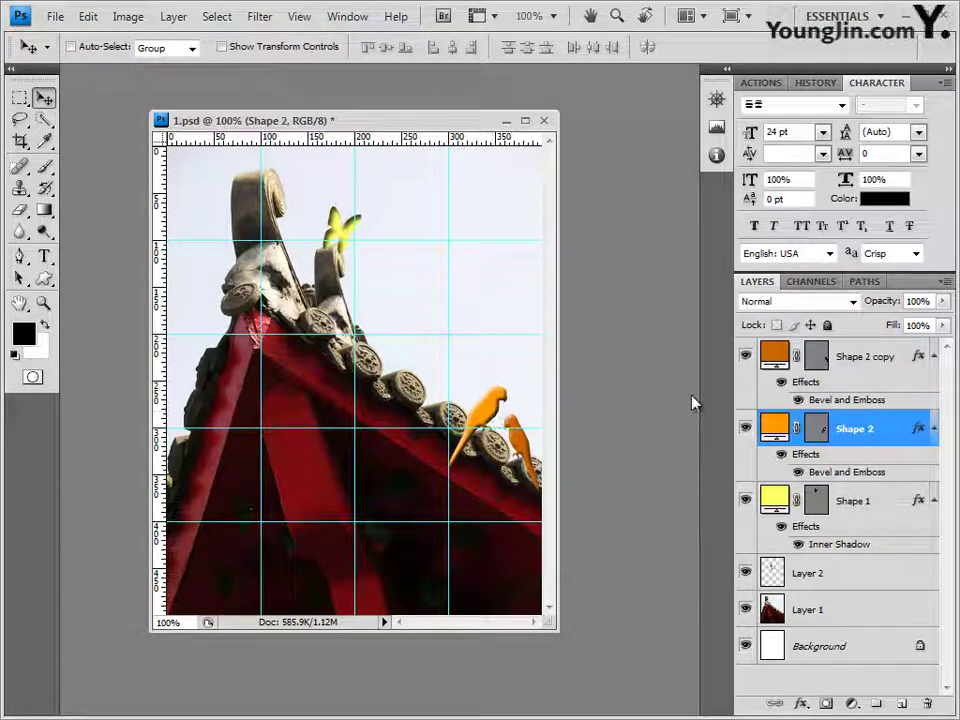
Start a horizontal text on the left part of the red roof, using Arial Bold at 35 pt
{"action": "left_click", "coordinate": [45, 257]}
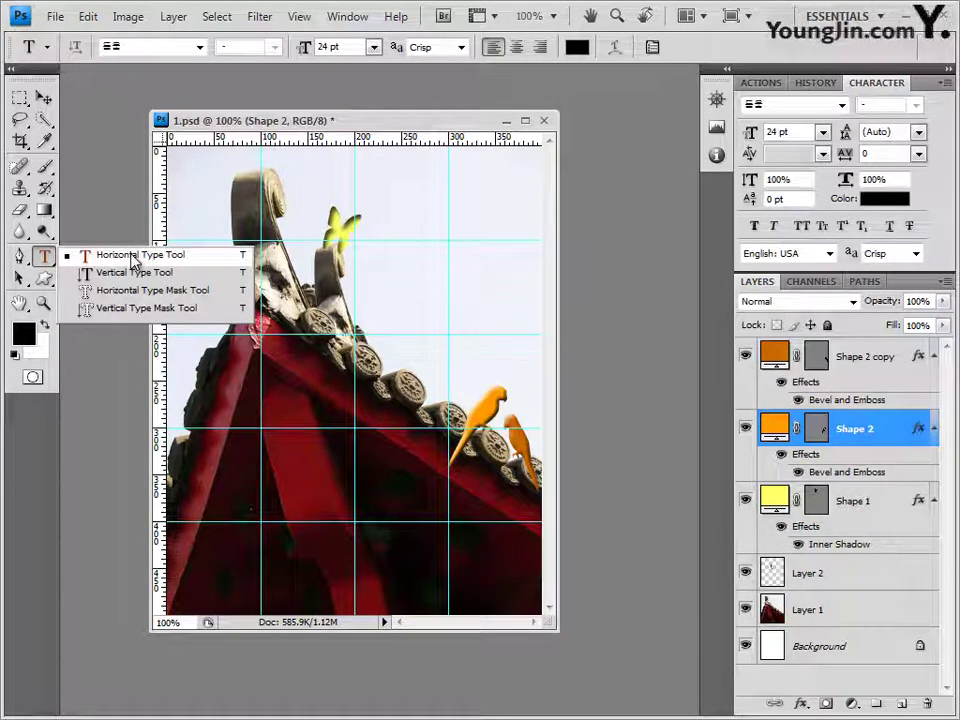
{"action": "left_click", "coordinate": [135, 257]}
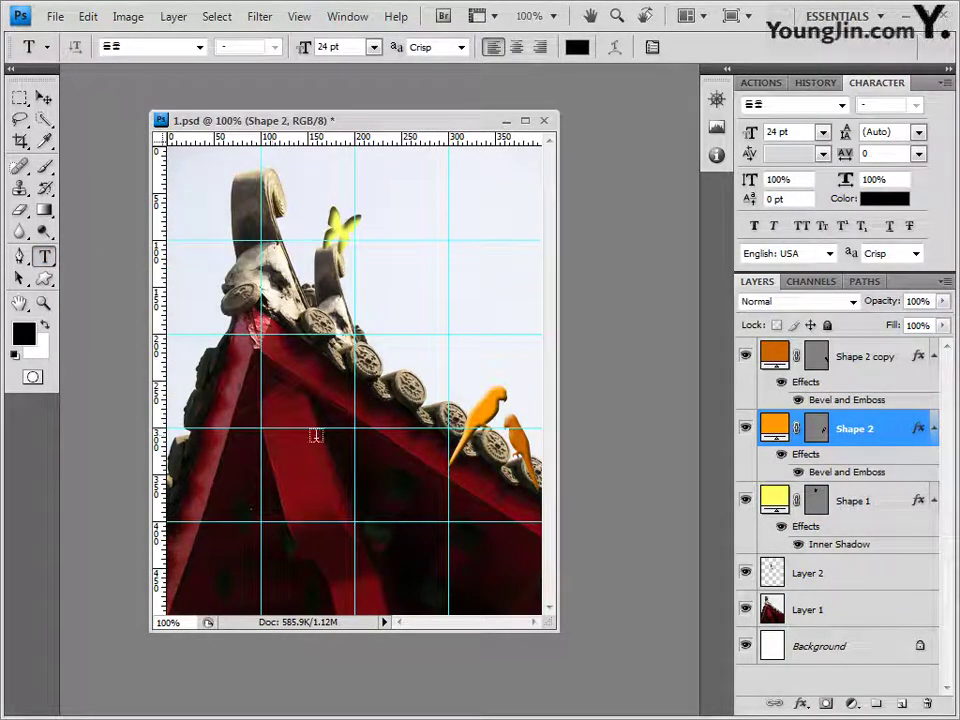
{"action": "left_click", "coordinate": [215, 457]}
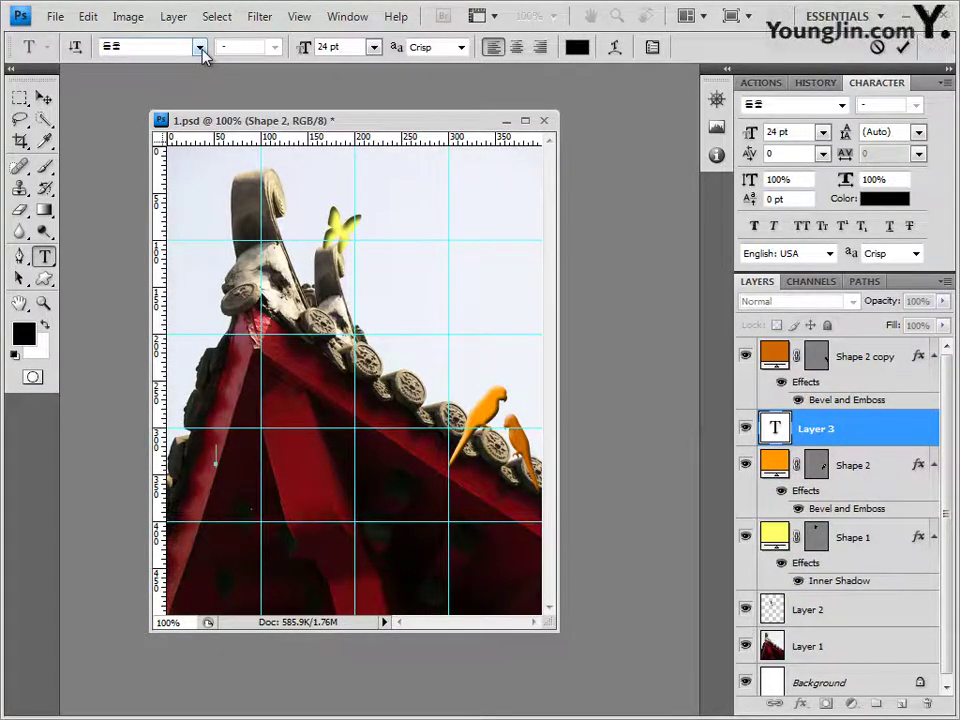
{"action": "left_click", "coordinate": [201, 48]}
{"action": "left_click_drag", "start_coordinate": [396, 192], "coordinate": [396, 318]}
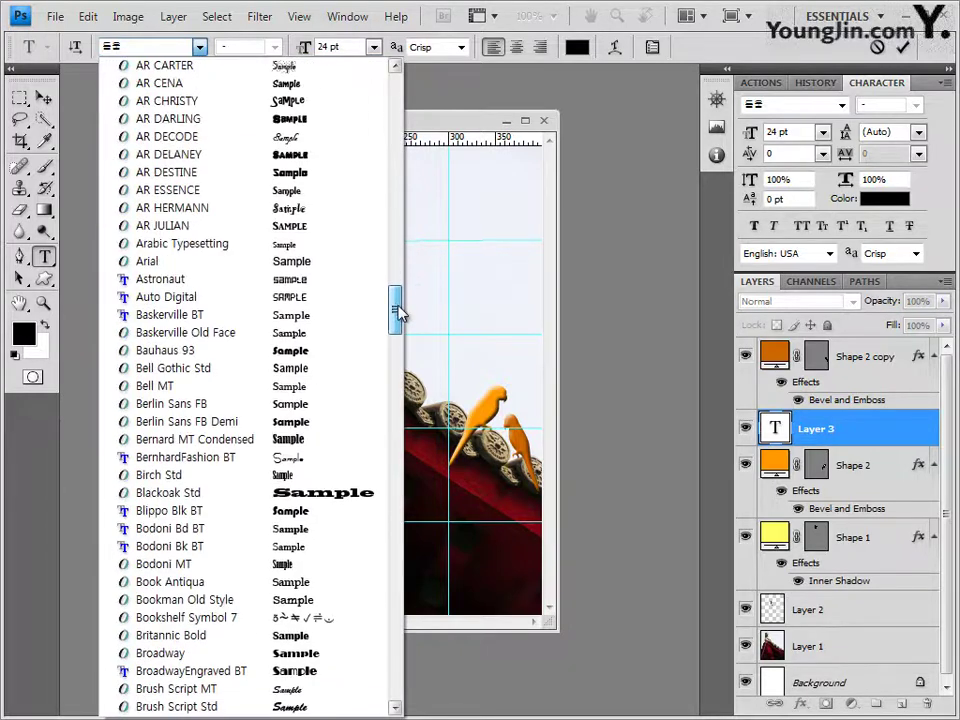
{"action": "left_click", "coordinate": [210, 261]}
{"action": "left_click", "coordinate": [272, 47]}
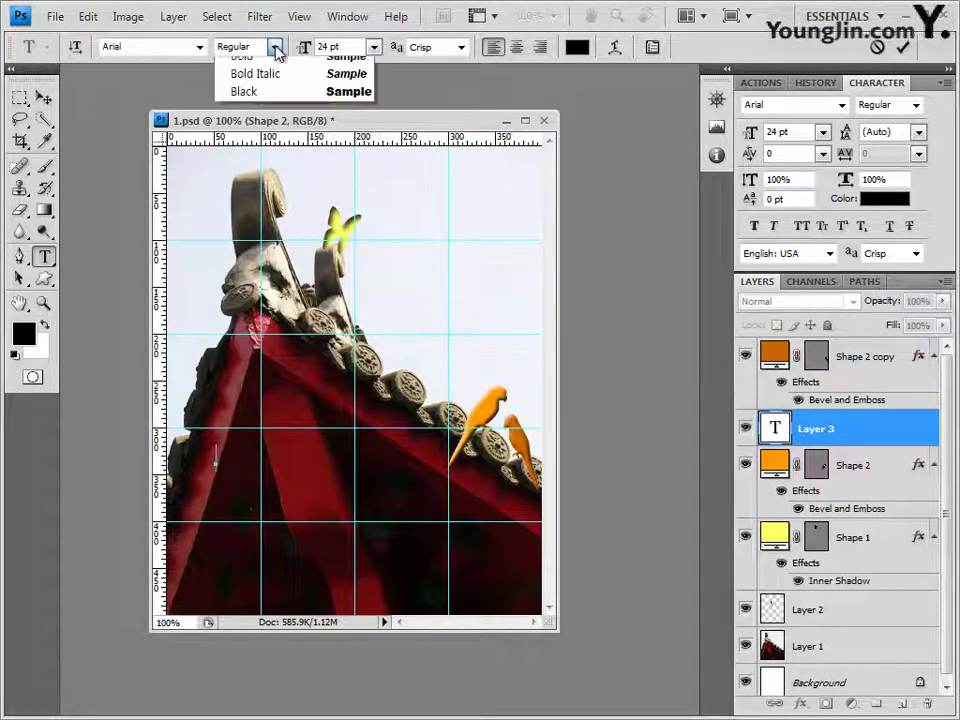
{"action": "left_click", "coordinate": [245, 172]}
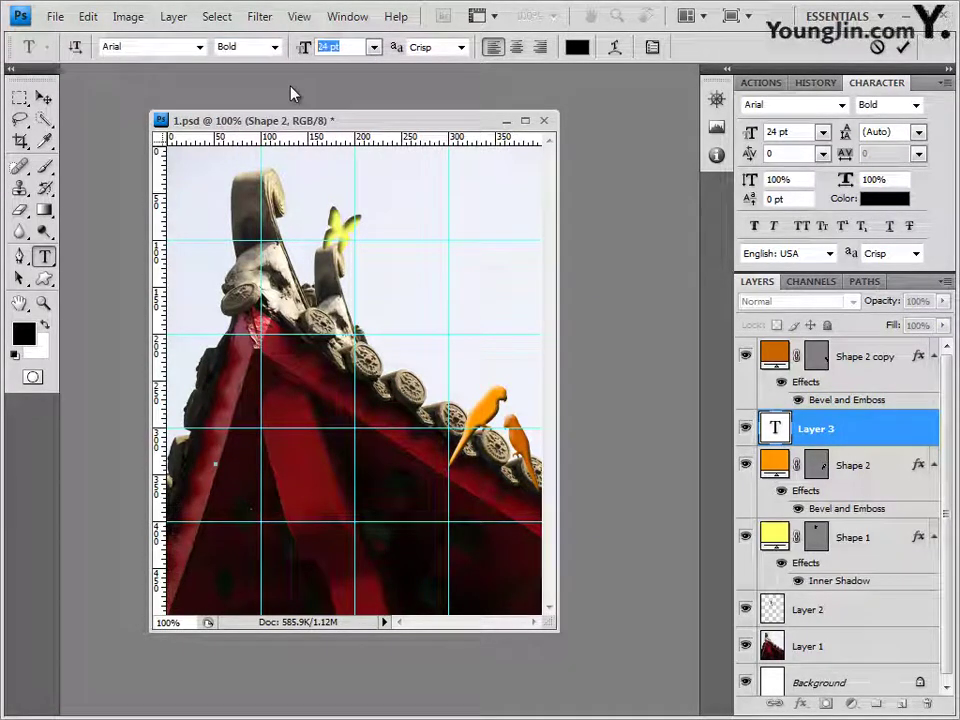
{"action": "type", "text": "35"}
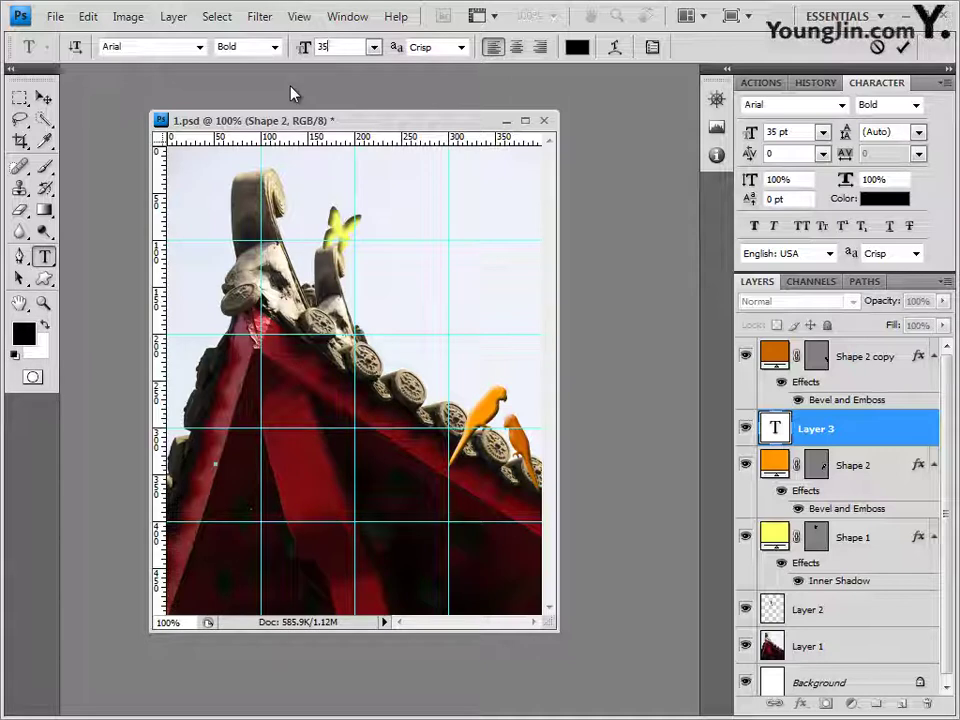
{"action": "key", "text": "Return"}
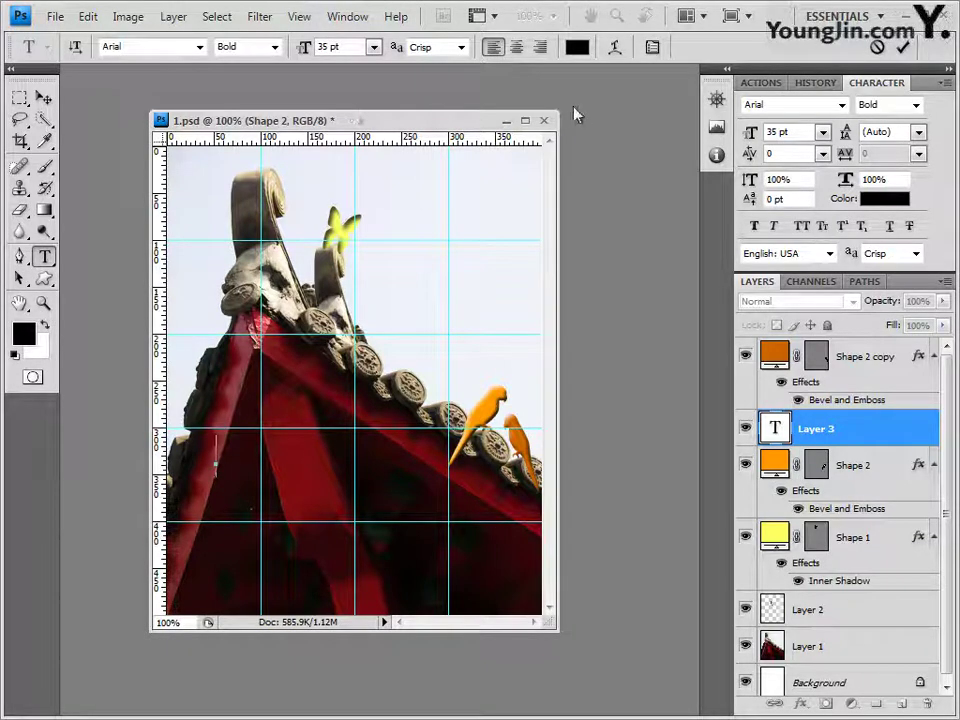
Set the text colour to white, ffffff
{"action": "left_click", "coordinate": [577, 47]}
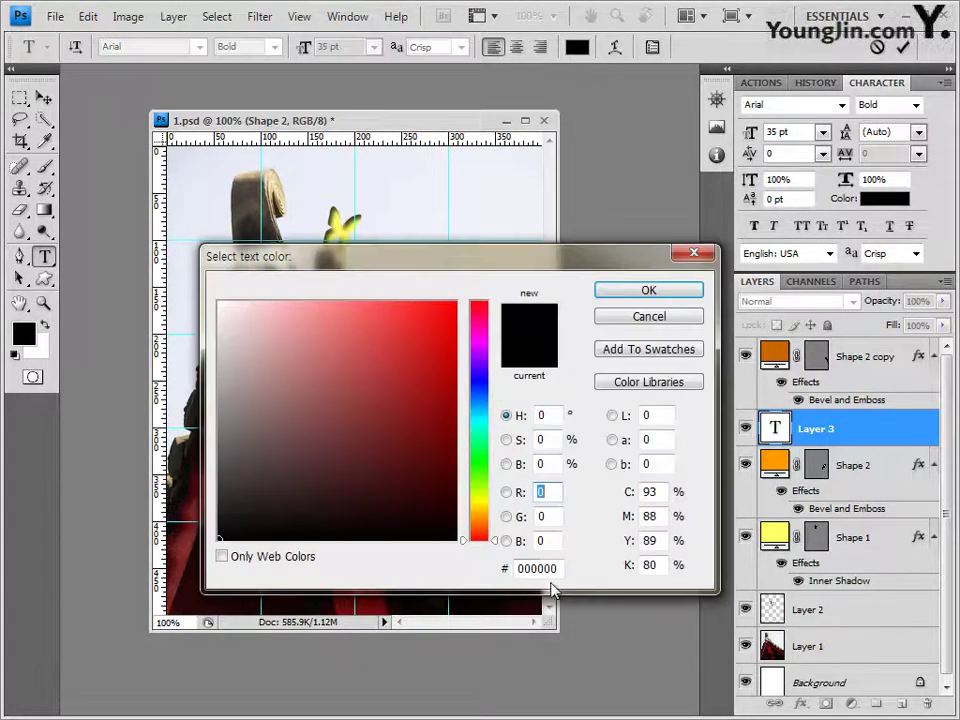
{"action": "double_click", "coordinate": [545, 568]}
{"action": "type", "text": "ff"}
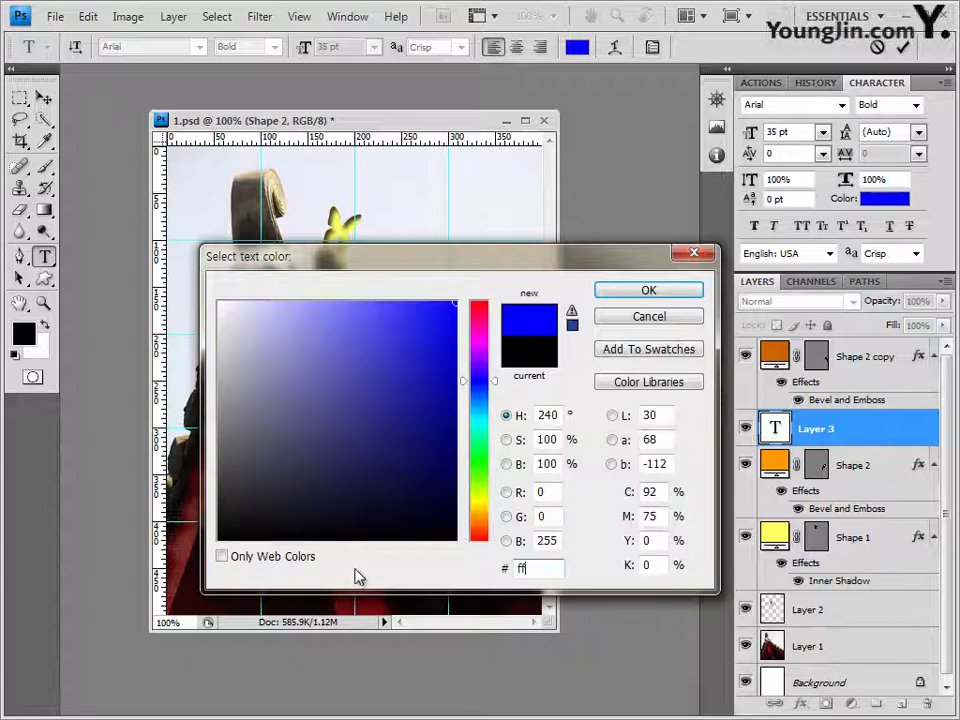
{"action": "type", "text": "ffff"}
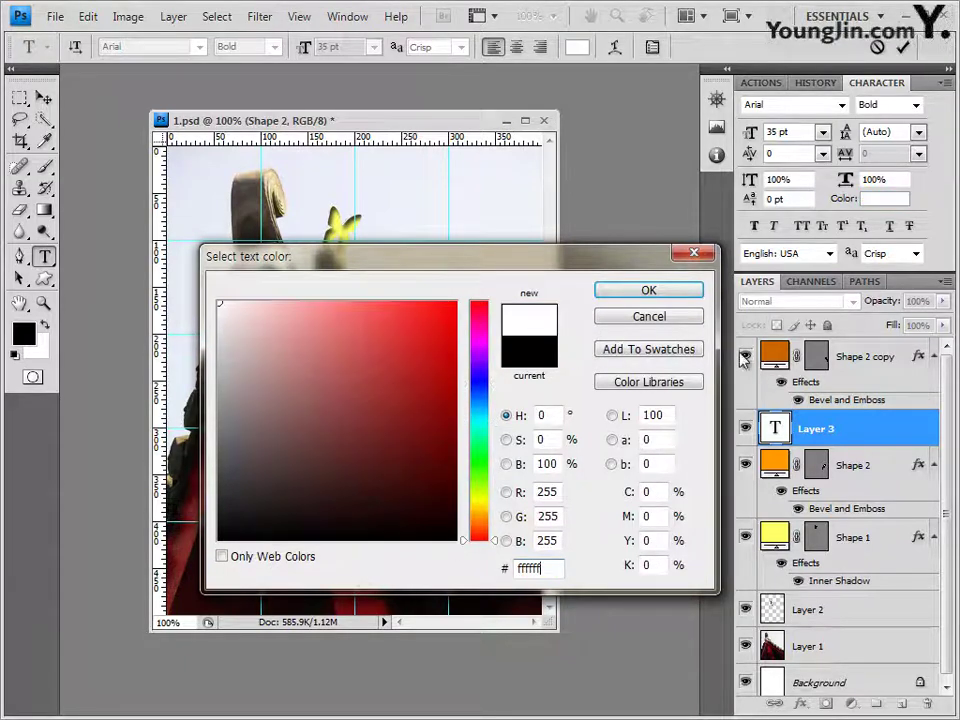
{"action": "left_click", "coordinate": [648, 292]}
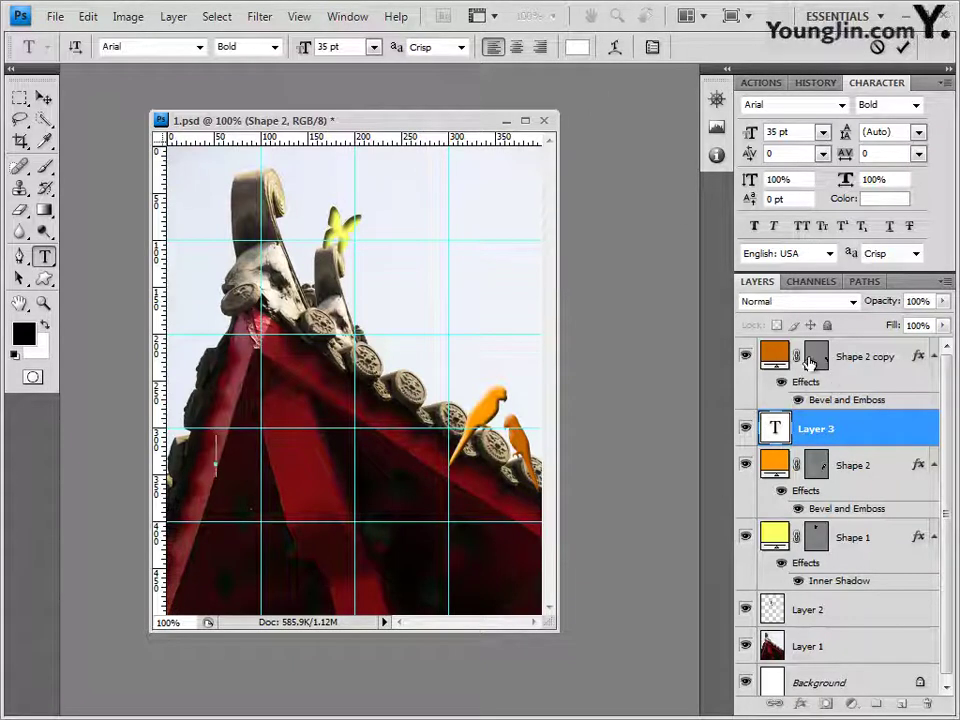
Enter KOREAN TRADITION on two lines and move its text layer to the top of the layer stack
{"action": "left_click", "coordinate": [812, 430]}
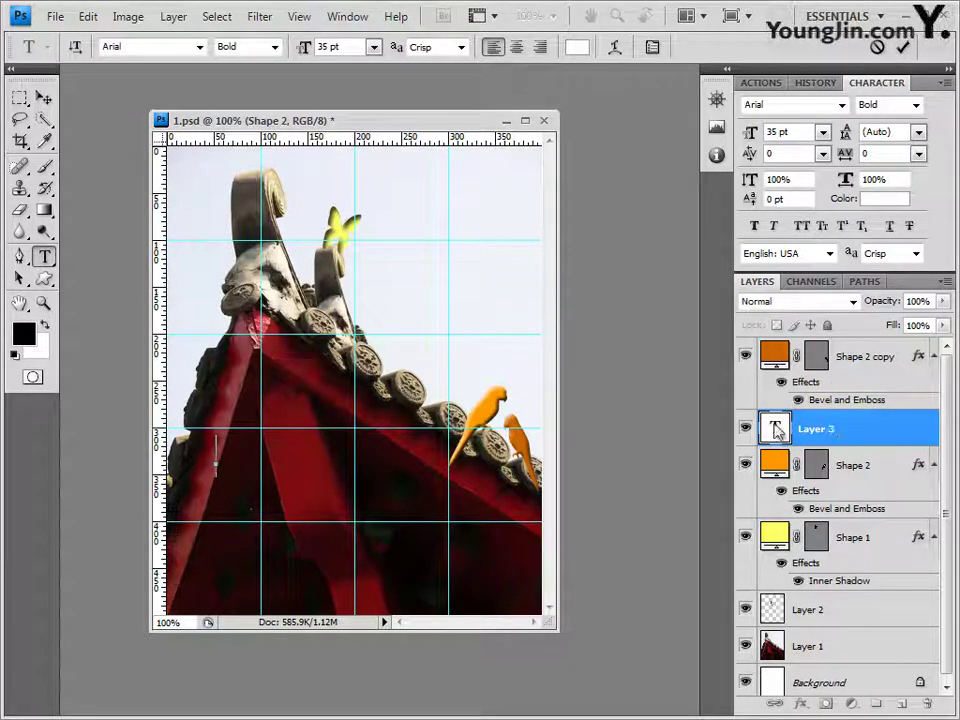
{"action": "key", "text": "ctrl+v"}
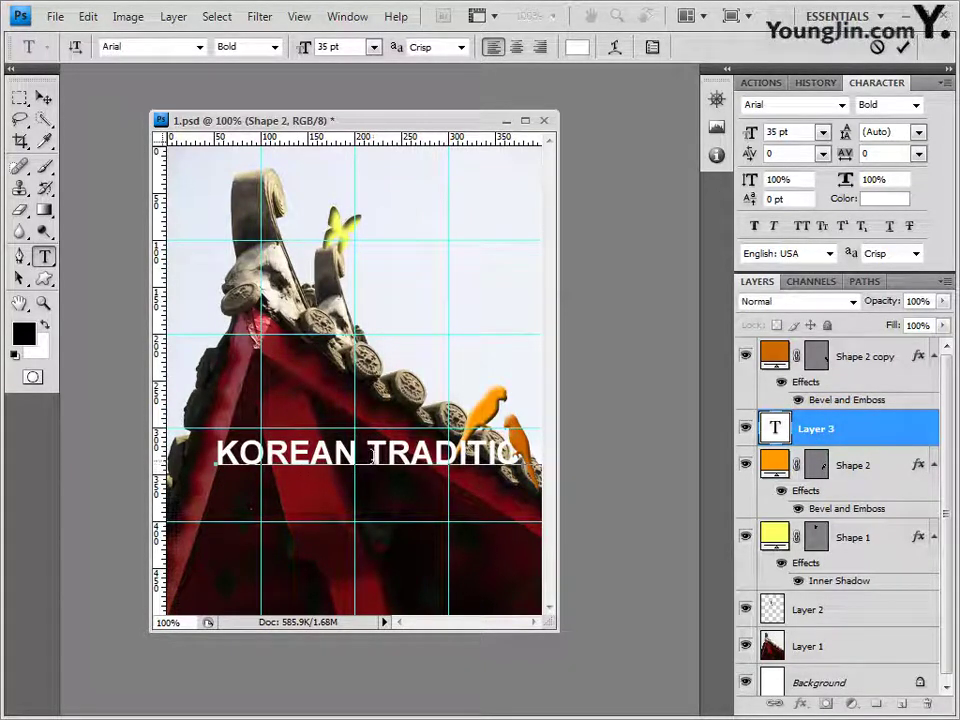
{"action": "key", "text": "BackSpace"}
{"action": "key", "text": "Return"}
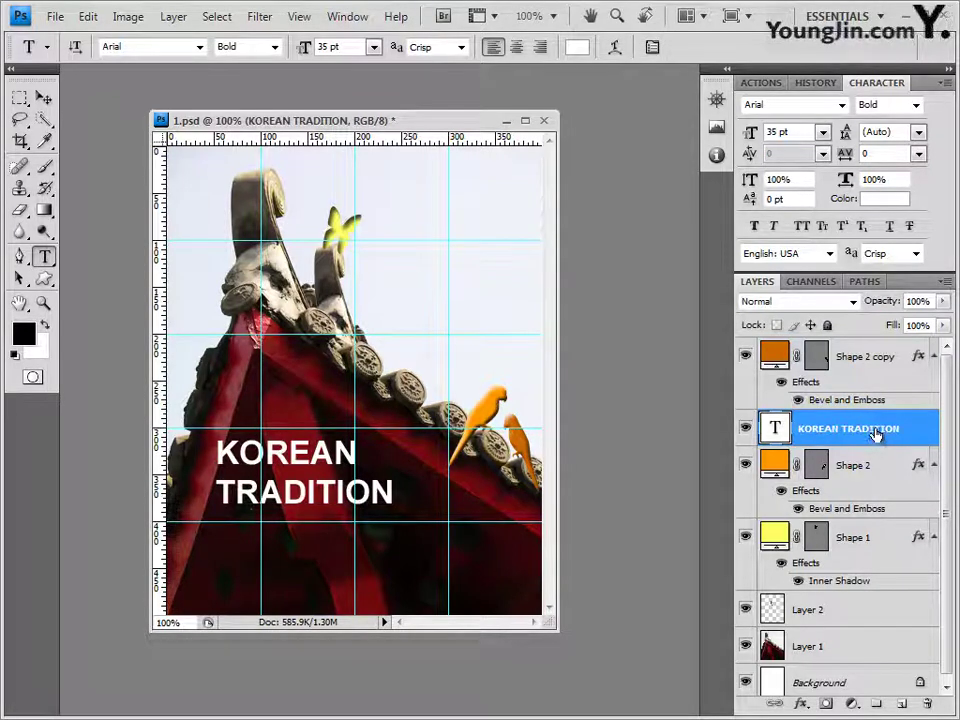
{"action": "left_click_drag", "start_coordinate": [879, 433], "coordinate": [863, 341]}
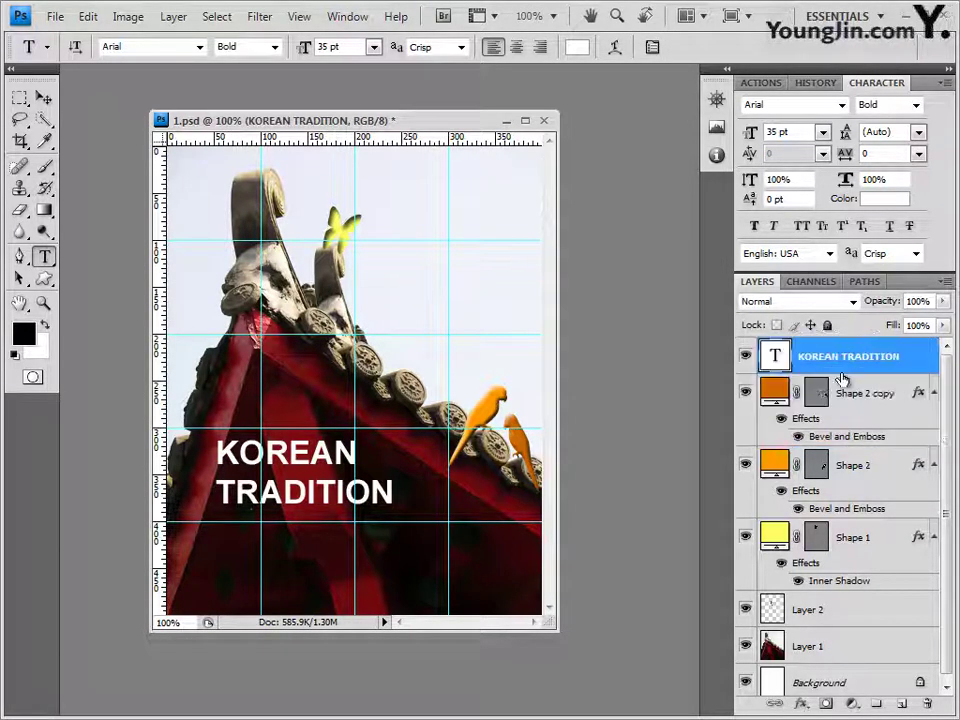
Add an outside stroke in colour 666600 to the KOREAN TRADITION text layer
{"action": "left_click", "coordinate": [802, 704]}
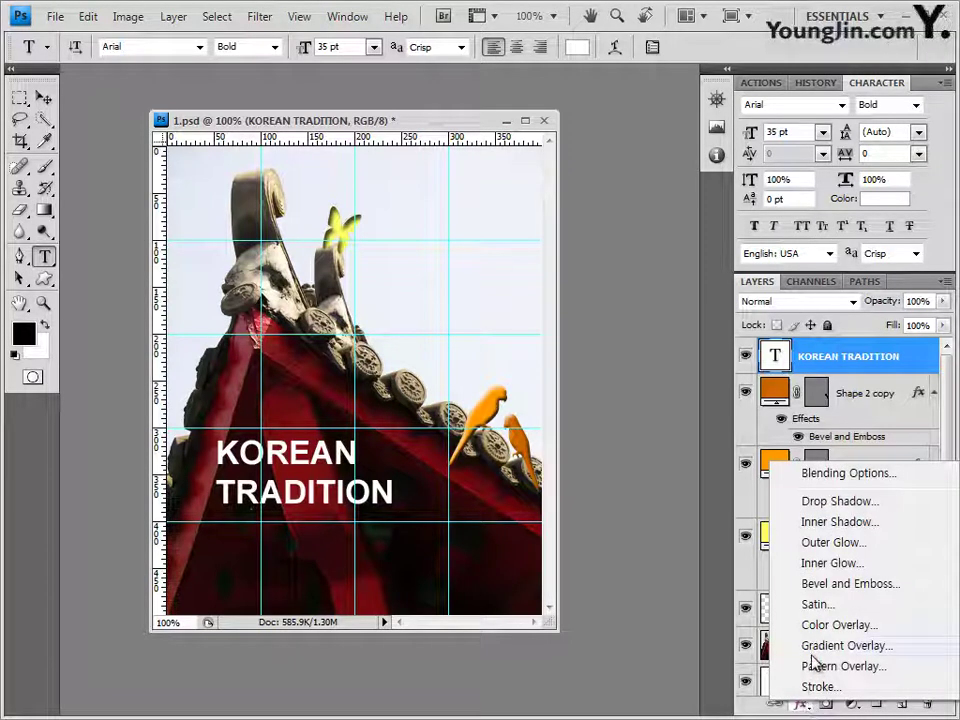
{"action": "left_click", "coordinate": [823, 687]}
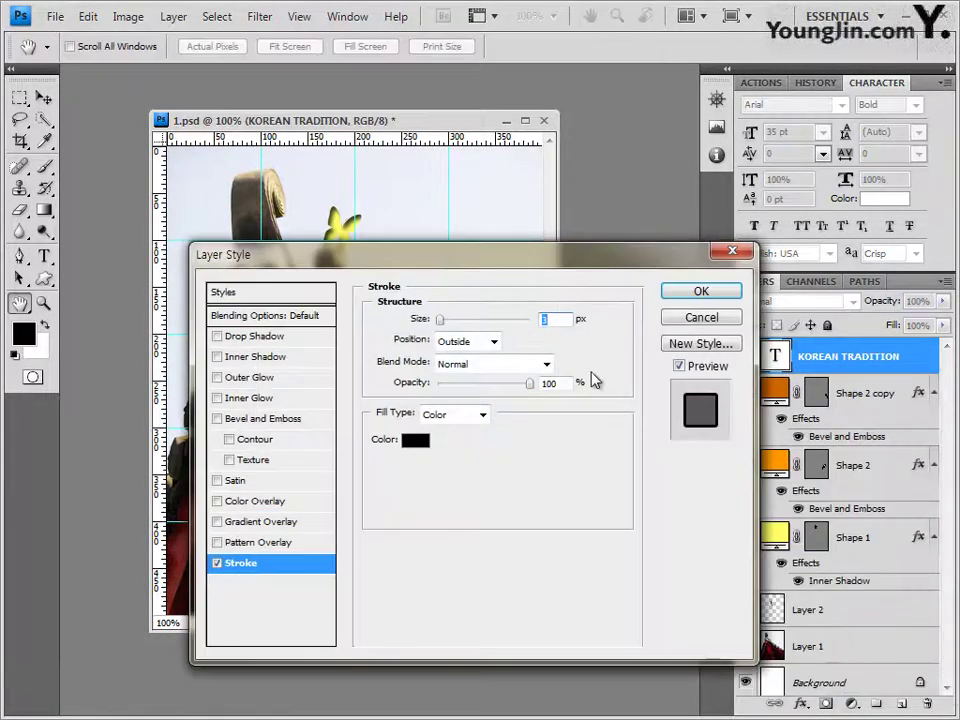
{"action": "left_click", "coordinate": [415, 441]}
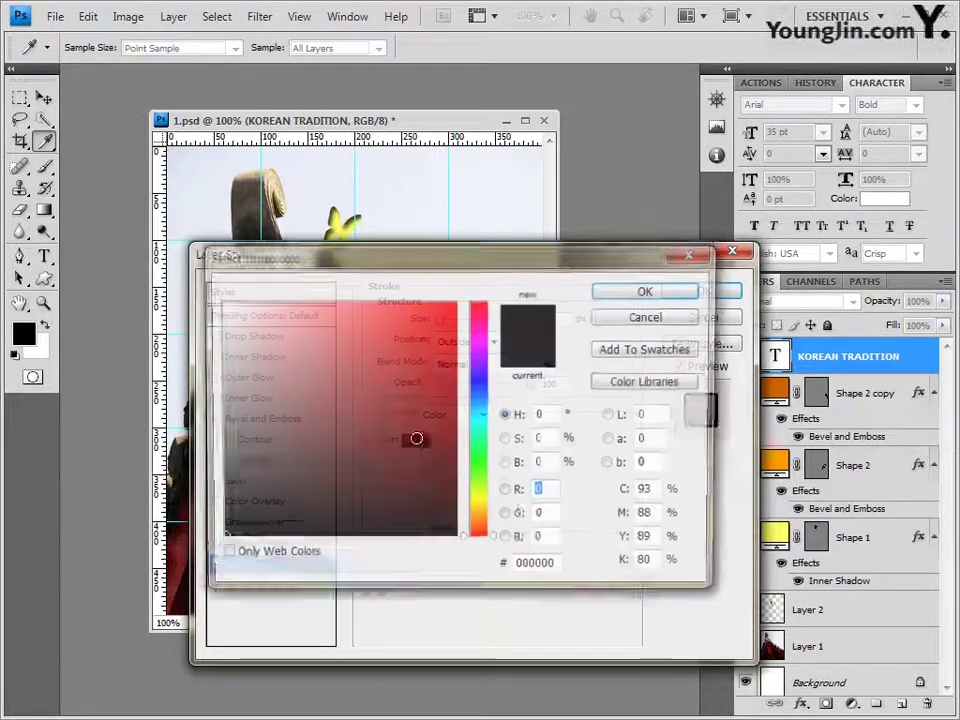
{"action": "left_click", "coordinate": [546, 570]}
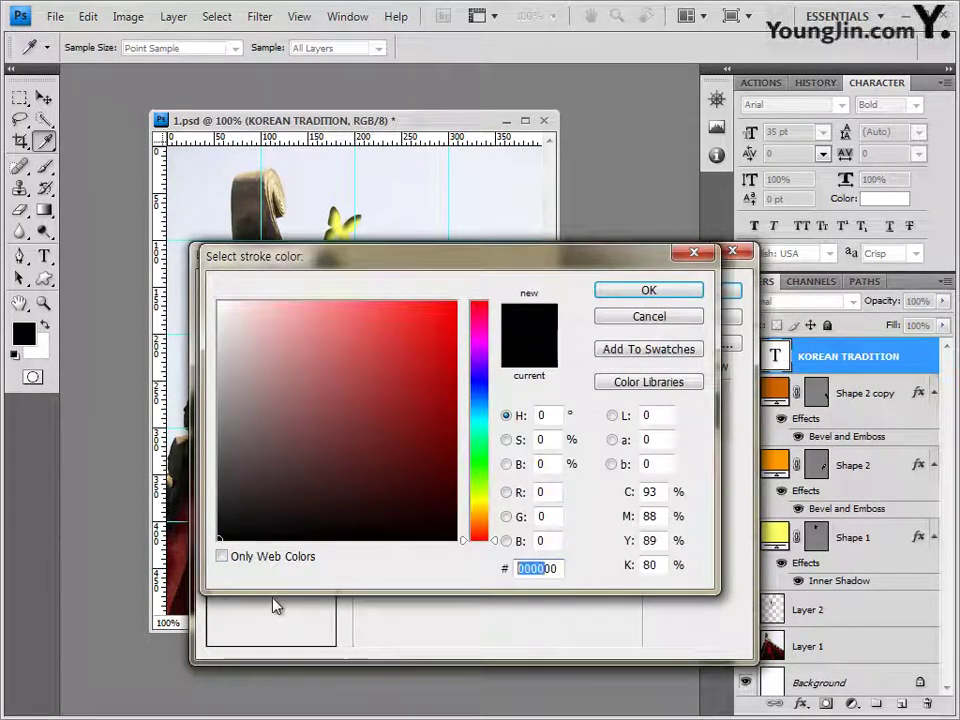
{"action": "type", "text": "666600"}
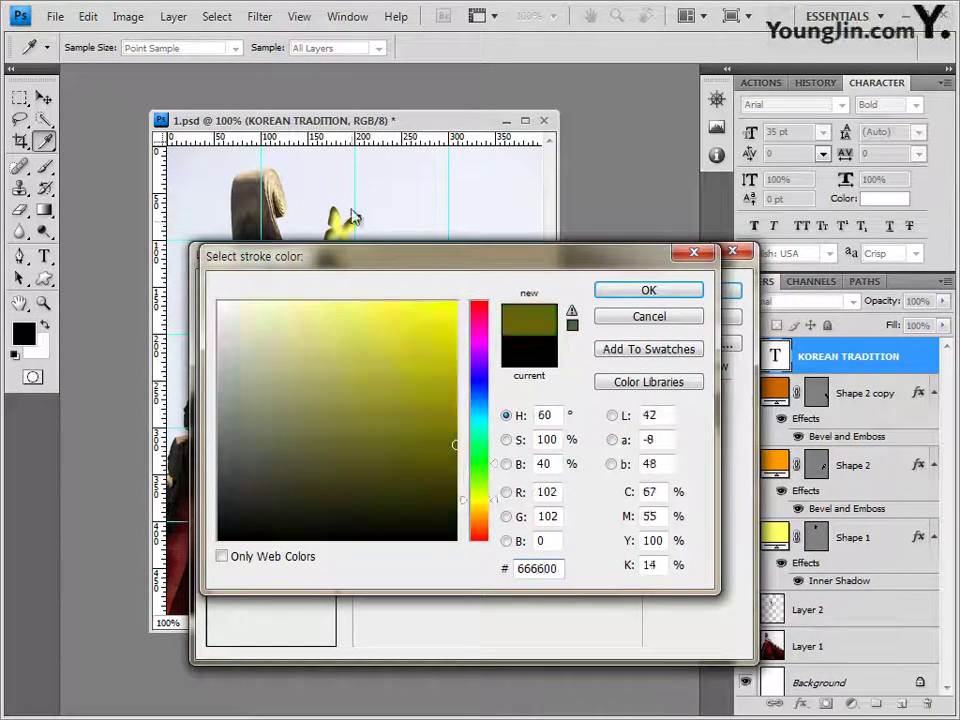
{"action": "left_click", "coordinate": [648, 289]}
{"action": "left_click", "coordinate": [698, 289]}
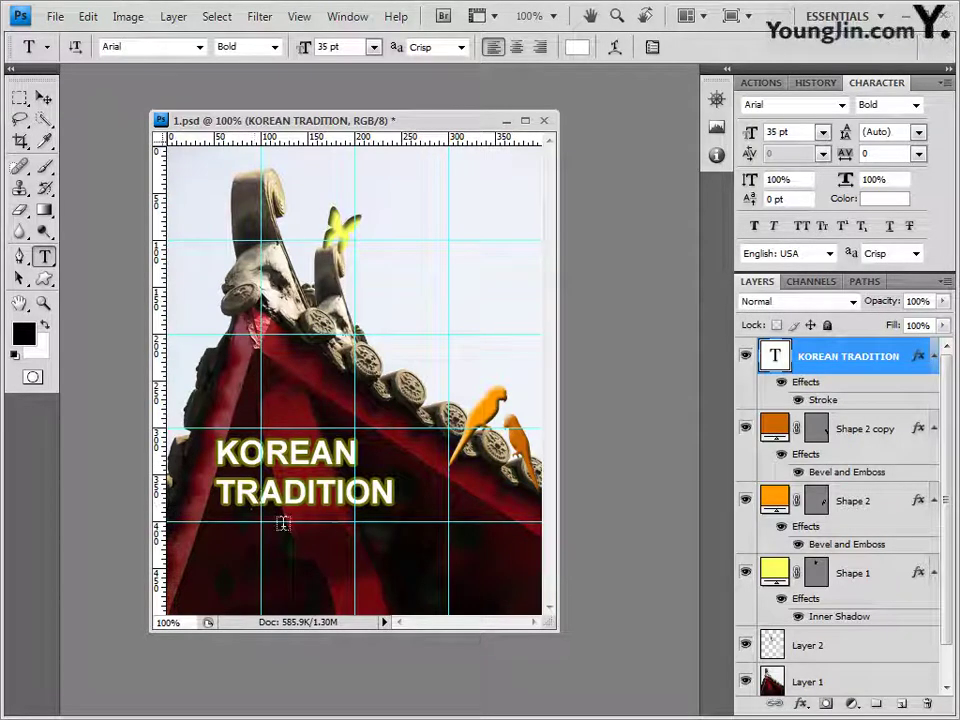
Move the KOREAN TRADITION title down and slightly left on the red roof, with its left edge at about X 35 px
{"action": "key", "text": "v"}
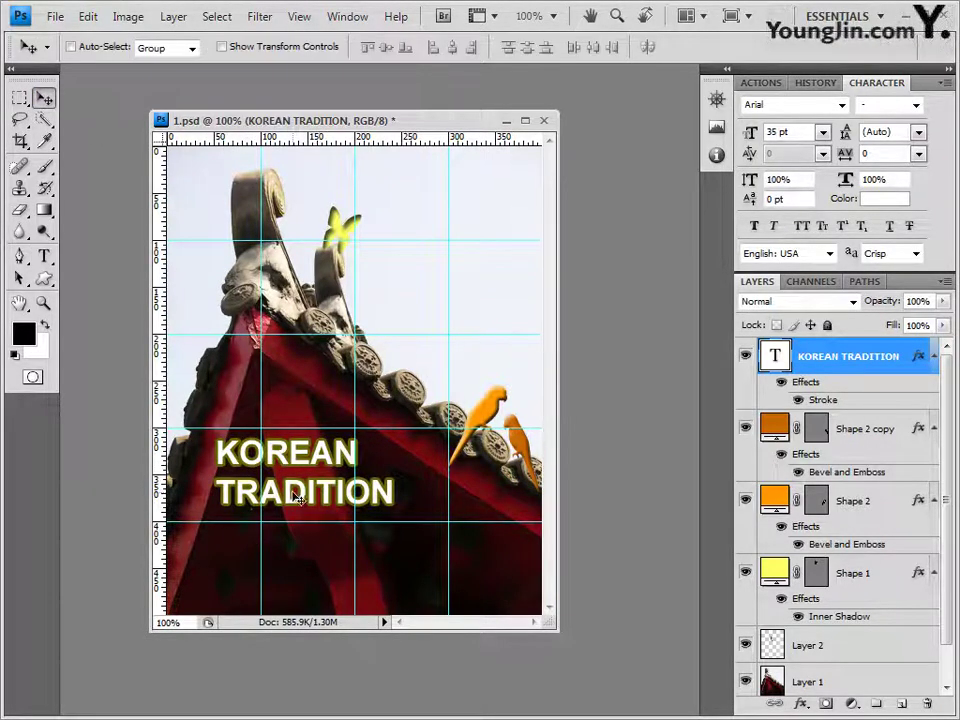
{"action": "left_click_drag", "start_coordinate": [288, 500], "coordinate": [270, 545]}
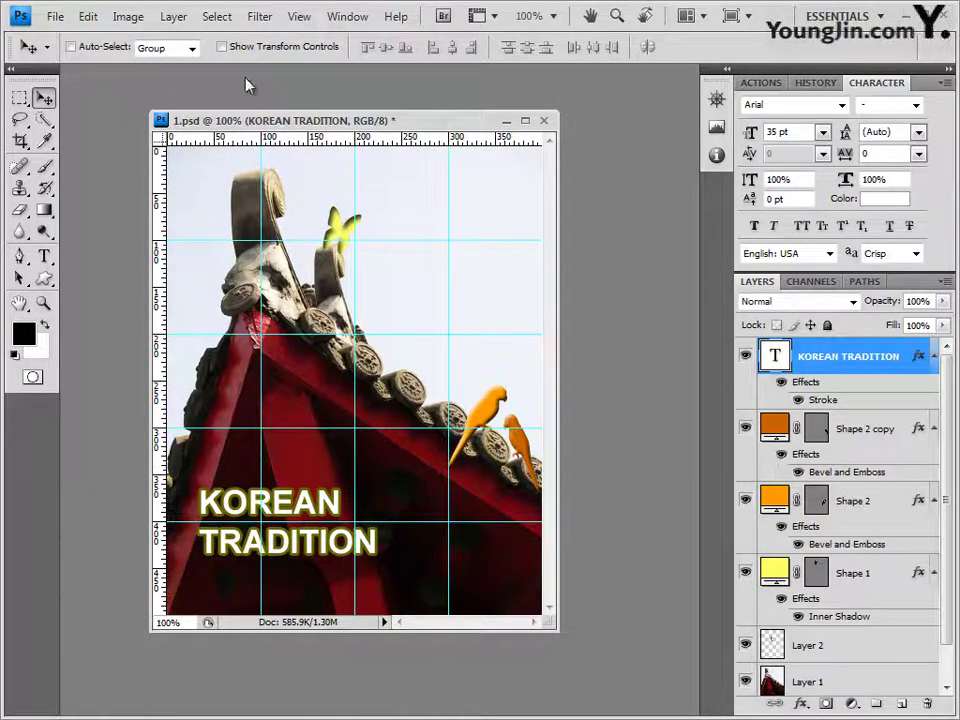
{"action": "key", "text": "t"}
{"action": "left_click", "coordinate": [339, 51]}
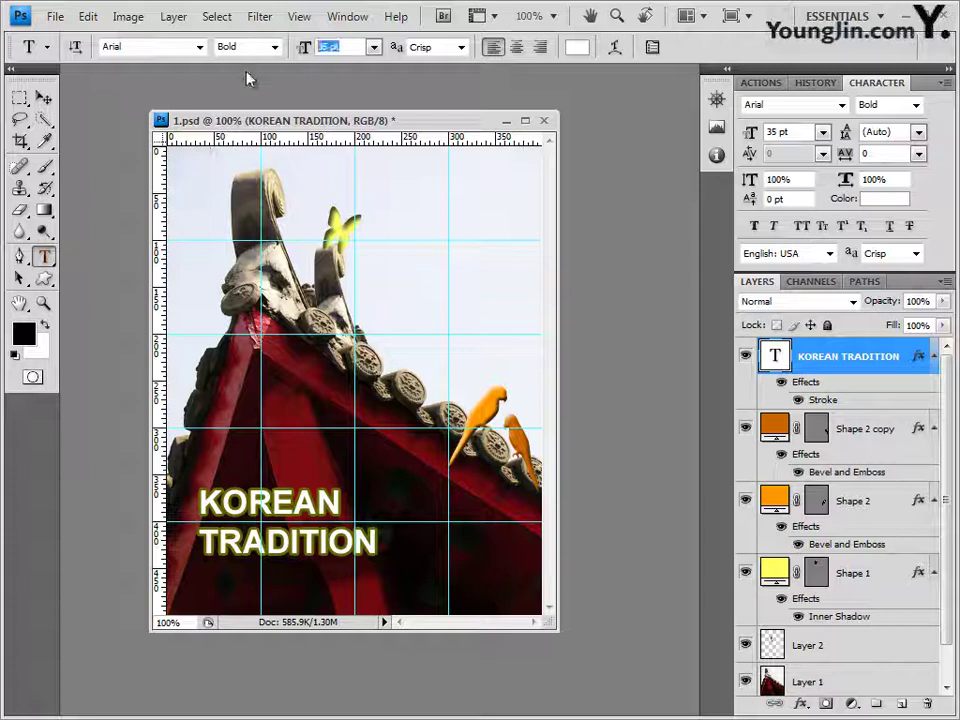
{"action": "left_click", "coordinate": [44, 99]}
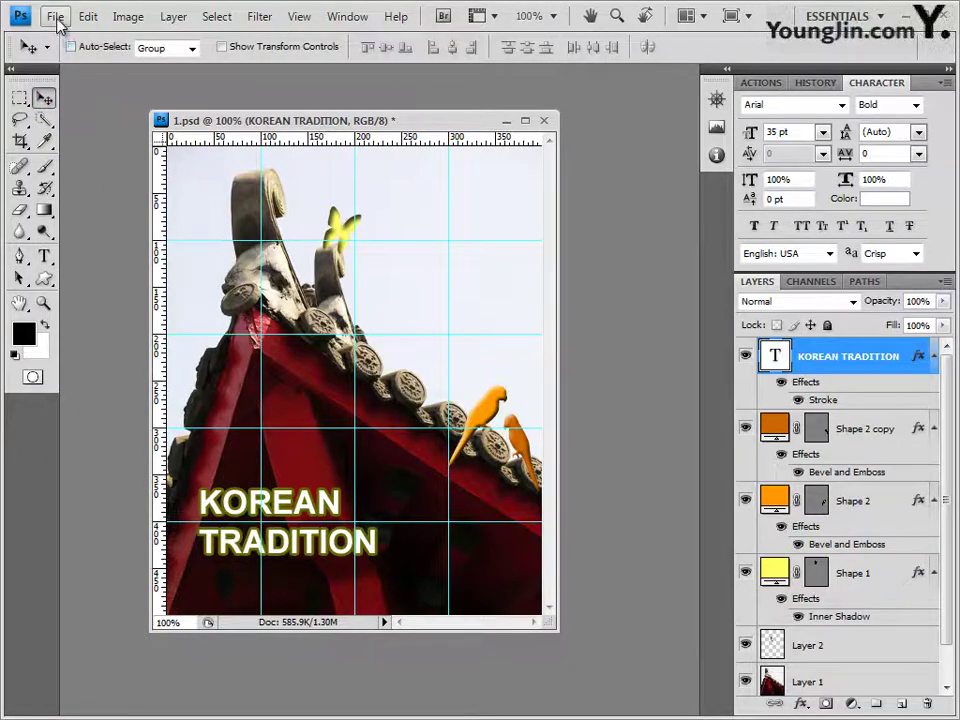
Save 1.psd with Maximize compatibility enabled and clear all guides from the document
{"action": "left_click", "coordinate": [56, 17]}
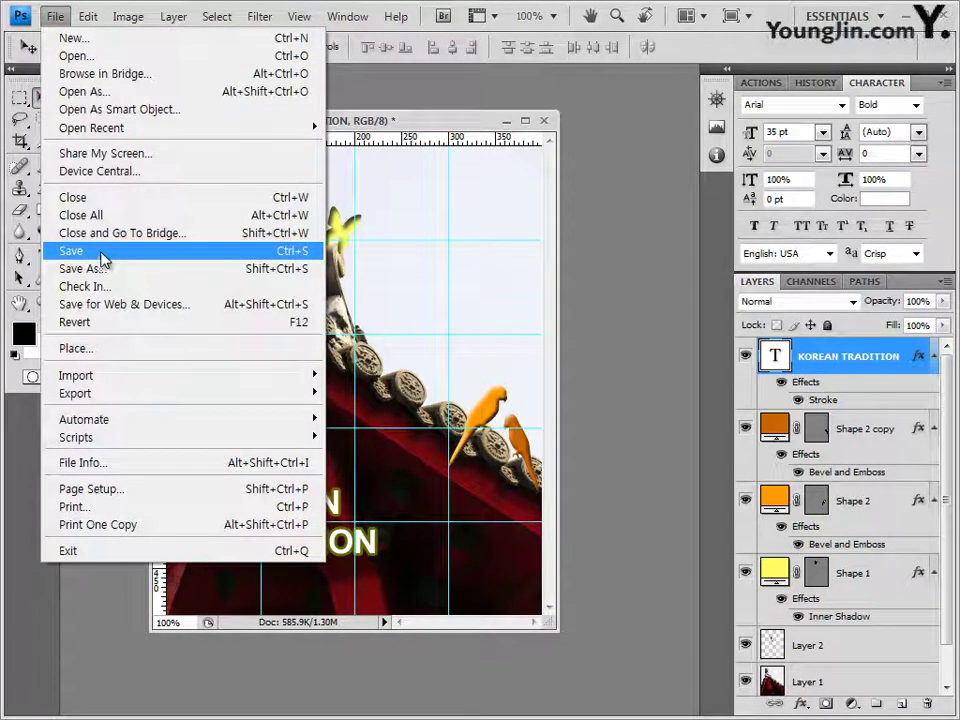
{"action": "left_click", "coordinate": [104, 256]}
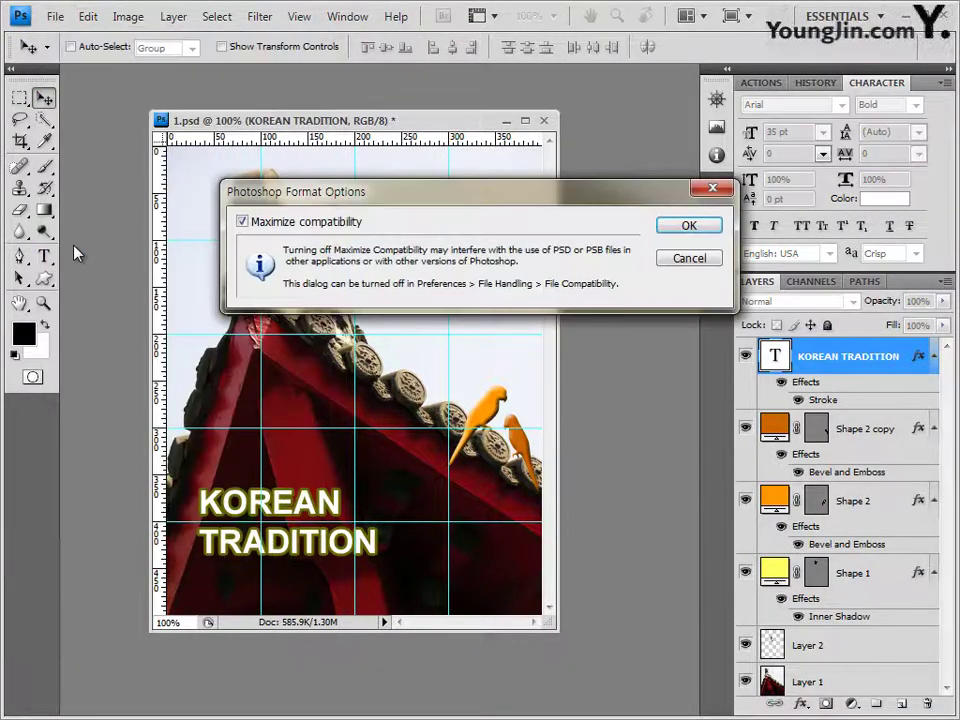
{"action": "key", "text": "Return"}
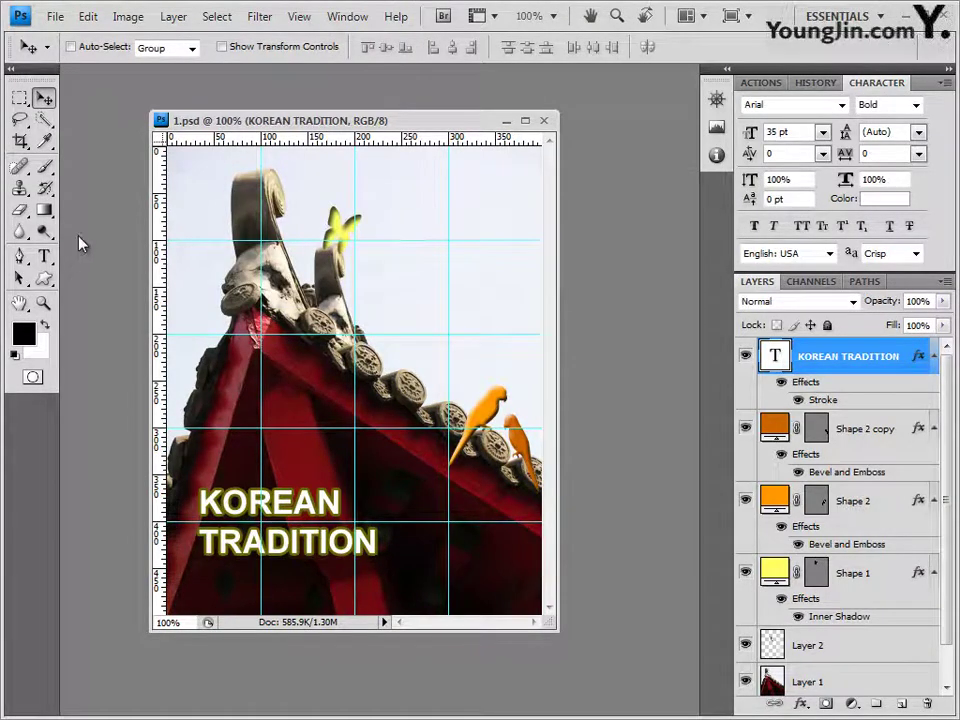
{"action": "left_click", "coordinate": [299, 16]}
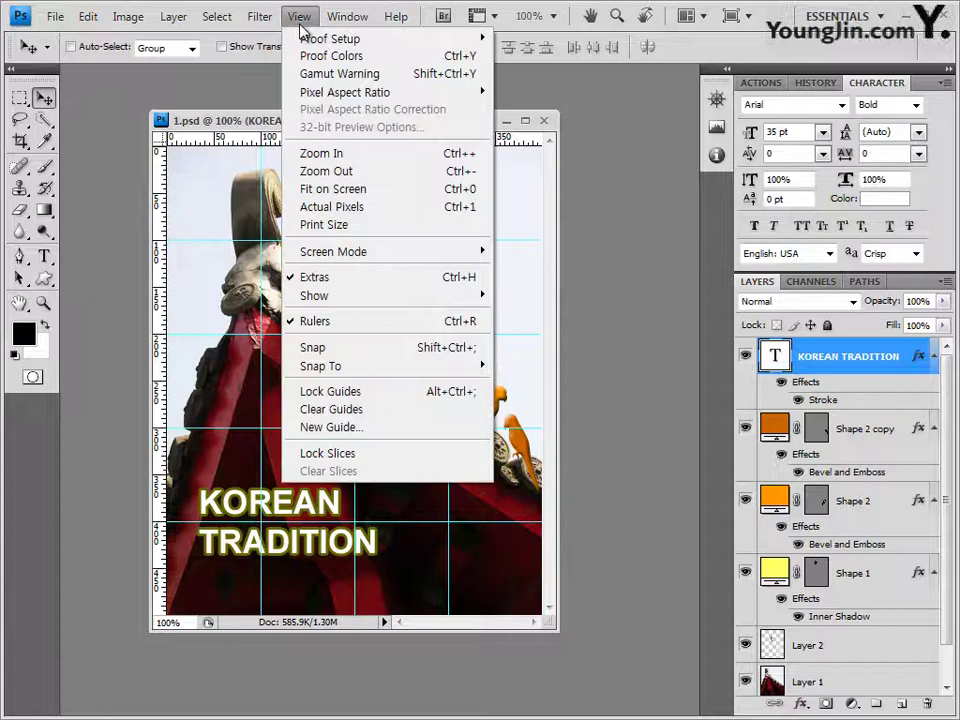
{"action": "left_click", "coordinate": [345, 410]}
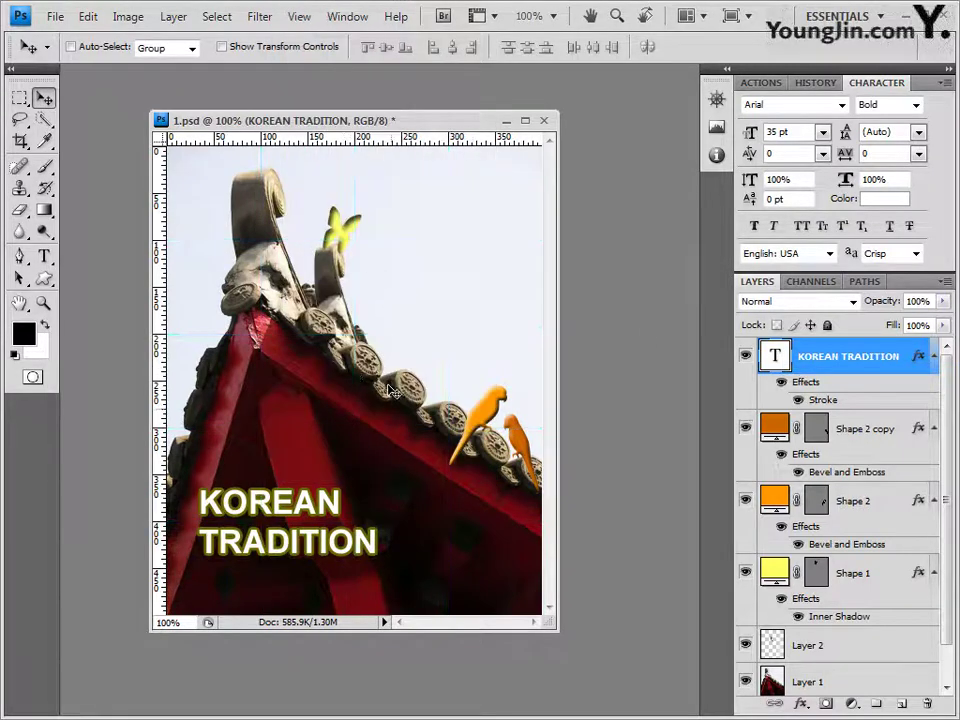
Start saving a copy of the document in the GTQ folder in JPEG format
{"action": "left_click", "coordinate": [55, 17]}
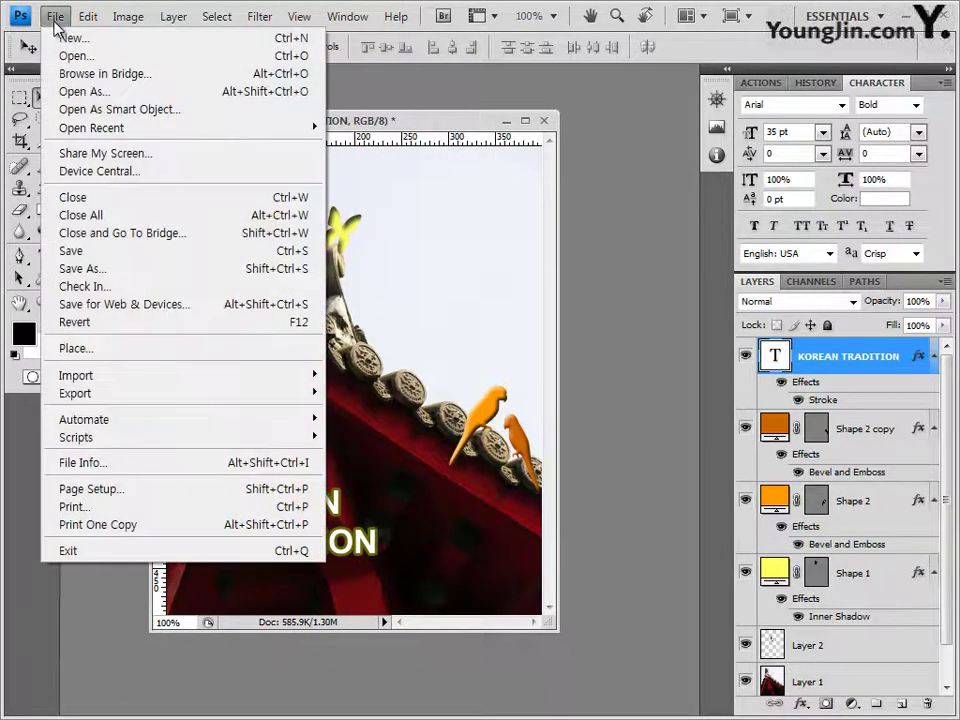
{"action": "left_click", "coordinate": [103, 270]}
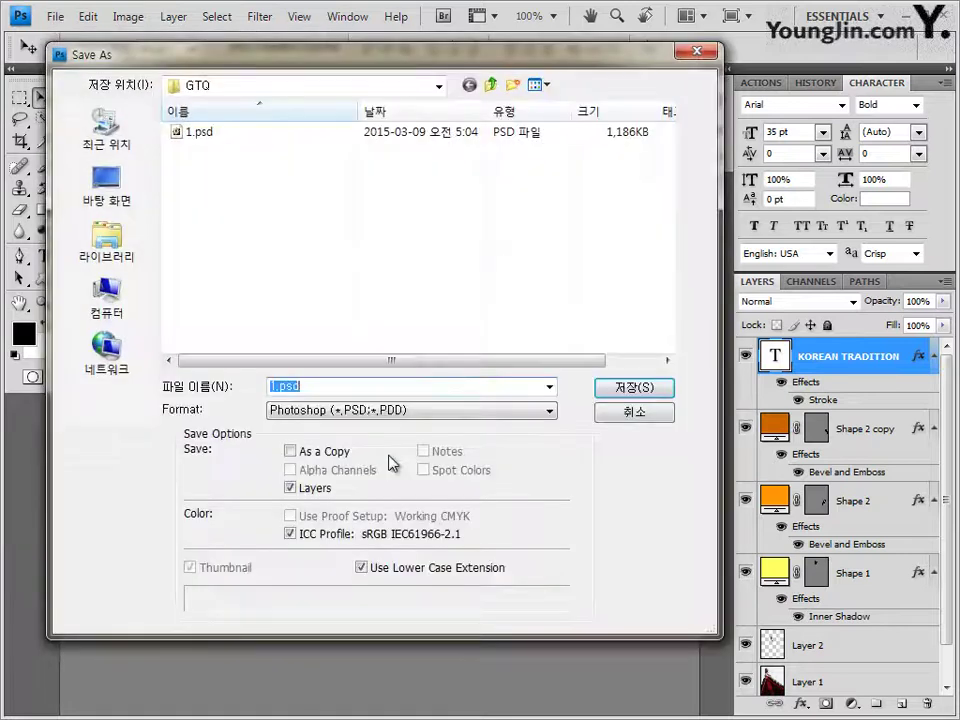
{"action": "left_click", "coordinate": [352, 410]}
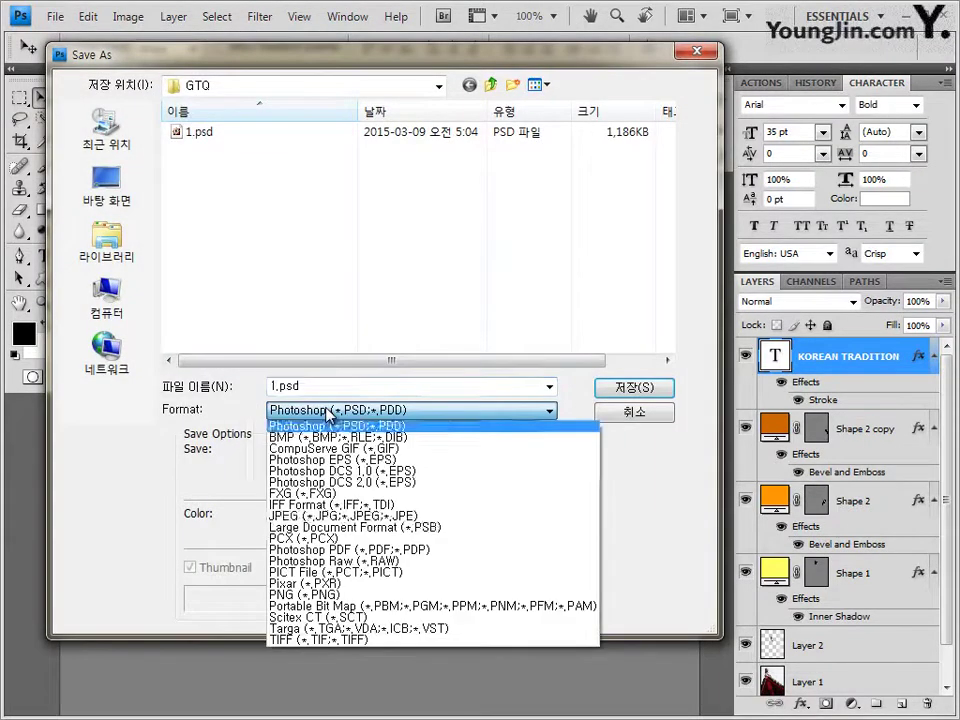
{"action": "left_click", "coordinate": [370, 517]}
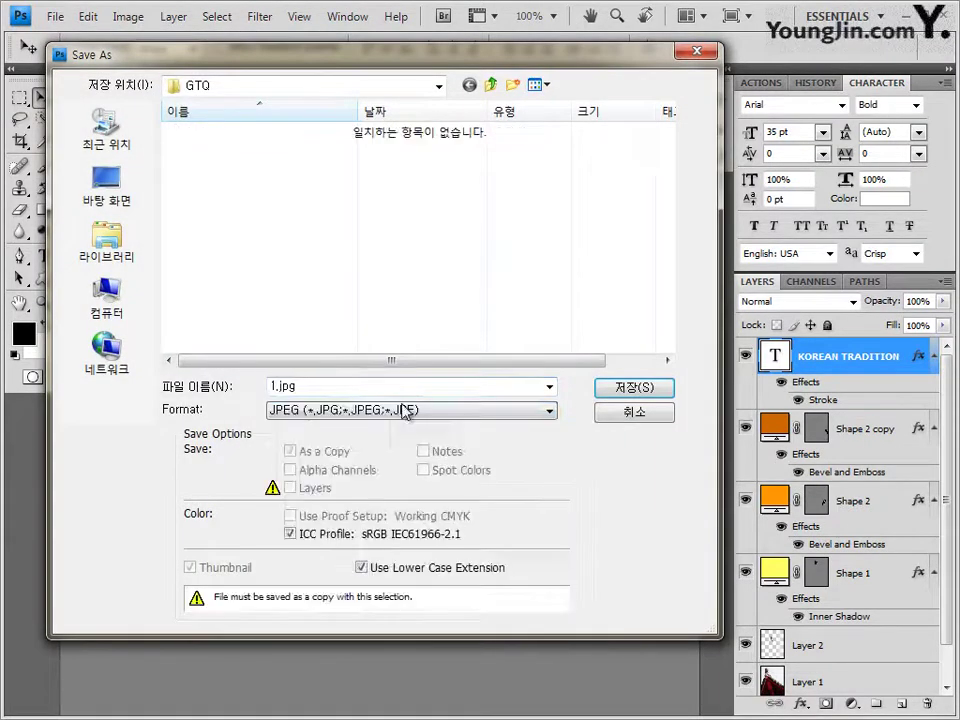
Name the JPEG with the exam number, the candidate's name and 1, separated by hyphens, and save it with the image quality lowered from maximum
{"action": "double_click", "coordinate": [274, 387]}
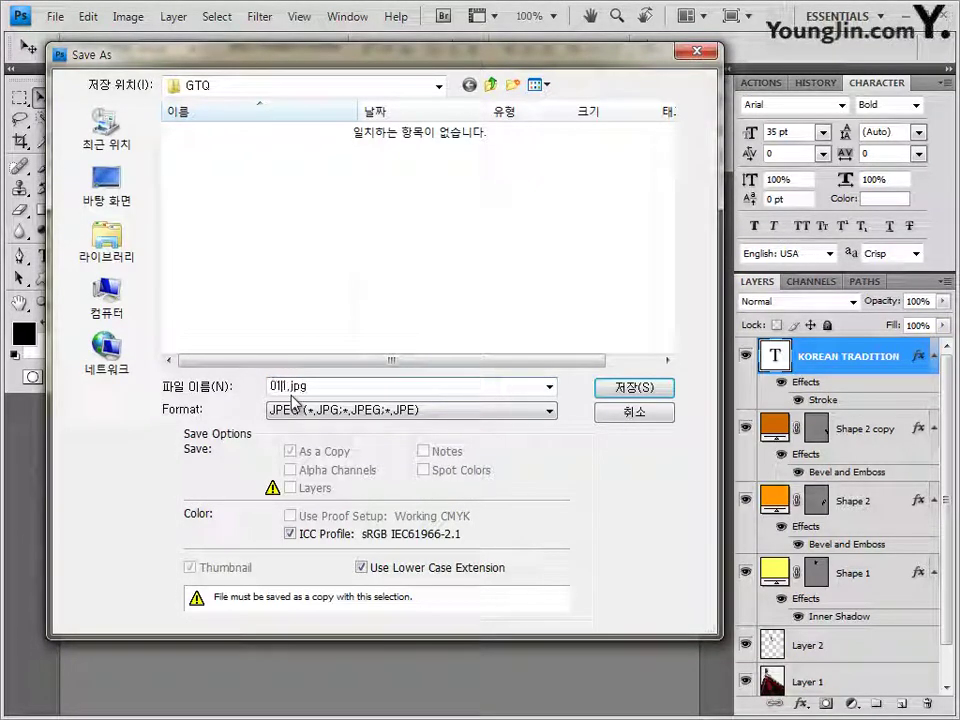
{"action": "type", "text": "0123456789"}
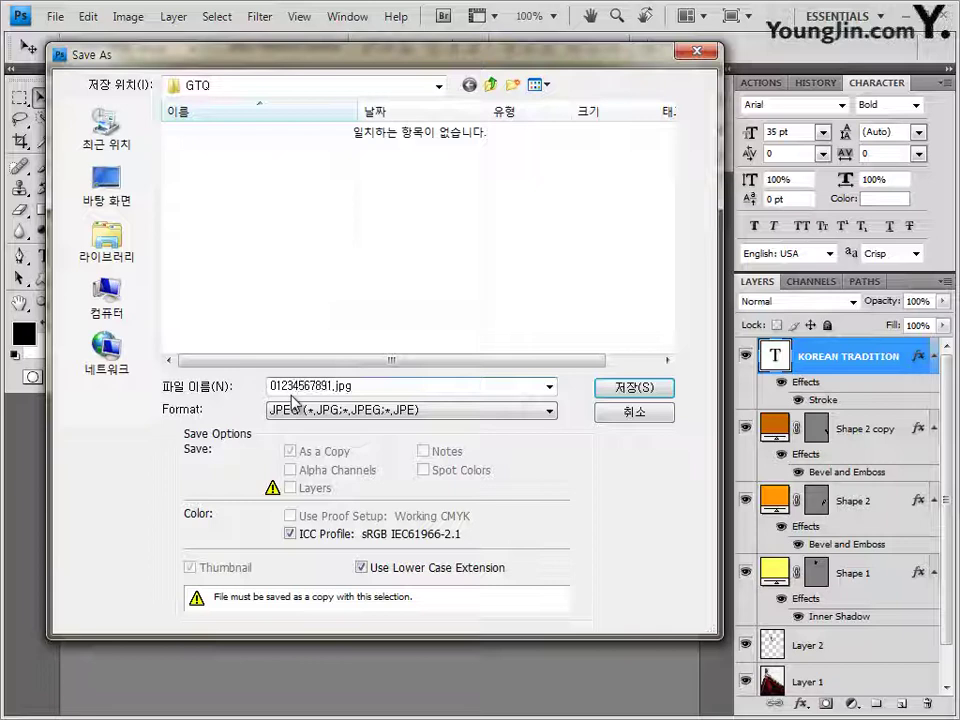
{"action": "type", "text": "-"}
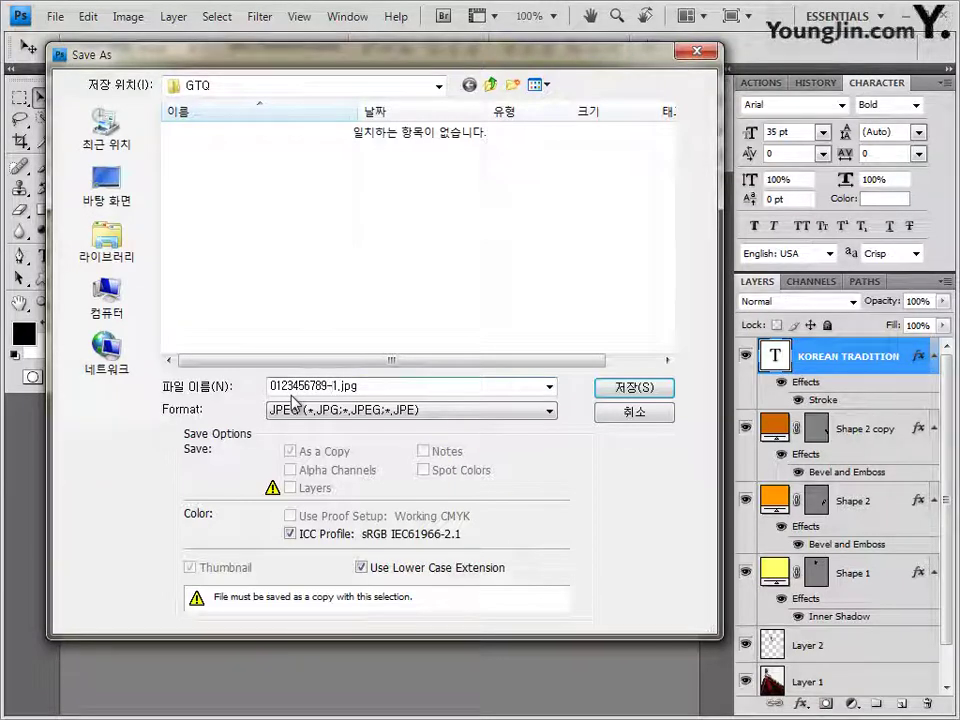
{"action": "type", "text": "홍길동"}
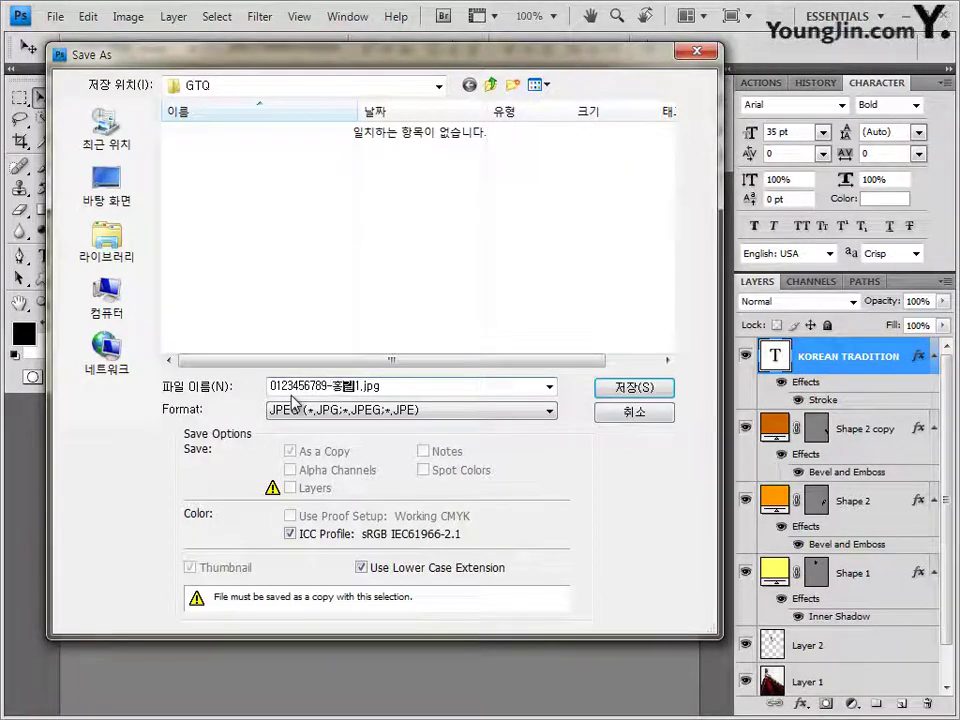
{"action": "type", "text": "ㅣ"}
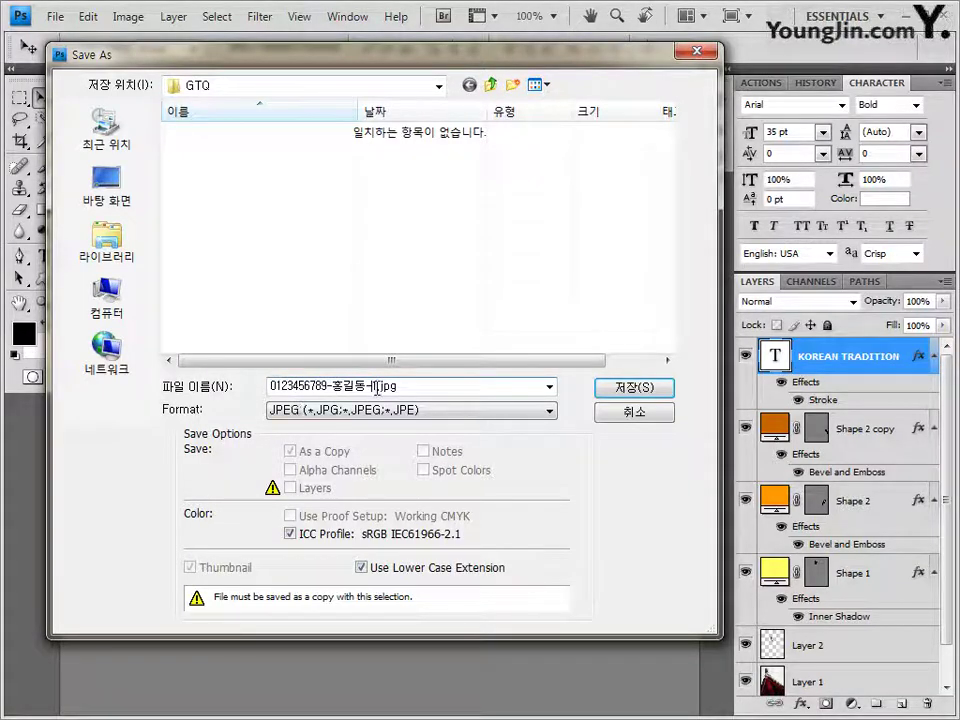
{"action": "left_click", "coordinate": [640, 389]}
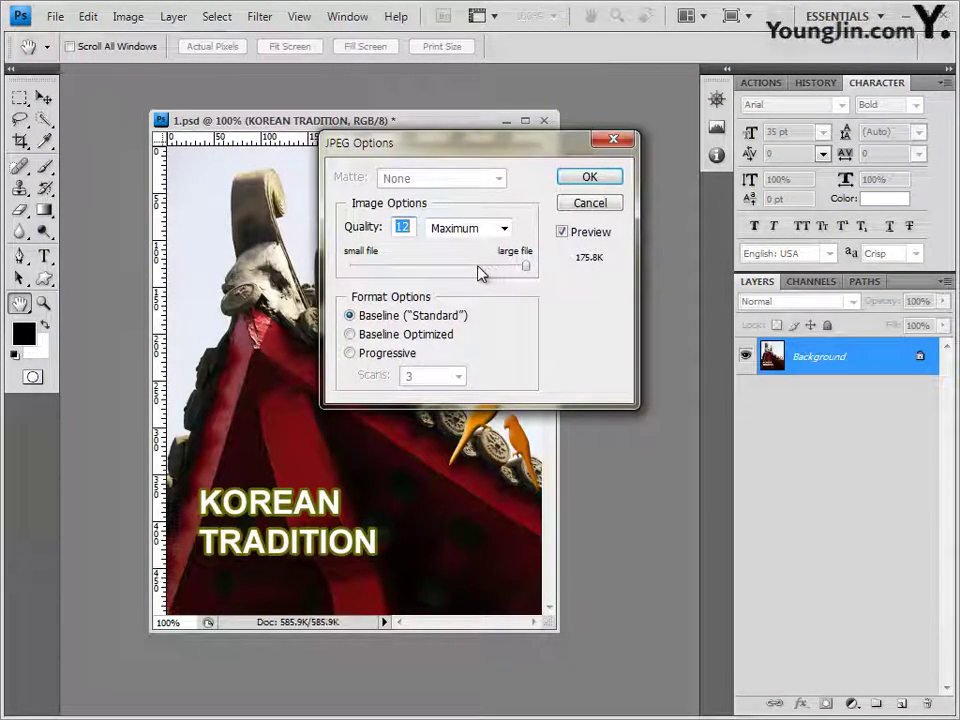
{"action": "left_click_drag", "start_coordinate": [525, 266], "coordinate": [472, 268]}
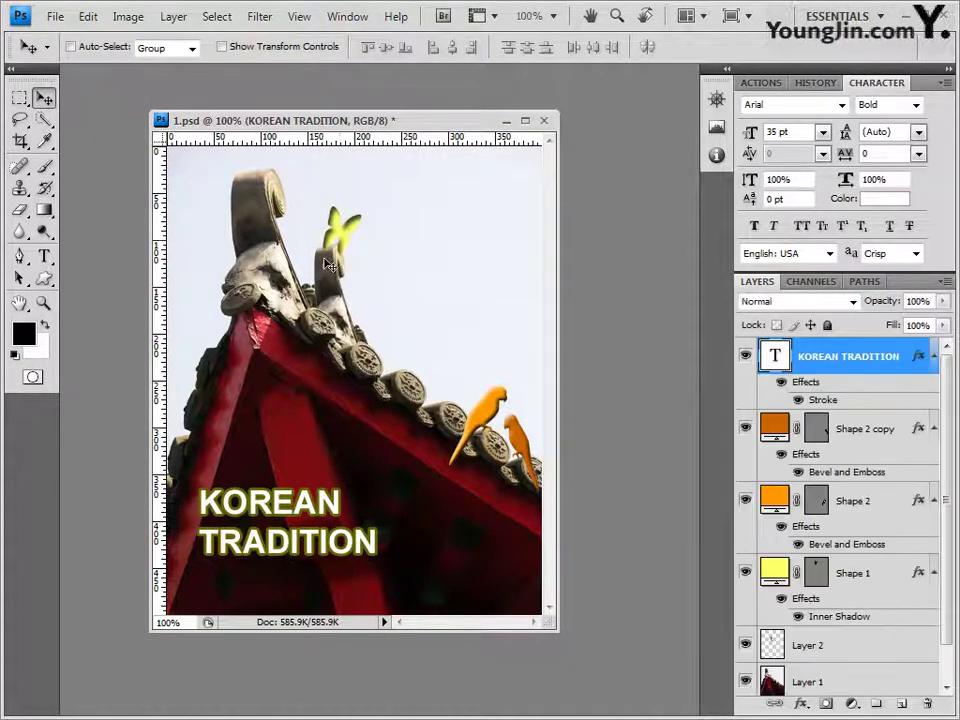
Resize the layered document to 40 x 50 pixels with proportions constrained
{"action": "left_click", "coordinate": [130, 17]}
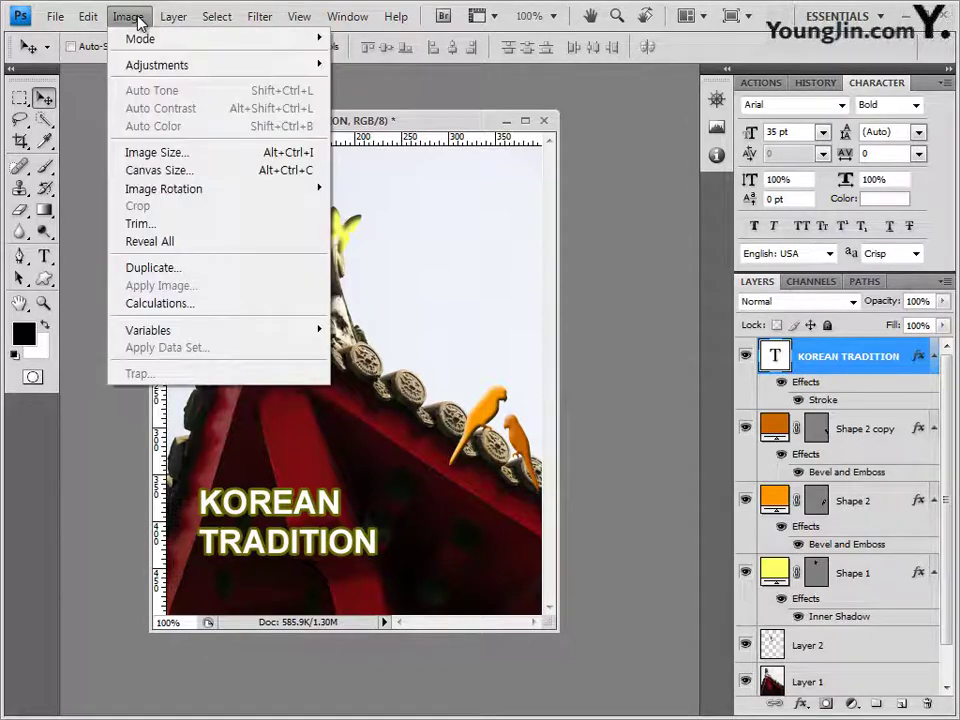
{"action": "left_click", "coordinate": [180, 155]}
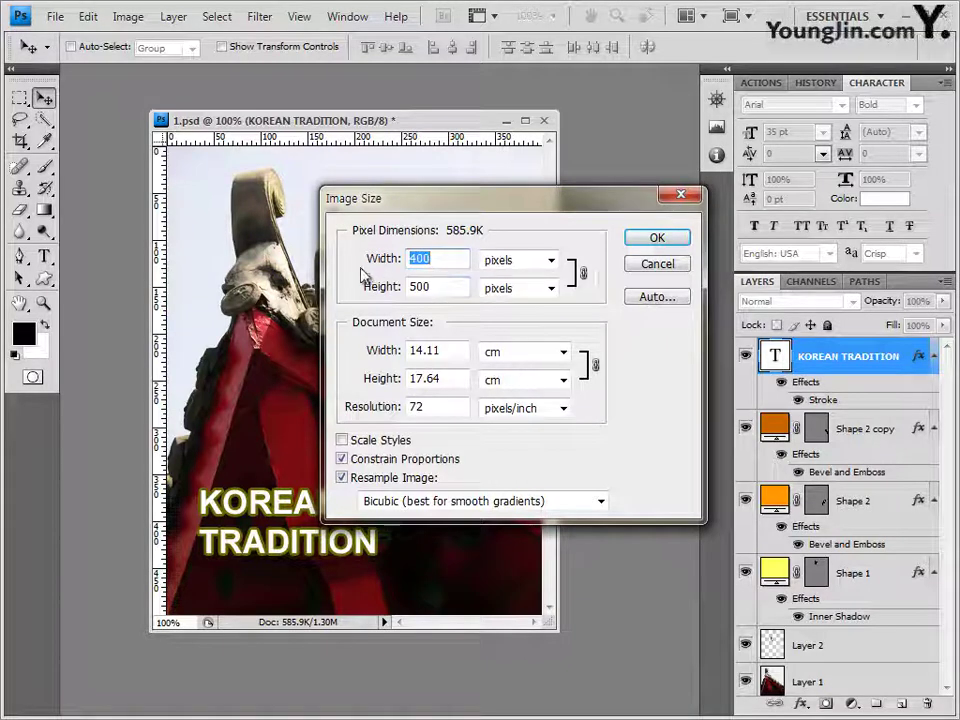
{"action": "type", "text": "40"}
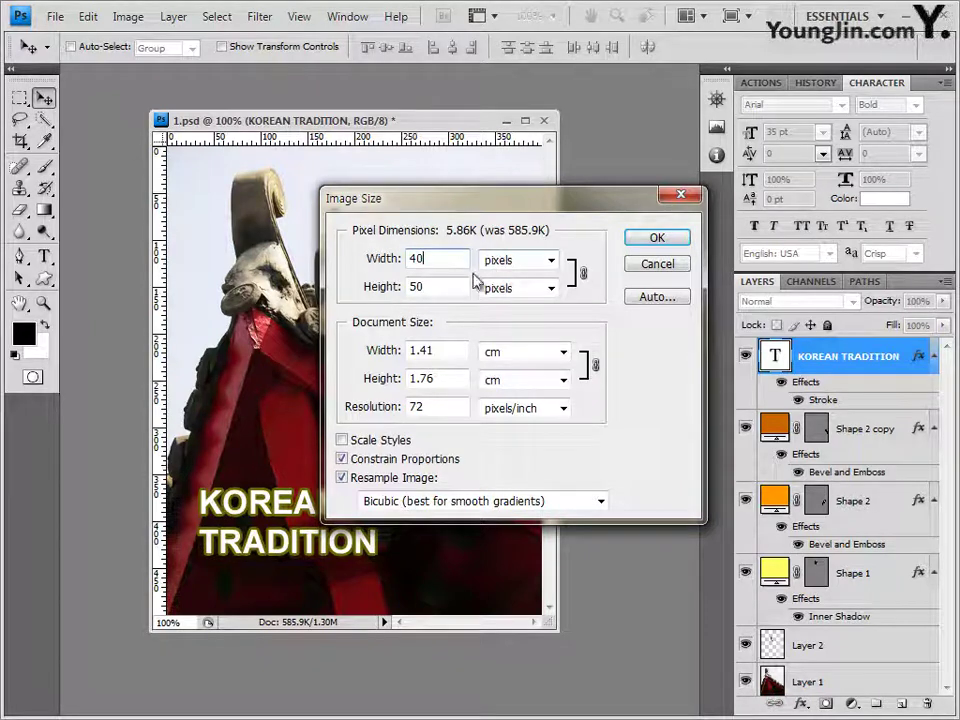
{"action": "left_click", "coordinate": [658, 240]}
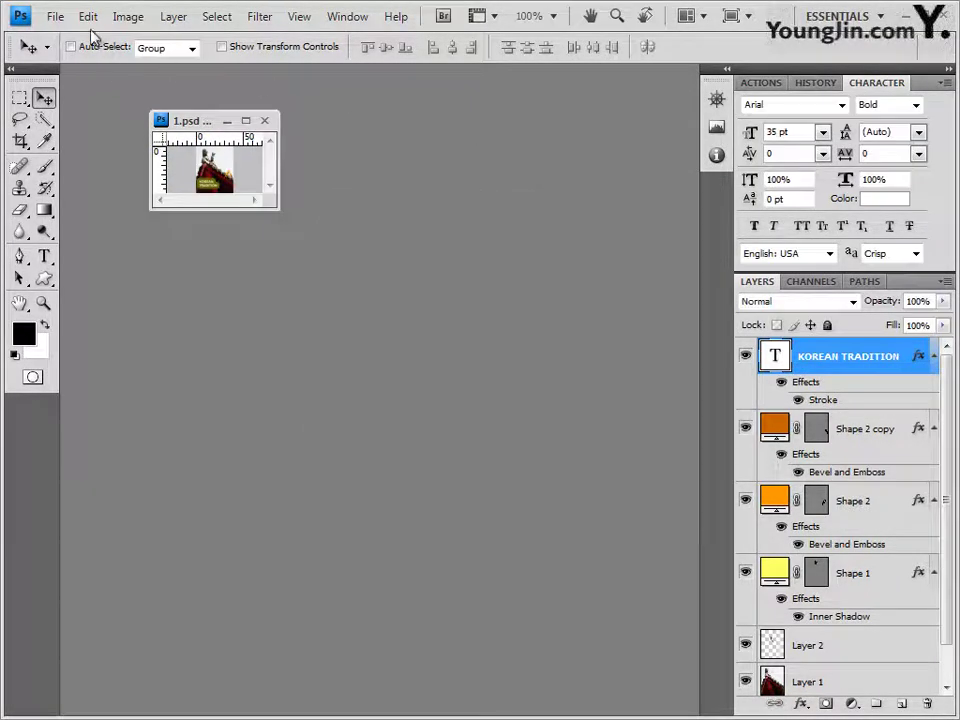
Set up saving the reduced document in the GTQ folder in Photoshop format, reusing the existing JPEG's exam-number and candidate-name file name
{"action": "left_click", "coordinate": [58, 17]}
{"action": "left_click", "coordinate": [79, 271]}
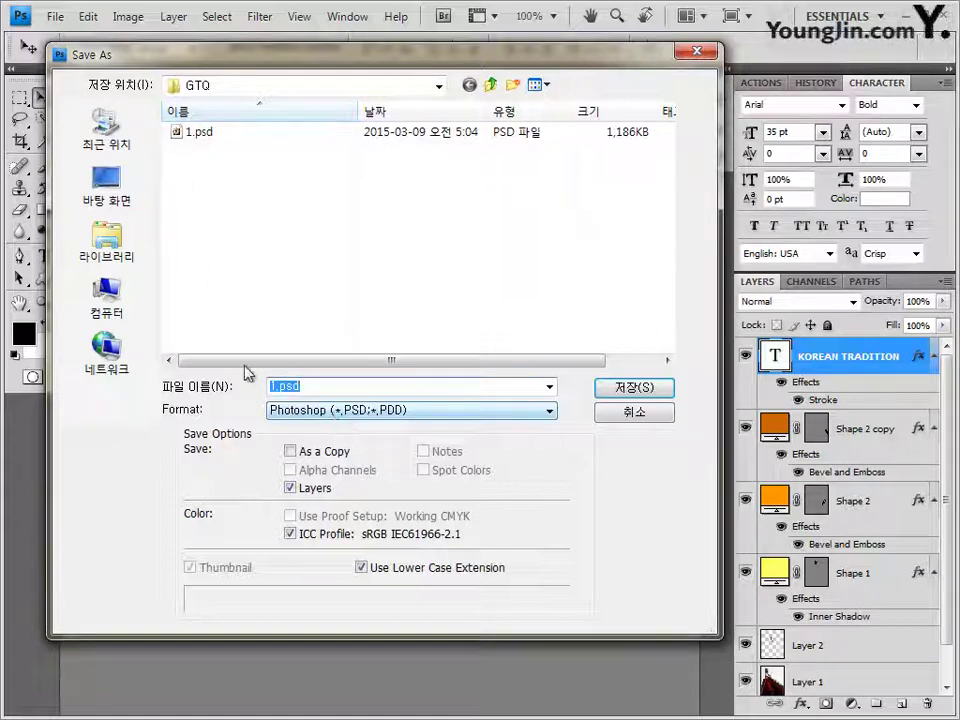
{"action": "left_click", "coordinate": [343, 411]}
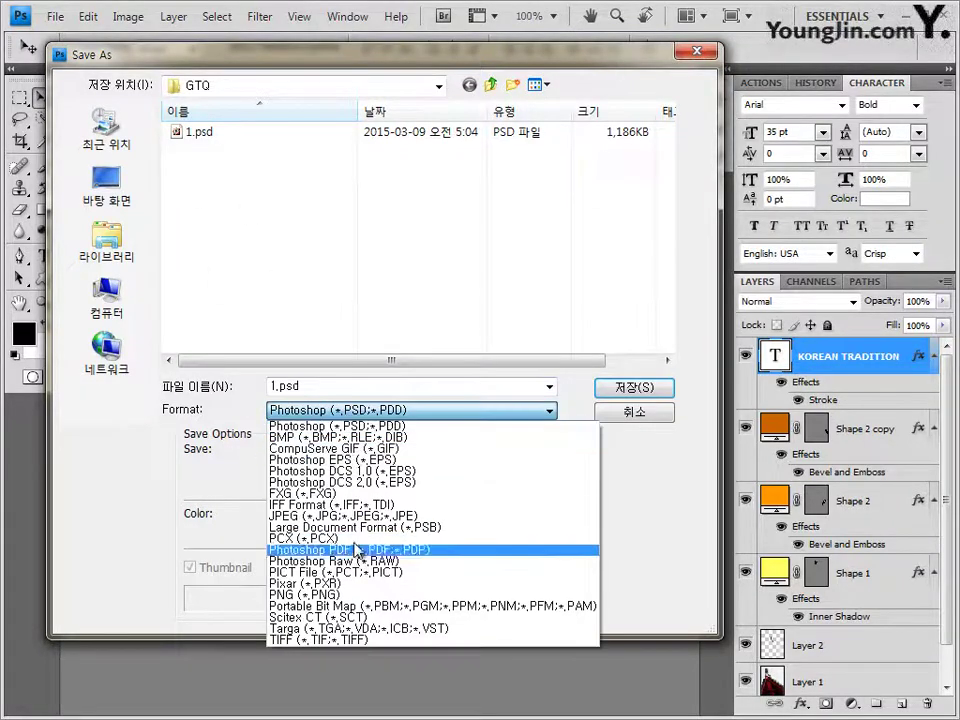
{"action": "left_click", "coordinate": [357, 517]}
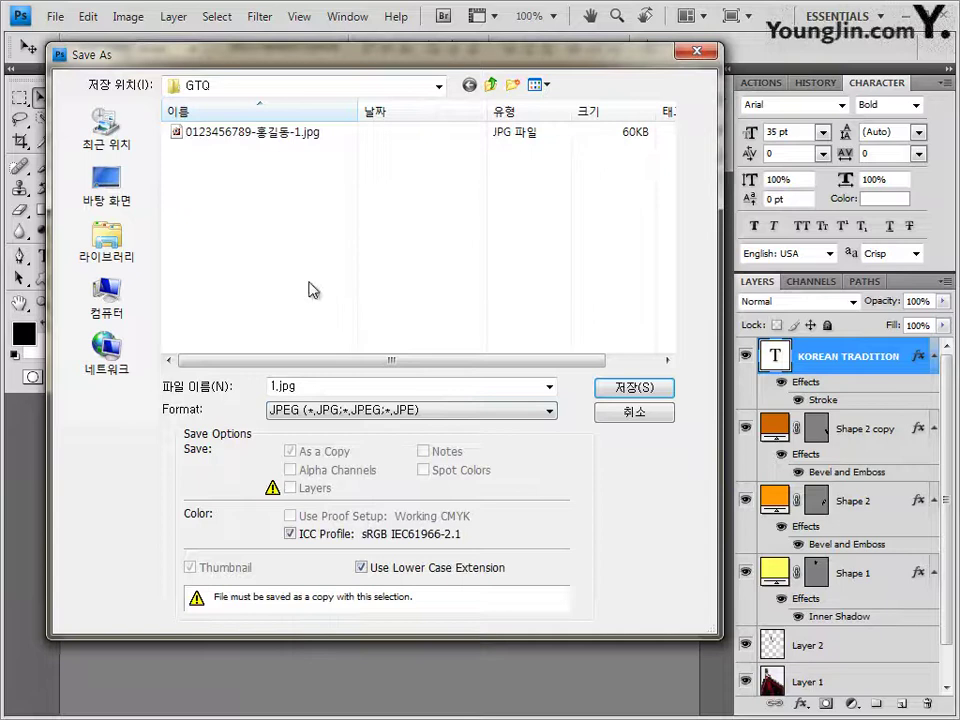
{"action": "left_click", "coordinate": [250, 131]}
{"action": "left_click", "coordinate": [365, 410]}
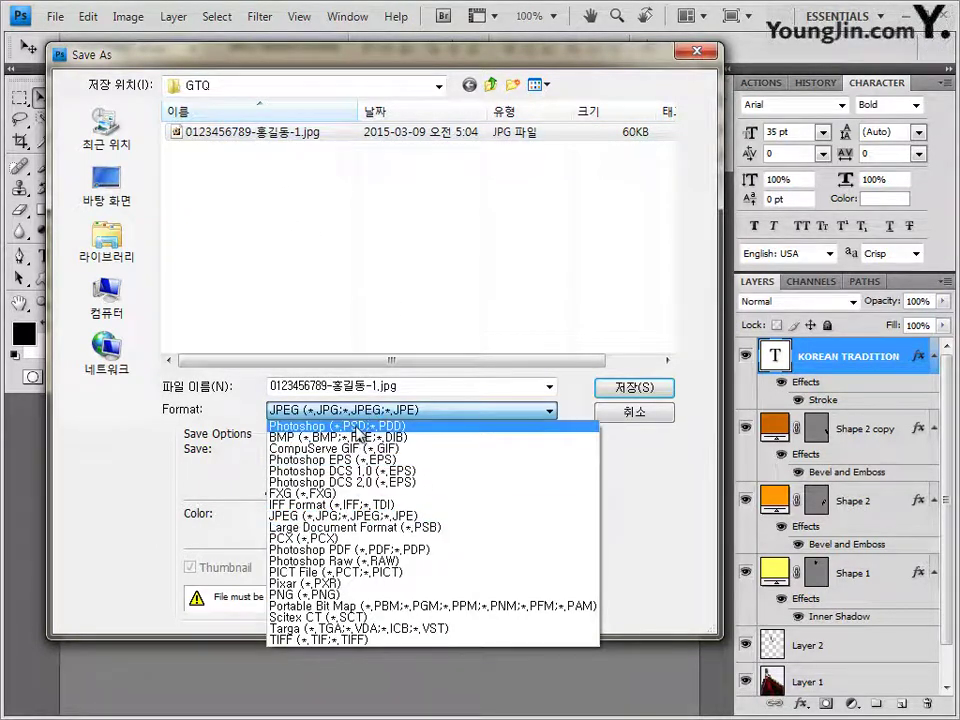
{"action": "left_click", "coordinate": [360, 425]}
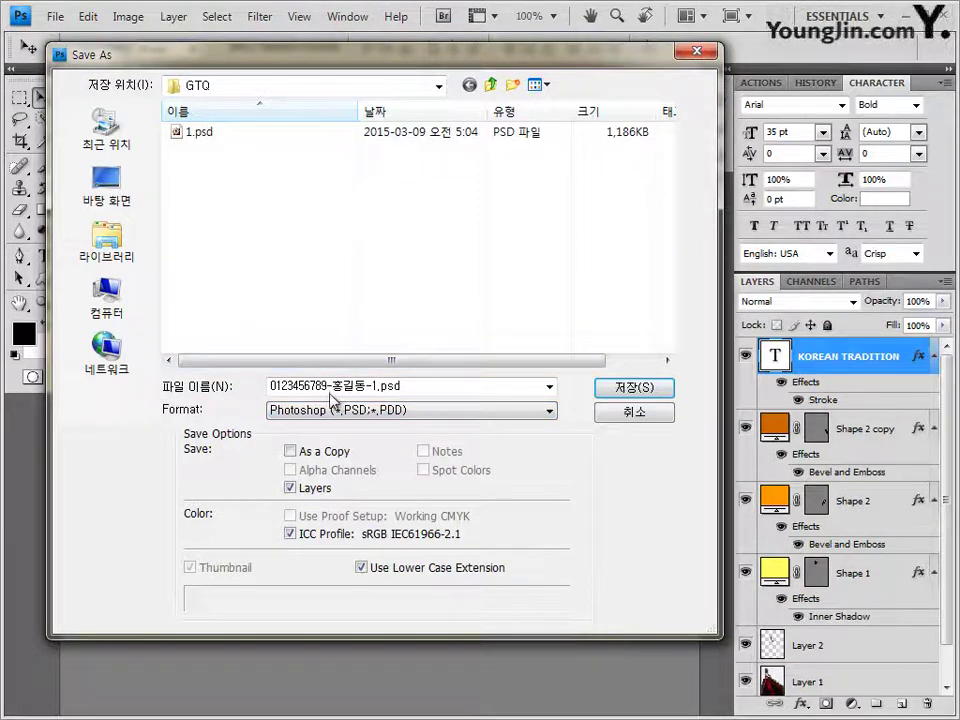
{"action": "left_click_drag", "start_coordinate": [411, 387], "coordinate": [133, 396]}
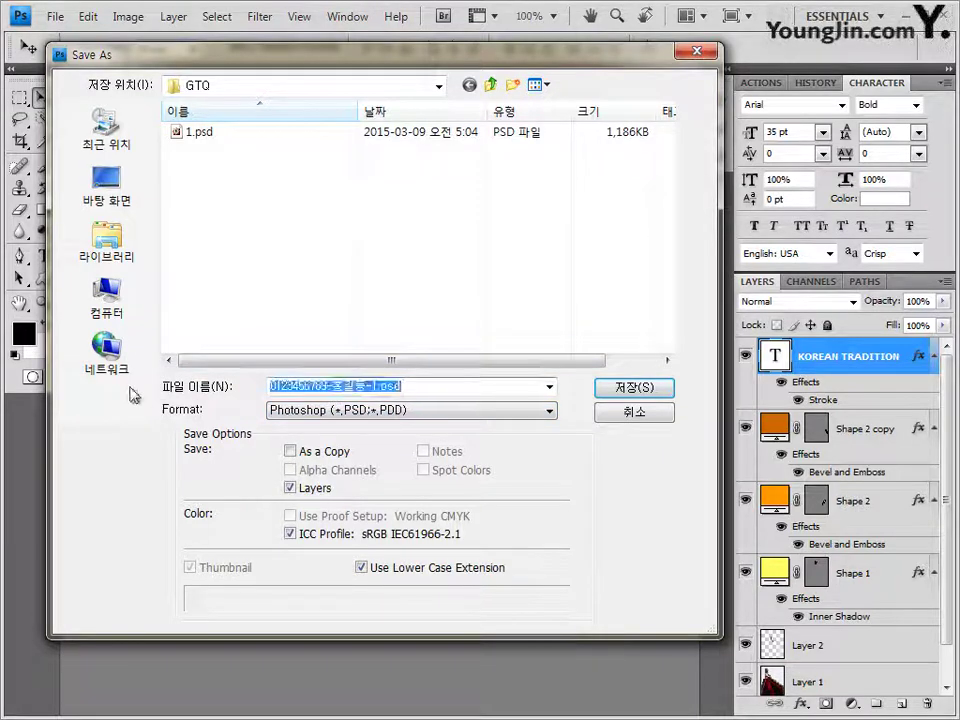
Save the 40 x 50 pixel submission PSD and close the document
{"action": "left_click", "coordinate": [636, 387]}
{"action": "left_click", "coordinate": [688, 226]}
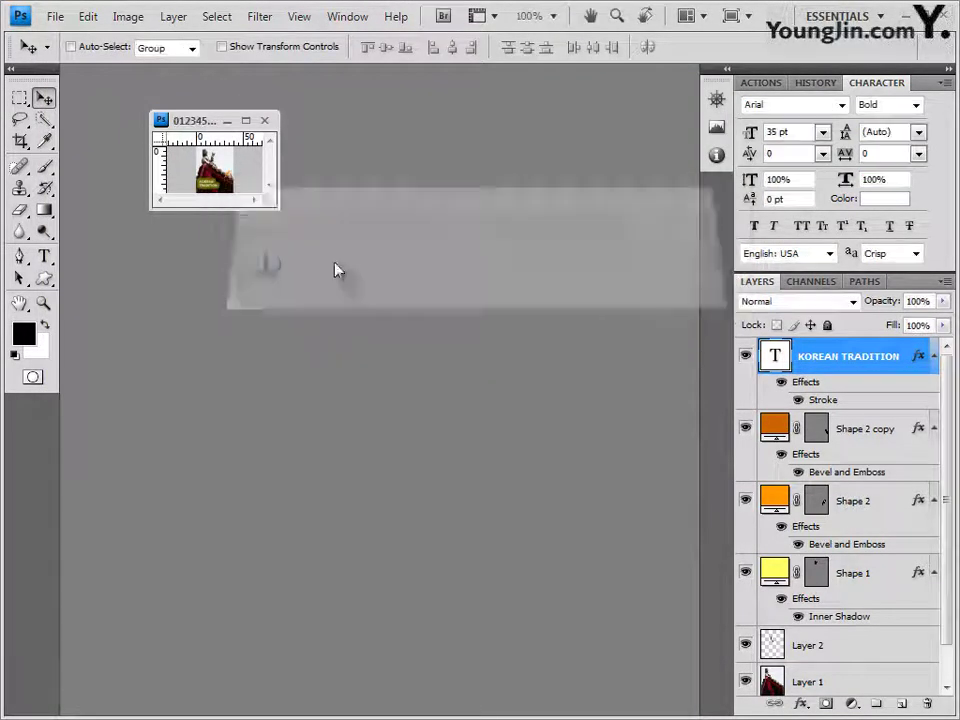
{"action": "left_click", "coordinate": [265, 121]}
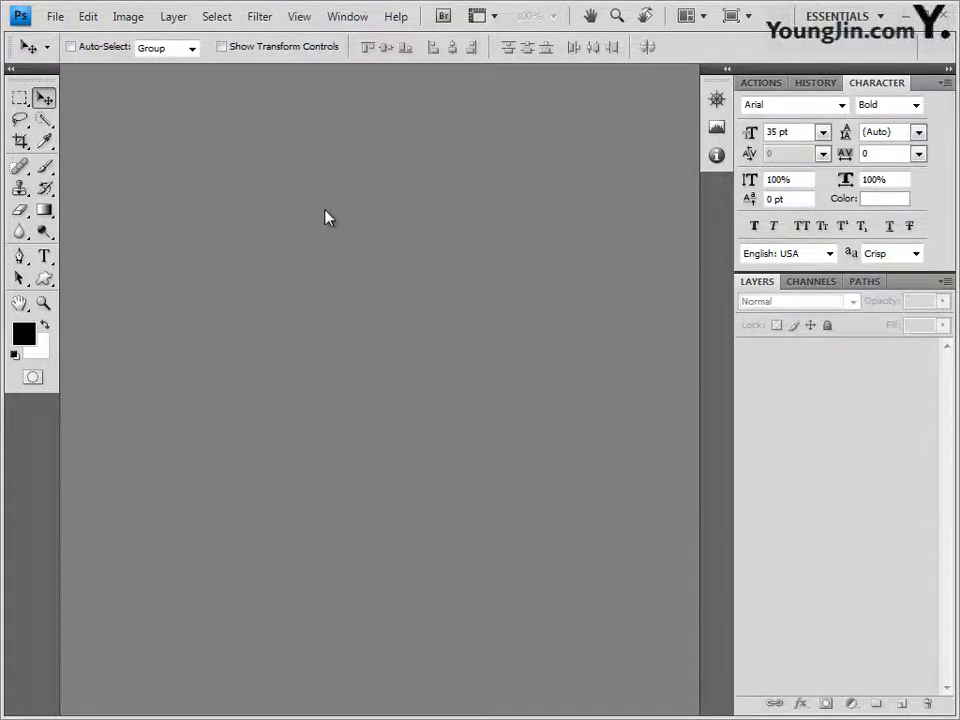
Create a 400 x 500 pixel, 72 pixels/inch RGB document with a white background in a floating window and add guides every 100 pixels
{"action": "key", "text": "ctrl+n"}
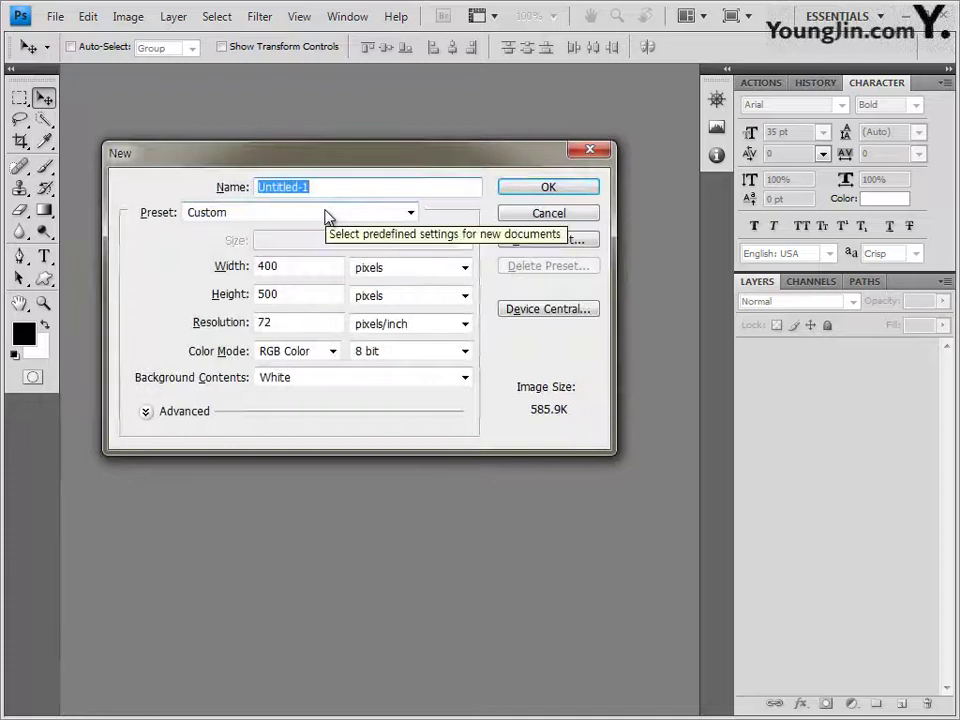
{"action": "left_click", "coordinate": [560, 189]}
{"action": "left_click_drag", "start_coordinate": [140, 73], "coordinate": [285, 150]}
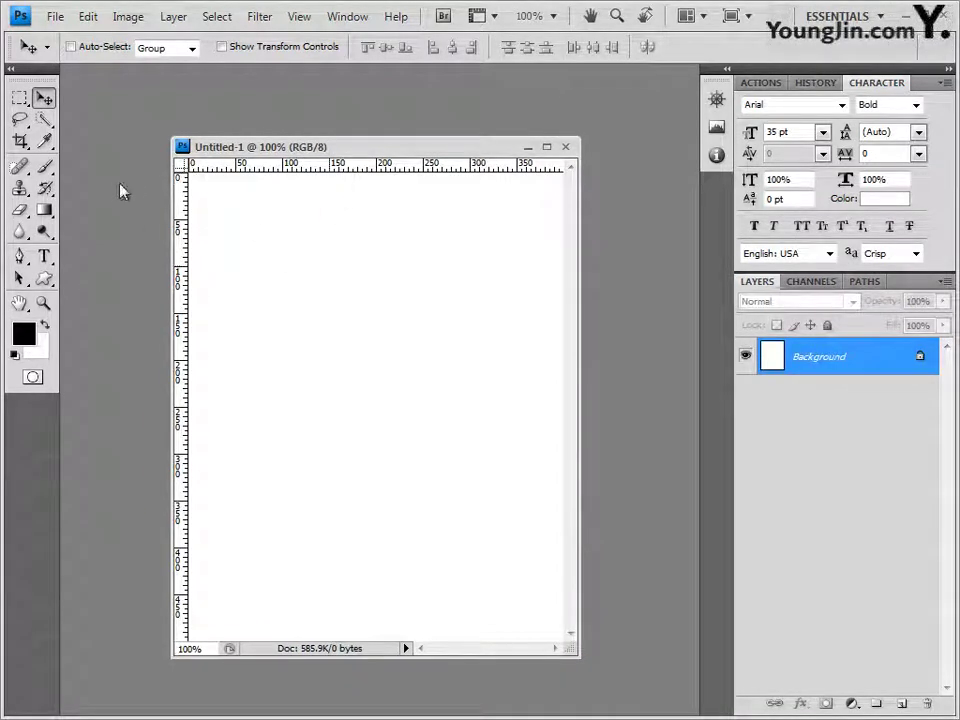
{"action": "key", "text": "F2"}
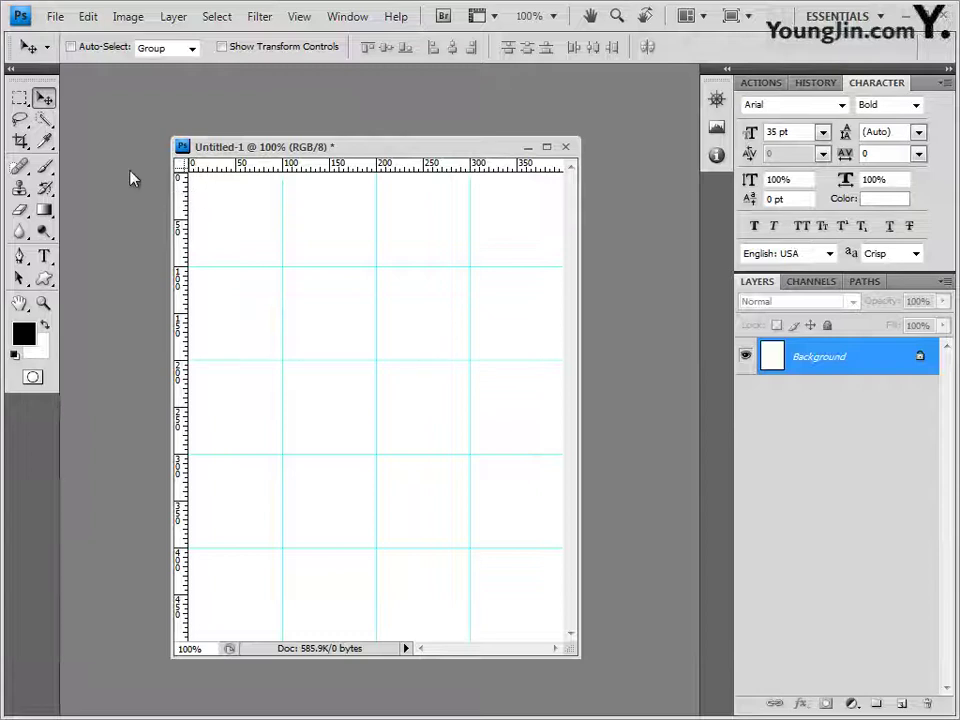
Save the new guided document as 2.psd in the GTQ folder
{"action": "left_click", "coordinate": [55, 17]}
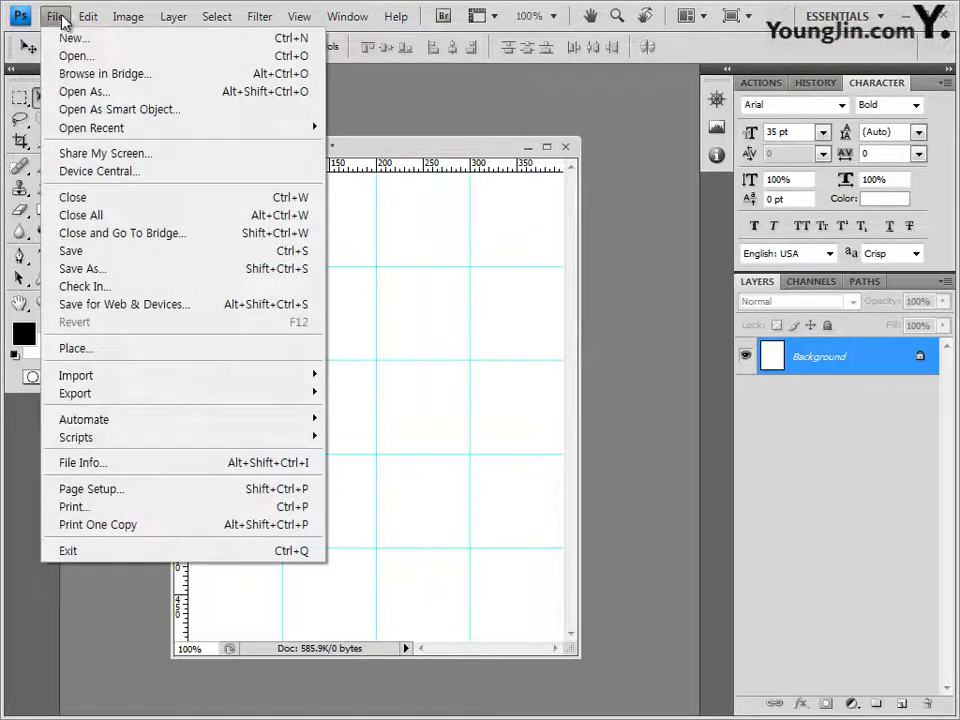
{"action": "left_click", "coordinate": [82, 258]}
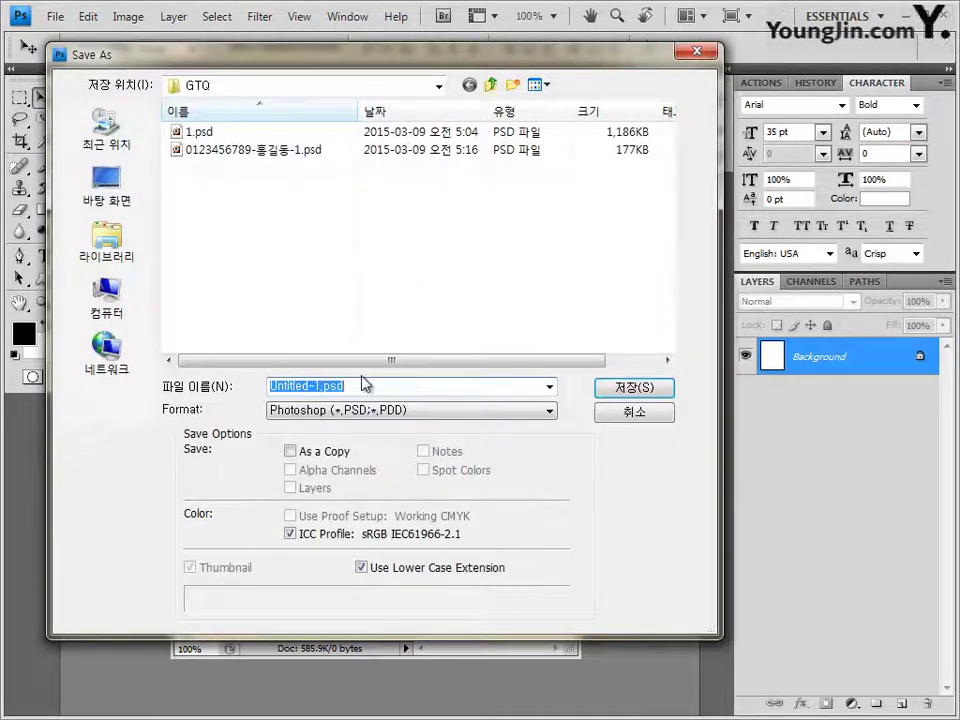
{"action": "type", "text": "2"}
{"action": "key", "text": "Return"}
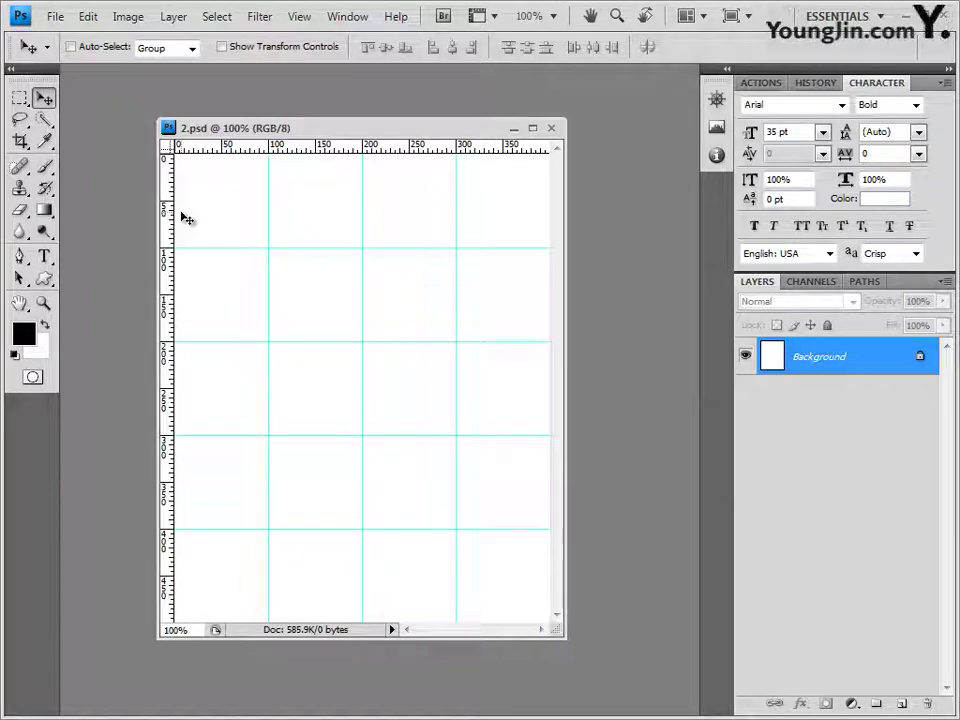
Open 2급-2.JPG from the 기출문제06 folder and copy the whole peach image into 2.psd as a new layer, closing the source
{"action": "key", "text": "alt+Tab"}
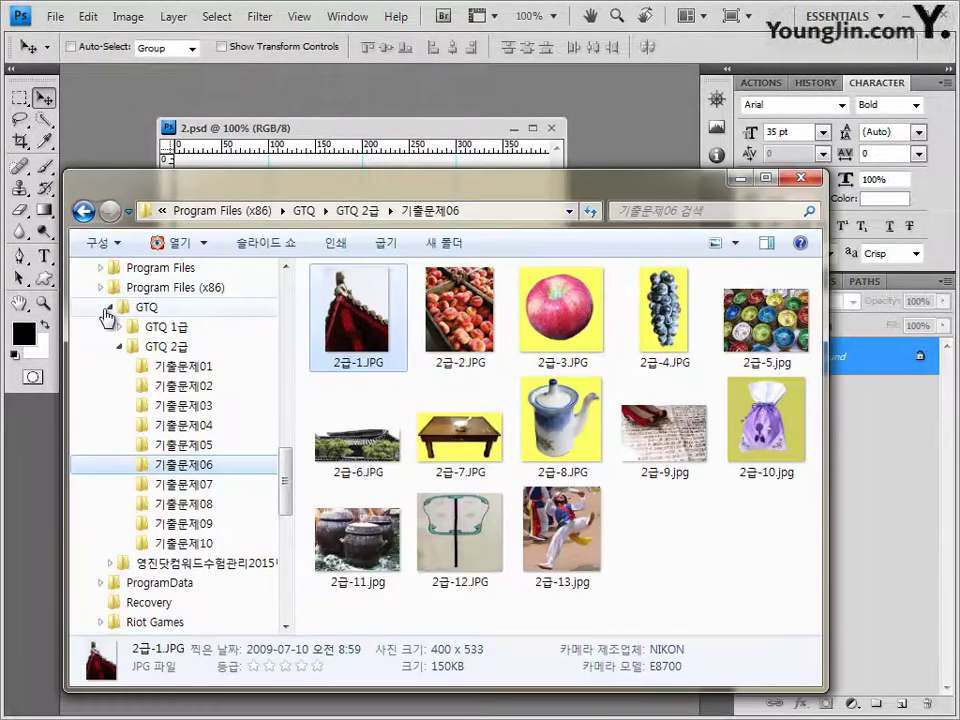
{"action": "key", "text": "Right"}
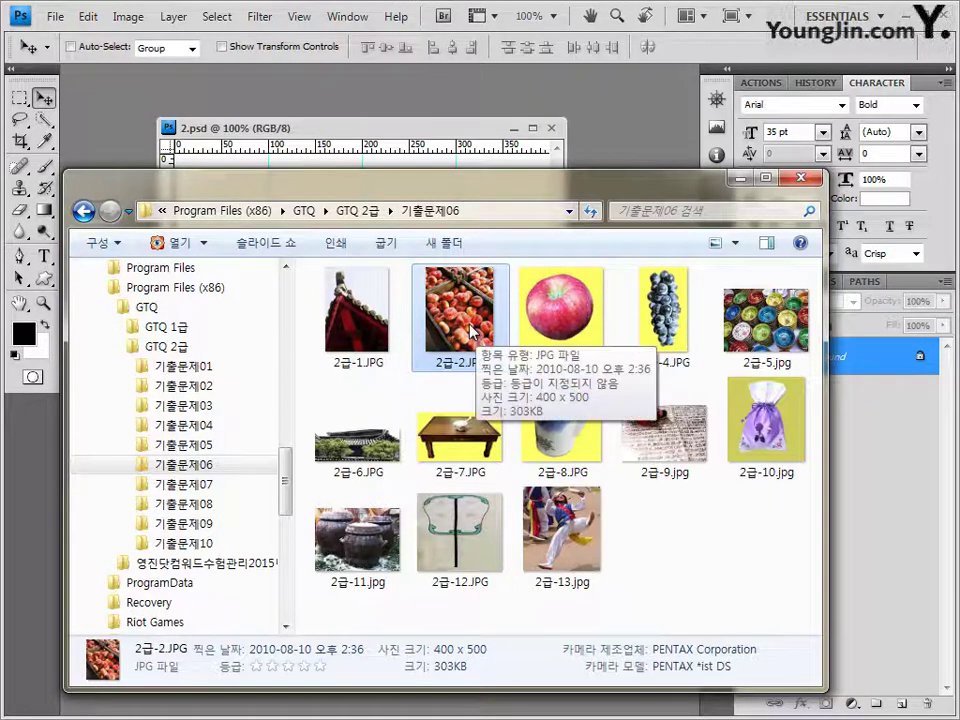
{"action": "left_click_drag", "start_coordinate": [473, 333], "coordinate": [605, 150]}
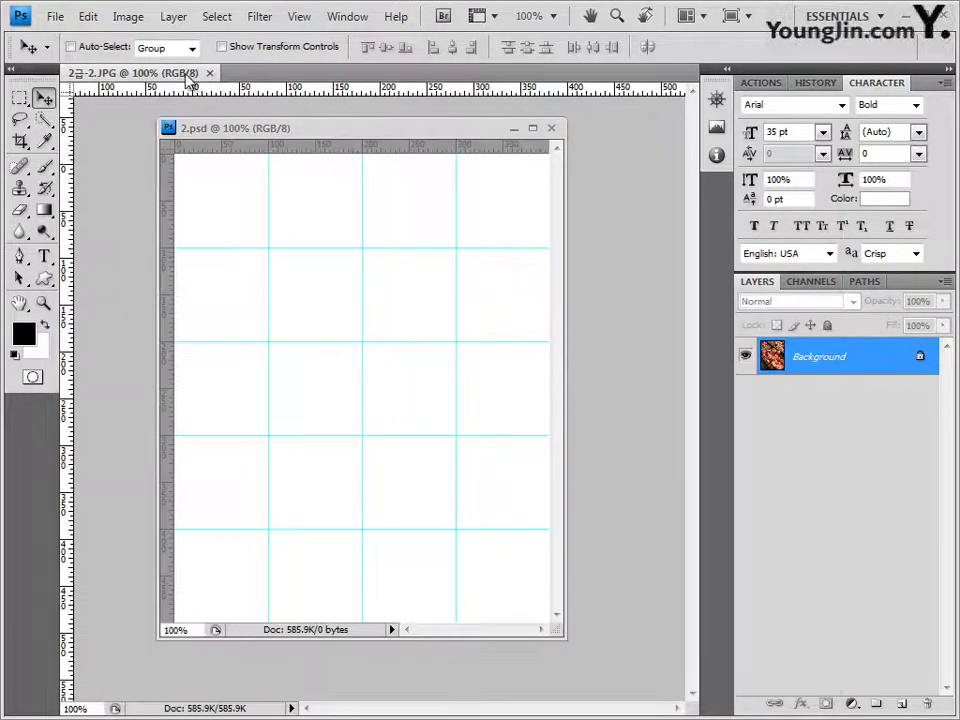
{"action": "left_click_drag", "start_coordinate": [187, 80], "coordinate": [565, 197]}
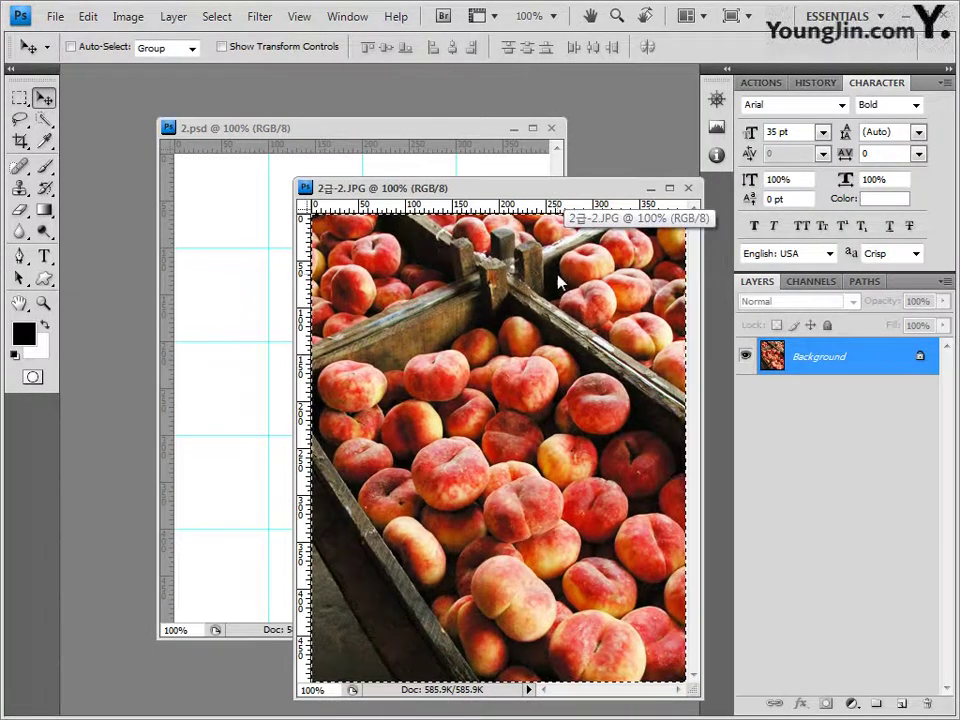
{"action": "left_click", "coordinate": [689, 189]}
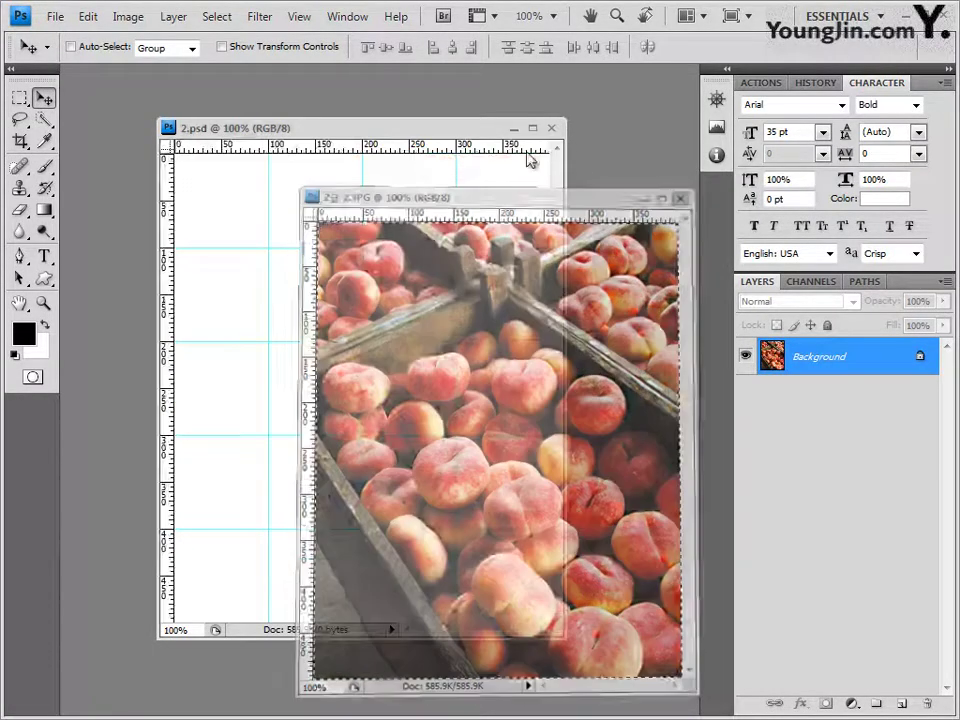
{"action": "key", "text": "ctrl+v"}
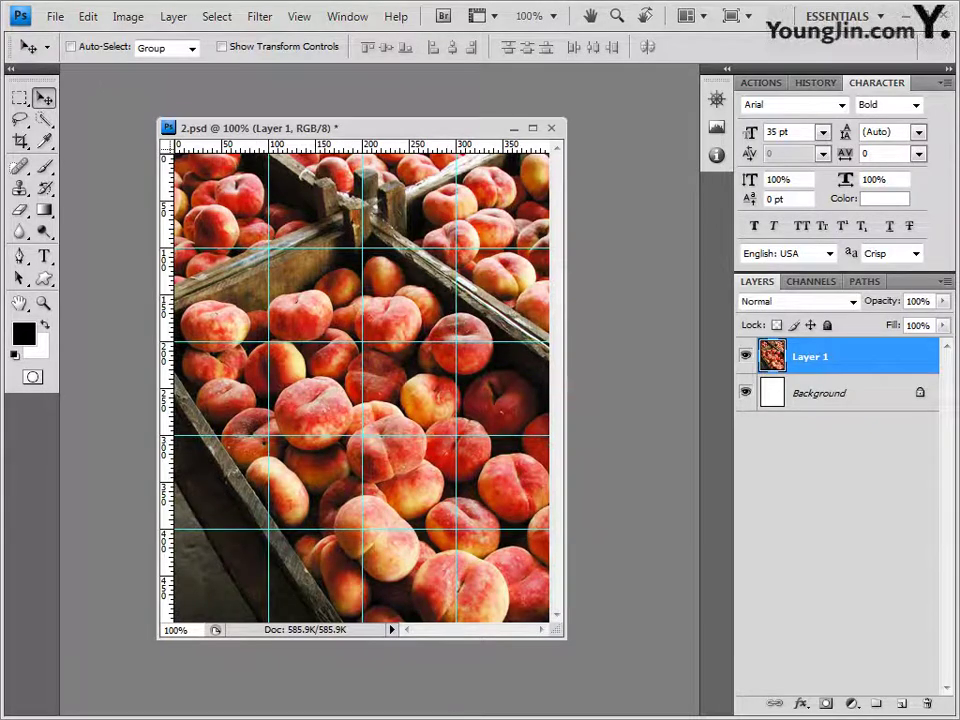
Open the apple image 2급-3.JPG from the 기출문제06 folder and put it in its own floating window
{"action": "key", "text": "alt+Tab"}
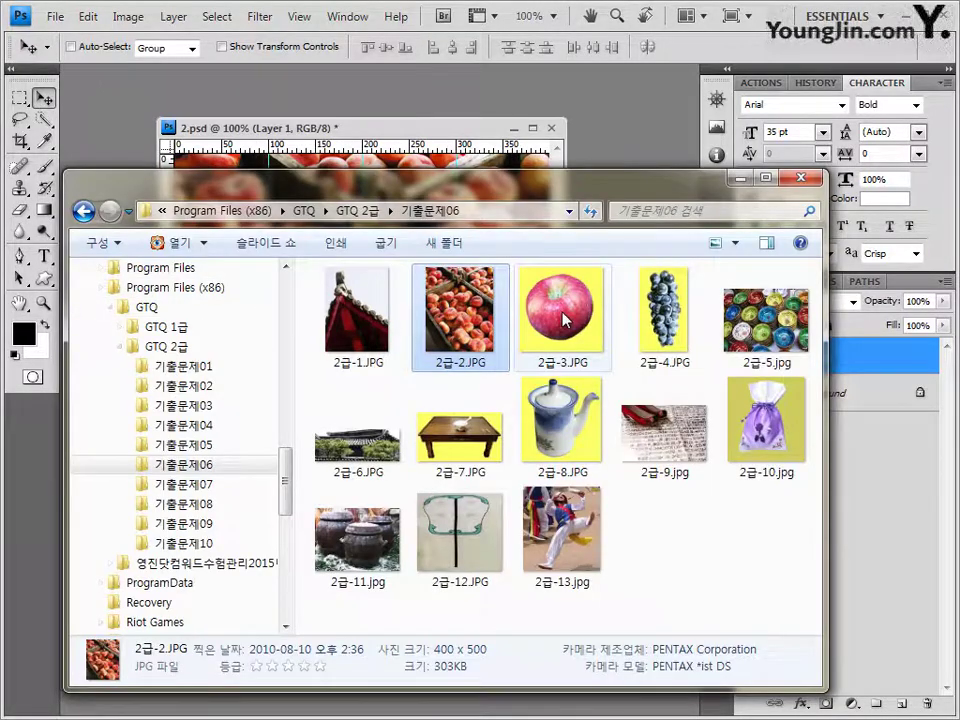
{"action": "left_click_drag", "start_coordinate": [561, 315], "coordinate": [575, 118]}
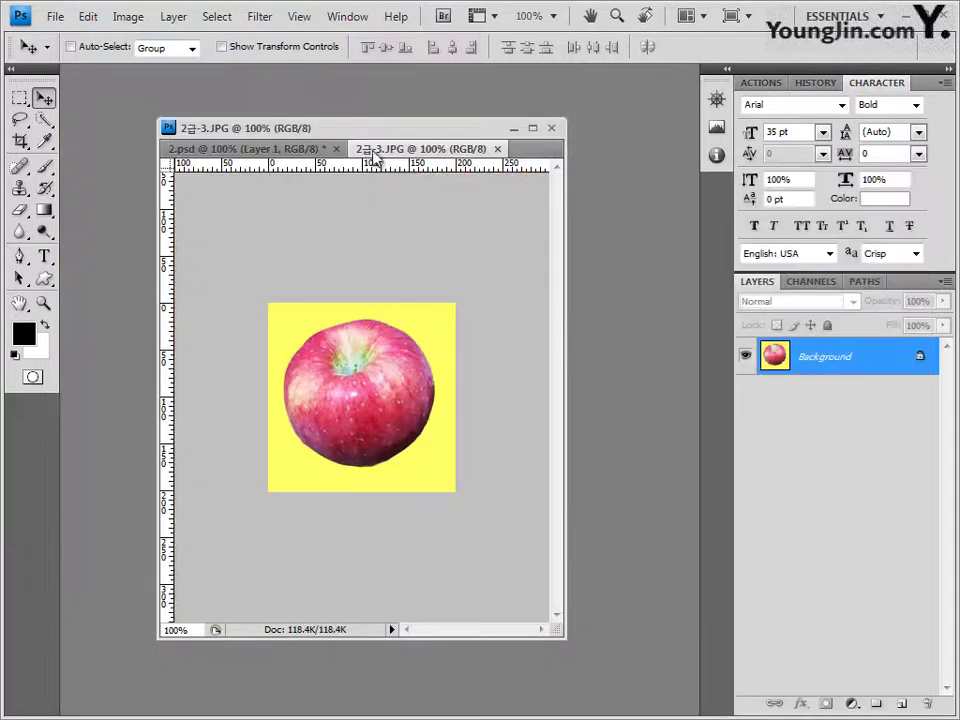
{"action": "left_click_drag", "start_coordinate": [375, 150], "coordinate": [490, 218]}
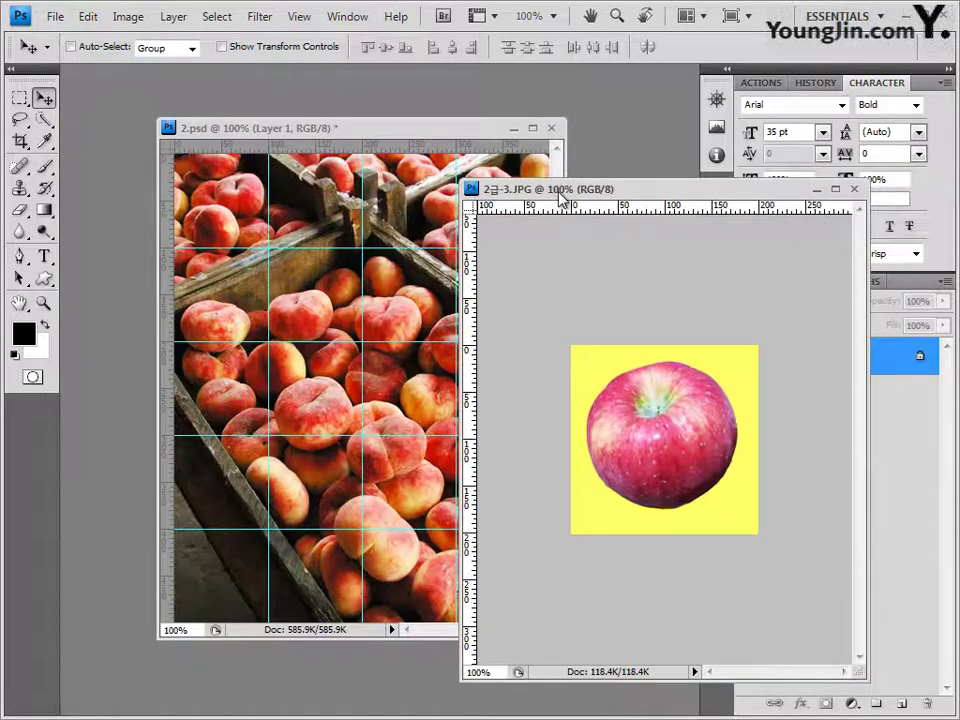
{"action": "left_click_drag", "start_coordinate": [520, 188], "coordinate": [205, 106]}
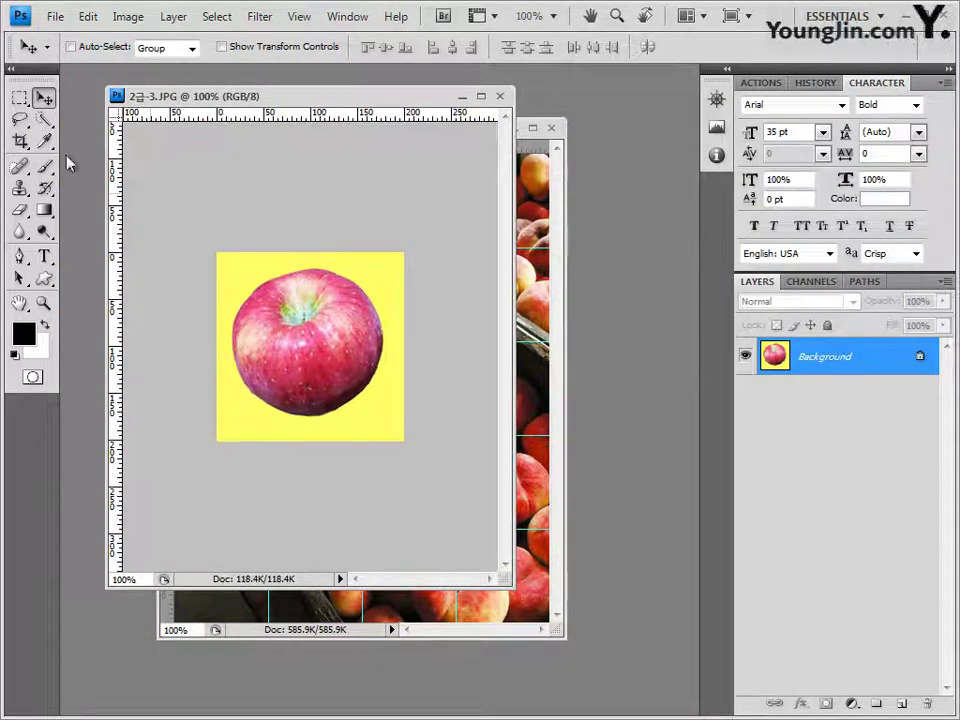
Select the apple by picking the yellow background with the Magic Wand tool and inverting the selection
{"action": "left_click", "coordinate": [44, 119]}
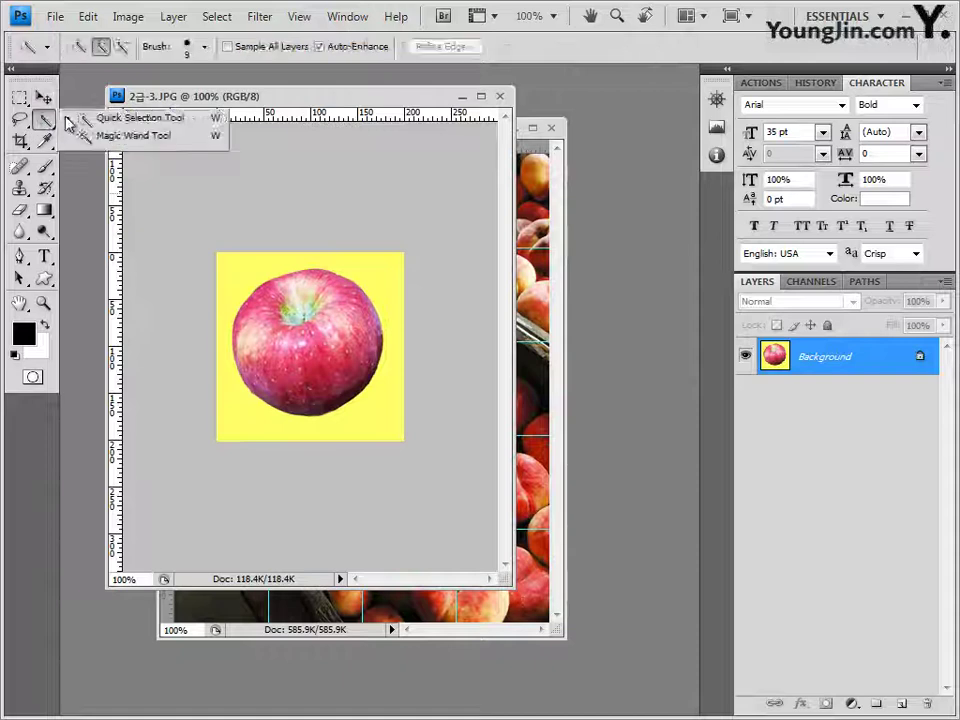
{"action": "left_click", "coordinate": [134, 137]}
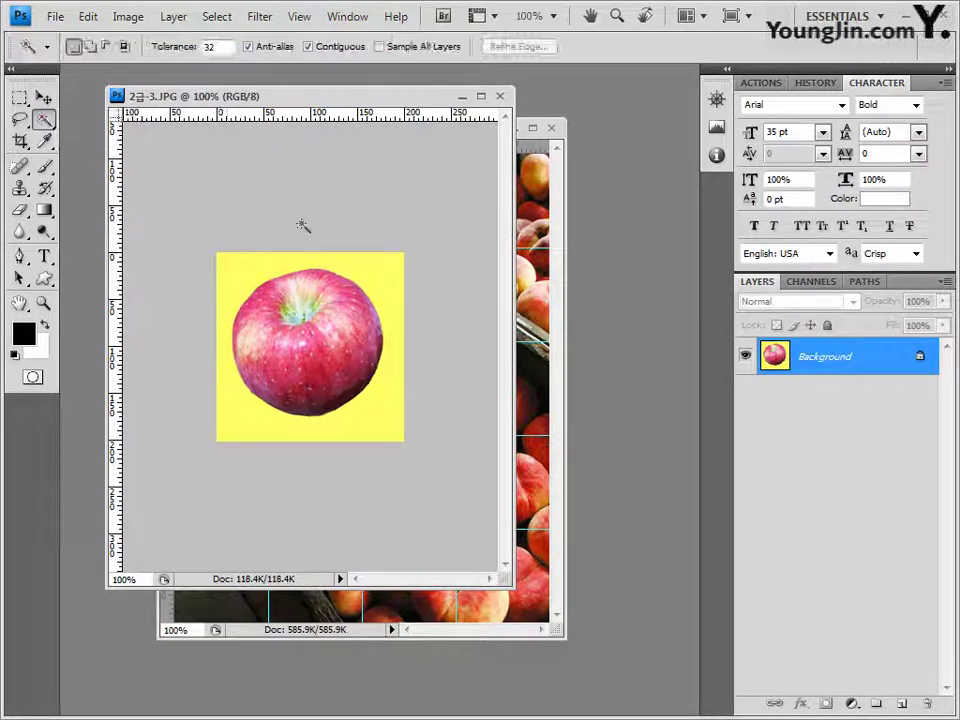
{"action": "left_click", "coordinate": [245, 268]}
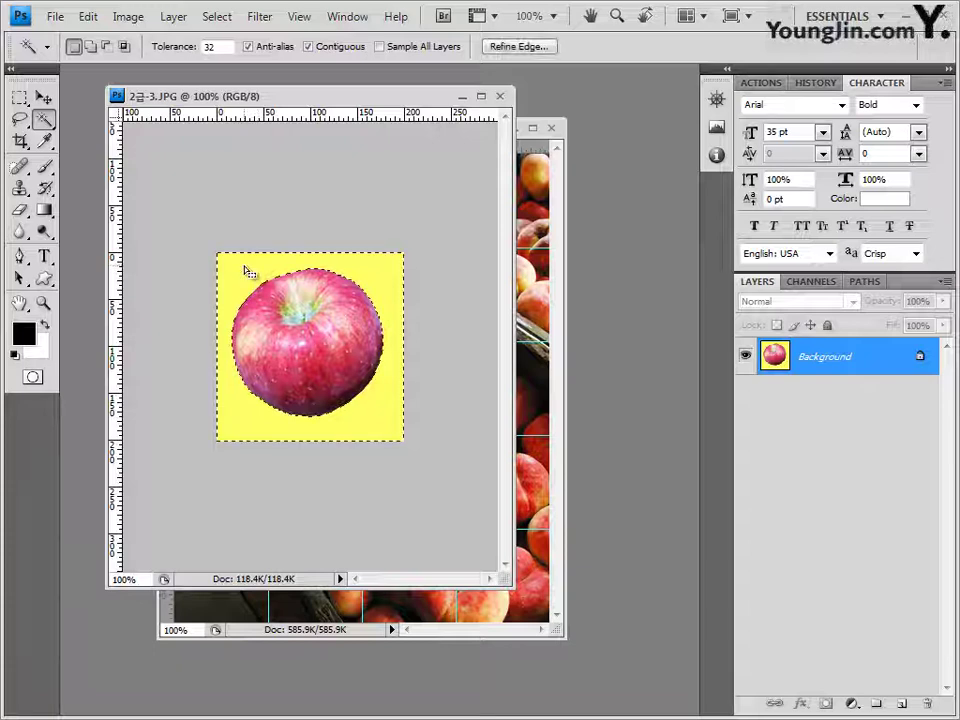
{"action": "left_click", "coordinate": [226, 22]}
{"action": "left_click", "coordinate": [257, 90]}
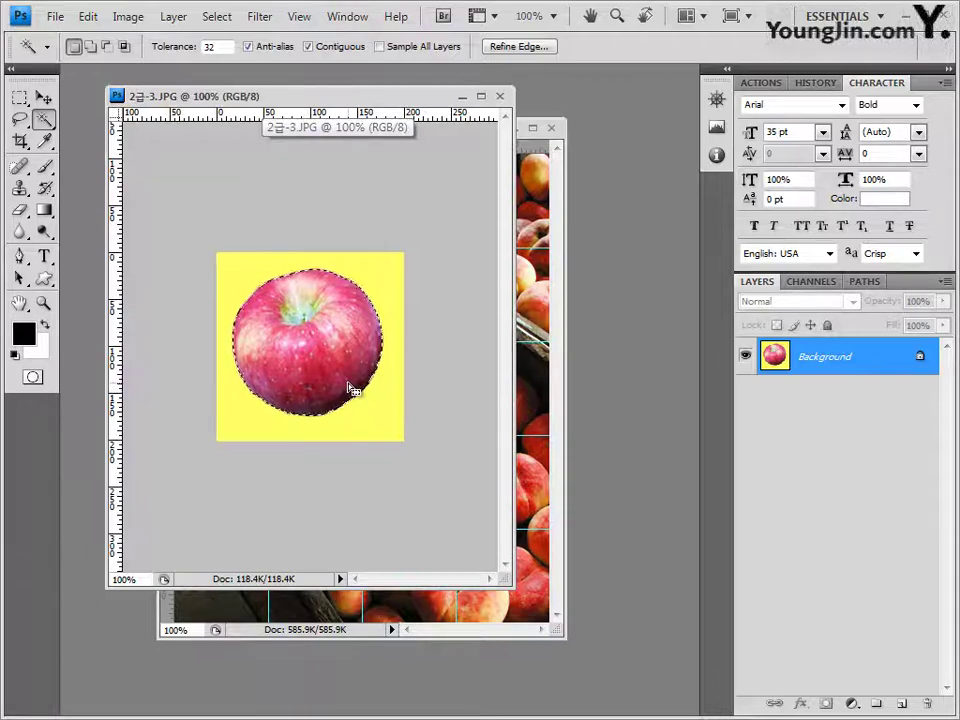
Close 2급-3.JPG, paste the copied apple into 2.psd as a new layer, and move it toward the picture's lower-left area
{"action": "left_click", "coordinate": [501, 98]}
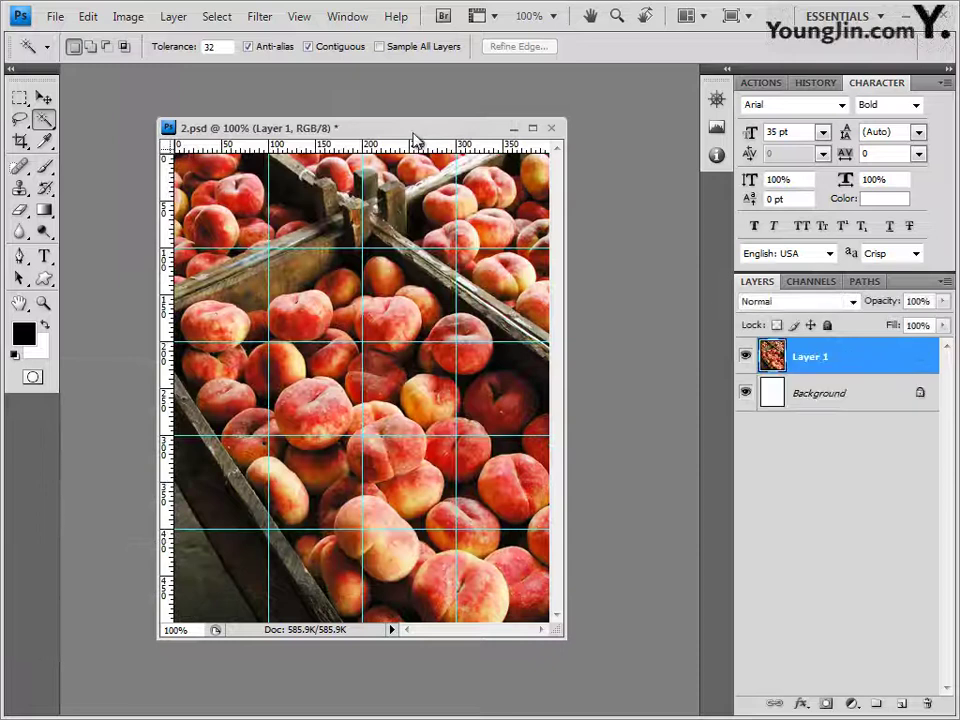
{"action": "key", "text": "ctrl+v"}
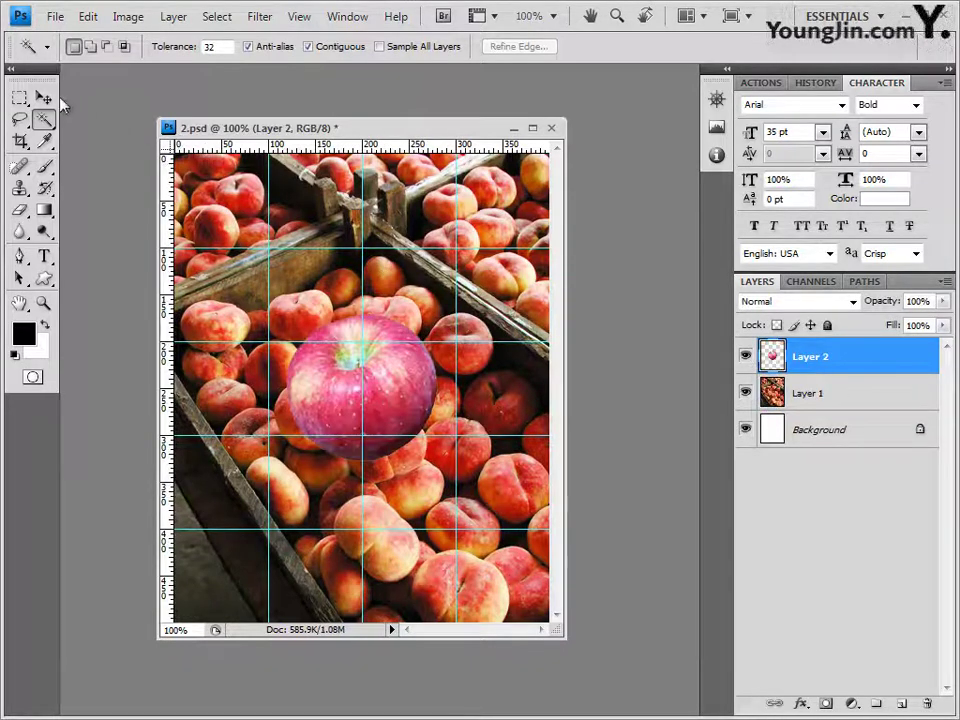
{"action": "left_click", "coordinate": [43, 97]}
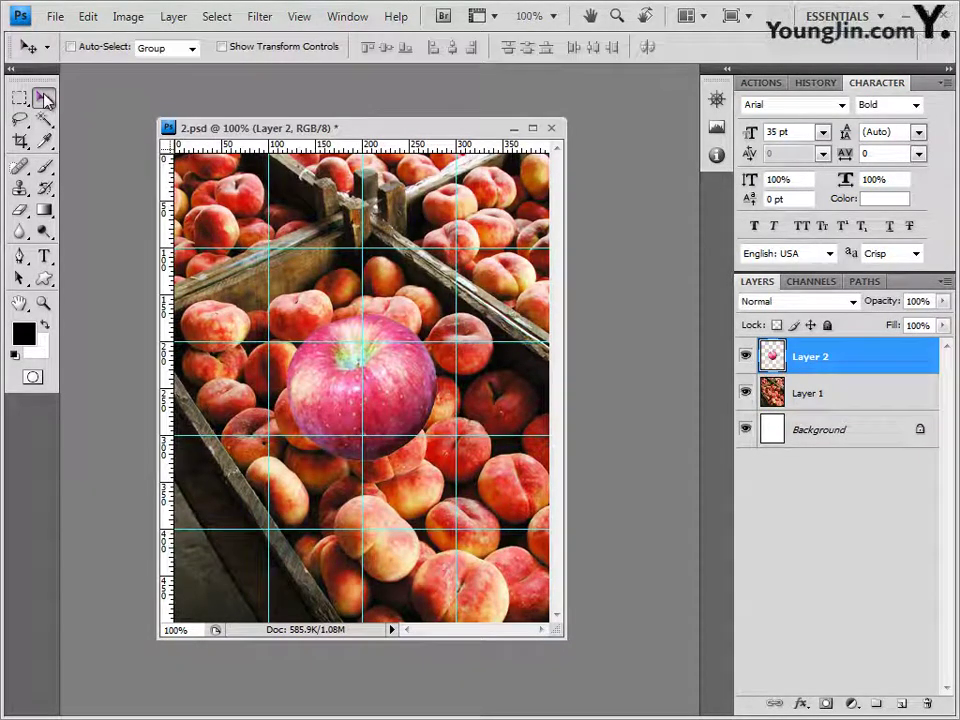
{"action": "left_click_drag", "start_coordinate": [399, 389], "coordinate": [325, 470]}
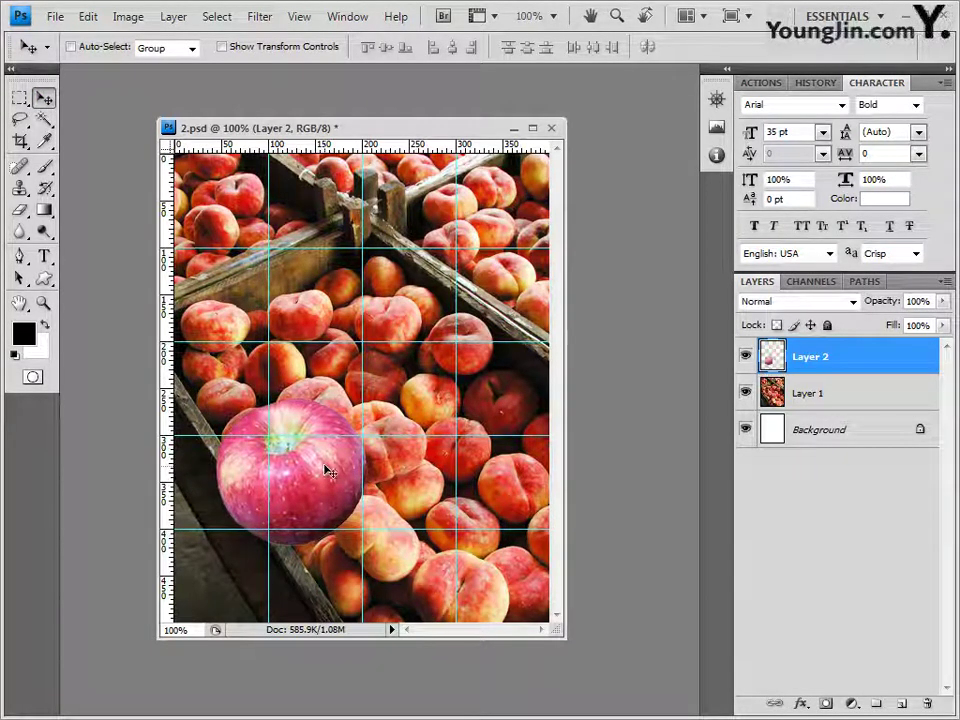
Scale the apple proportionally to about 86.5% and place it over the crate edge in the picture's lower-left area
{"action": "key", "text": "ctrl+t"}
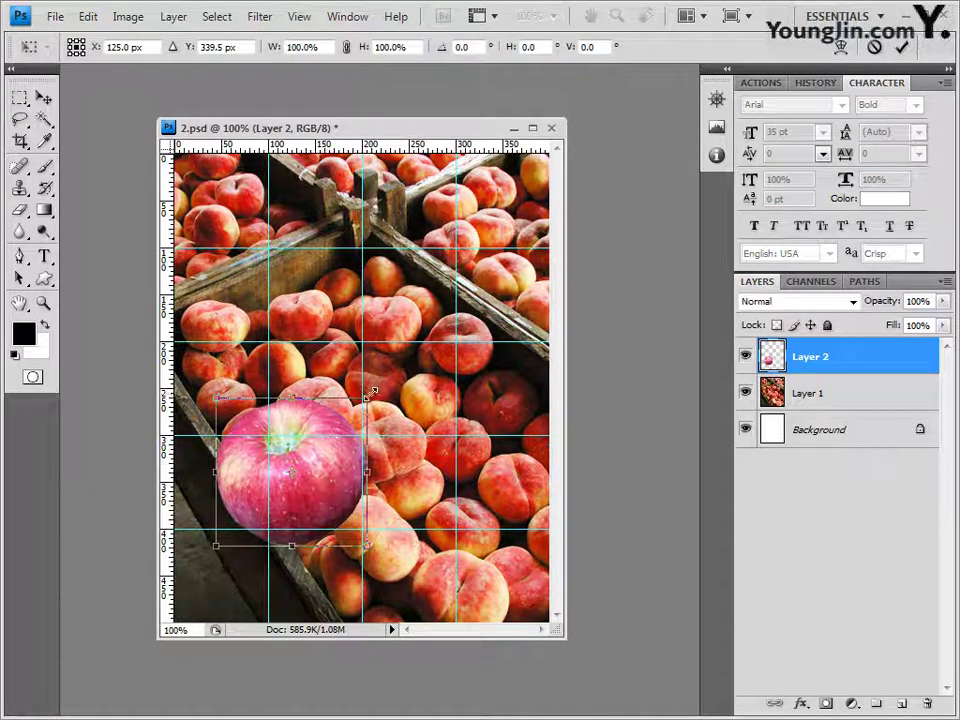
{"action": "left_click_drag", "start_coordinate": [370, 392], "coordinate": [317, 430]}
{"action": "mouse_move", "coordinate": [304, 475]}
{"action": "left_mouse_down"}
{"action": "mouse_move", "coordinate": [306, 500]}
{"action": "mouse_move", "coordinate": [297, 487]}
{"action": "left_mouse_up"}
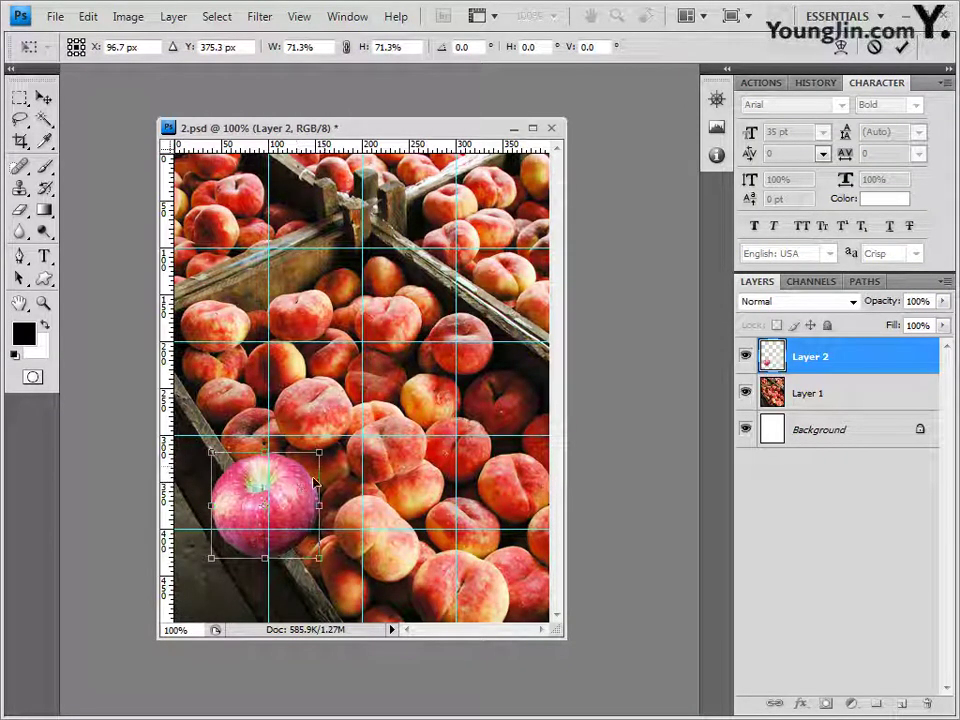
{"action": "left_click_drag", "start_coordinate": [320, 557], "coordinate": [346, 588]}
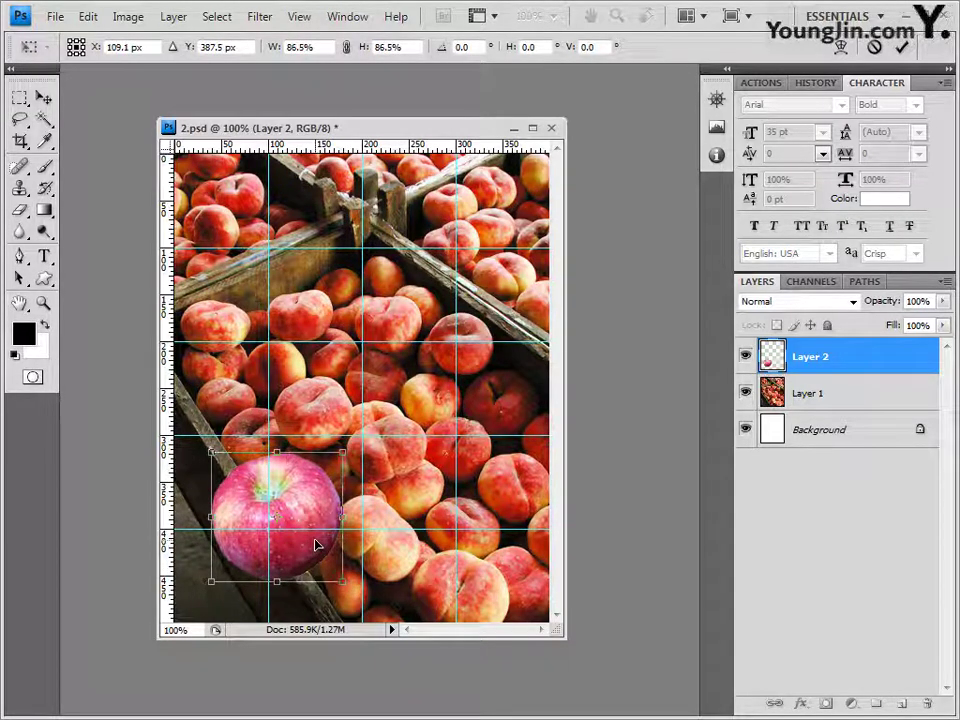
{"action": "key", "text": "Return"}
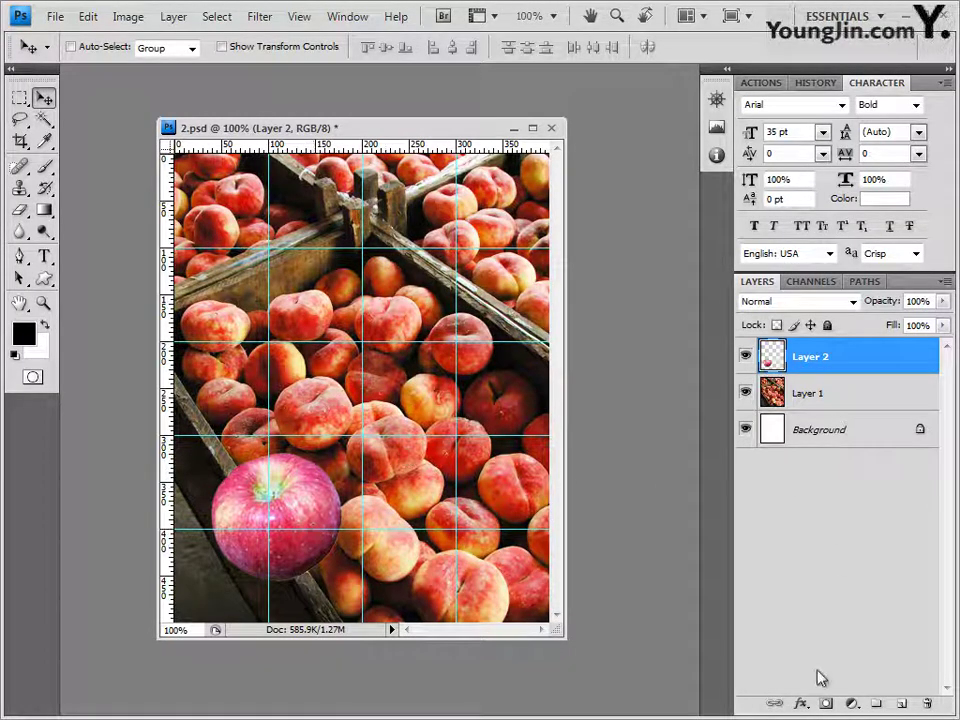
Add an Outer Glow layer style with the default settings to the apple layer
{"action": "left_click", "coordinate": [800, 705]}
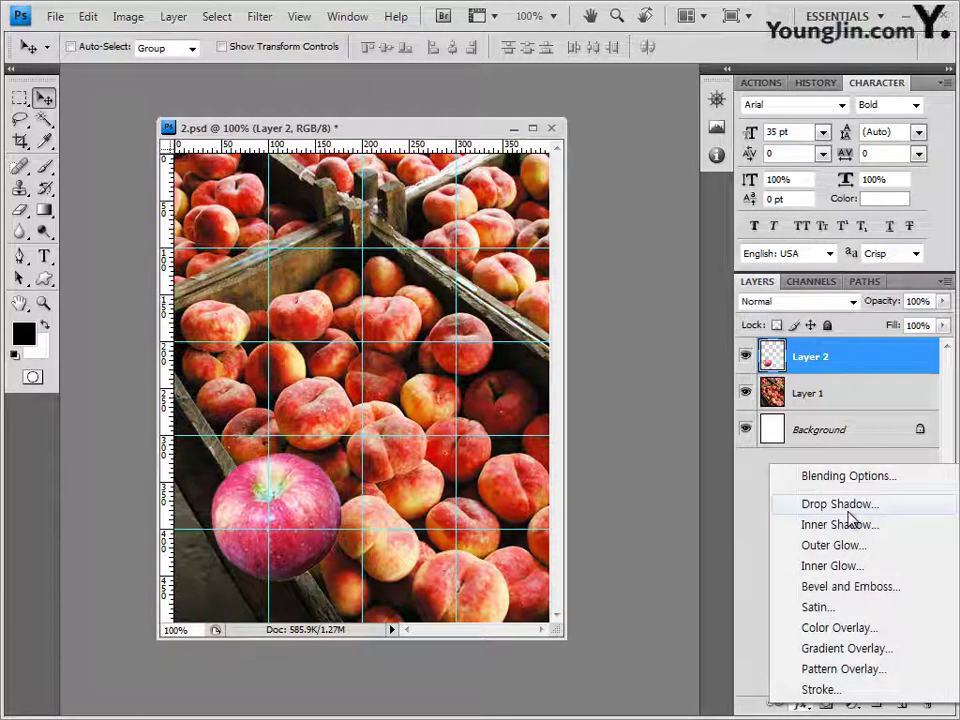
{"action": "left_click", "coordinate": [862, 556]}
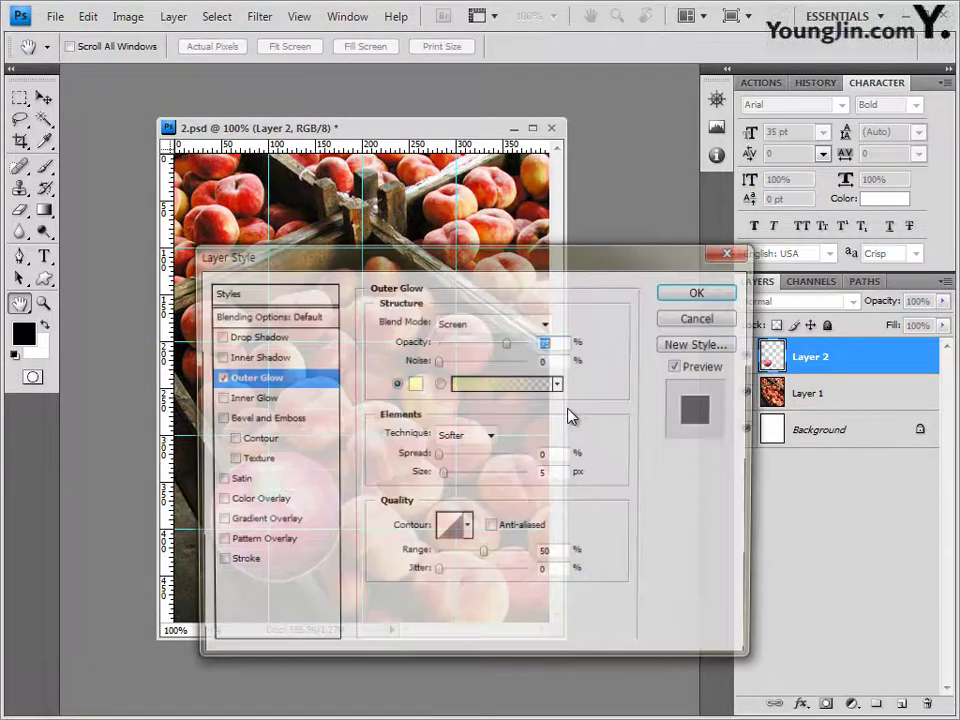
{"action": "left_click", "coordinate": [722, 295]}
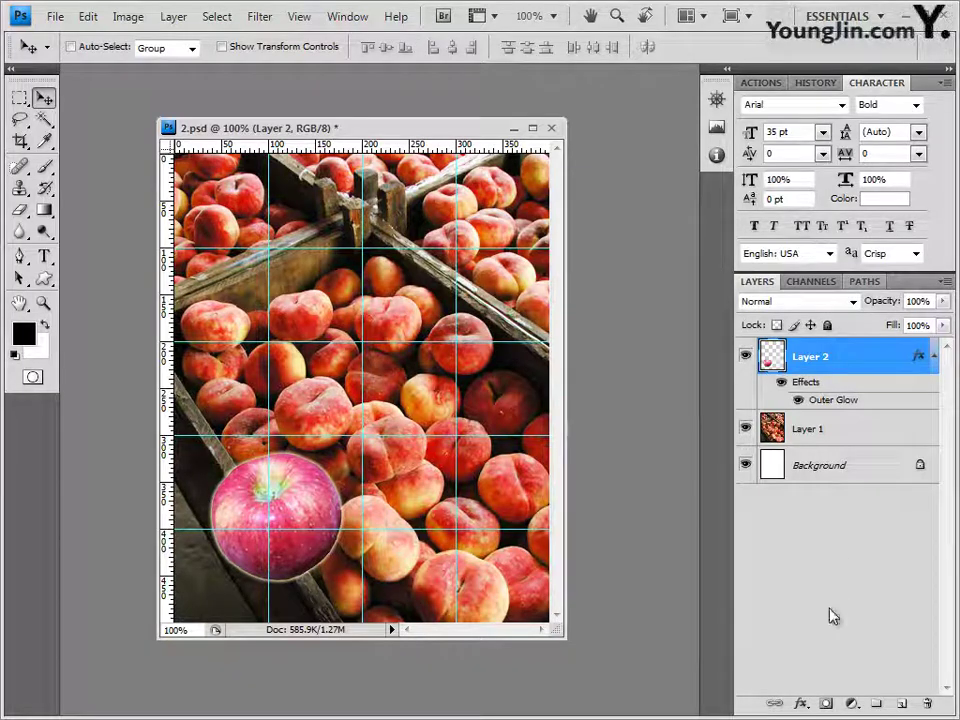
Add a Hue/Saturation adjustment layer above the apple with Colorize on, Hue 80 and Saturation 60
{"action": "left_click", "coordinate": [853, 704]}
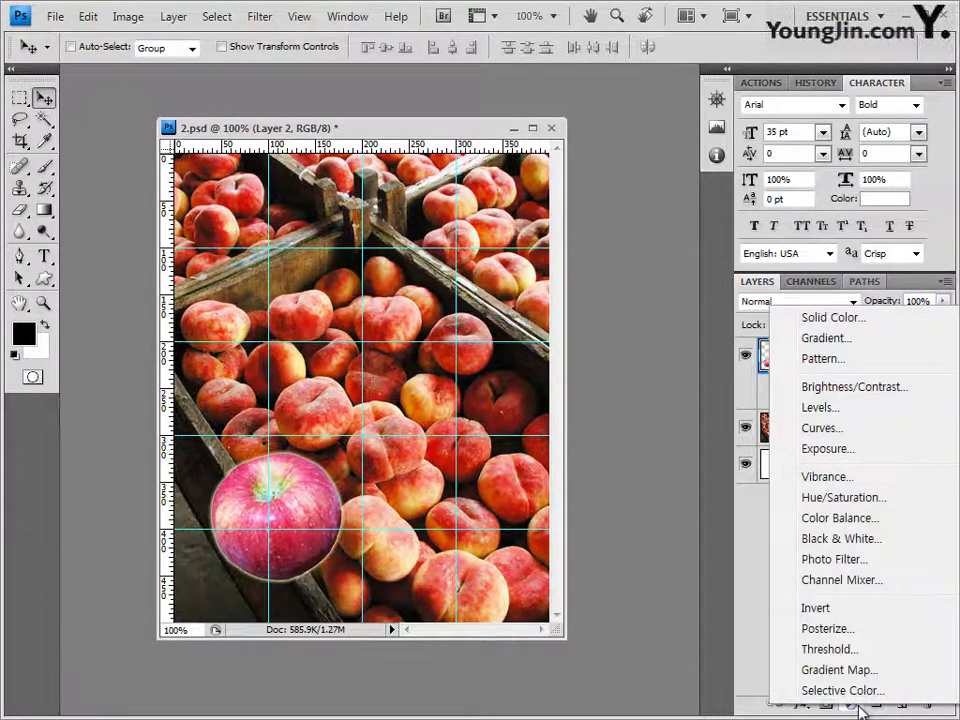
{"action": "left_click", "coordinate": [866, 509]}
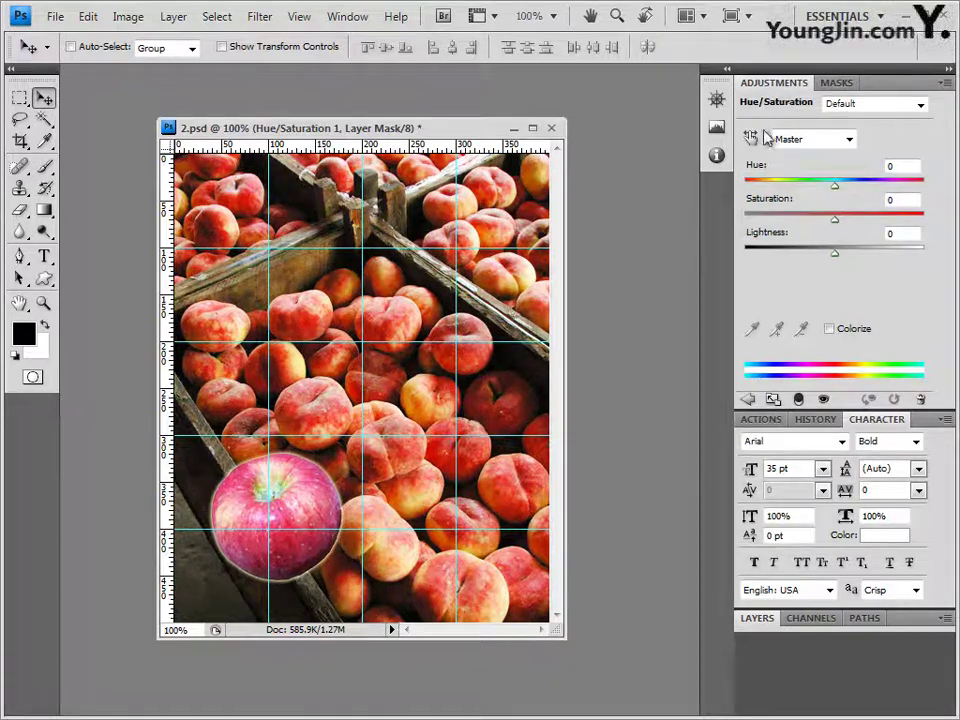
{"action": "left_click", "coordinate": [830, 330]}
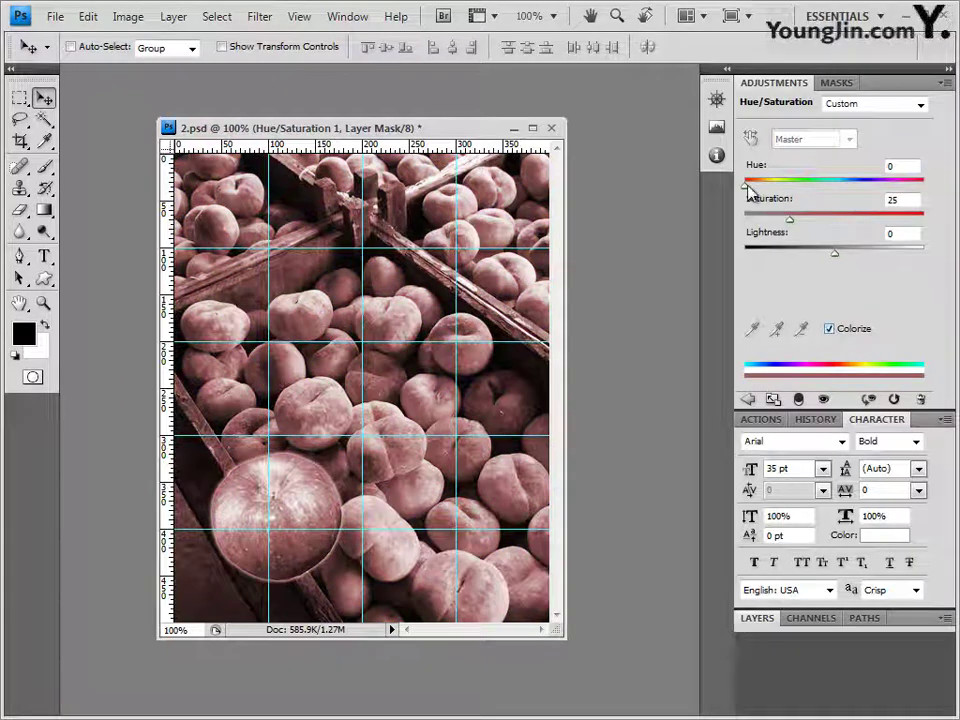
{"action": "left_click_drag", "start_coordinate": [748, 187], "coordinate": [806, 190]}
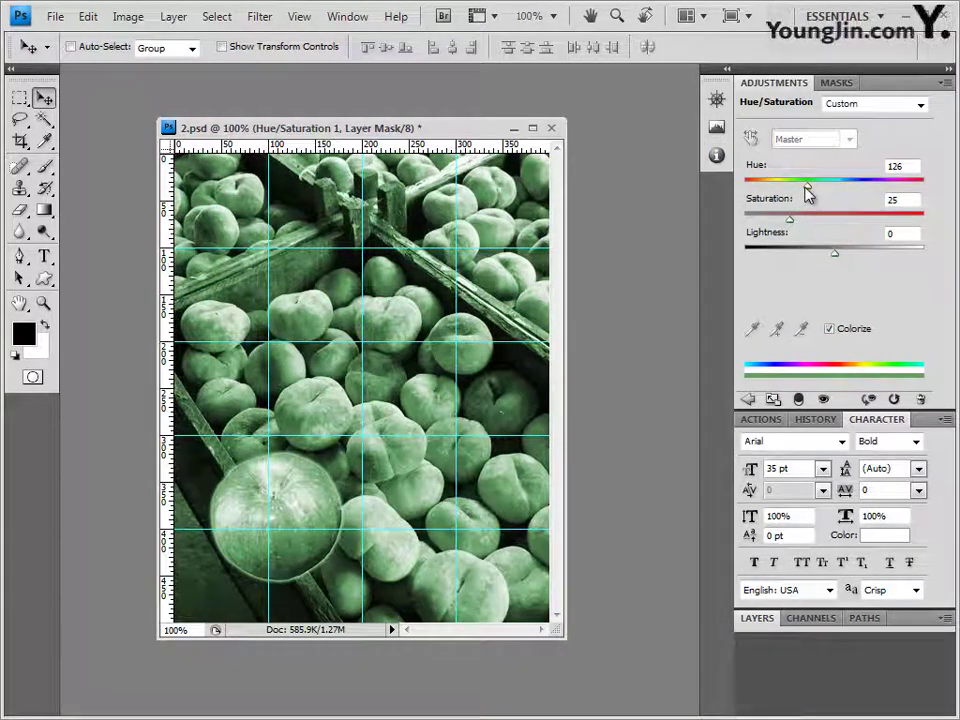
{"action": "left_click_drag", "start_coordinate": [806, 190], "coordinate": [784, 186]}
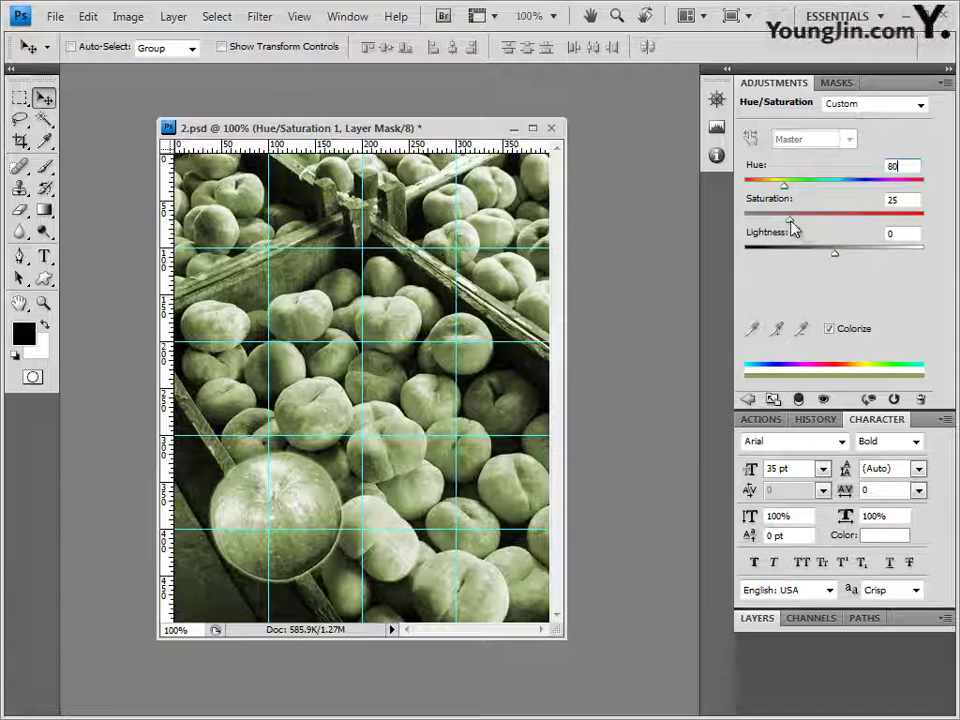
{"action": "double_click", "coordinate": [913, 199]}
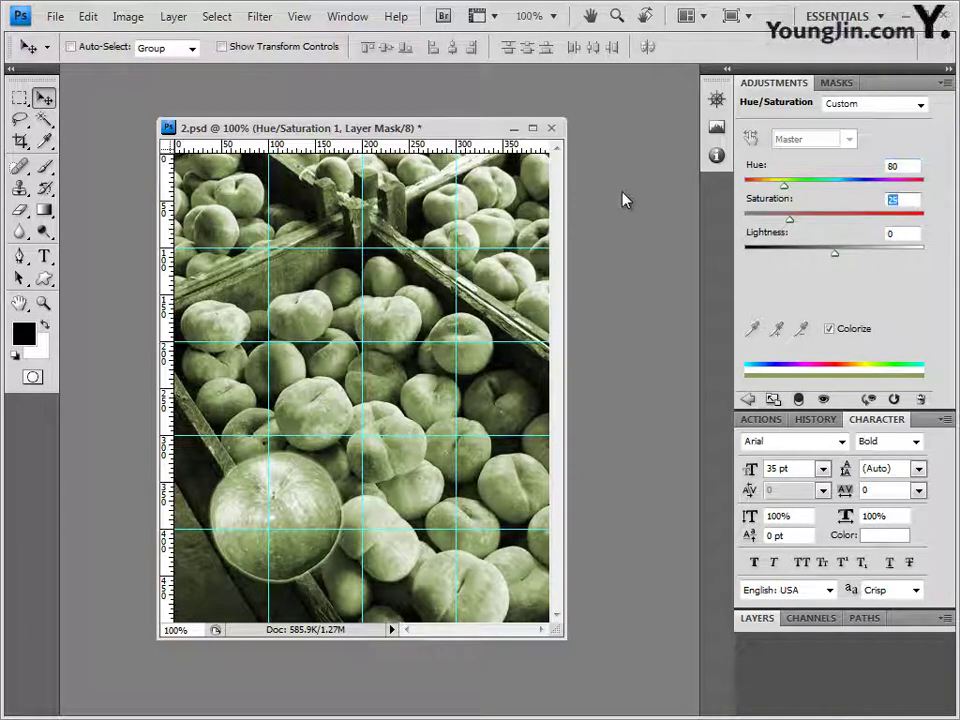
{"action": "type", "text": "60"}
{"action": "key", "text": "Return"}
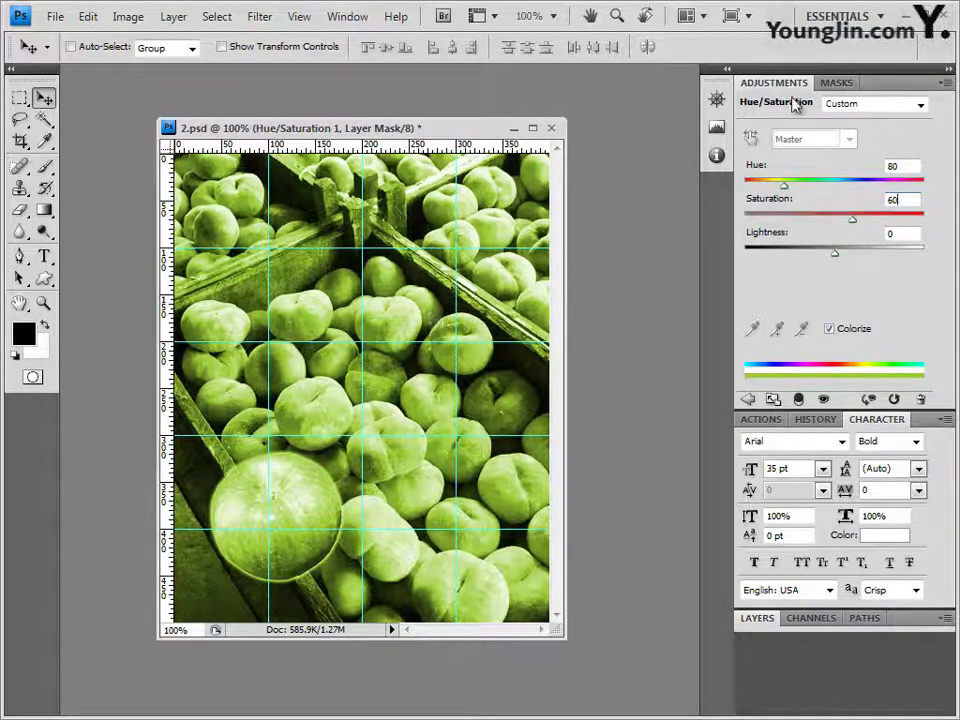
Close the adjustment settings and clip the Hue/Saturation layer to the apple layer so it recolours only the apple
{"action": "left_click", "coordinate": [941, 86]}
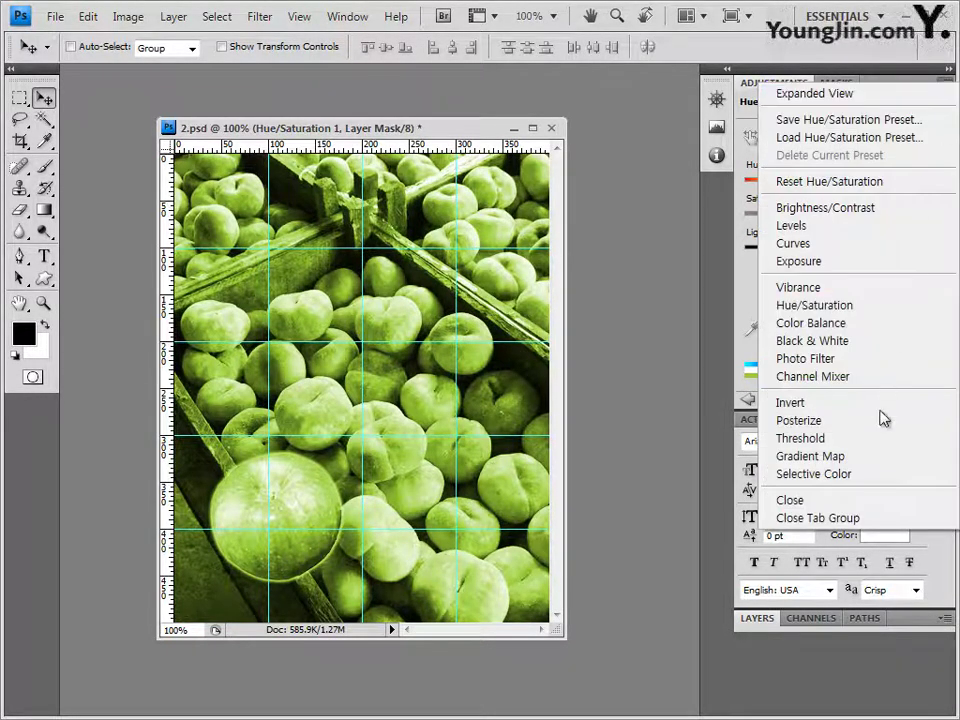
{"action": "left_click", "coordinate": [862, 520]}
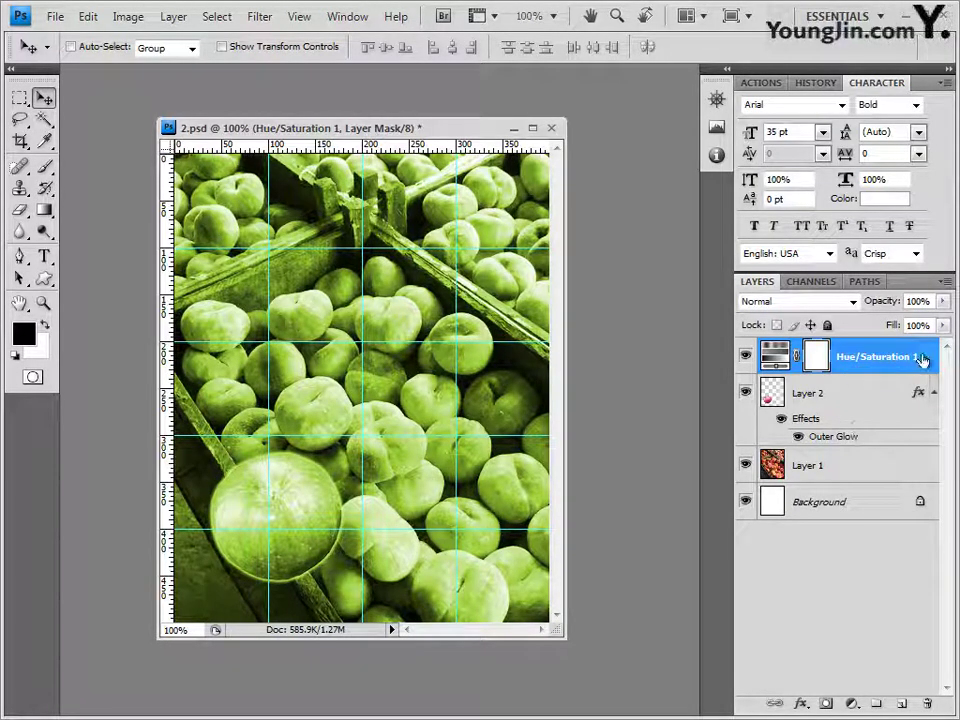
{"action": "left_click_drag", "start_coordinate": [806, 403], "coordinate": [863, 375]}
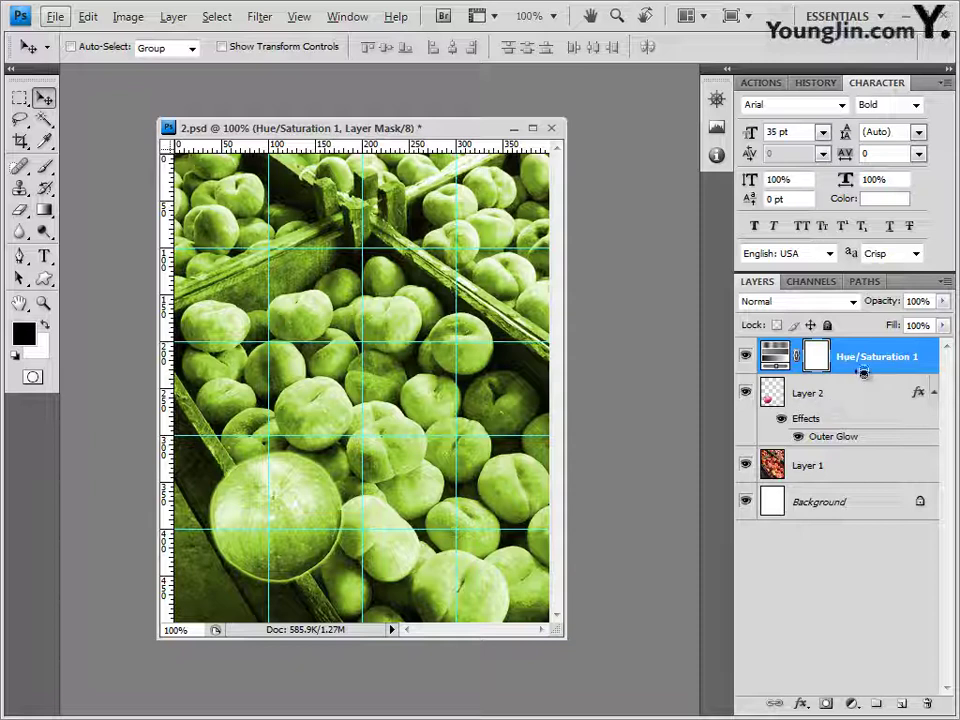
{"action": "left_click", "coordinate": [863, 372], "text": "alt"}
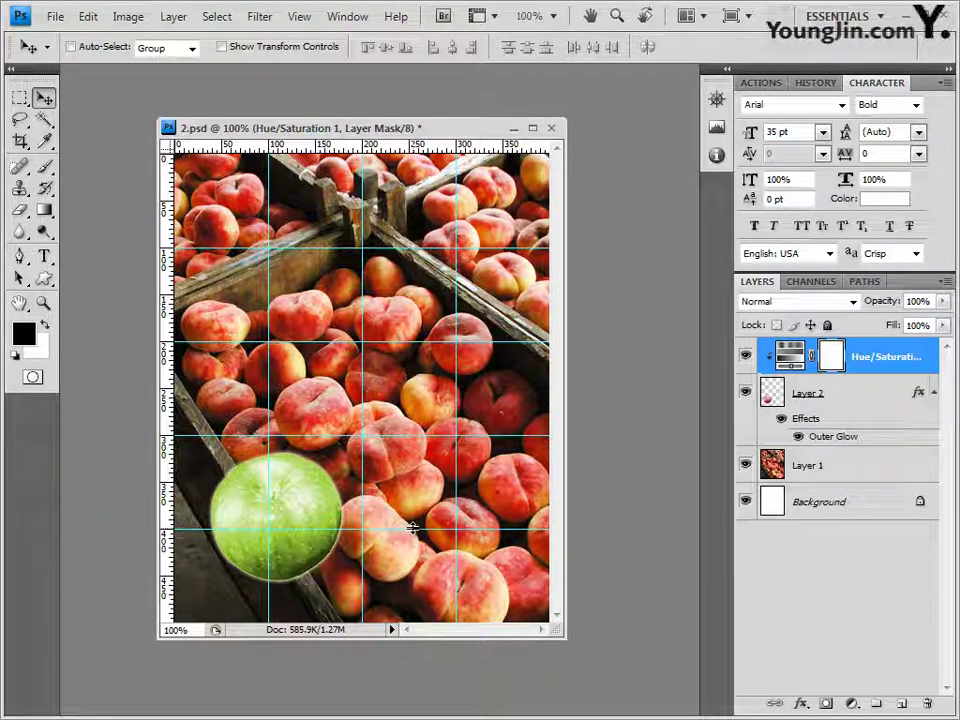
Duplicate the peach image's Layer 1 and move the copy to the top of the layer stack
{"action": "left_click", "coordinate": [814, 466]}
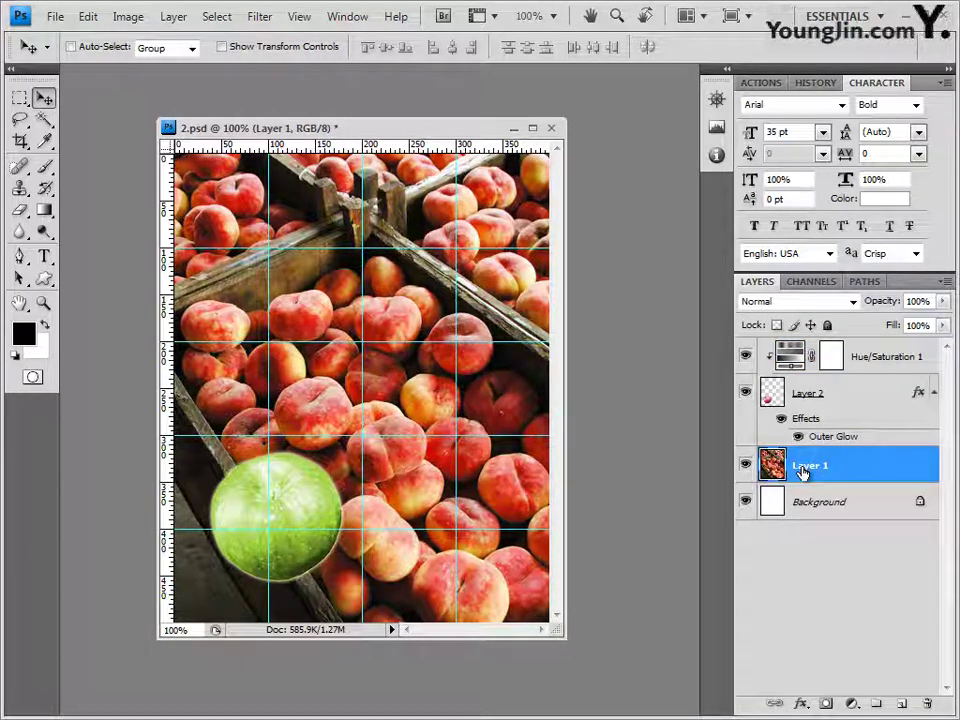
{"action": "key", "text": "ctrl+j"}
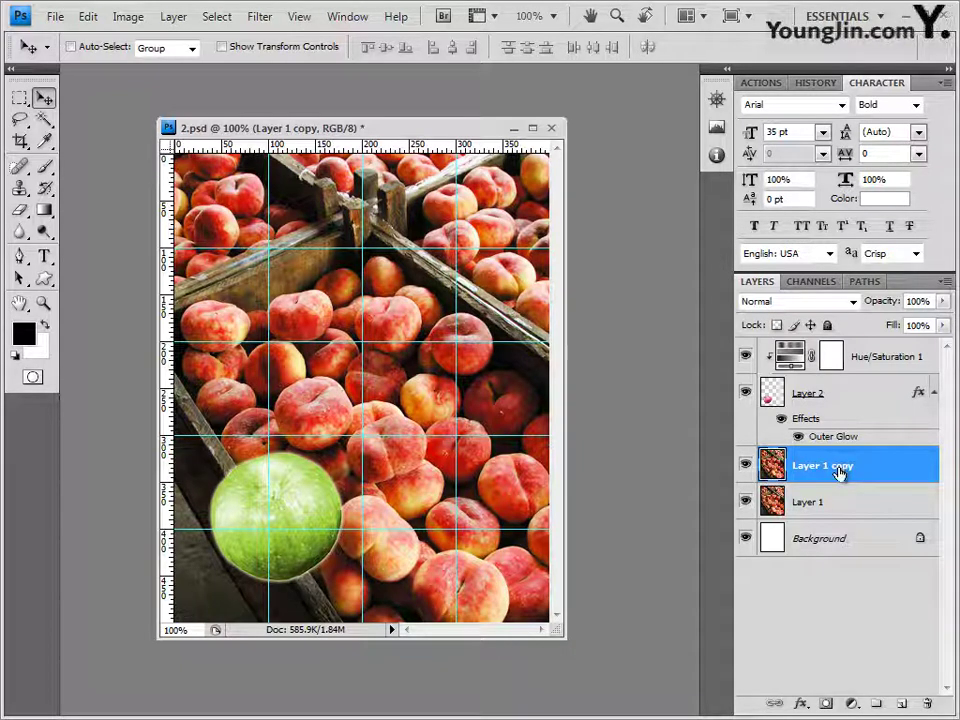
{"action": "left_click_drag", "start_coordinate": [838, 473], "coordinate": [840, 342]}
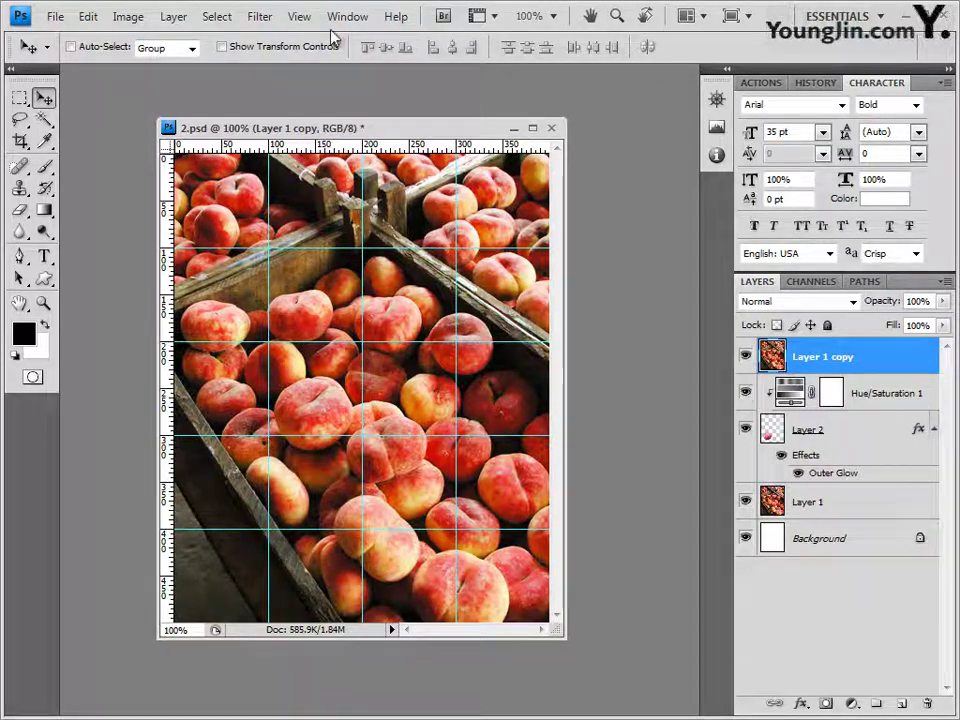
Apply the Patchwork texture filter with Square Size 4 and Relief 8 to the peach copy
{"action": "left_click", "coordinate": [262, 17]}
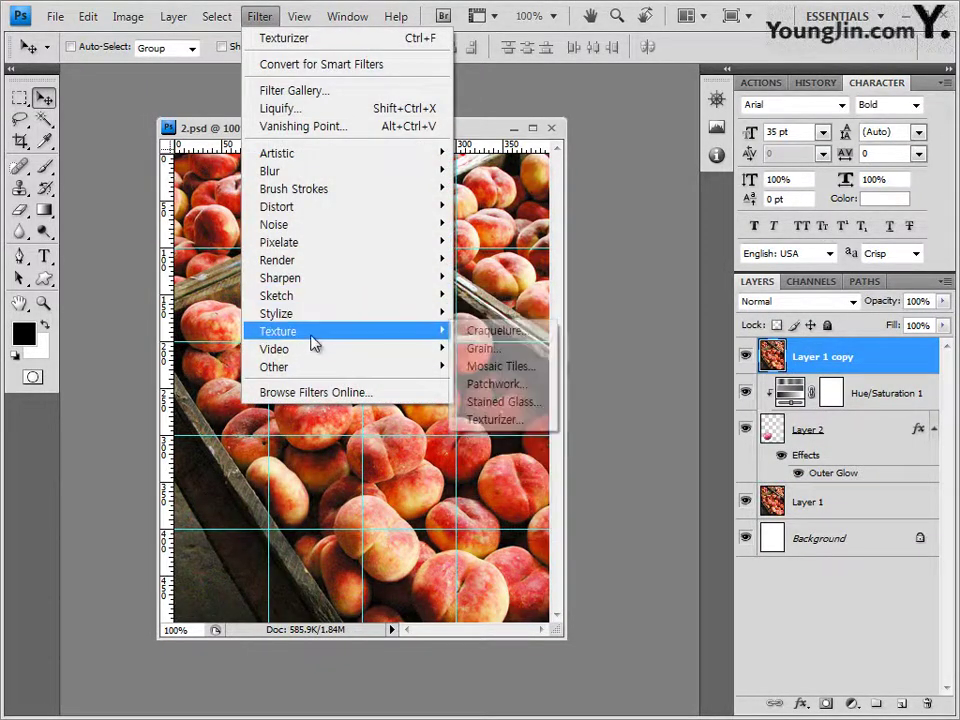
{"action": "mouse_move", "coordinate": [380, 340]}
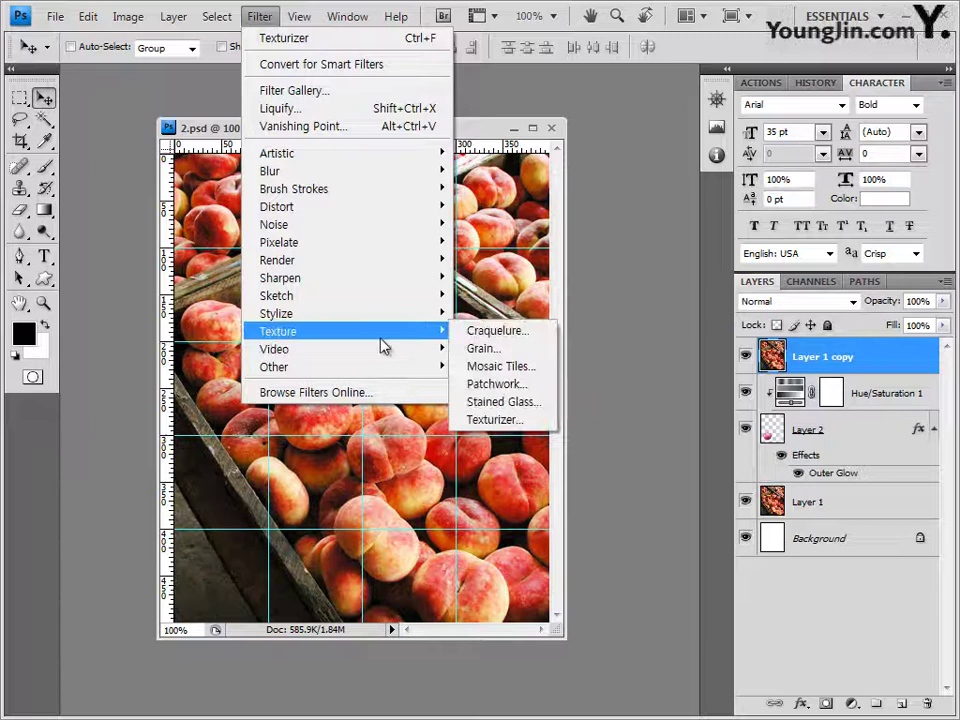
{"action": "left_click", "coordinate": [505, 384]}
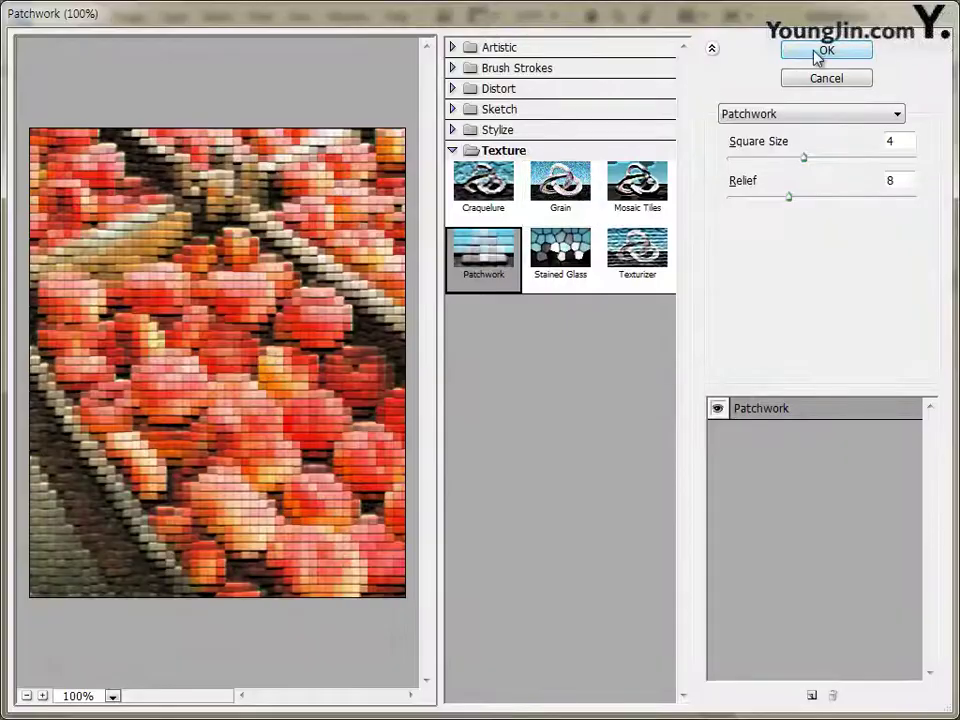
{"action": "left_click", "coordinate": [816, 52]}
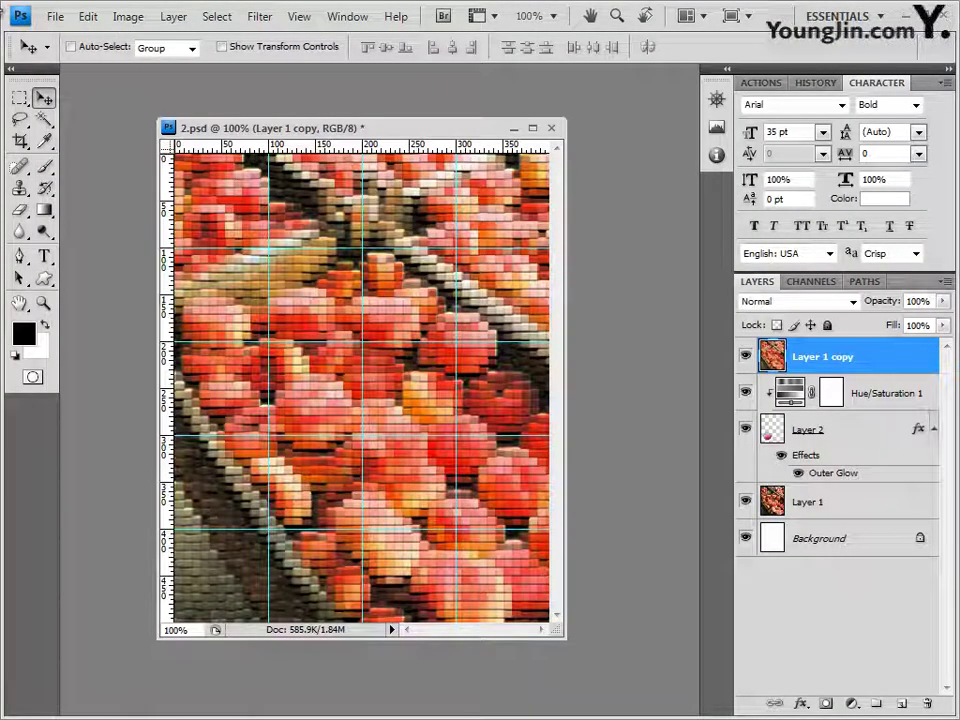
Cut a centred rectangular opening of about 320 x 420 px, its corners smoothed by 5 pixels, out of the patchwork layer
{"action": "left_click", "coordinate": [19, 97]}
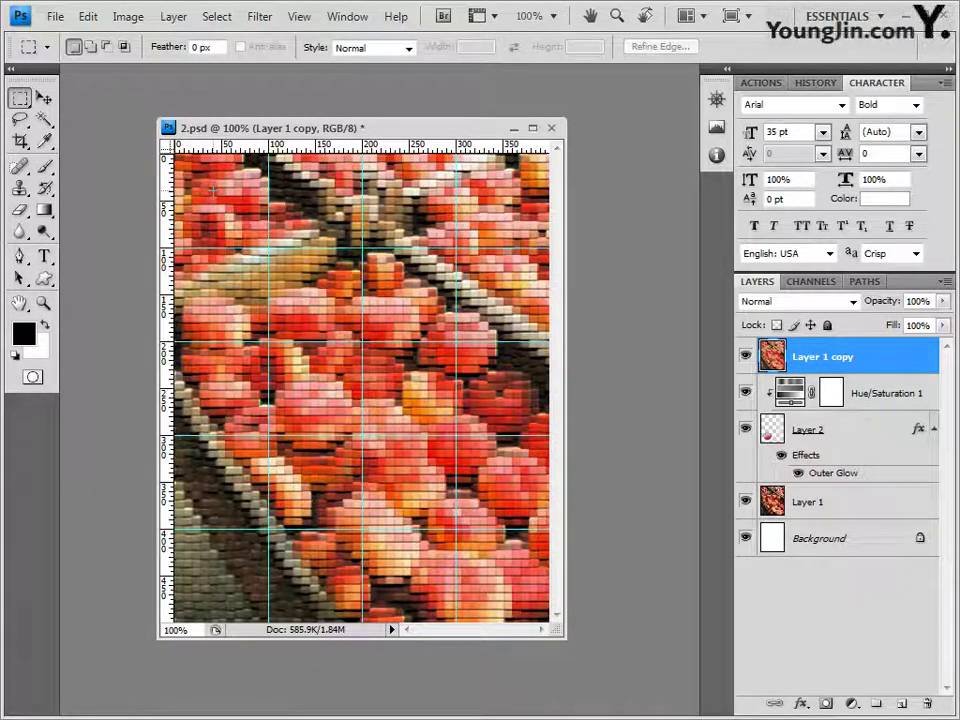
{"action": "left_click_drag", "start_coordinate": [213, 190], "coordinate": [515, 584]}
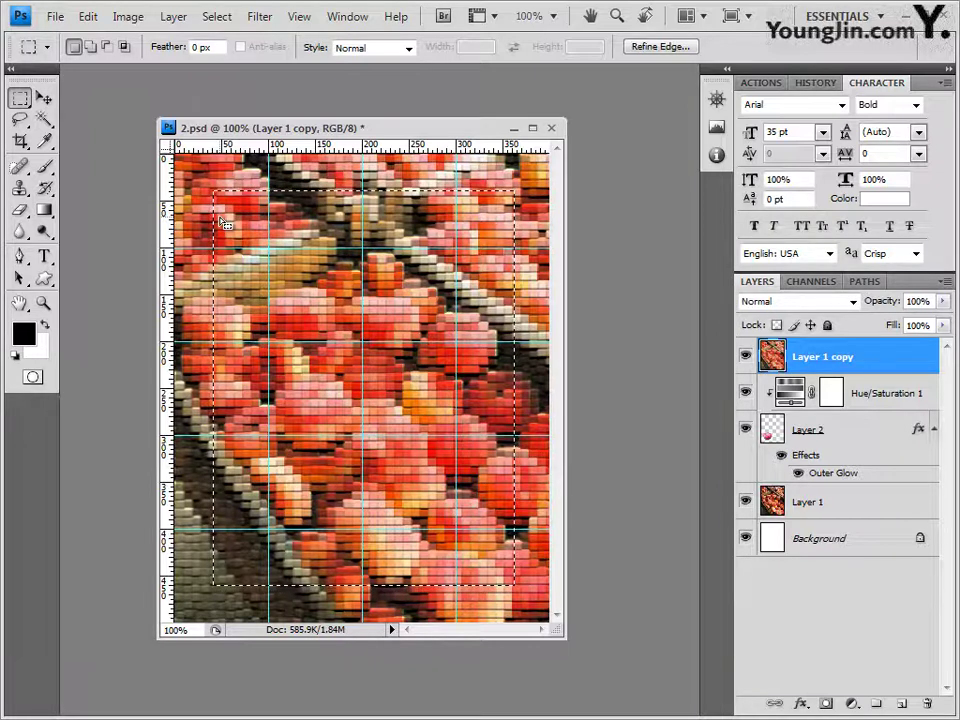
{"action": "left_click", "coordinate": [218, 17]}
{"action": "mouse_move", "coordinate": [243, 230]}
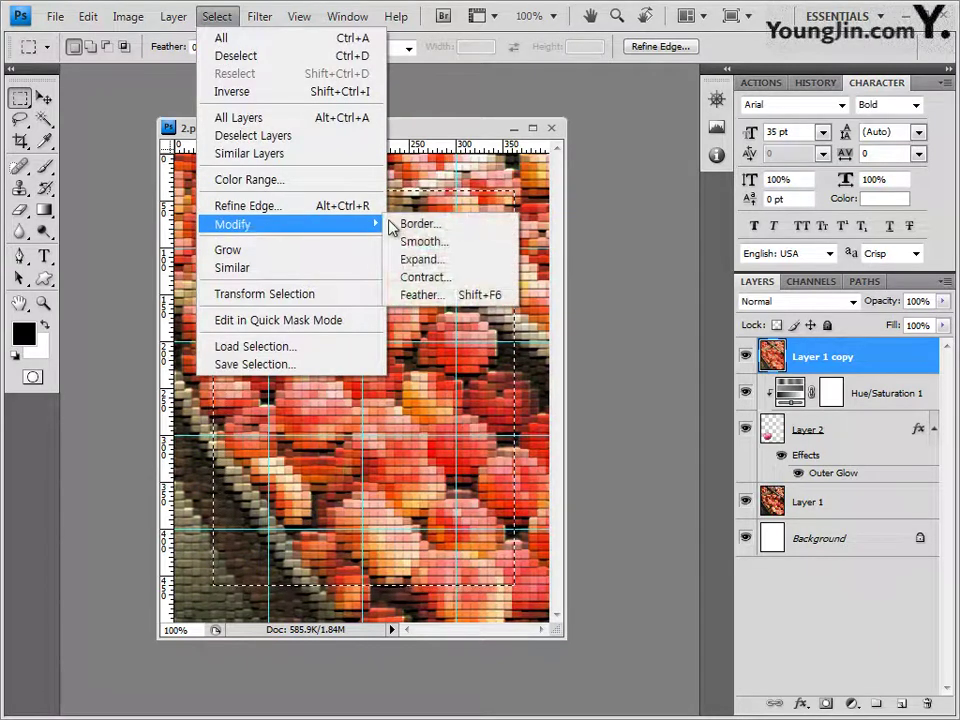
{"action": "left_click", "coordinate": [410, 242]}
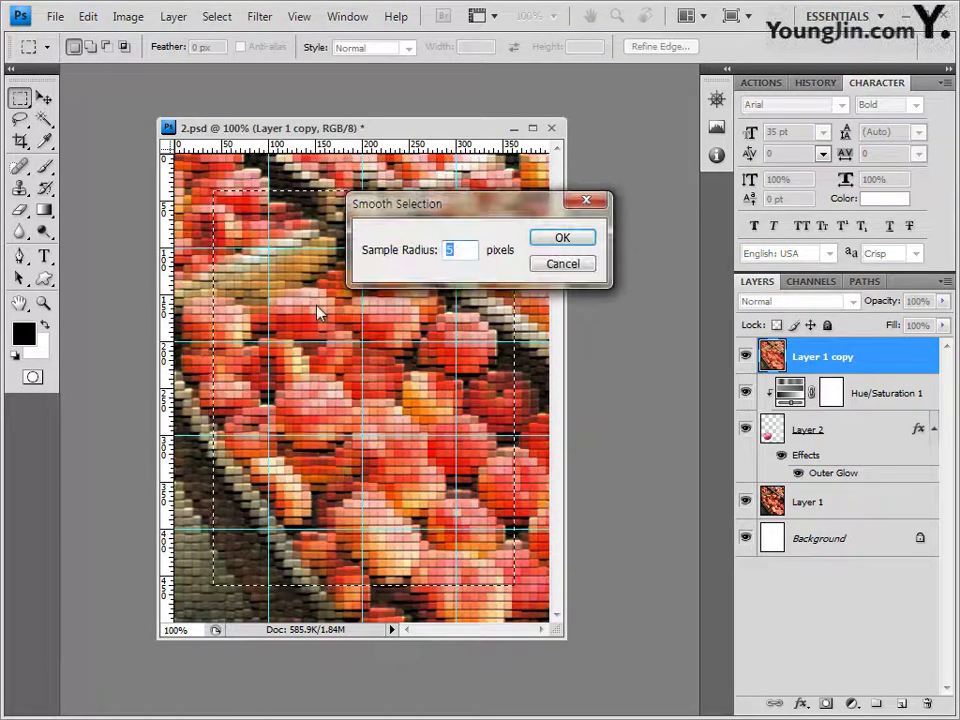
{"action": "type", "text": "5"}
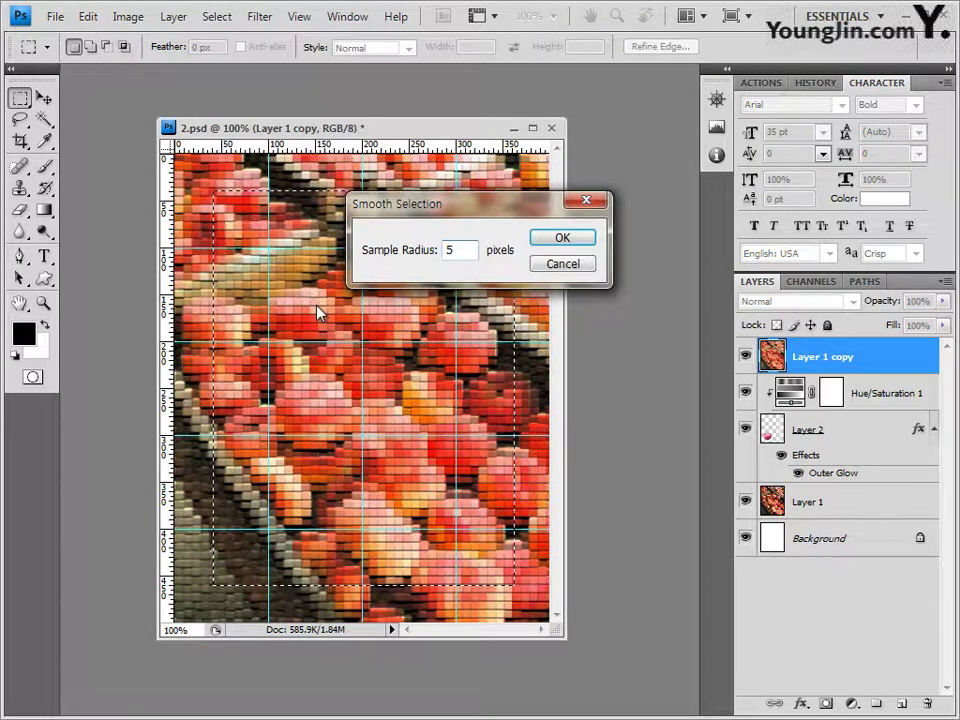
{"action": "left_click", "coordinate": [558, 239]}
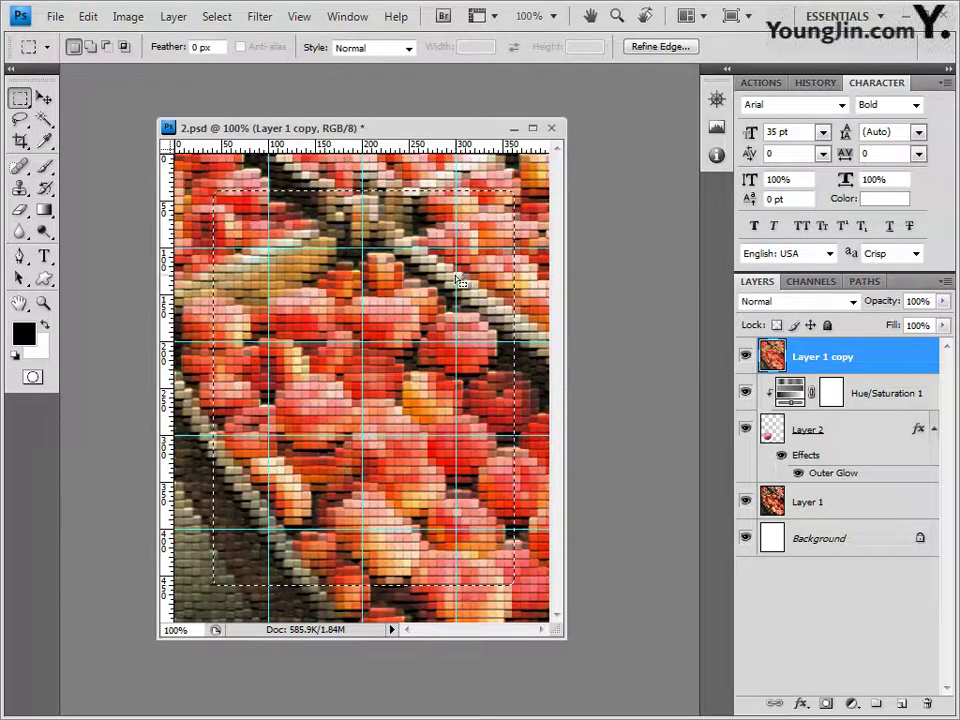
{"action": "key", "text": "Delete"}
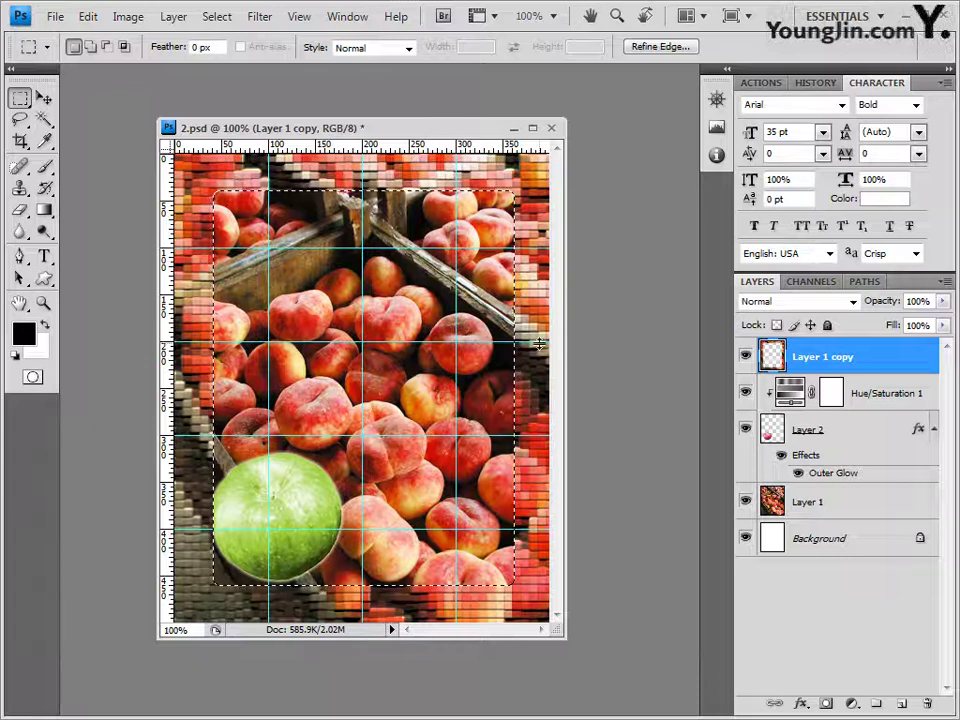
{"action": "key", "text": "ctrl+d"}
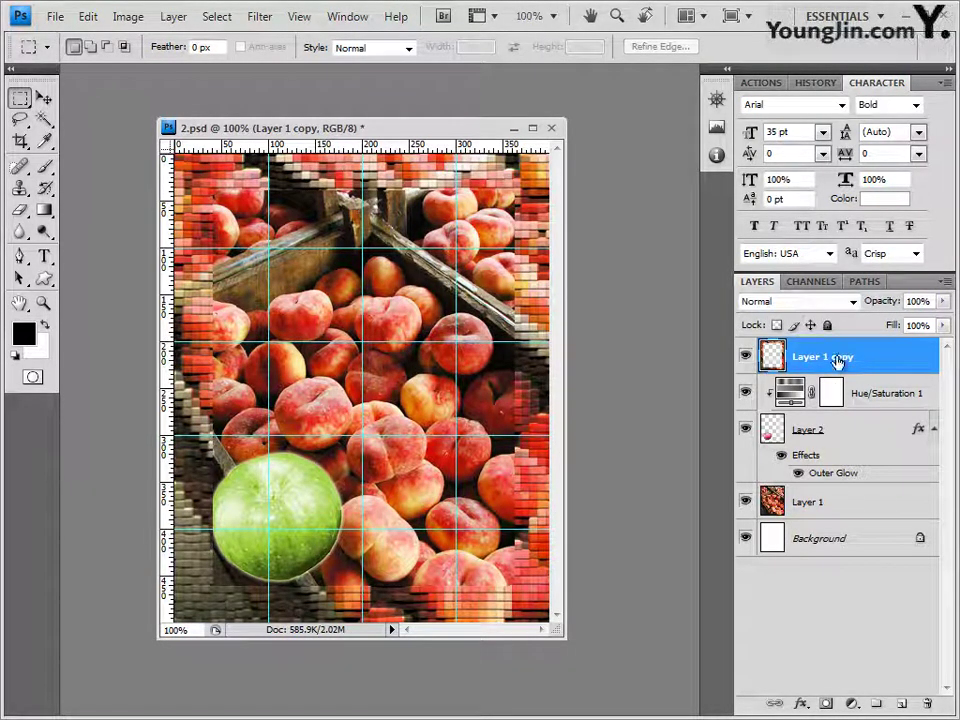
Give the patchwork frame layer a 5 px outside stroke in colour #0c0000 and a Drop Shadow with its default settings
{"action": "left_click", "coordinate": [799, 705]}
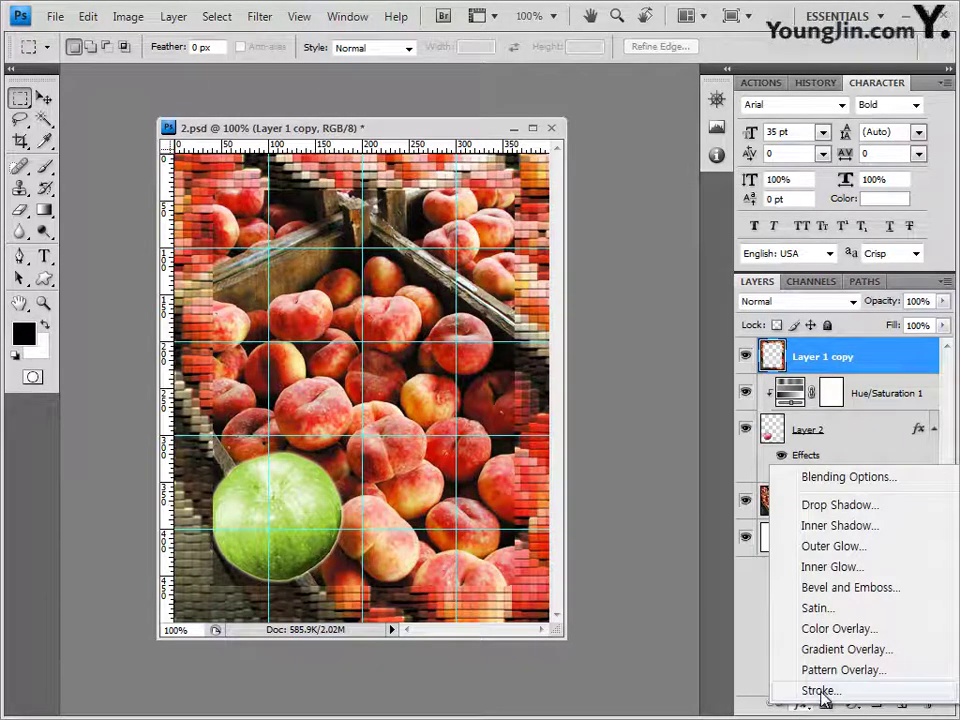
{"action": "left_click", "coordinate": [820, 690]}
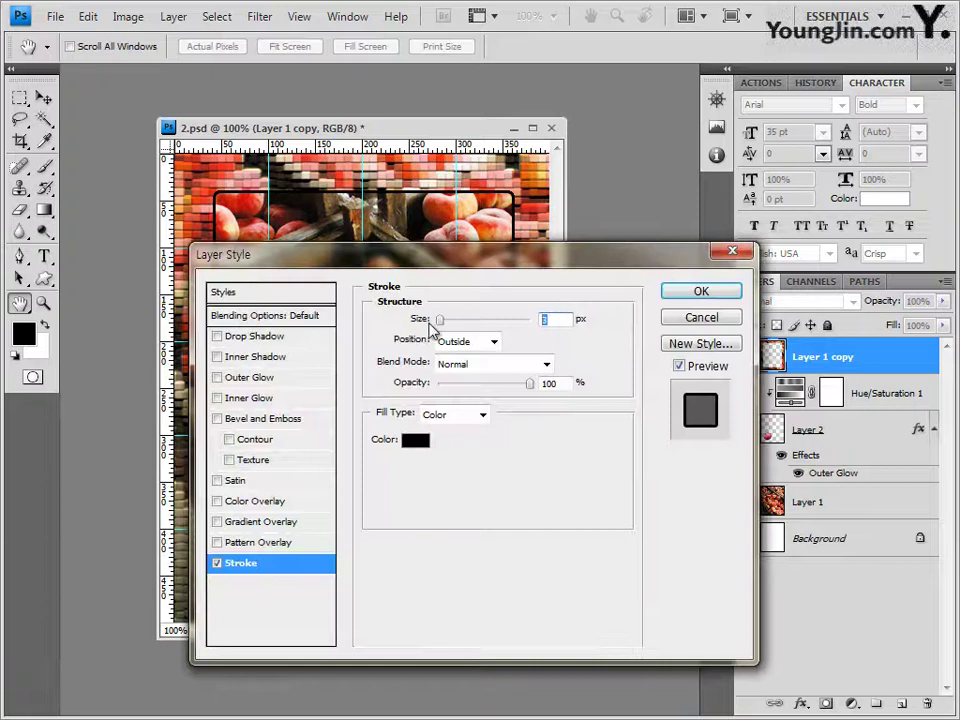
{"action": "type", "text": "5"}
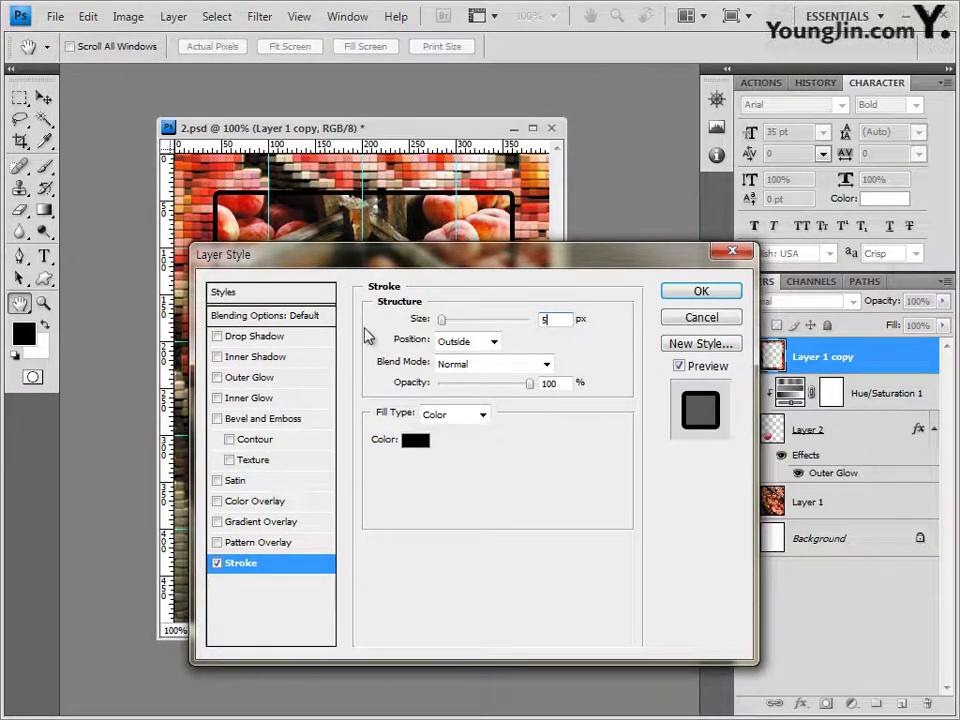
{"action": "left_click", "coordinate": [415, 440]}
{"action": "left_click", "coordinate": [546, 568]}
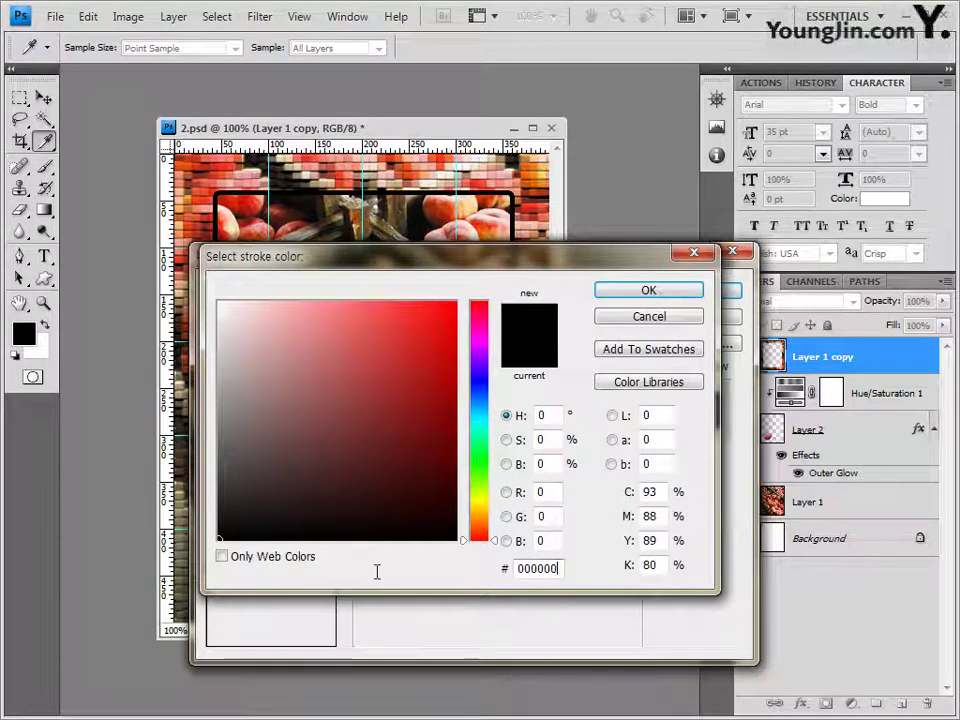
{"action": "type", "text": "0"}
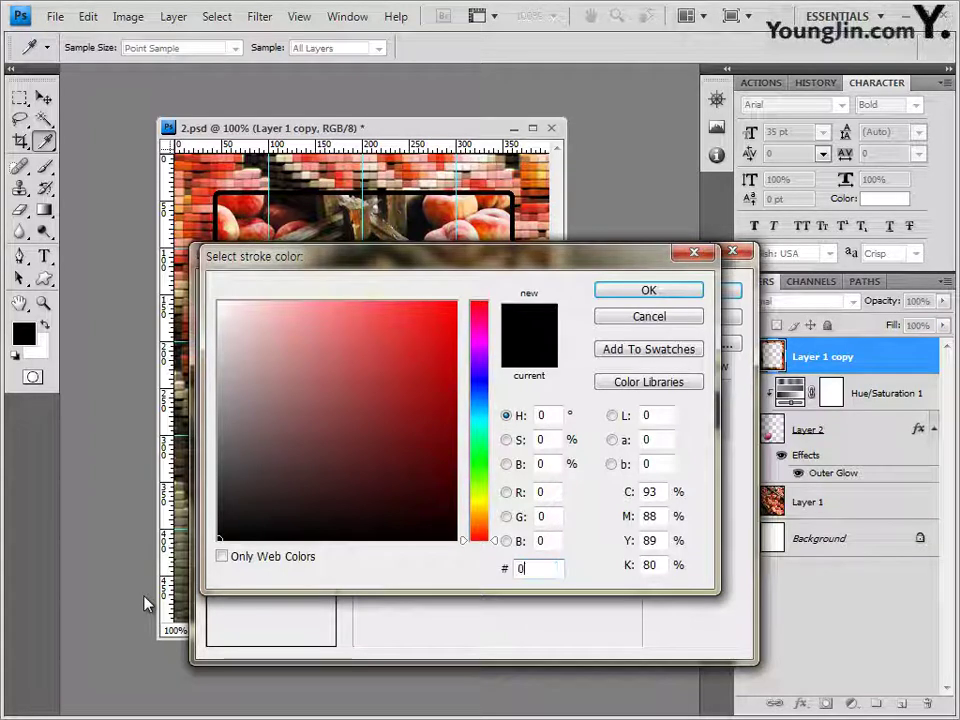
{"action": "type", "text": "0000"}
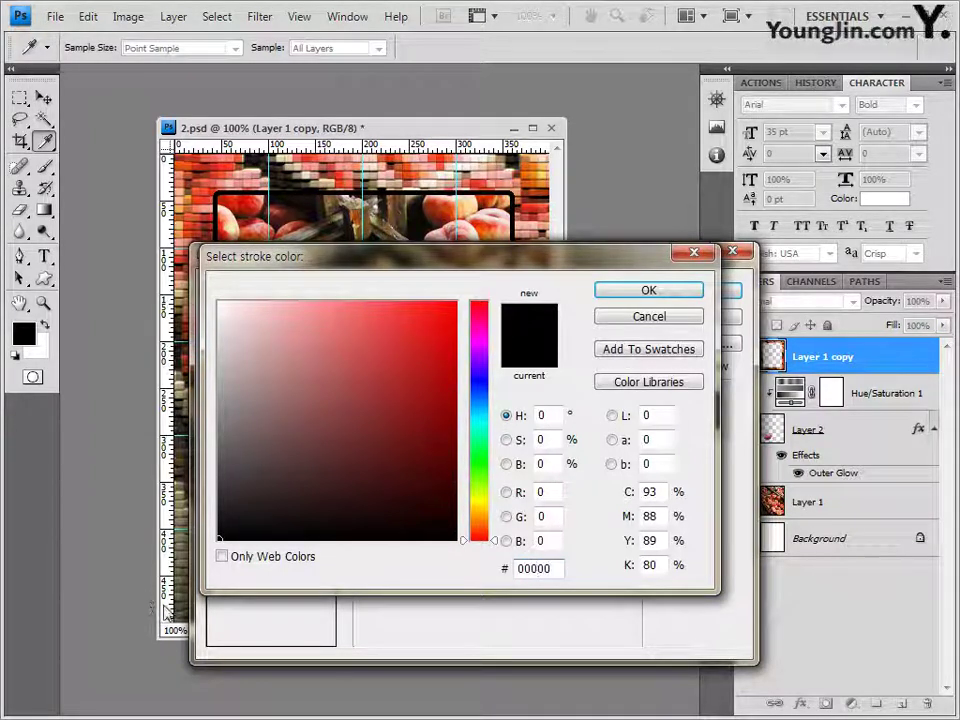
{"action": "type", "text": "0"}
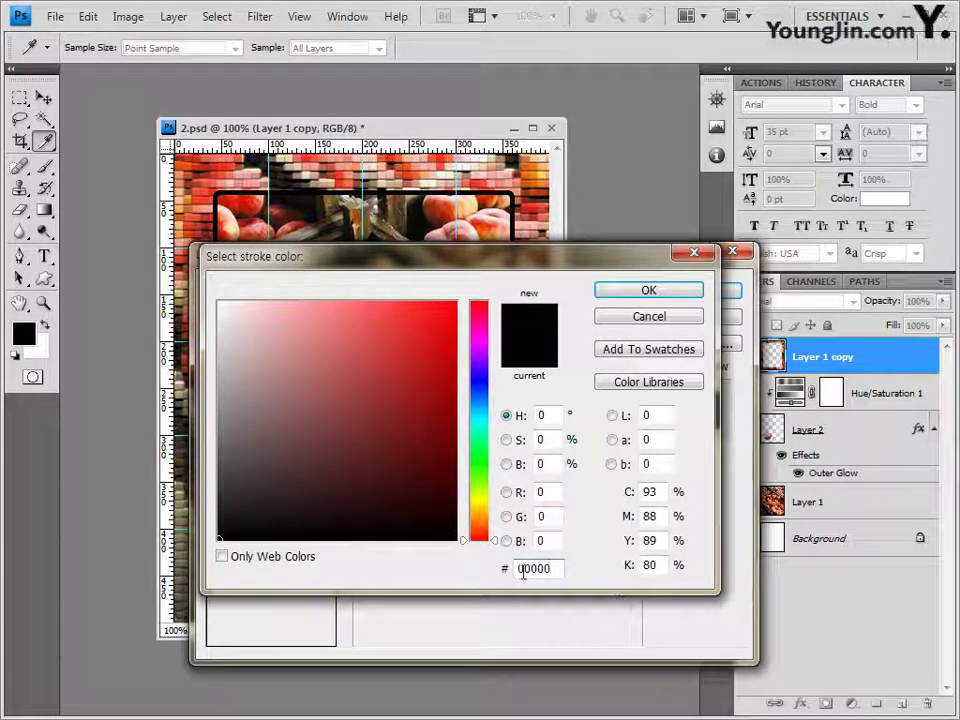
{"action": "left_click_drag", "start_coordinate": [522, 569], "coordinate": [530, 569]}
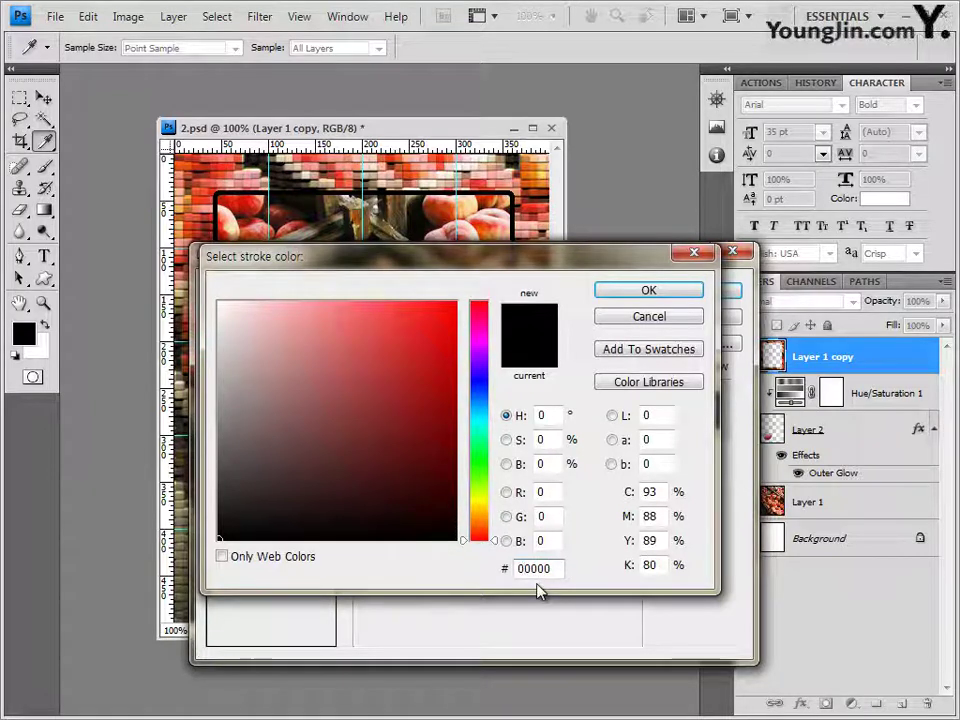
{"action": "type", "text": "c"}
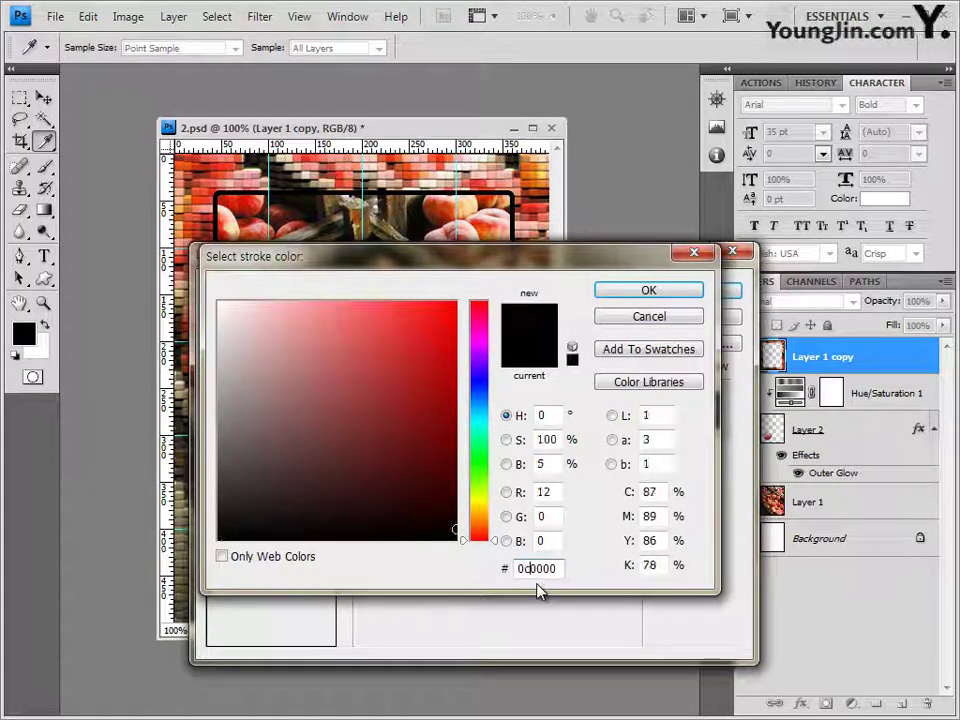
{"action": "left_click", "coordinate": [640, 291]}
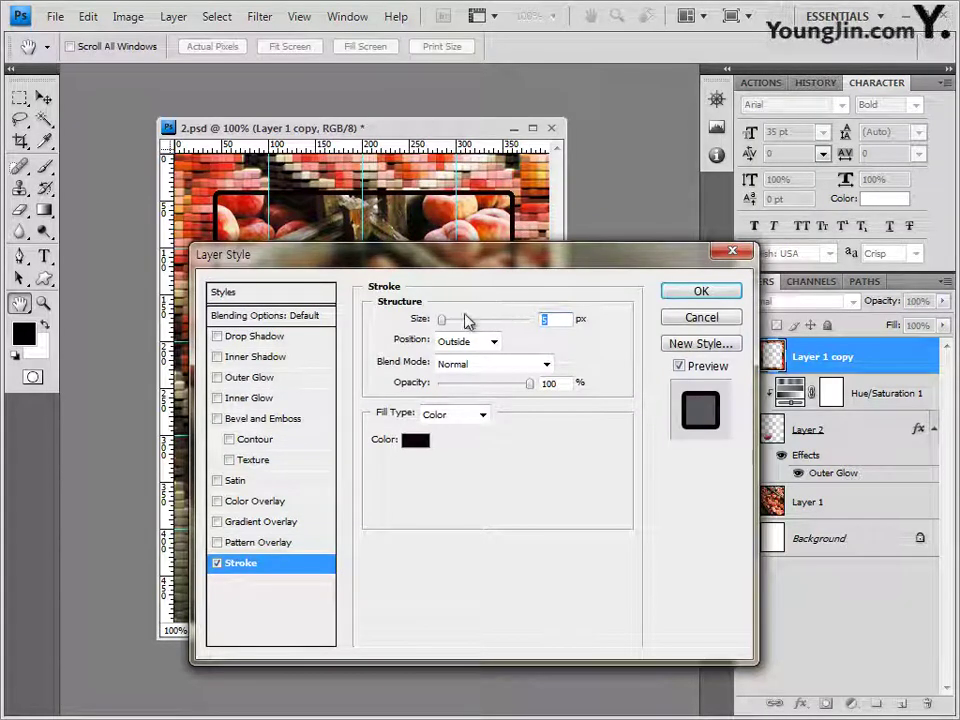
{"action": "left_click", "coordinate": [250, 338]}
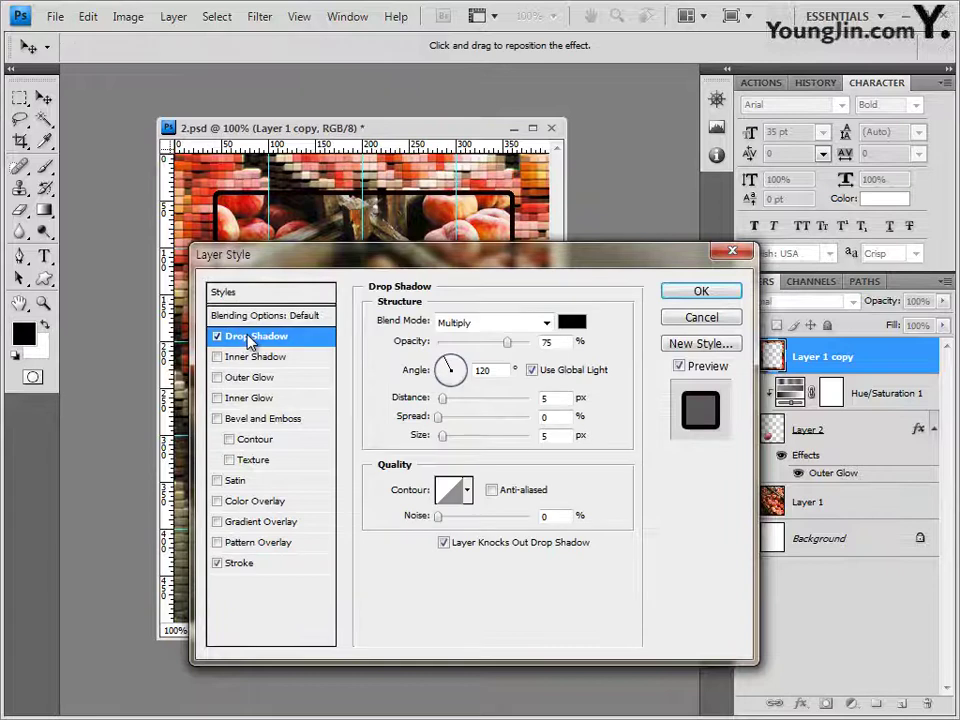
{"action": "left_click", "coordinate": [722, 294]}
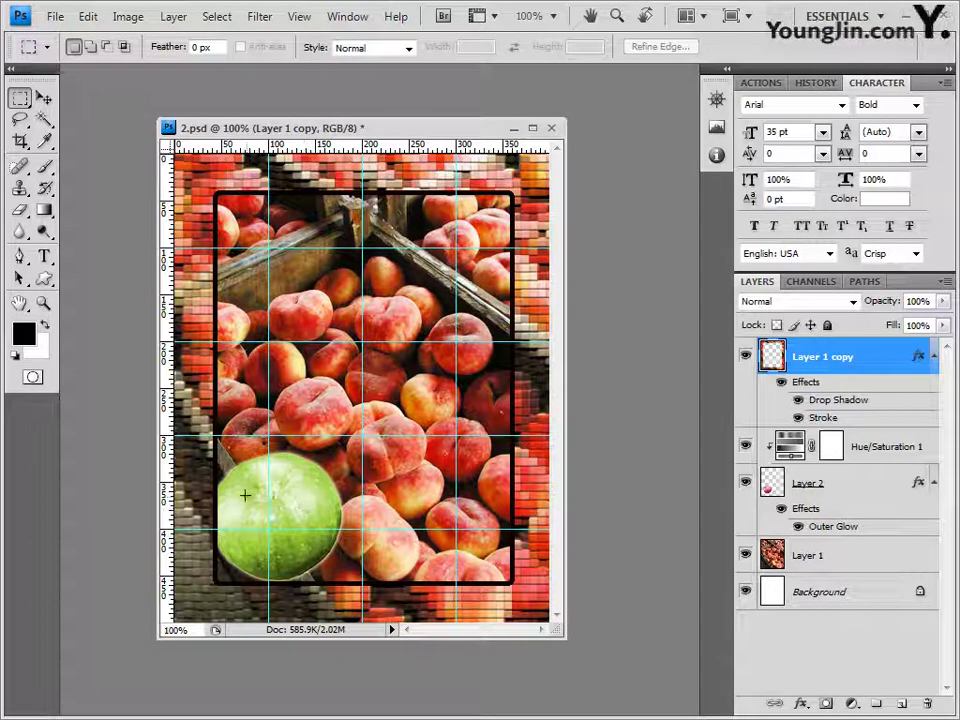
Narrow the apple on Layer 2 to 92.9% width from its left edge so it fits inside the frame opening
{"action": "left_click", "coordinate": [44, 98]}
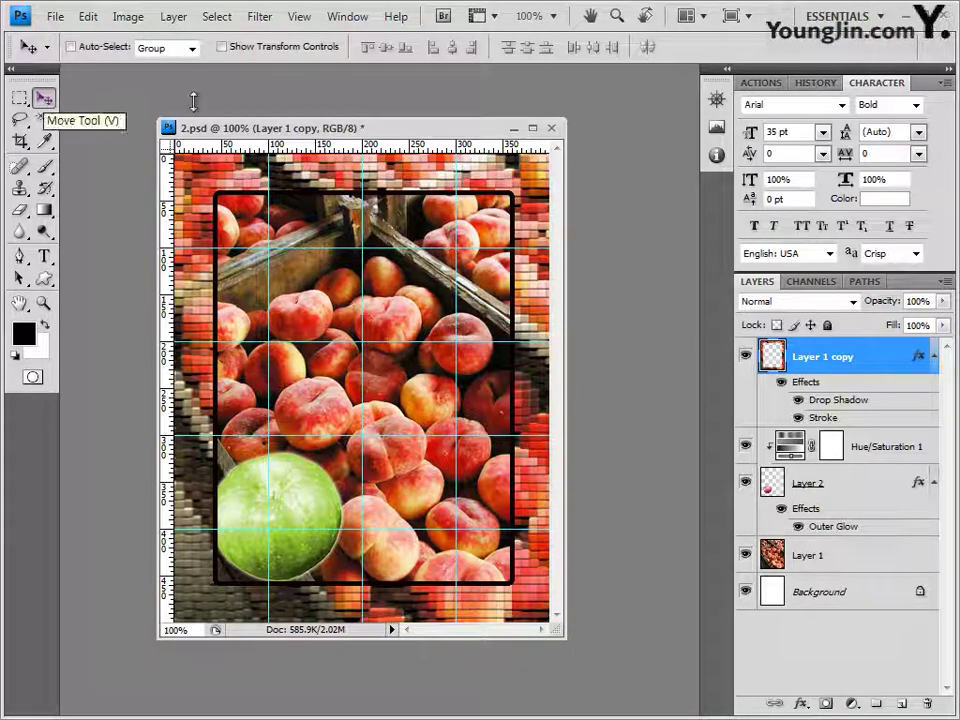
{"action": "left_click", "coordinate": [849, 490]}
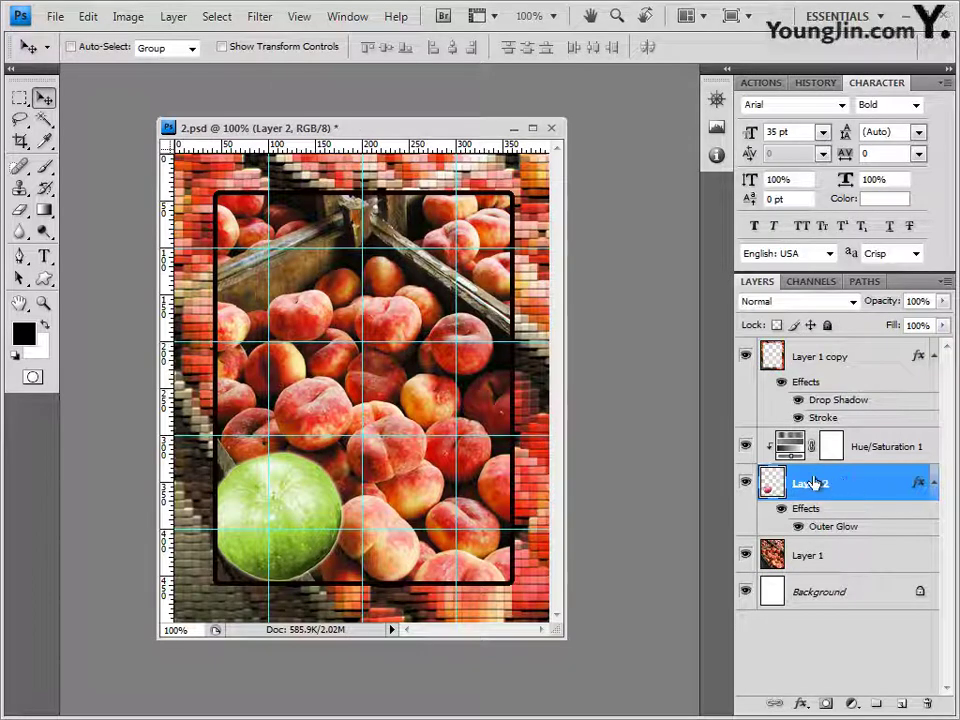
{"action": "key", "text": "ctrl+t"}
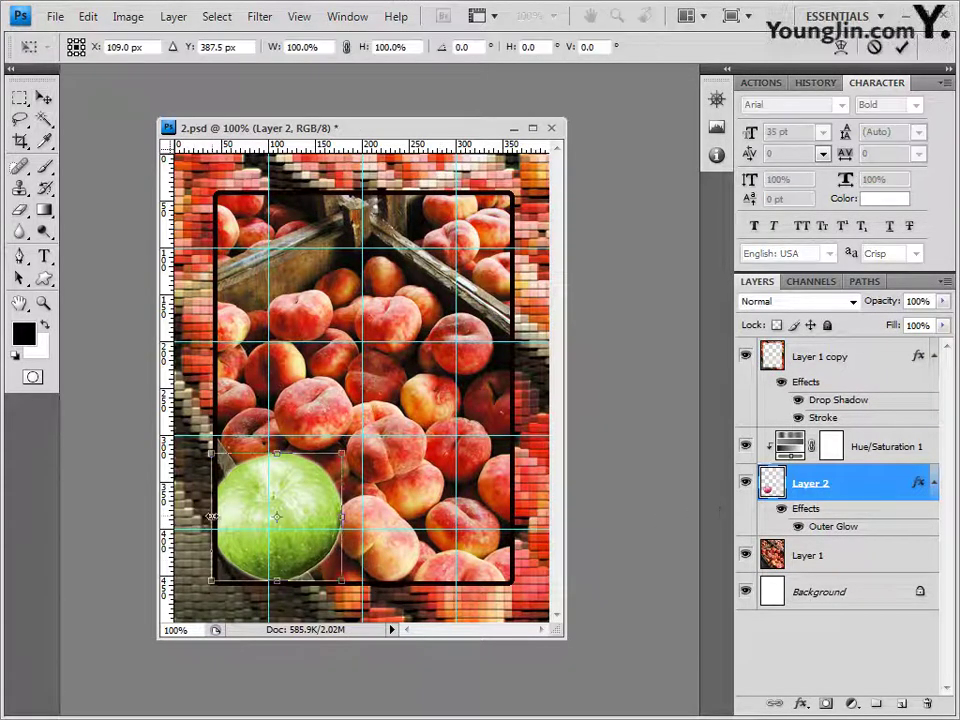
{"action": "left_click_drag", "start_coordinate": [211, 517], "coordinate": [220, 517]}
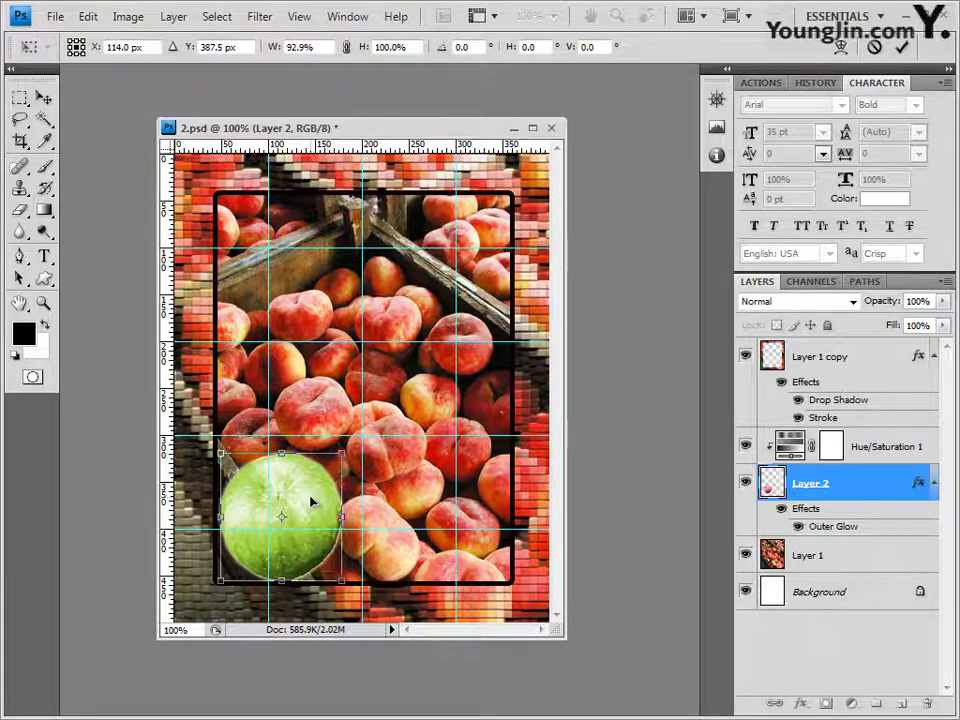
{"action": "key", "text": "Return"}
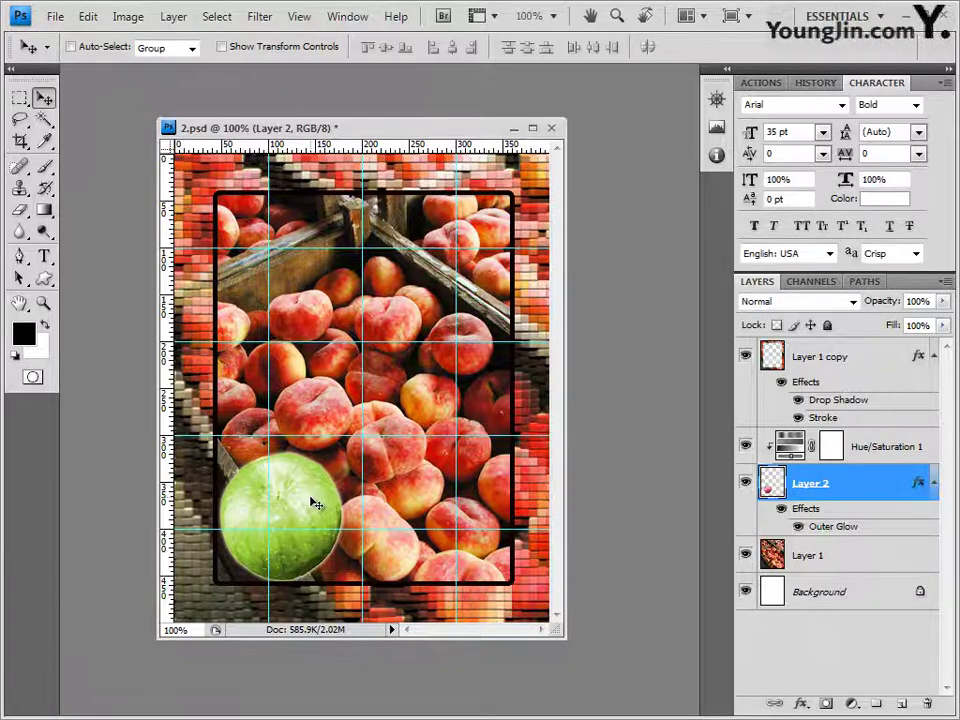
Make the patchwork frame layer active and open the grape photo 2급-4.JPG in its own floating window
{"action": "left_click", "coordinate": [845, 358]}
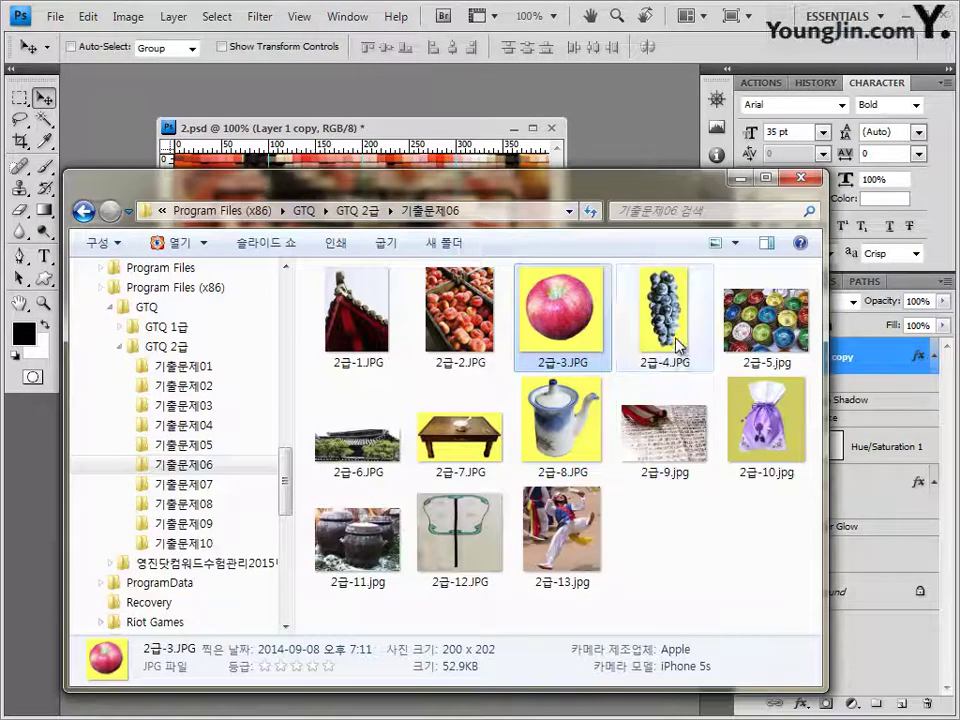
{"action": "left_click_drag", "start_coordinate": [670, 330], "coordinate": [628, 165]}
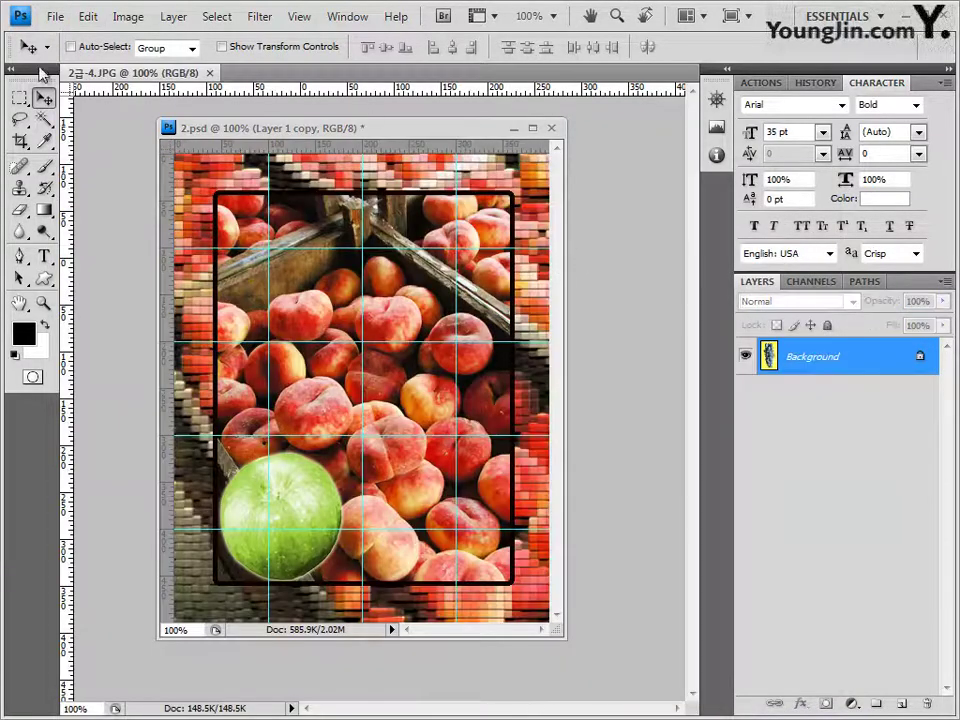
{"action": "left_click_drag", "start_coordinate": [138, 78], "coordinate": [133, 174]}
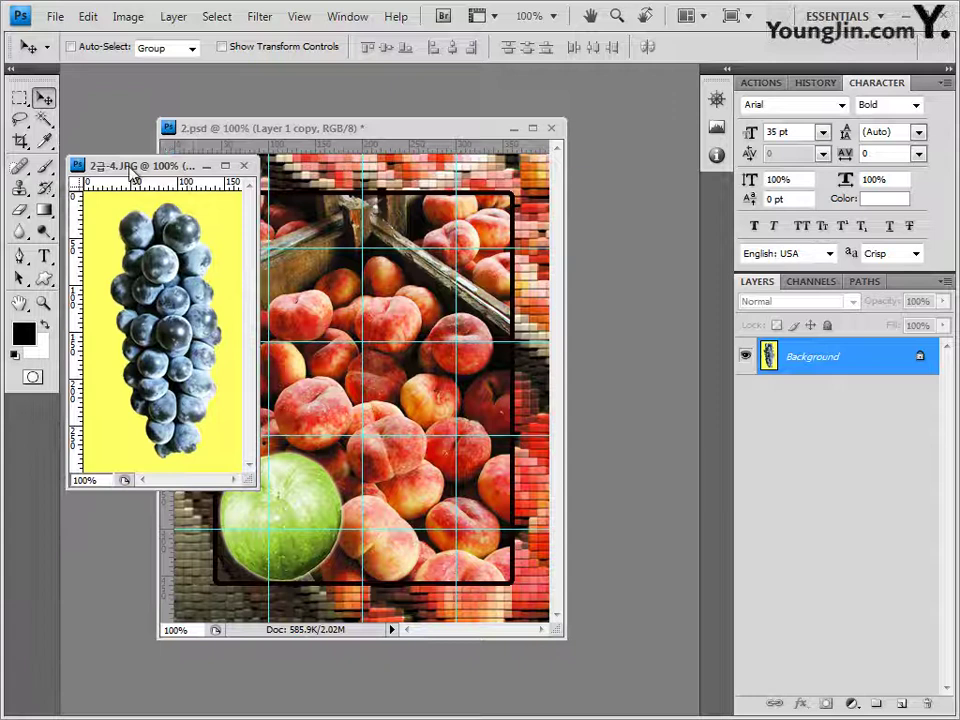
Select the grape bunch by picking its yellow background with the Magic Wand and inverting the selection
{"action": "left_click", "coordinate": [45, 120]}
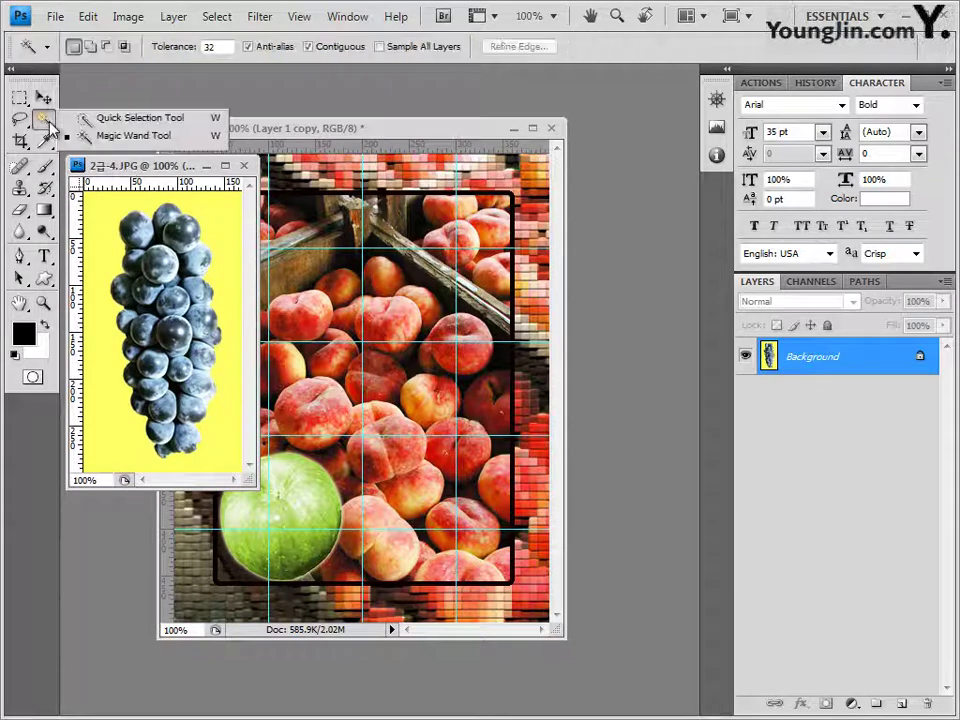
{"action": "left_click", "coordinate": [133, 137]}
{"action": "left_click", "coordinate": [99, 216]}
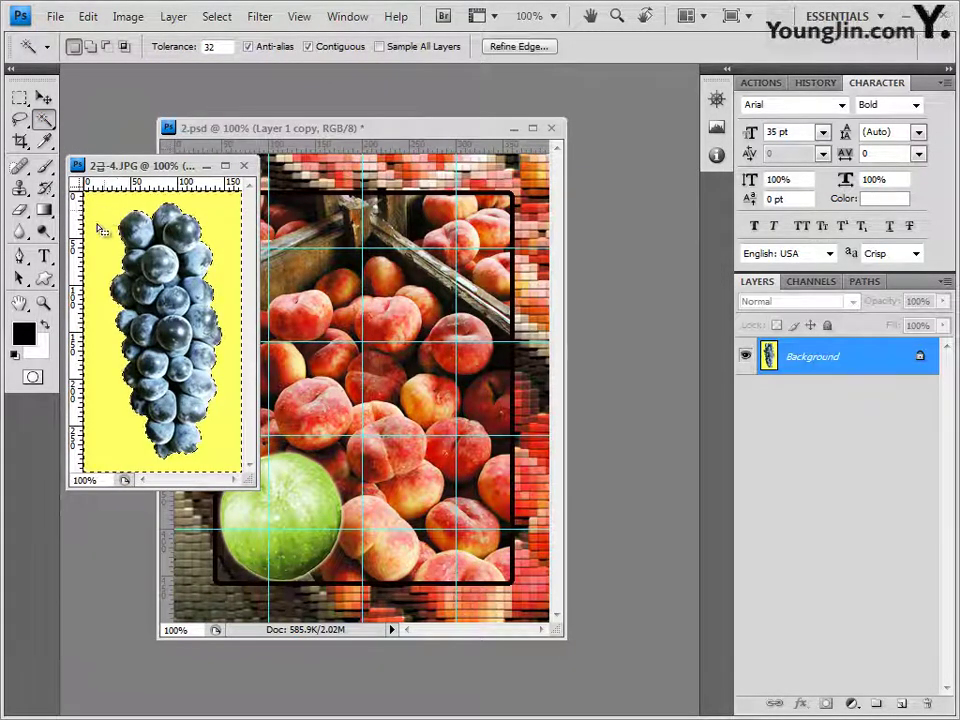
{"action": "left_click", "coordinate": [217, 16]}
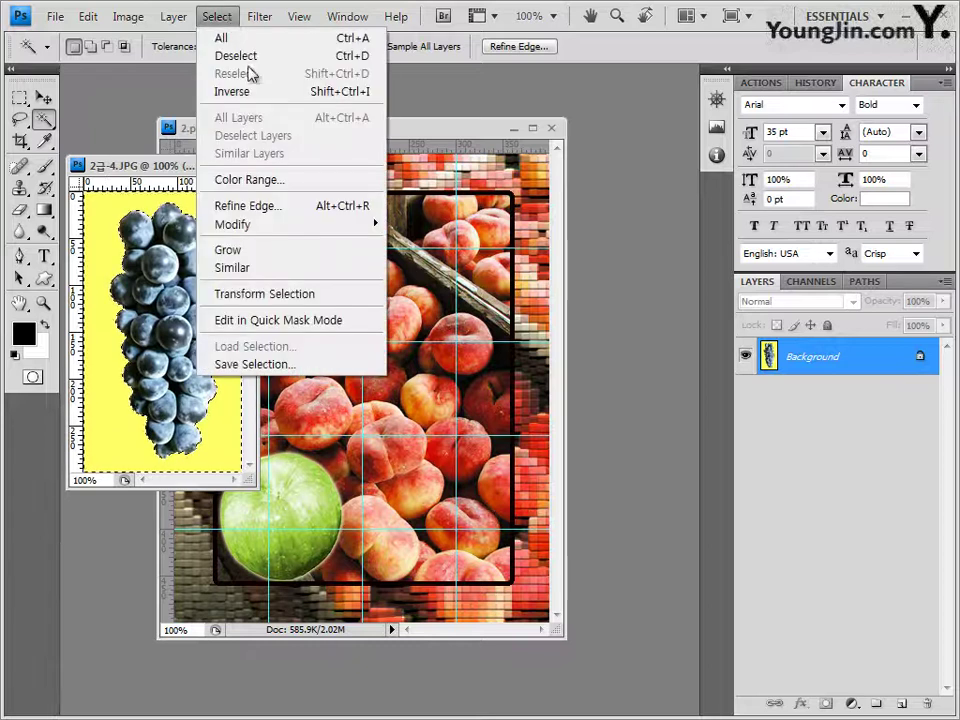
{"action": "left_click", "coordinate": [255, 92]}
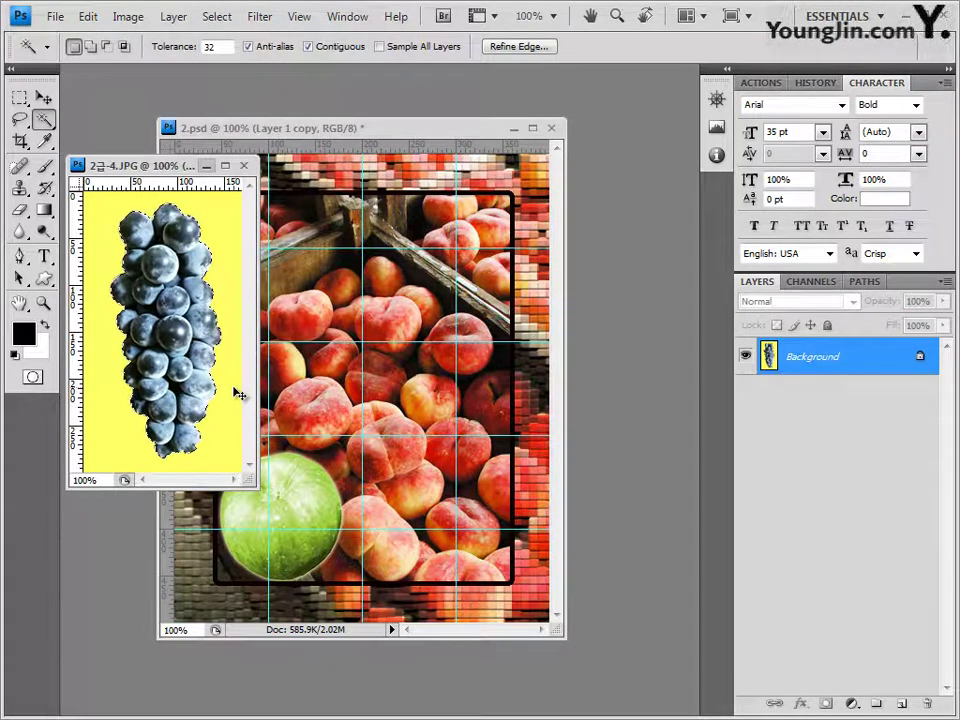
Copy the selected grapes, close their source image, paste them into 2.psd and move them to the picture's lower right
{"action": "left_click", "coordinate": [246, 166]}
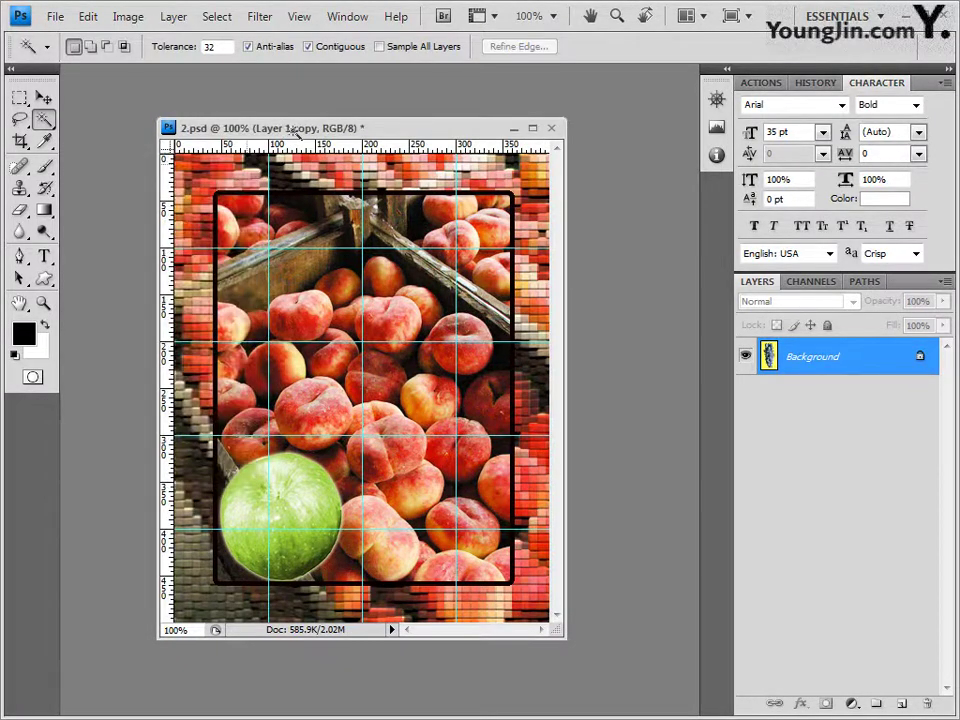
{"action": "key", "text": "ctrl+v"}
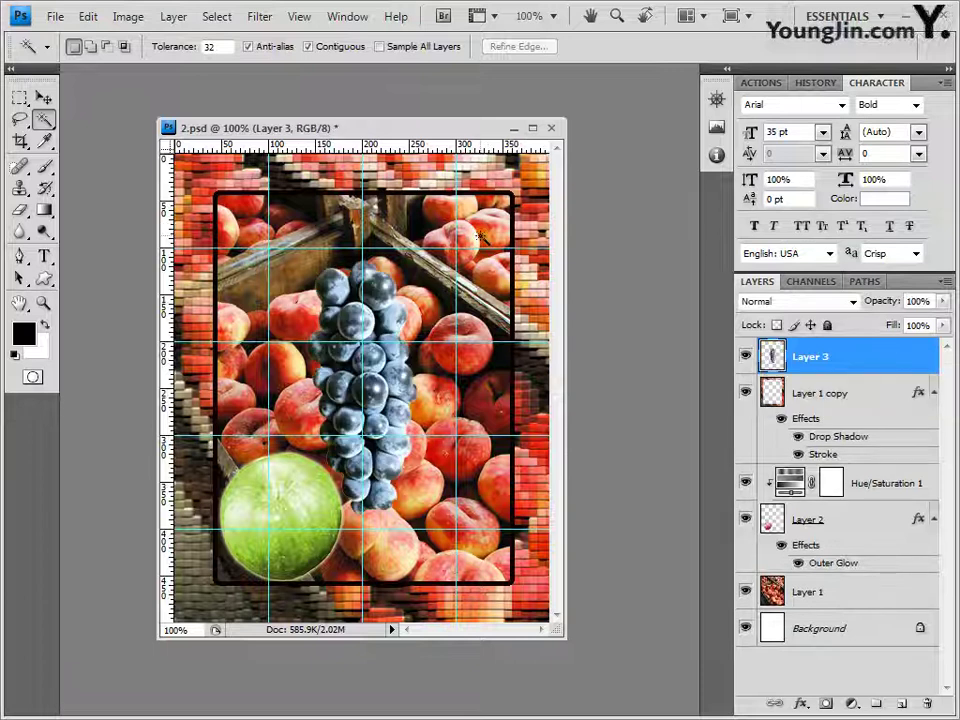
{"action": "left_click", "coordinate": [45, 97]}
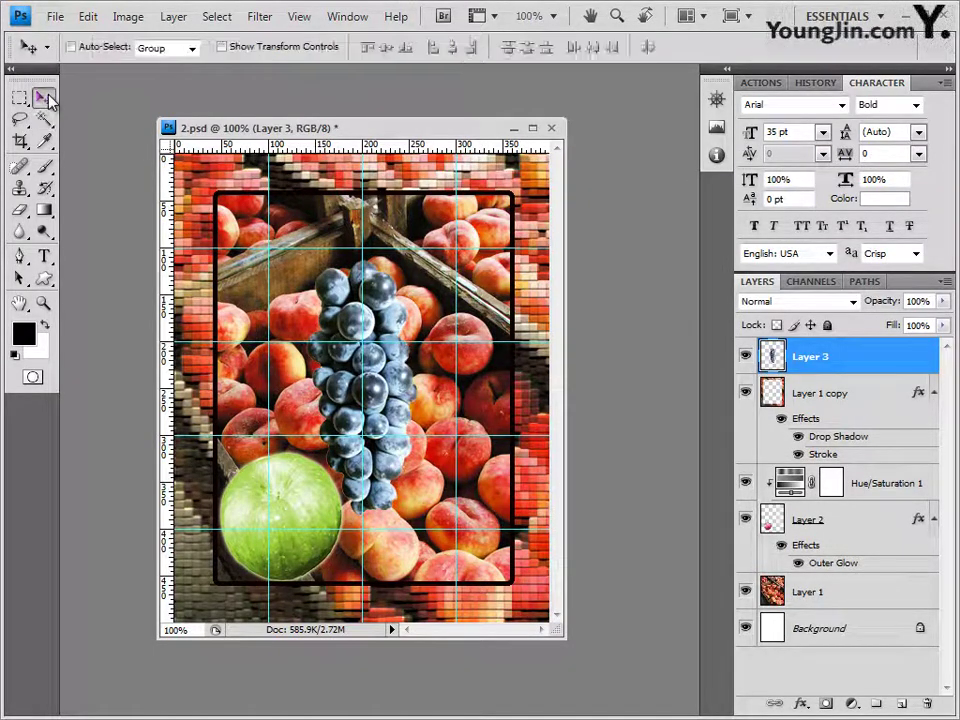
{"action": "left_click_drag", "start_coordinate": [392, 398], "coordinate": [519, 486]}
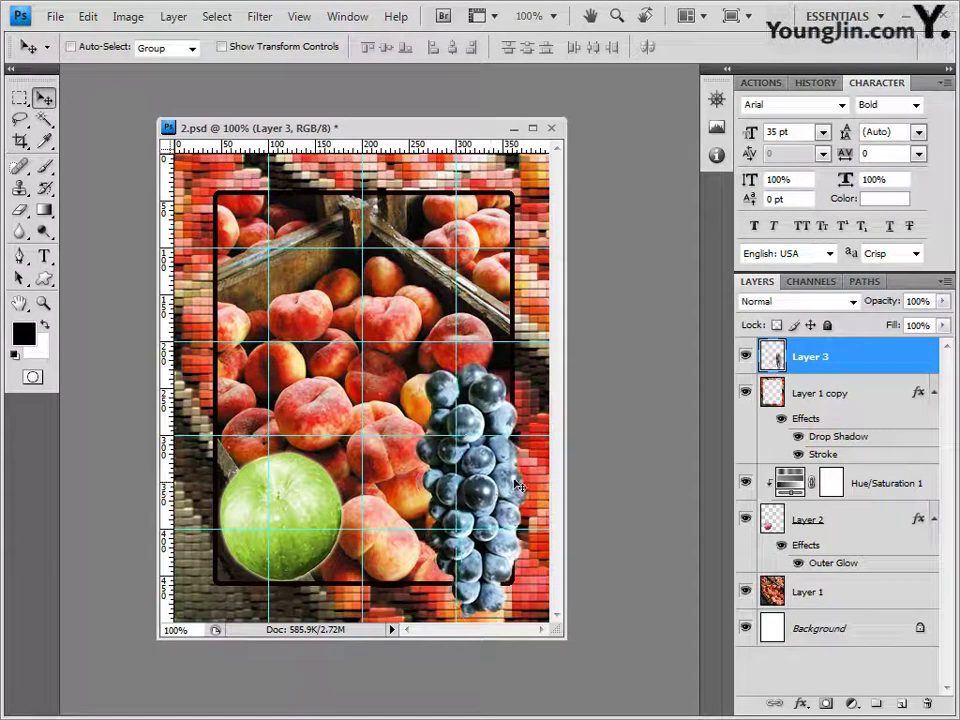
Scale the grapes to 75% width and 84.7% height and centre them at X 338 px, Y 377 px
{"action": "key", "text": "ctrl+t"}
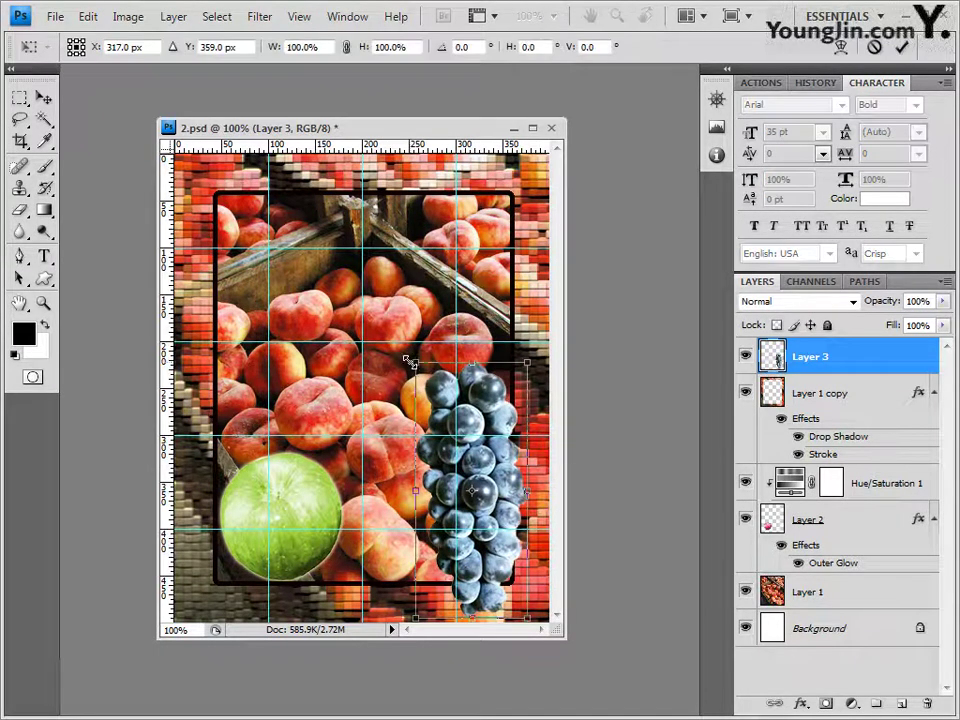
{"action": "left_click_drag", "start_coordinate": [407, 358], "coordinate": [435, 391]}
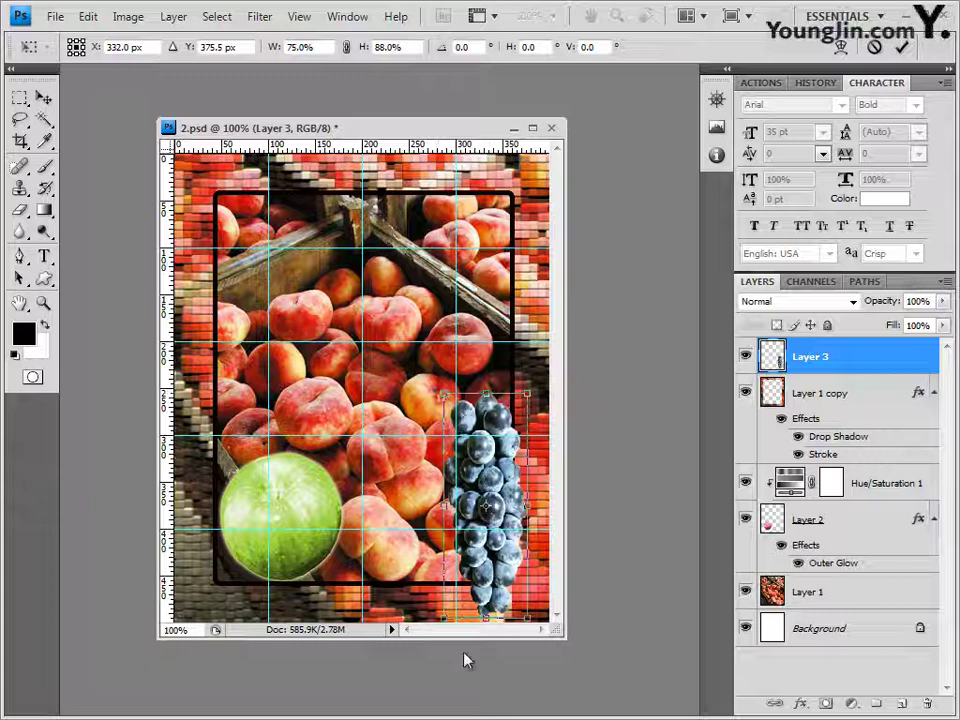
{"action": "left_click_drag", "start_coordinate": [486, 615], "coordinate": [489, 608]}
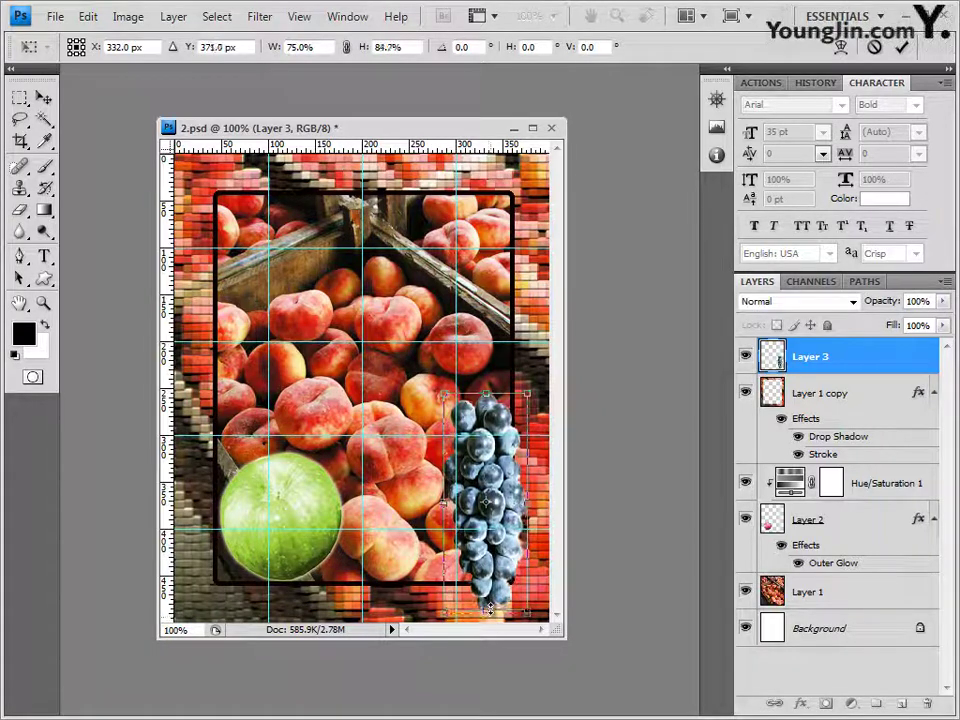
{"action": "left_click_drag", "start_coordinate": [457, 461], "coordinate": [463, 467]}
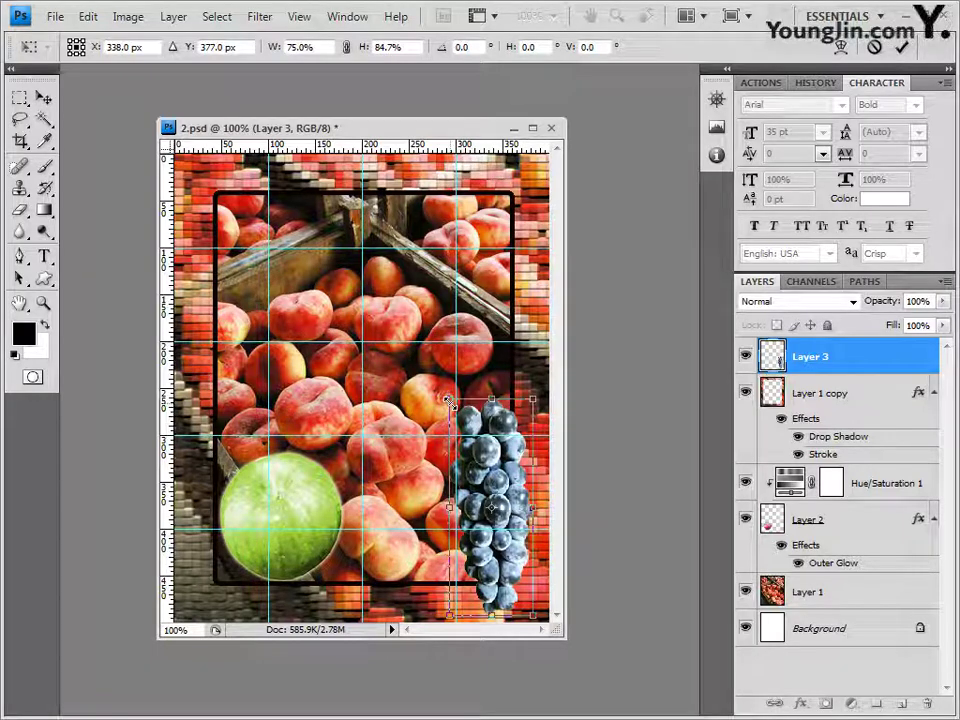
{"action": "key", "text": "Return"}
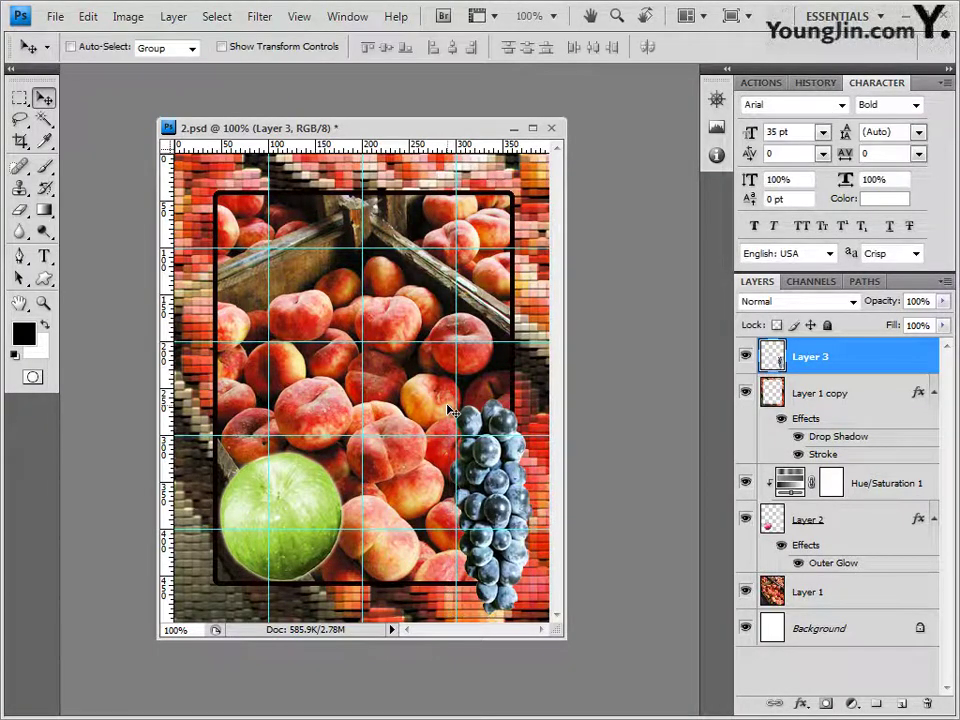
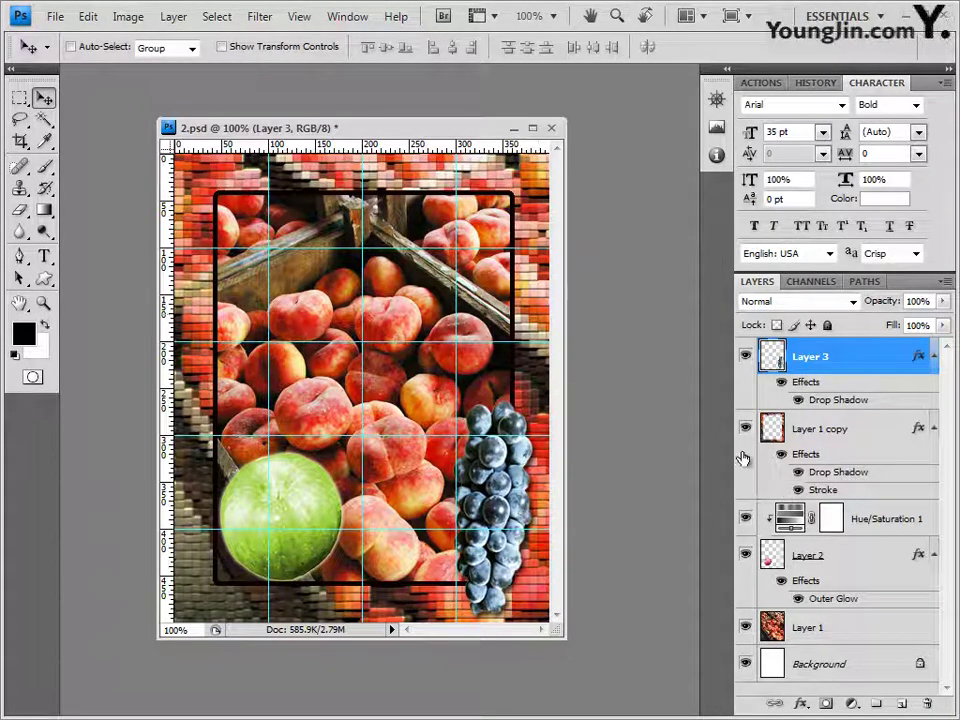
Set the patchwork frame layer's drop shadow to a distance of 11 px and a size of 9 px
{"action": "left_click", "coordinate": [820, 430]}
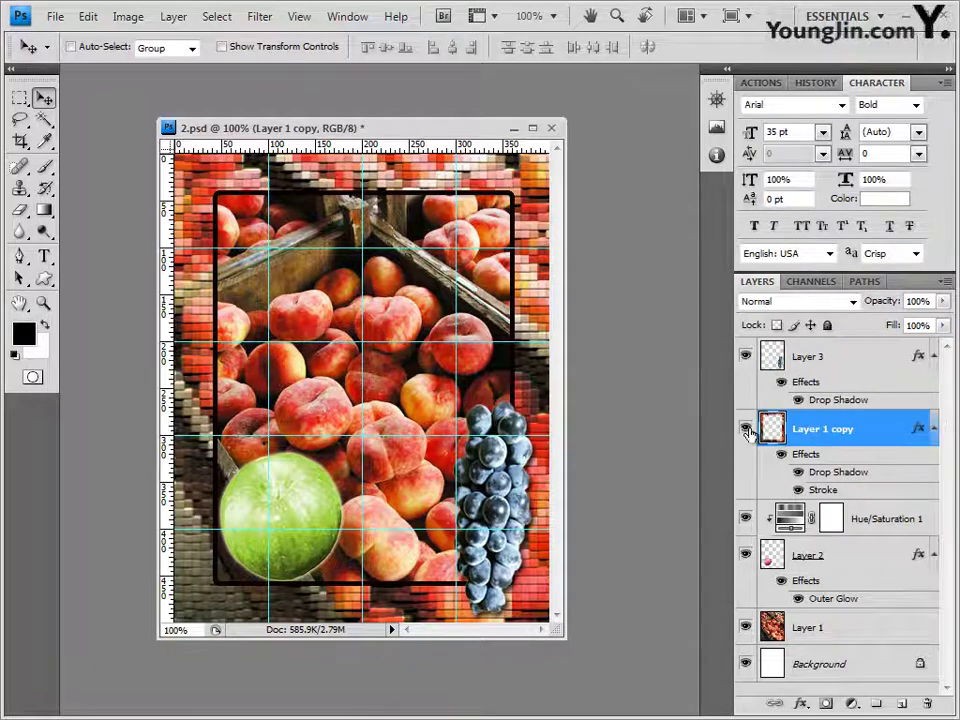
{"action": "double_click", "coordinate": [840, 478]}
{"action": "left_click_drag", "start_coordinate": [555, 262], "coordinate": [779, 152]}
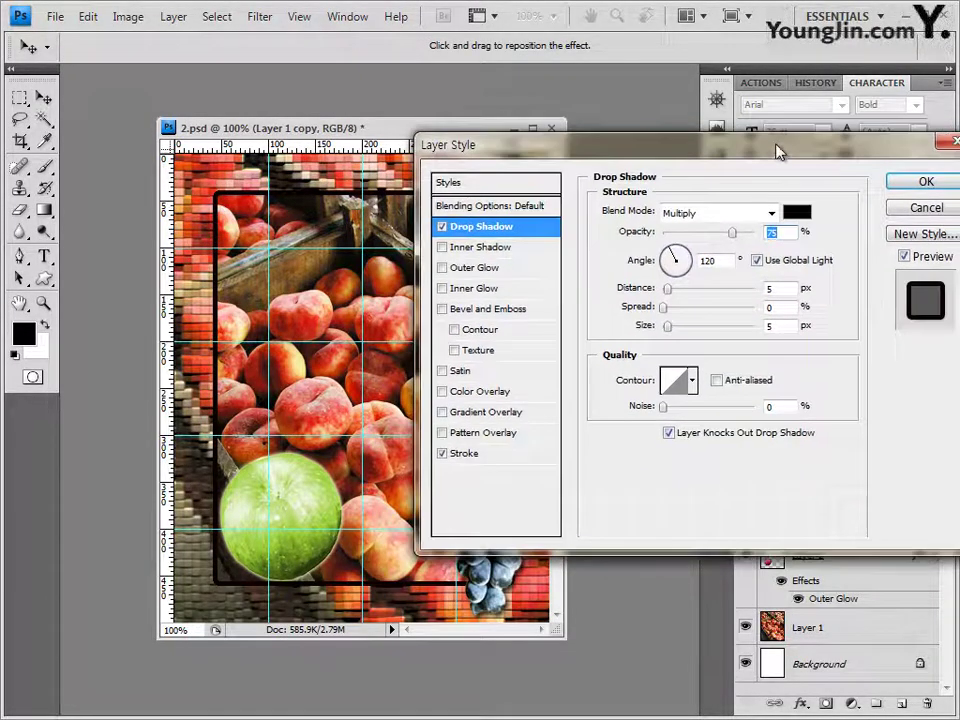
{"action": "left_click_drag", "start_coordinate": [672, 292], "coordinate": [671, 332]}
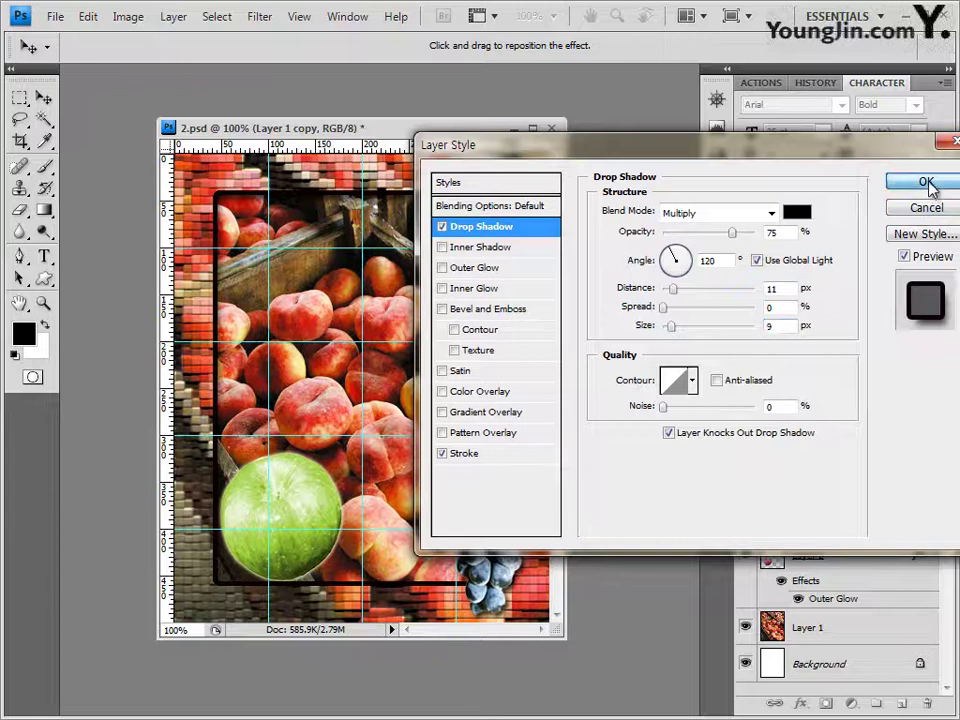
{"action": "left_click", "coordinate": [926, 183]}
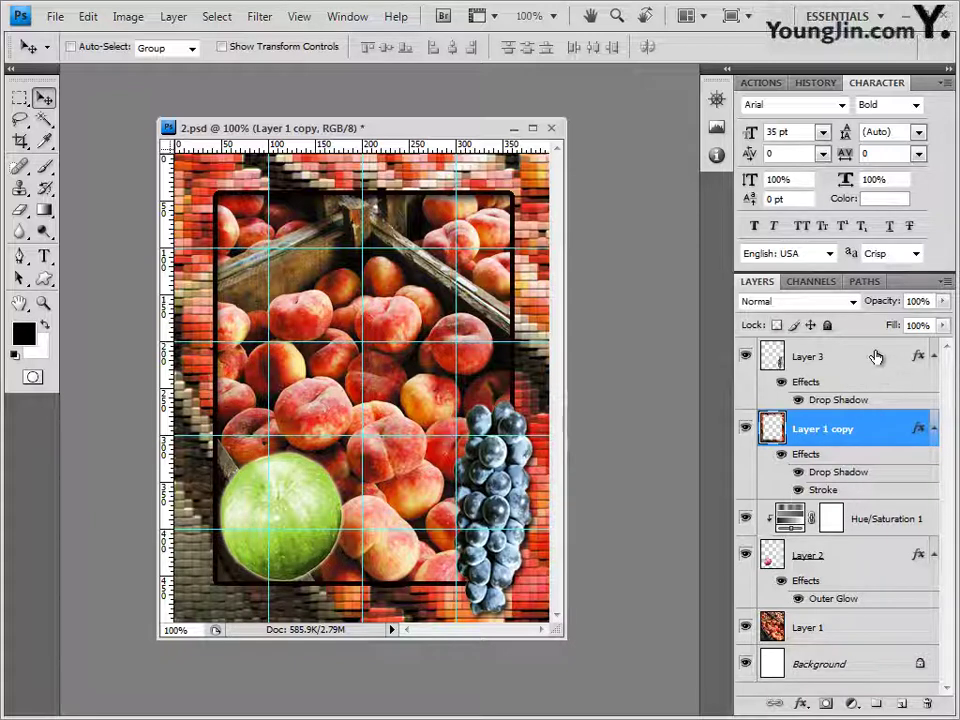
Start a horizontal text line above the grapes layer, over the upper-left wooden board, using the 궁서 font at 30 pt
{"action": "left_click", "coordinate": [838, 358]}
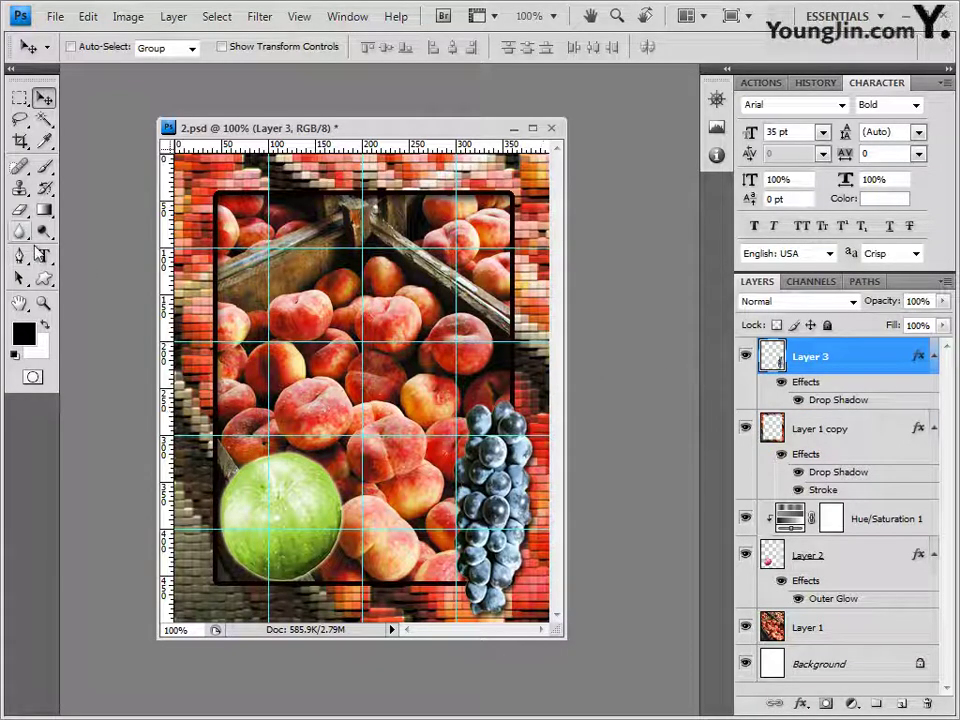
{"action": "left_click", "coordinate": [45, 257]}
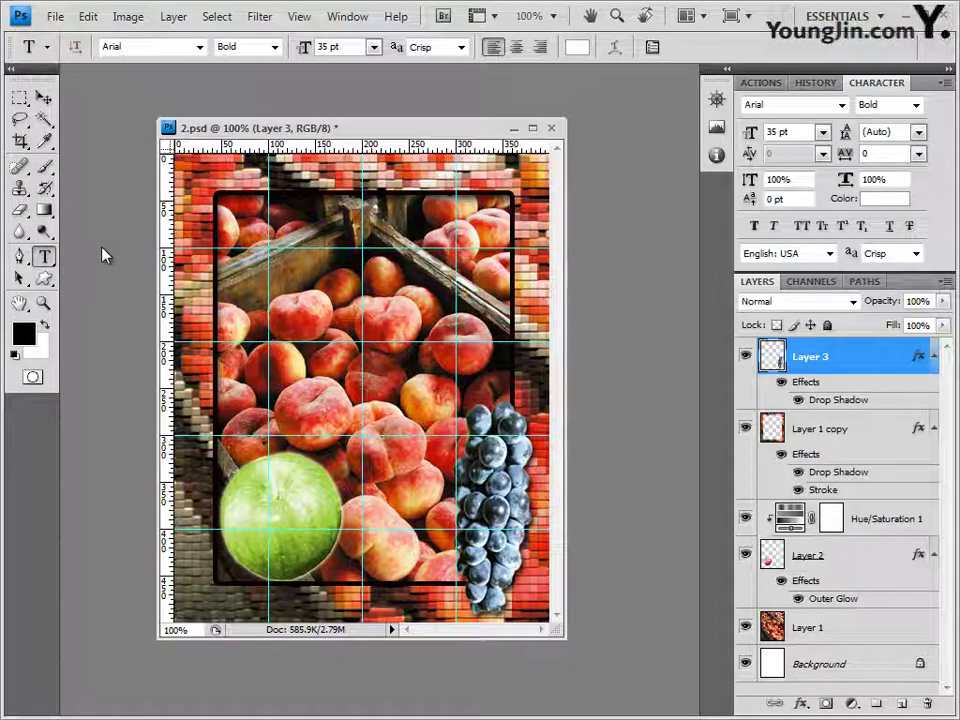
{"action": "left_click", "coordinate": [270, 277]}
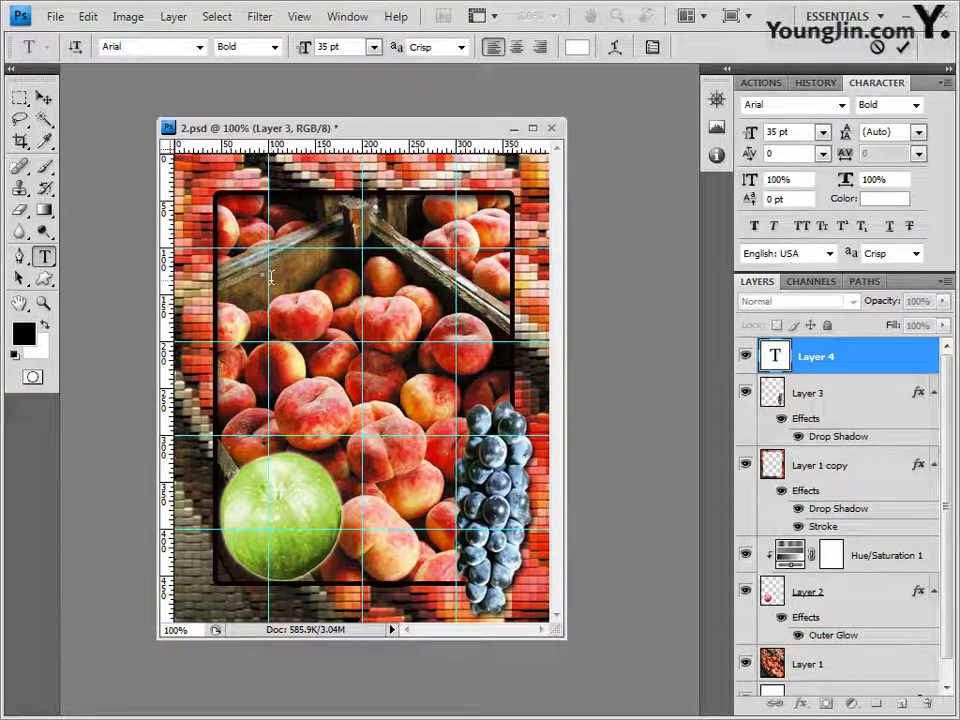
{"action": "left_click", "coordinate": [200, 48]}
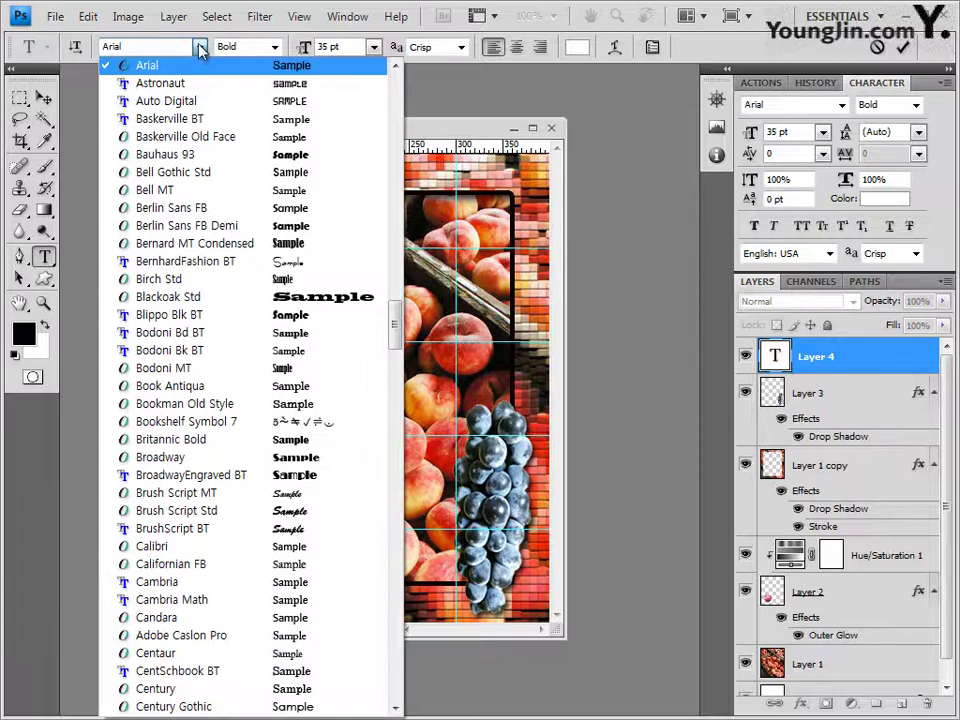
{"action": "left_click_drag", "start_coordinate": [396, 317], "coordinate": [393, 118]}
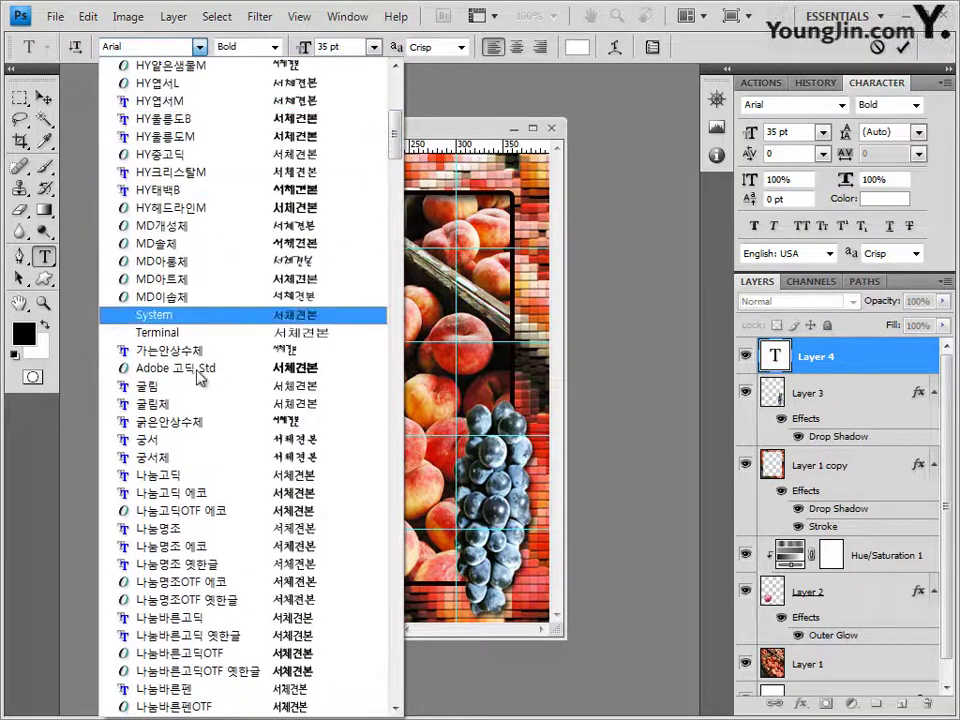
{"action": "left_click", "coordinate": [197, 440]}
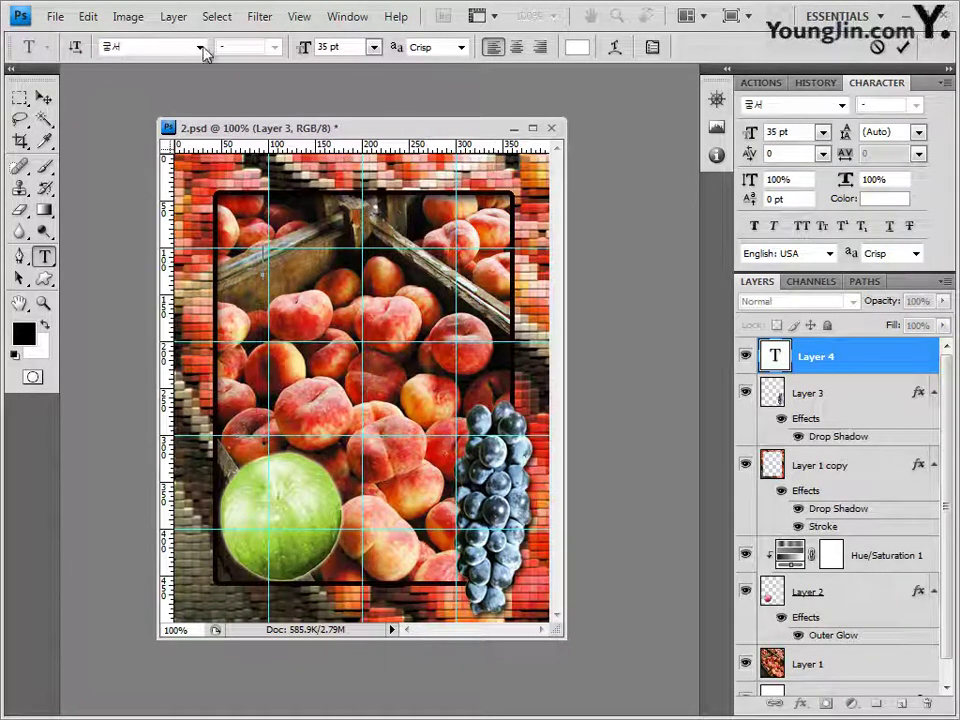
{"action": "key", "text": "Tab"}
{"action": "type", "text": "3"}
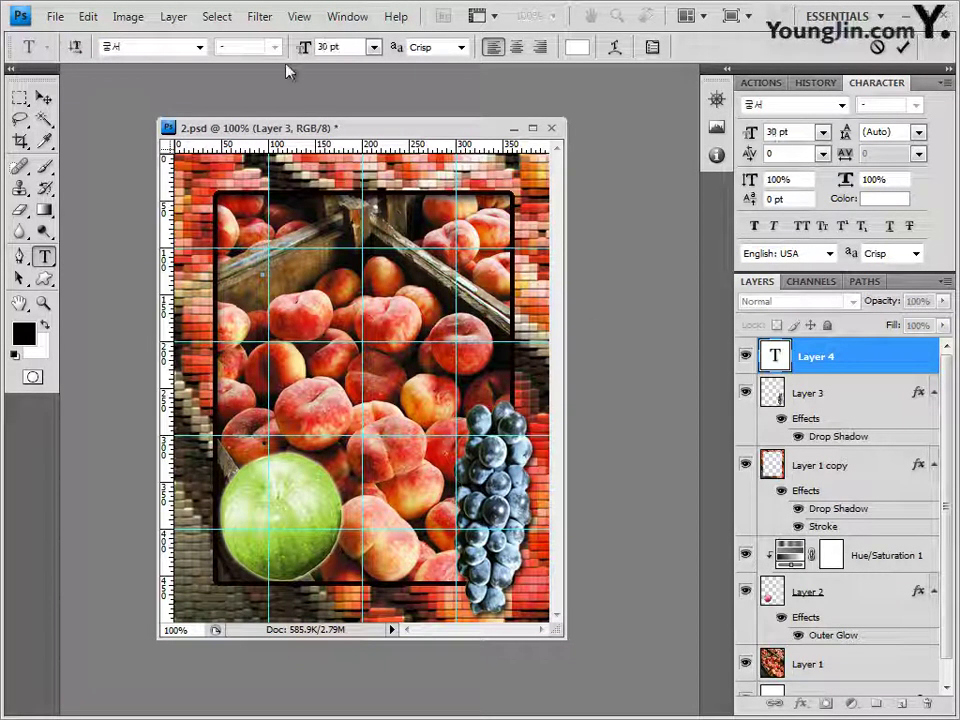
Set the text colour to #99ff66 and enter the title "즐거운 시장 구경"
{"action": "left_click", "coordinate": [577, 47]}
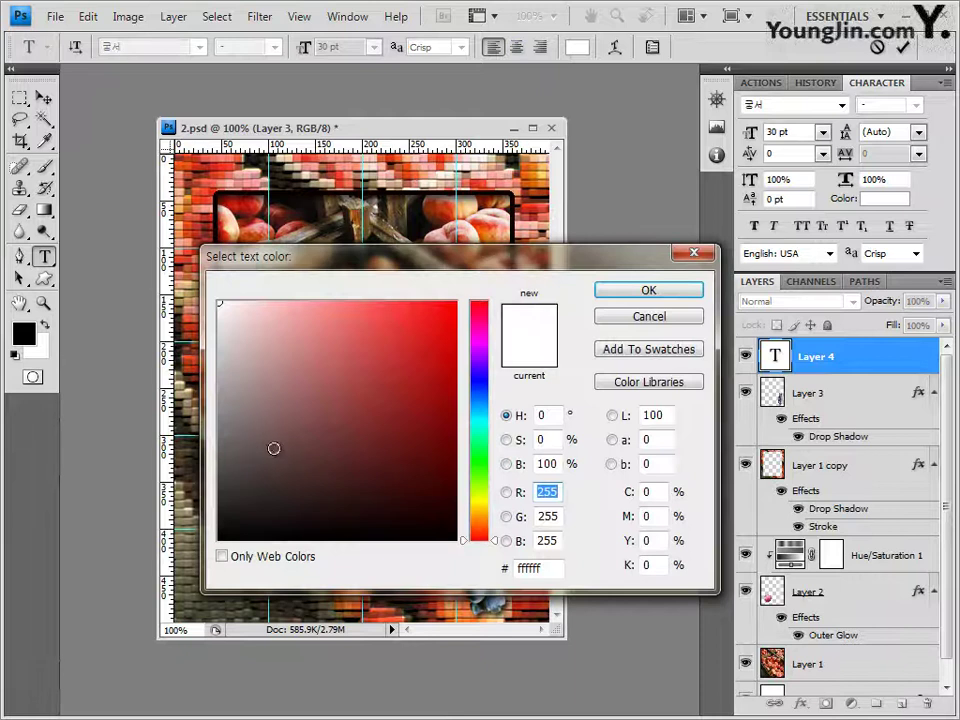
{"action": "left_click", "coordinate": [545, 569]}
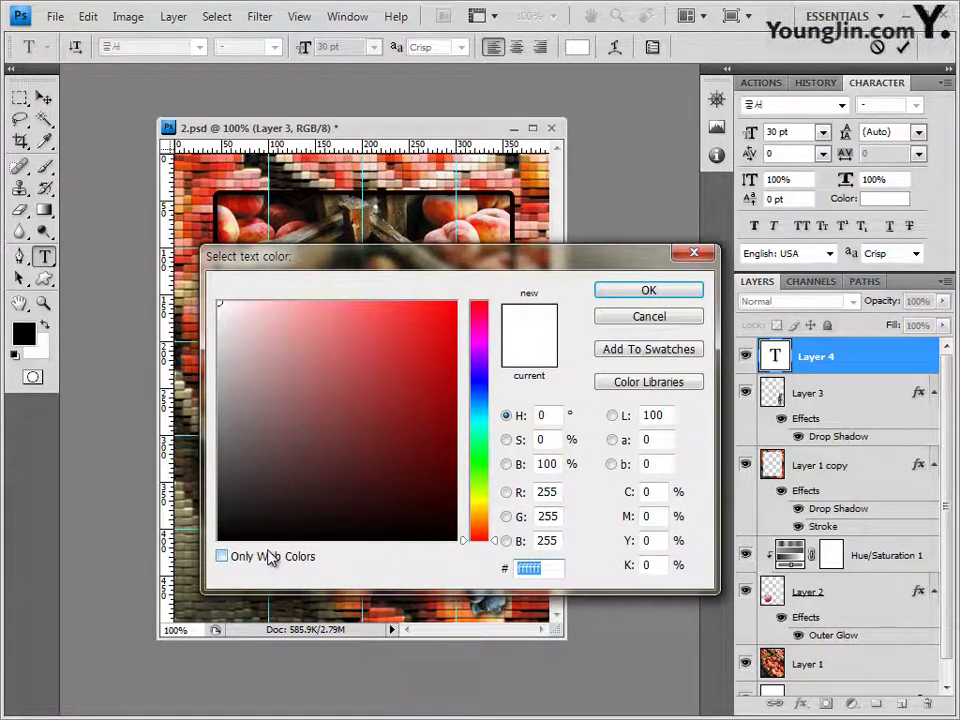
{"action": "type", "text": "99ff"}
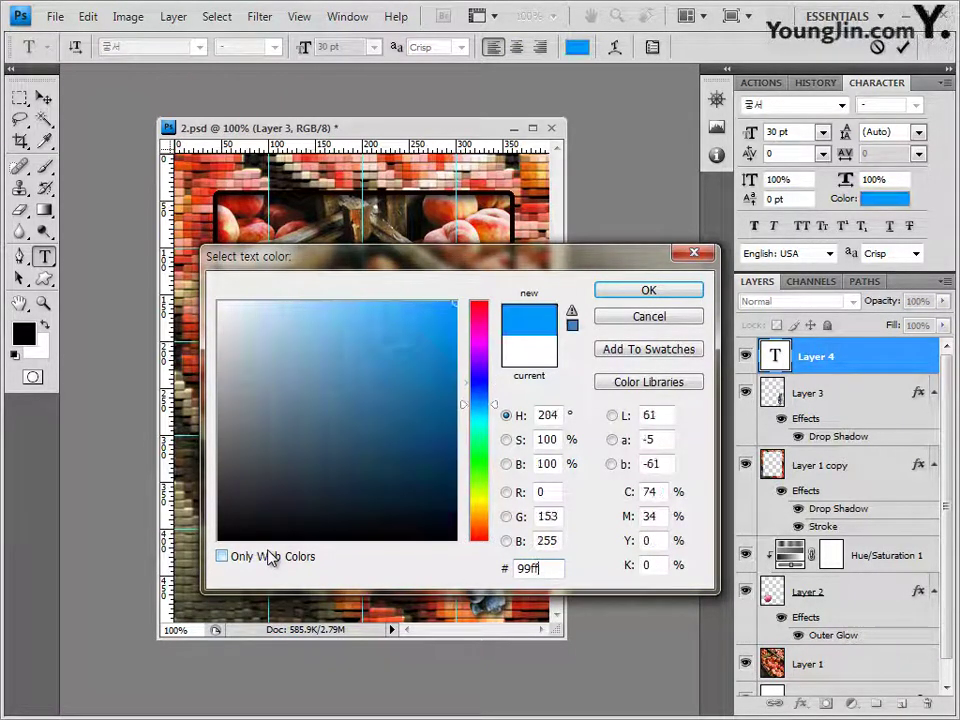
{"action": "type", "text": "66"}
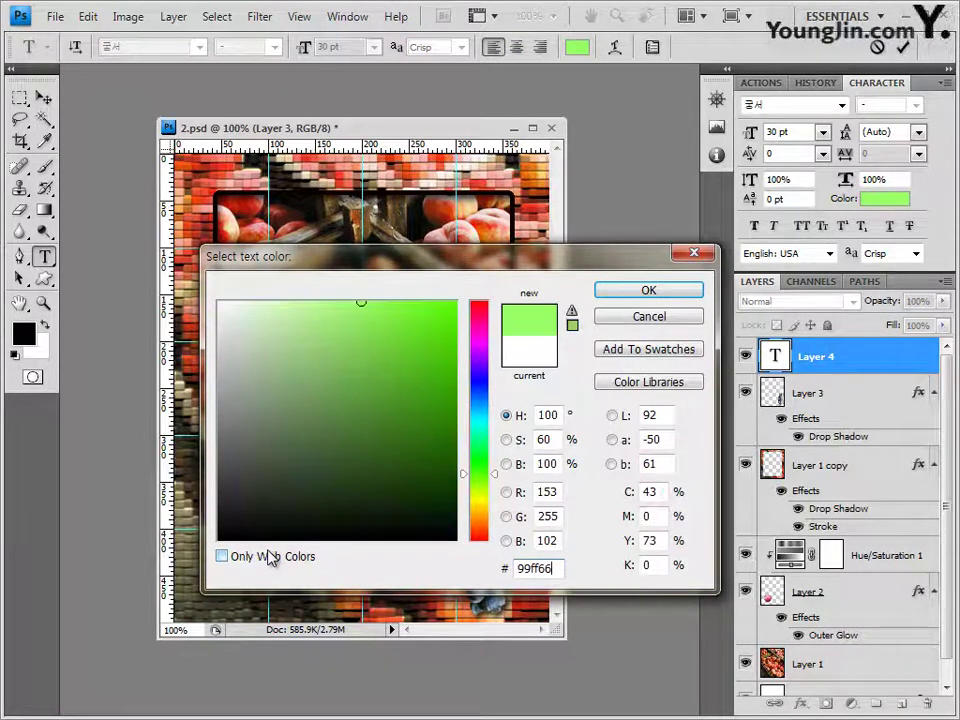
{"action": "left_click", "coordinate": [672, 293]}
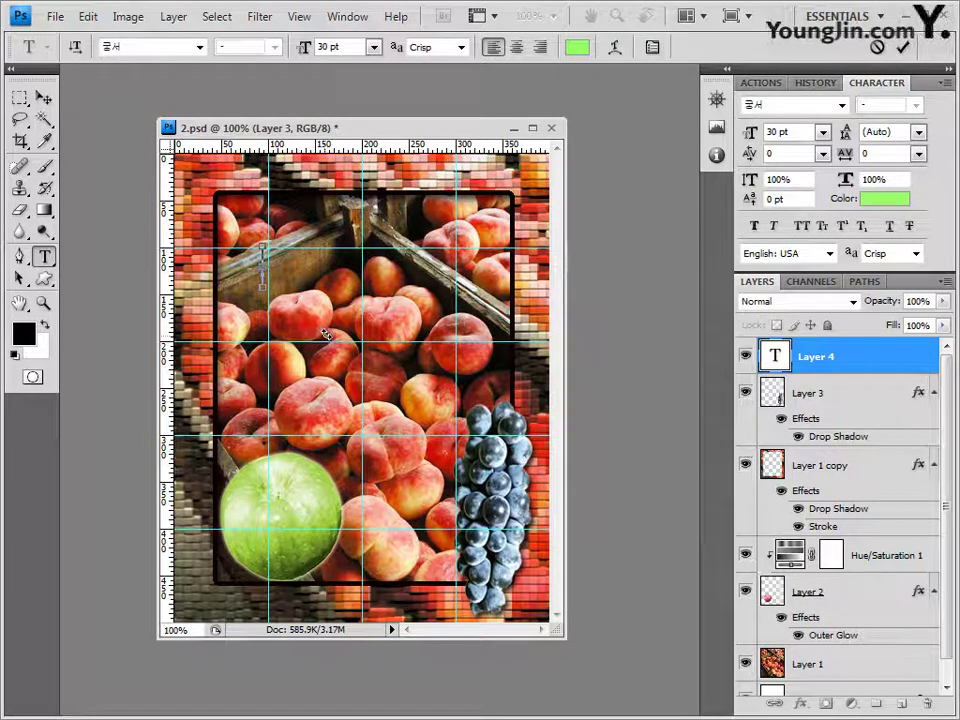
{"action": "type", "text": "즐거운 시장 구경"}
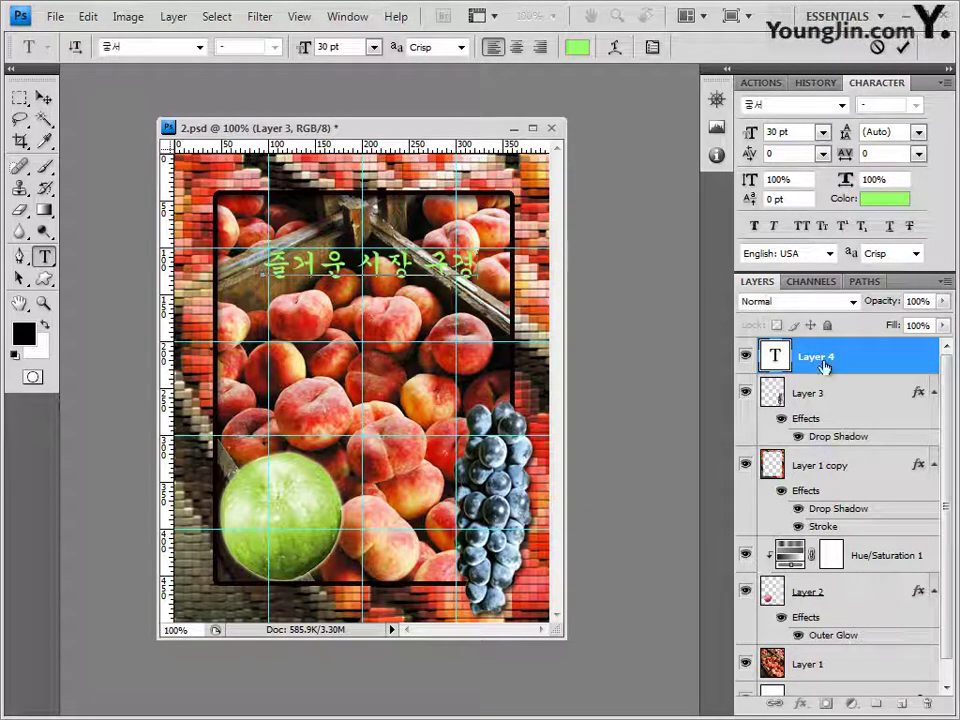
{"action": "left_click", "coordinate": [858, 363]}
Give the title text a 2 px outside stroke in #003333 and a drop shadow with the default settings
{"action": "left_click", "coordinate": [800, 703]}
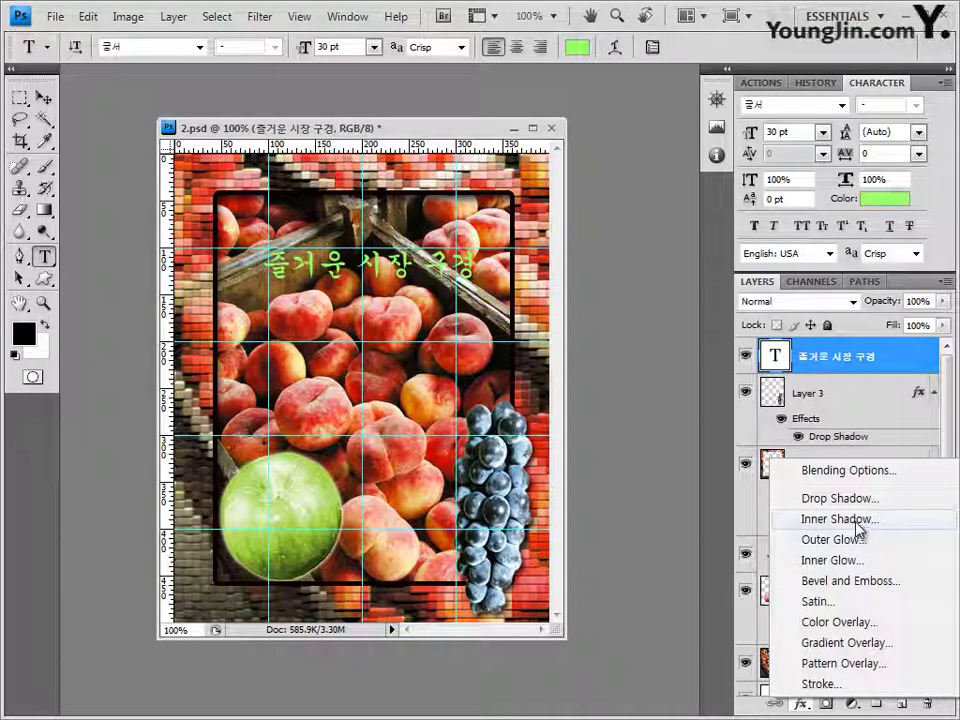
{"action": "left_click", "coordinate": [821, 684]}
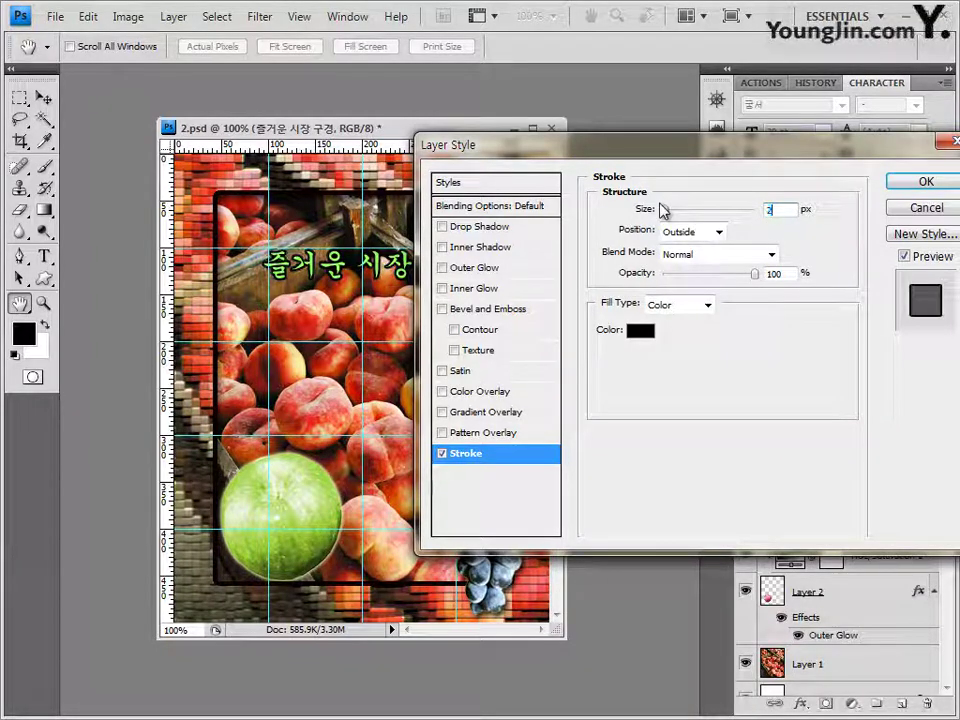
{"action": "left_click", "coordinate": [640, 333]}
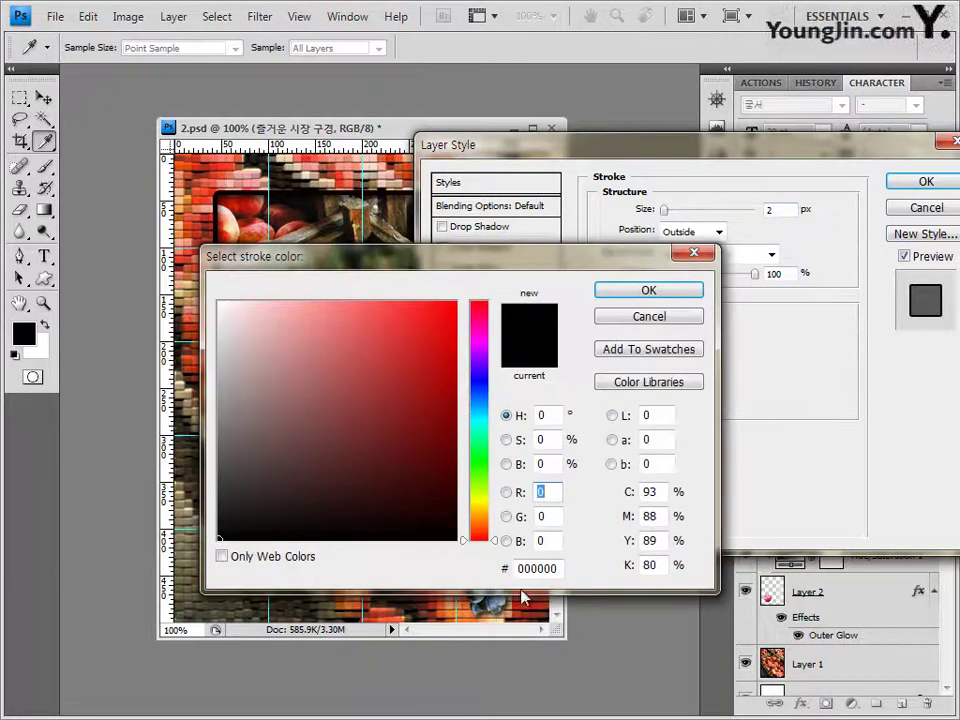
{"action": "type", "text": "003333"}
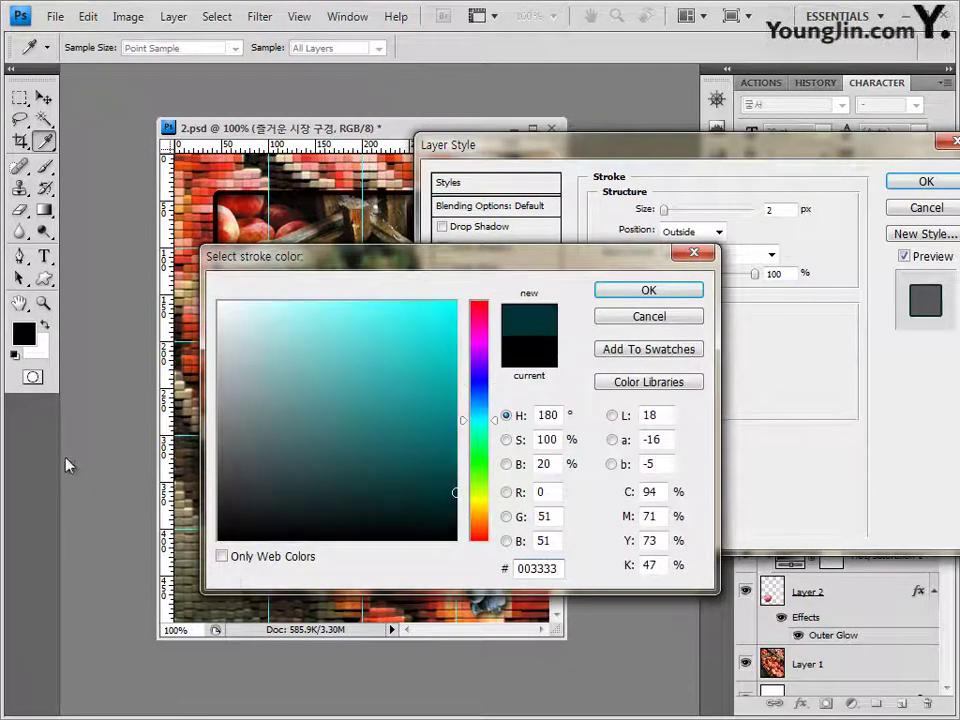
{"action": "left_click", "coordinate": [650, 291]}
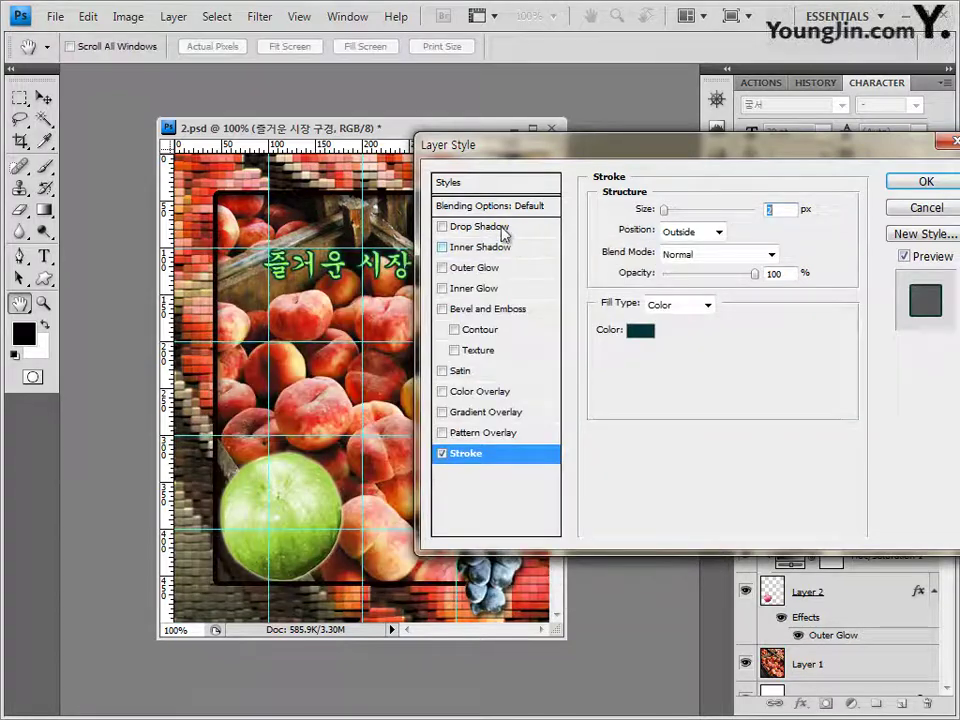
{"action": "left_click", "coordinate": [503, 233]}
{"action": "left_click_drag", "start_coordinate": [574, 150], "coordinate": [489, 150]}
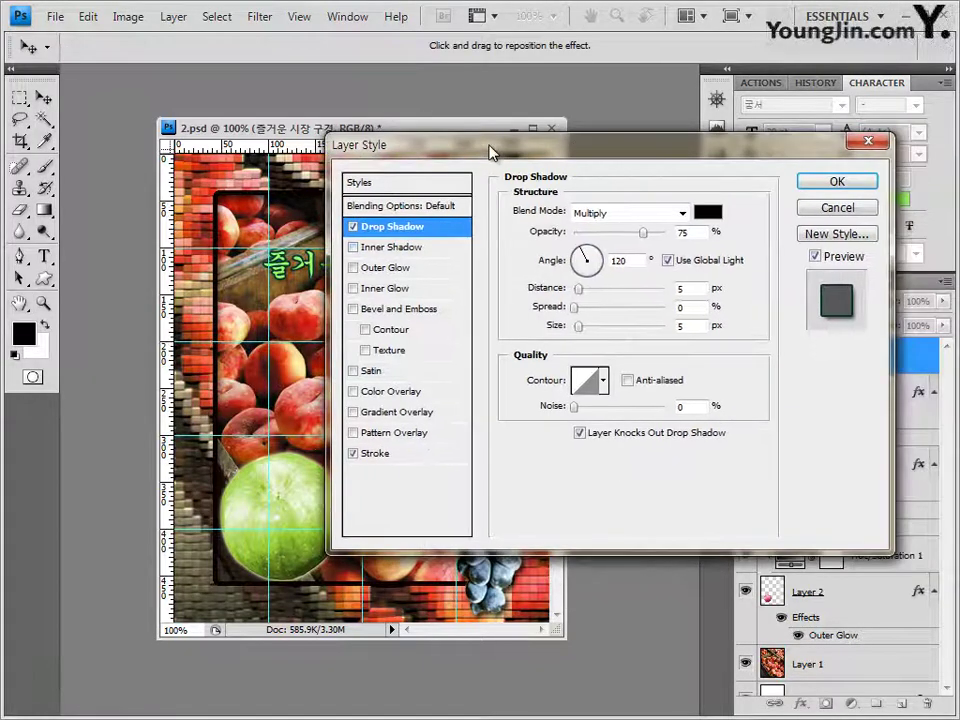
{"action": "left_click", "coordinate": [837, 182]}
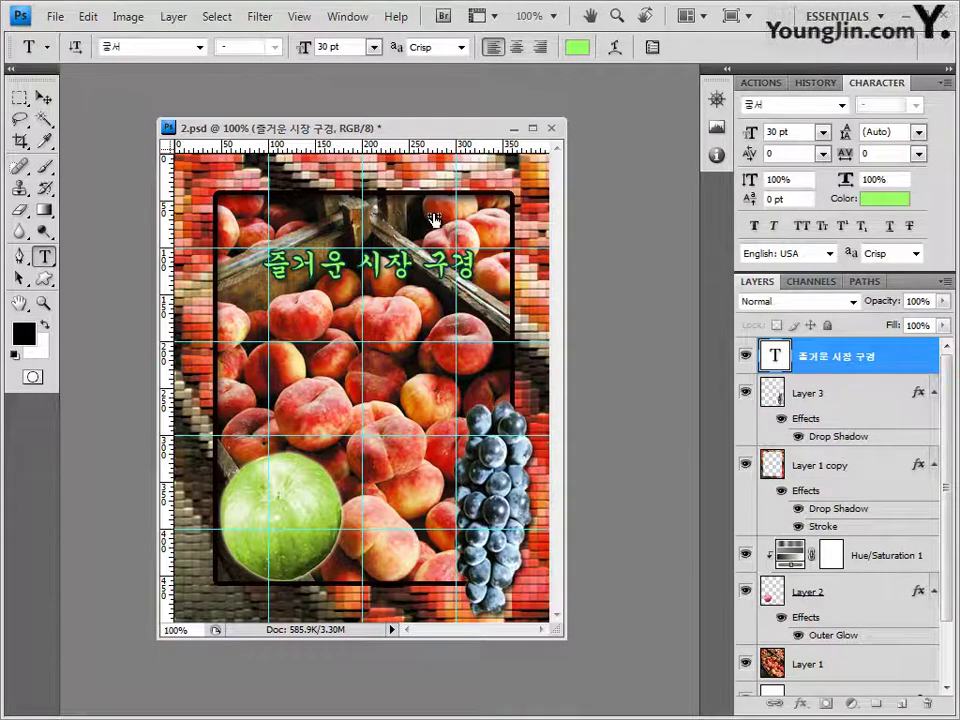
Warp the title text with the horizontal Flag style at a bend of +70%
{"action": "left_click", "coordinate": [615, 49]}
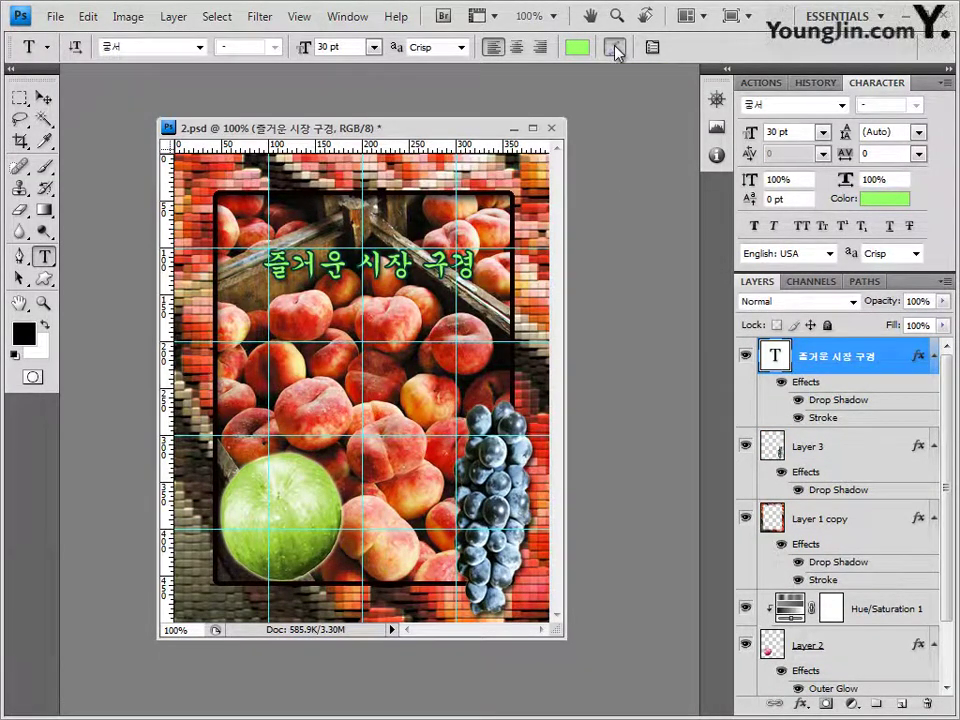
{"action": "left_click", "coordinate": [519, 370]}
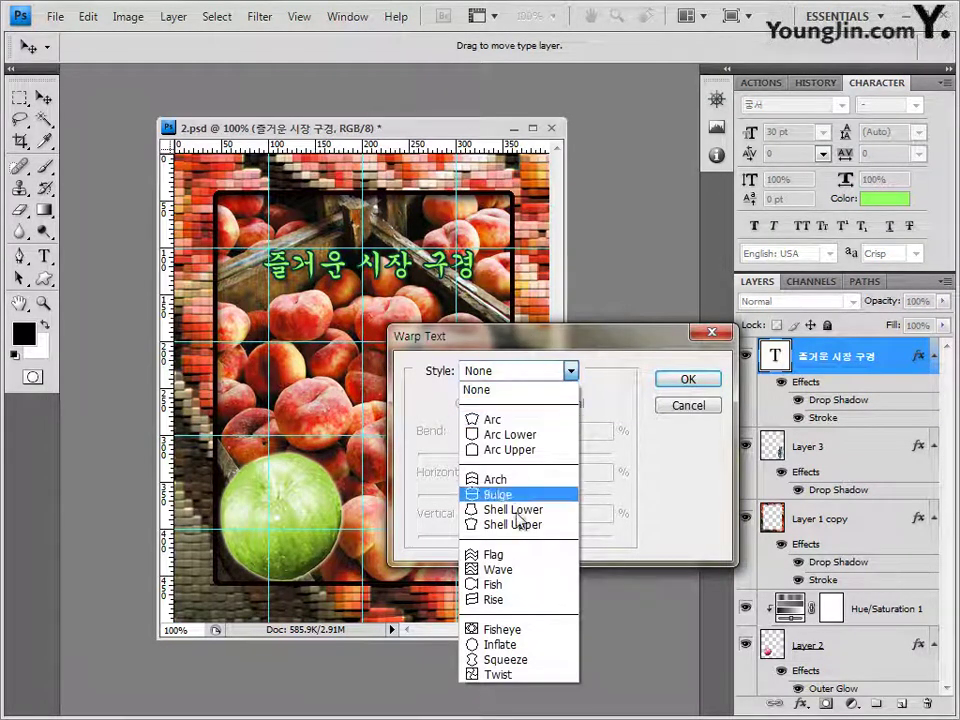
{"action": "left_click", "coordinate": [518, 558]}
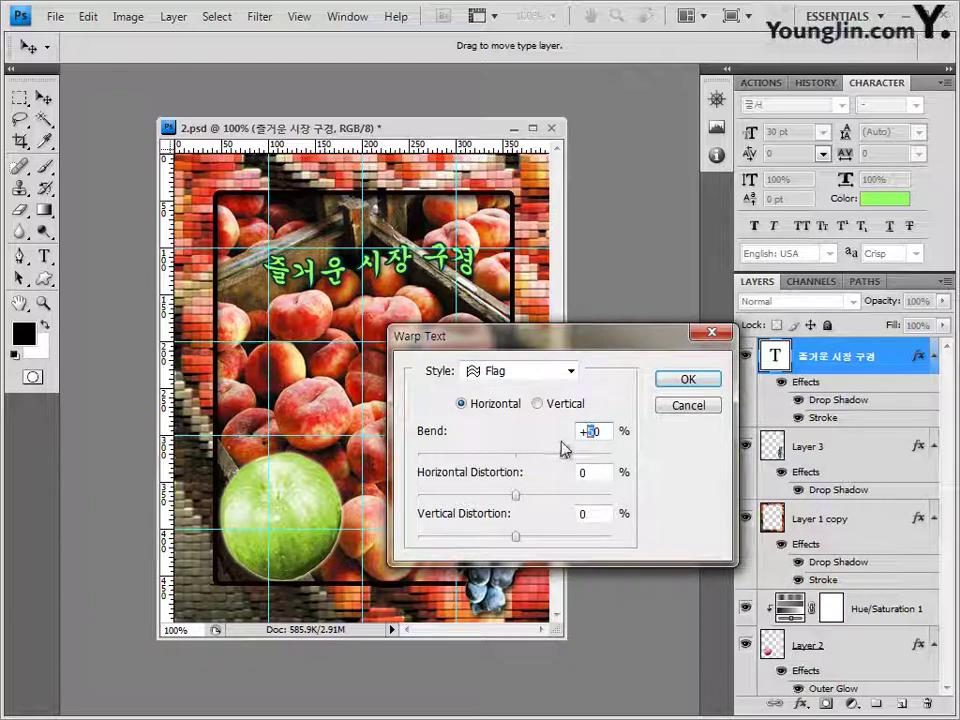
{"action": "key", "text": "shift+Up"}
{"action": "key", "text": "shift+Up"}
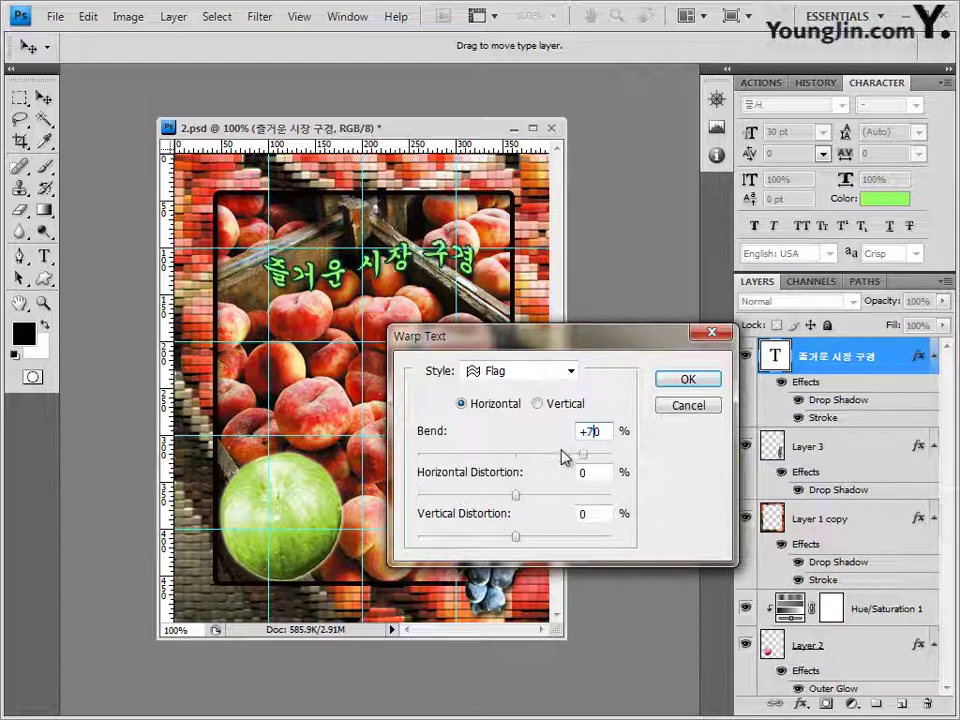
{"action": "left_click", "coordinate": [707, 381]}
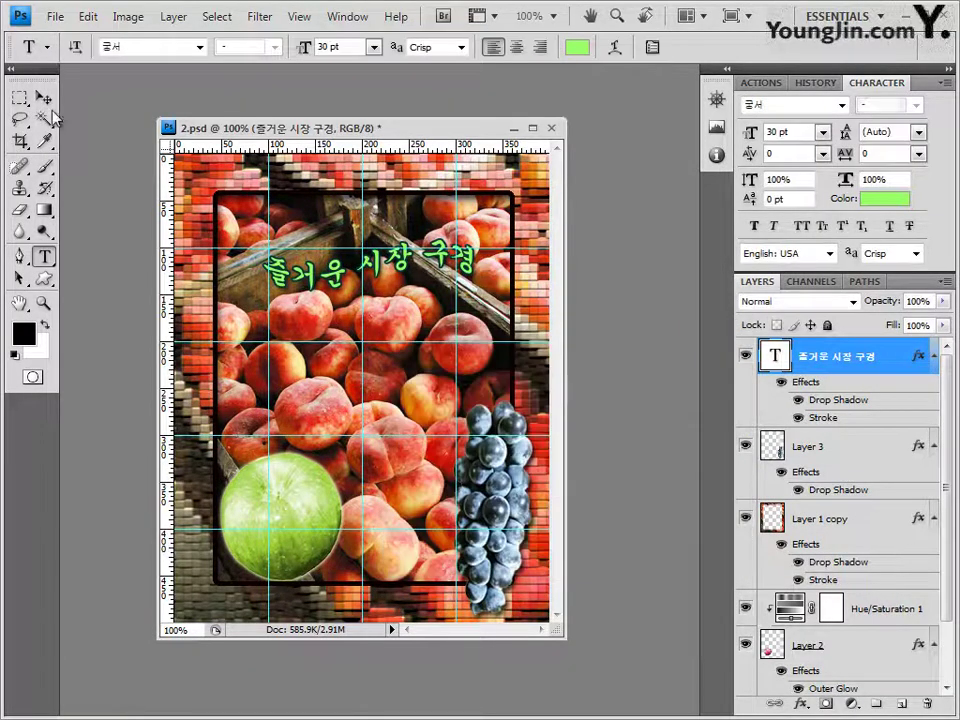
Move the warped title slightly down and to the left across the upper peaches
{"action": "left_click", "coordinate": [46, 99]}
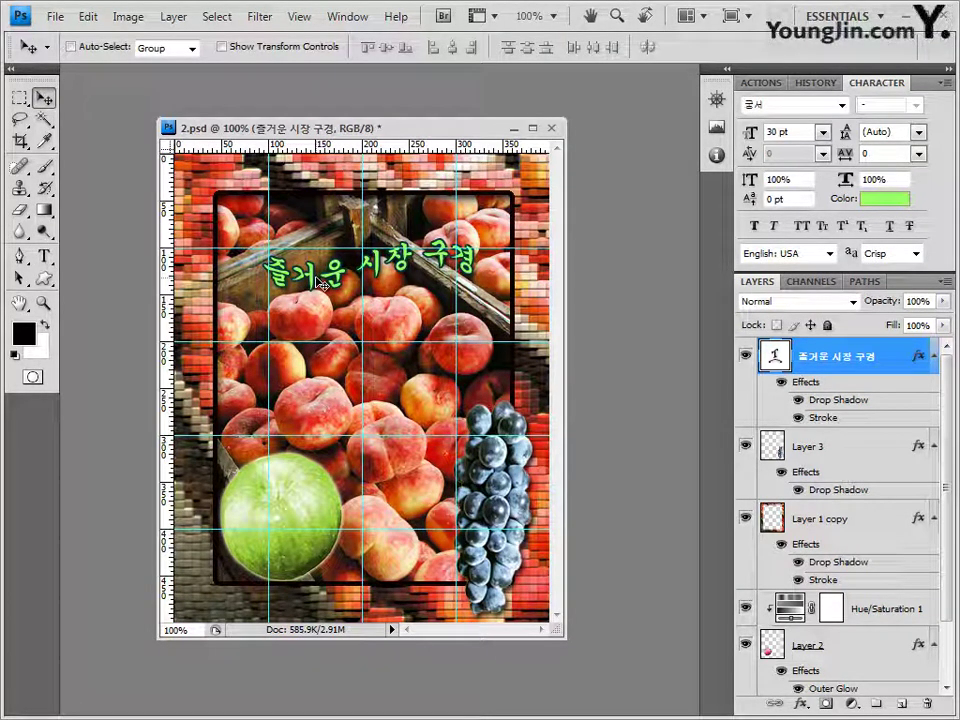
{"action": "left_click_drag", "start_coordinate": [318, 284], "coordinate": [313, 289]}
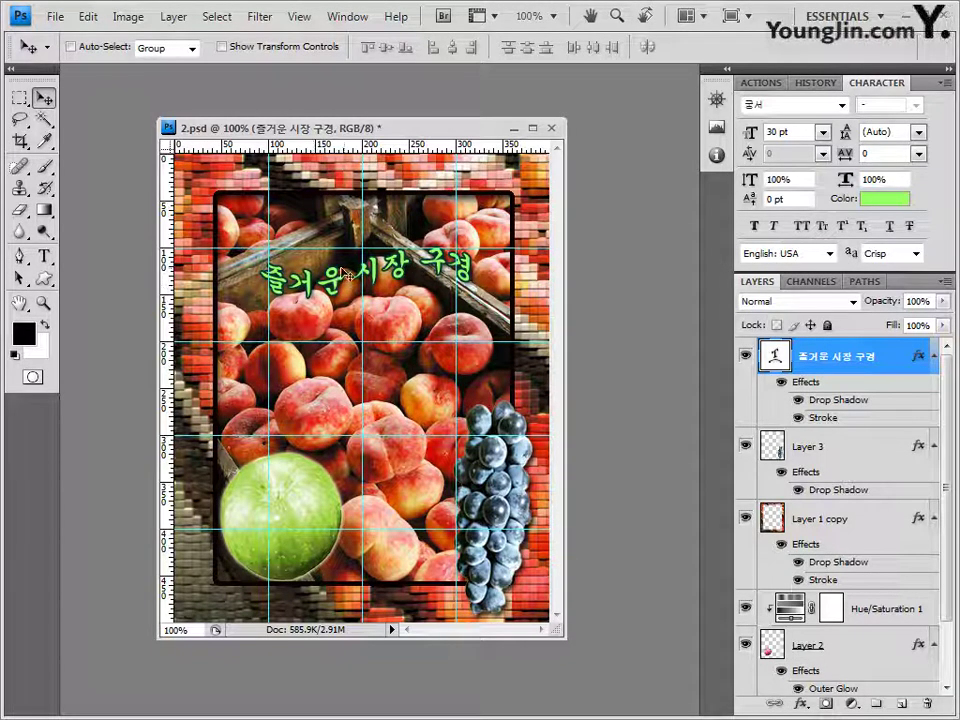
{"action": "mouse_move", "coordinate": [343, 273]}
{"action": "left_mouse_down"}
{"action": "mouse_move", "coordinate": [332, 275]}
{"action": "mouse_move", "coordinate": [339, 269]}
{"action": "left_mouse_up"}
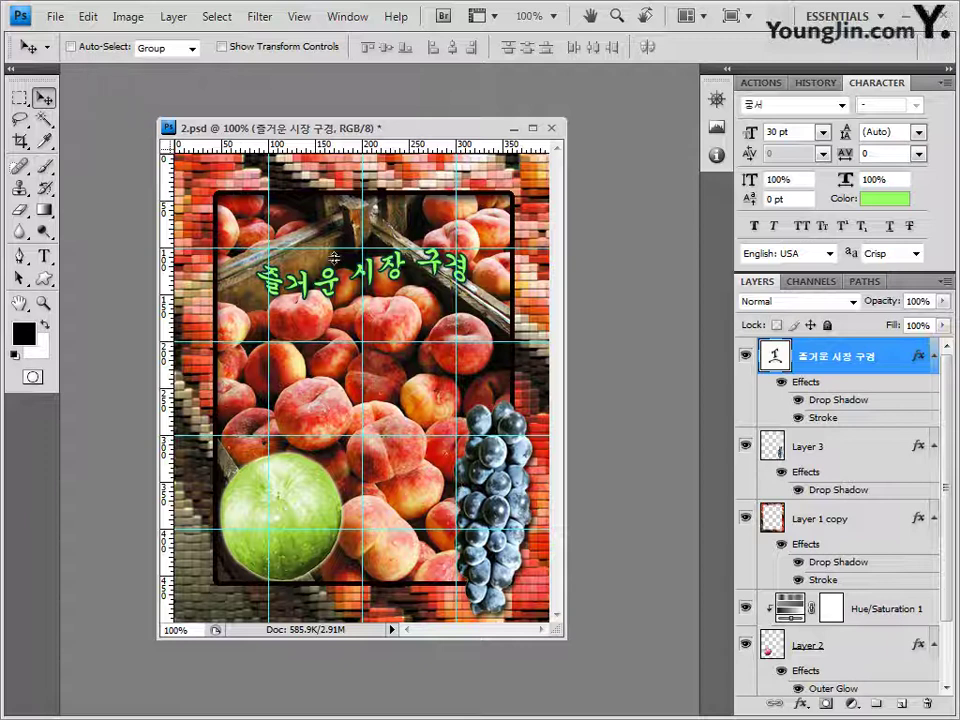
Save the finished composite to 2.psd
{"action": "left_click", "coordinate": [55, 17]}
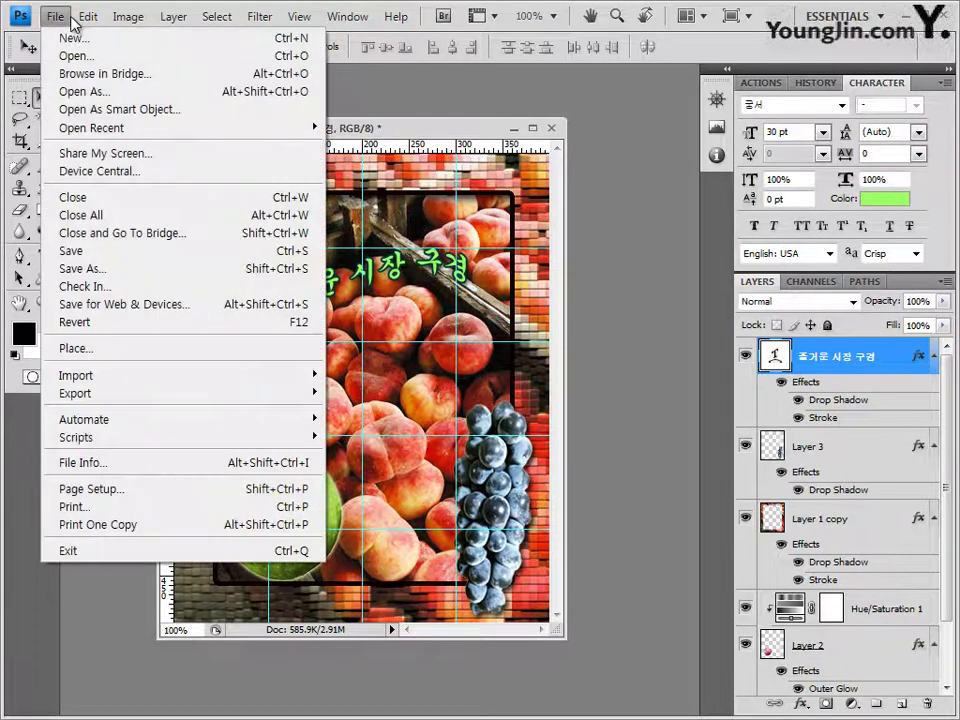
{"action": "left_click", "coordinate": [96, 252]}
{"action": "left_click", "coordinate": [690, 224]}
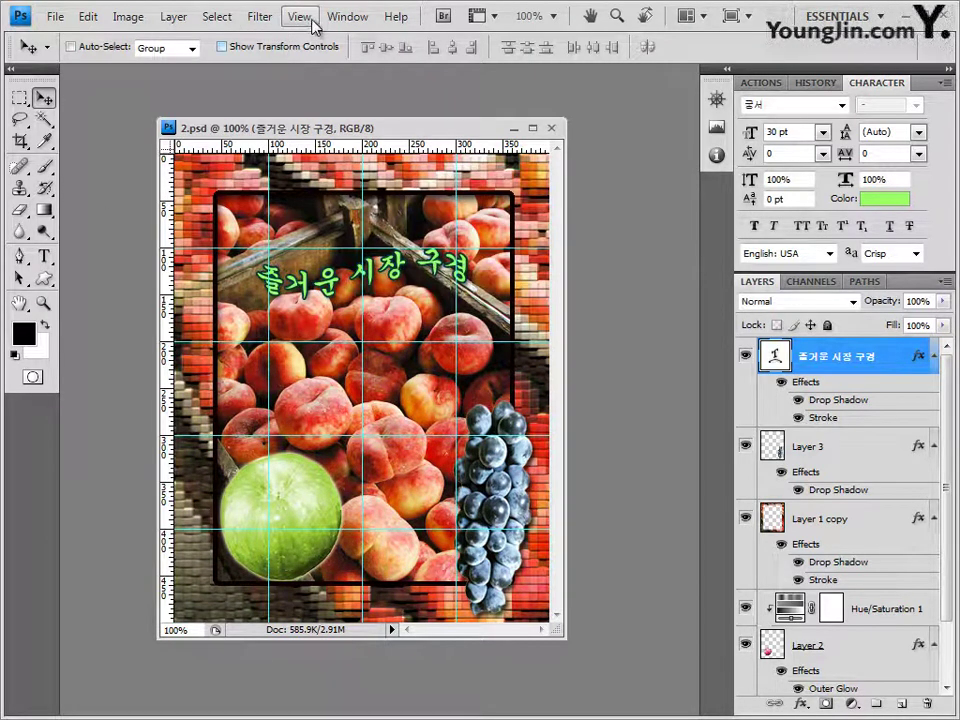
Clear all guides and set up a JPEG copy in the GTQ folder, named with the examinee number and name and ending in -2
{"action": "left_click", "coordinate": [306, 16]}
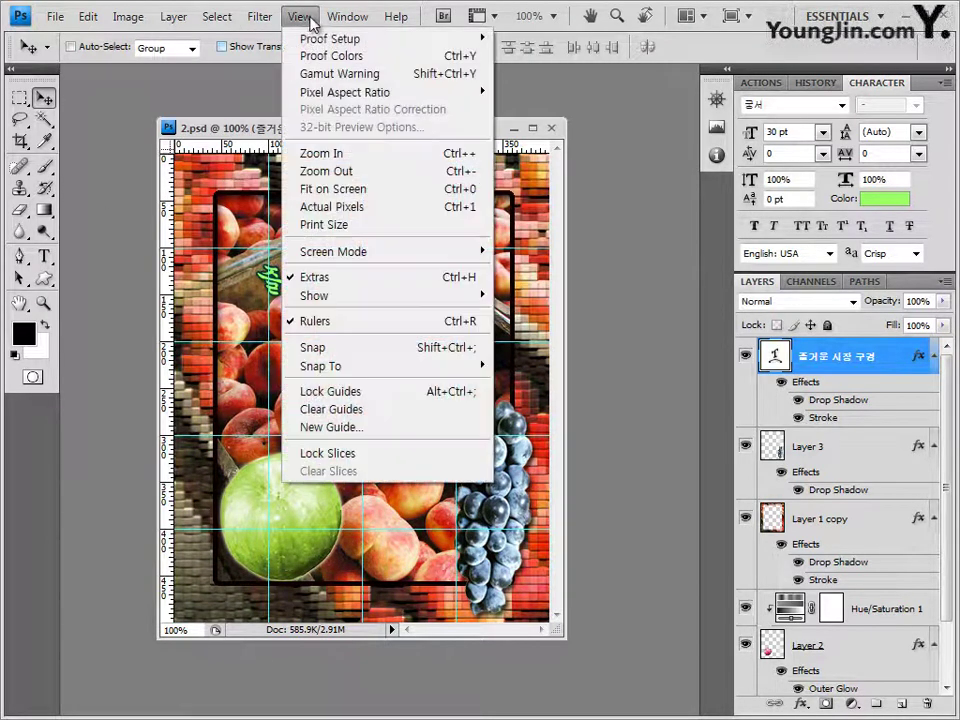
{"action": "left_click", "coordinate": [378, 412]}
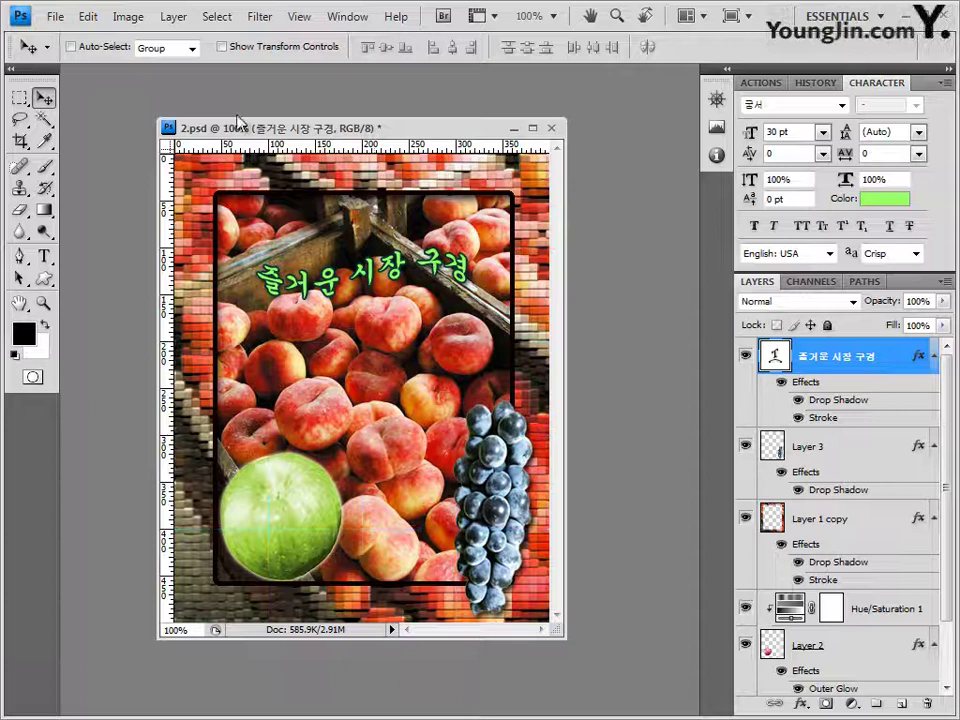
{"action": "left_click", "coordinate": [55, 16]}
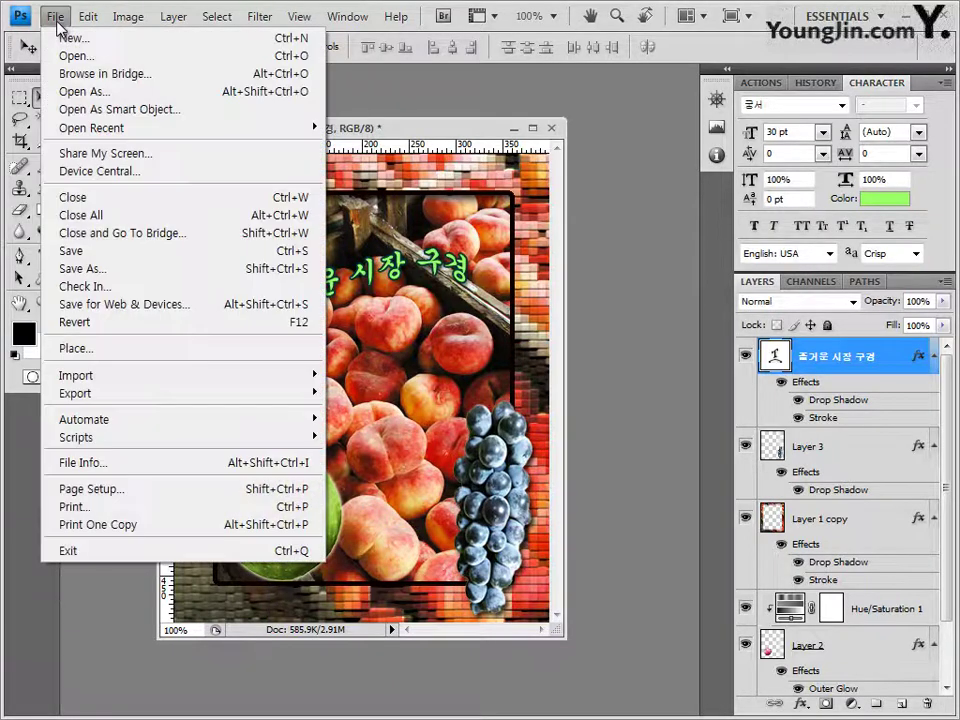
{"action": "left_click", "coordinate": [90, 269]}
{"action": "left_click", "coordinate": [290, 410]}
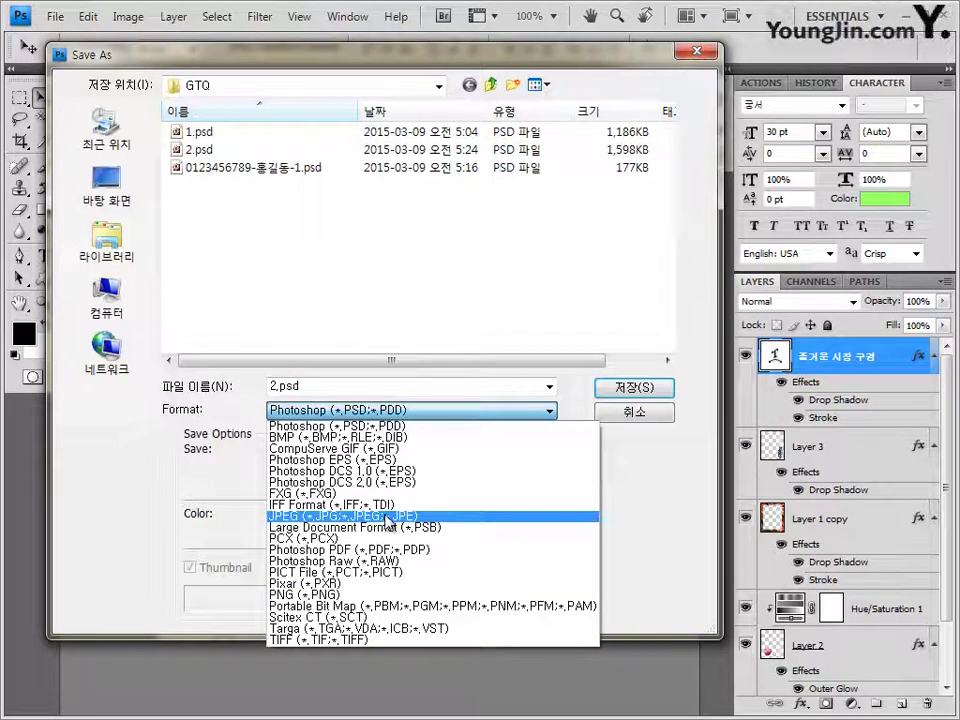
{"action": "left_click", "coordinate": [386, 518]}
{"action": "left_click", "coordinate": [296, 132]}
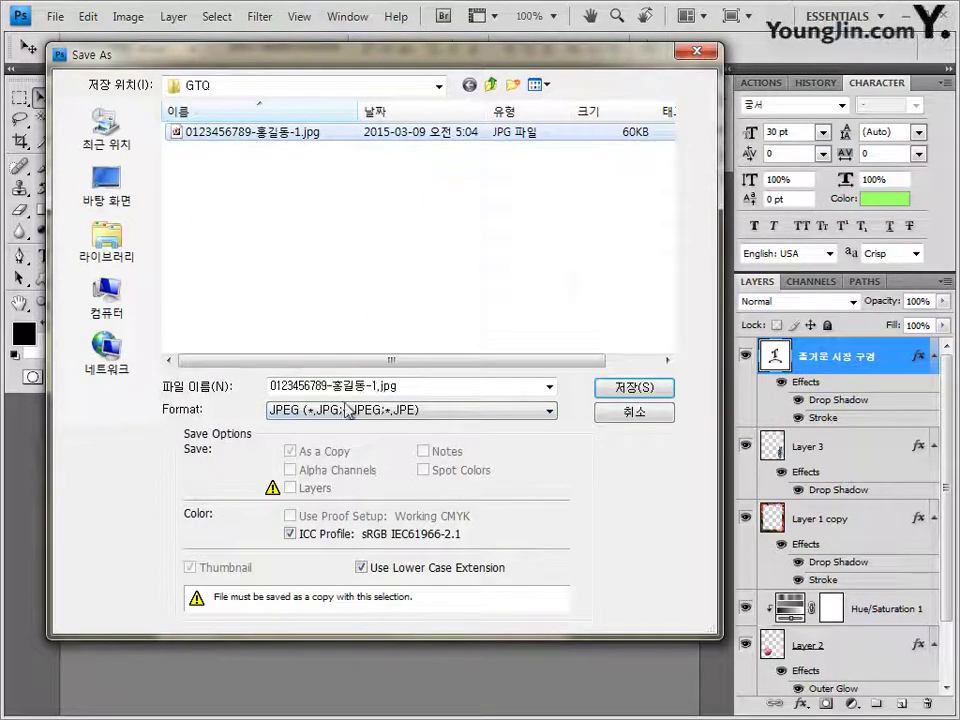
{"action": "left_click", "coordinate": [376, 386]}
{"action": "key", "text": "BackSpace"}
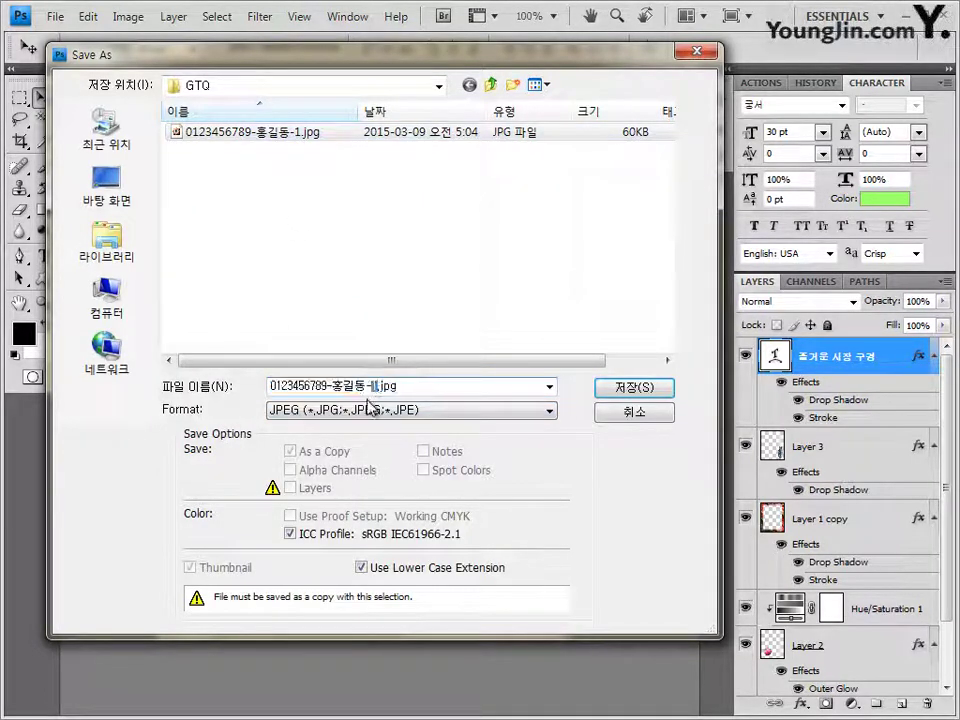
{"action": "type", "text": "2"}
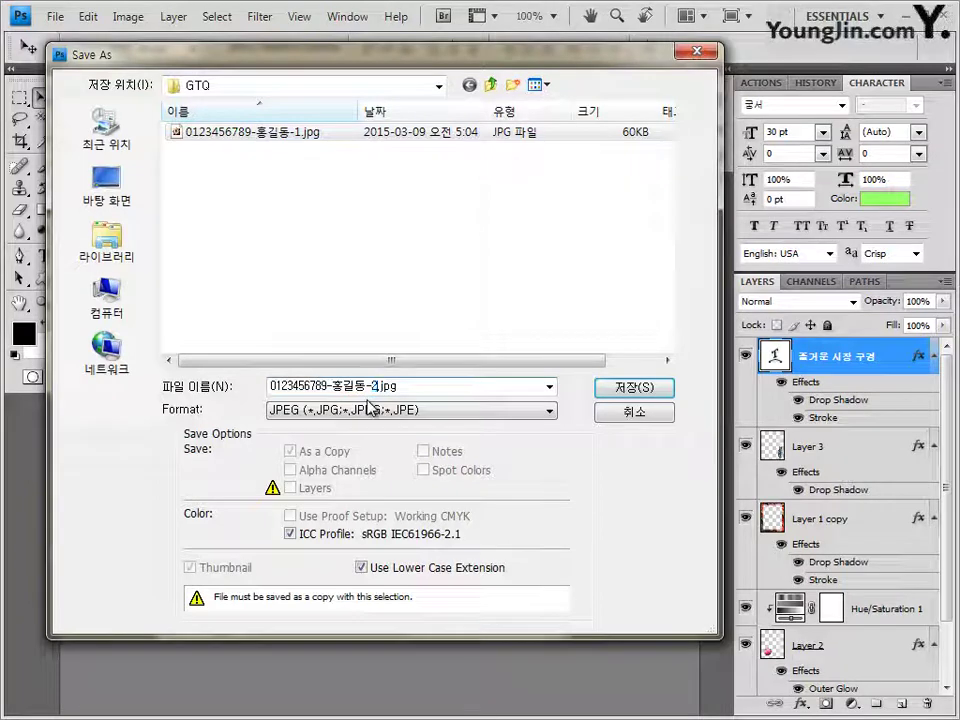
Save the JPEG copy at High quality 8 with the Baseline ("Standard") format option
{"action": "left_click", "coordinate": [644, 388]}
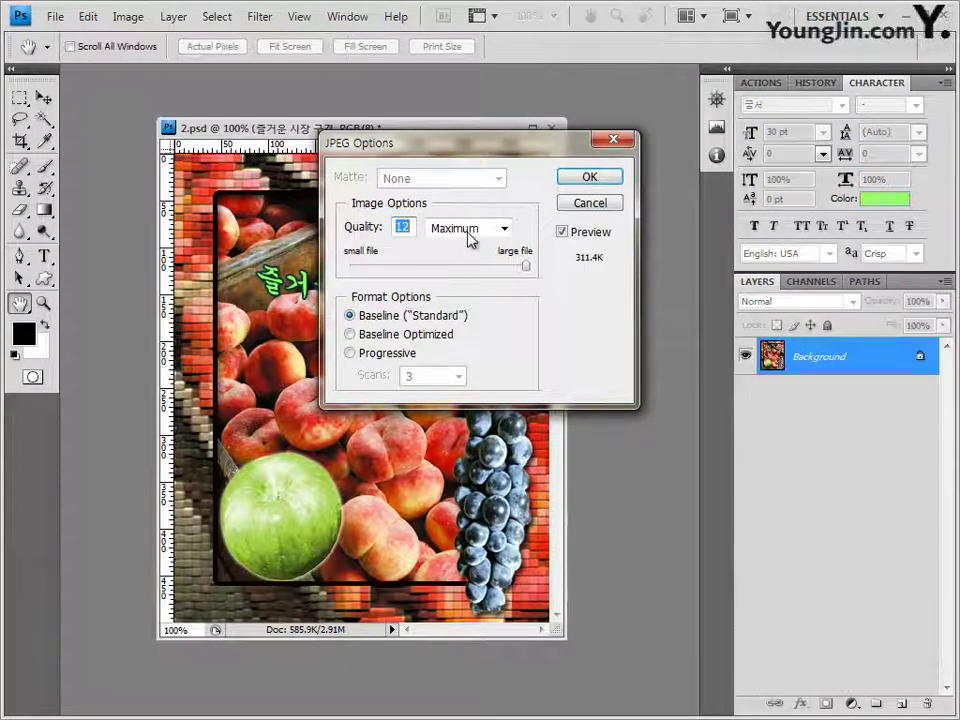
{"action": "left_click", "coordinate": [463, 268]}
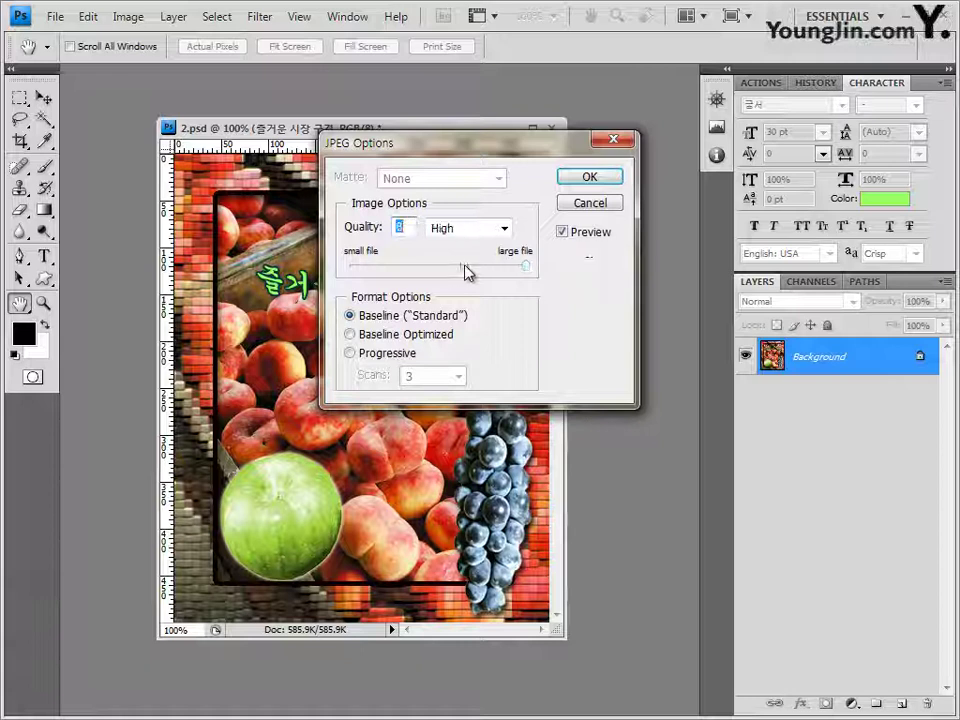
{"action": "left_click", "coordinate": [589, 177]}
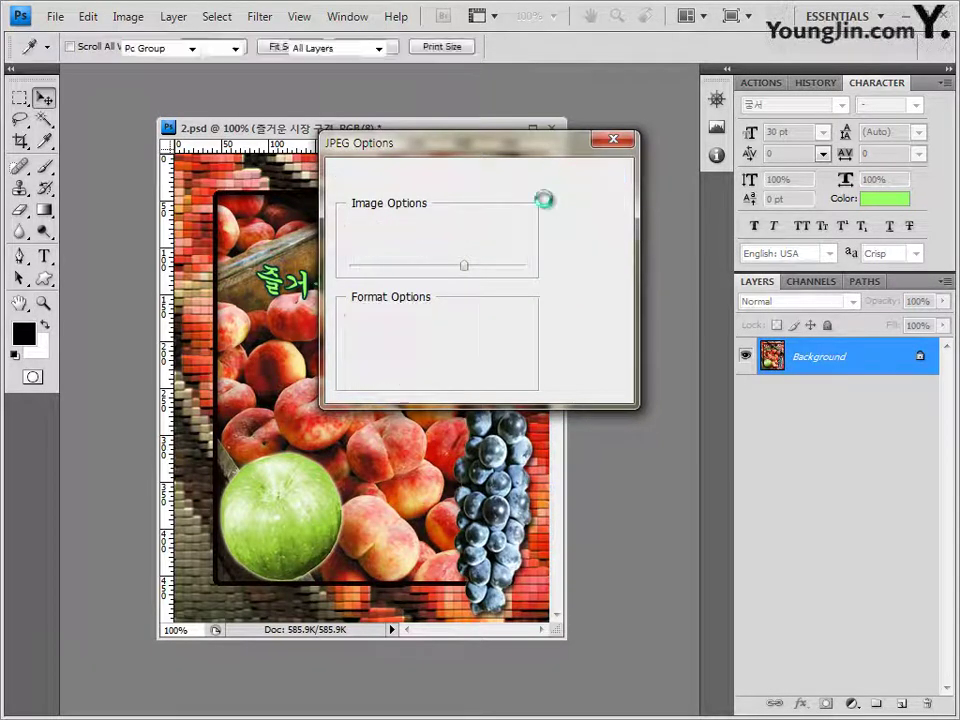
Reduce the composite's image size to 40 x 50 pixels with proportions constrained
{"action": "left_click", "coordinate": [140, 19]}
{"action": "left_click", "coordinate": [190, 162]}
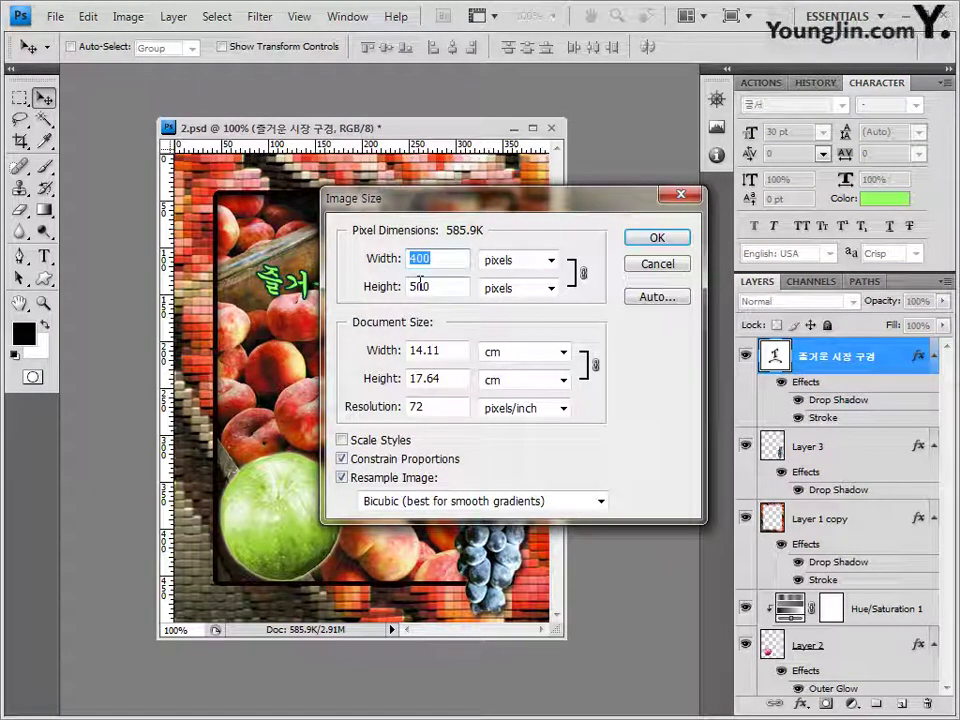
{"action": "type", "text": "40"}
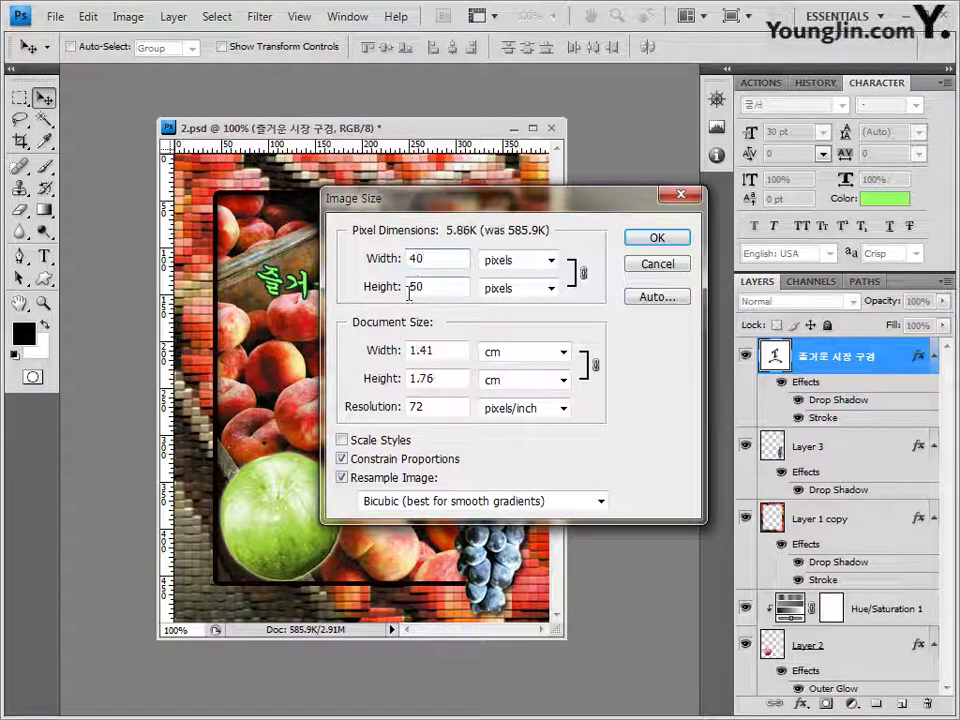
{"action": "left_click", "coordinate": [676, 243]}
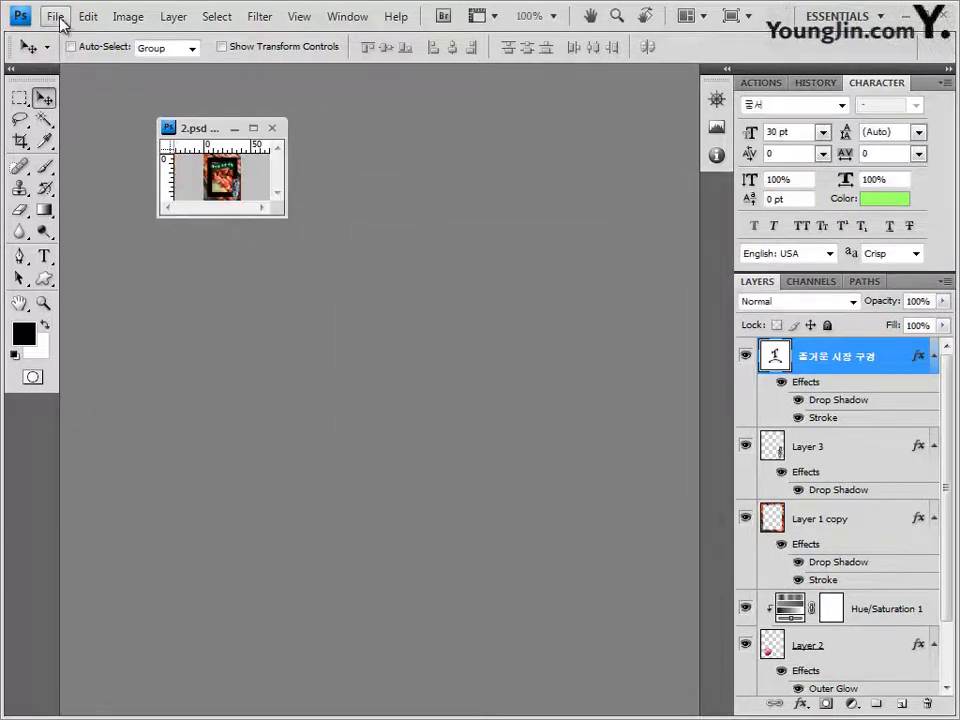
Save the reduced composite as a separate PSD named with the examinee number and name and ending in -2, and close it
{"action": "left_click", "coordinate": [55, 17]}
{"action": "left_click", "coordinate": [122, 267]}
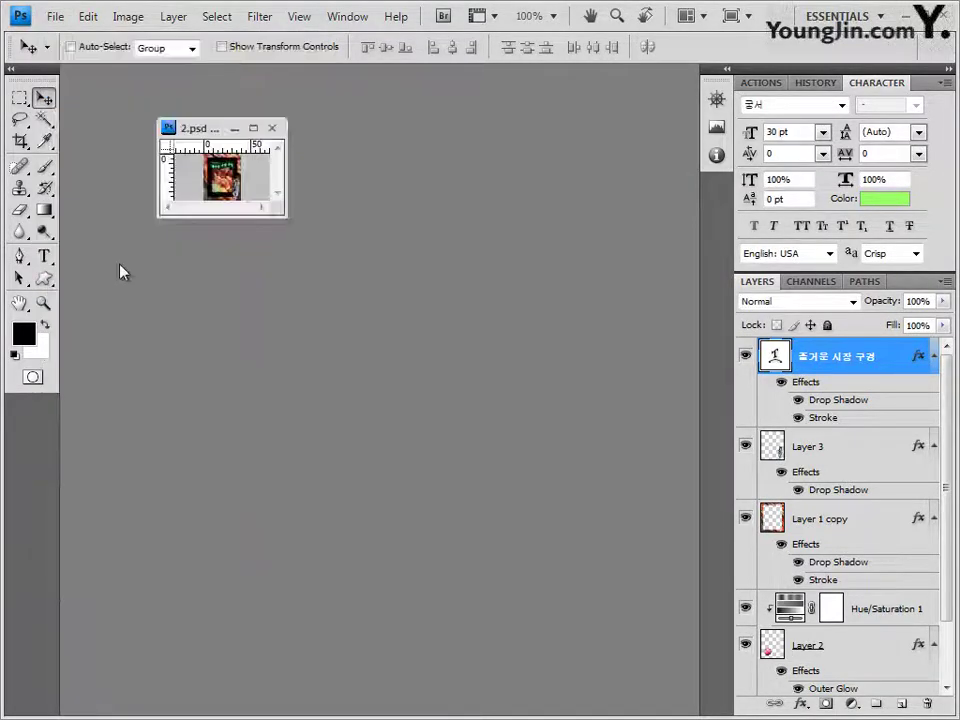
{"action": "left_click", "coordinate": [345, 411]}
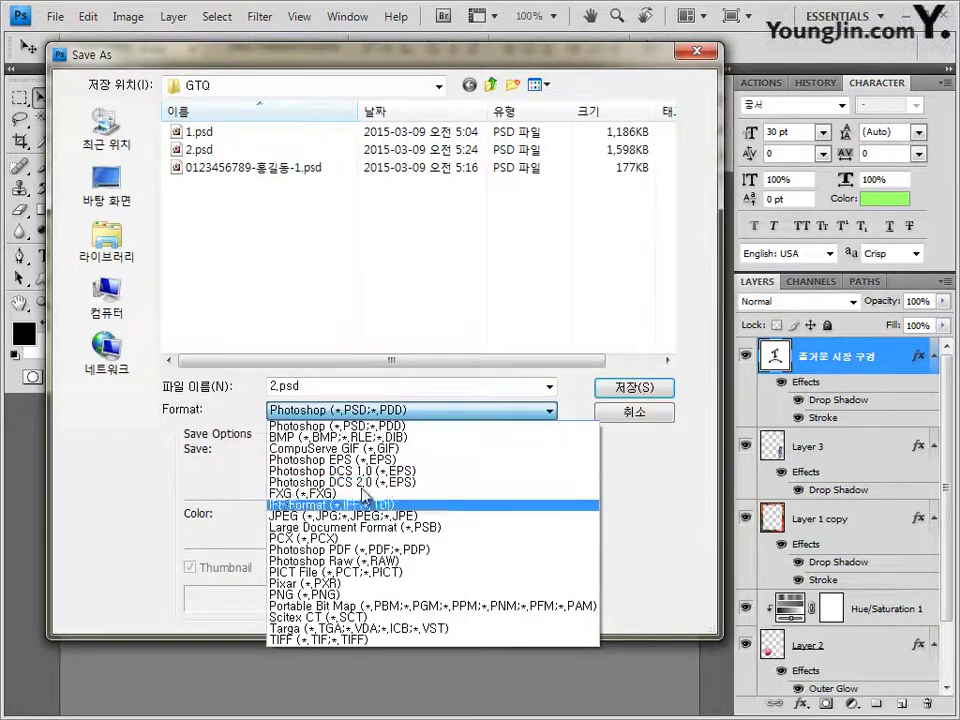
{"action": "left_click", "coordinate": [345, 417]}
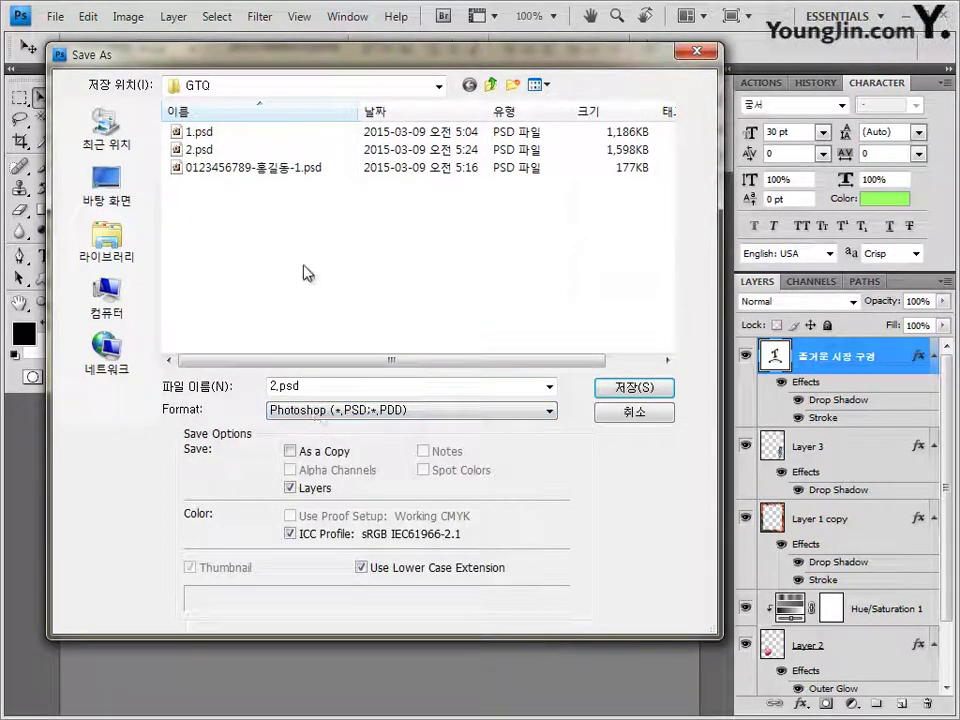
{"action": "left_click", "coordinate": [330, 168]}
{"action": "left_click", "coordinate": [380, 386]}
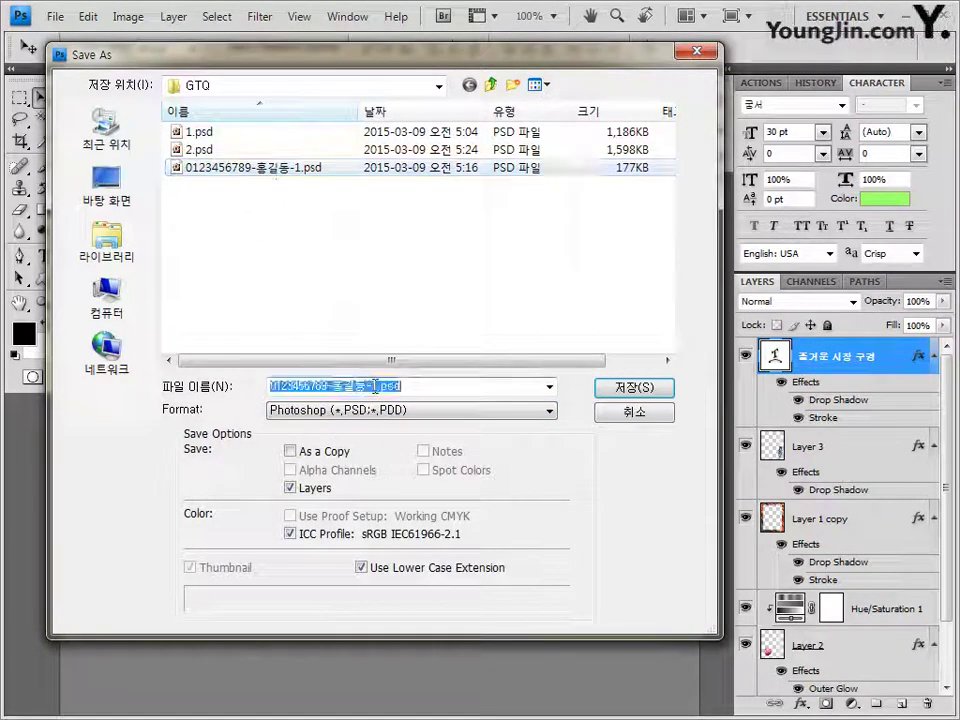
{"action": "left_click", "coordinate": [377, 385]}
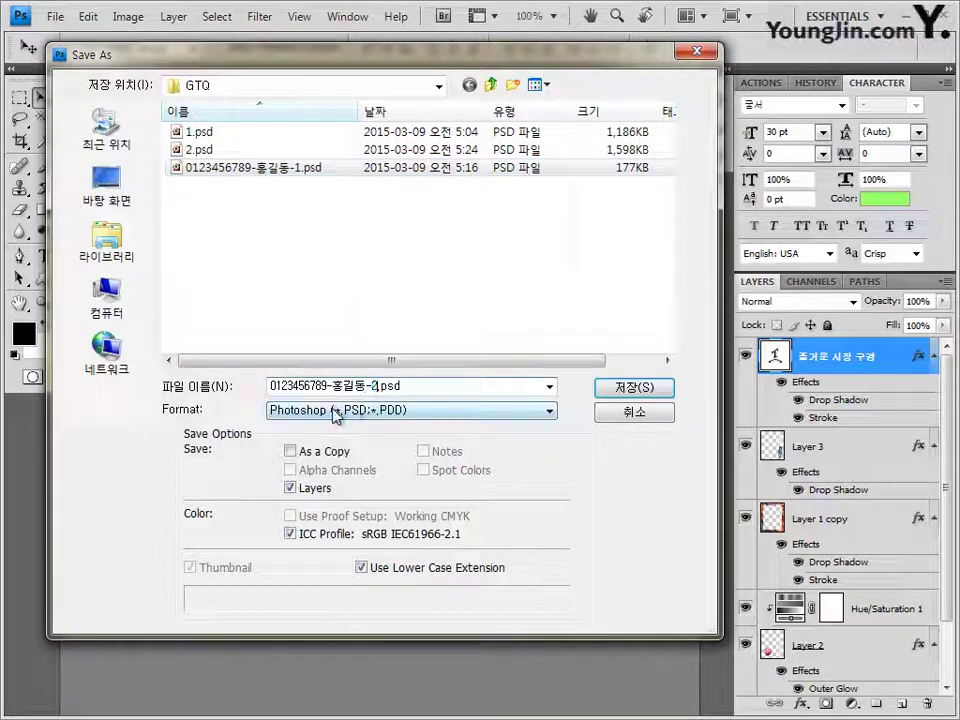
{"action": "left_click", "coordinate": [652, 383]}
{"action": "left_click", "coordinate": [693, 227]}
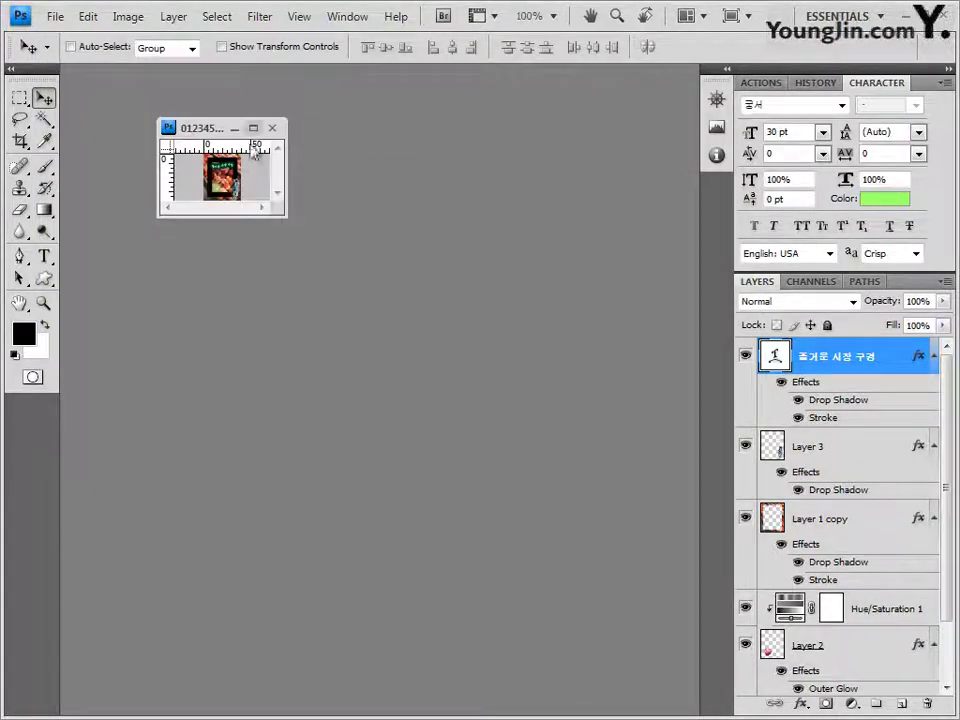
{"action": "left_click", "coordinate": [271, 128]}
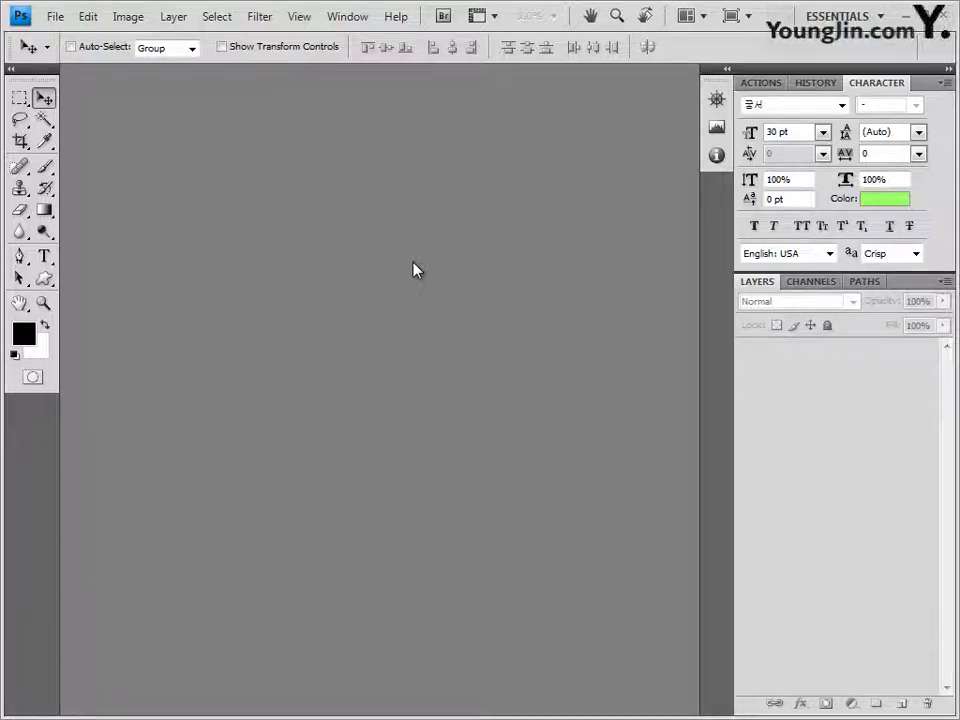
Create a new document 600 pixels wide and 400 pixels high, and float it in its own window
{"action": "key", "text": "ctrl+n"}
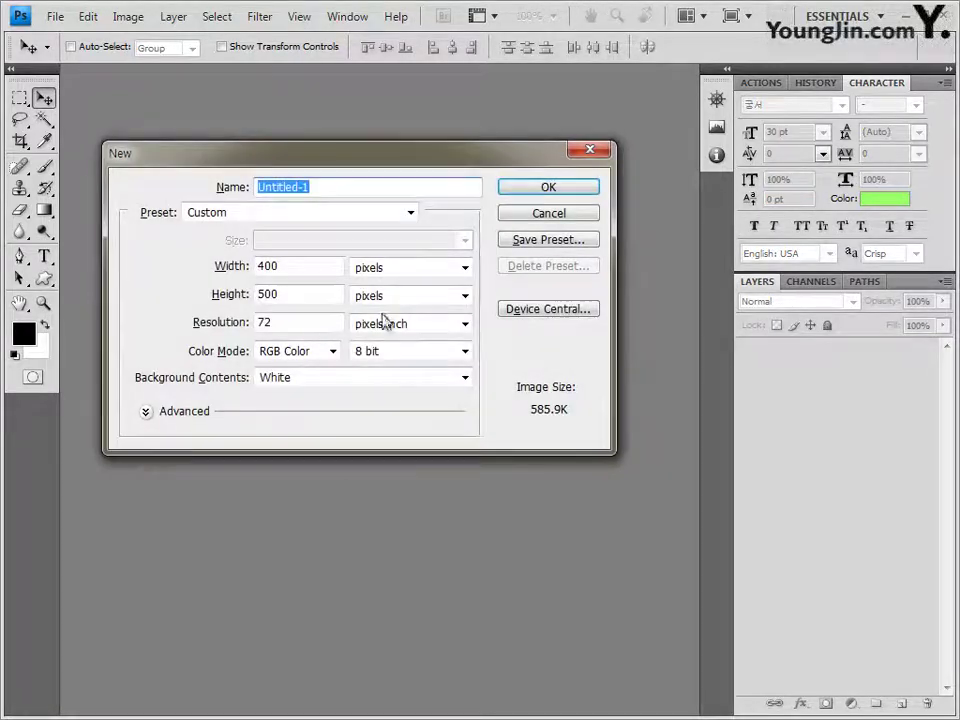
{"action": "double_click", "coordinate": [287, 268]}
{"action": "type", "text": "60"}
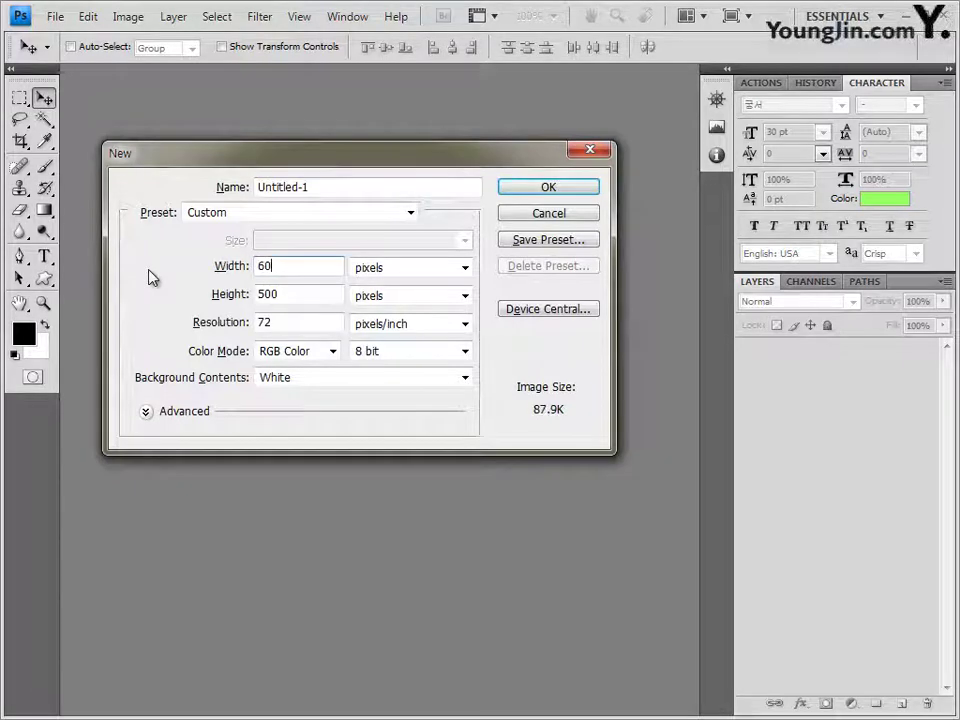
{"action": "type", "text": "0"}
{"action": "key", "text": "Tab"}
{"action": "type", "text": "400"}
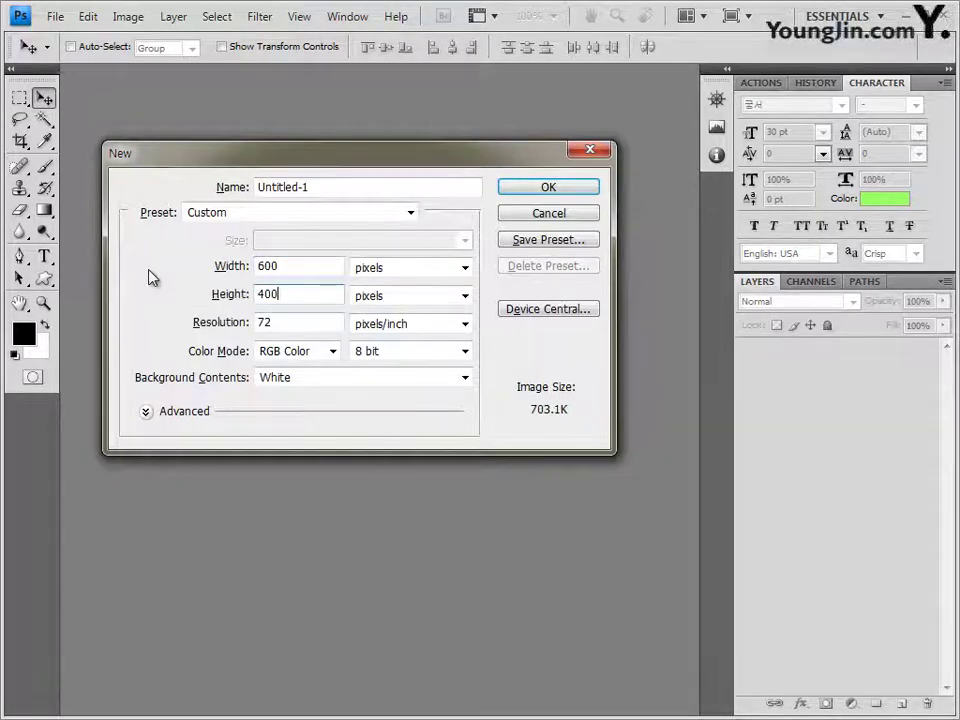
{"action": "left_click", "coordinate": [594, 188]}
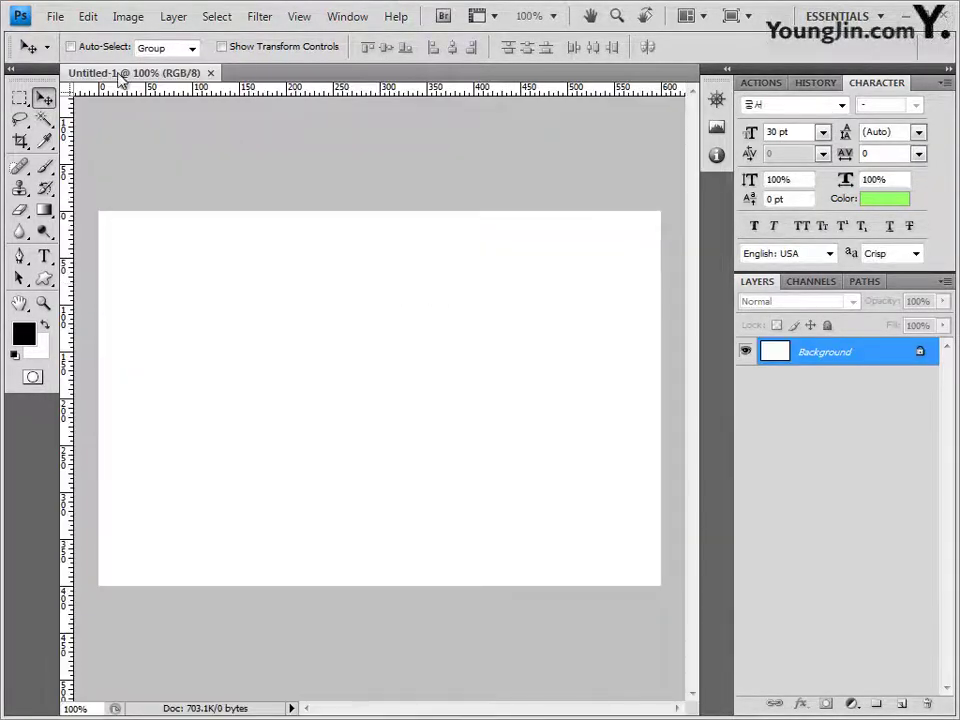
{"action": "left_click_drag", "start_coordinate": [130, 78], "coordinate": [185, 197]}
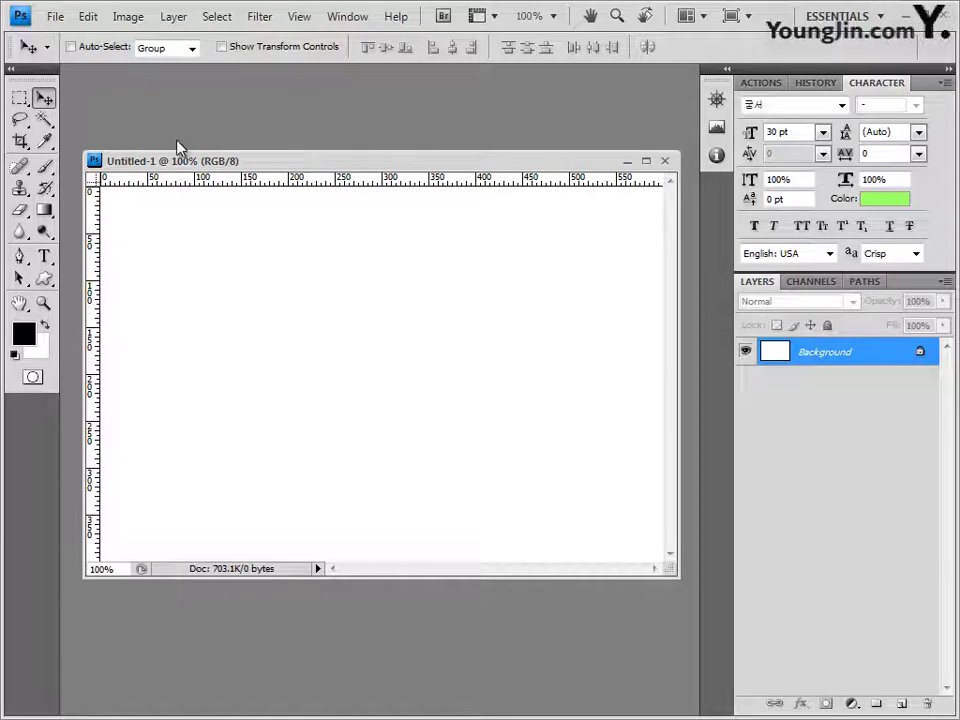
Add guides every 100 pixels across the blank canvas and save the document as 3.psd
{"action": "key", "text": "F2"}
{"action": "left_click", "coordinate": [56, 17]}
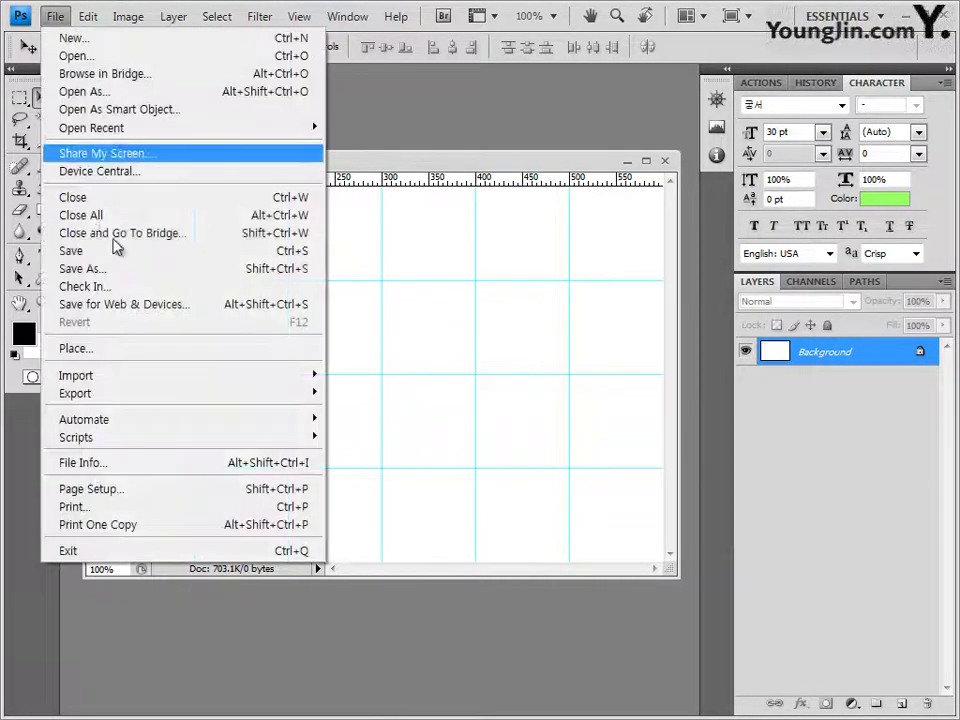
{"action": "left_click", "coordinate": [113, 264]}
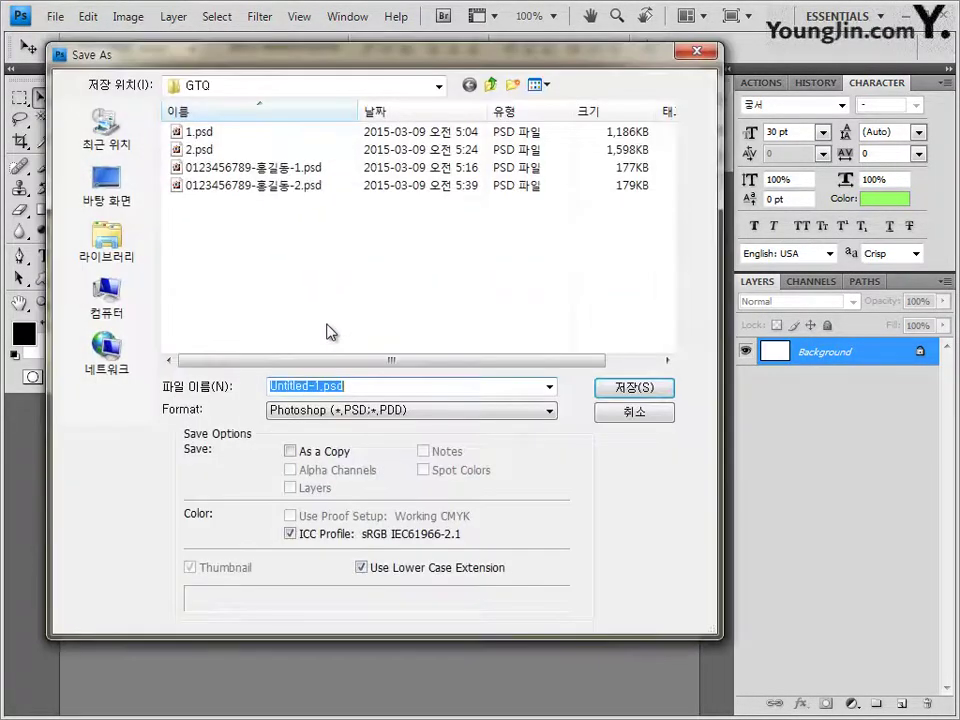
{"action": "type", "text": "3"}
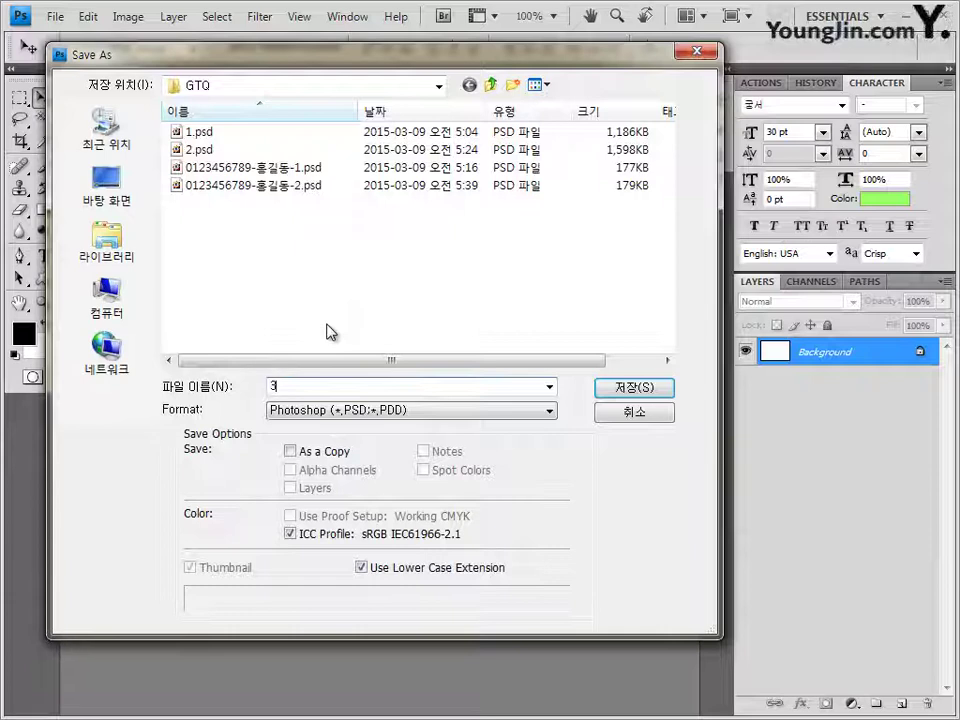
{"action": "key", "text": "Return"}
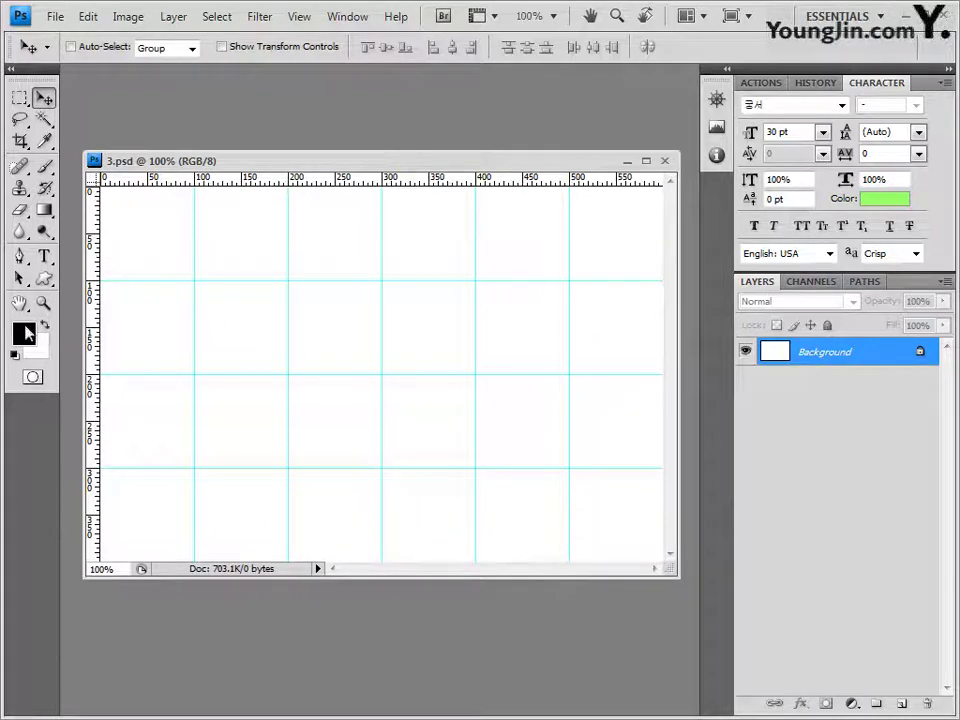
Set the foreground color to #cccc66 and fill the Background layer with it
{"action": "left_click", "coordinate": [25, 337]}
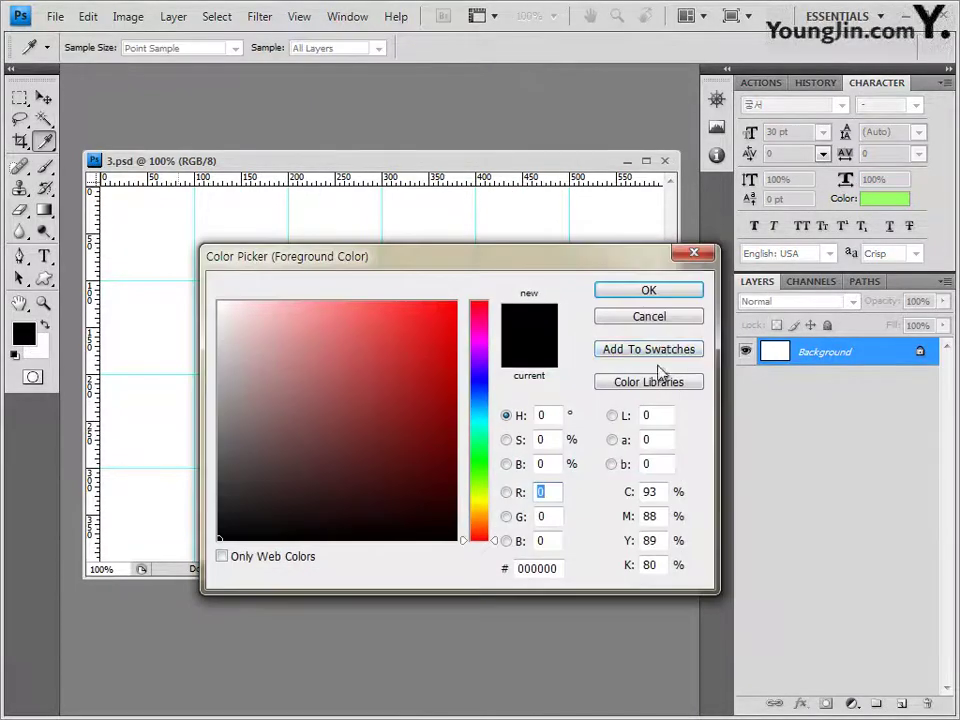
{"action": "left_click_drag", "start_coordinate": [592, 256], "coordinate": [578, 205]}
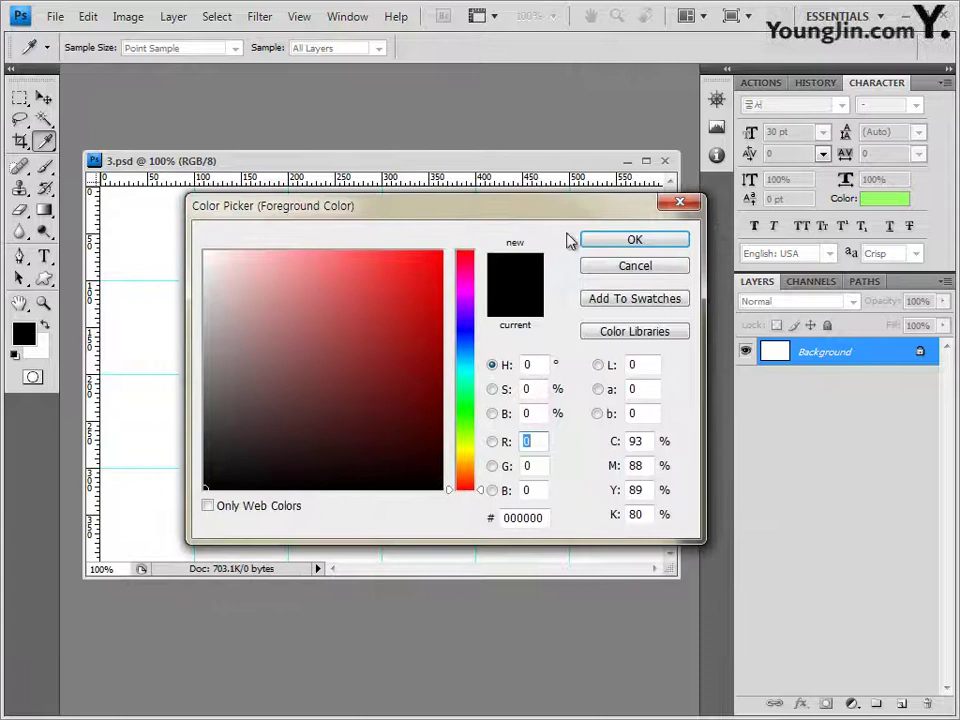
{"action": "left_click", "coordinate": [546, 517]}
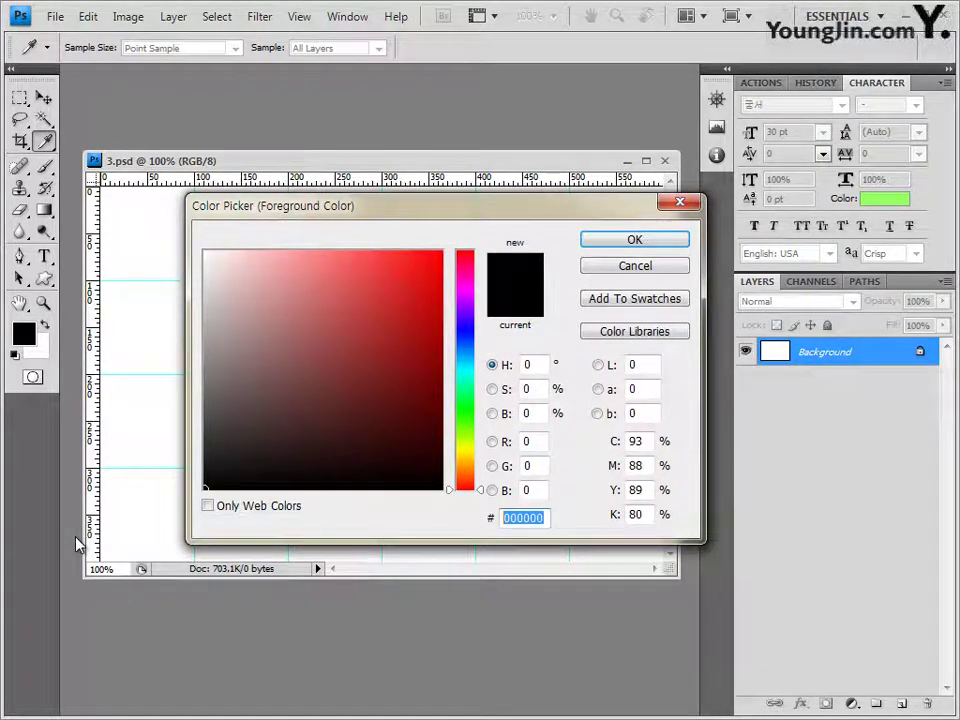
{"action": "type", "text": "cccc66"}
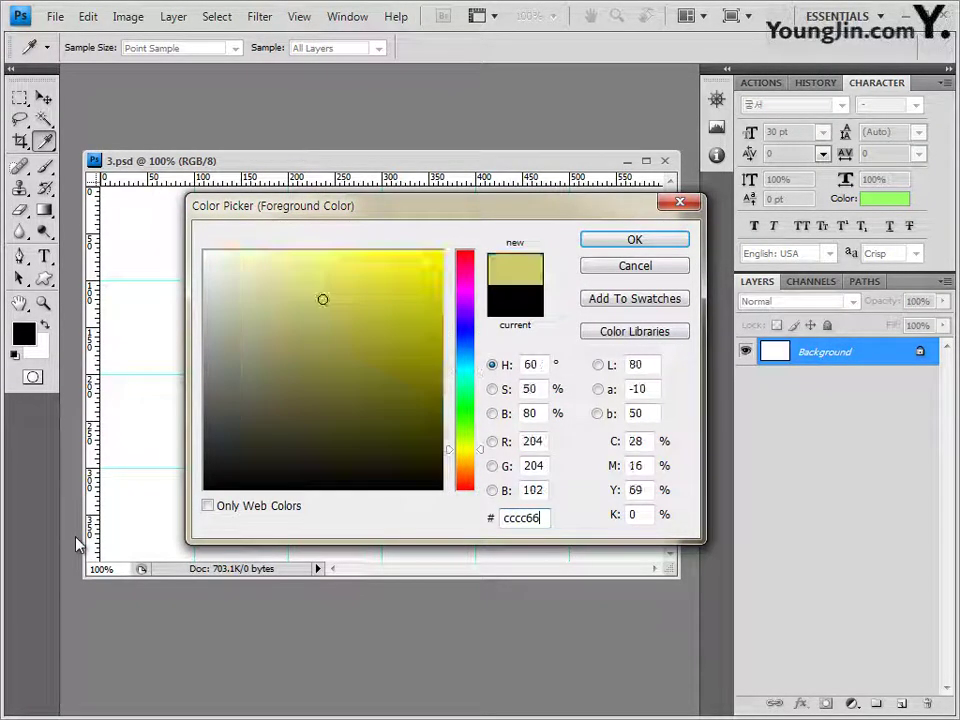
{"action": "left_click", "coordinate": [634, 241]}
{"action": "key", "text": "v"}
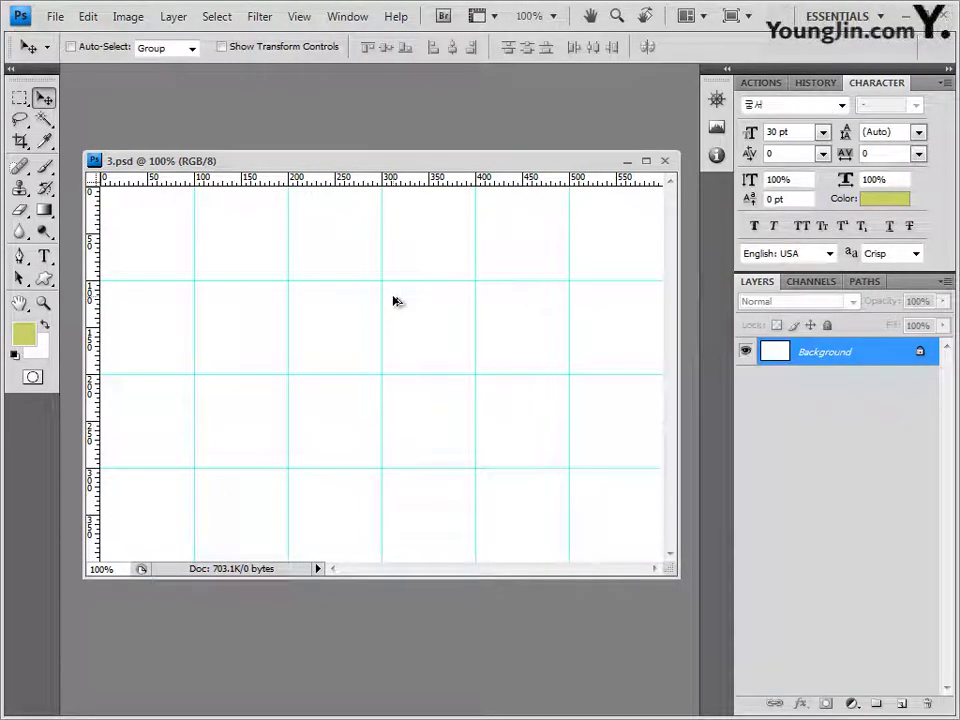
{"action": "key", "text": "alt+BackSpace"}
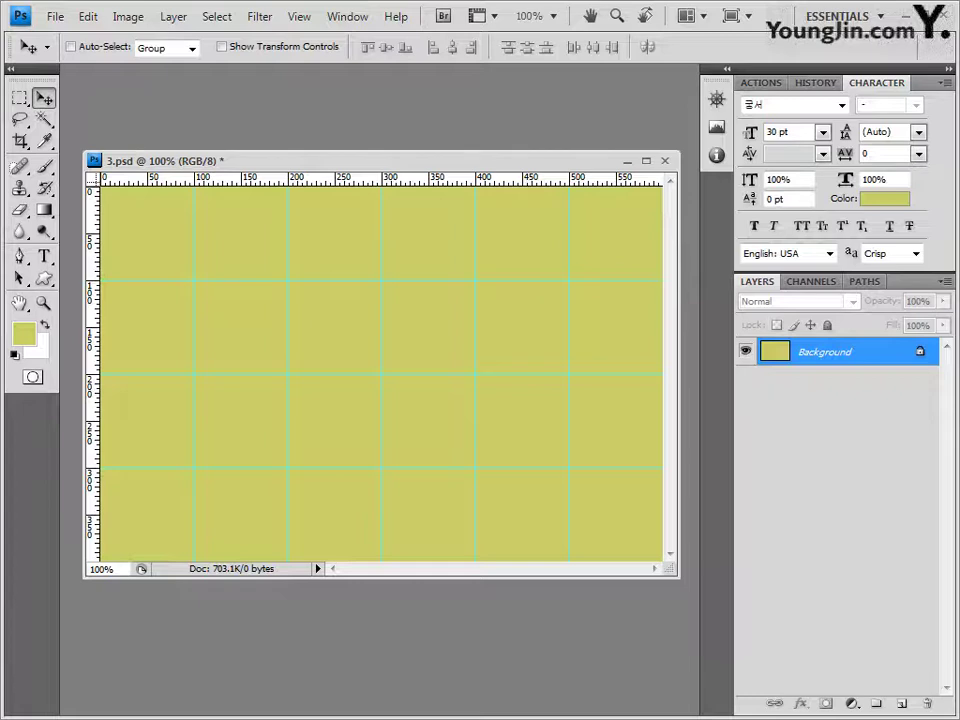
Copy the entire 2급-5.jpg photo of the bowls into 3.psd as a new layer and close the source image
{"action": "key", "text": "alt+Tab"}
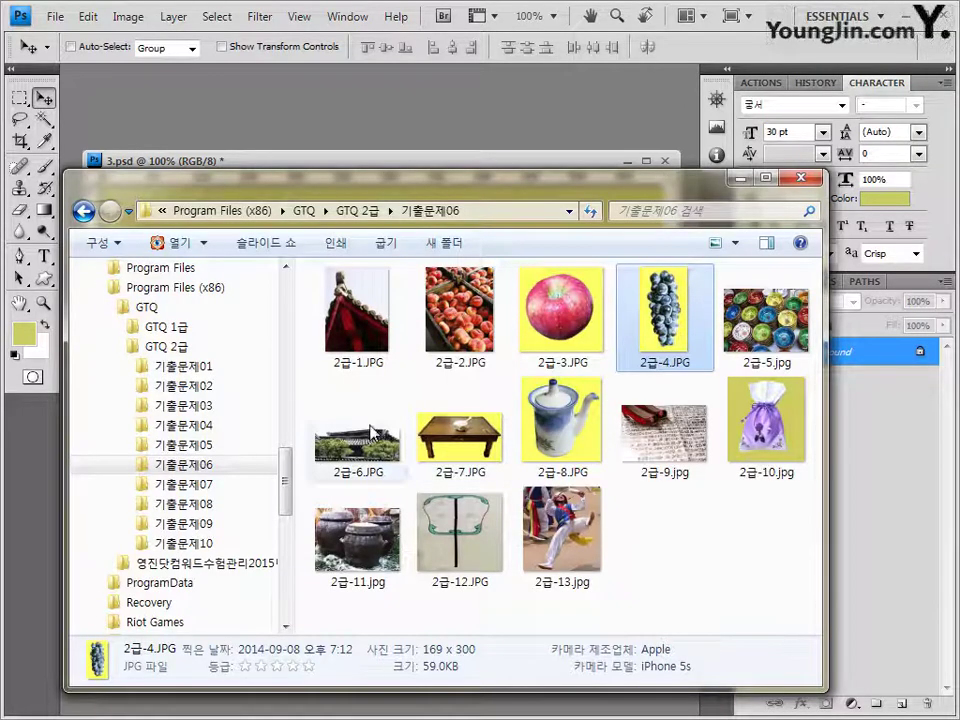
{"action": "left_click_drag", "start_coordinate": [765, 318], "coordinate": [424, 118]}
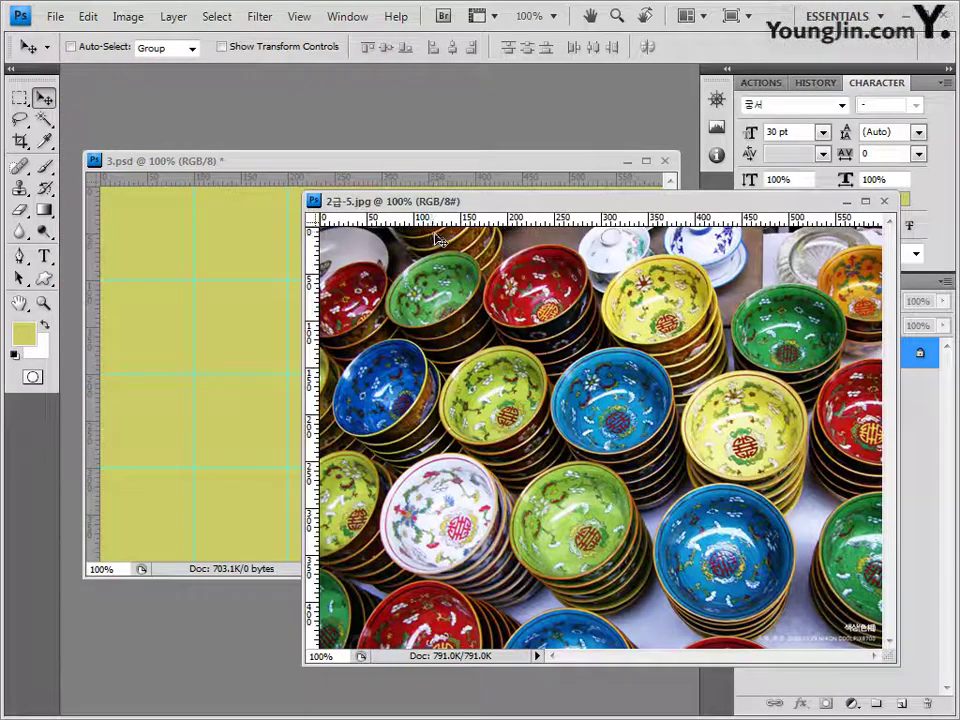
{"action": "key", "text": "ctrl+a"}
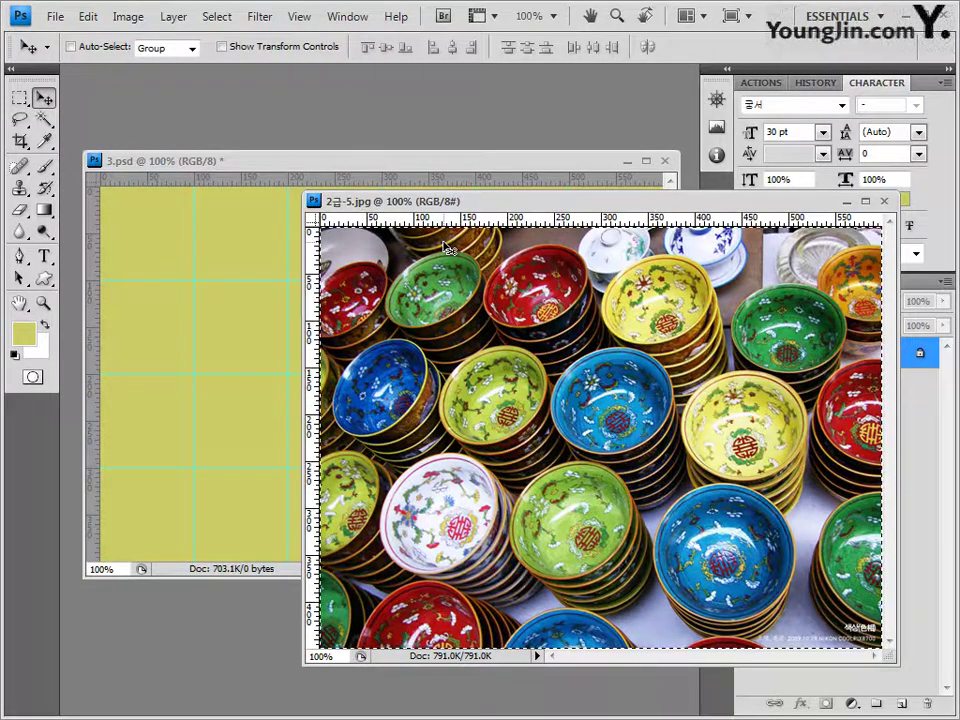
{"action": "left_click", "coordinate": [884, 201]}
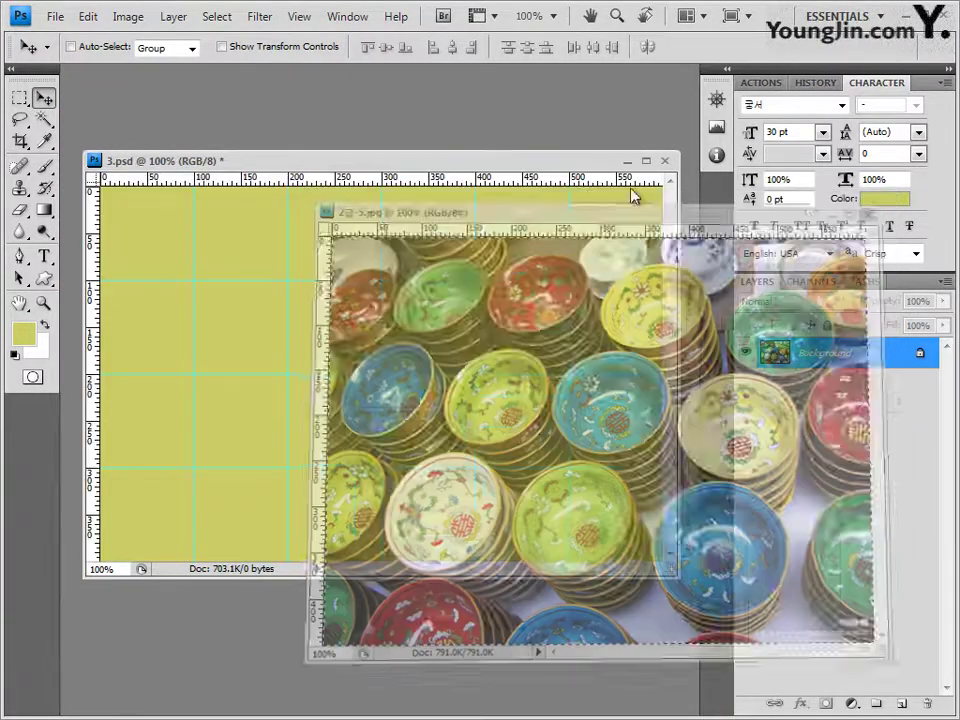
{"action": "key", "text": "ctrl+v"}
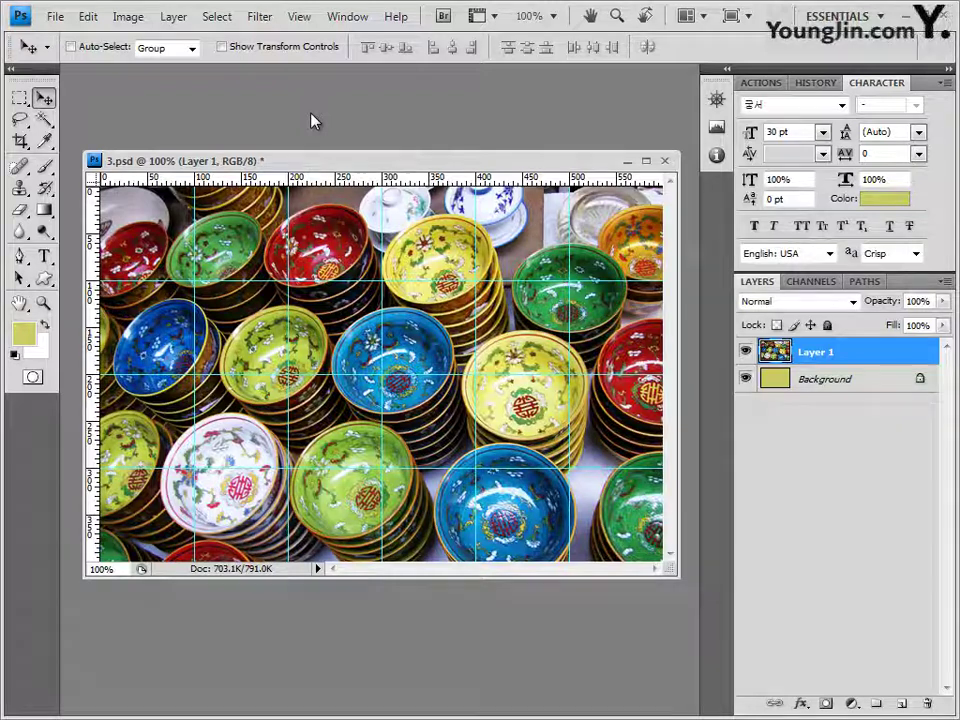
Apply the Watercolor filter to the bowls layer with Brush Detail 9, Shadow Intensity 1 and Texture 1
{"action": "left_click", "coordinate": [266, 18]}
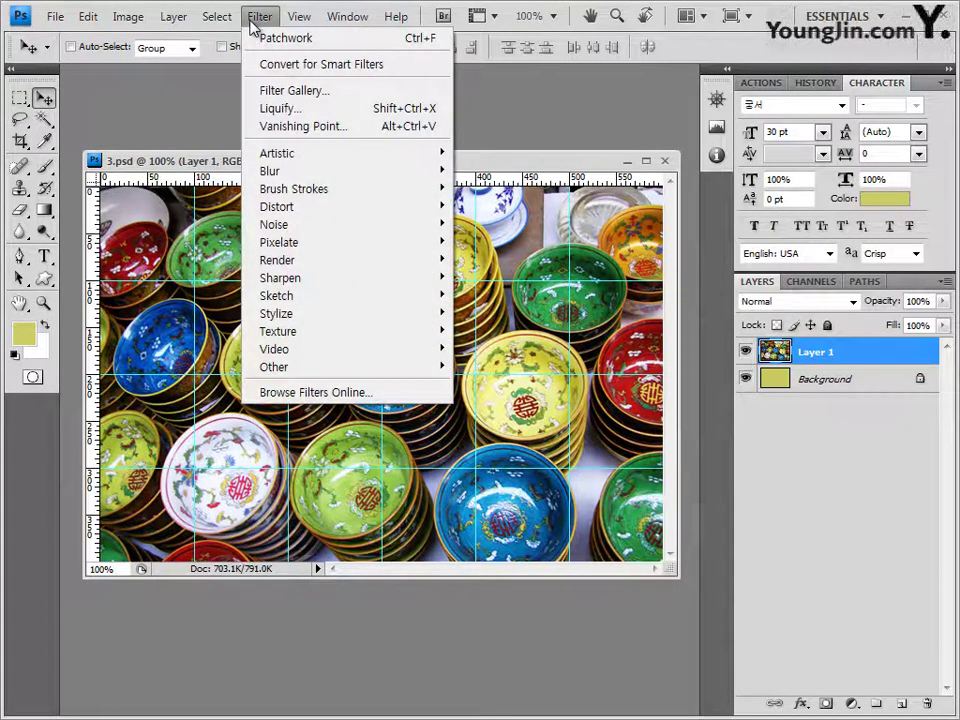
{"action": "mouse_move", "coordinate": [430, 153]}
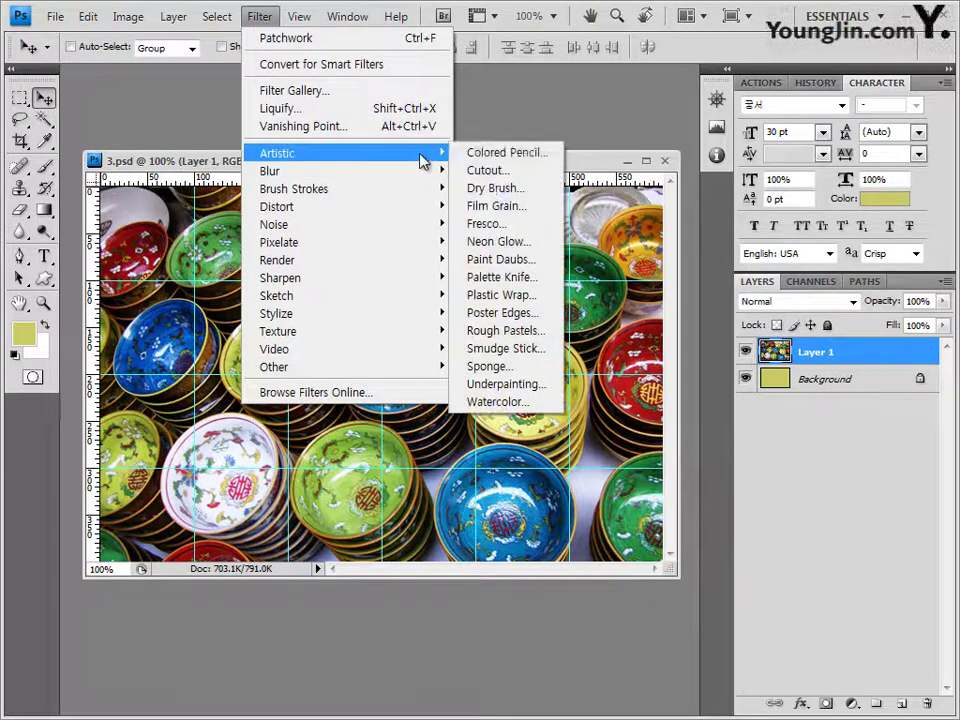
{"action": "left_click", "coordinate": [511, 403]}
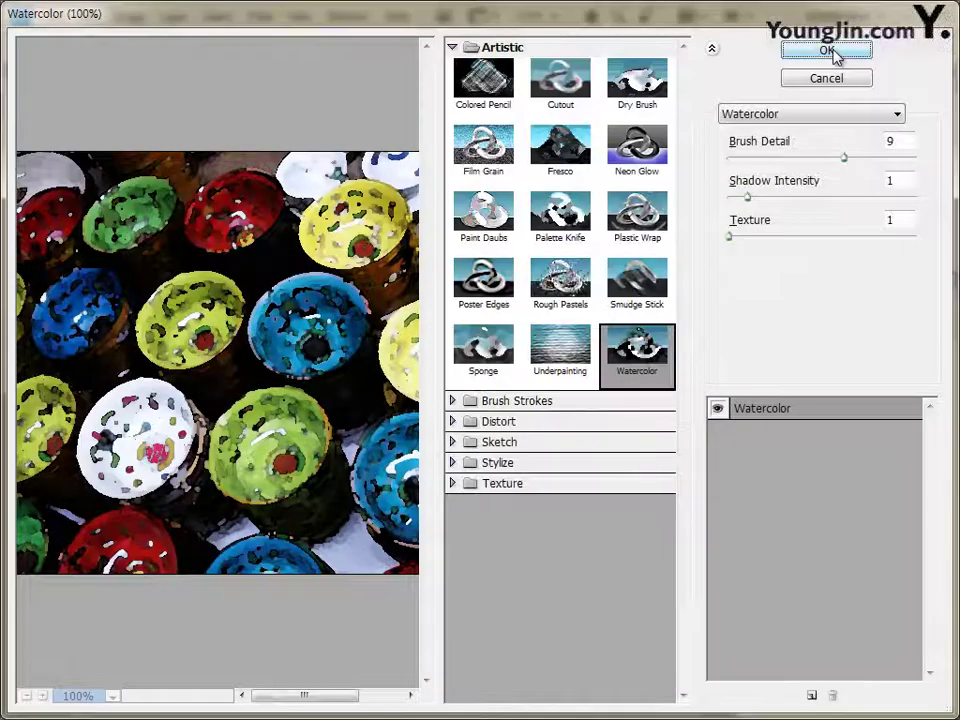
{"action": "left_click", "coordinate": [828, 51]}
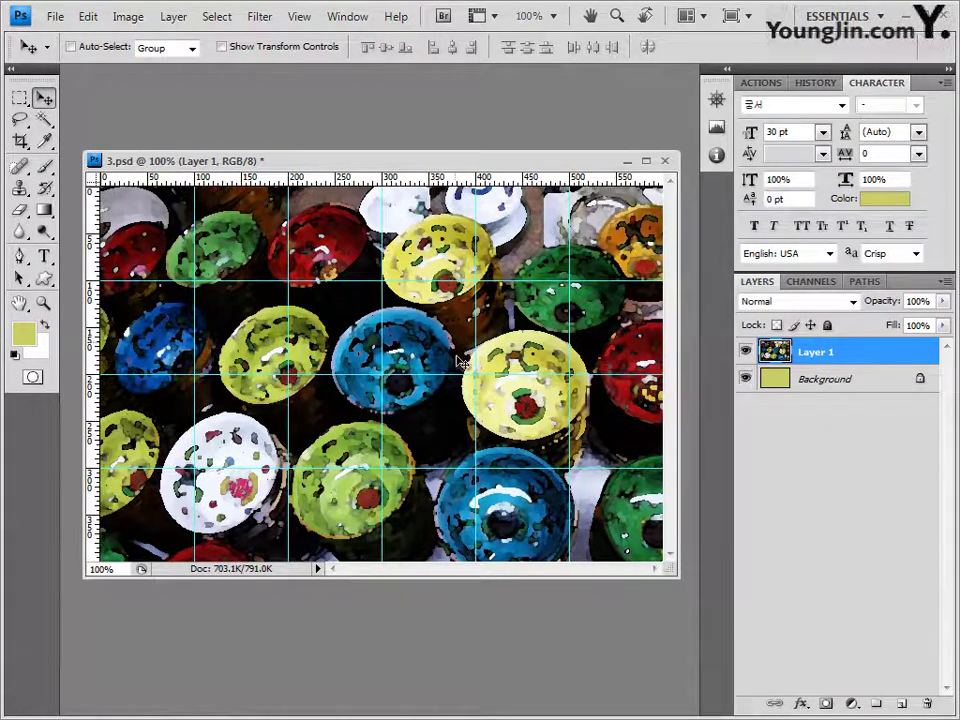
Add a layer mask to the bowls layer and fade it diagonally from the upper left with a linear black-to-white gradient
{"action": "left_click", "coordinate": [828, 706]}
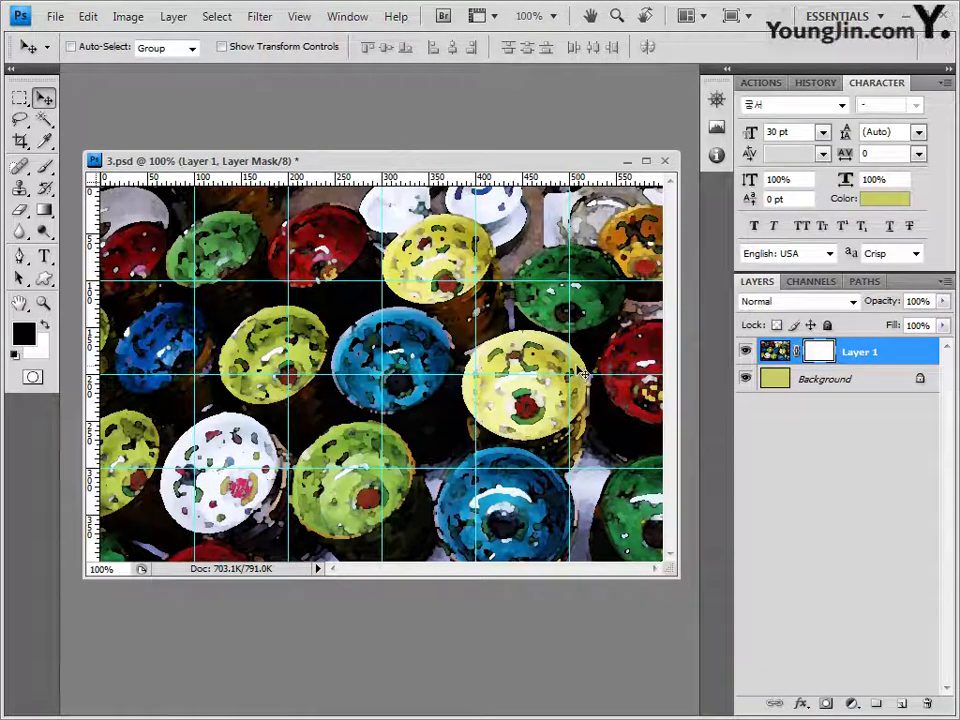
{"action": "left_click", "coordinate": [45, 211]}
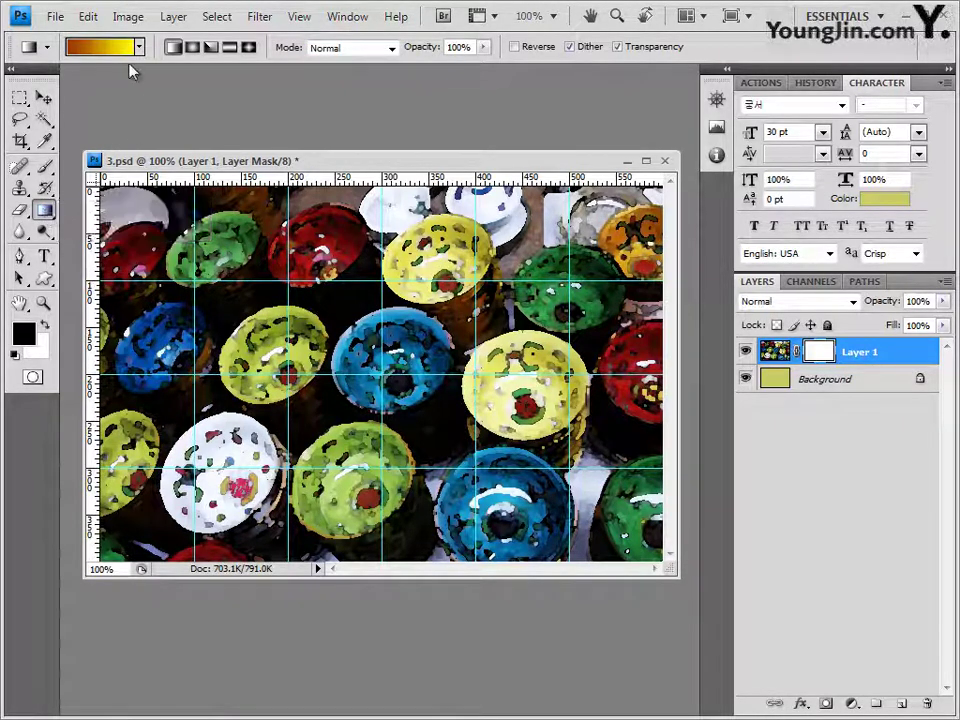
{"action": "left_click", "coordinate": [90, 46]}
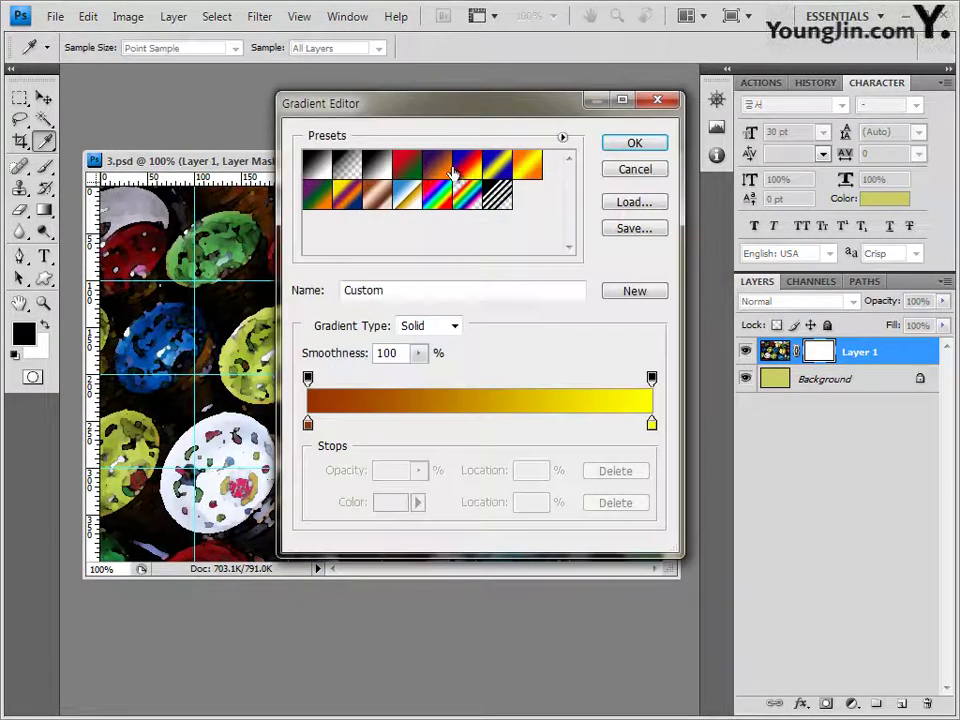
{"action": "left_click", "coordinate": [383, 166]}
{"action": "left_click", "coordinate": [634, 143]}
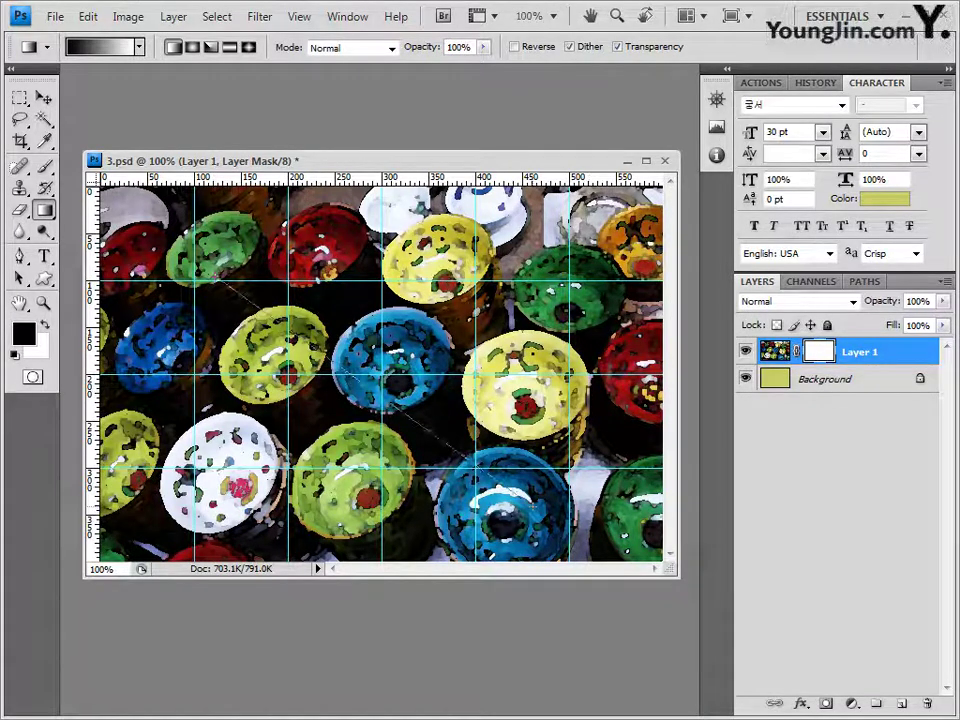
{"action": "left_click_drag", "start_coordinate": [224, 254], "coordinate": [376, 369]}
{"action": "left_click_drag", "start_coordinate": [458, 458], "coordinate": [460, 460]}
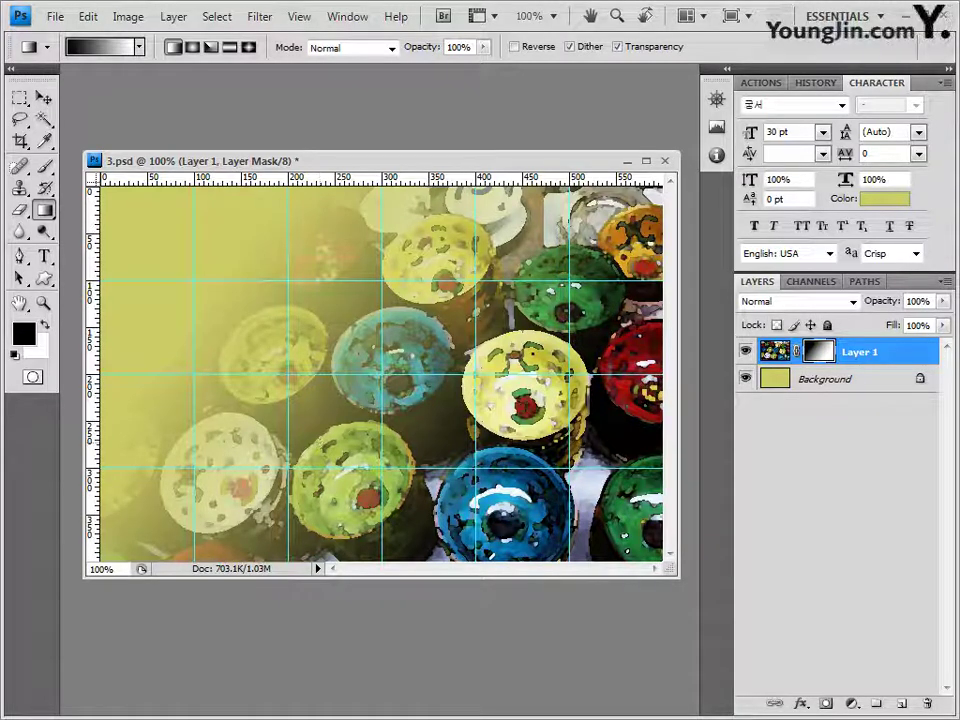
Open 2급-6.JPG from the 기출문제06 folder and float it in its own window
{"action": "key", "text": "alt+Tab"}
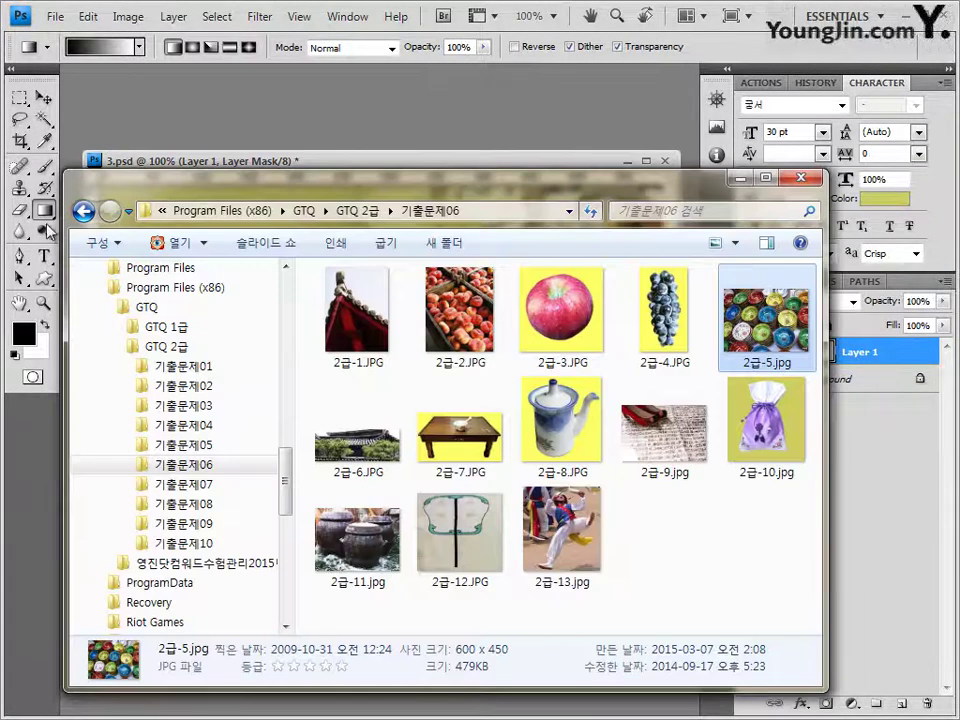
{"action": "left_click", "coordinate": [375, 420]}
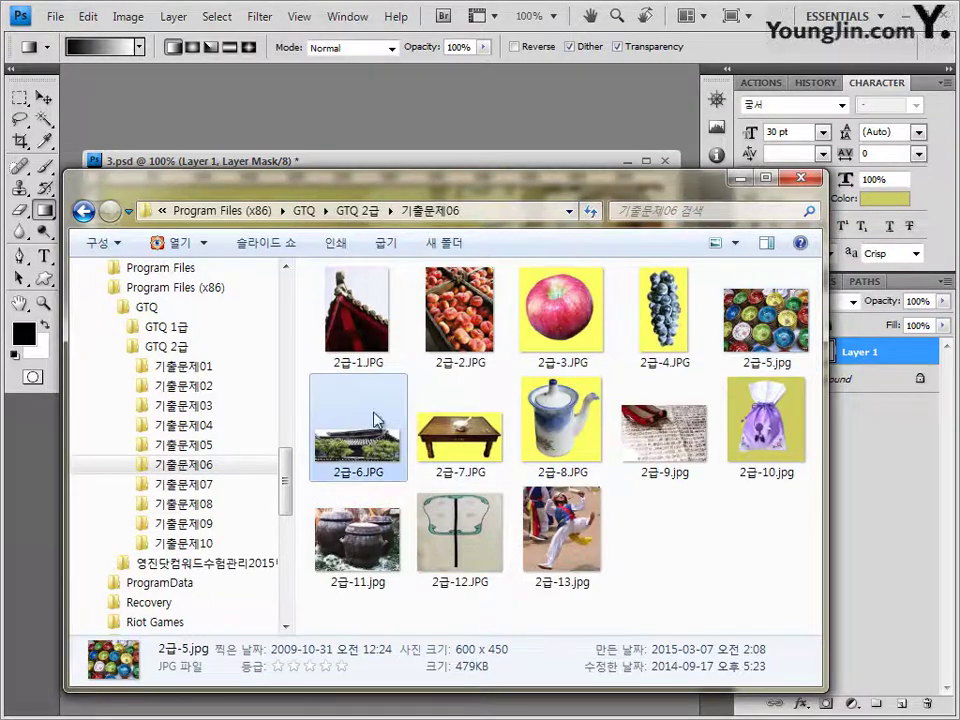
{"action": "left_click_drag", "start_coordinate": [375, 420], "coordinate": [247, 88]}
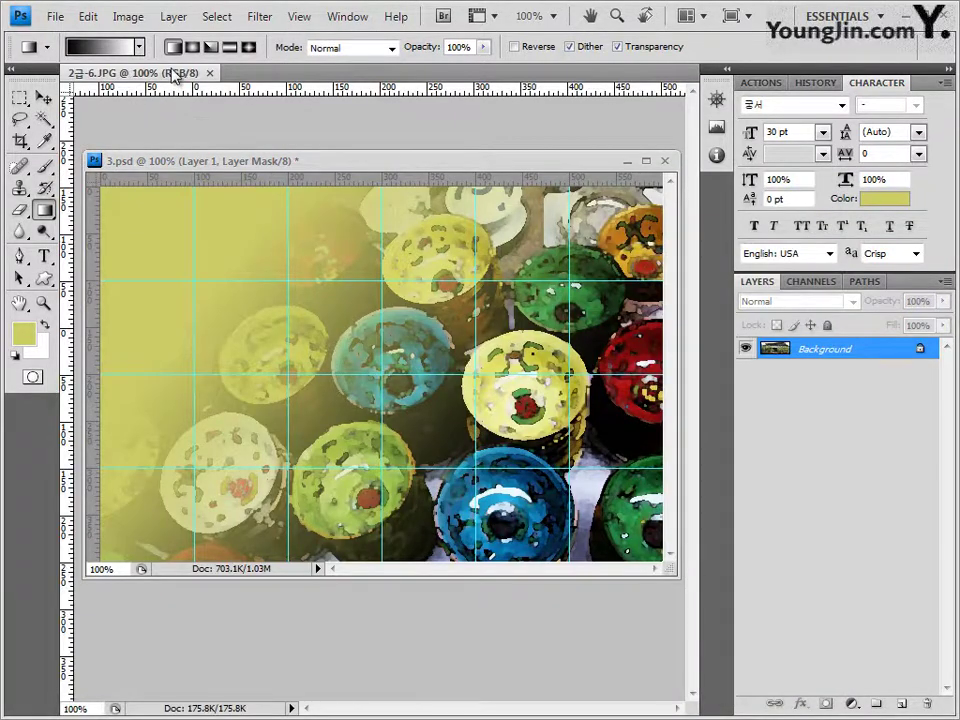
{"action": "left_click_drag", "start_coordinate": [175, 76], "coordinate": [363, 299]}
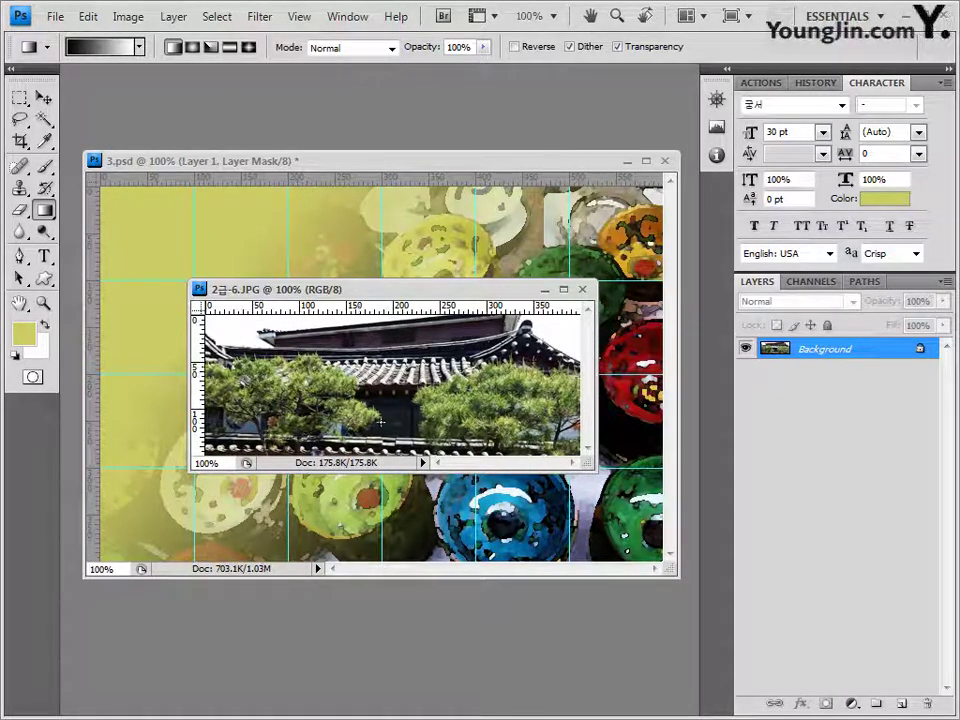
Select the white sky areas with the Magic Wand, invert the selection, and copy the tiled-roof building into 3.psd as a new layer
{"action": "left_click", "coordinate": [44, 118]}
{"action": "left_click", "coordinate": [128, 138]}
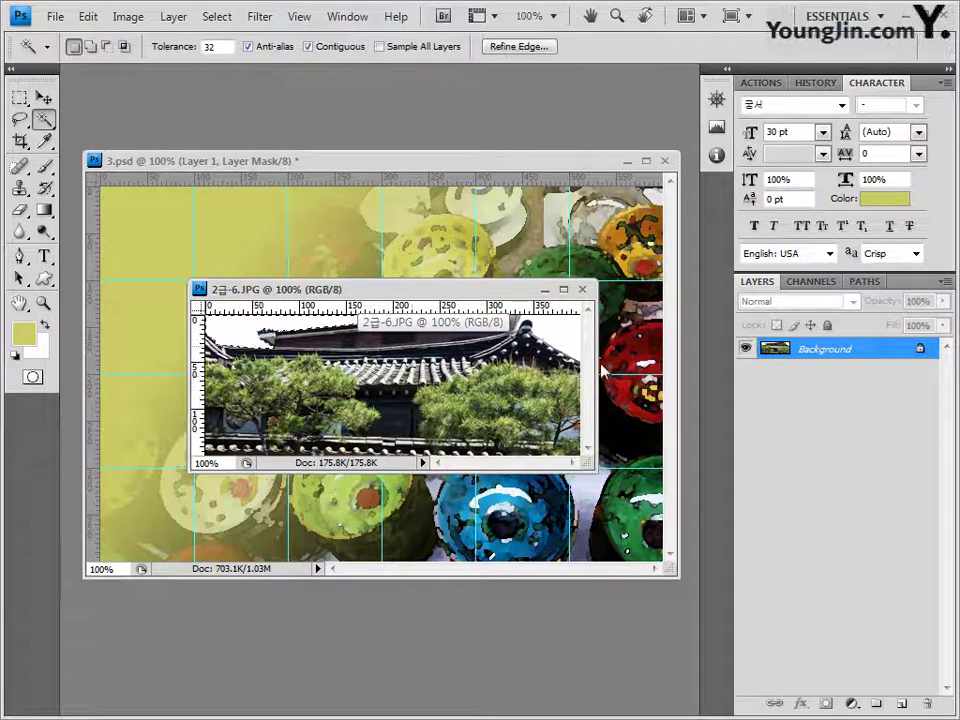
{"action": "key", "text": "shift"}
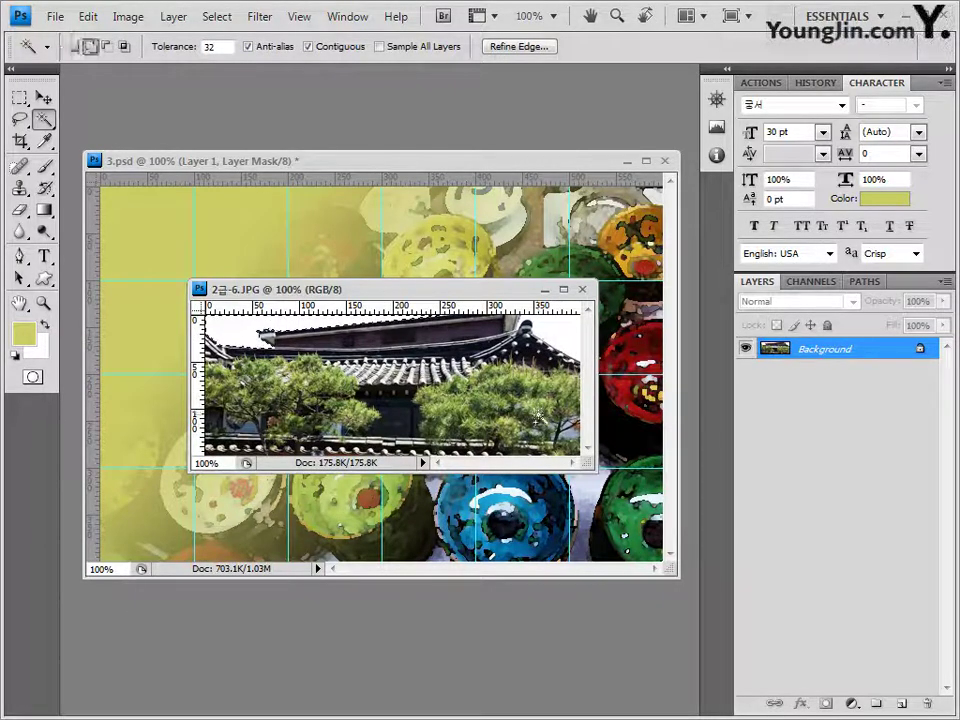
{"action": "left_click", "coordinate": [565, 330], "text": "shift"}
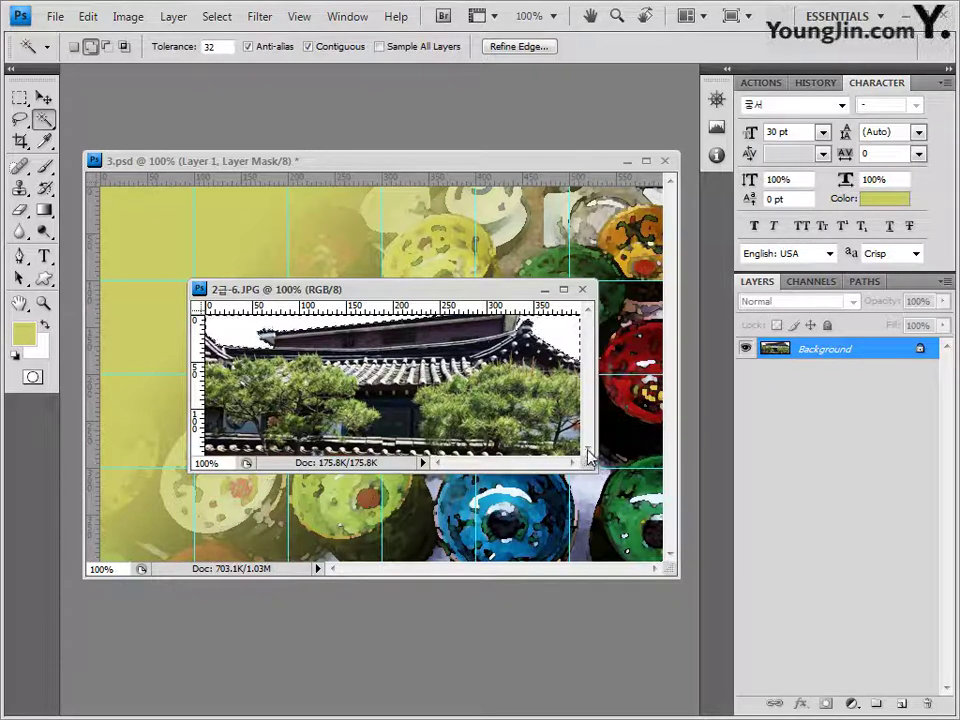
{"action": "left_click", "coordinate": [232, 26]}
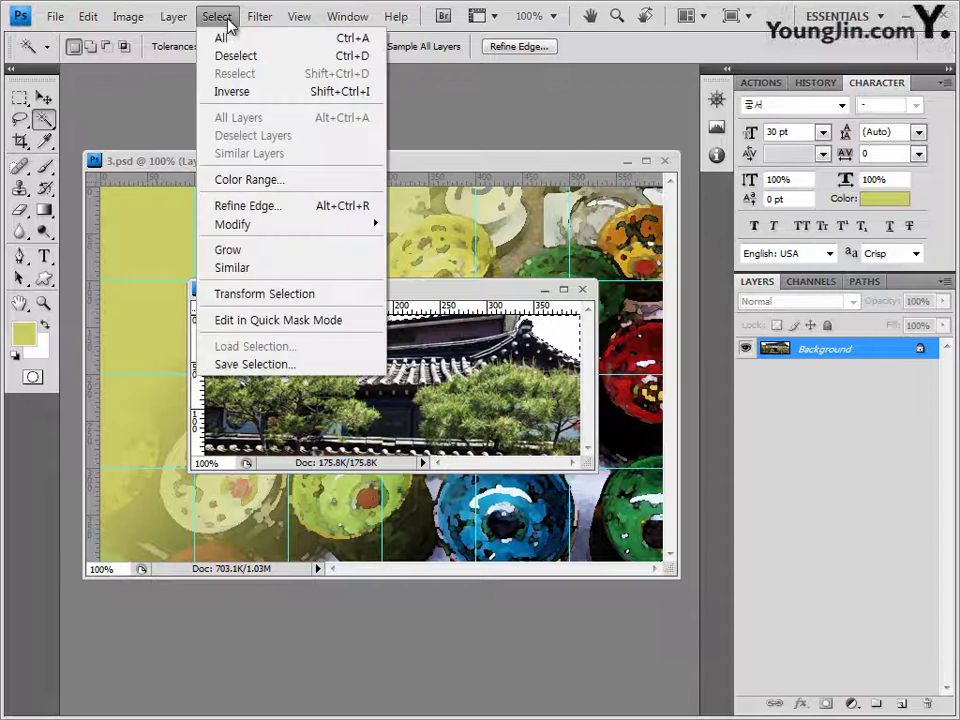
{"action": "left_click", "coordinate": [210, 92]}
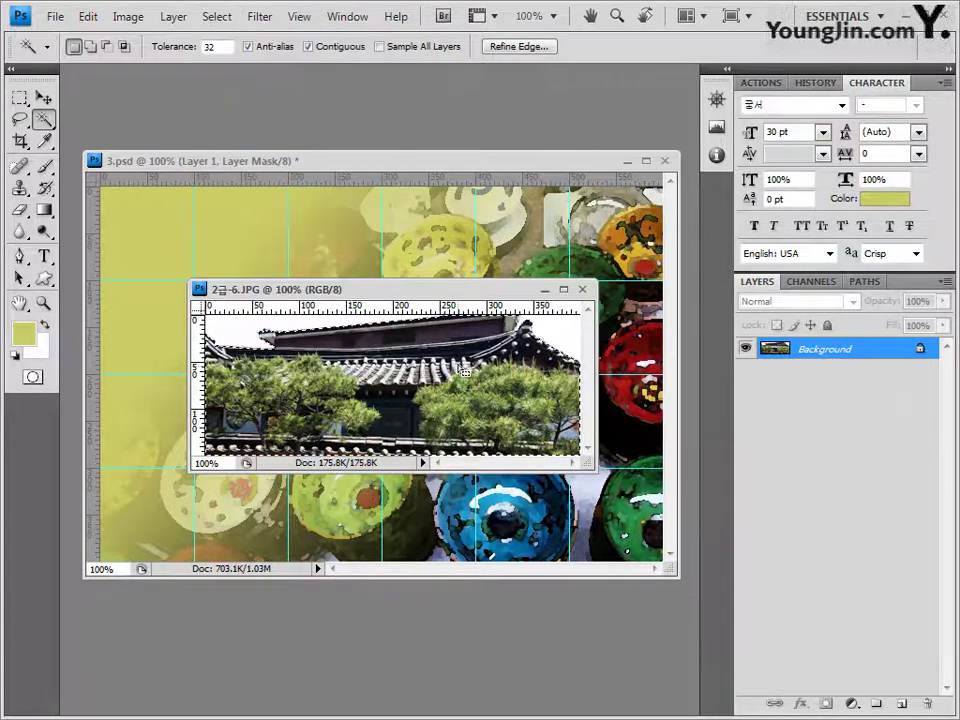
{"action": "left_click", "coordinate": [583, 290]}
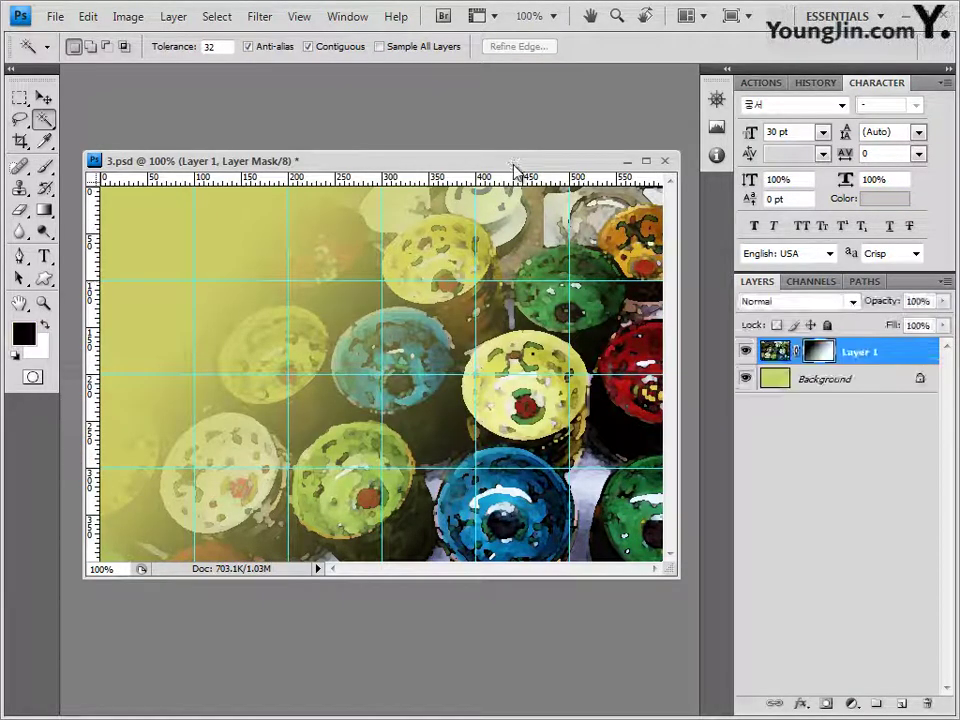
{"action": "key", "text": "ctrl+v"}
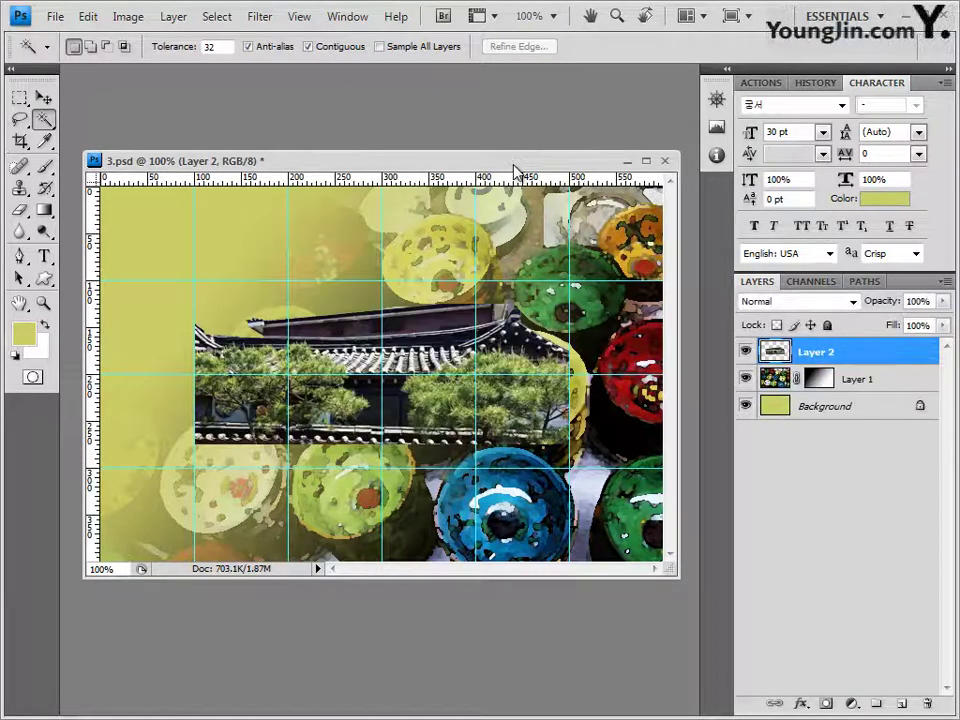
Turn on snapping and move the building layer flush into the lower-left corner of the canvas
{"action": "left_click", "coordinate": [44, 99]}
{"action": "left_click_drag", "start_coordinate": [373, 393], "coordinate": [245, 517]}
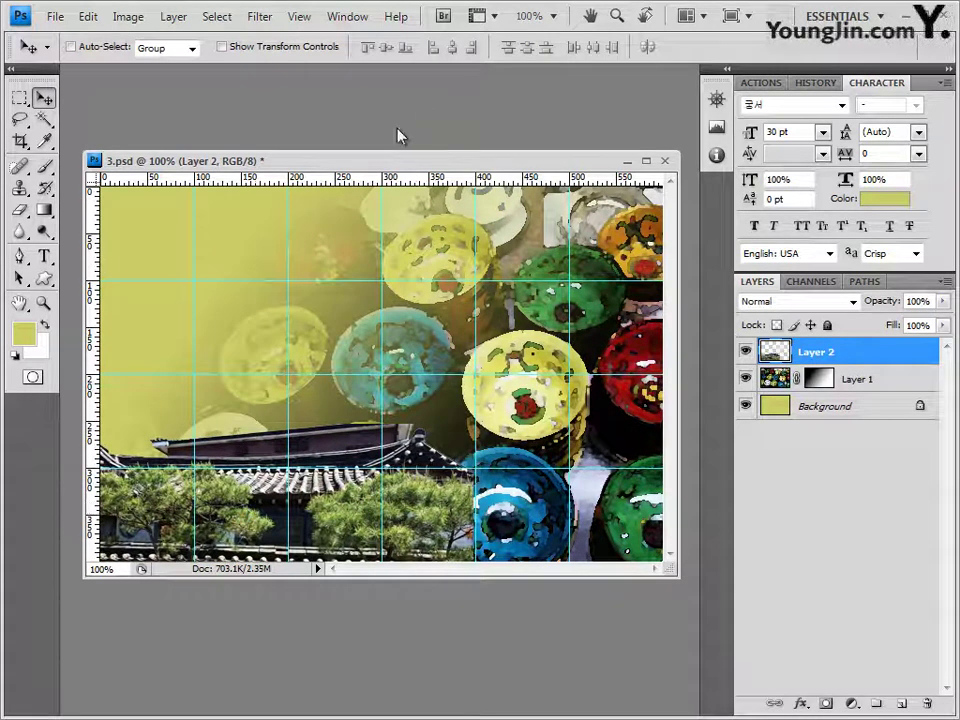
{"action": "mouse_move", "coordinate": [238, 496]}
{"action": "left_mouse_down"}
{"action": "mouse_move", "coordinate": [230, 478]}
{"action": "mouse_move", "coordinate": [240, 456]}
{"action": "mouse_move", "coordinate": [255, 496]}
{"action": "left_mouse_up"}
{"action": "left_click", "coordinate": [303, 16]}
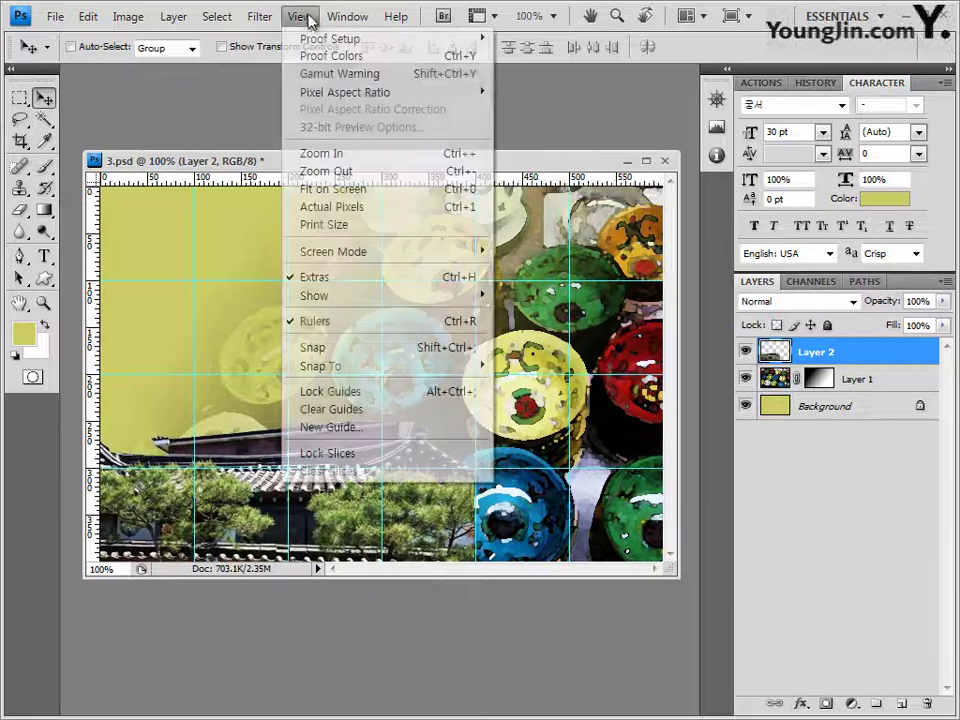
{"action": "left_click", "coordinate": [313, 347]}
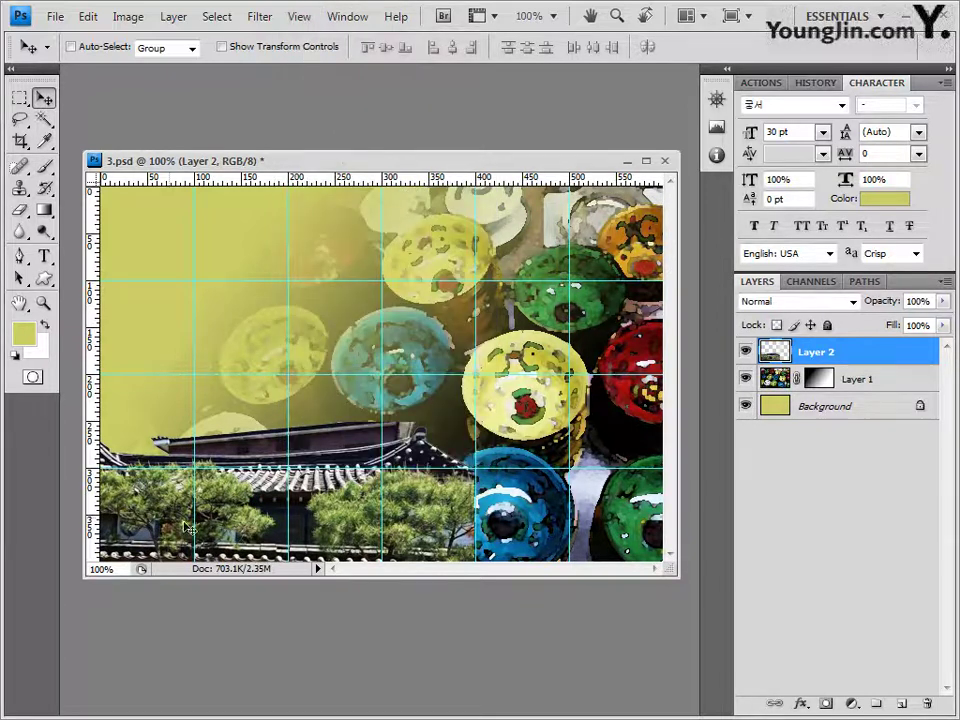
{"action": "left_click_drag", "start_coordinate": [268, 480], "coordinate": [290, 481]}
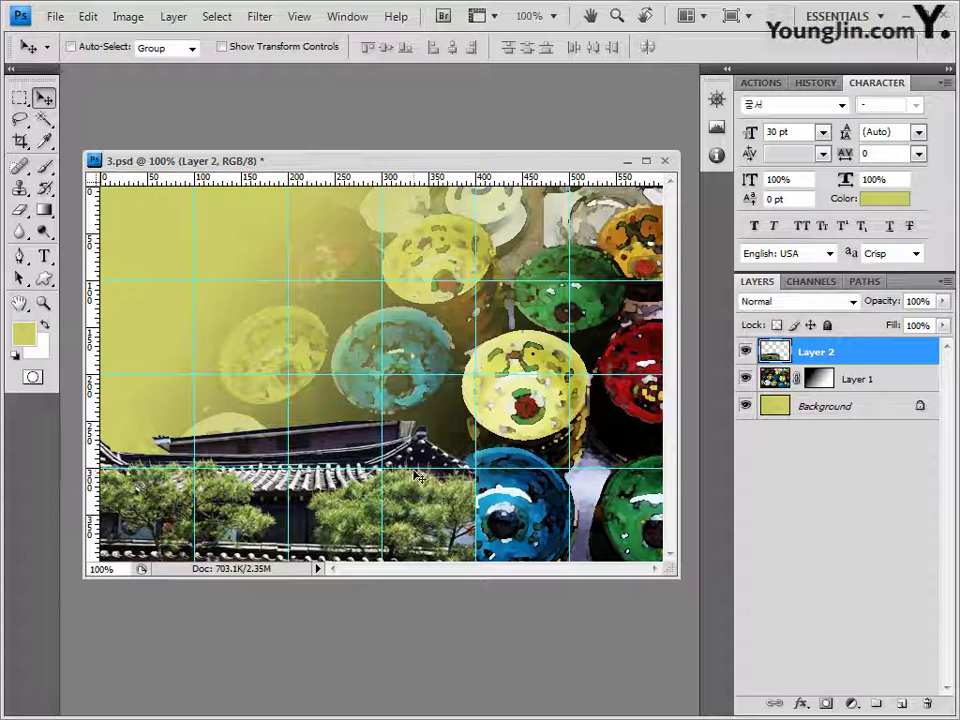
Scale the building layer down from its upper edge to 94% height, keeping the width at 100%
{"action": "key", "text": "ctrl+t"}
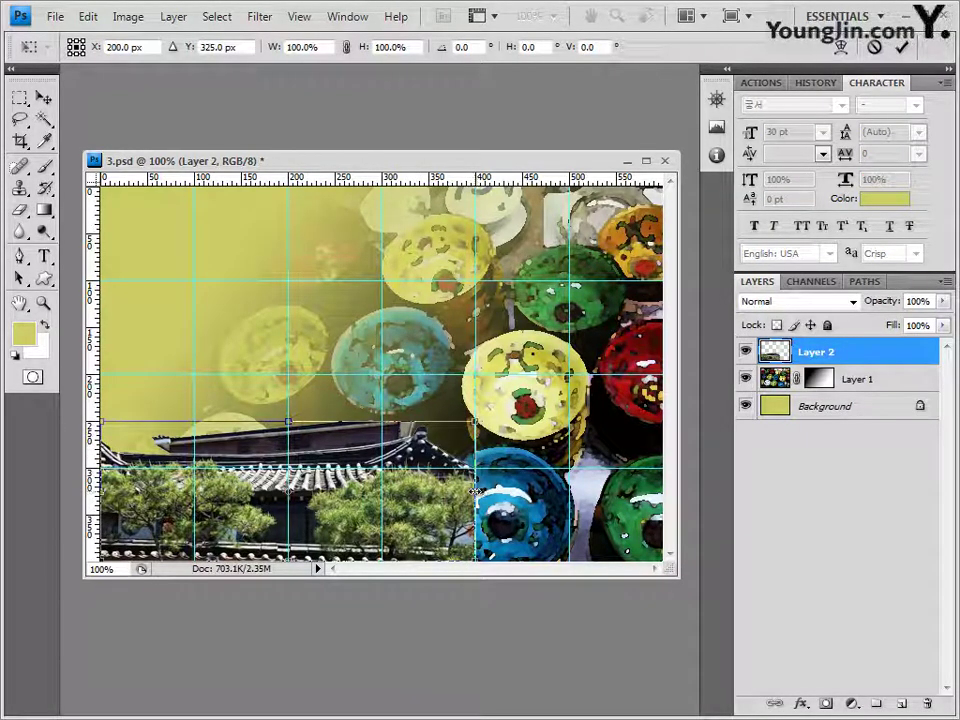
{"action": "mouse_move", "coordinate": [475, 491]}
{"action": "left_mouse_down"}
{"action": "mouse_move", "coordinate": [342, 510]}
{"action": "mouse_move", "coordinate": [475, 496]}
{"action": "left_mouse_up"}
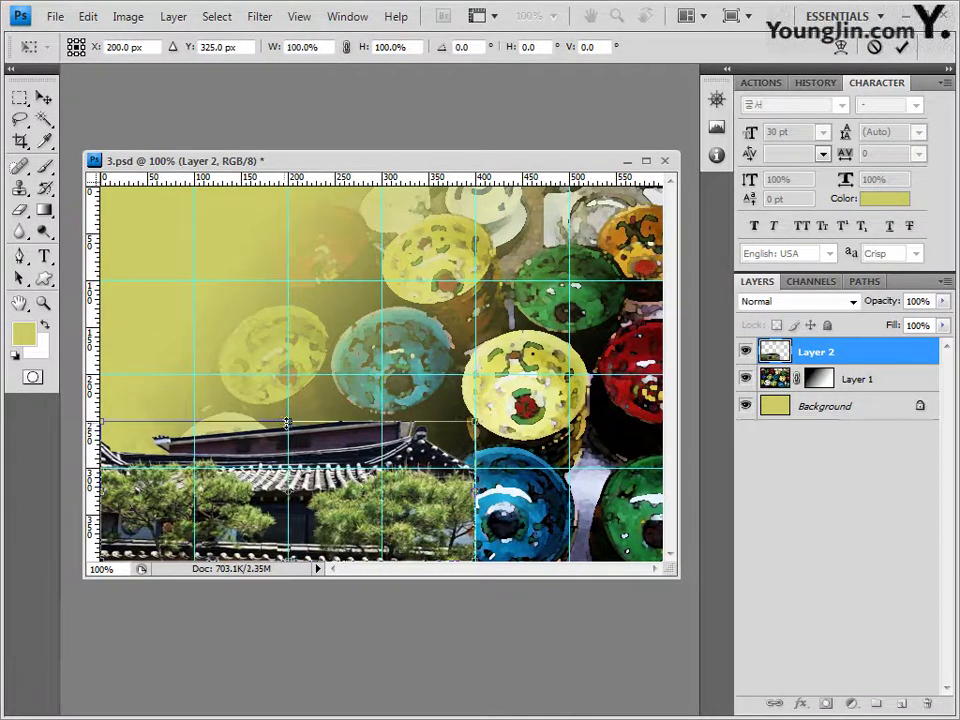
{"action": "mouse_move", "coordinate": [287, 424]}
{"action": "left_mouse_down"}
{"action": "mouse_move", "coordinate": [287, 455]}
{"action": "mouse_move", "coordinate": [287, 431]}
{"action": "left_mouse_up"}
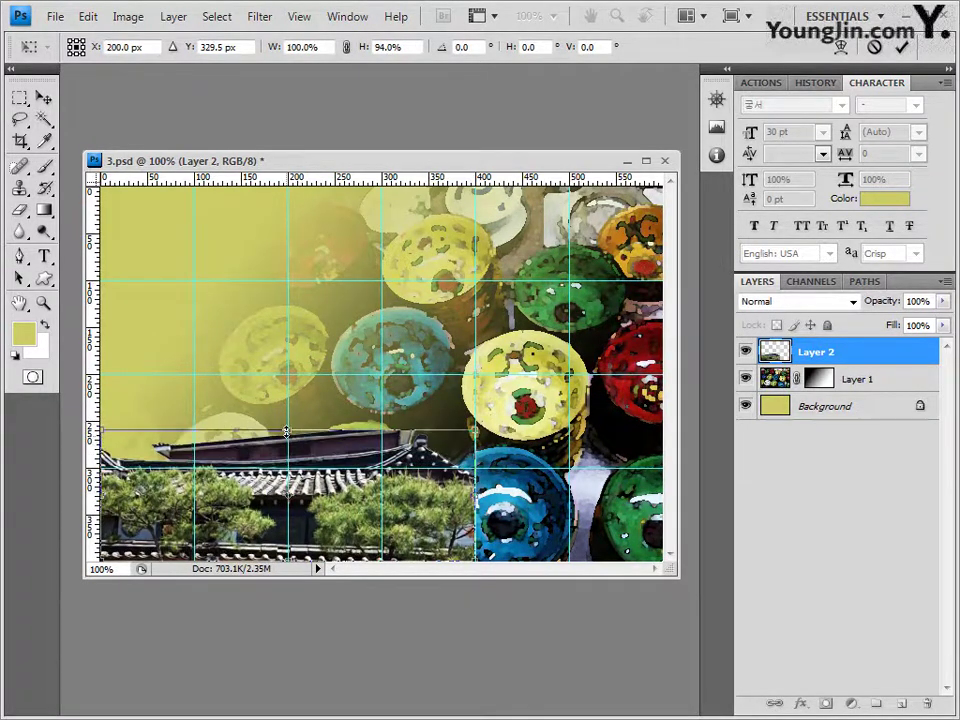
{"action": "key", "text": "Return"}
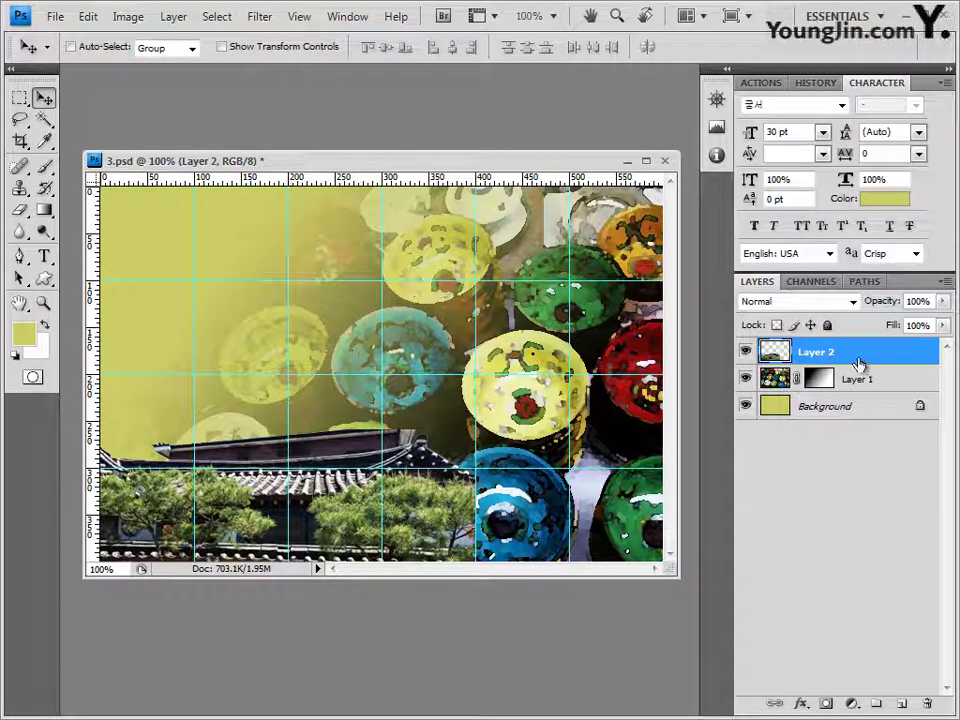
Add an Outer Glow layer style with its default settings to the tiled-roof building layer
{"action": "left_click", "coordinate": [801, 705]}
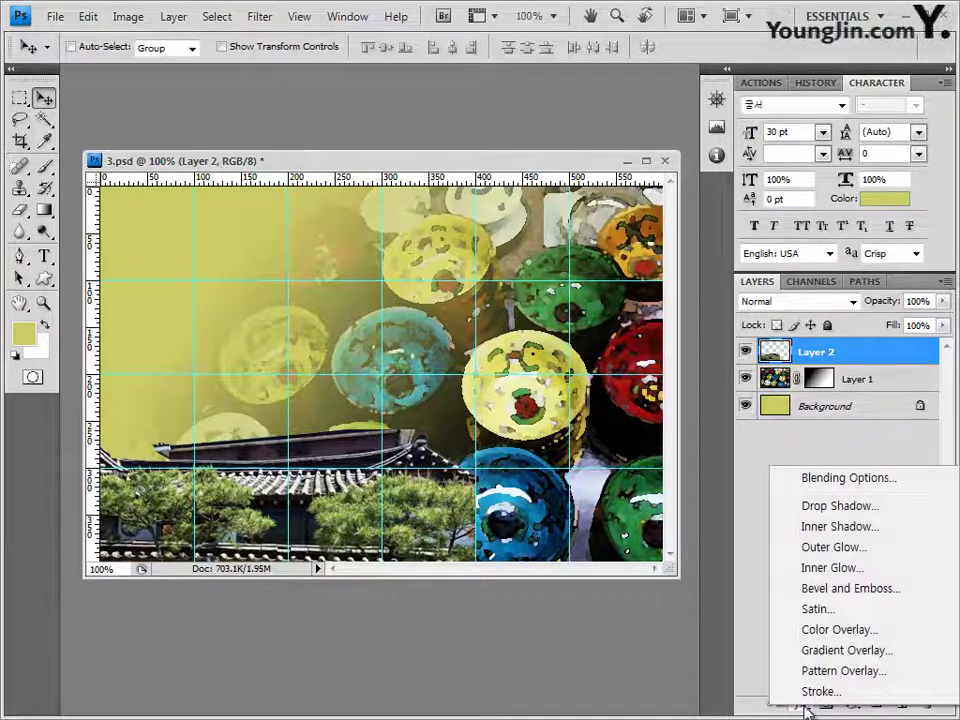
{"action": "left_click", "coordinate": [833, 547]}
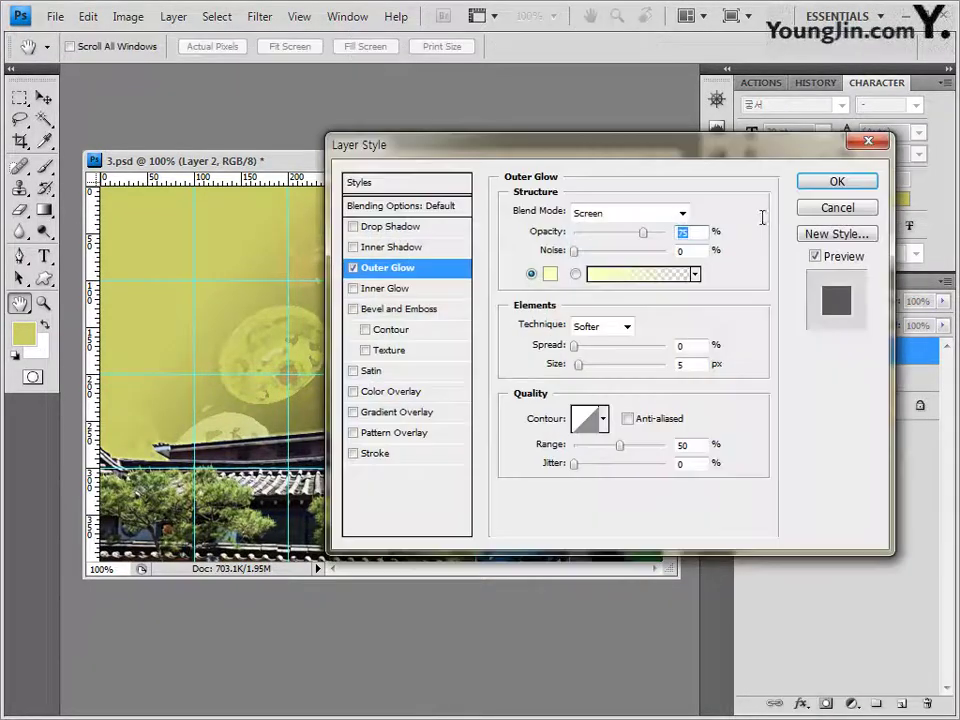
{"action": "left_click", "coordinate": [835, 182]}
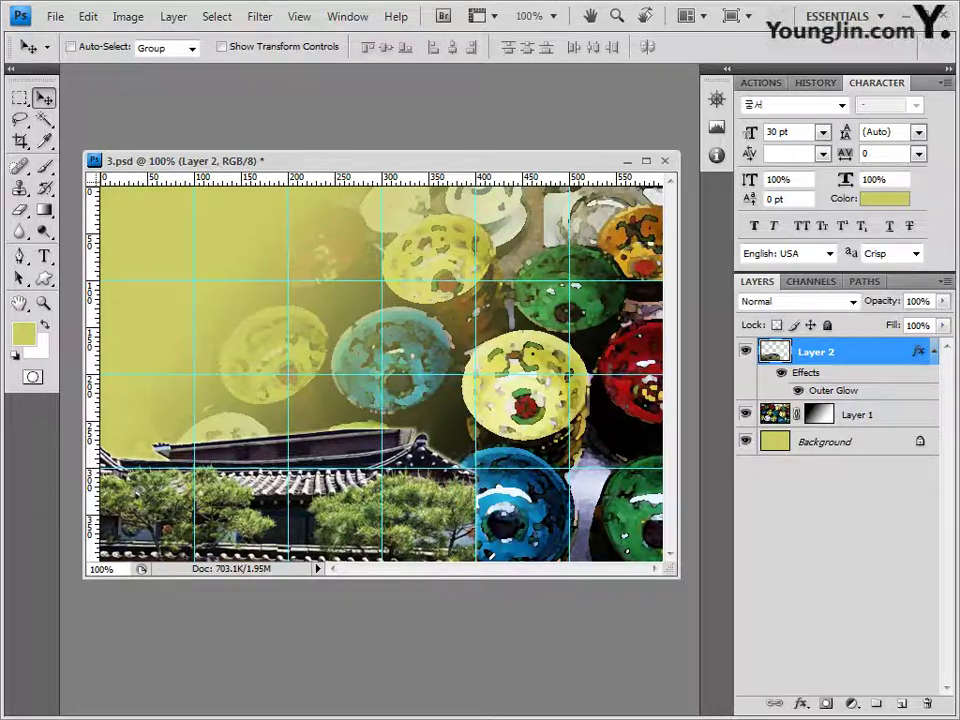
Open 2급-7.JPG from the 기출문제06 folder and float it in its own window
{"action": "key", "text": "alt+Tab"}
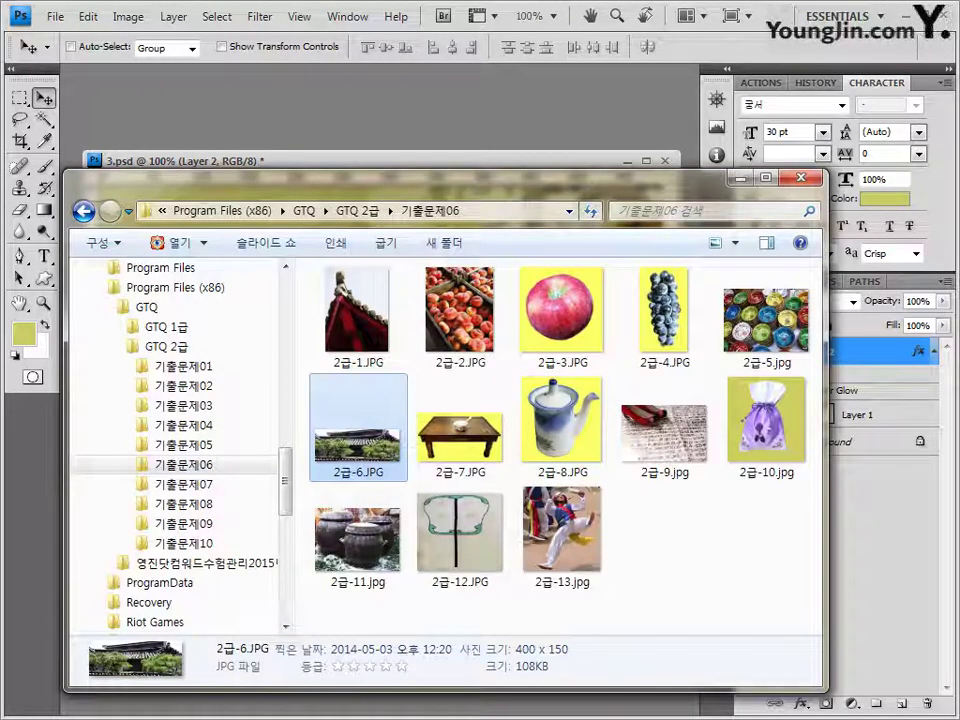
{"action": "left_click_drag", "start_coordinate": [459, 430], "coordinate": [229, 114]}
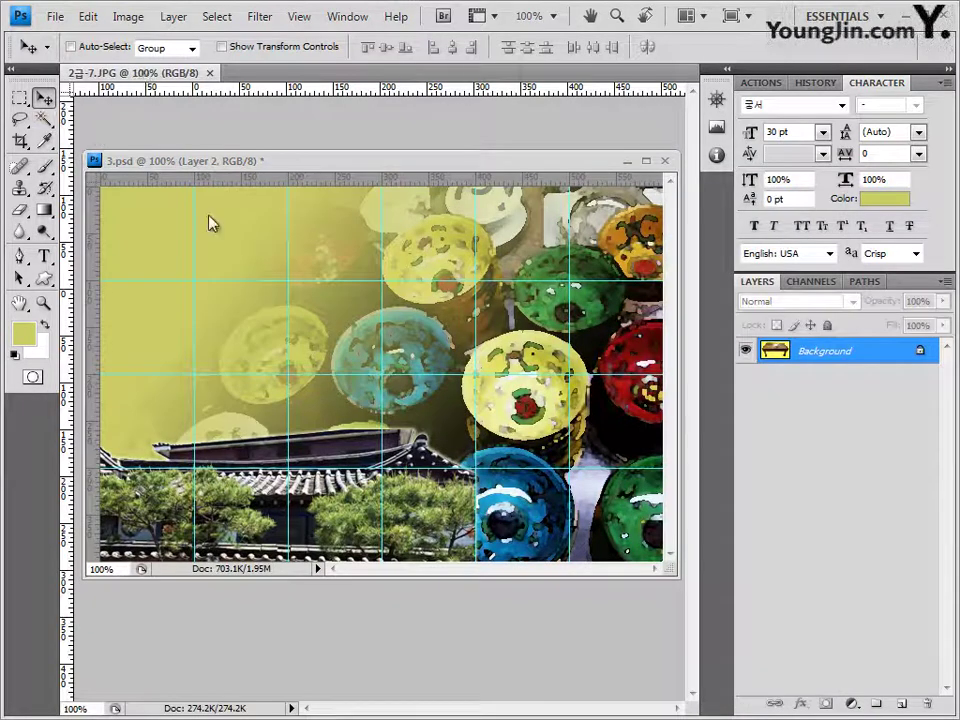
{"action": "left_click_drag", "start_coordinate": [150, 72], "coordinate": [235, 268]}
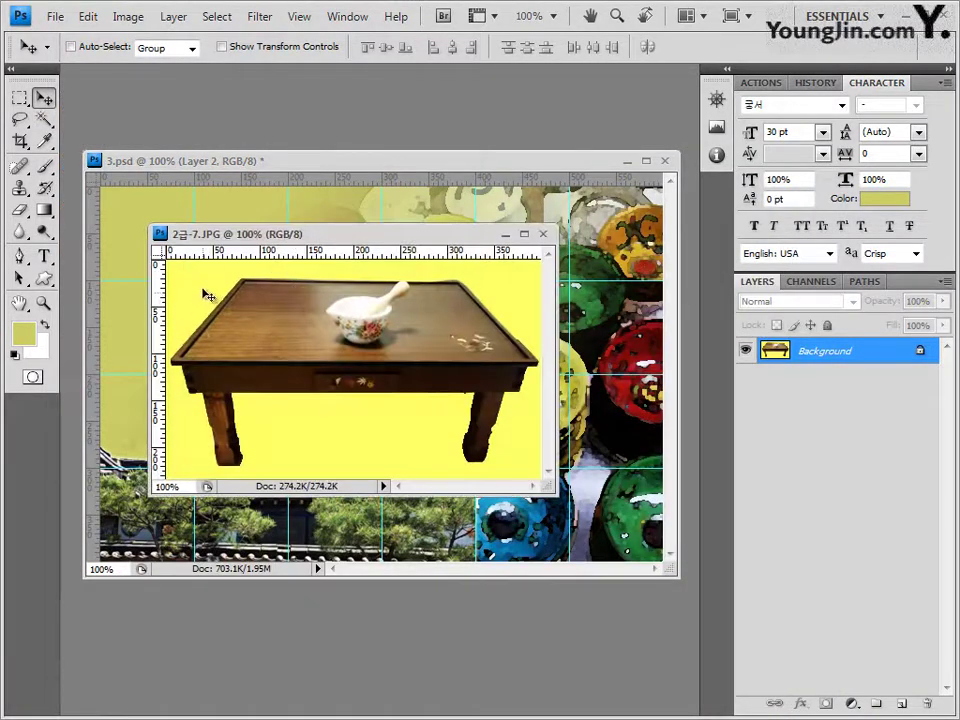
Select the yellow background with the Magic Wand, invert the selection, and copy the wooden table into 3.psd as a new layer
{"action": "left_click", "coordinate": [45, 120]}
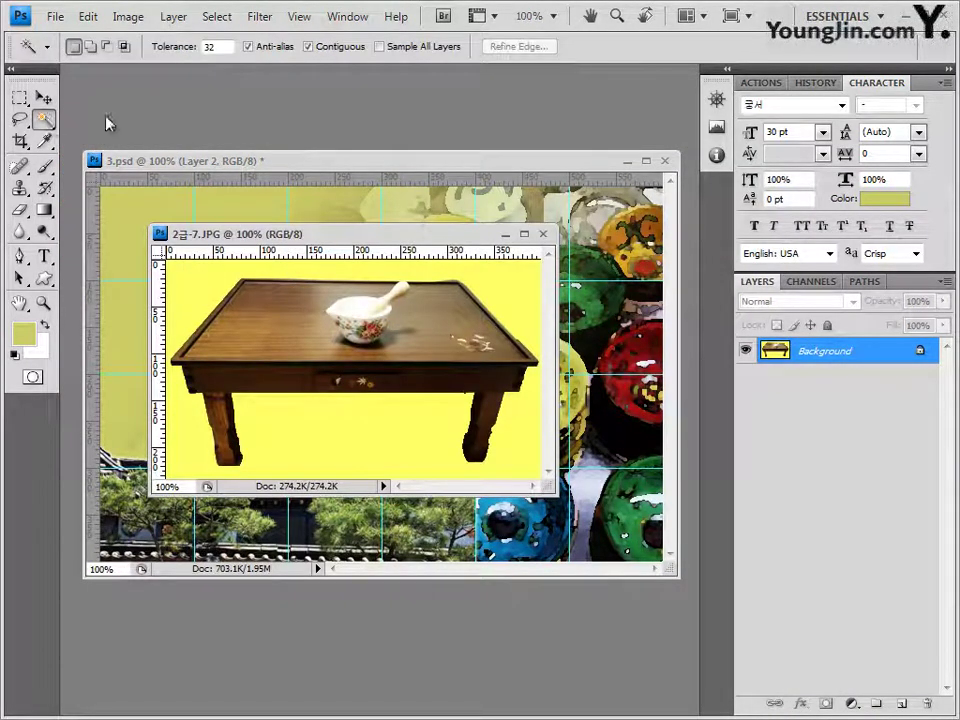
{"action": "left_click", "coordinate": [195, 295]}
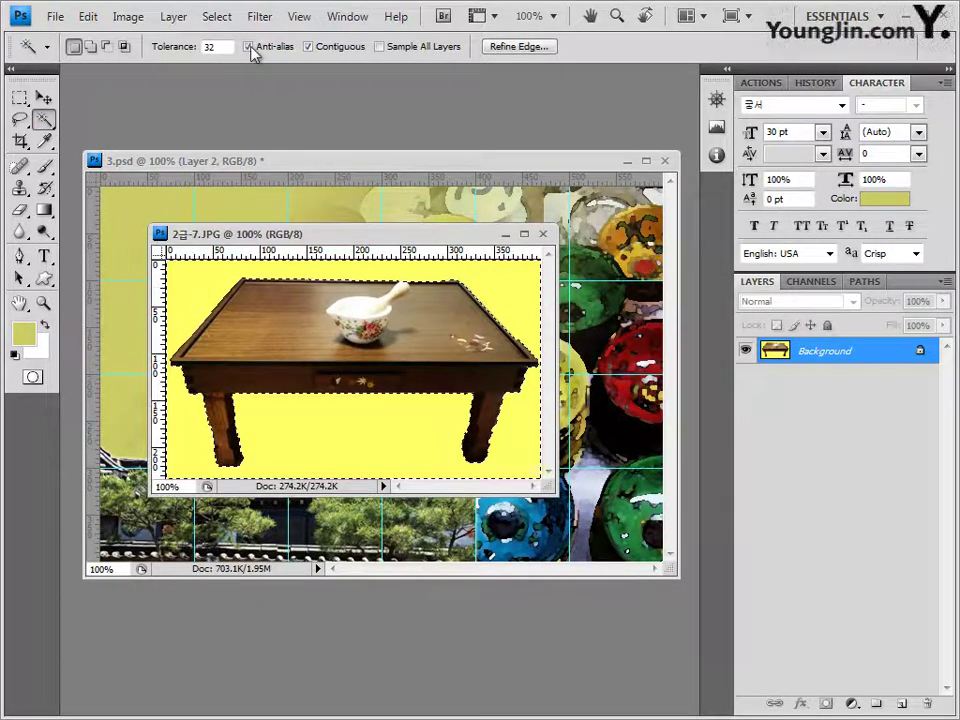
{"action": "left_click", "coordinate": [216, 16]}
{"action": "left_click", "coordinate": [247, 94]}
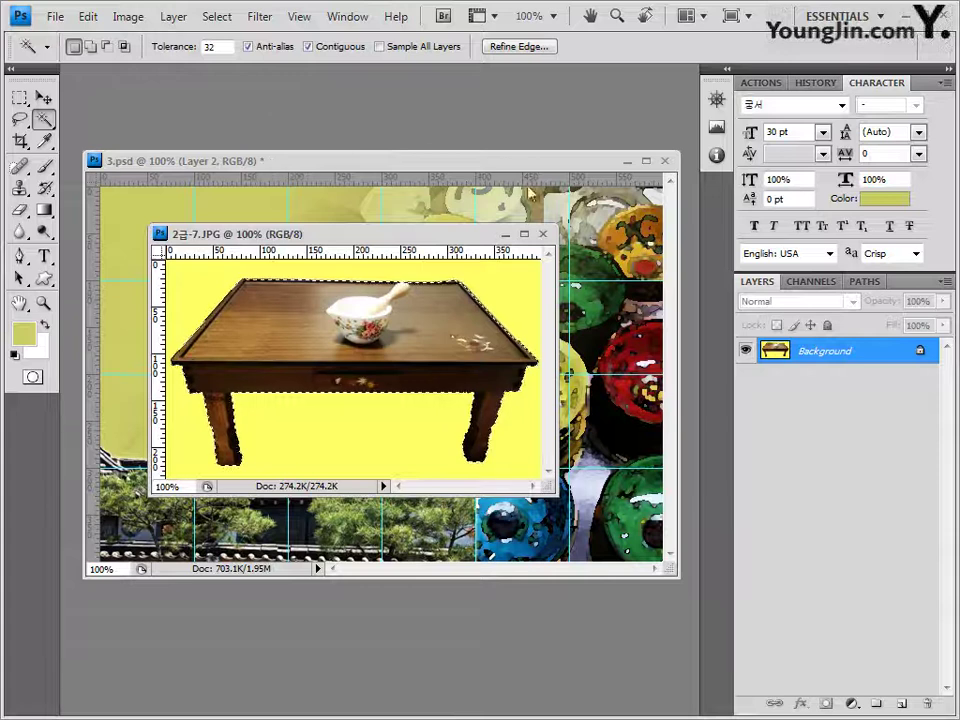
{"action": "left_click", "coordinate": [543, 234]}
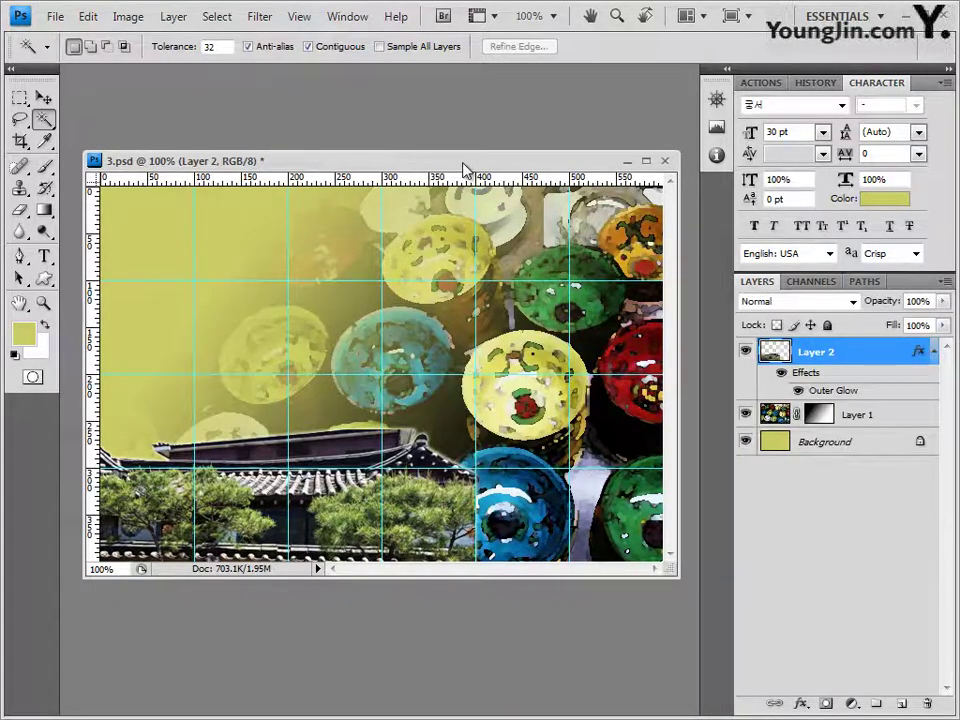
{"action": "key", "text": "ctrl+v"}
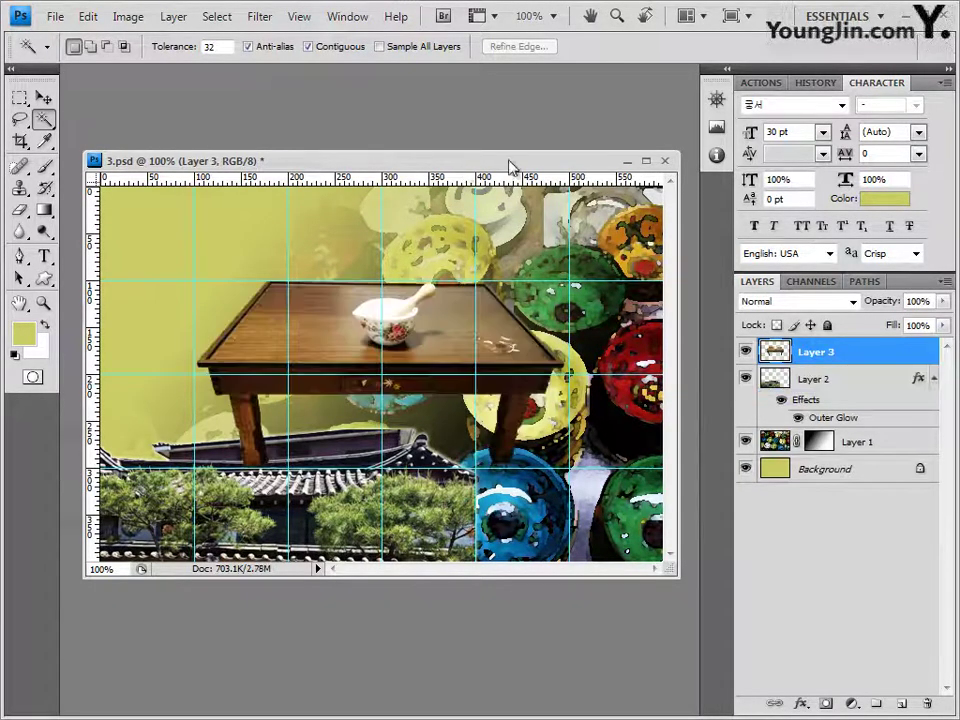
Move the table layer flush into the lower-right corner of the canvas
{"action": "left_click", "coordinate": [44, 98]}
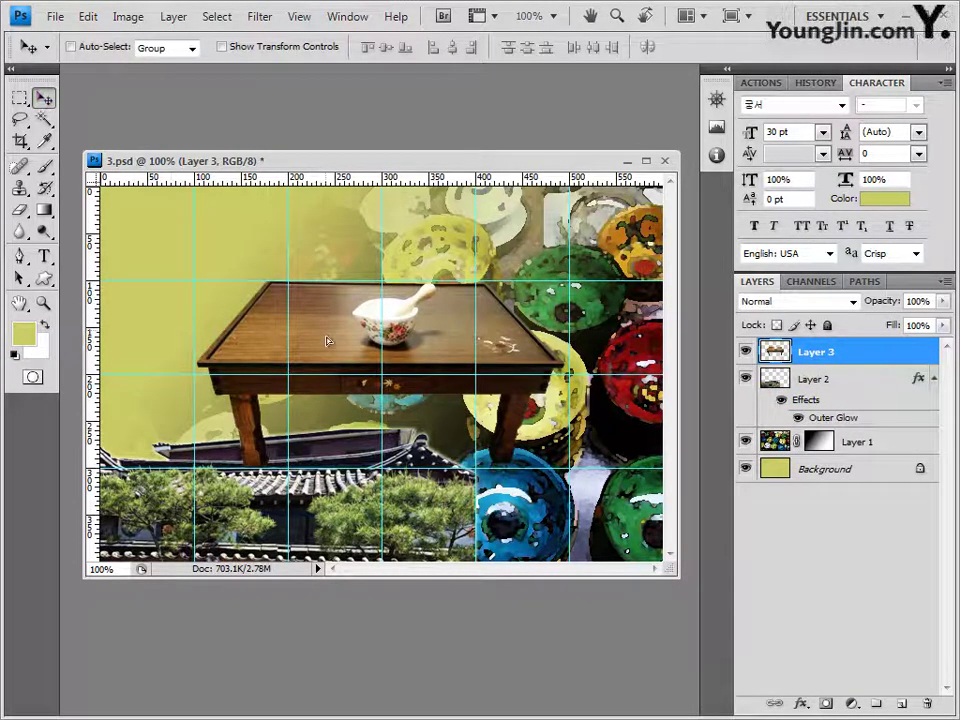
{"action": "left_click_drag", "start_coordinate": [326, 341], "coordinate": [405, 413]}
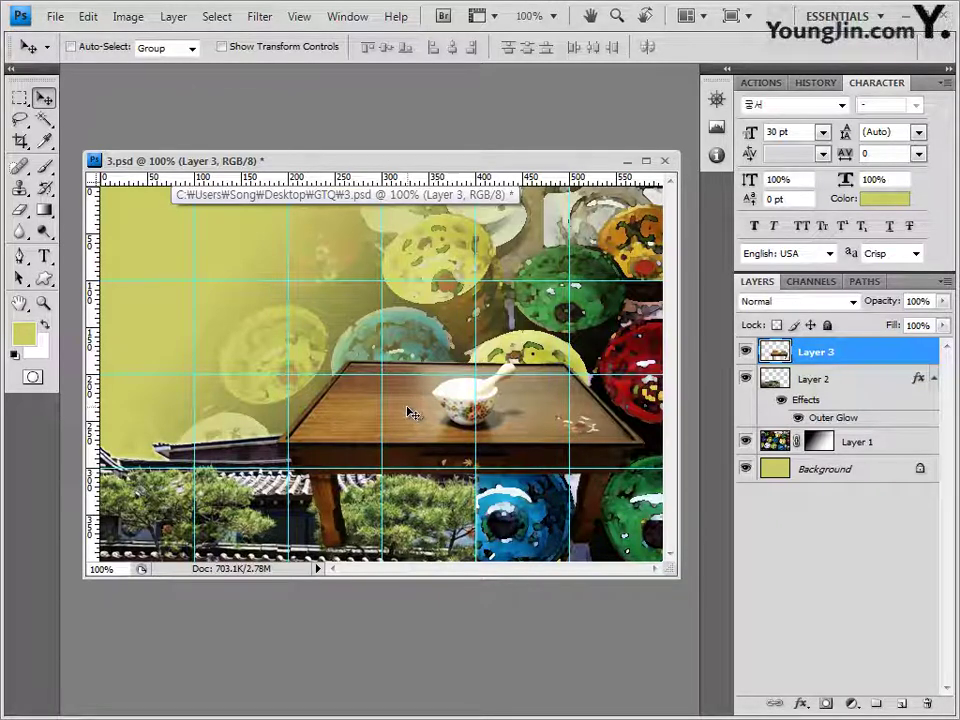
{"action": "key", "text": "ctrl+t"}
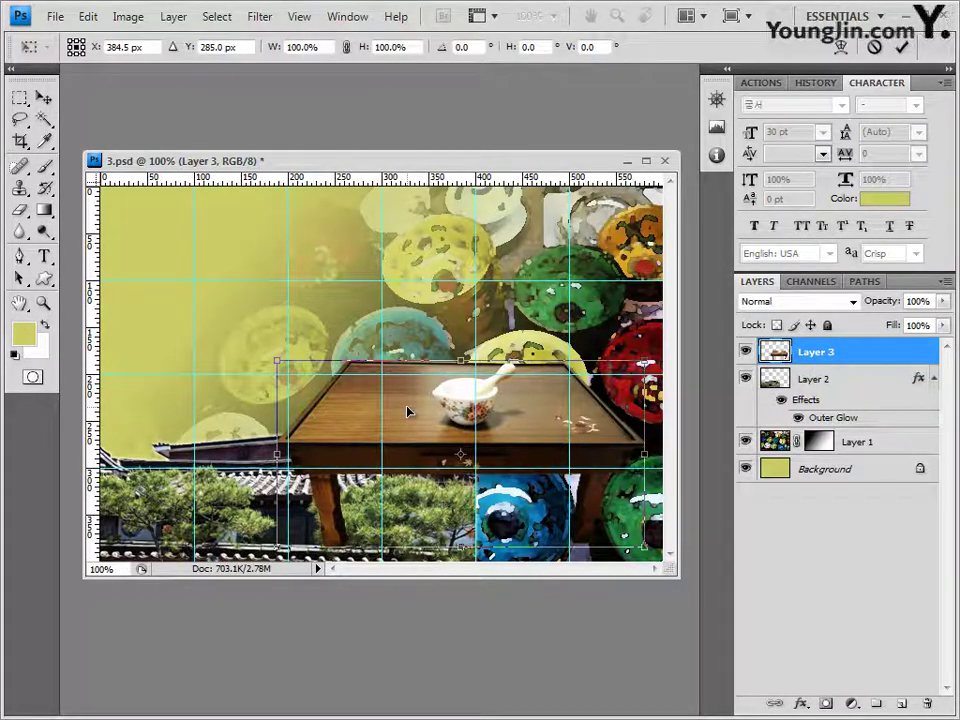
{"action": "left_click_drag", "start_coordinate": [520, 434], "coordinate": [536, 449]}
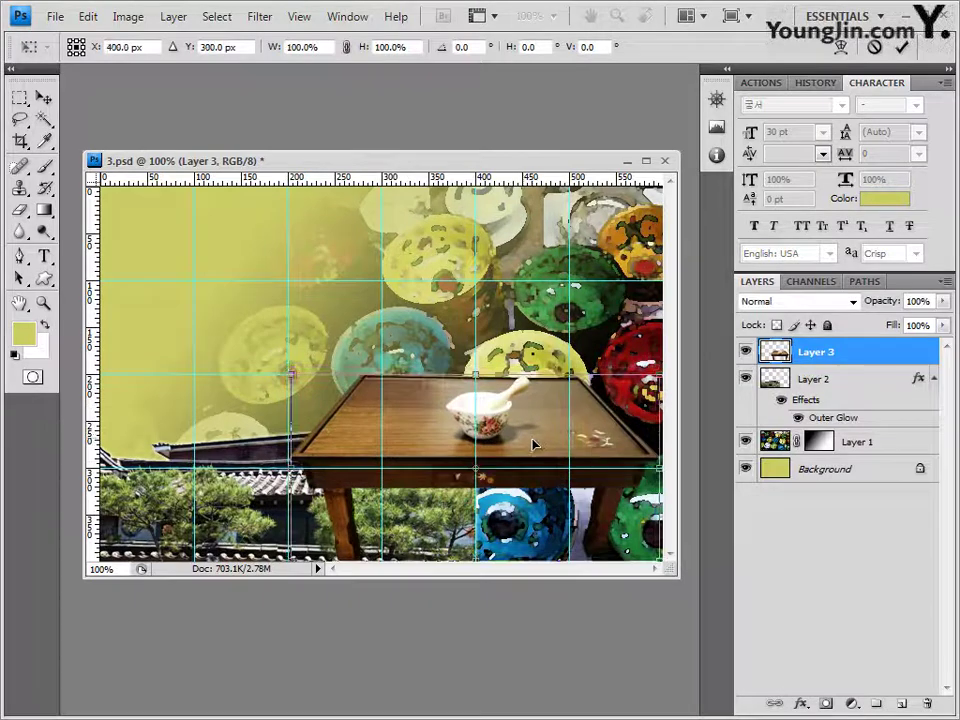
Scale the table down to about 60% width and 64% height, and add a Drop Shadow layer style to it
{"action": "left_click_drag", "start_coordinate": [289, 465], "coordinate": [437, 466]}
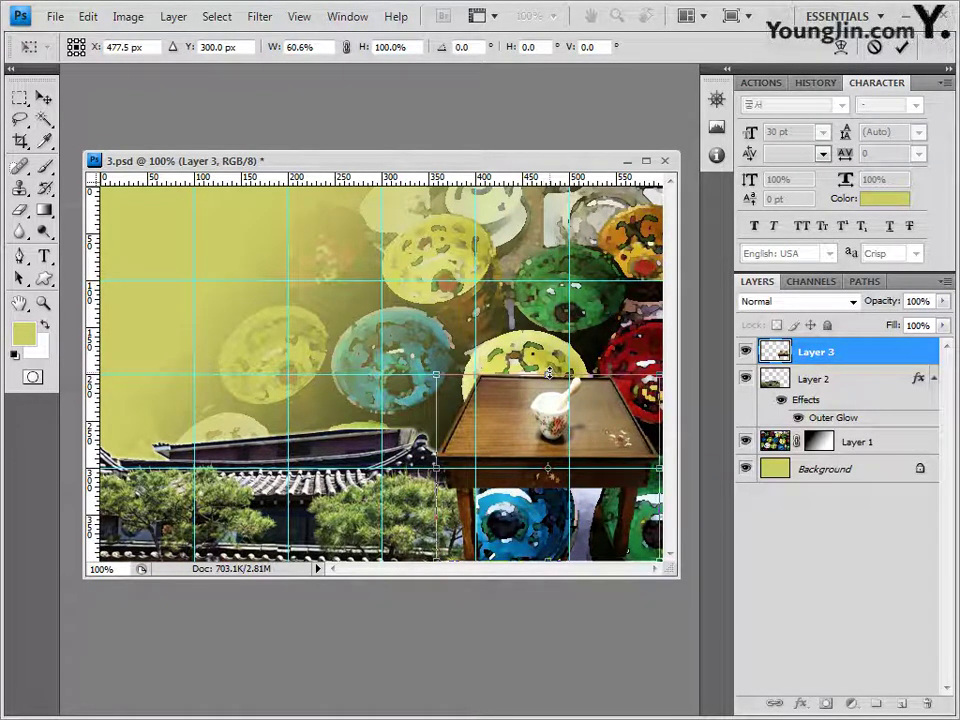
{"action": "left_click_drag", "start_coordinate": [548, 373], "coordinate": [551, 441]}
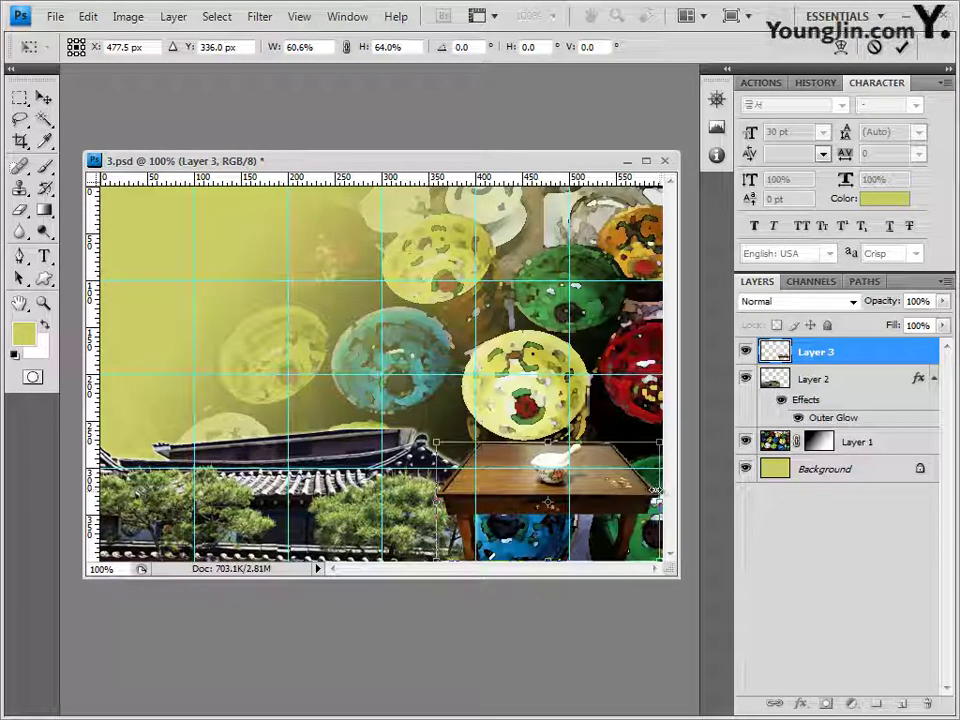
{"action": "left_click_drag", "start_coordinate": [659, 492], "coordinate": [654, 479]}
{"action": "key", "text": "Return"}
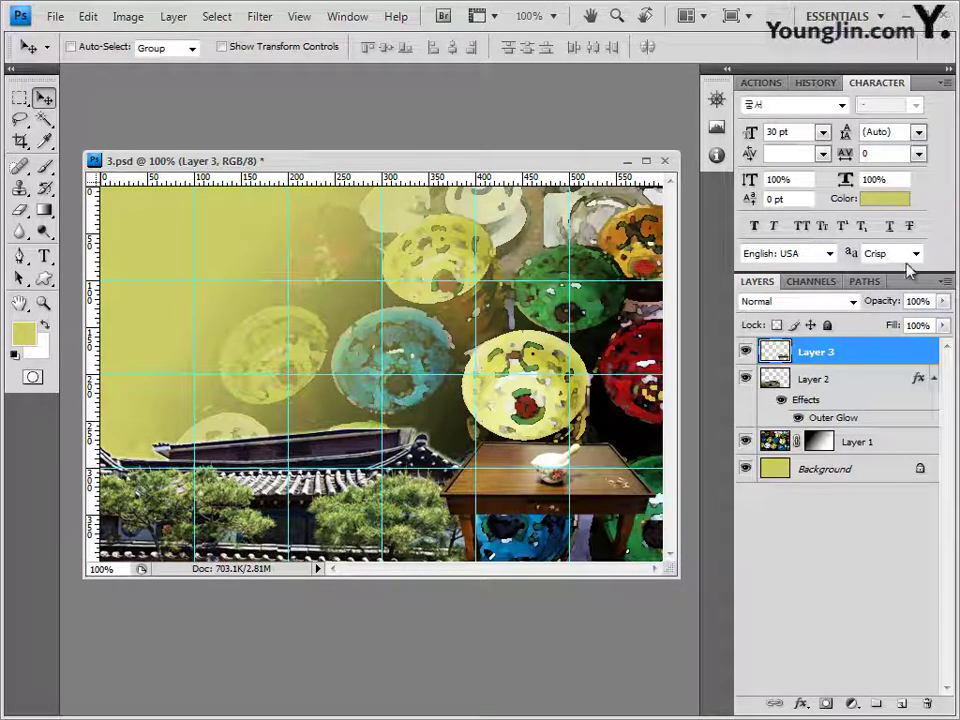
{"action": "left_click", "coordinate": [802, 704]}
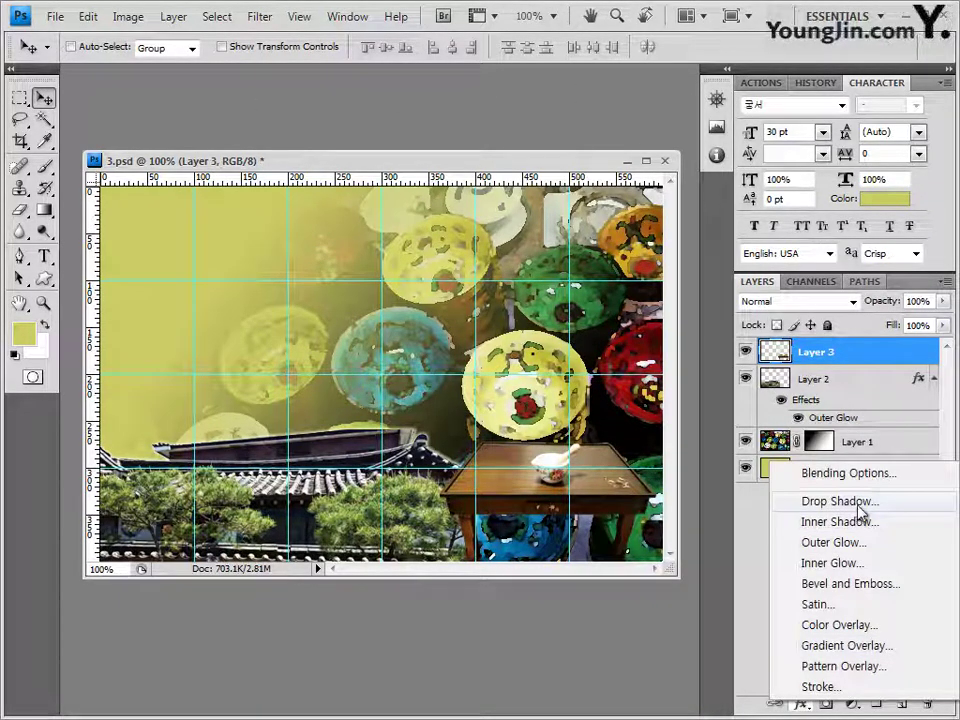
{"action": "left_click", "coordinate": [860, 512]}
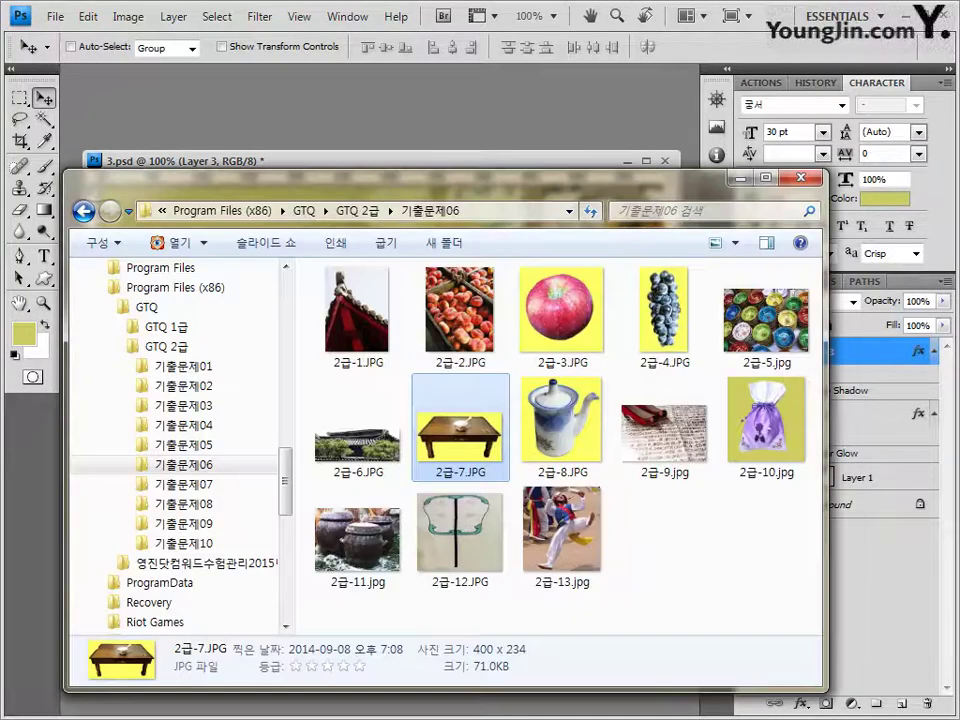
Open 2급-8.JPG, isolate the teapot by inverting a Magic Wand selection of the yellow background, and copy it into 3.psd as a new layer
{"action": "left_click_drag", "start_coordinate": [560, 420], "coordinate": [392, 250]}
{"action": "key", "text": "w"}
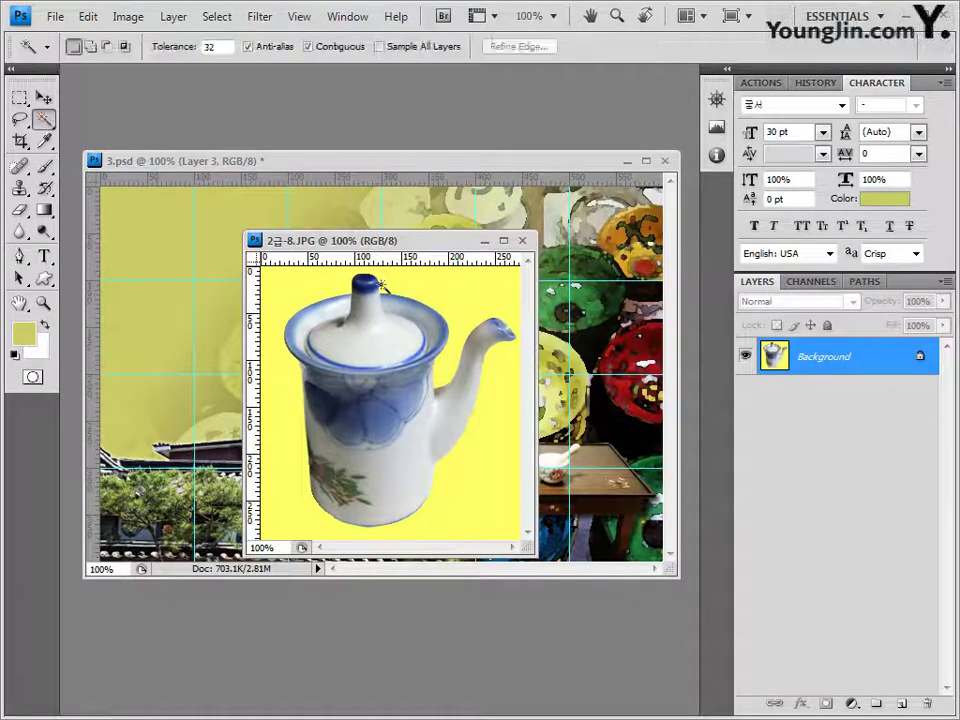
{"action": "left_click", "coordinate": [298, 290]}
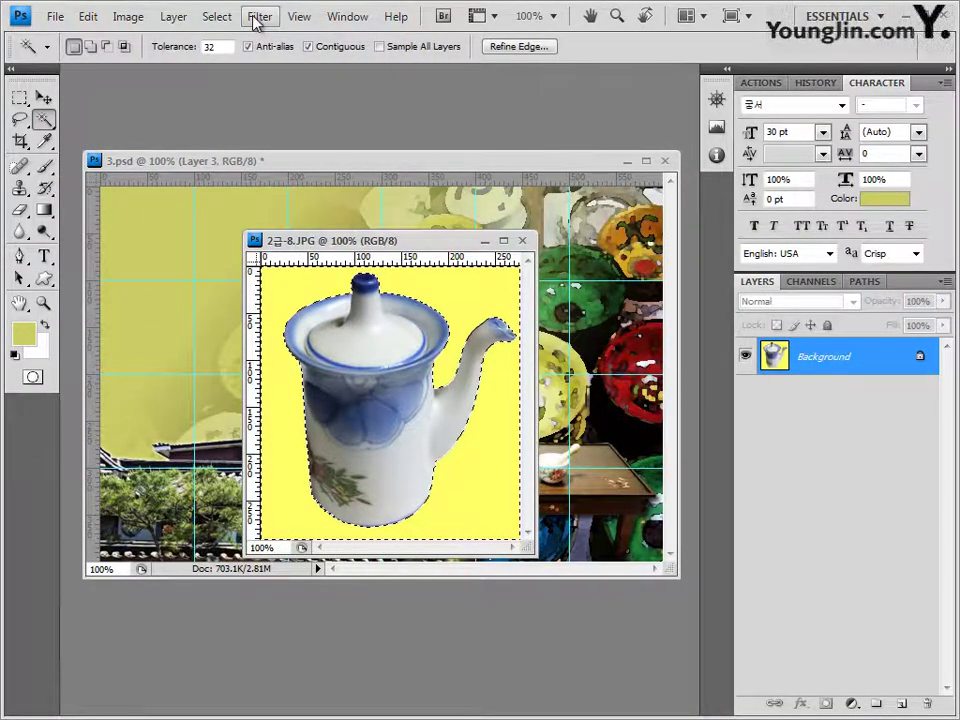
{"action": "left_click", "coordinate": [217, 16]}
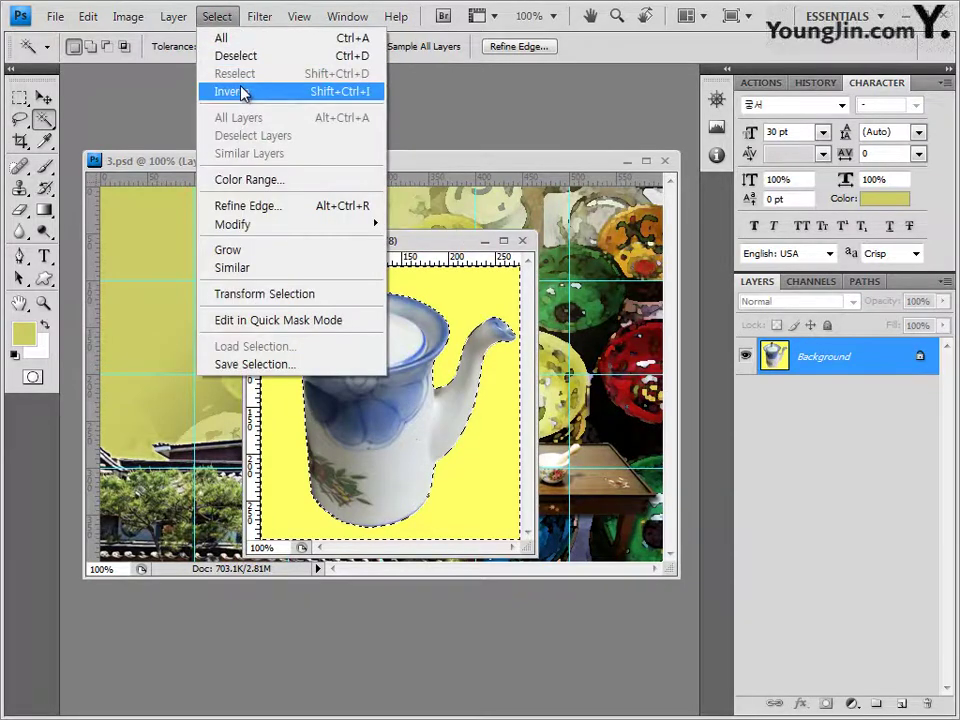
{"action": "left_click", "coordinate": [241, 91]}
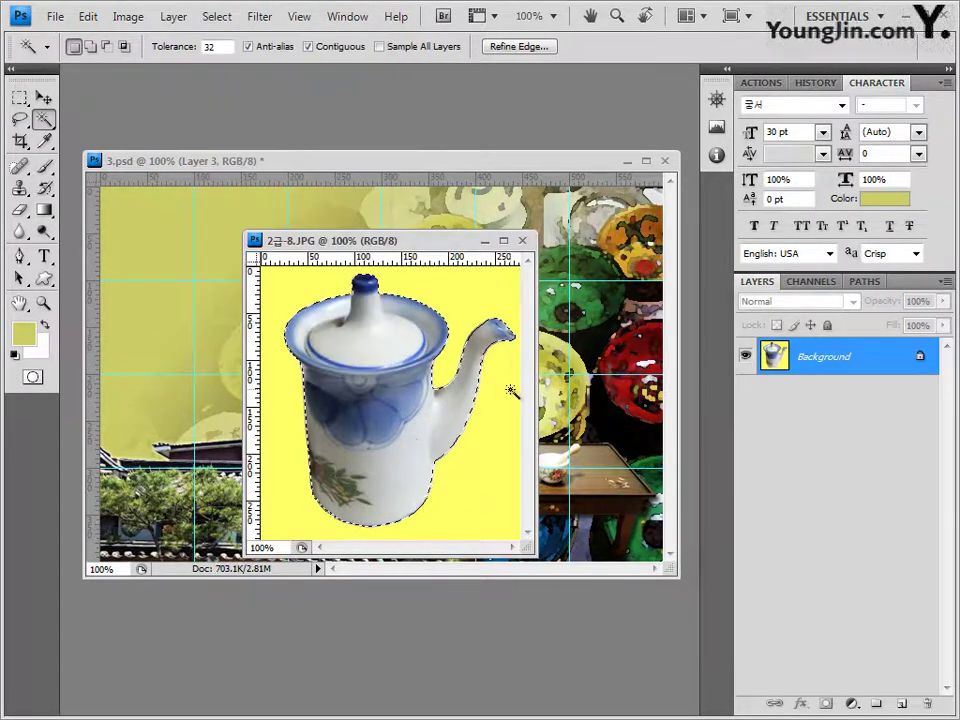
{"action": "left_click", "coordinate": [522, 240]}
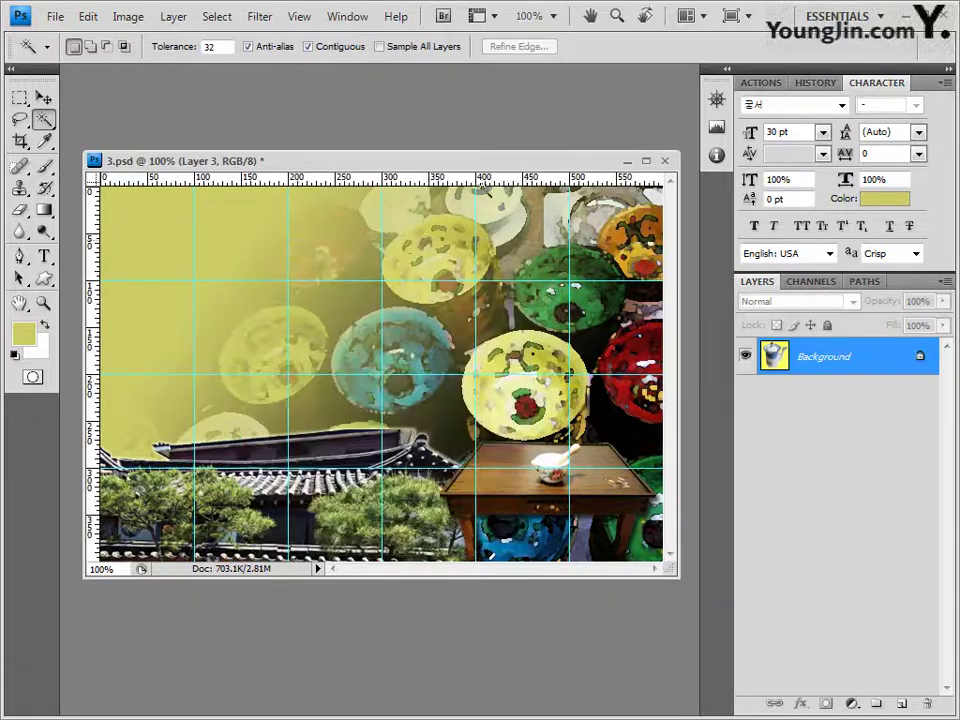
{"action": "key", "text": "ctrl+v"}
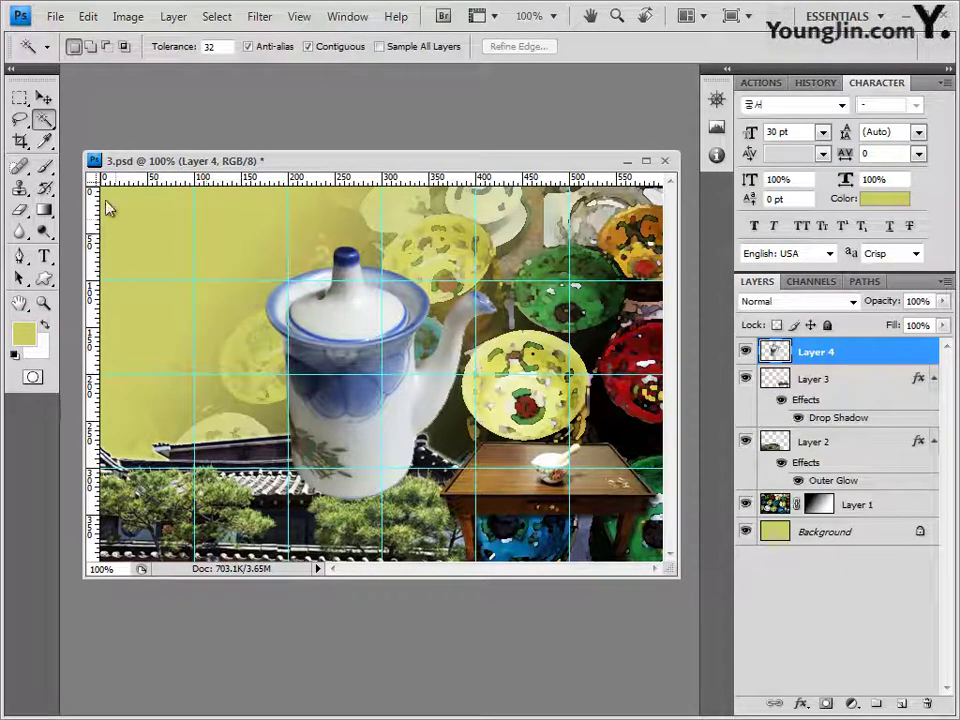
Move the teapot layer to the upper-left area of the canvas and scale it to about 72% width and 71% height
{"action": "left_click", "coordinate": [43, 97]}
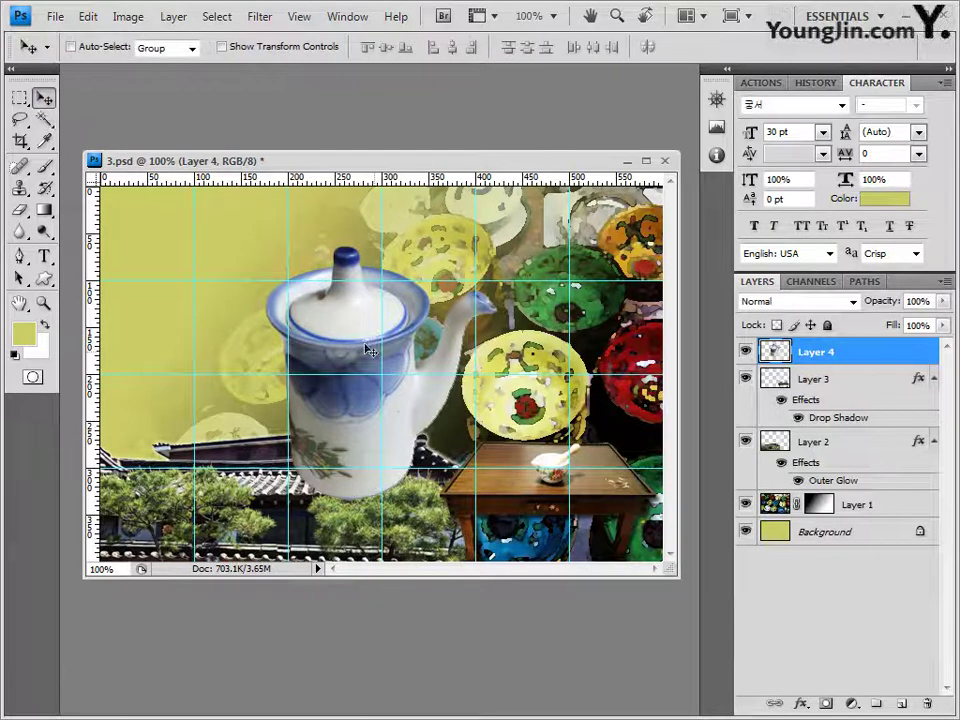
{"action": "left_click_drag", "start_coordinate": [369, 349], "coordinate": [215, 309]}
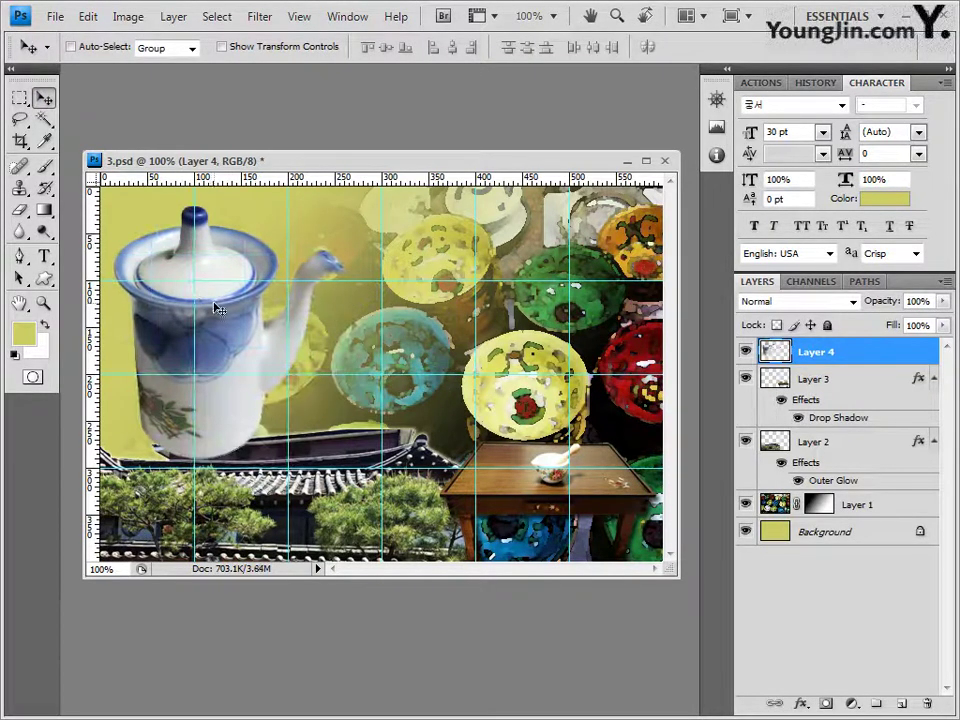
{"action": "key", "text": "ctrl+t"}
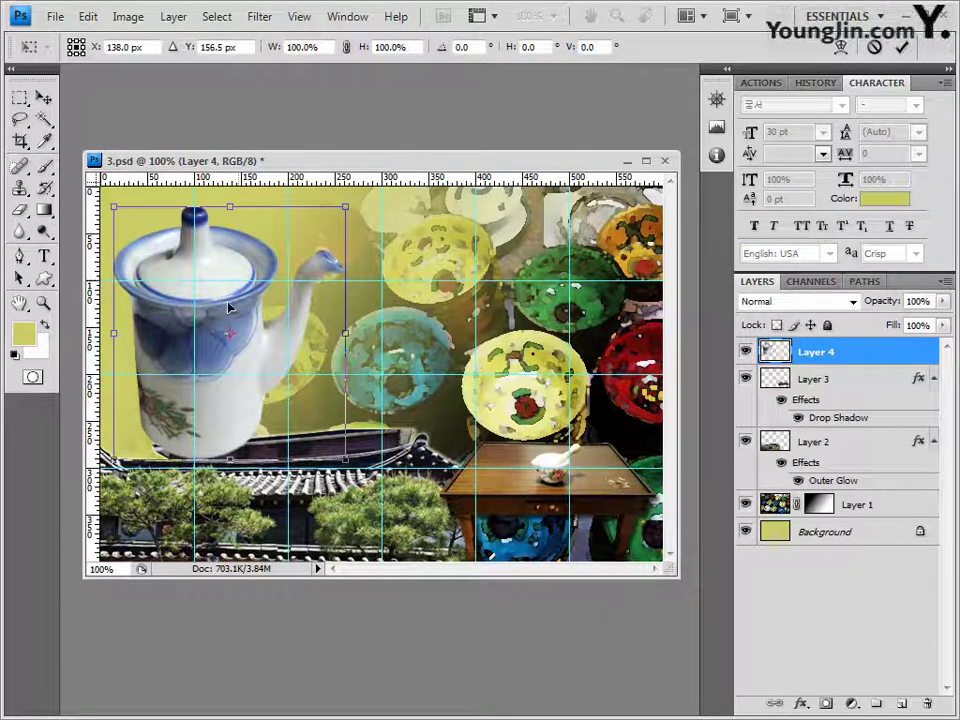
{"action": "left_click_drag", "start_coordinate": [229, 307], "coordinate": [227, 332]}
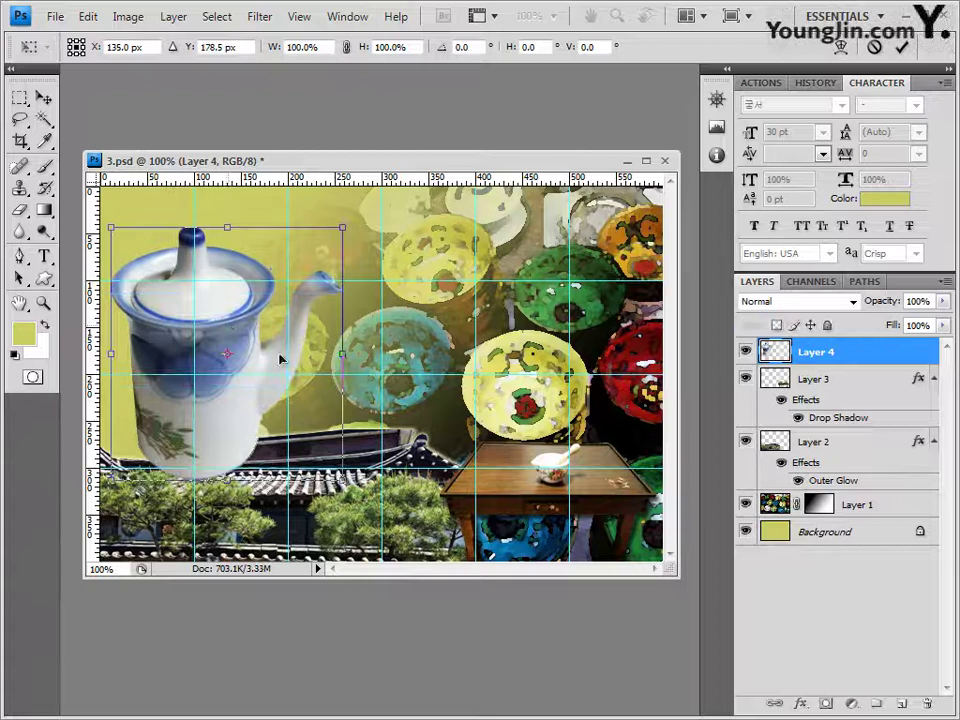
{"action": "left_click_drag", "start_coordinate": [346, 358], "coordinate": [279, 356]}
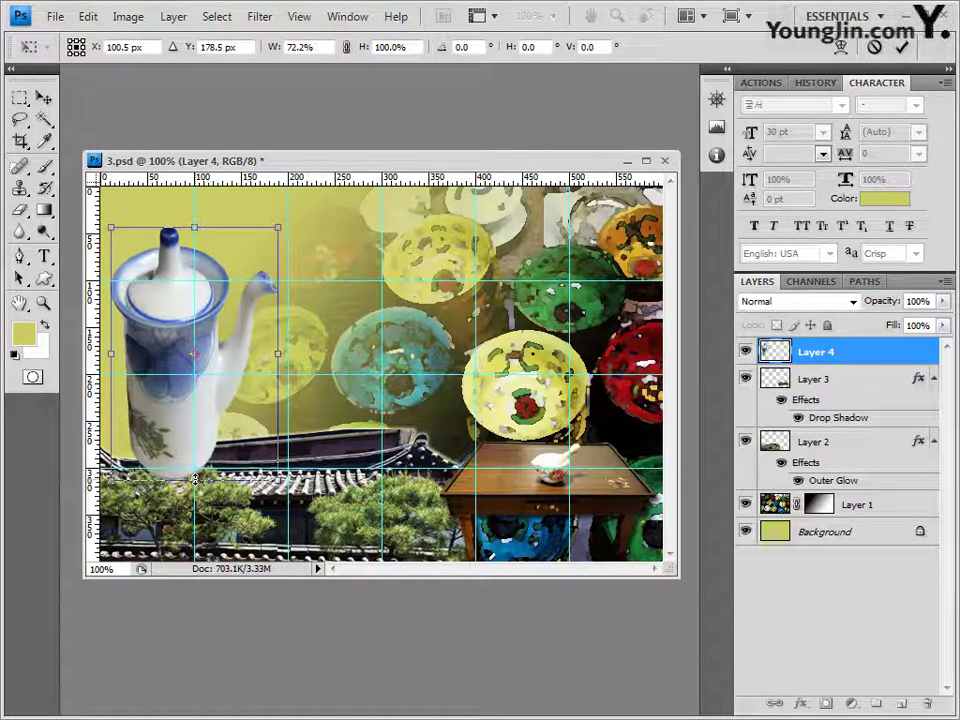
{"action": "left_click_drag", "start_coordinate": [194, 480], "coordinate": [196, 406]}
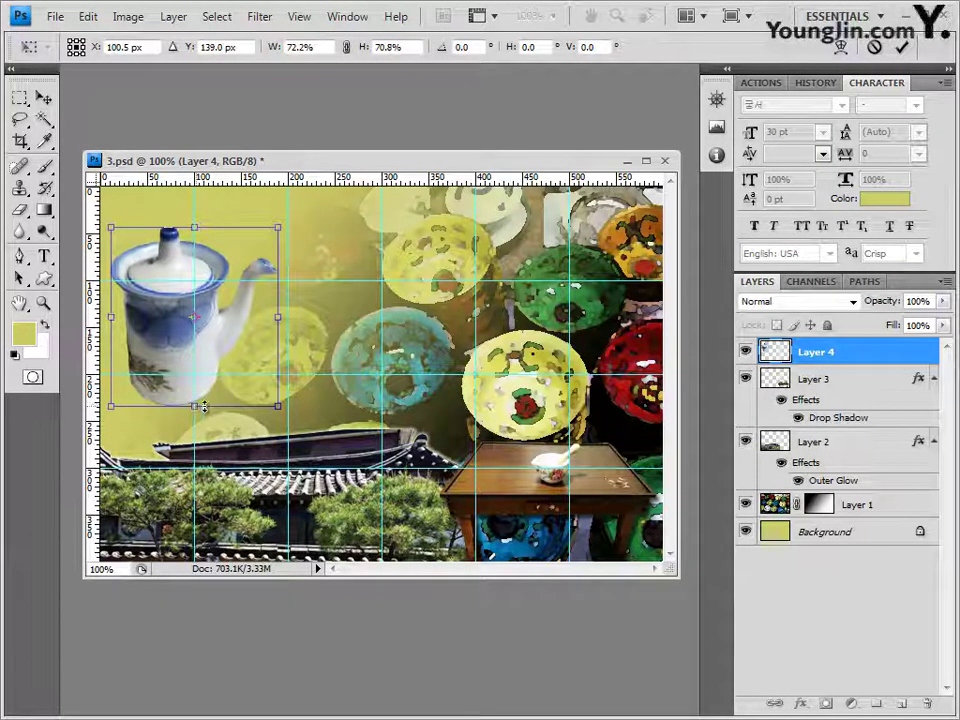
{"action": "key", "text": "Return"}
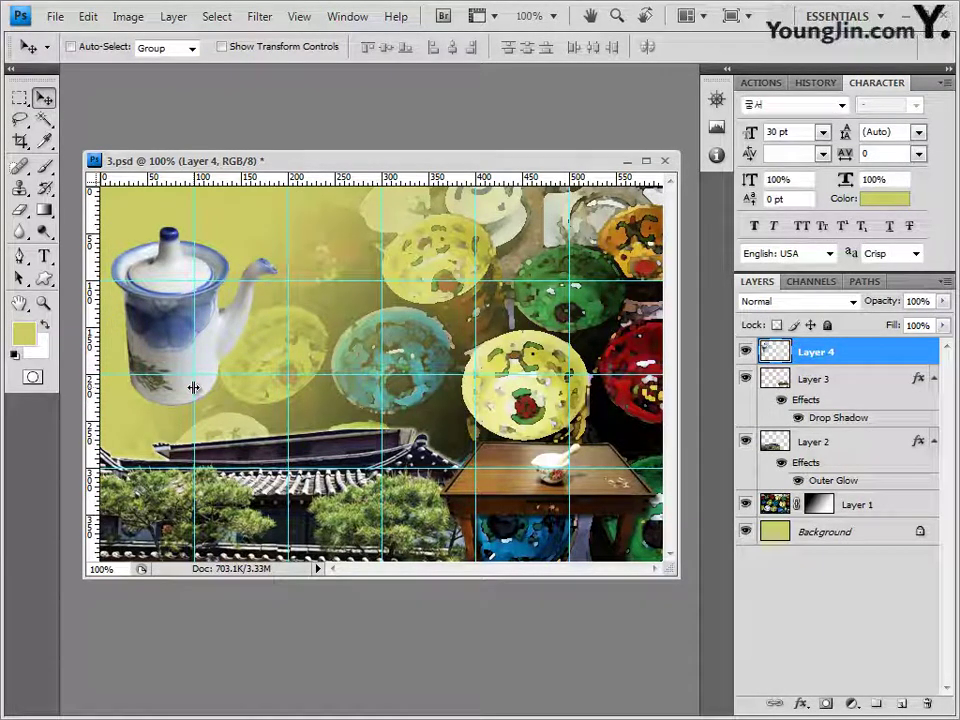
Add a Bevel and Emboss layer style with default Inner Bevel settings to the teapot layer
{"action": "left_click", "coordinate": [800, 704]}
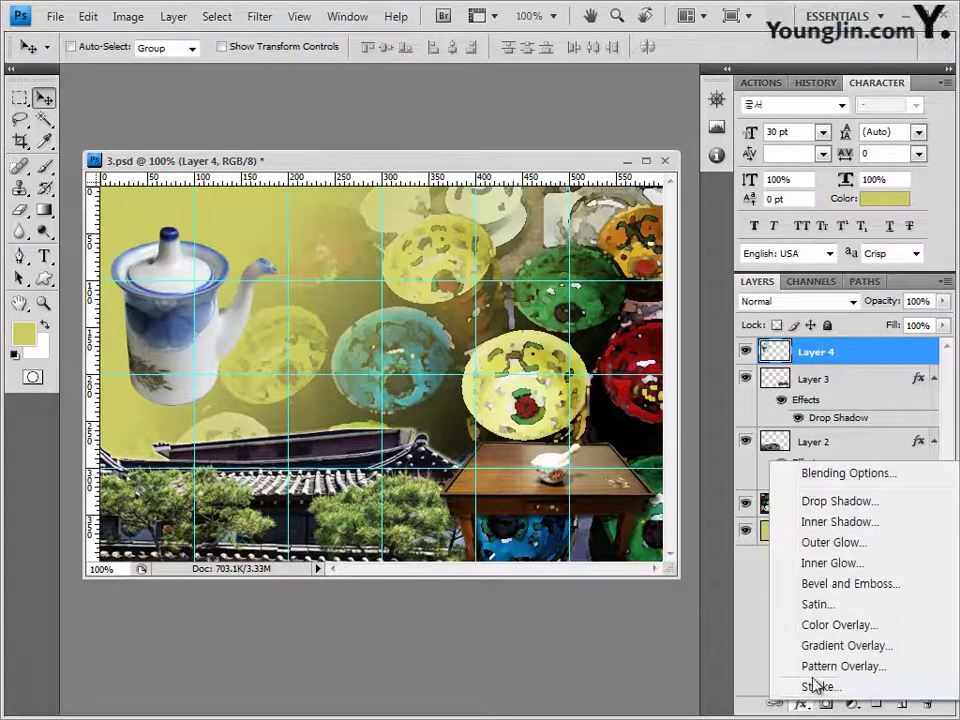
{"action": "left_click", "coordinate": [828, 588]}
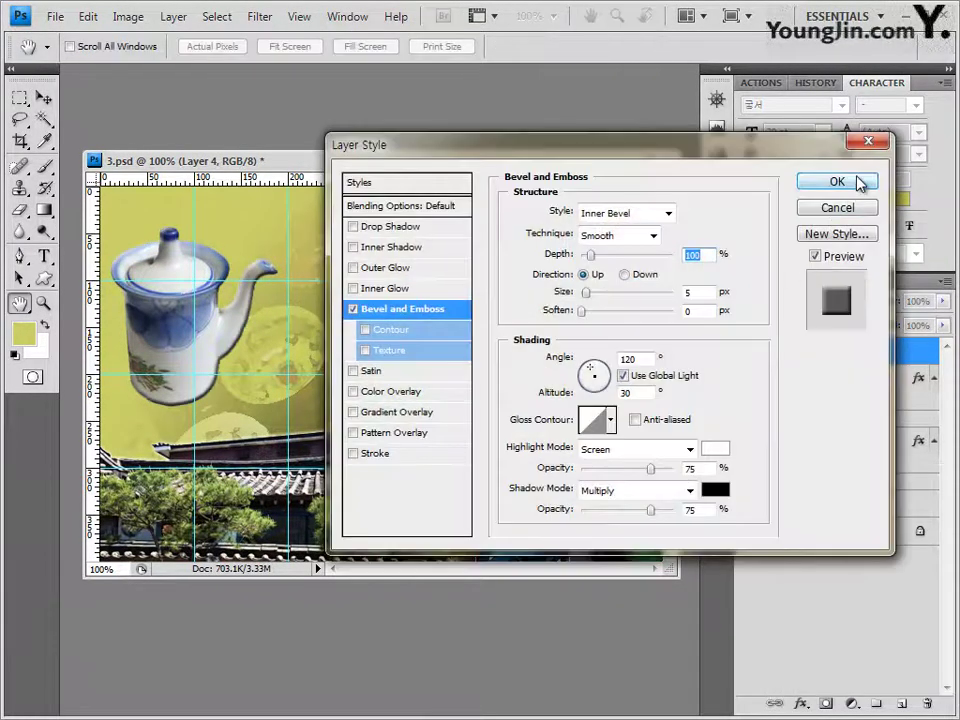
{"action": "left_click", "coordinate": [858, 182]}
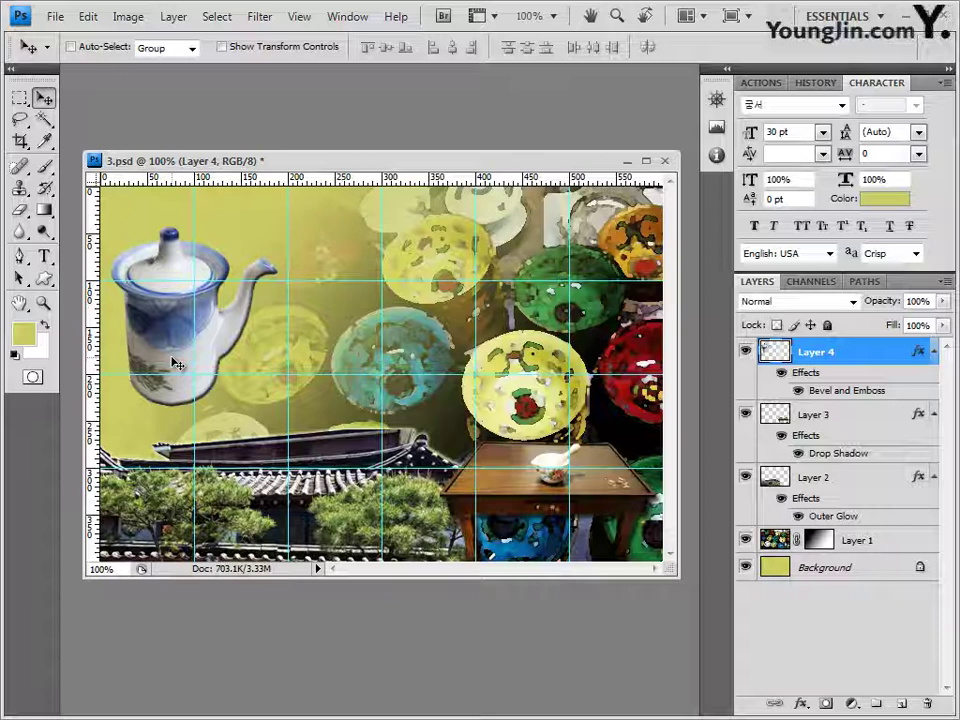
Replace the custom shape library with the Ornaments set and choose the four-petal flower ornament for the Custom Shape tool
{"action": "left_click", "coordinate": [46, 279]}
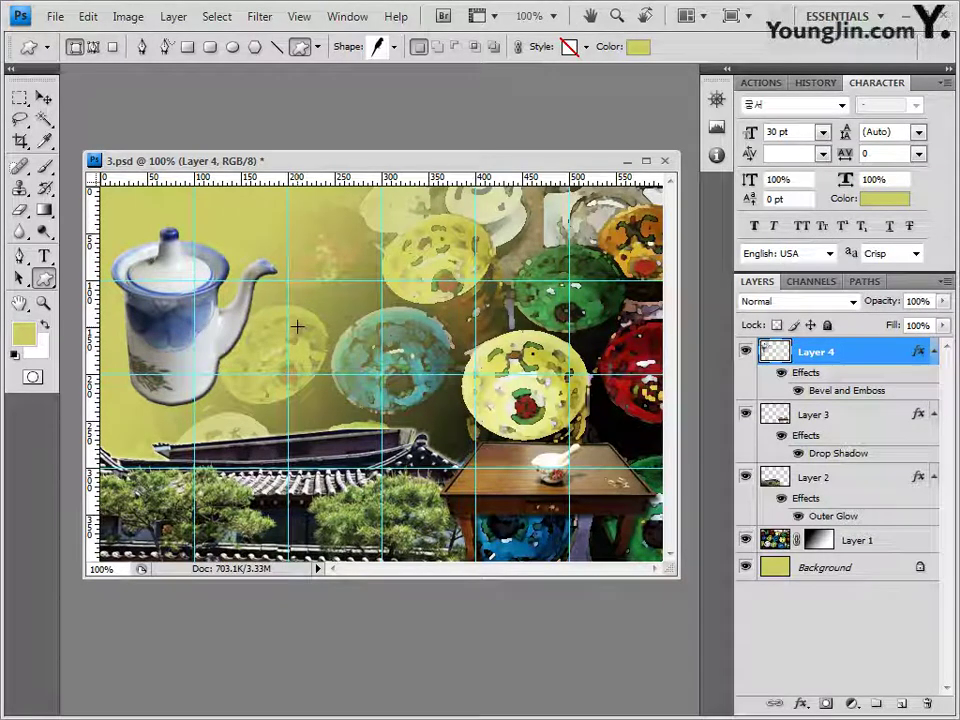
{"action": "left_click", "coordinate": [394, 47]}
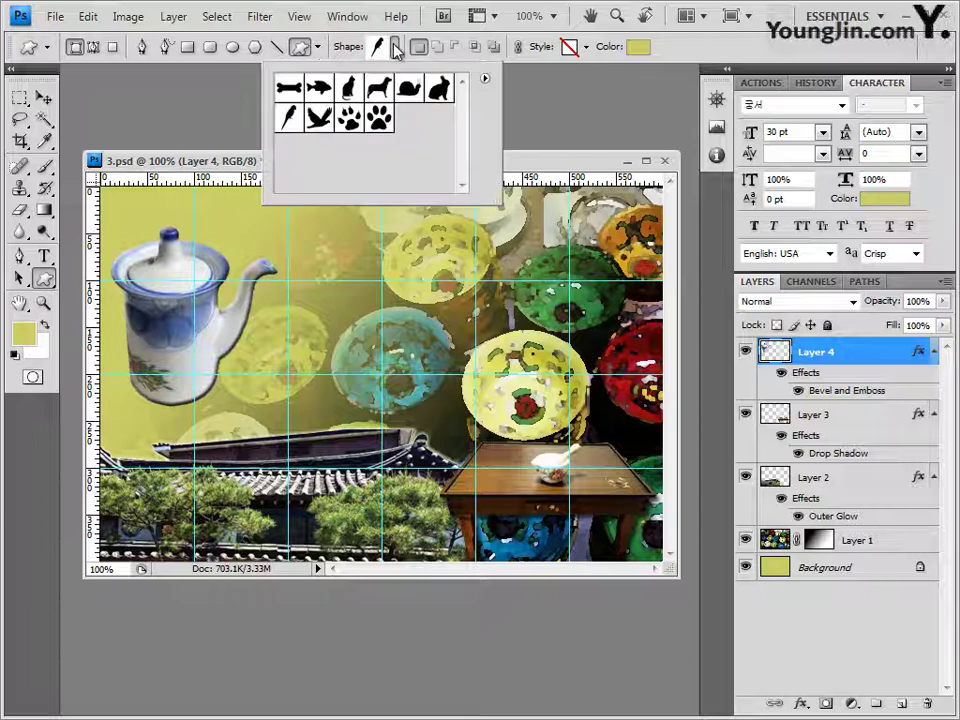
{"action": "left_click", "coordinate": [484, 78]}
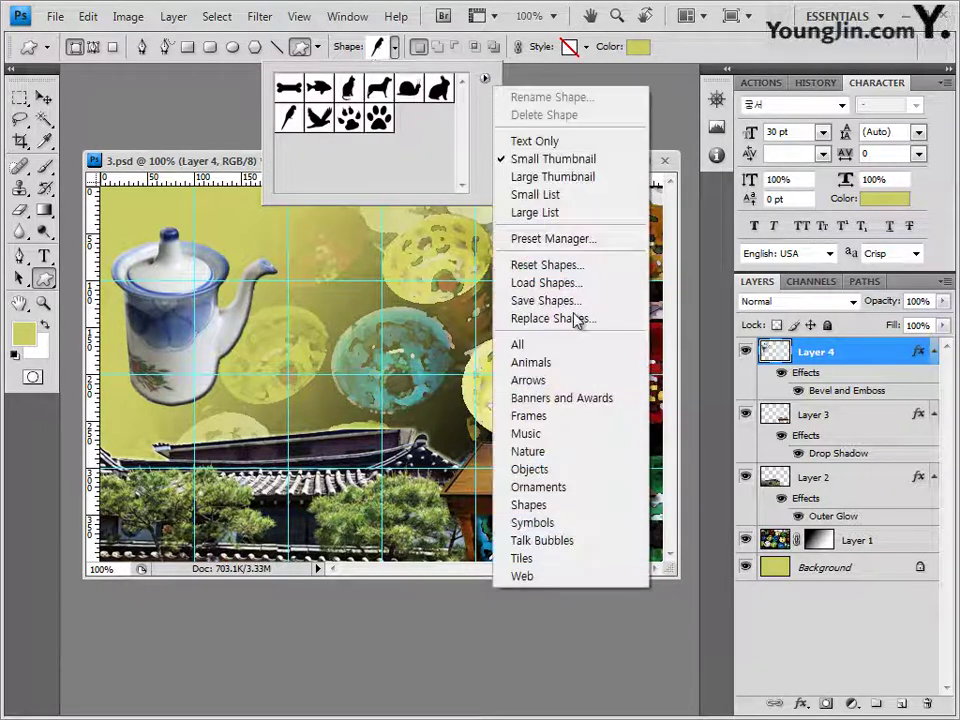
{"action": "left_click", "coordinate": [540, 487]}
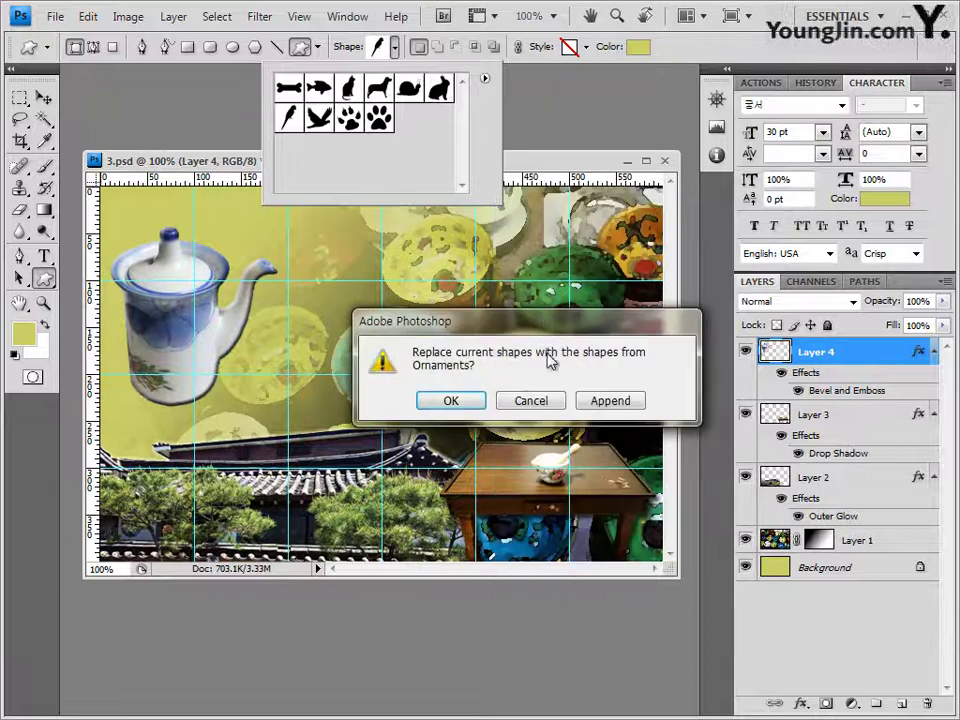
{"action": "left_click", "coordinate": [472, 400]}
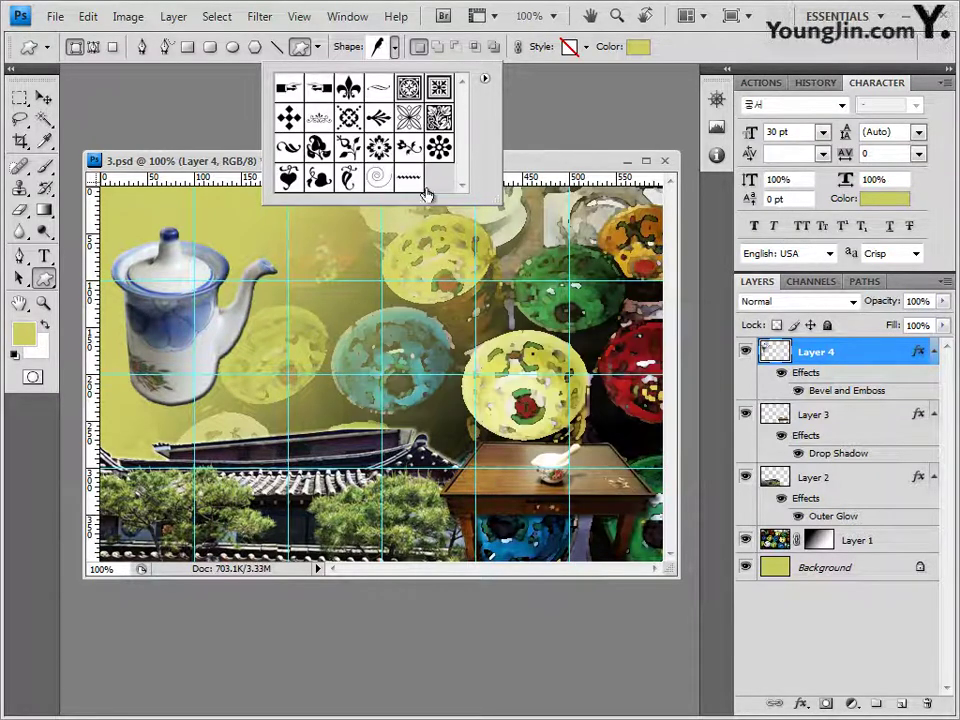
{"action": "left_click", "coordinate": [410, 120]}
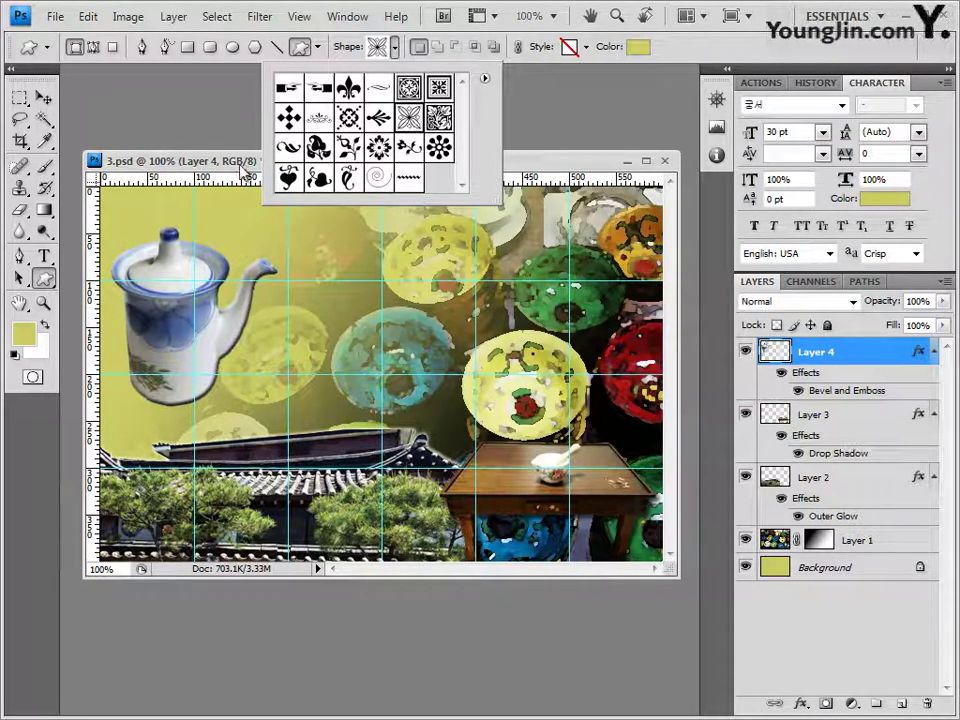
{"action": "left_click", "coordinate": [185, 130]}
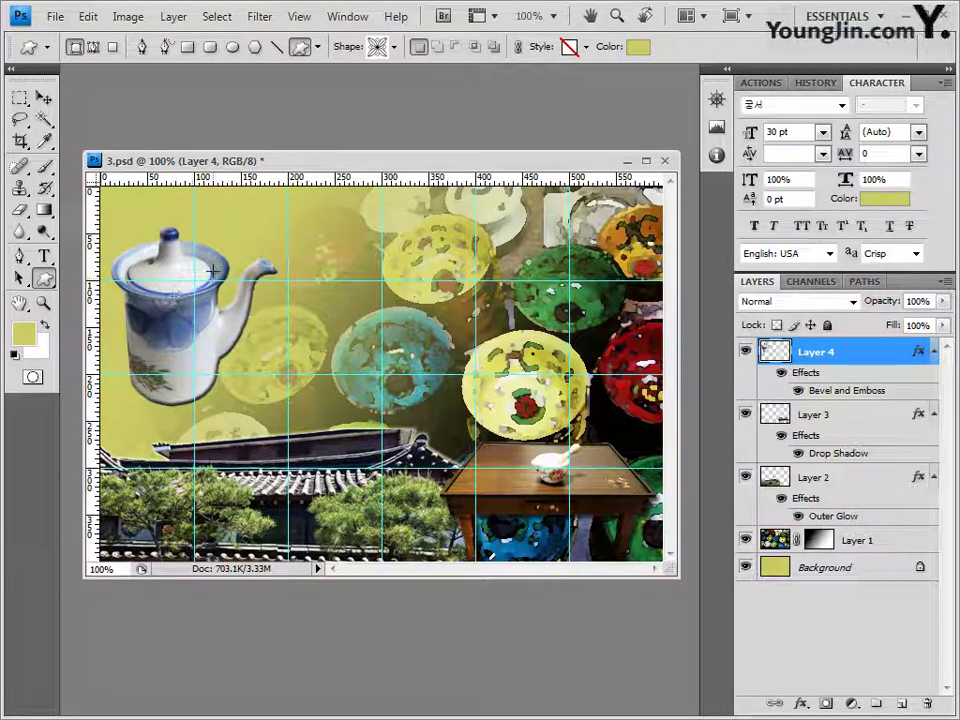
Draw the four-petal ornament as a shape layer overlapping the teapot's spout and set its fill colour to ffffff
{"action": "left_click_drag", "start_coordinate": [212, 270], "coordinate": [327, 431]}
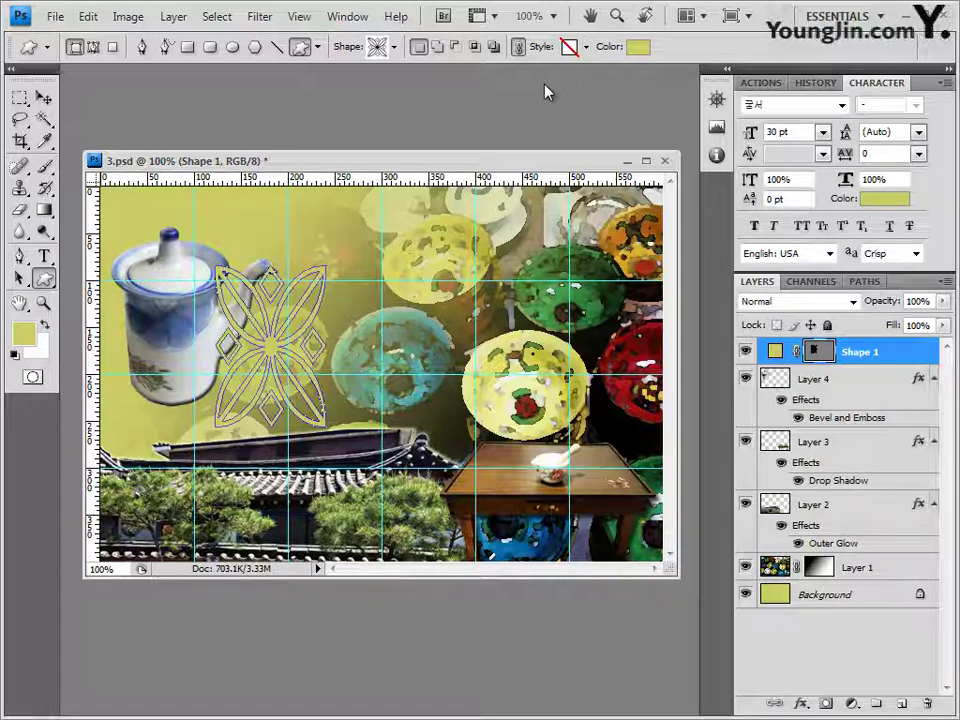
{"action": "left_click", "coordinate": [637, 46]}
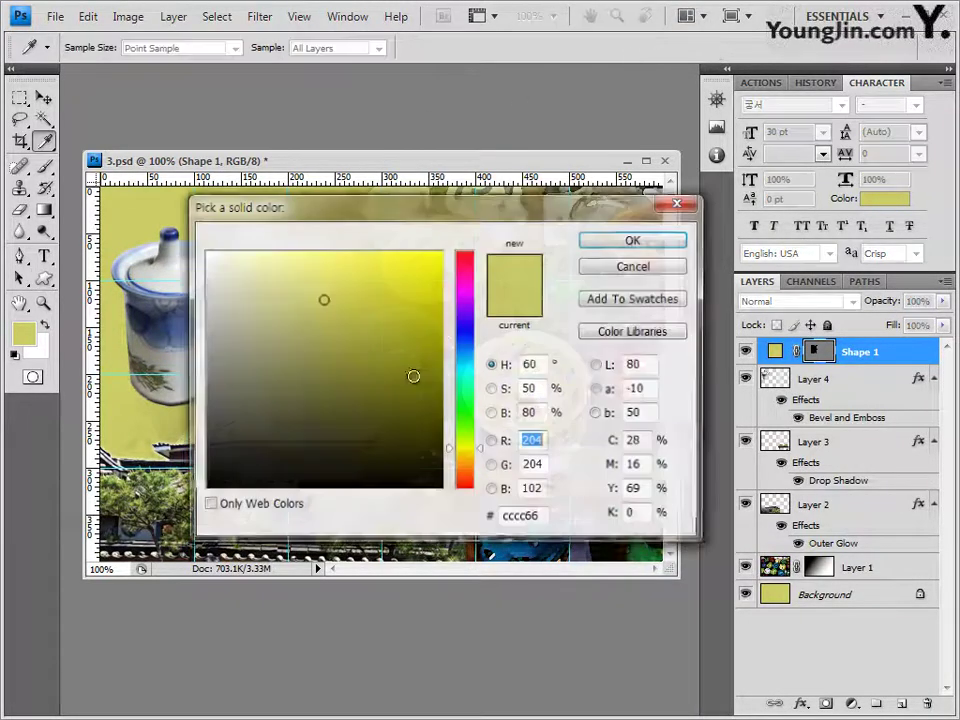
{"action": "type", "text": "ffffff"}
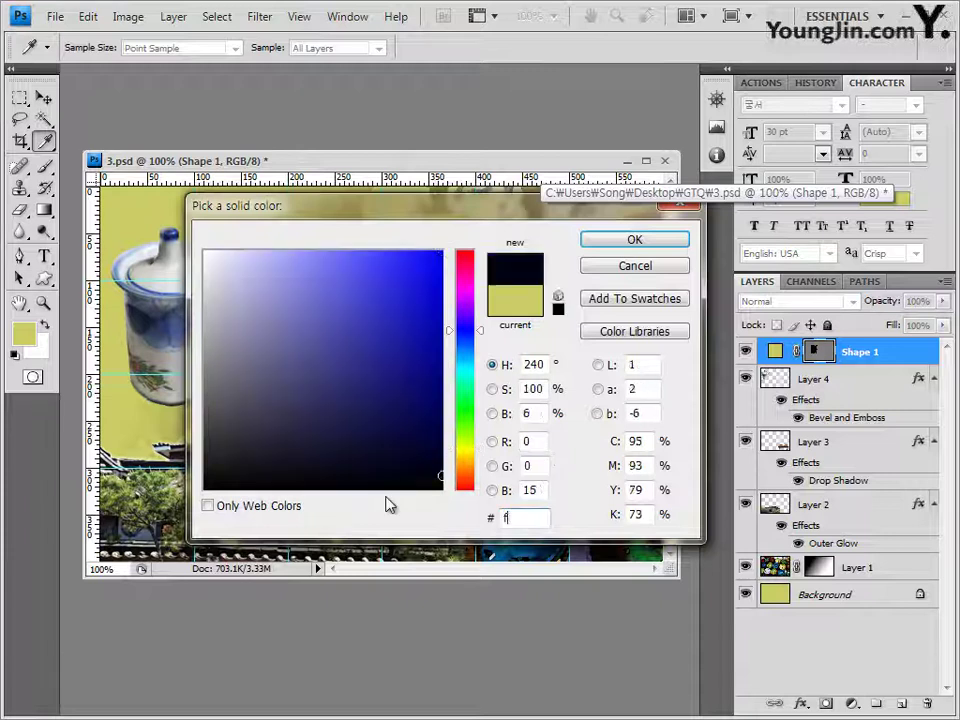
{"action": "left_click", "coordinate": [636, 243]}
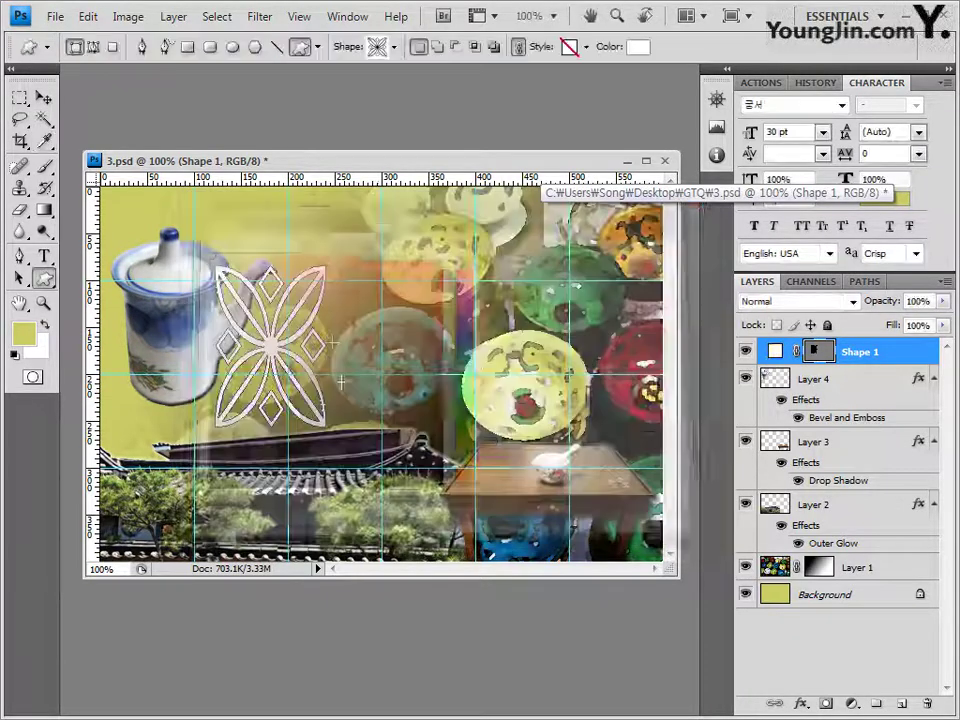
Add an Inner Shadow layer style with default settings to the white ornament shape
{"action": "left_click", "coordinate": [800, 704]}
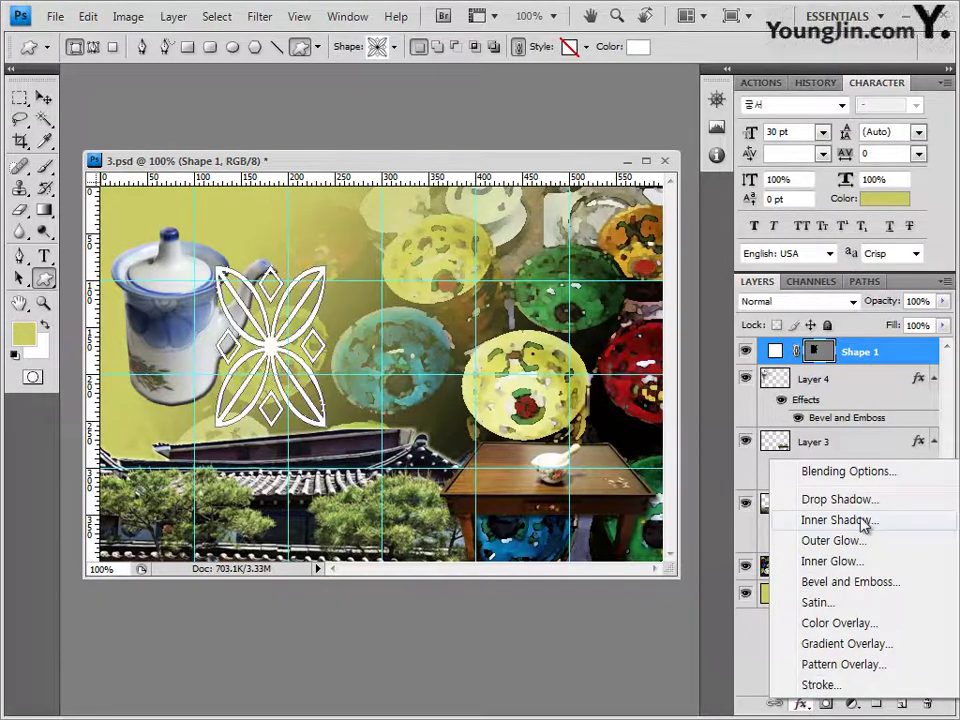
{"action": "left_click", "coordinate": [805, 521]}
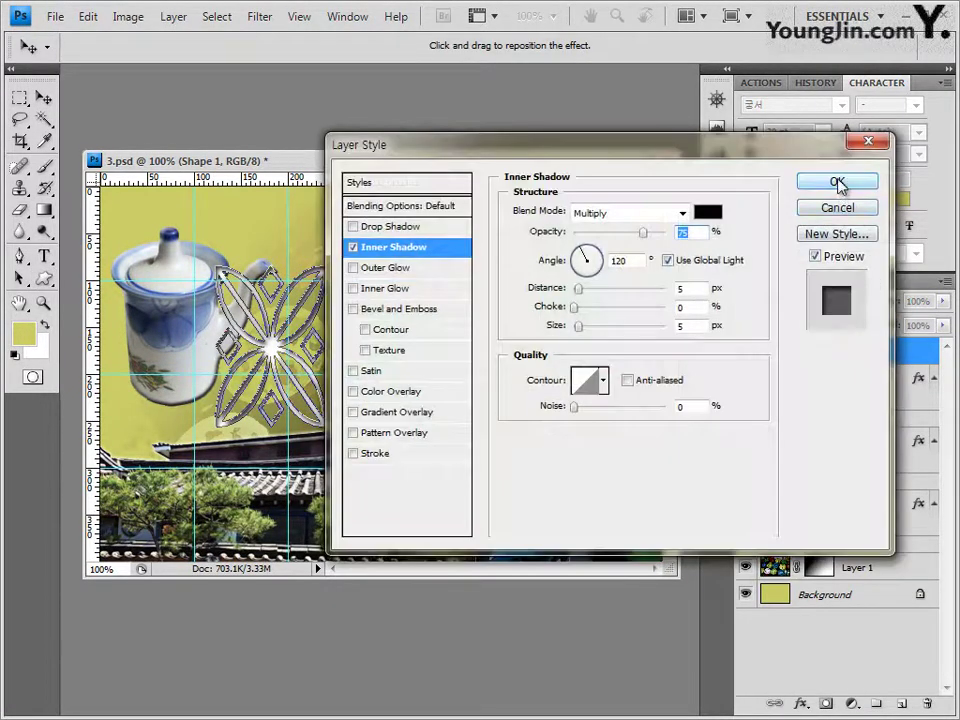
{"action": "left_click", "coordinate": [838, 184]}
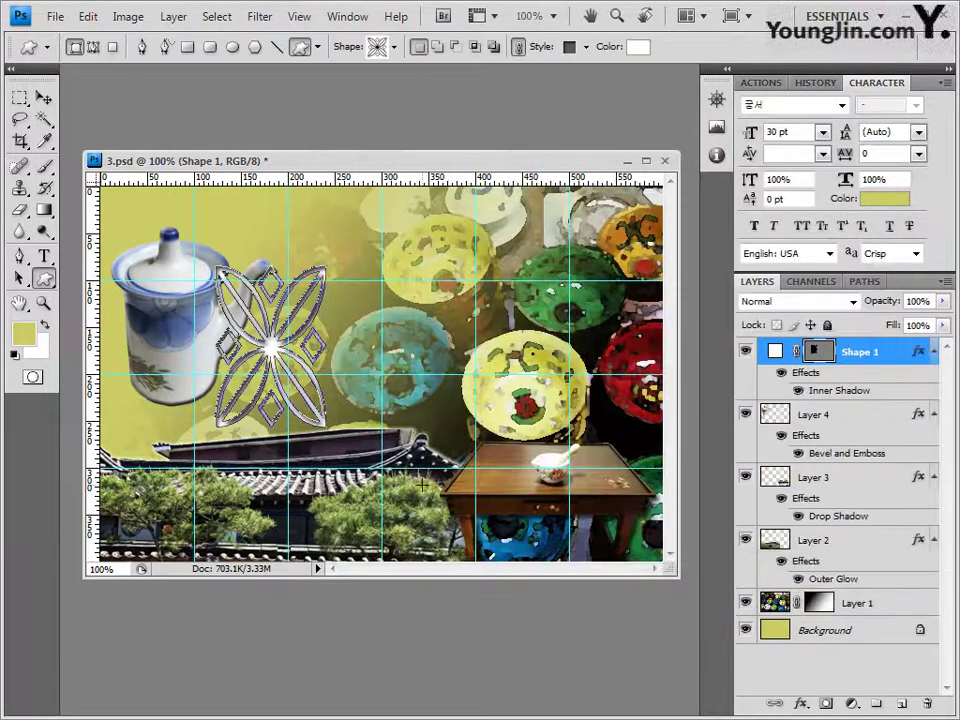
Rotate the ornament shape to about -39.8° and scale it to about 119% width and 92% height
{"action": "key", "text": "ctrl+t"}
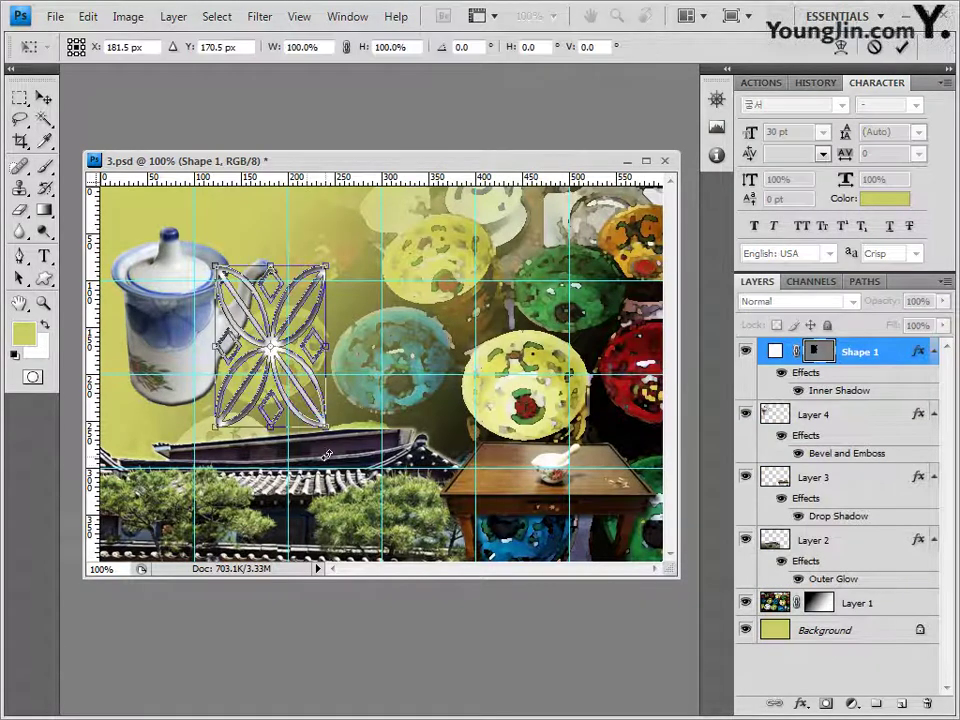
{"action": "left_click_drag", "start_coordinate": [338, 446], "coordinate": [358, 370]}
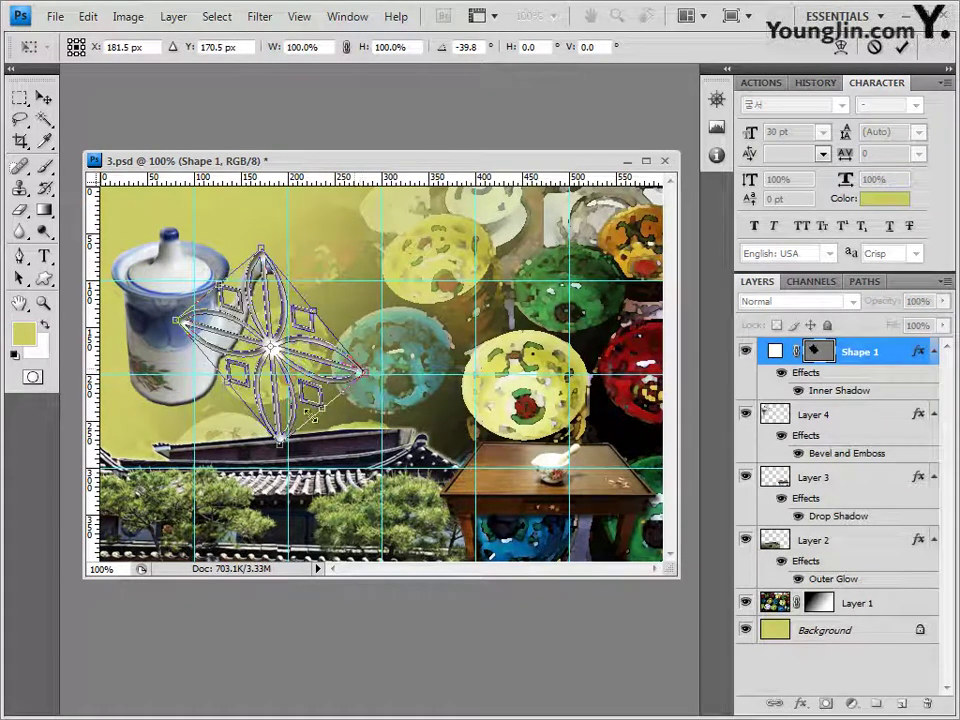
{"action": "mouse_move", "coordinate": [175, 320]}
{"action": "left_mouse_down"}
{"action": "mouse_move", "coordinate": [159, 328]}
{"action": "mouse_move", "coordinate": [176, 333]}
{"action": "left_mouse_up"}
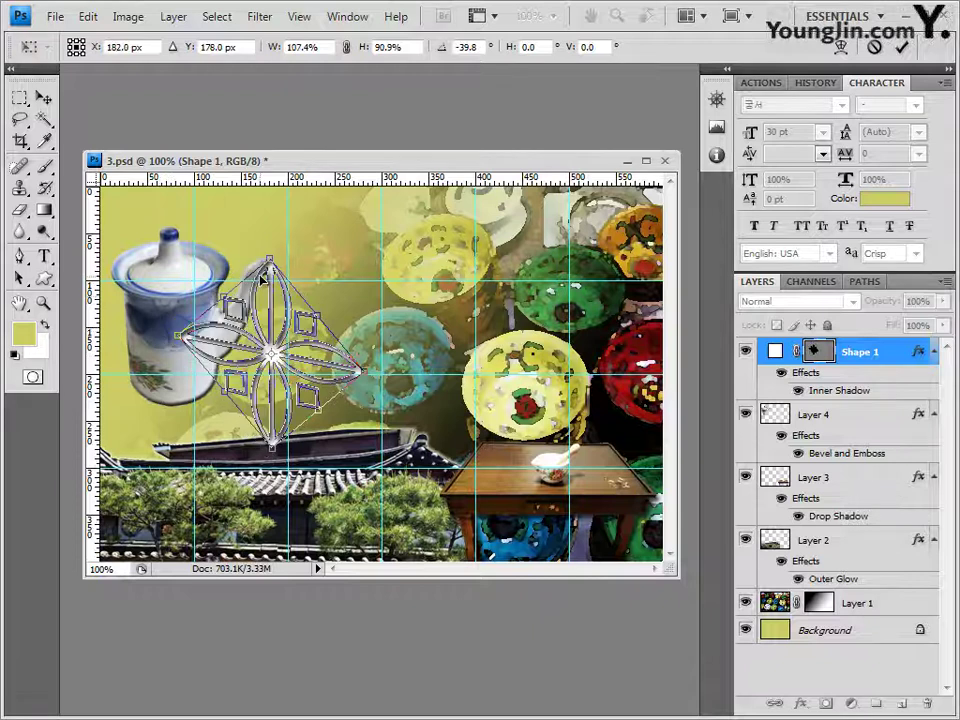
{"action": "key", "text": "ctrl+z"}
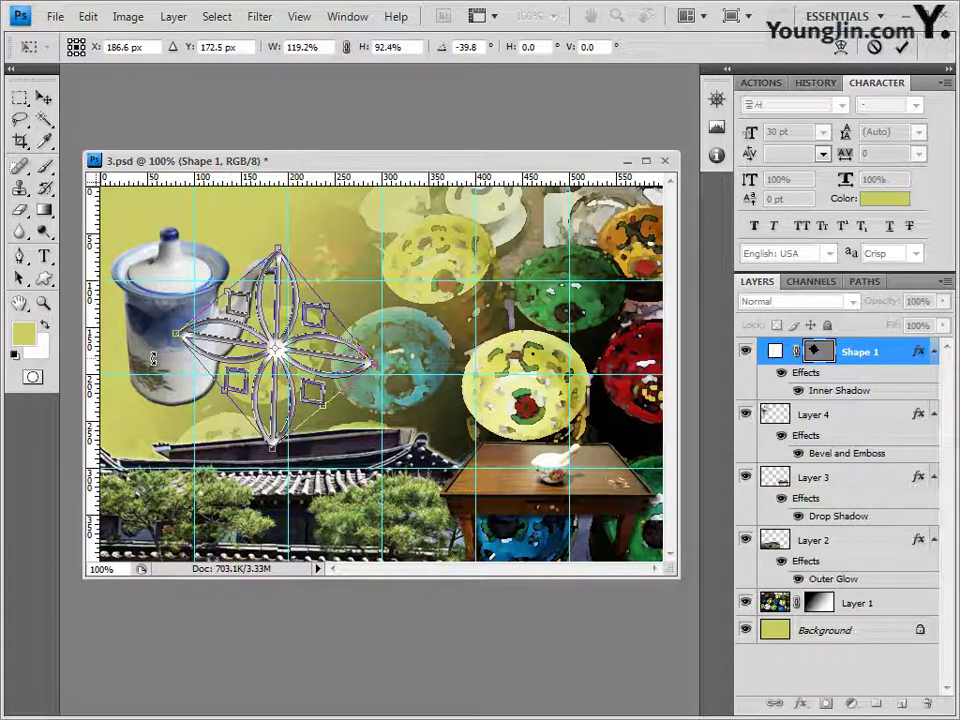
{"action": "key", "text": "Escape"}
Scale the ornament to about 82% with a 5.6° rotation, and move its layer between Layer 2 and Layer 1
{"action": "key", "text": "ctrl+t"}
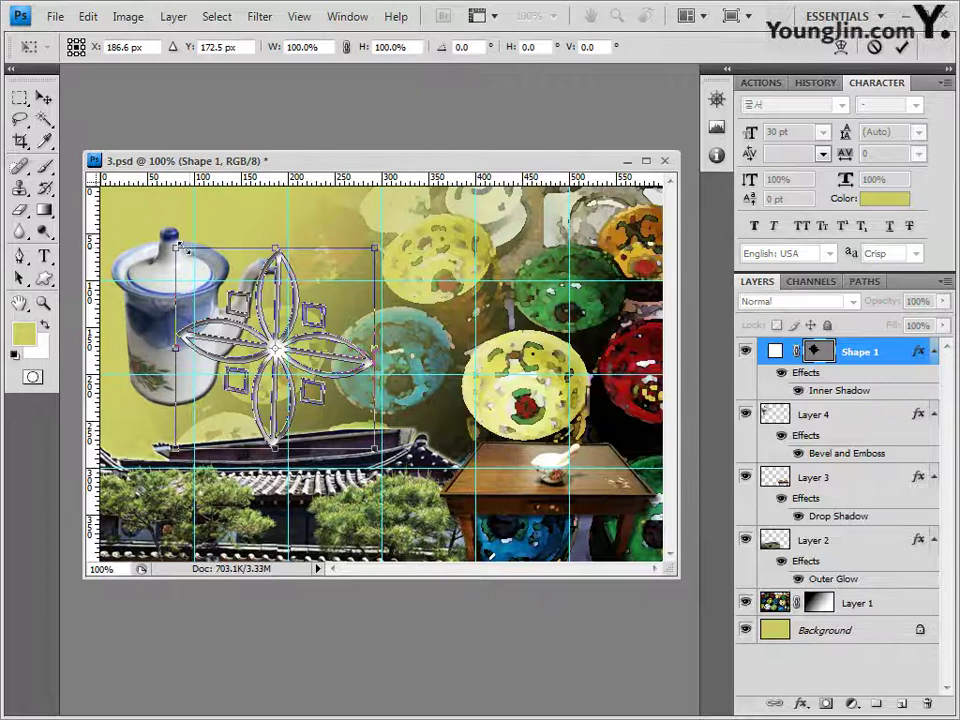
{"action": "left_click_drag", "start_coordinate": [175, 247], "coordinate": [199, 272]}
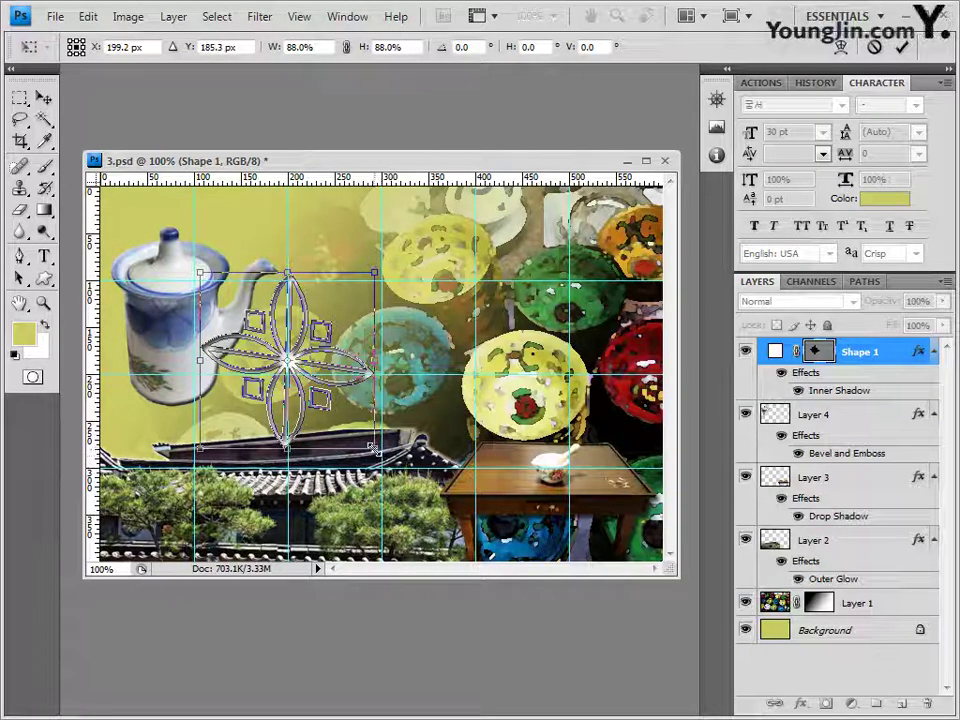
{"action": "left_click_drag", "start_coordinate": [373, 447], "coordinate": [297, 397]}
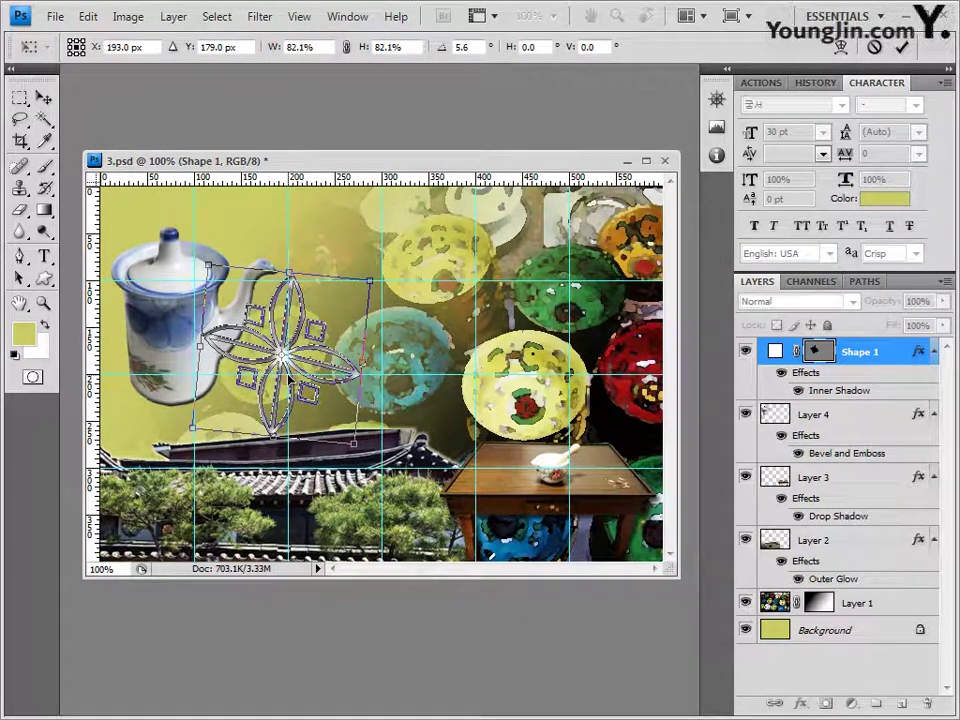
{"action": "key", "text": "Return"}
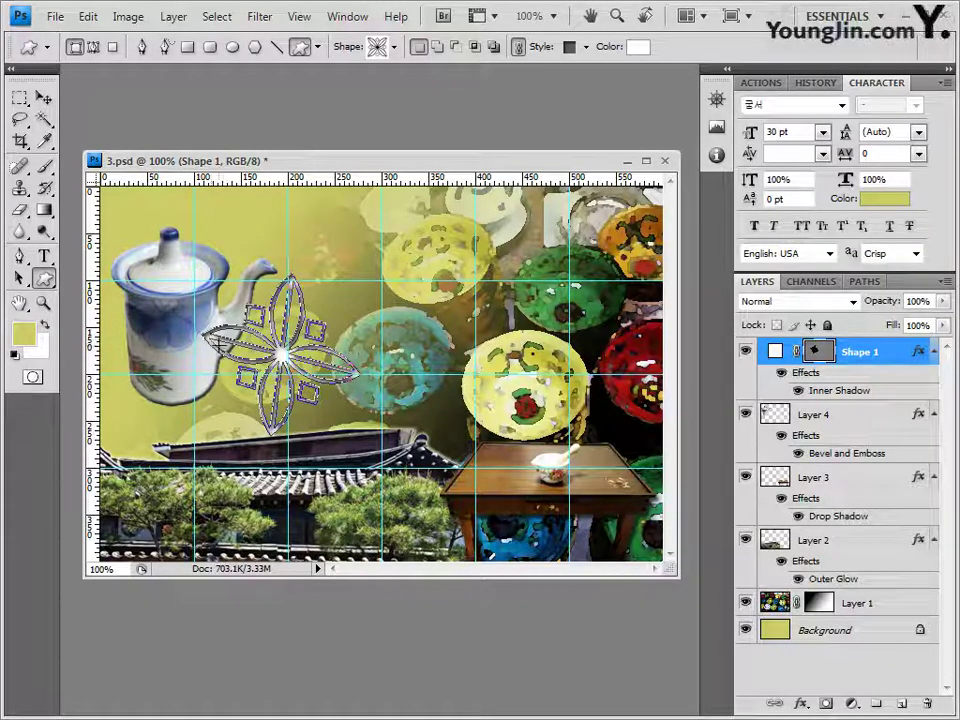
{"action": "double_click", "coordinate": [868, 354]}
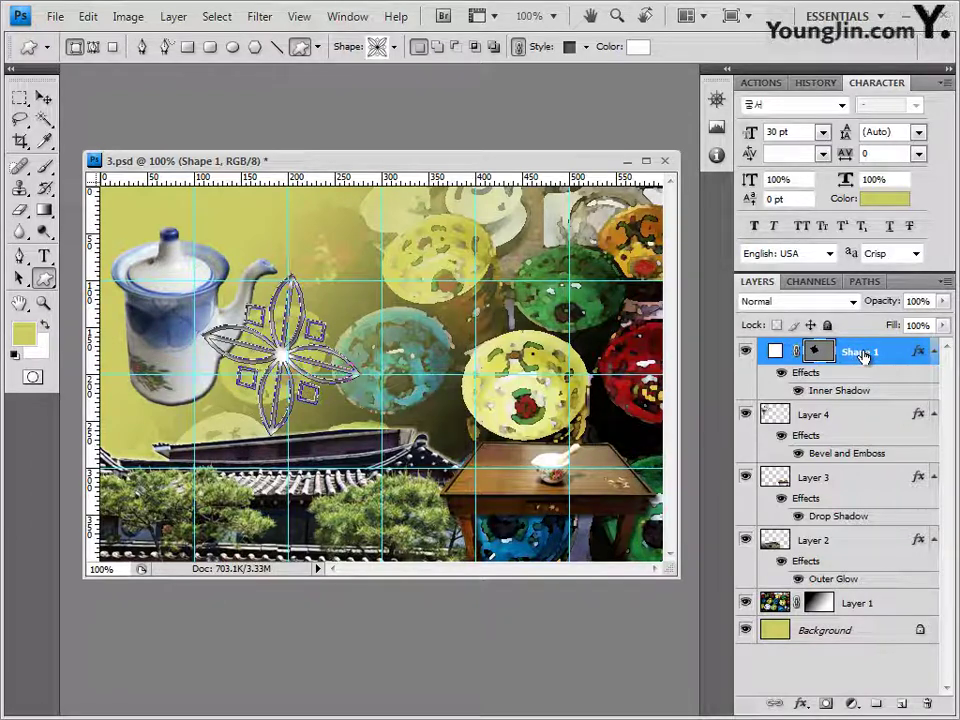
{"action": "left_click_drag", "start_coordinate": [863, 356], "coordinate": [857, 590]}
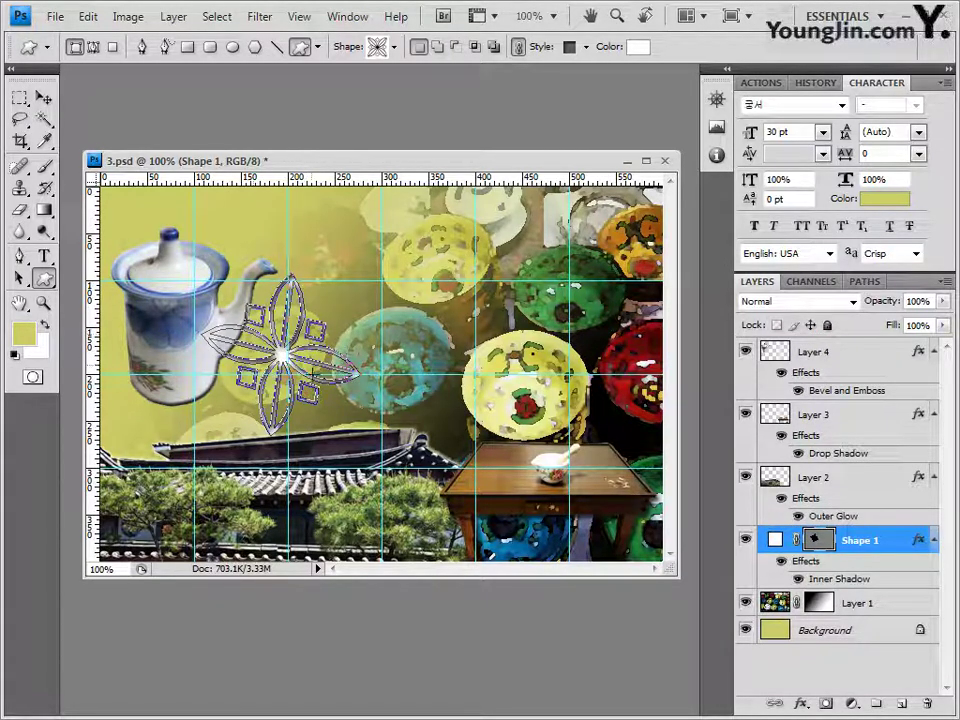
Move the flower shape beside the teapot slightly down and to the right, and scale it proportionally to 106.4%
{"action": "left_click", "coordinate": [43, 97]}
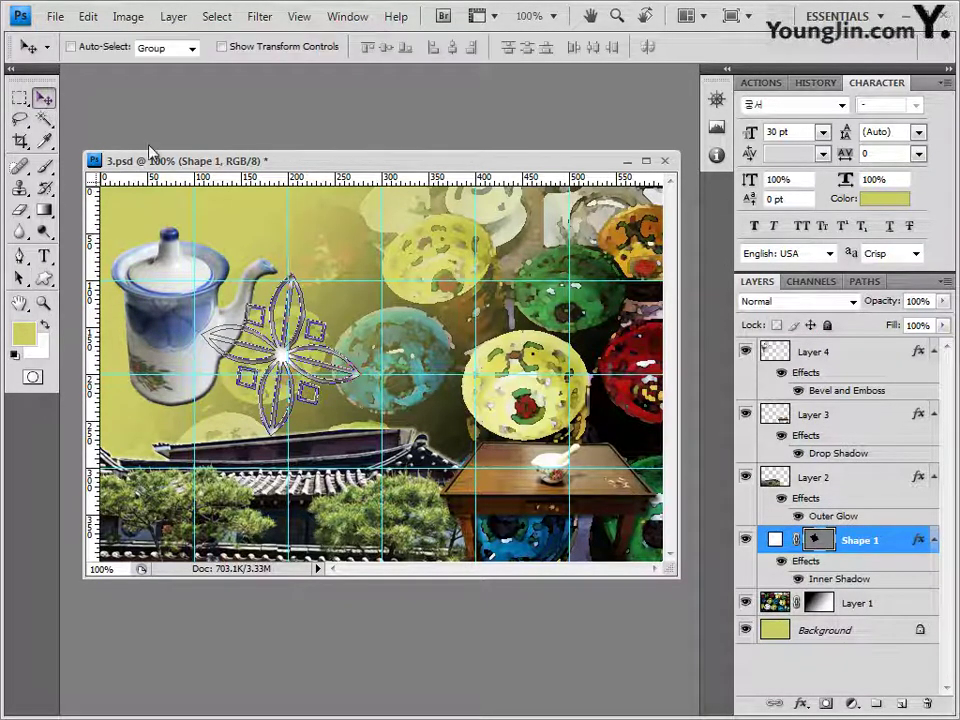
{"action": "left_click_drag", "start_coordinate": [296, 372], "coordinate": [305, 381]}
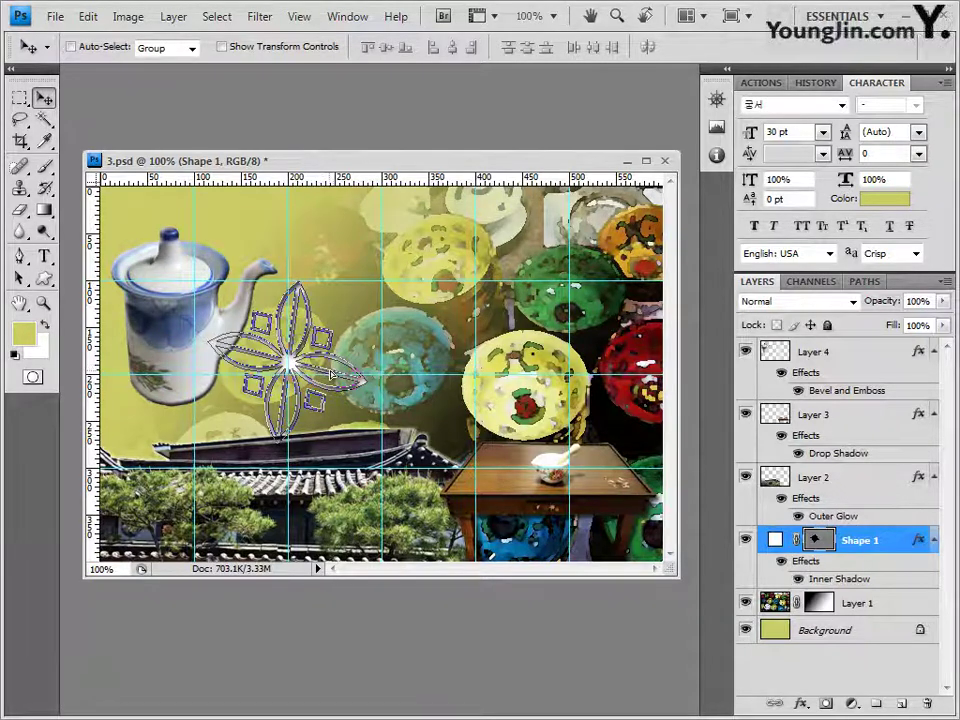
{"action": "left_click_drag", "start_coordinate": [329, 370], "coordinate": [337, 373]}
{"action": "key", "text": "ctrl+t"}
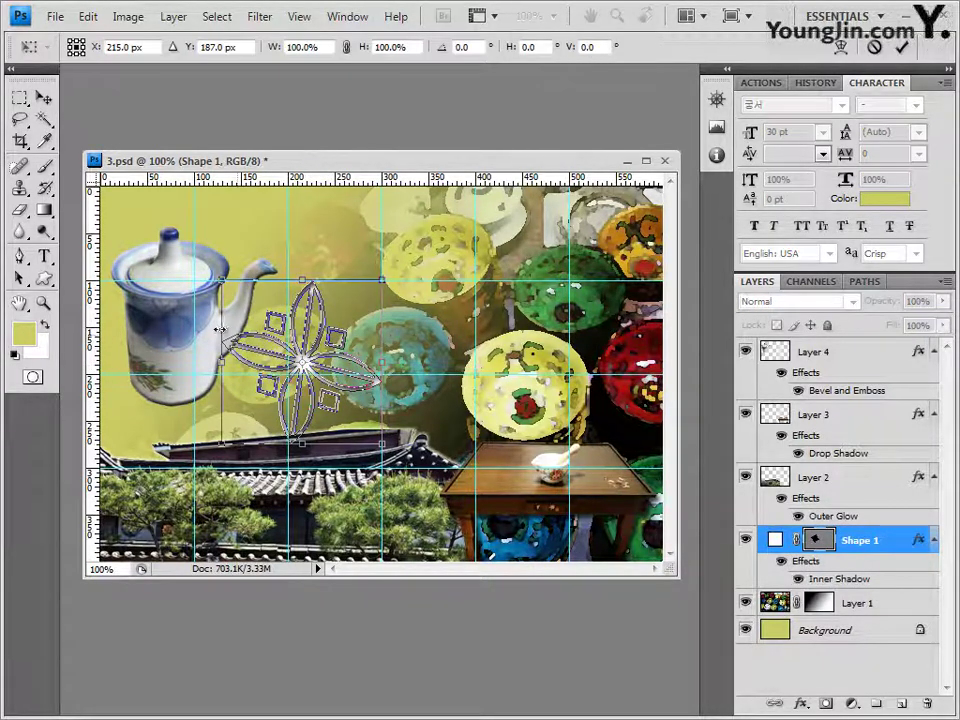
{"action": "left_click_drag", "start_coordinate": [203, 270], "coordinate": [198, 268]}
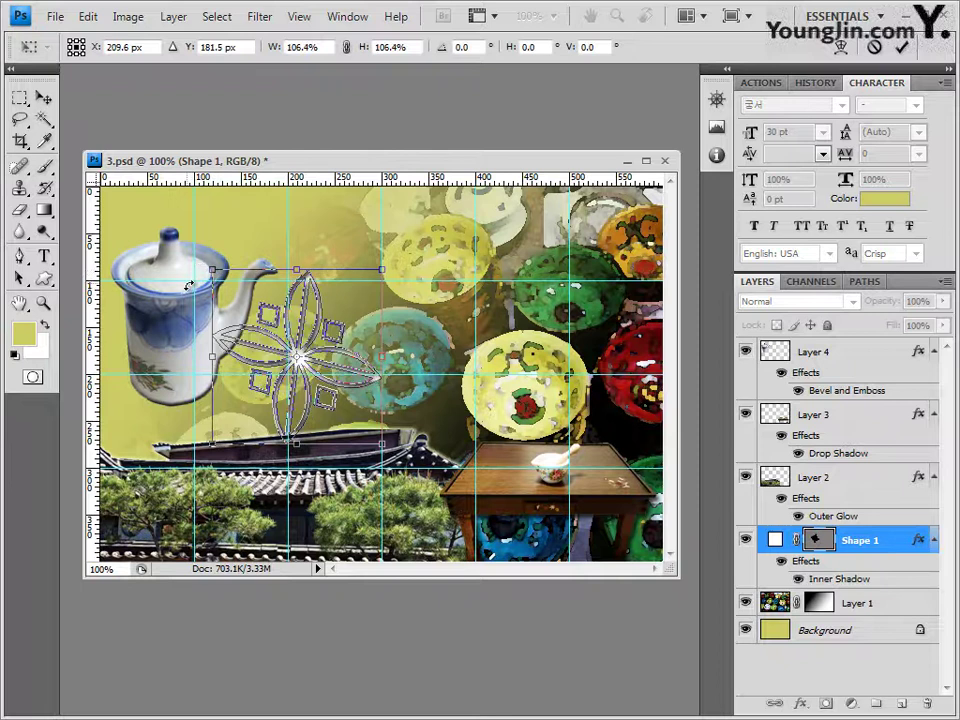
{"action": "key", "text": "Return"}
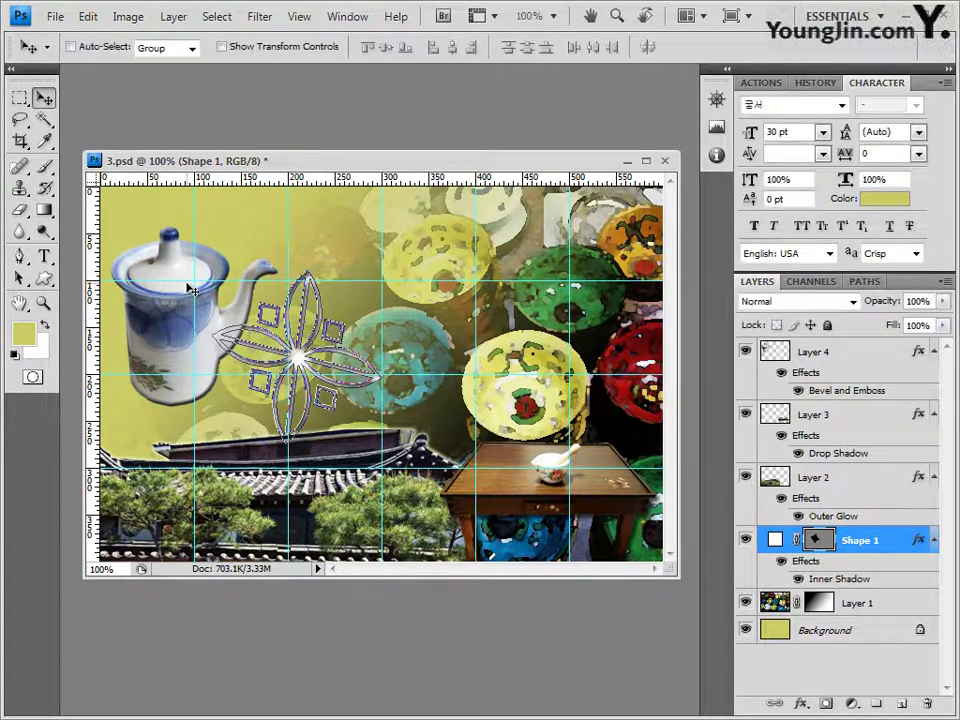
Draw a framed square ornament custom shape about 70 by 75 px in the image's upper-right corner and remove its inherited layer style
{"action": "left_click", "coordinate": [44, 280]}
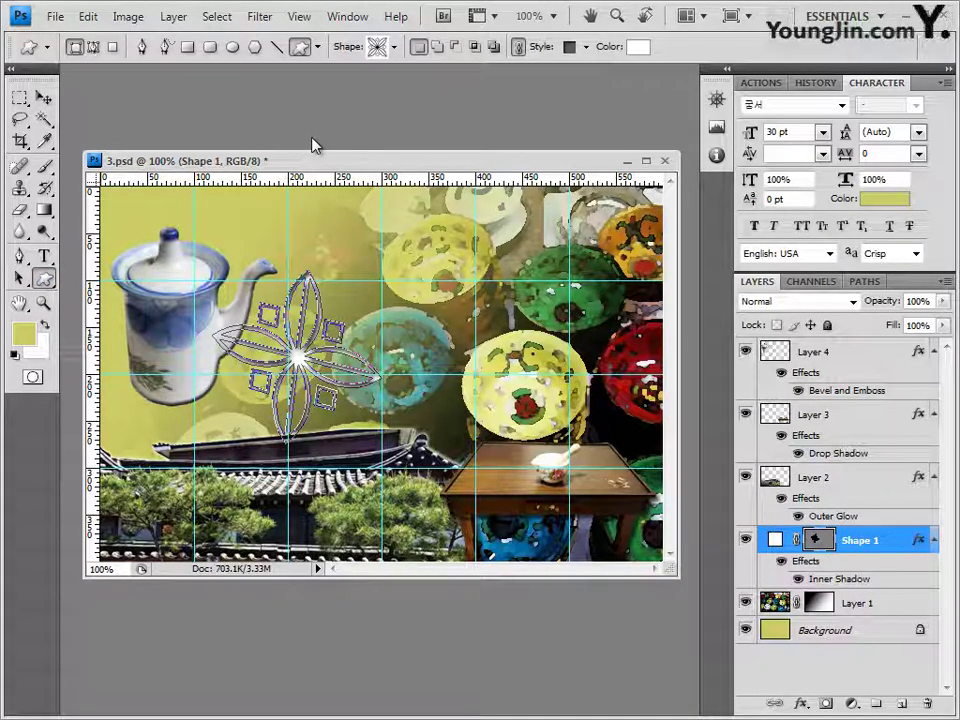
{"action": "left_click", "coordinate": [395, 47]}
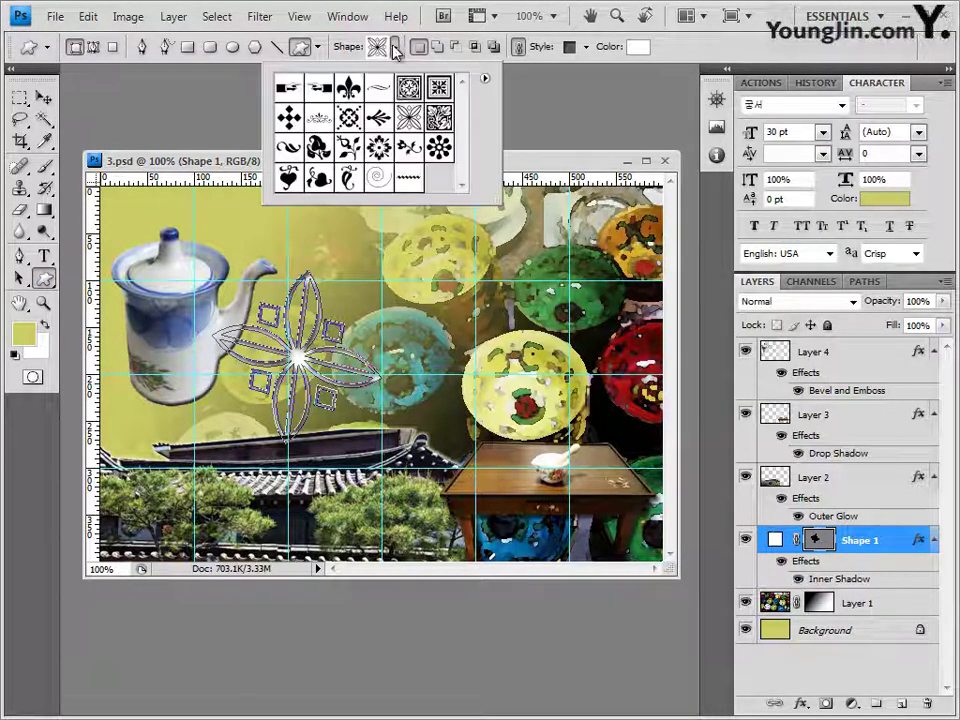
{"action": "left_click", "coordinate": [409, 88]}
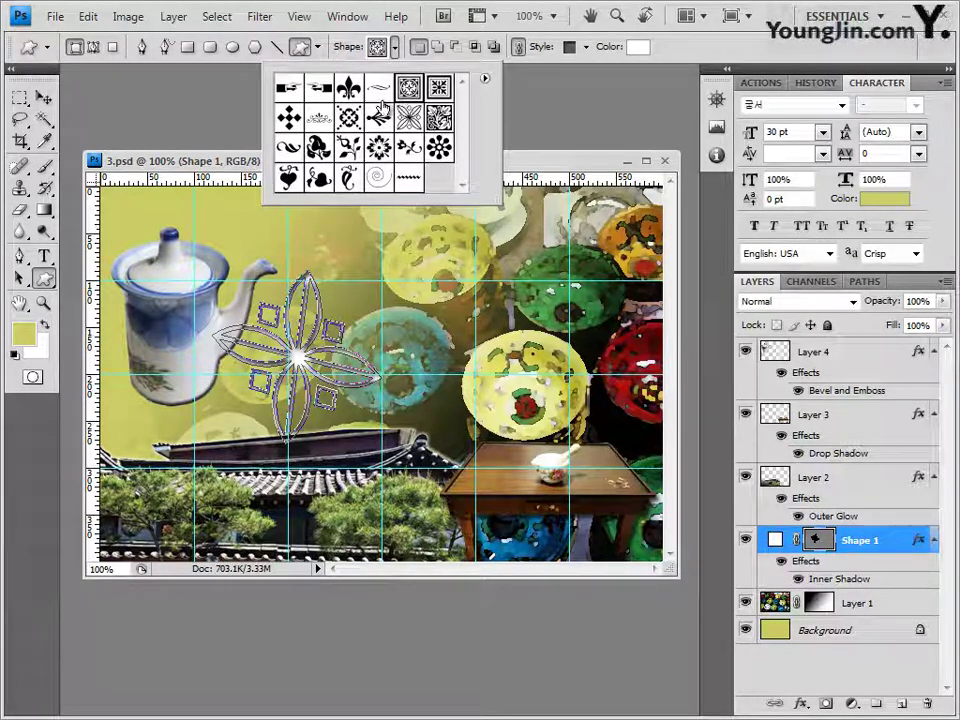
{"action": "left_click", "coordinate": [535, 163]}
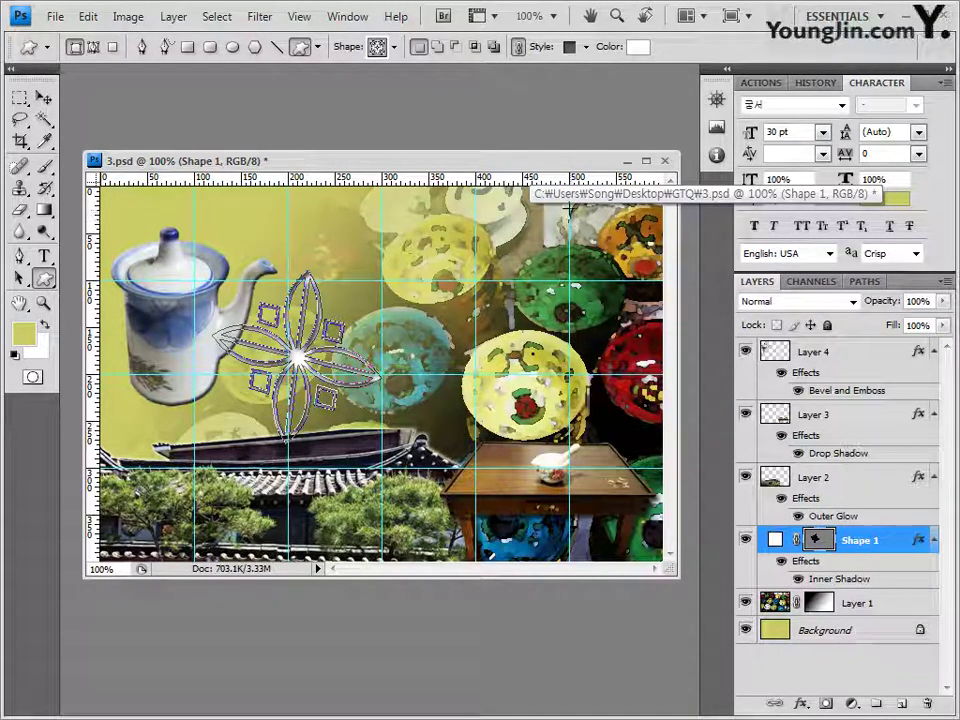
{"action": "left_click_drag", "start_coordinate": [572, 209], "coordinate": [637, 279]}
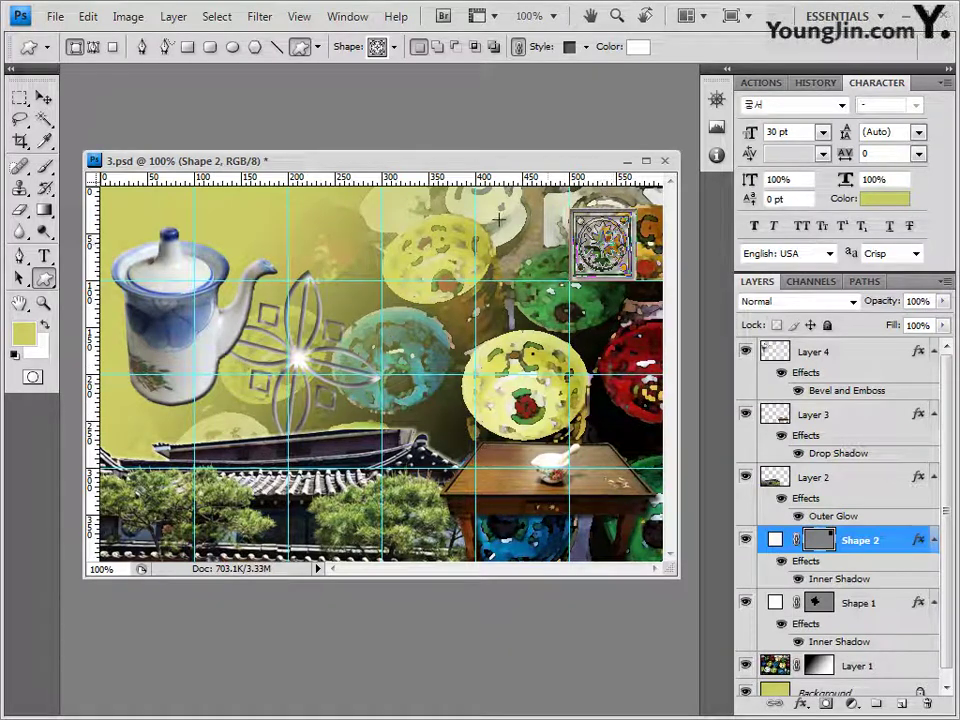
{"action": "left_click", "coordinate": [587, 47]}
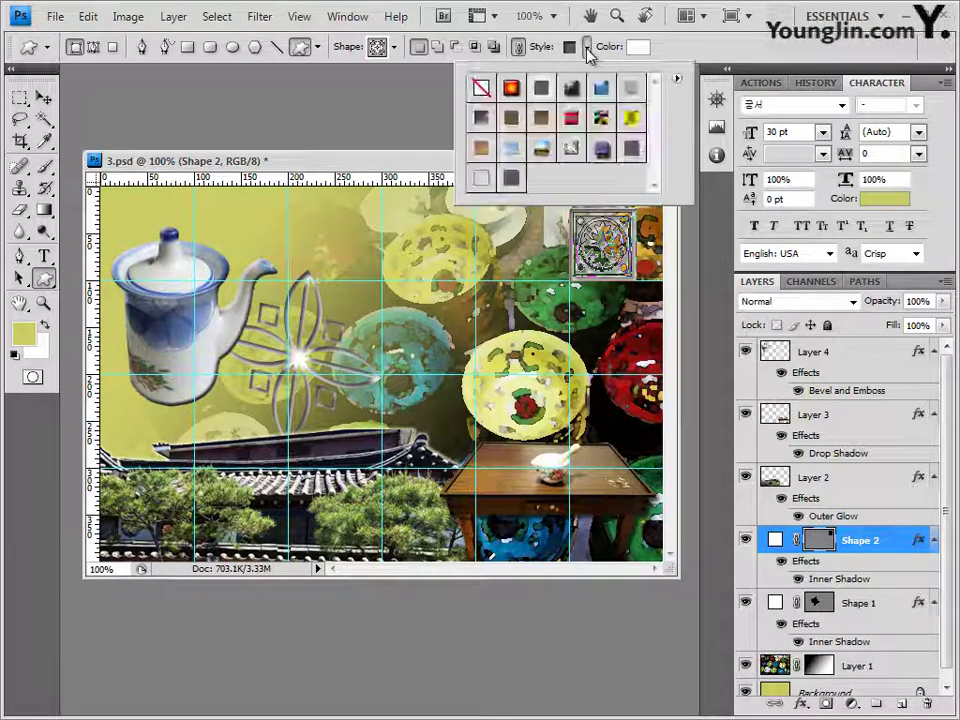
{"action": "left_click", "coordinate": [481, 88]}
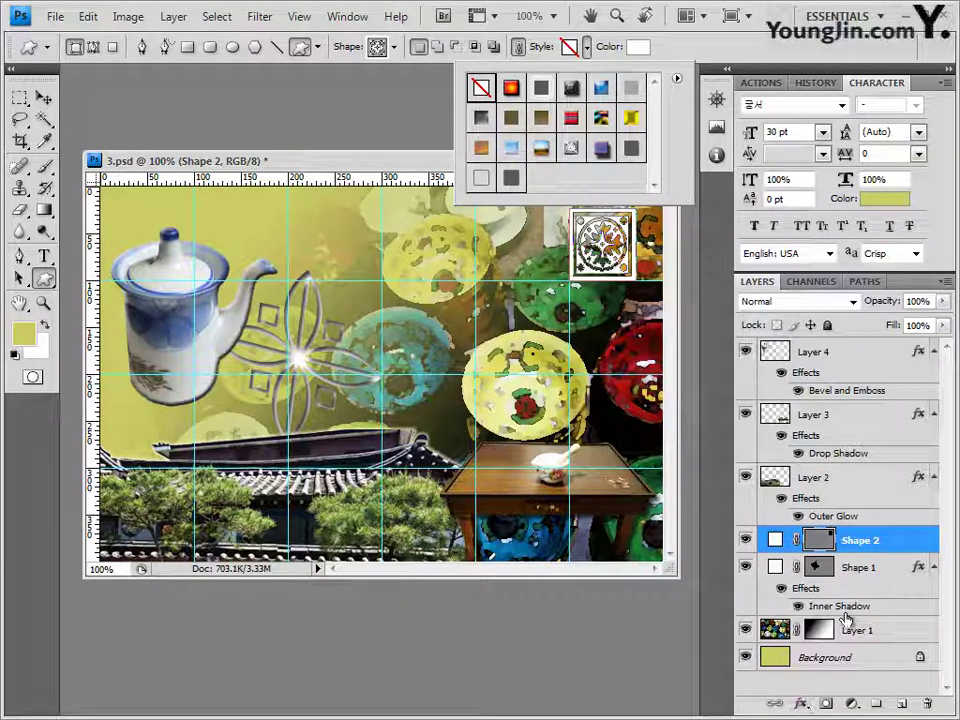
Add a gradient overlay to the square ornament and set the gradient's starting colour stop to #cc0000
{"action": "left_click", "coordinate": [800, 705]}
{"action": "left_click", "coordinate": [851, 647]}
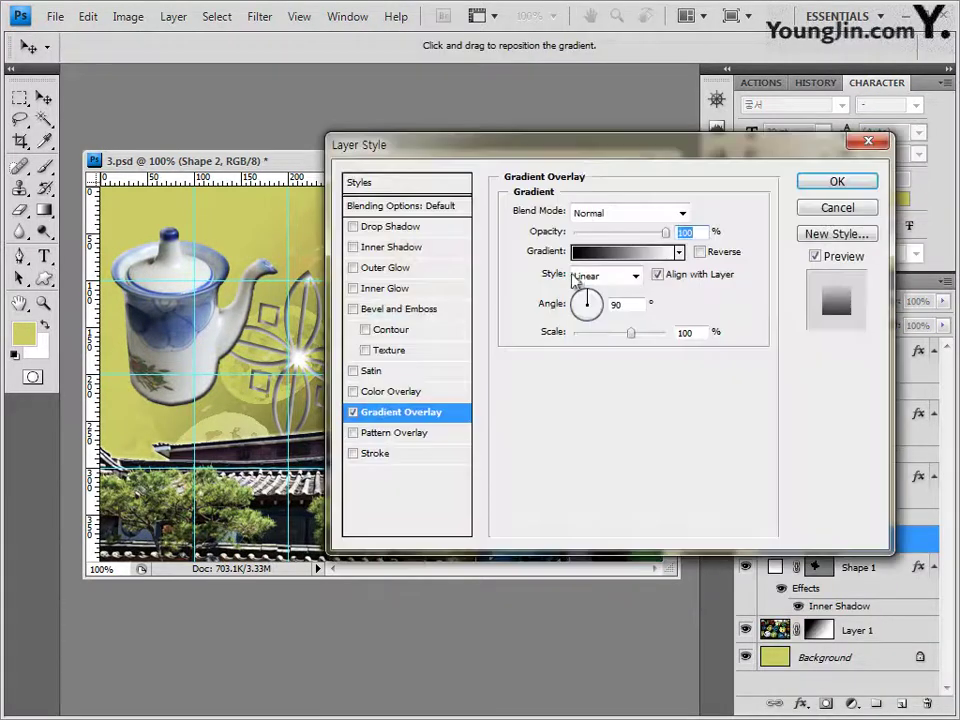
{"action": "left_click_drag", "start_coordinate": [520, 160], "coordinate": [470, 208]}
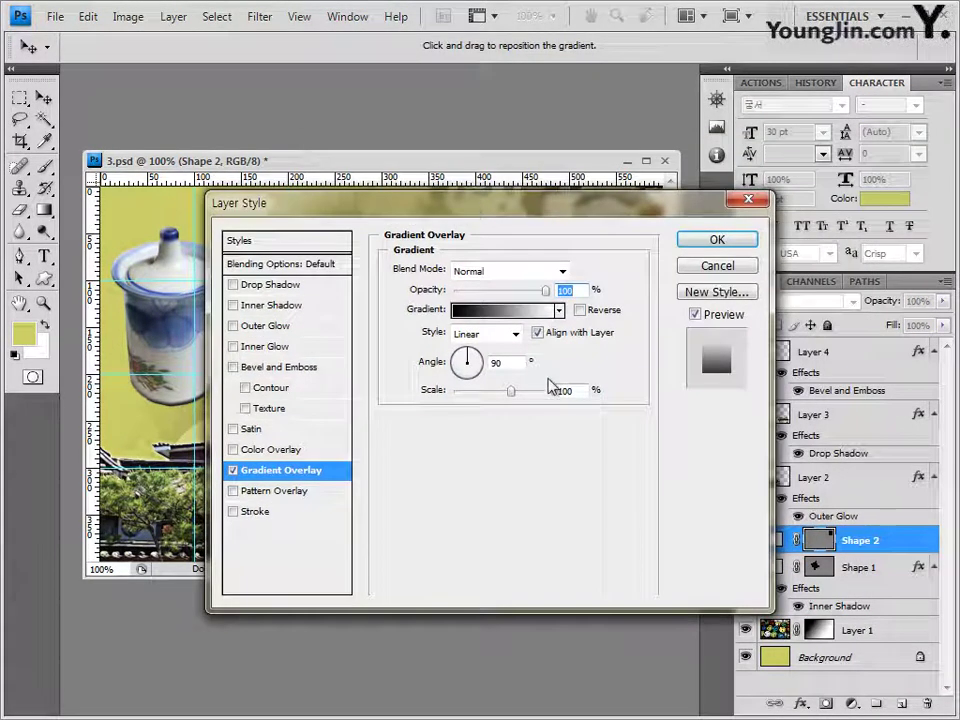
{"action": "left_click", "coordinate": [505, 318]}
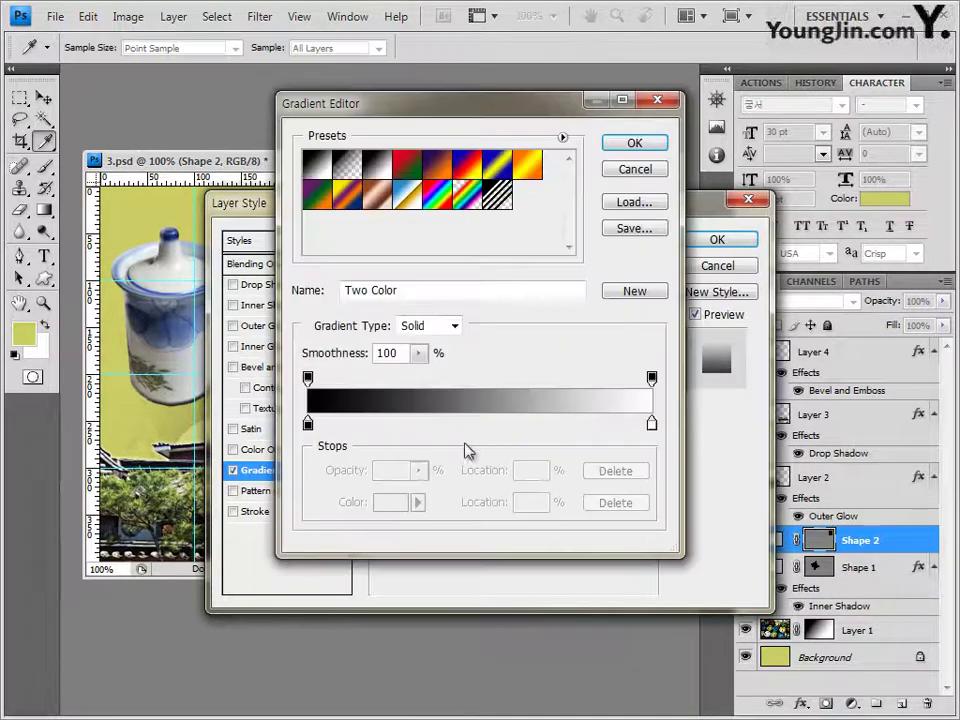
{"action": "double_click", "coordinate": [308, 424]}
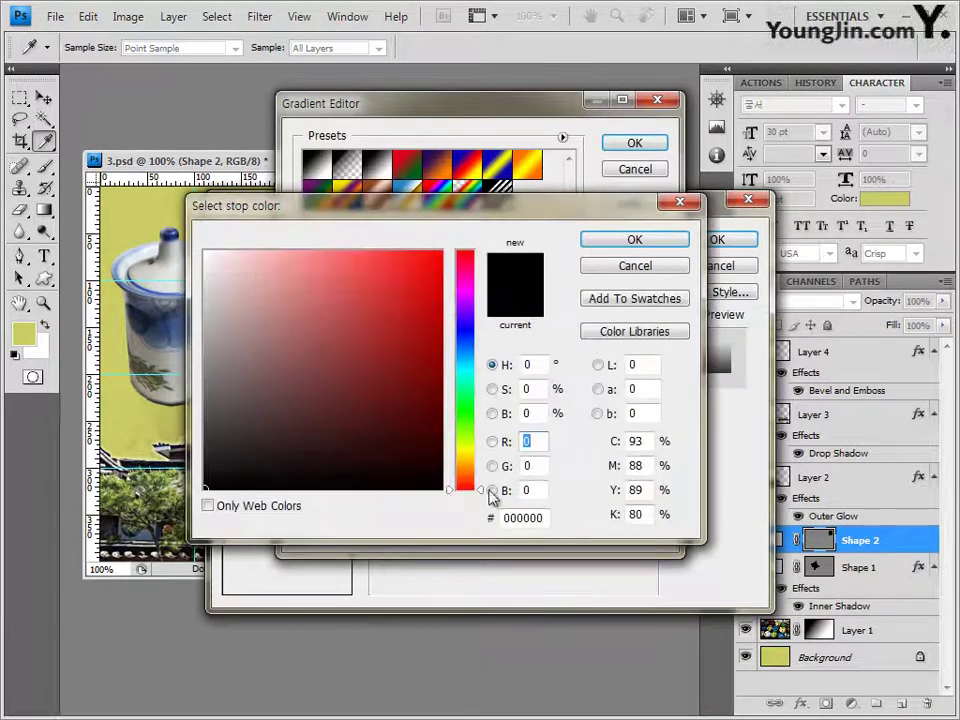
{"action": "left_click", "coordinate": [540, 518]}
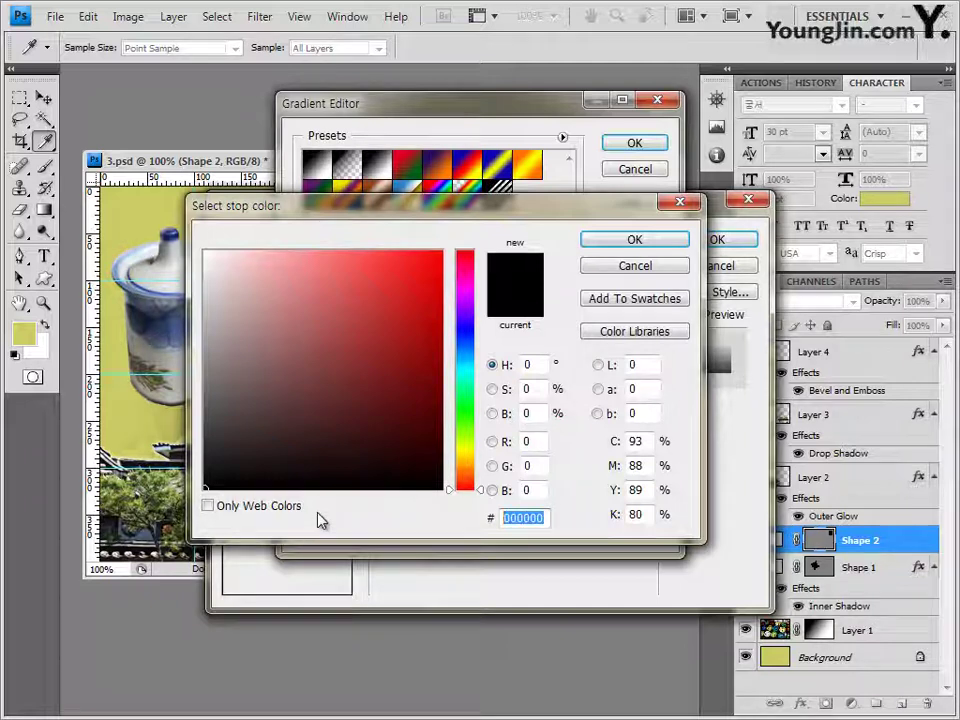
{"action": "type", "text": "cc0000"}
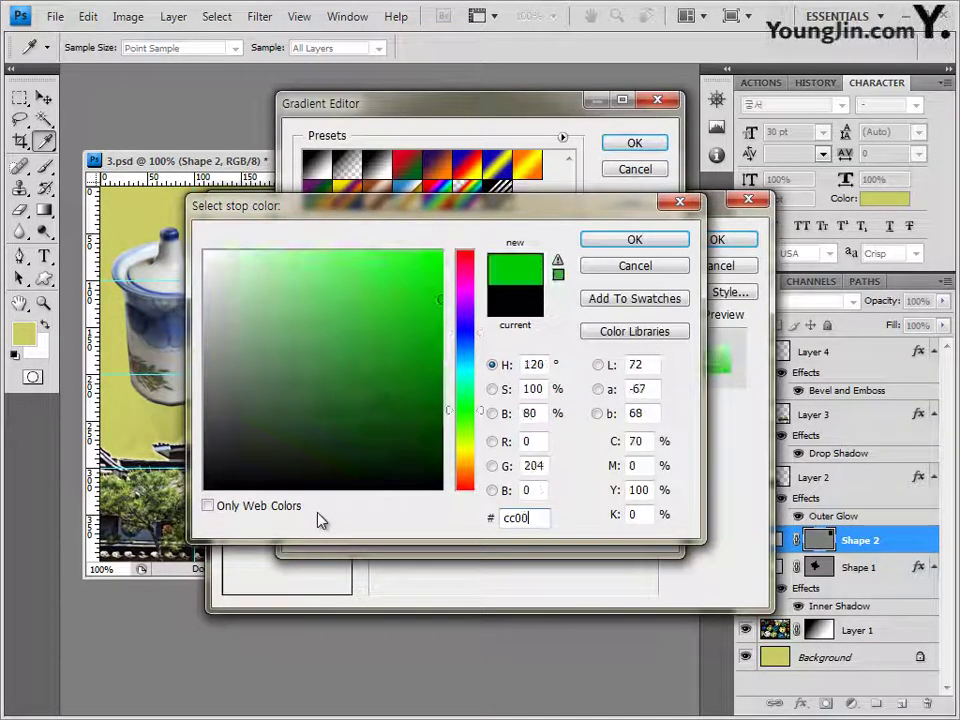
{"action": "left_click", "coordinate": [634, 240]}
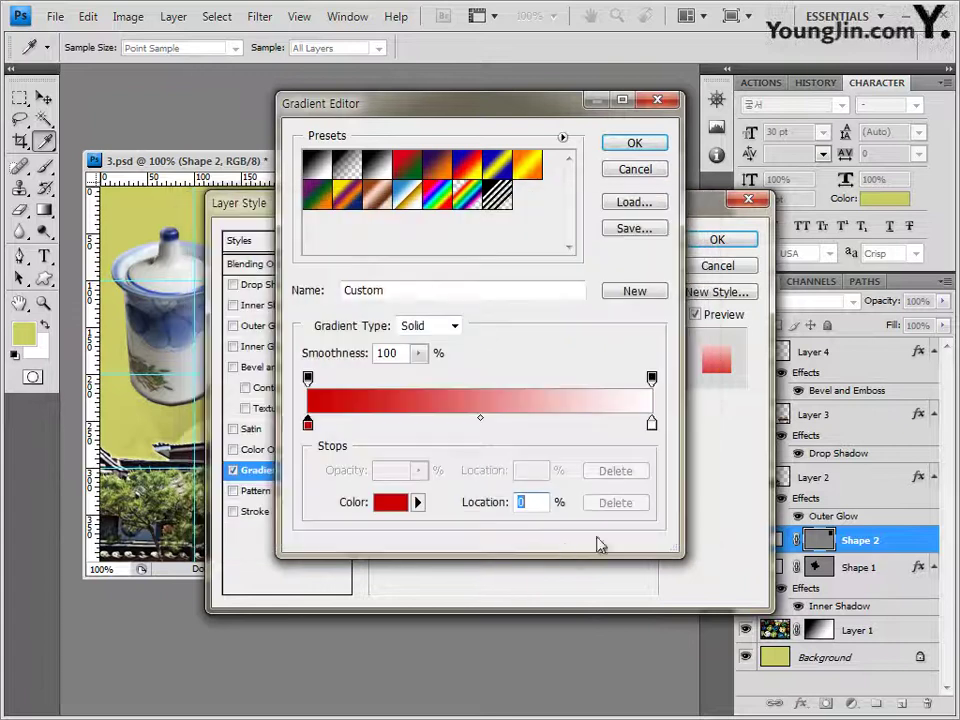
Set the overlay gradient's ending colour stop to #006633 and accept the gradient
{"action": "double_click", "coordinate": [652, 424]}
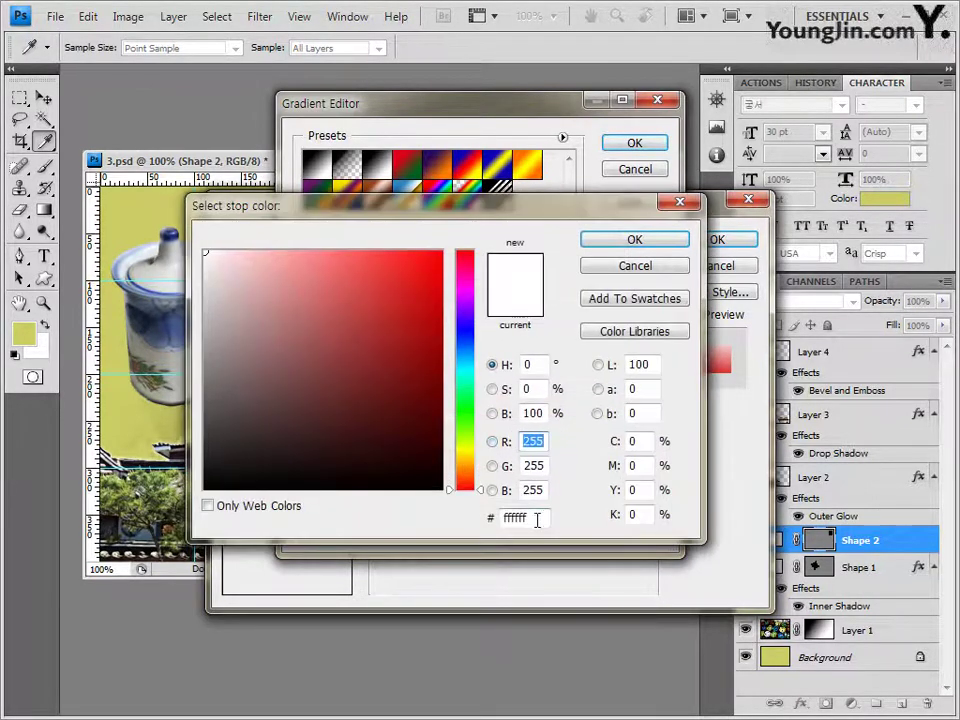
{"action": "type", "text": "006633"}
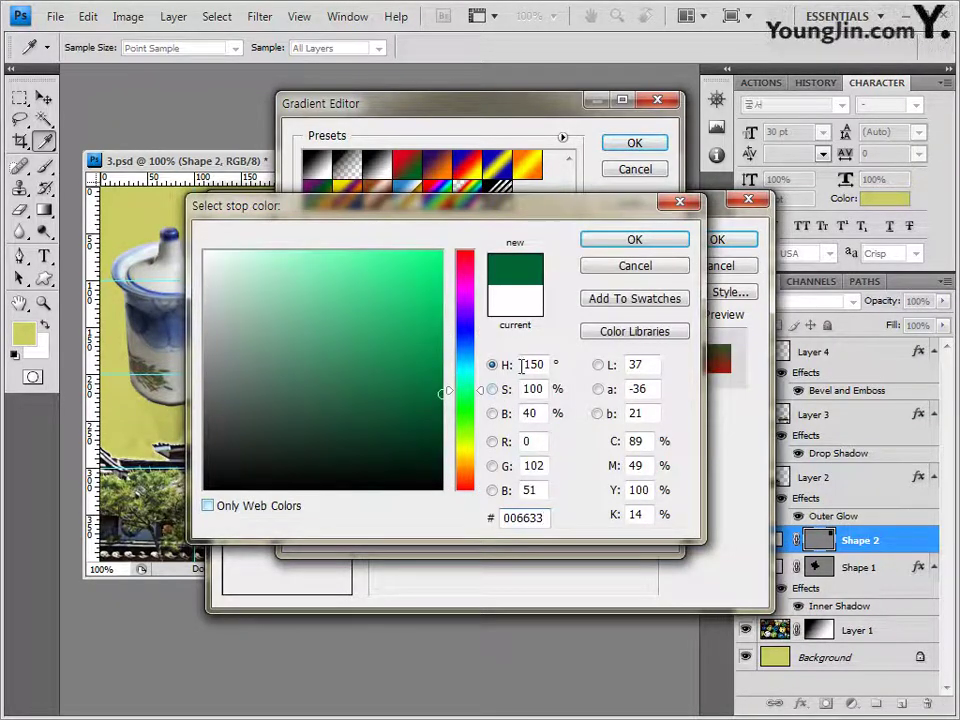
{"action": "left_click", "coordinate": [642, 241]}
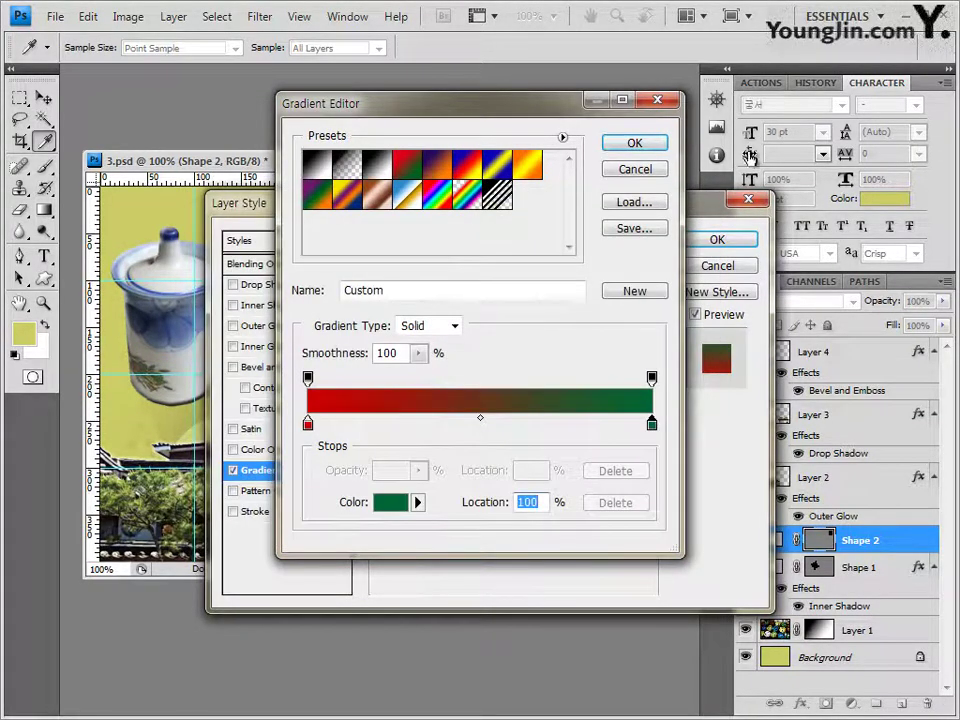
{"action": "left_click", "coordinate": [634, 143]}
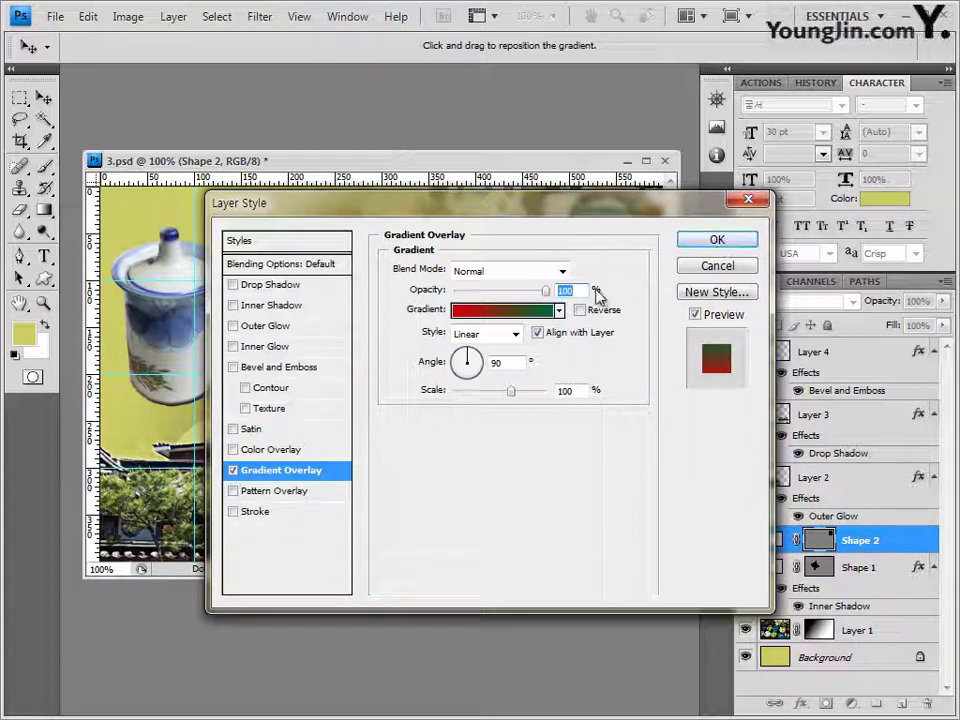
Add a 2 px outside stroke in #ffffff to the square ornament and apply the layer style
{"action": "left_click", "coordinate": [266, 519]}
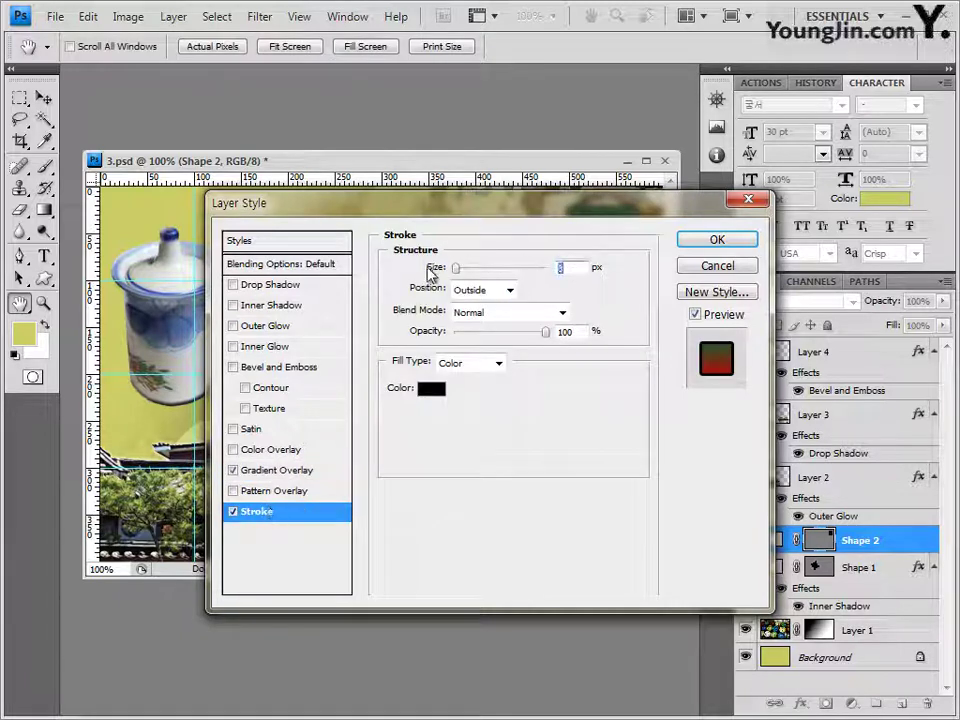
{"action": "left_click_drag", "start_coordinate": [432, 272], "coordinate": [429, 273]}
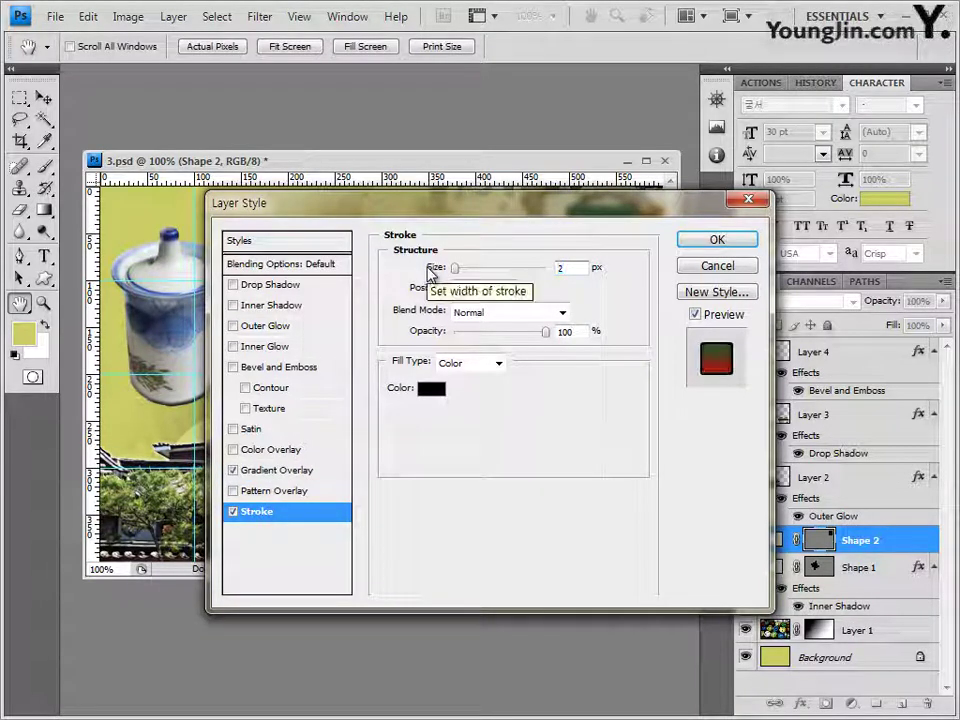
{"action": "left_click", "coordinate": [431, 388]}
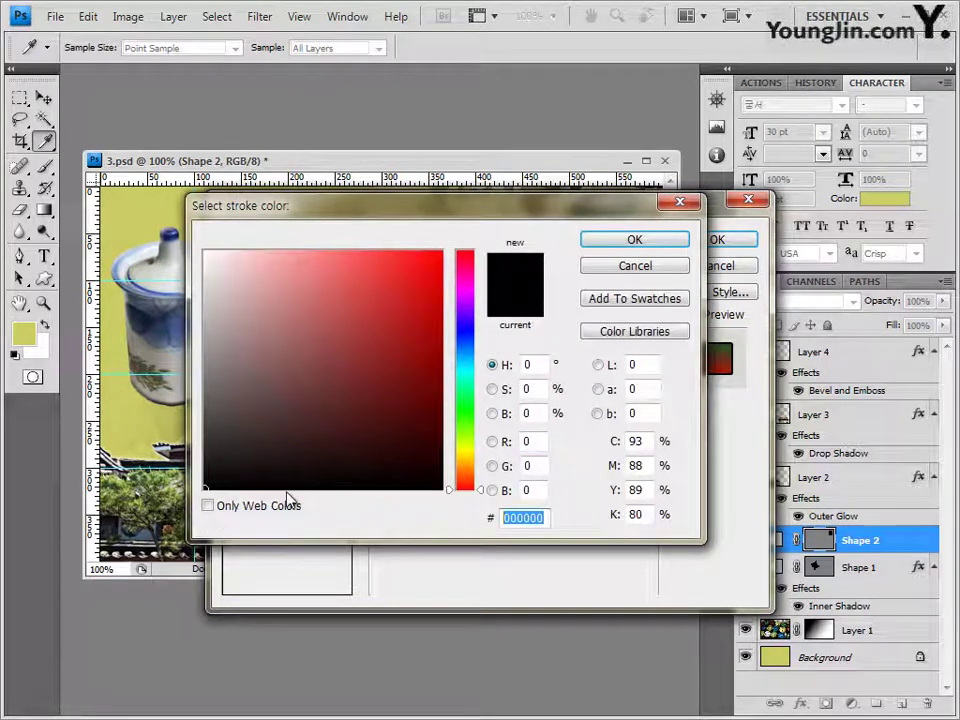
{"action": "type", "text": "ffffff"}
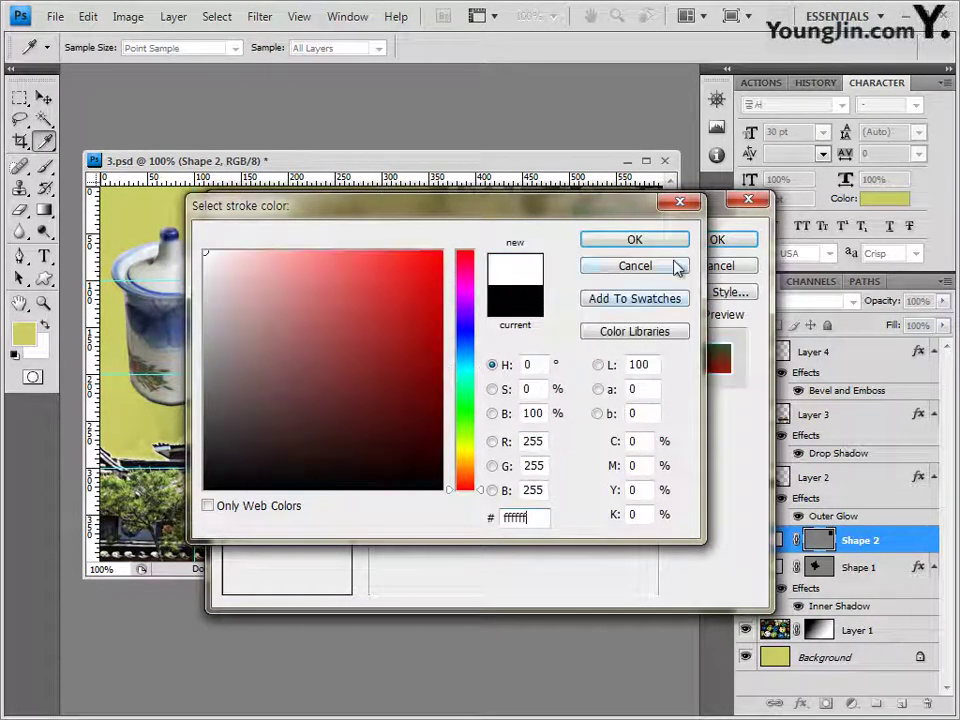
{"action": "left_click", "coordinate": [643, 243]}
{"action": "left_click", "coordinate": [718, 242]}
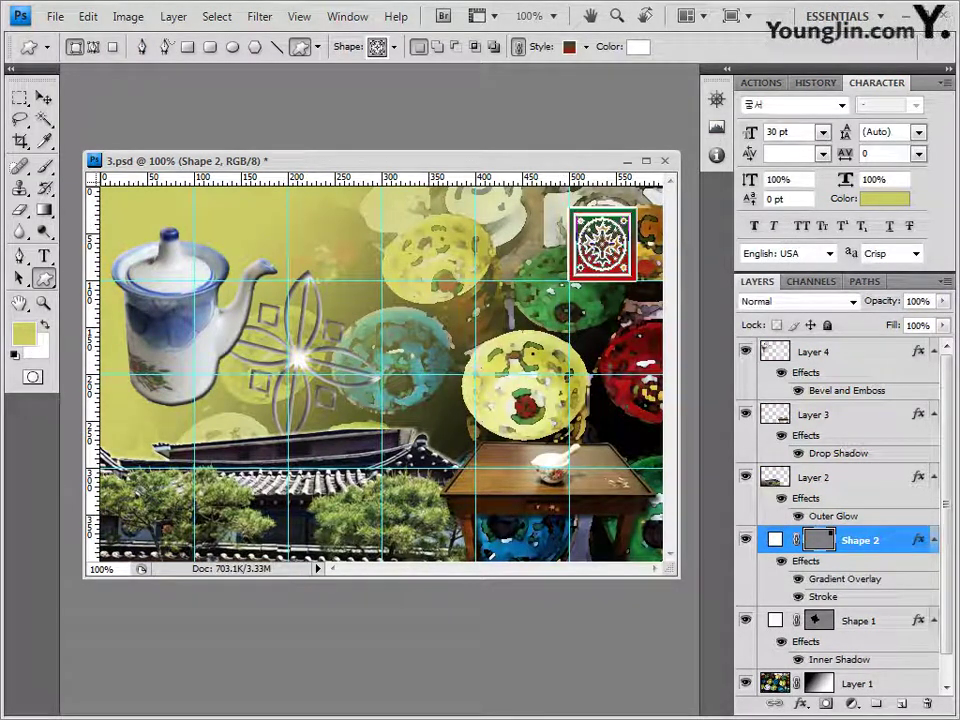
Nudge the square ornament down a few pixels to fine-tune its position
{"action": "left_click", "coordinate": [45, 96]}
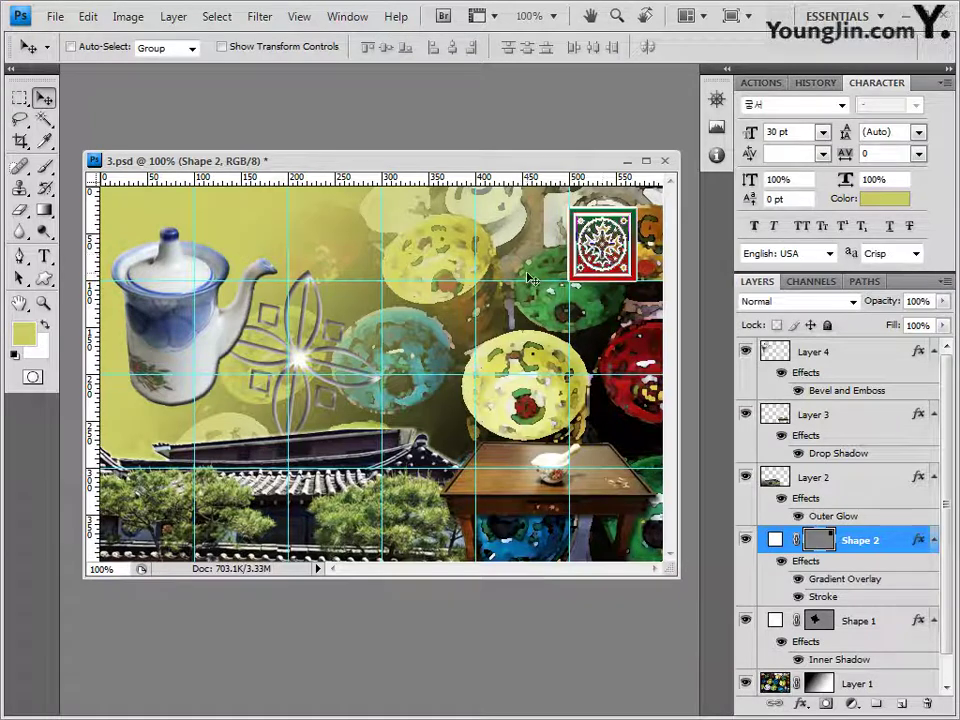
{"action": "key", "text": "Down"}
{"action": "key", "text": "Down"}
{"action": "key", "text": "Down"}
{"action": "key", "text": "Down"}
{"action": "key", "text": "Down"}
{"action": "key", "text": "Down"}
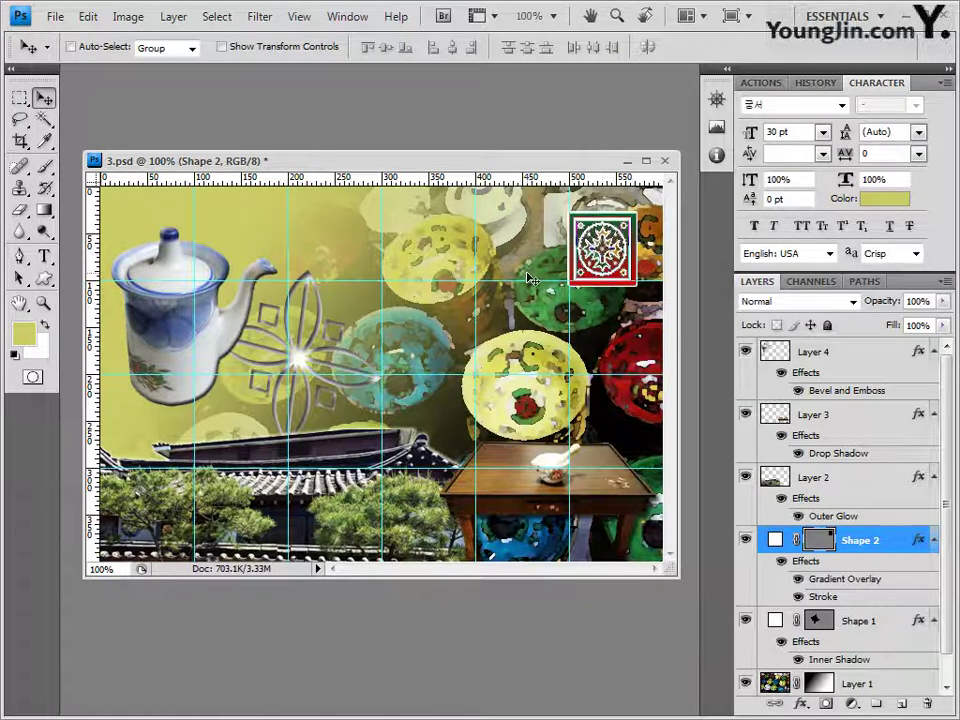
Add a horizontal 40 pt text reading "한국의 전통", starting to the right of the teapot's lid and above the flower shape
{"action": "left_click", "coordinate": [47, 259]}
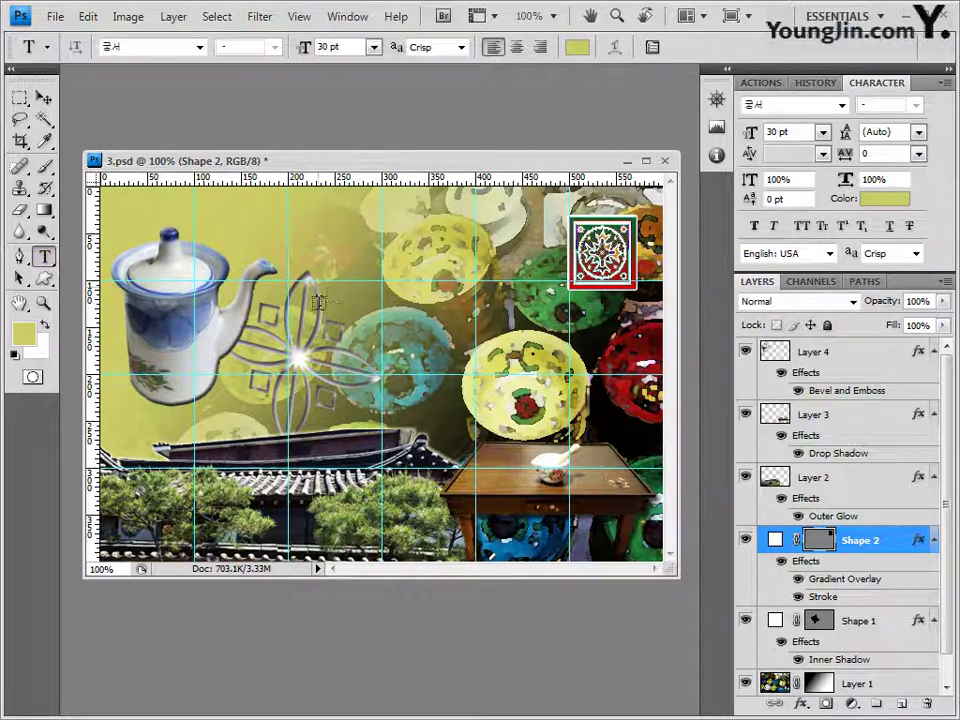
{"action": "left_click", "coordinate": [242, 243]}
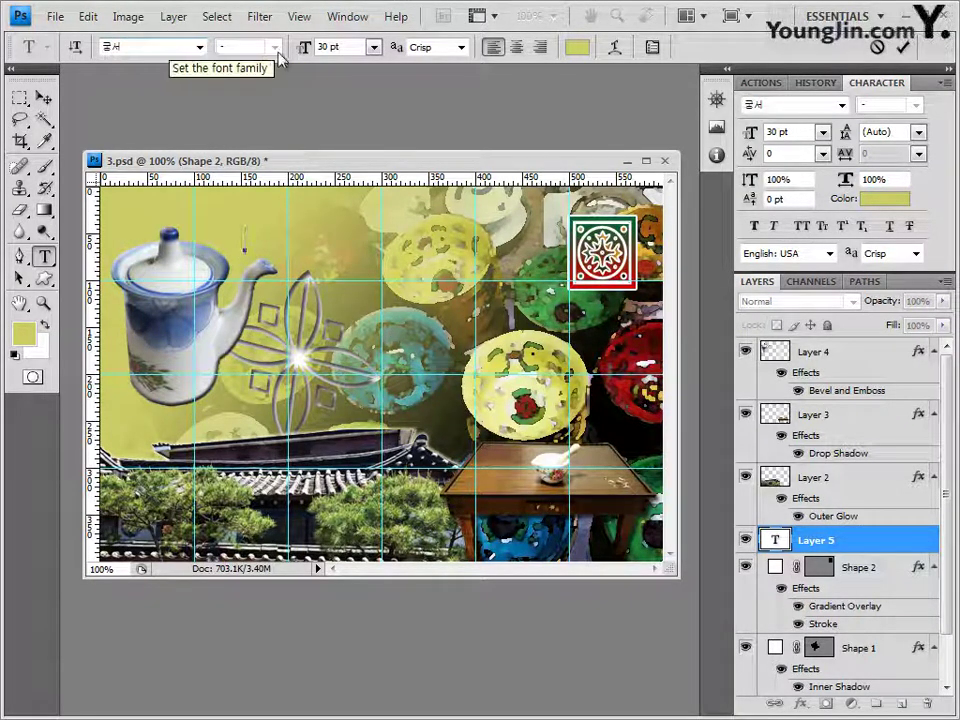
{"action": "left_click", "coordinate": [335, 47]}
{"action": "type", "text": "40"}
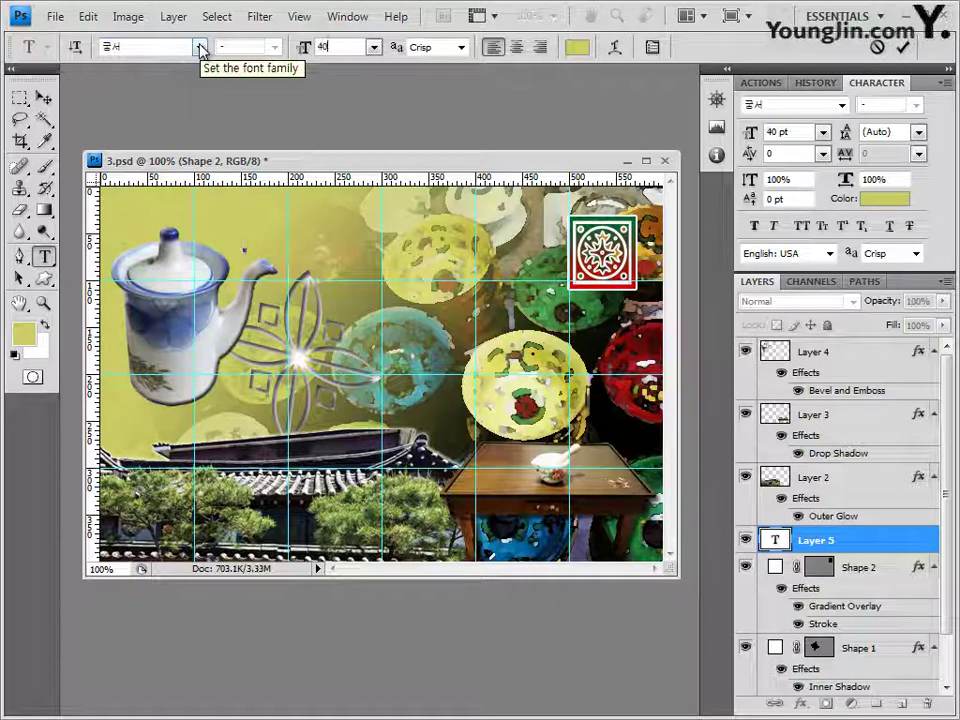
{"action": "left_click", "coordinate": [245, 248]}
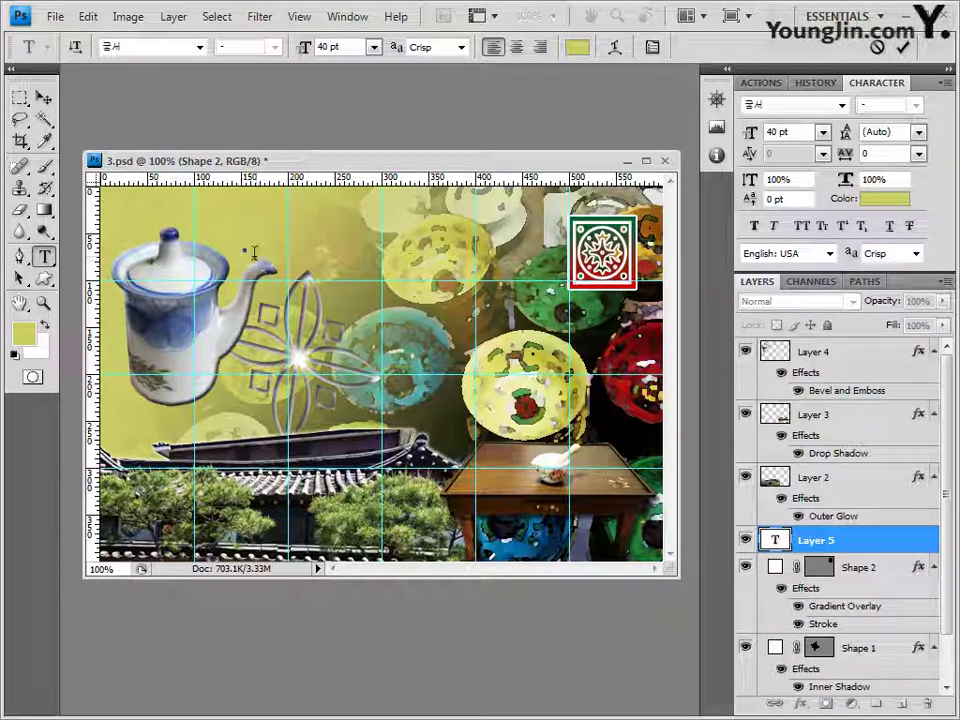
{"action": "type", "text": "한국의 전통"}
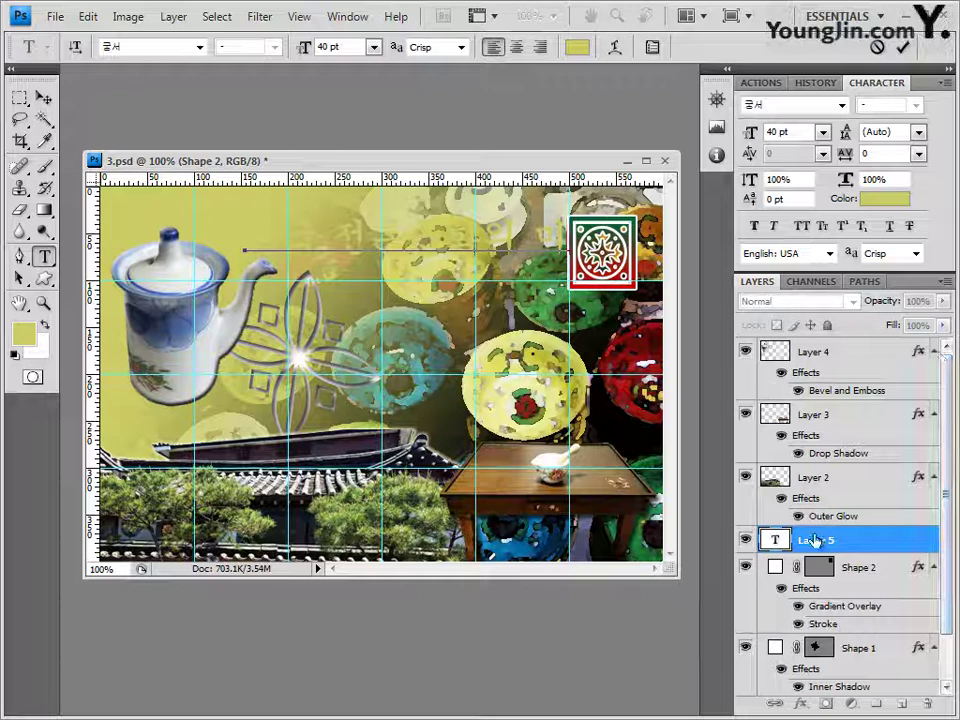
Commit the "한국 전통문화의 미" title text and move its layer to the top of the layer stack
{"action": "left_click", "coordinate": [848, 549]}
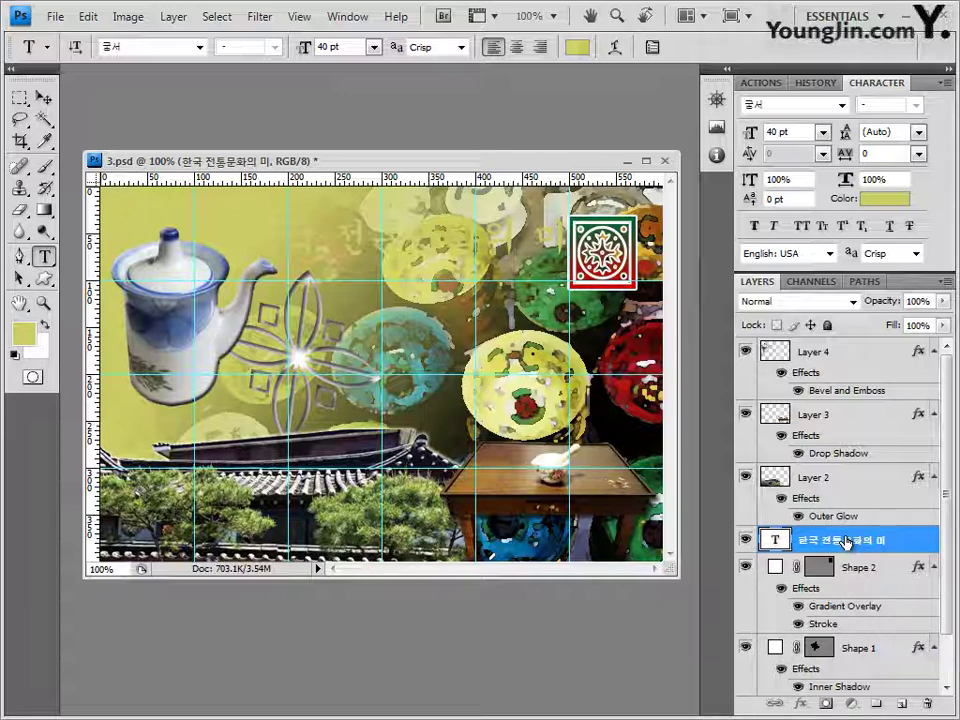
{"action": "left_click_drag", "start_coordinate": [846, 540], "coordinate": [860, 345]}
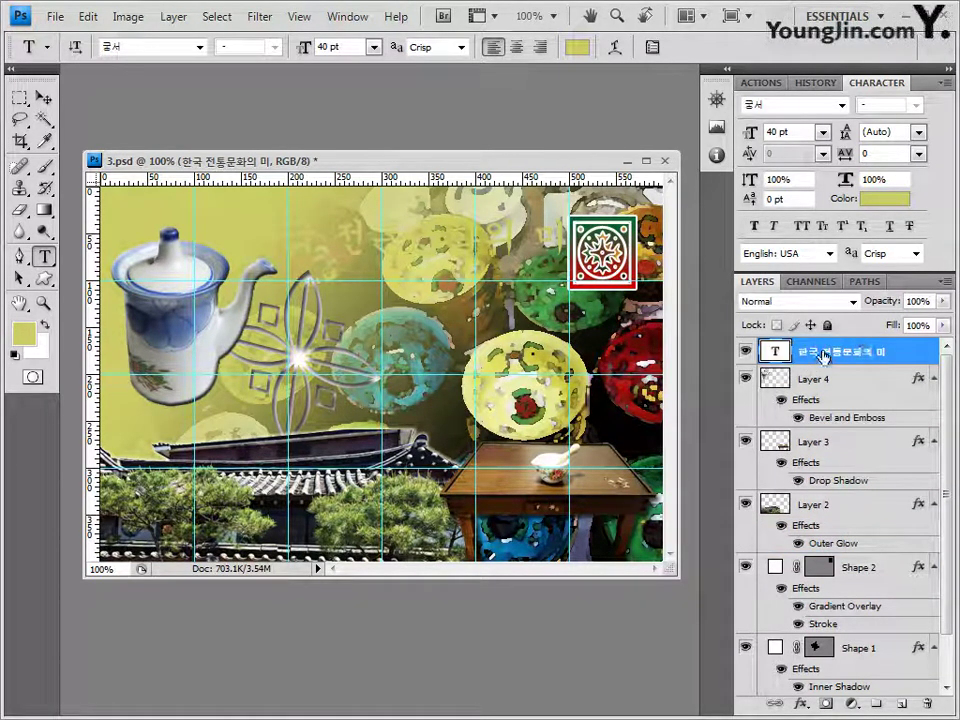
Add a gradient overlay to the title text and set the gradient's starting colour stop to #cc0000
{"action": "left_click", "coordinate": [805, 708]}
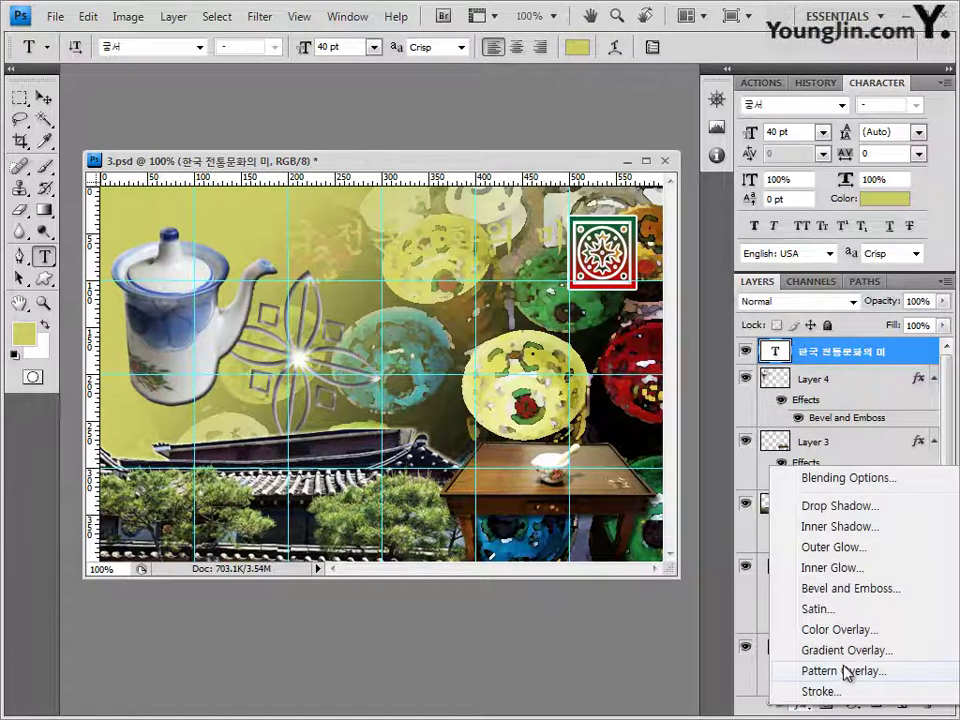
{"action": "left_click", "coordinate": [857, 647]}
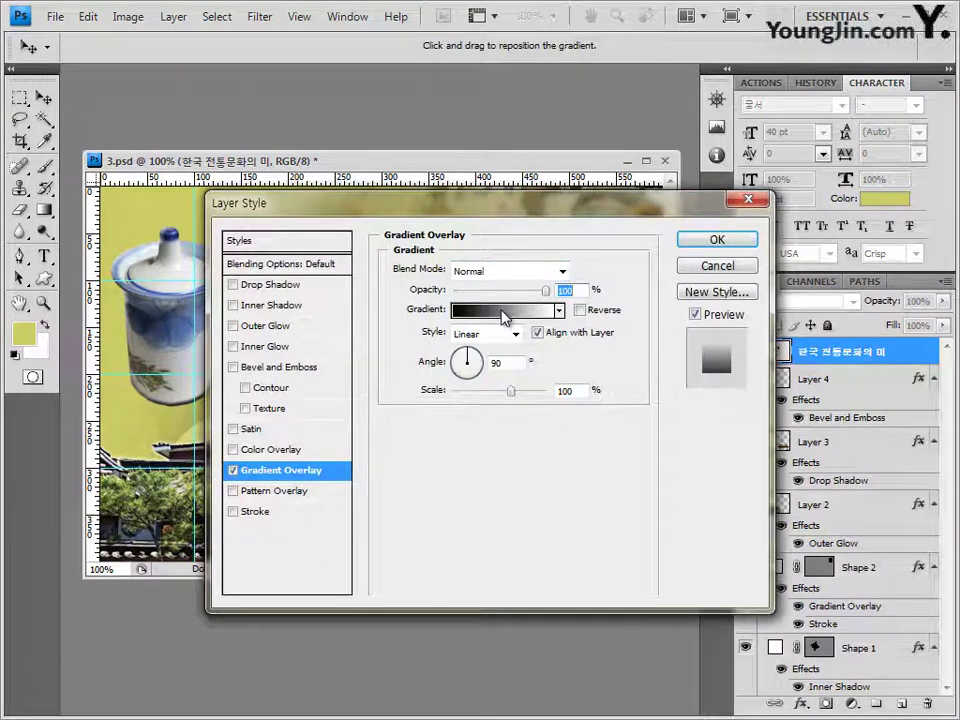
{"action": "left_click", "coordinate": [503, 316]}
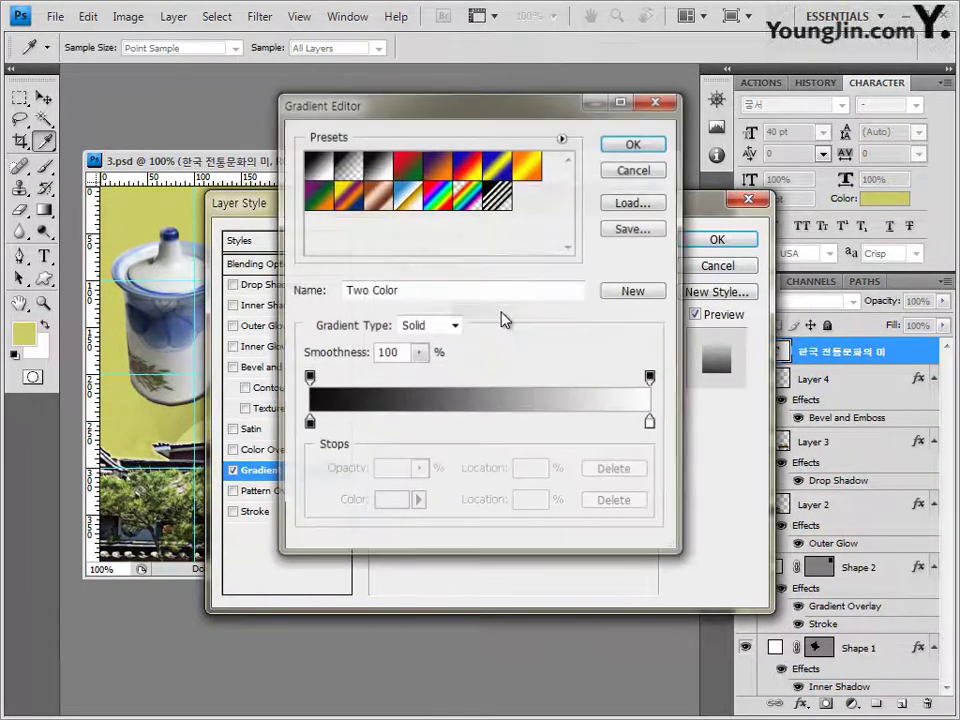
{"action": "left_click", "coordinate": [308, 424]}
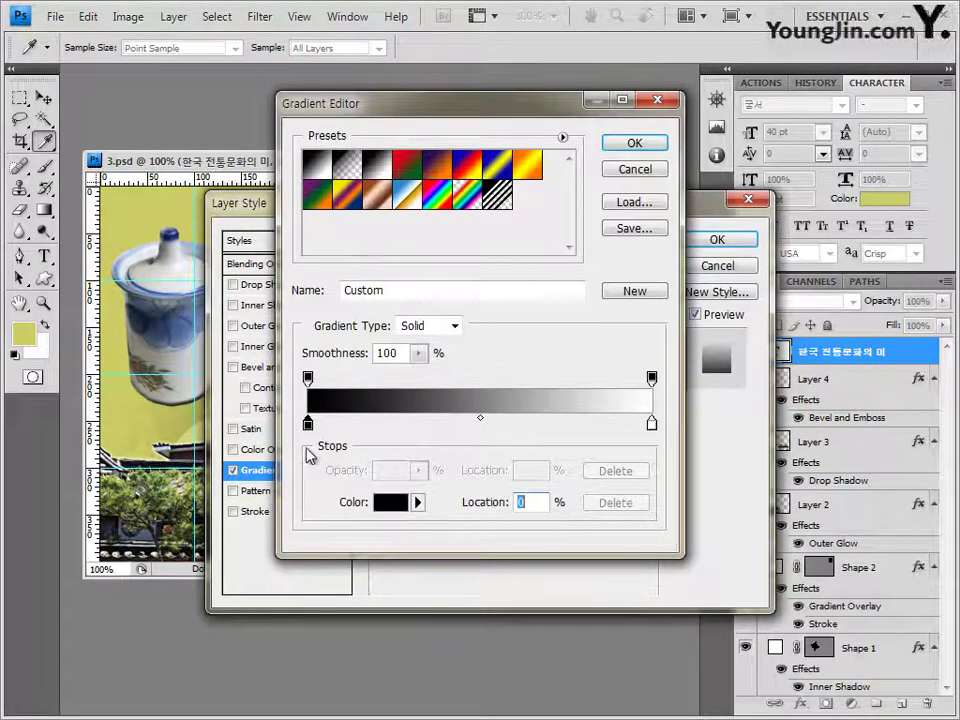
{"action": "double_click", "coordinate": [309, 423]}
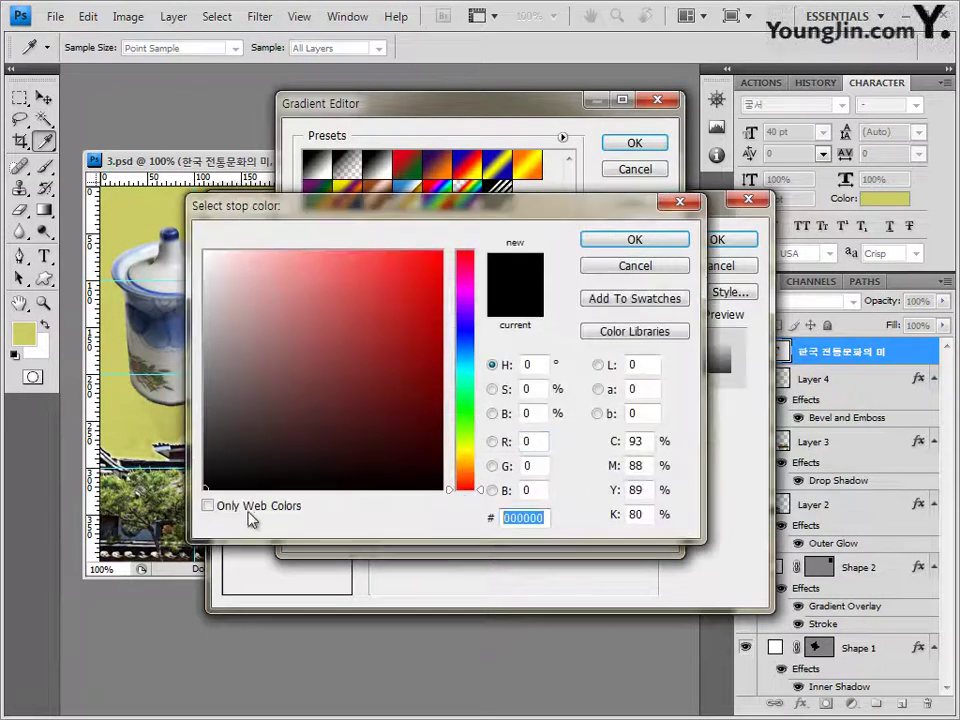
{"action": "type", "text": "cc000"}
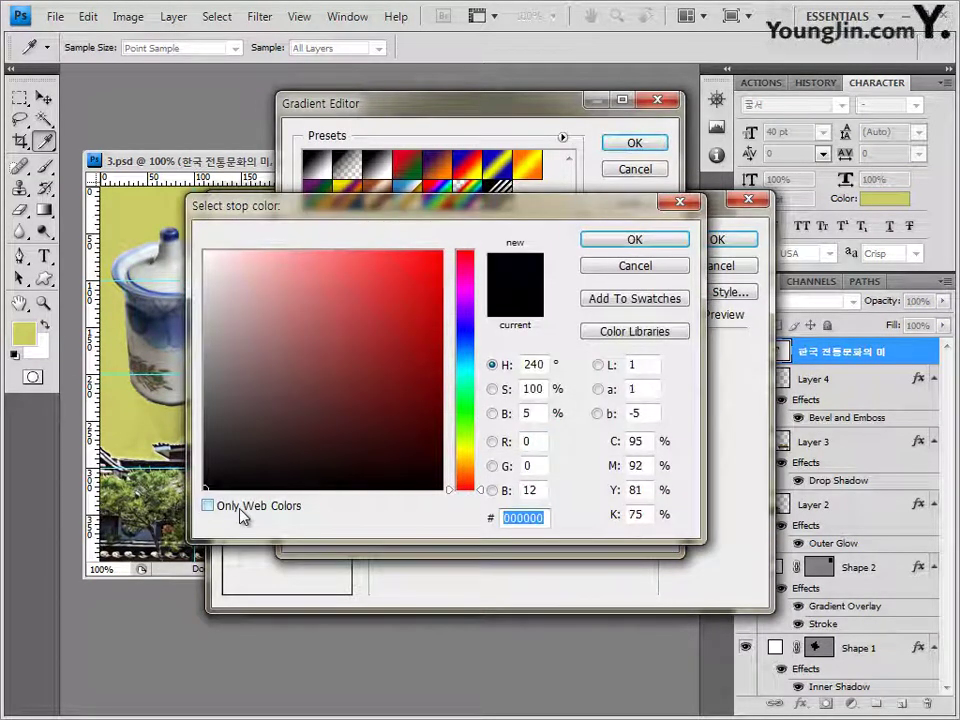
{"action": "type", "text": "0"}
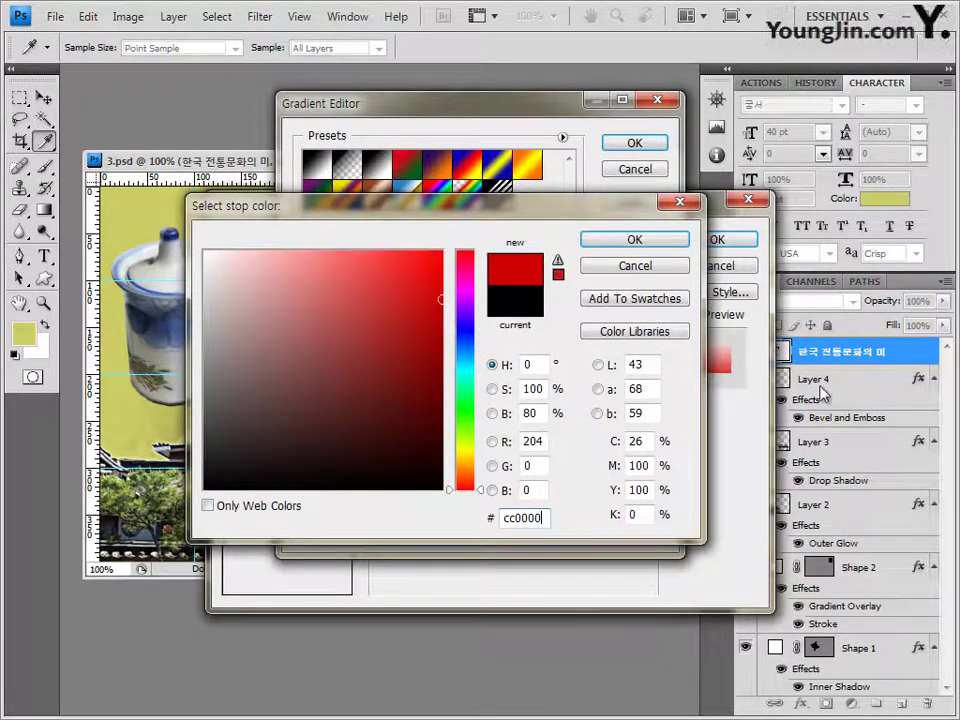
{"action": "left_click", "coordinate": [640, 241]}
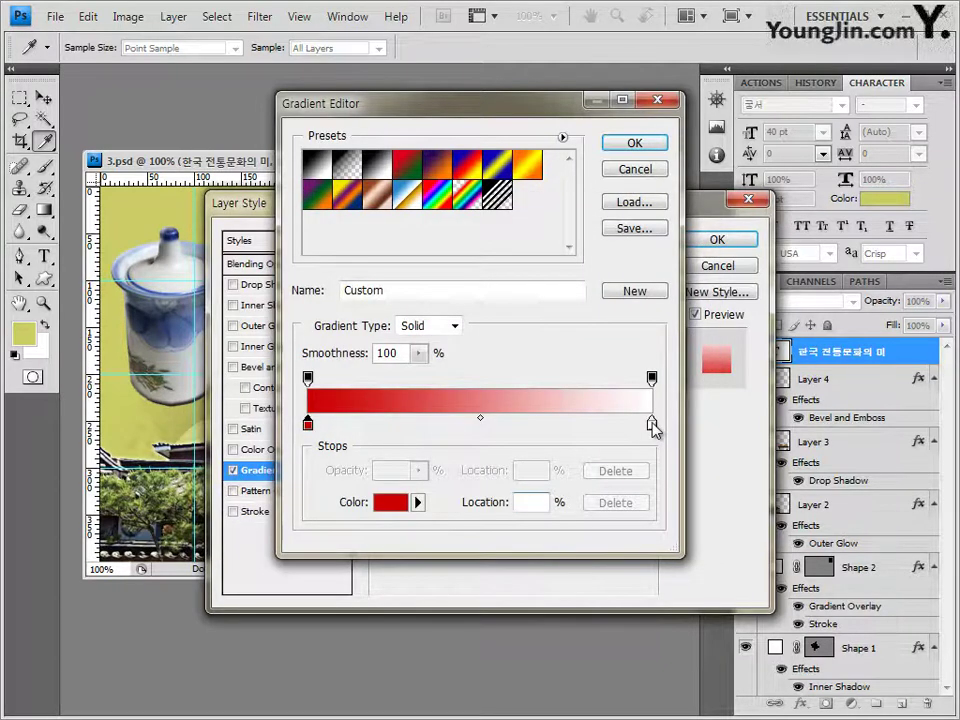
Set the title gradient's ending colour stop to #0033ff and accept the gradient
{"action": "double_click", "coordinate": [651, 424]}
{"action": "double_click", "coordinate": [514, 515]}
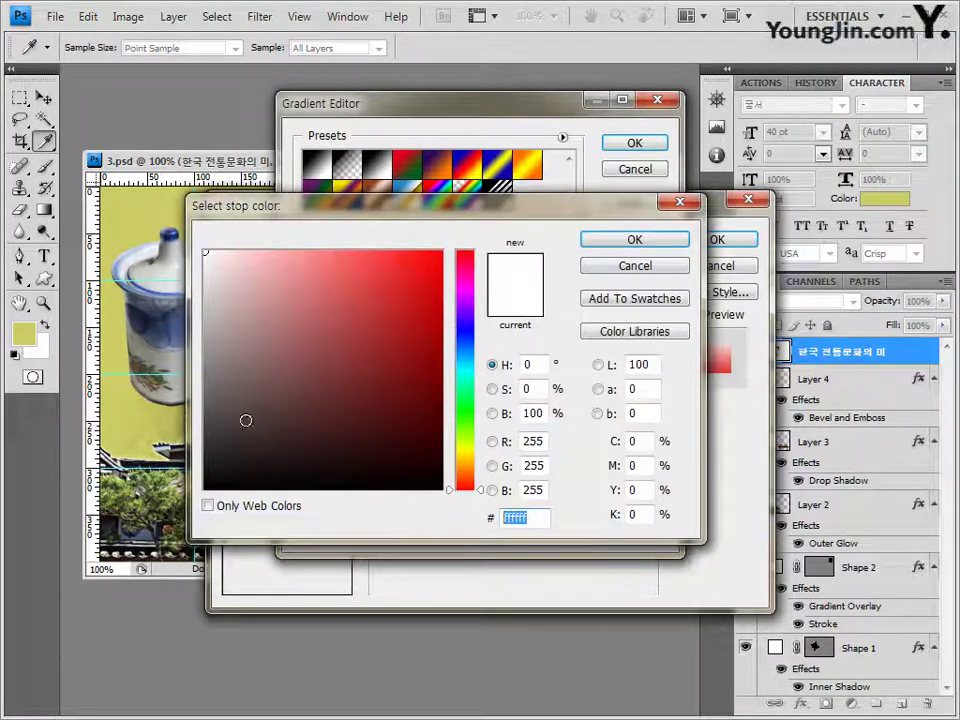
{"action": "type", "text": "0033ff"}
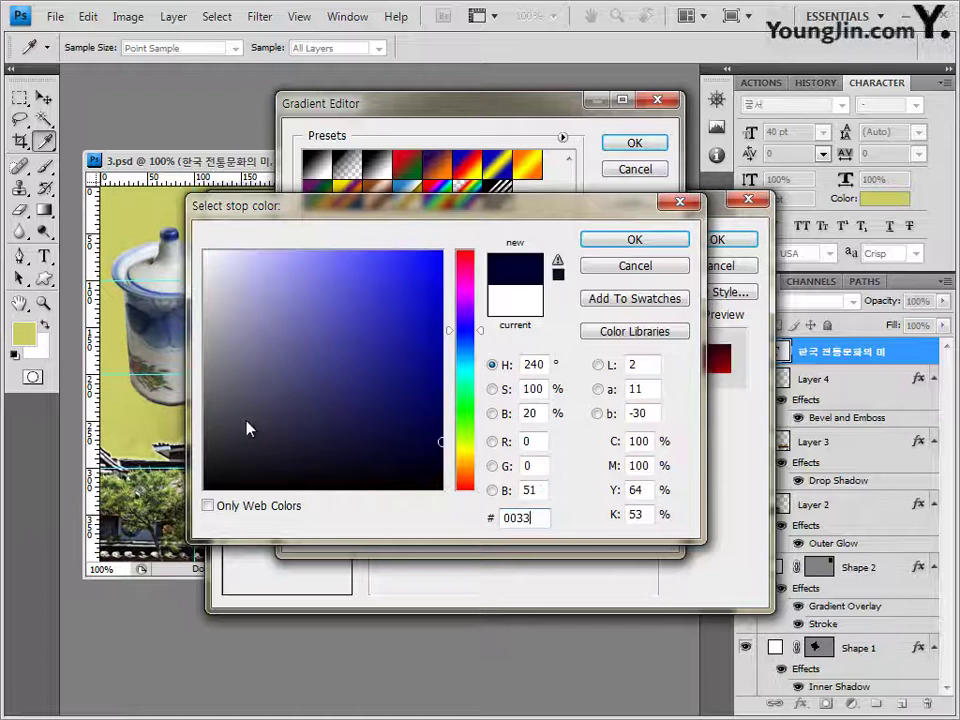
{"action": "left_click", "coordinate": [677, 244]}
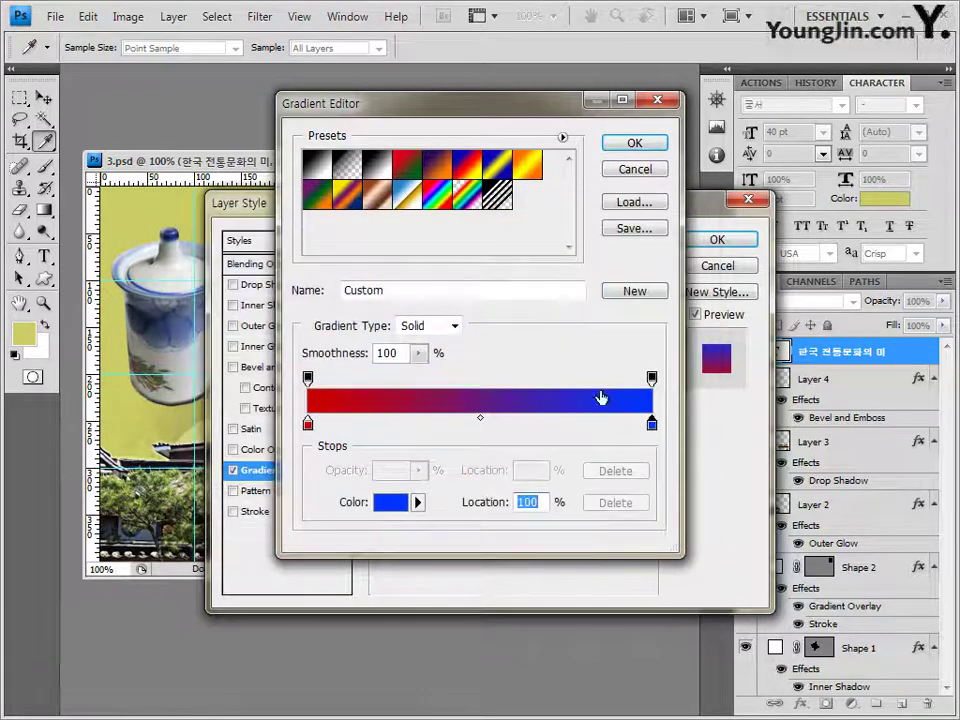
{"action": "left_click", "coordinate": [636, 144]}
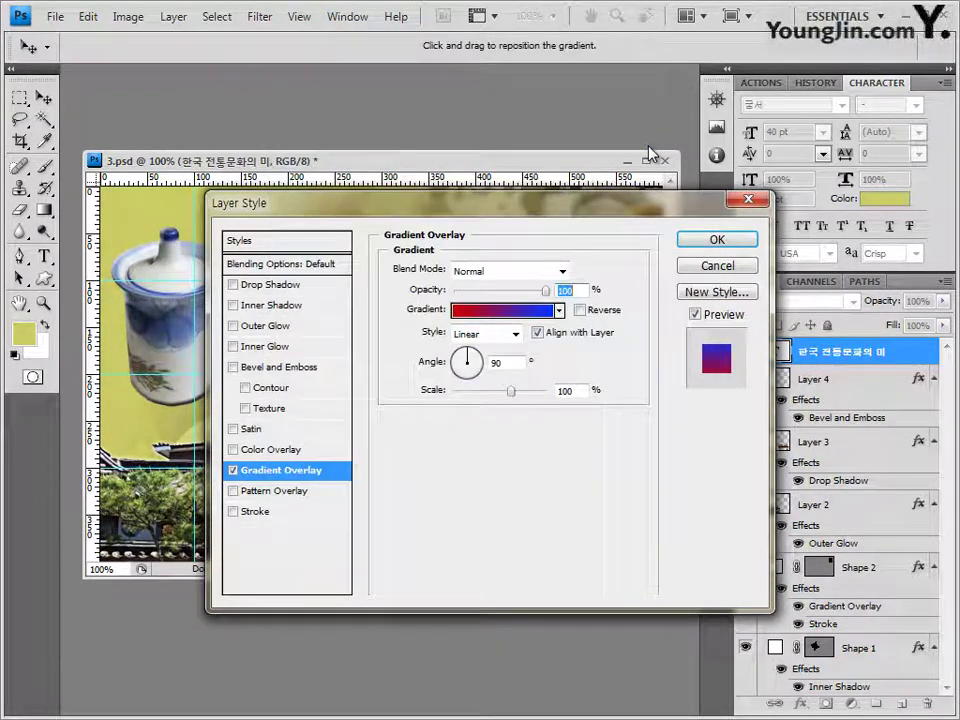
Add a 2 px outside stroke in #ffffff to the title text and apply the layer style
{"action": "left_click", "coordinate": [256, 513]}
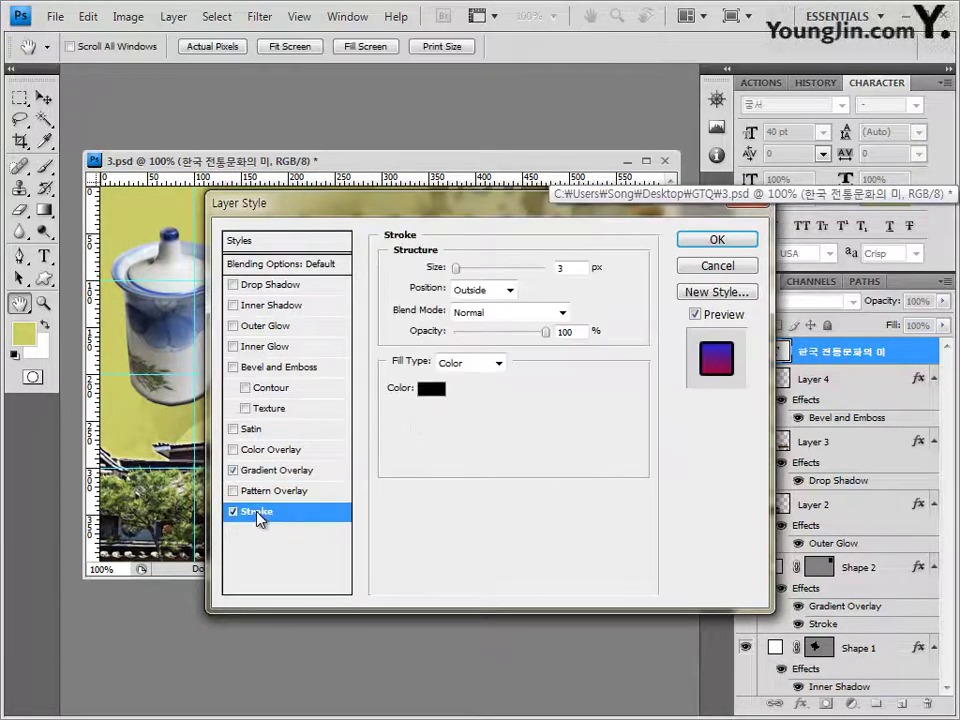
{"action": "double_click", "coordinate": [563, 267]}
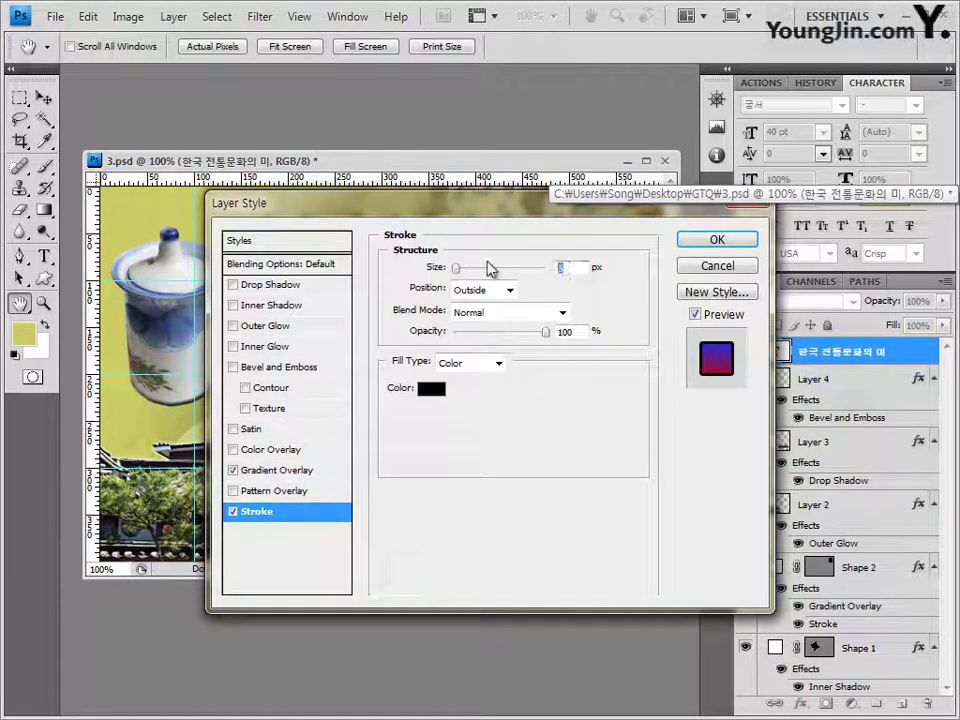
{"action": "type", "text": "2"}
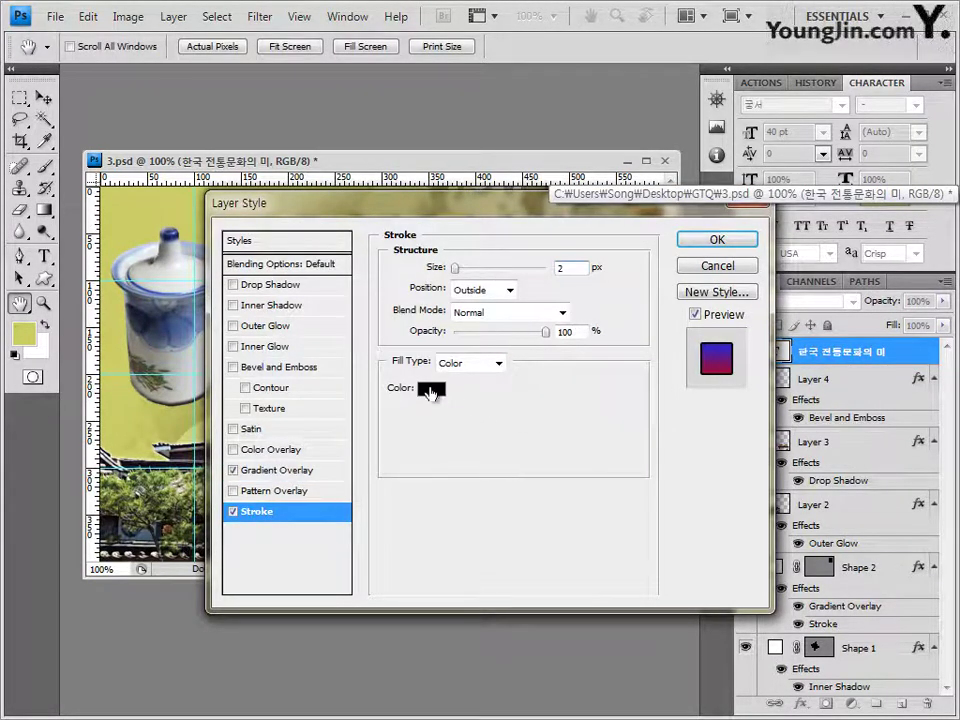
{"action": "left_click", "coordinate": [430, 390]}
{"action": "double_click", "coordinate": [527, 517]}
{"action": "type", "text": "ff"}
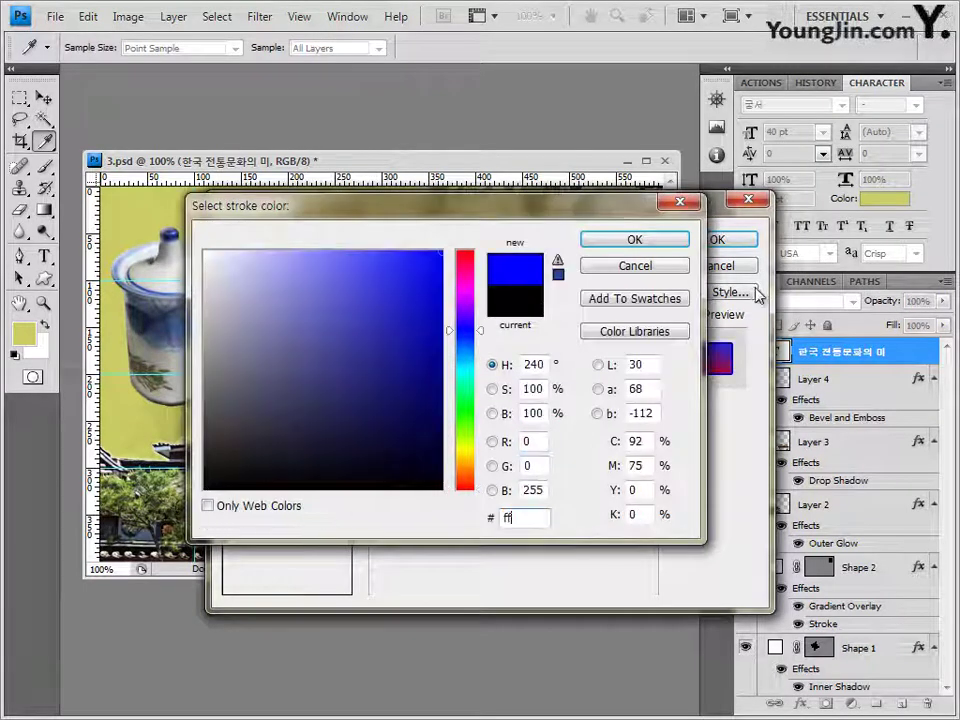
{"action": "type", "text": "ffff"}
{"action": "left_click", "coordinate": [651, 243]}
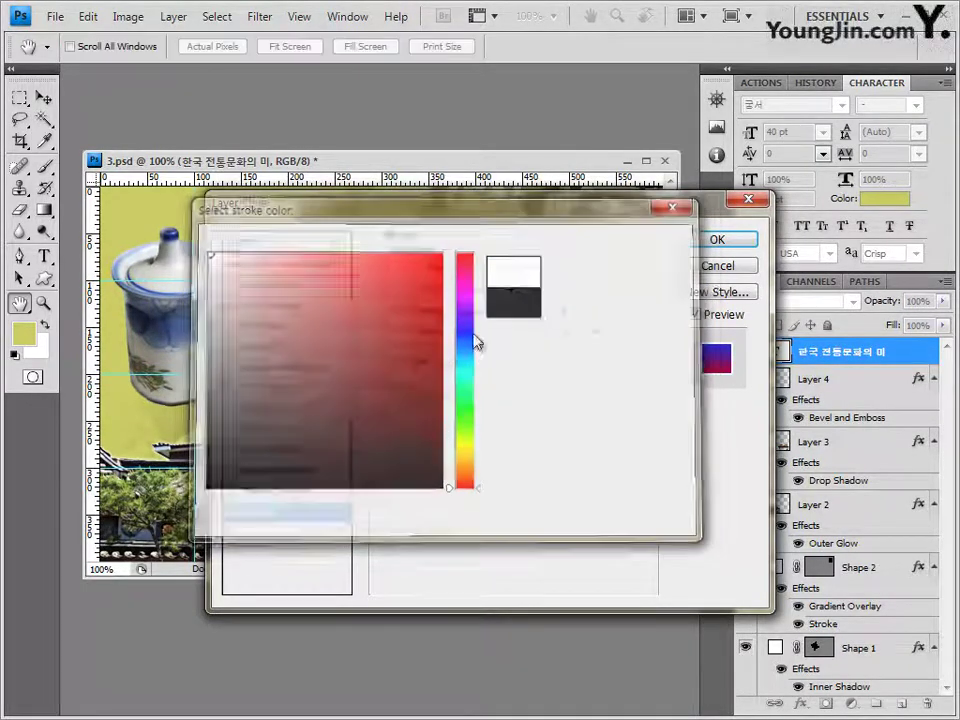
{"action": "left_click", "coordinate": [722, 241]}
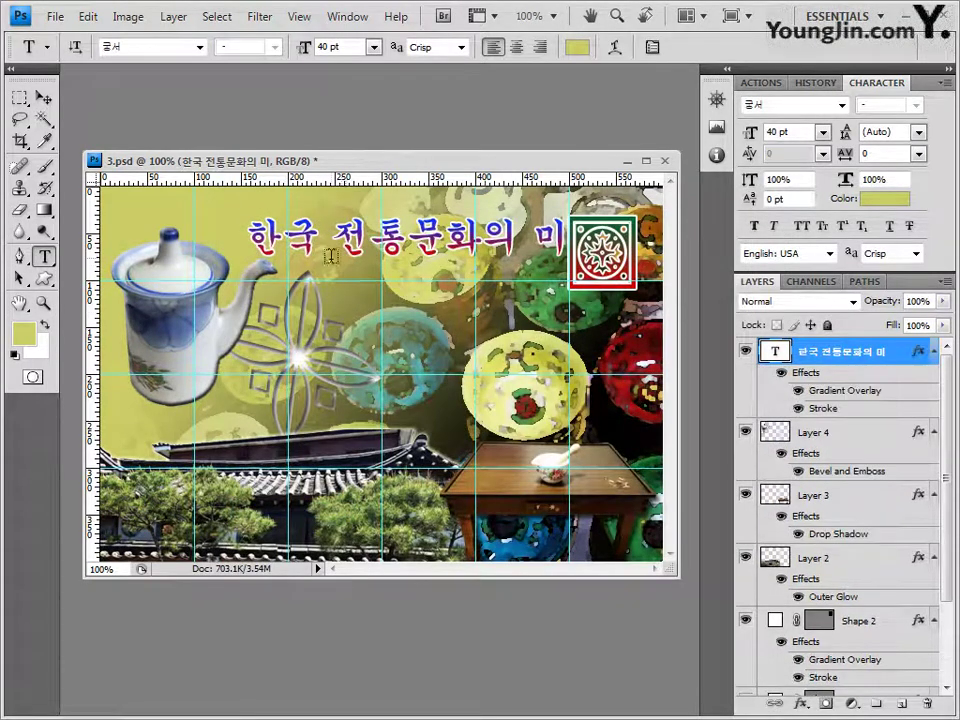
Move the title text slightly left so it clears the square ornament
{"action": "left_click", "coordinate": [44, 99]}
{"action": "left_click_drag", "start_coordinate": [359, 252], "coordinate": [343, 250]}
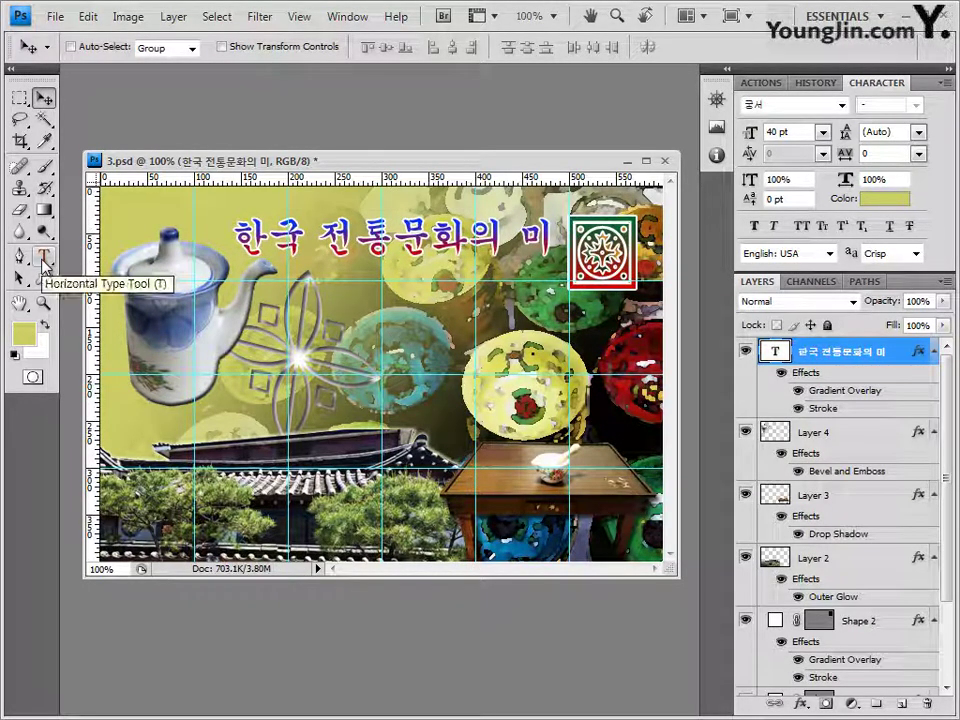
Start a horizontal text just below the teapot, above the roof's left end, with the font set to Arial Bold at 72 pt
{"action": "left_click", "coordinate": [43, 263]}
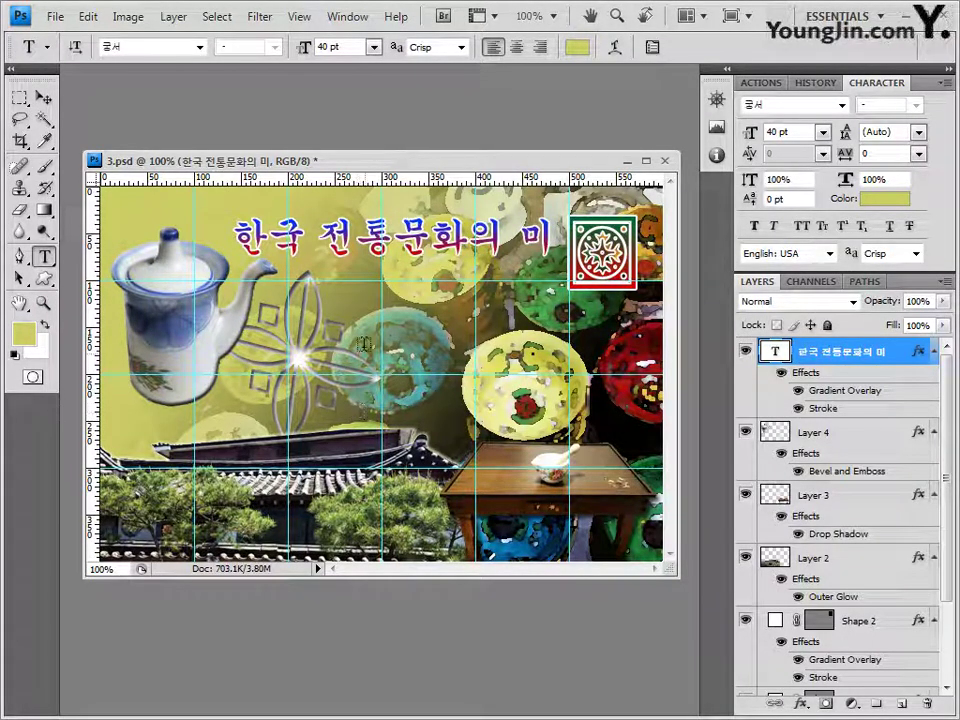
{"action": "left_click", "coordinate": [136, 428]}
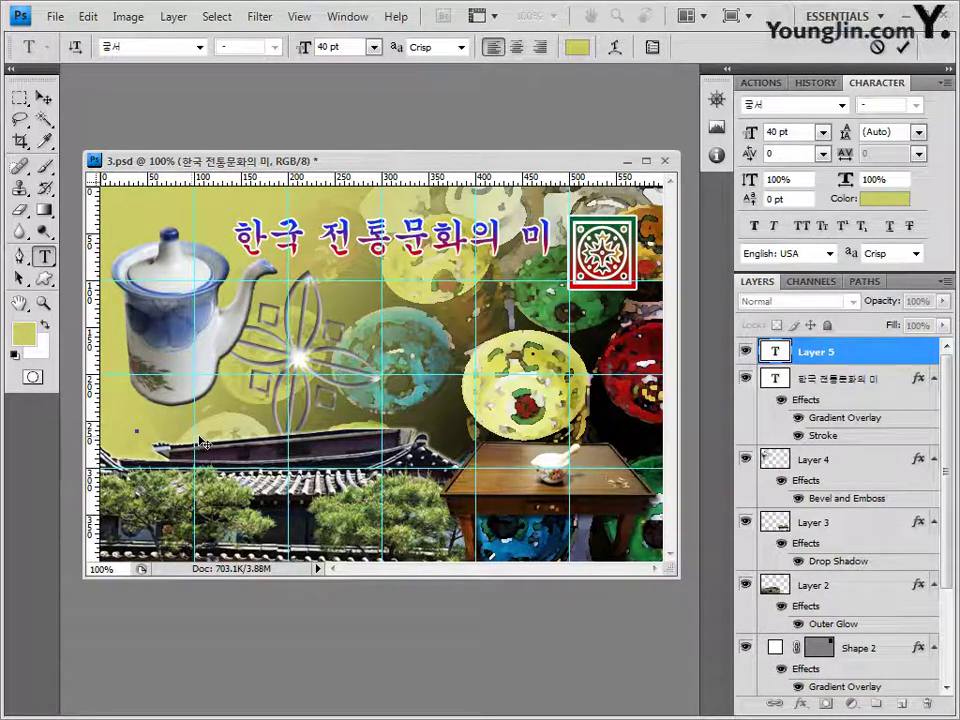
{"action": "left_click", "coordinate": [200, 47]}
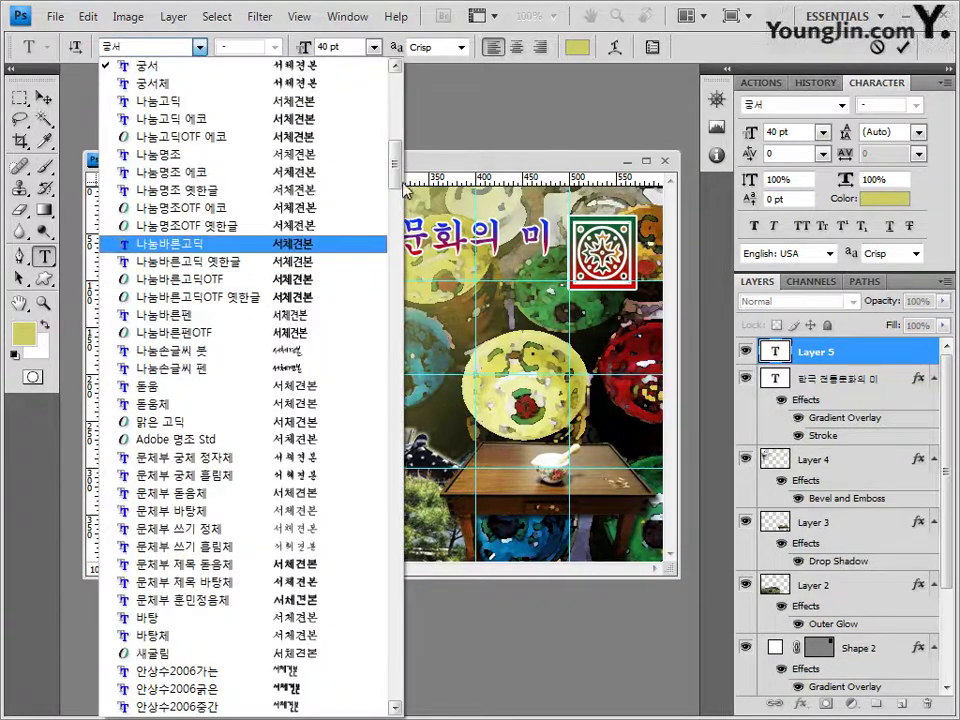
{"action": "left_click_drag", "start_coordinate": [396, 158], "coordinate": [392, 300]}
{"action": "left_click", "coordinate": [150, 457]}
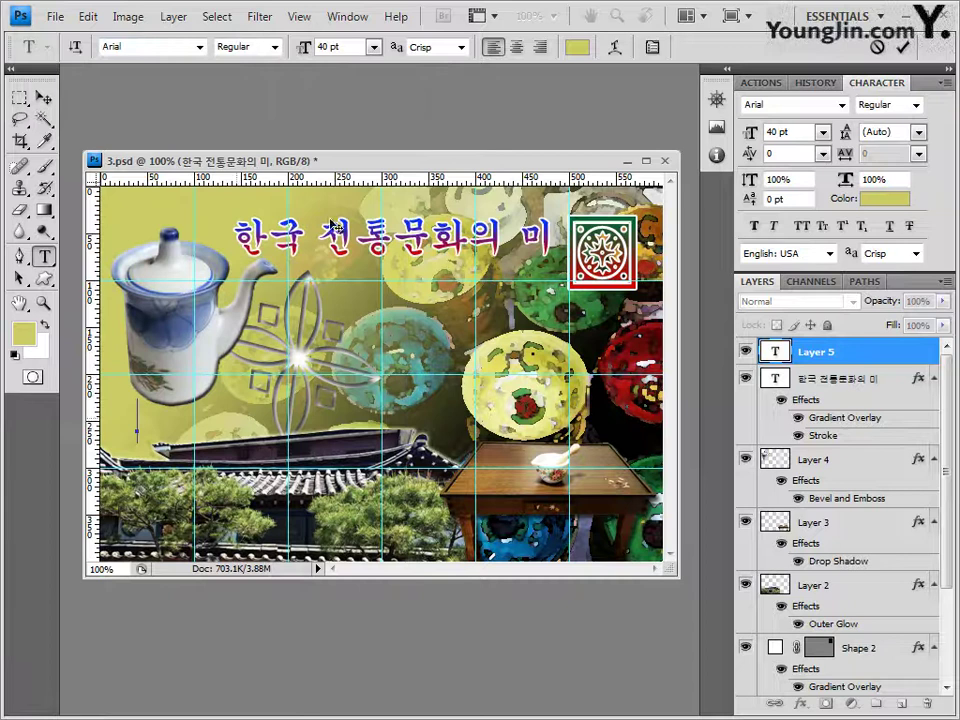
{"action": "left_click", "coordinate": [274, 47]}
{"action": "left_click", "coordinate": [266, 171]}
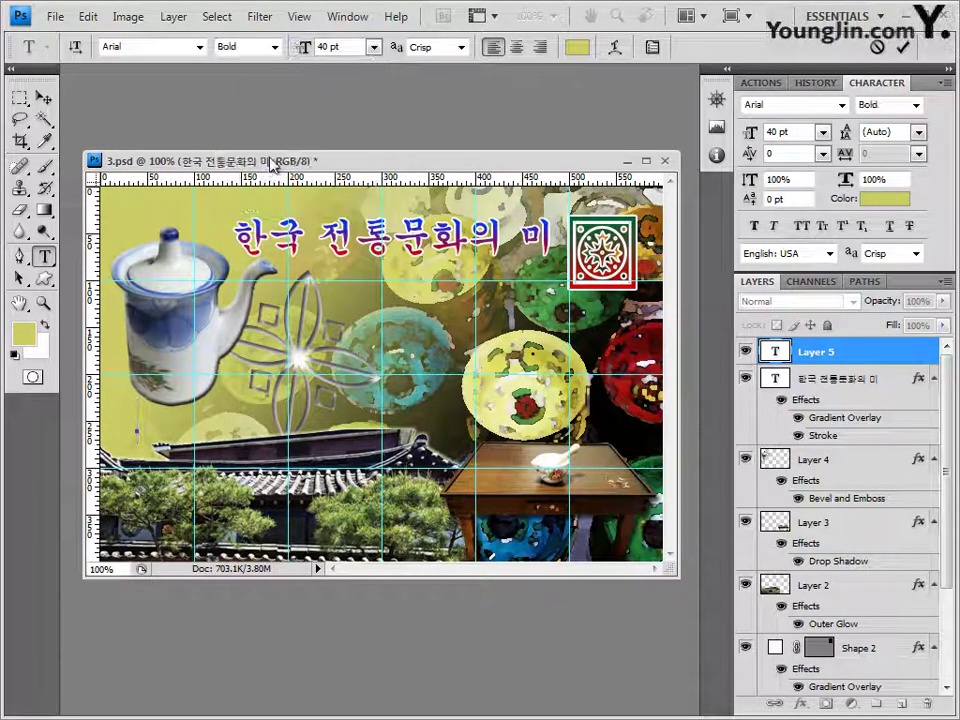
{"action": "key", "text": "Tab"}
{"action": "type", "text": "7"}
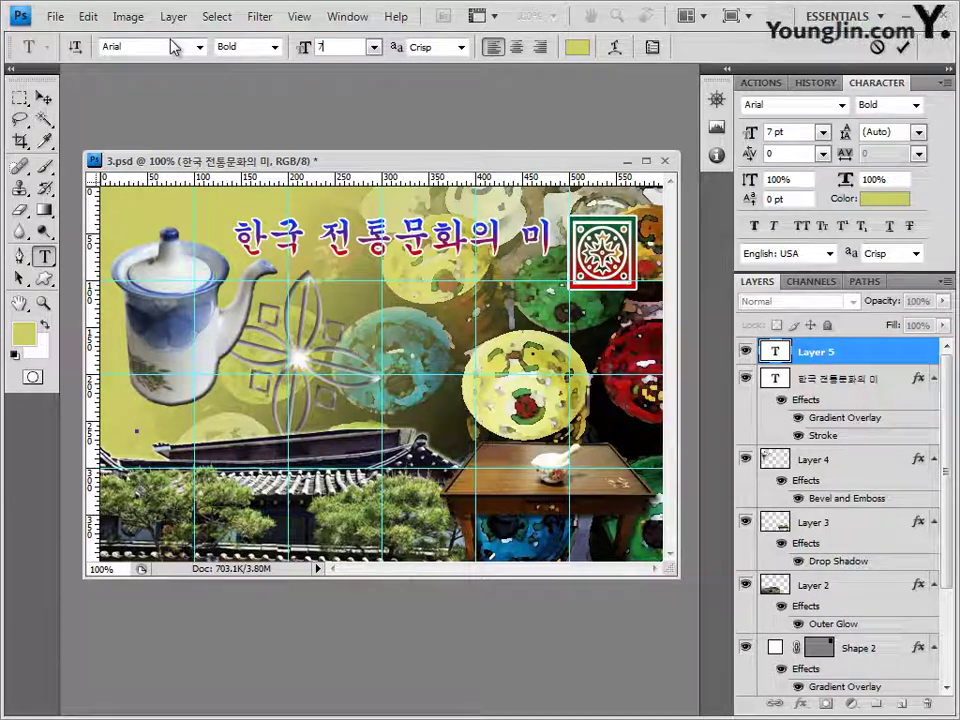
{"action": "key", "text": "Return"}
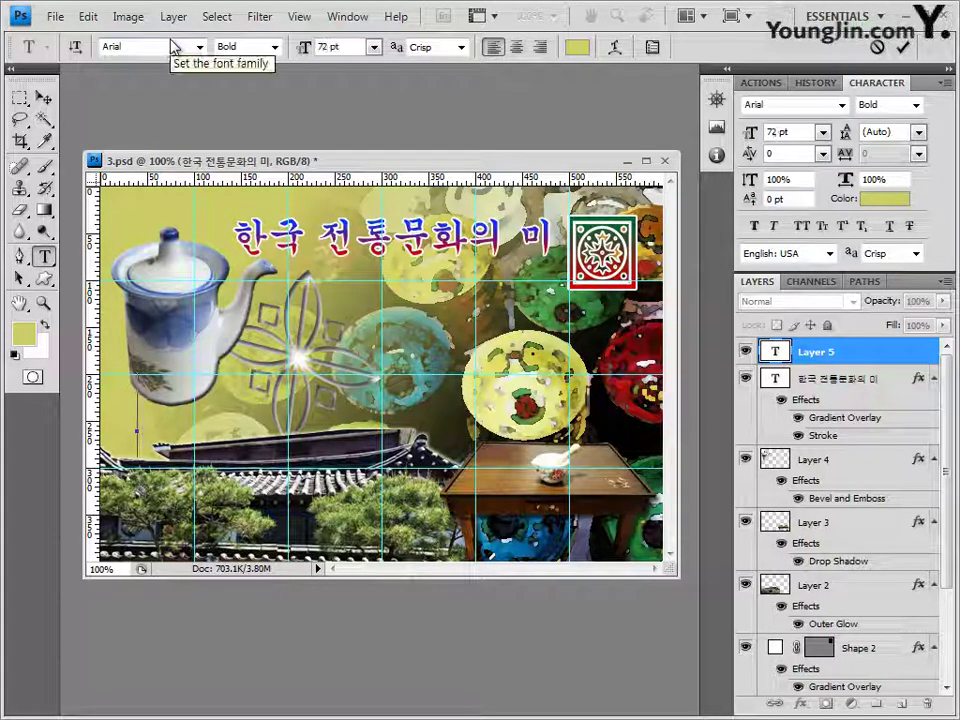
Set the colour of the new horizontal text to #ffff99
{"action": "left_click", "coordinate": [578, 50]}
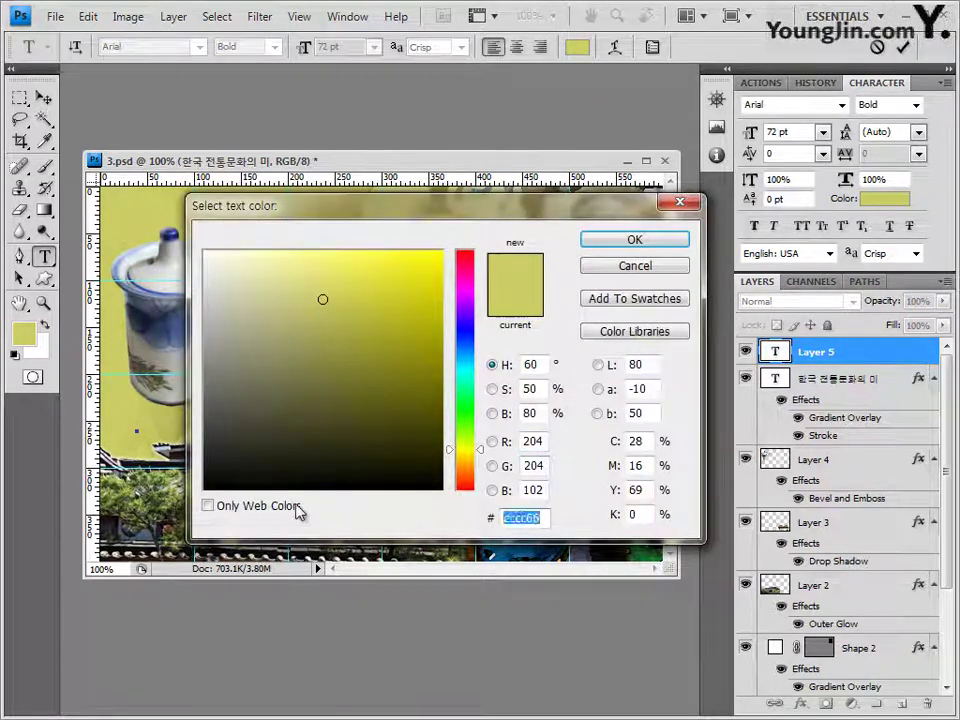
{"action": "type", "text": "fff"}
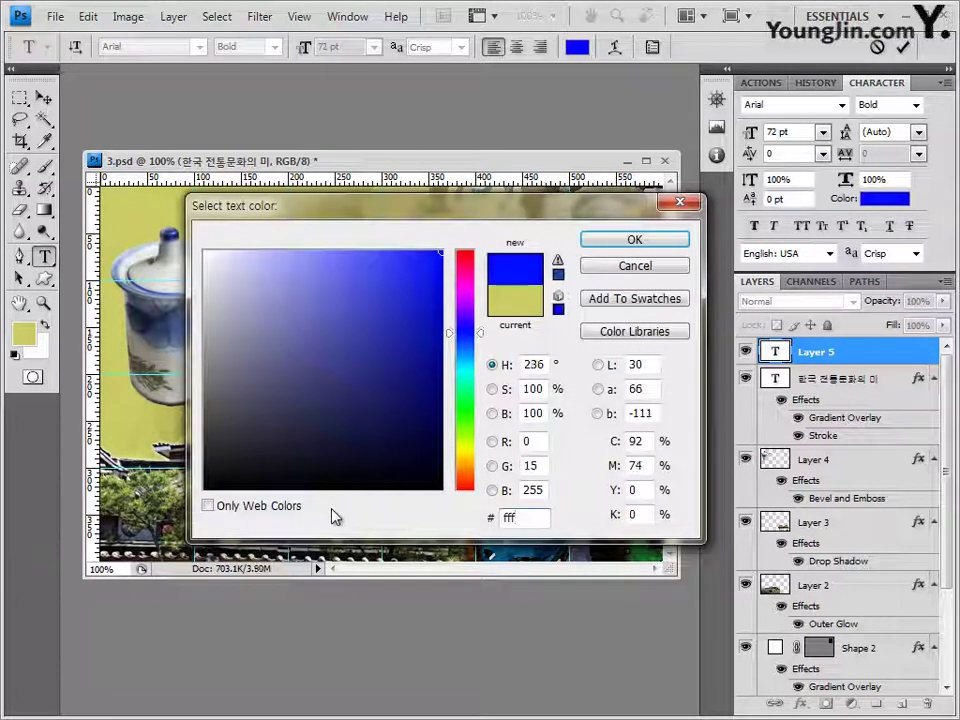
{"action": "type", "text": "ff"}
{"action": "key", "text": "BackSpace"}
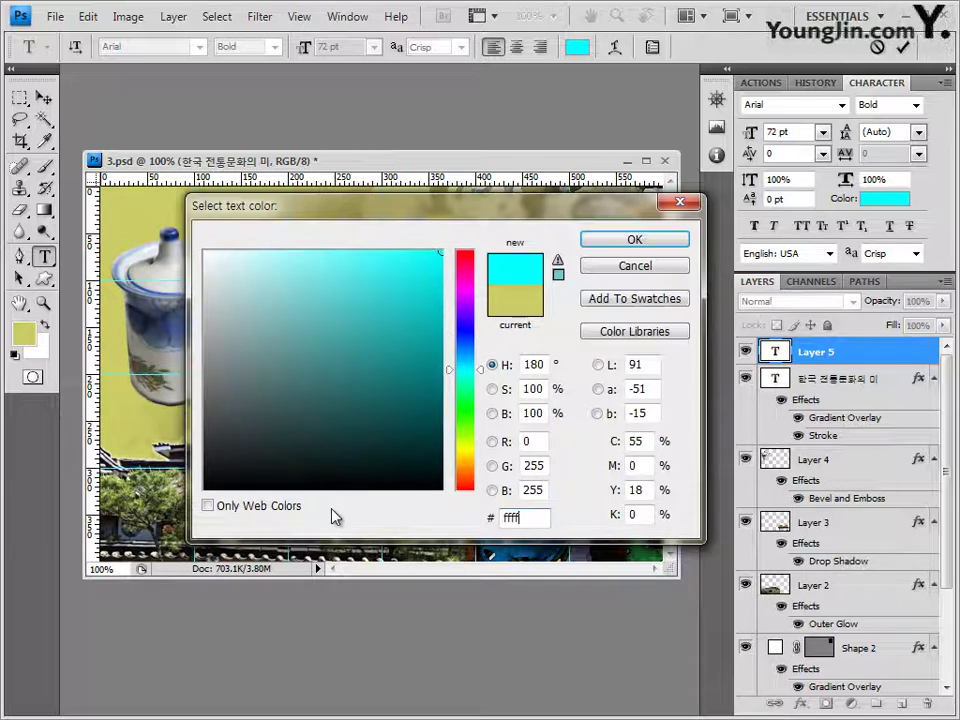
{"action": "type", "text": "99"}
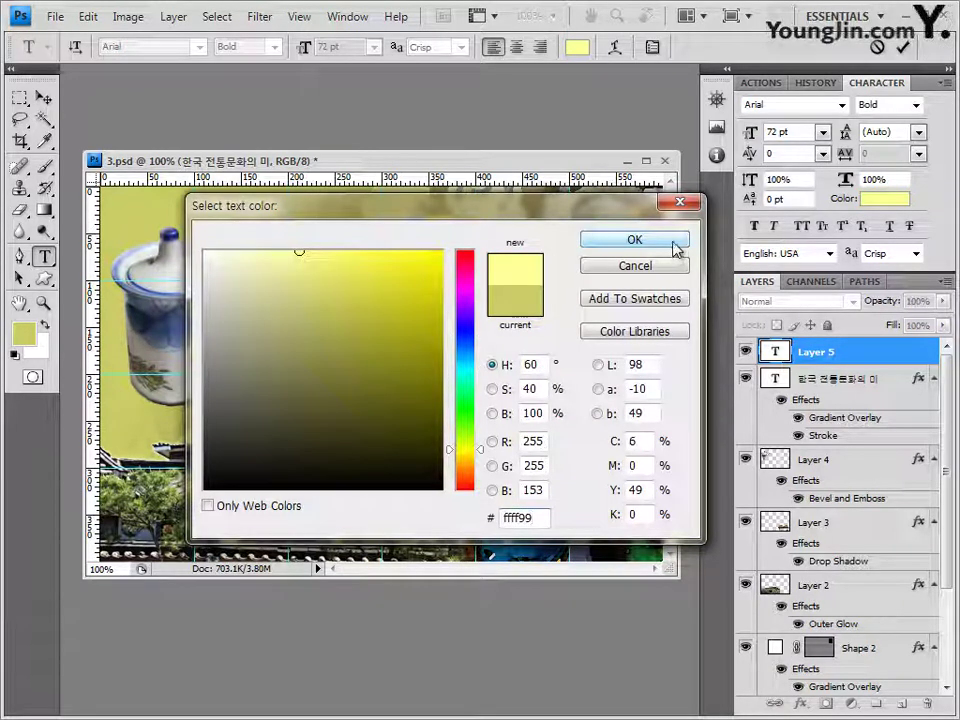
{"action": "left_click", "coordinate": [675, 245]}
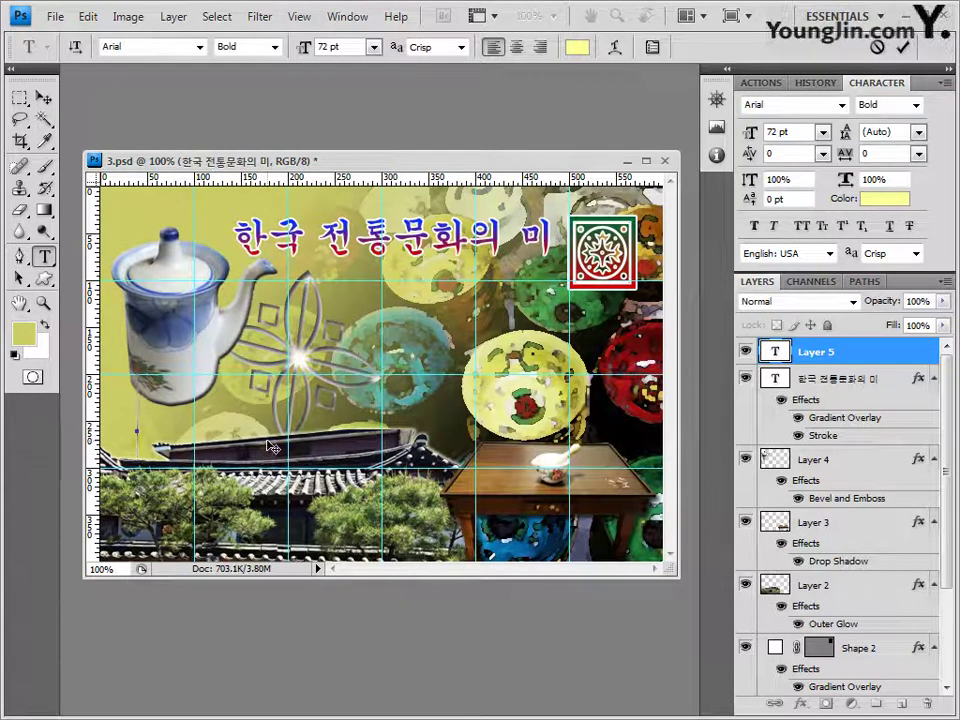
Enter "Korea's Beauty" as the text below the teapot and commit the text layer
{"action": "type", "text": "K"}
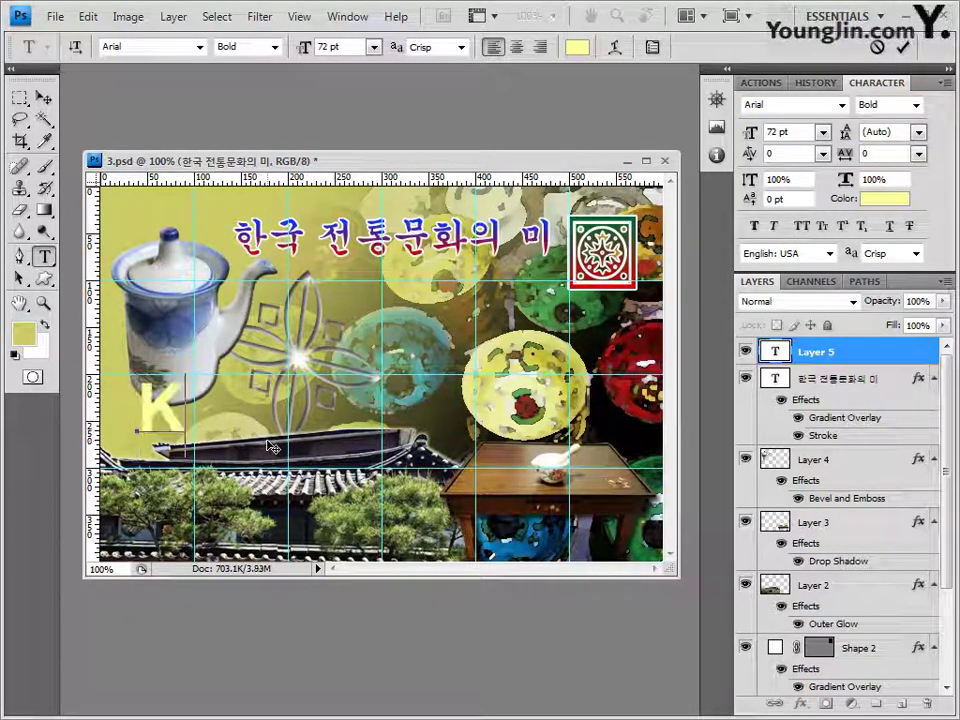
{"action": "type", "text": "orea’s Beauty"}
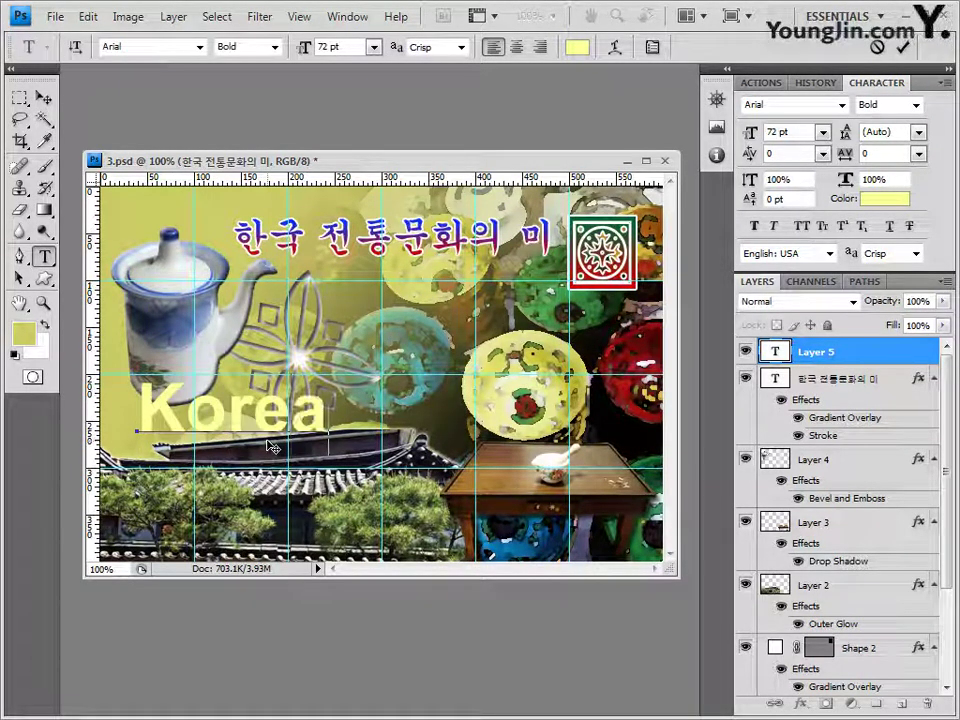
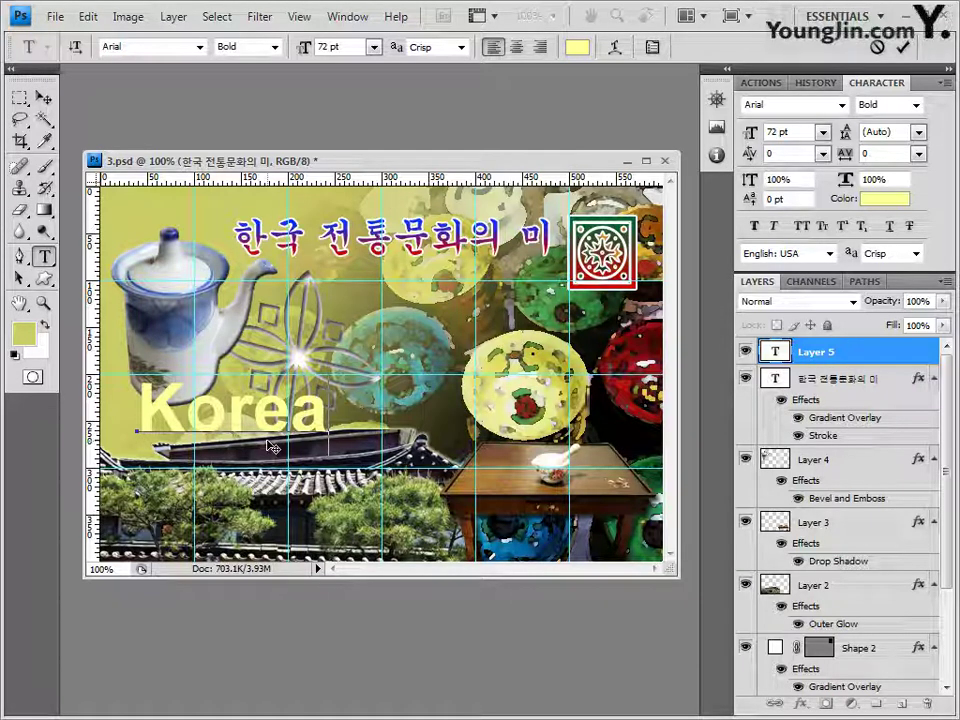
{"action": "type", "text": "'"}
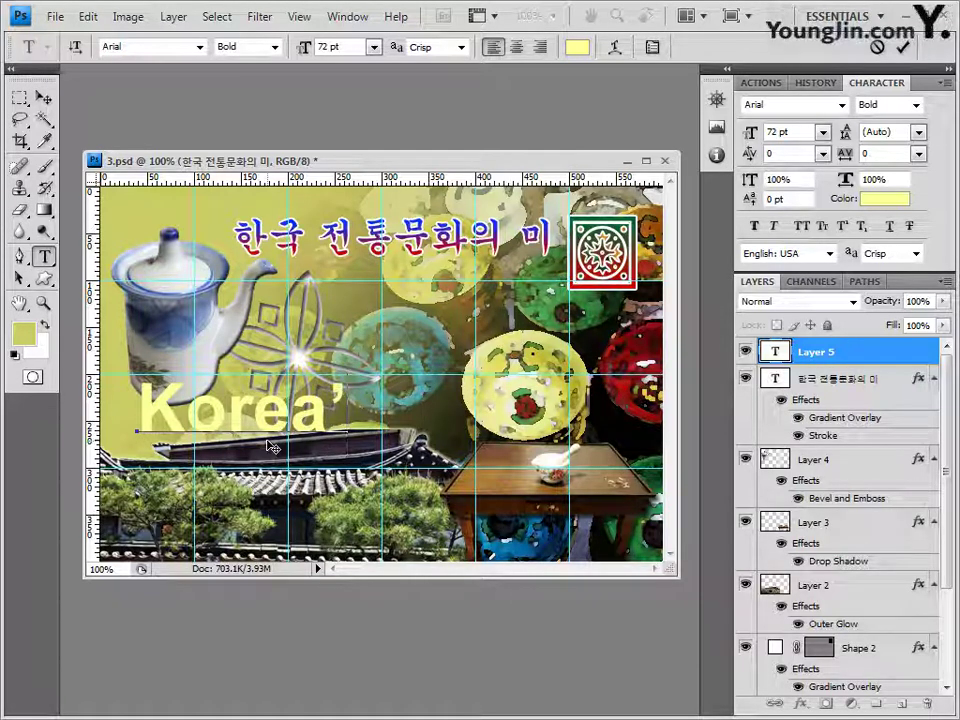
{"action": "type", "text": "s"}
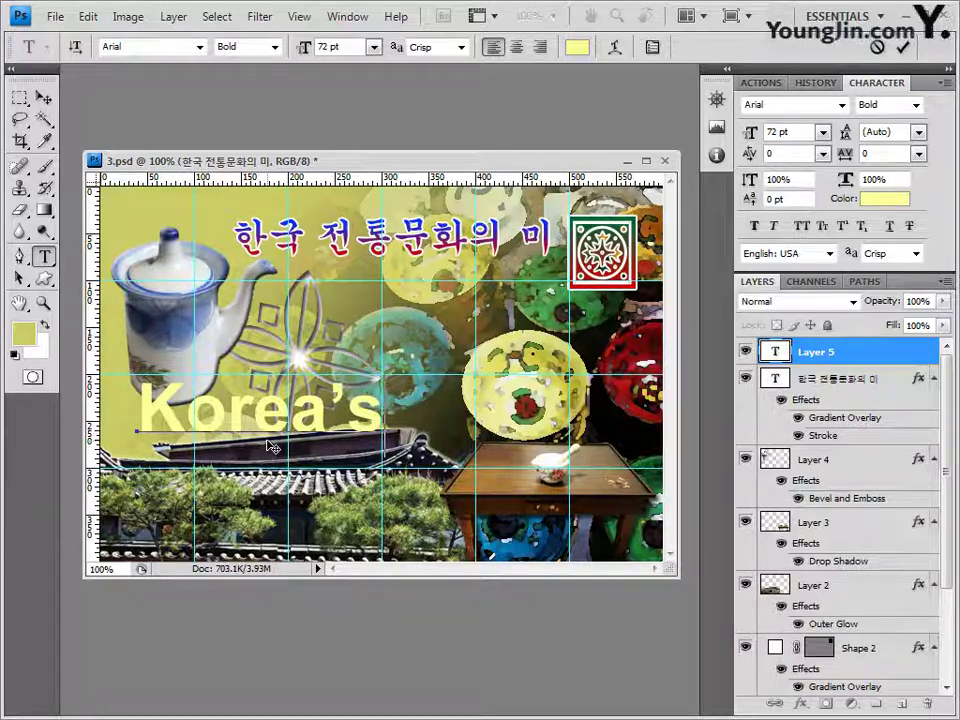
{"action": "type", "text": " Bea"}
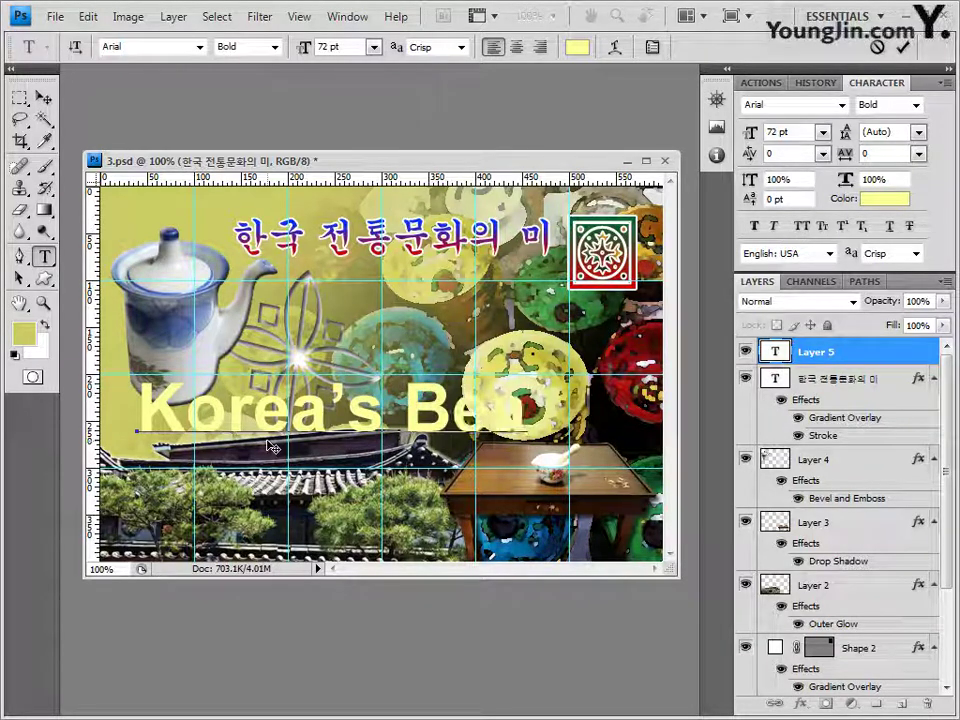
{"action": "type", "text": "uty"}
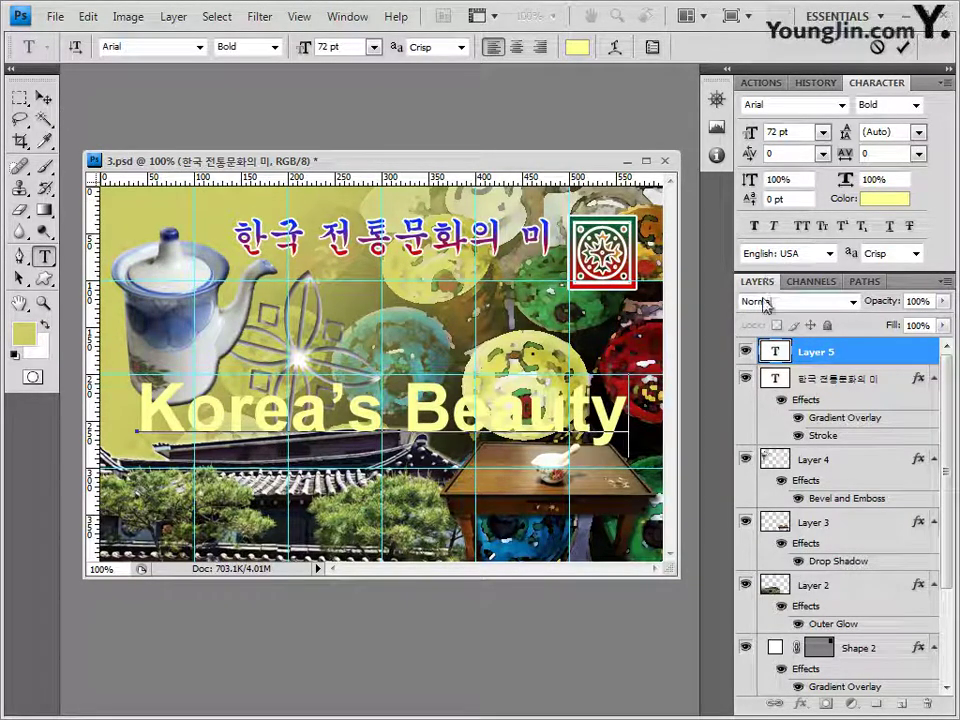
{"action": "left_click", "coordinate": [866, 353]}
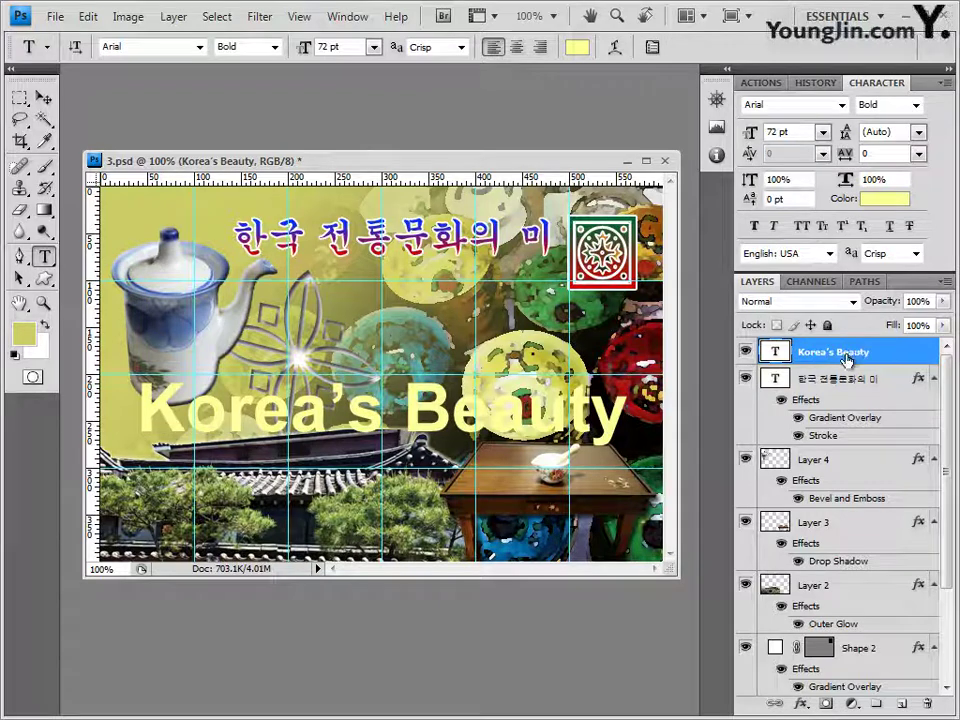
Add a 2 px outside stroke in #333333 to the "Korea's Beauty" text layer
{"action": "left_click", "coordinate": [801, 704]}
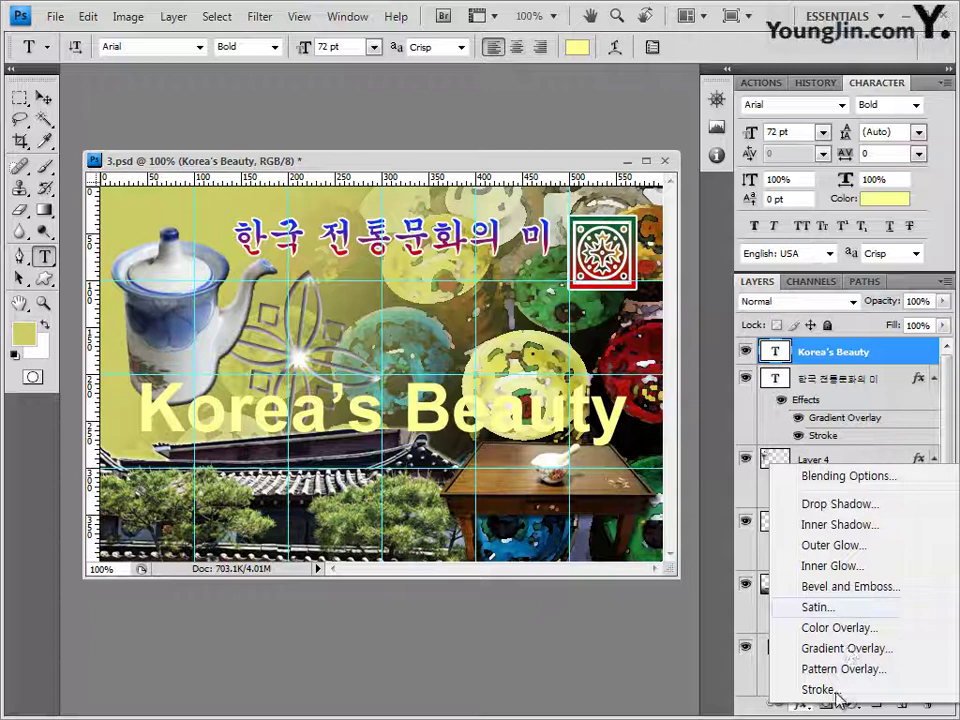
{"action": "left_click", "coordinate": [836, 692]}
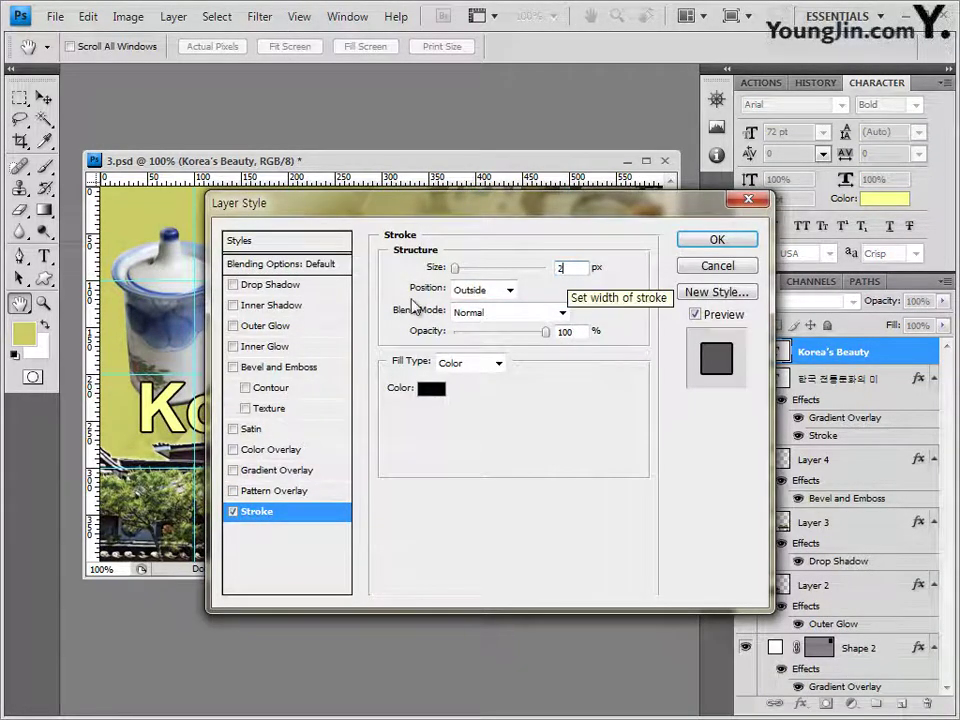
{"action": "left_click", "coordinate": [432, 389]}
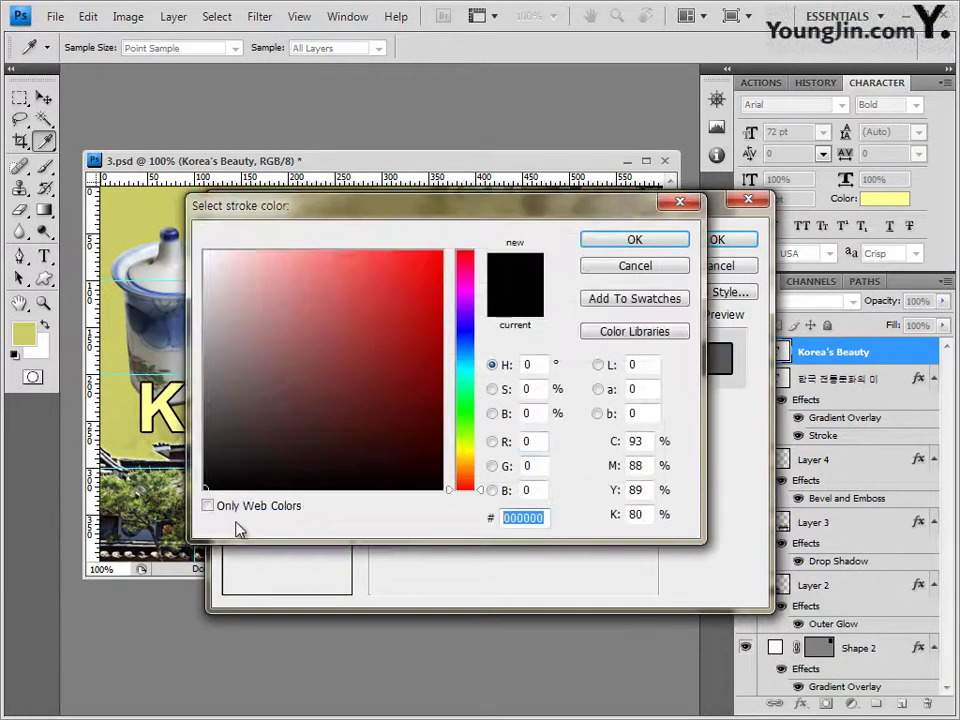
{"action": "type", "text": "333333"}
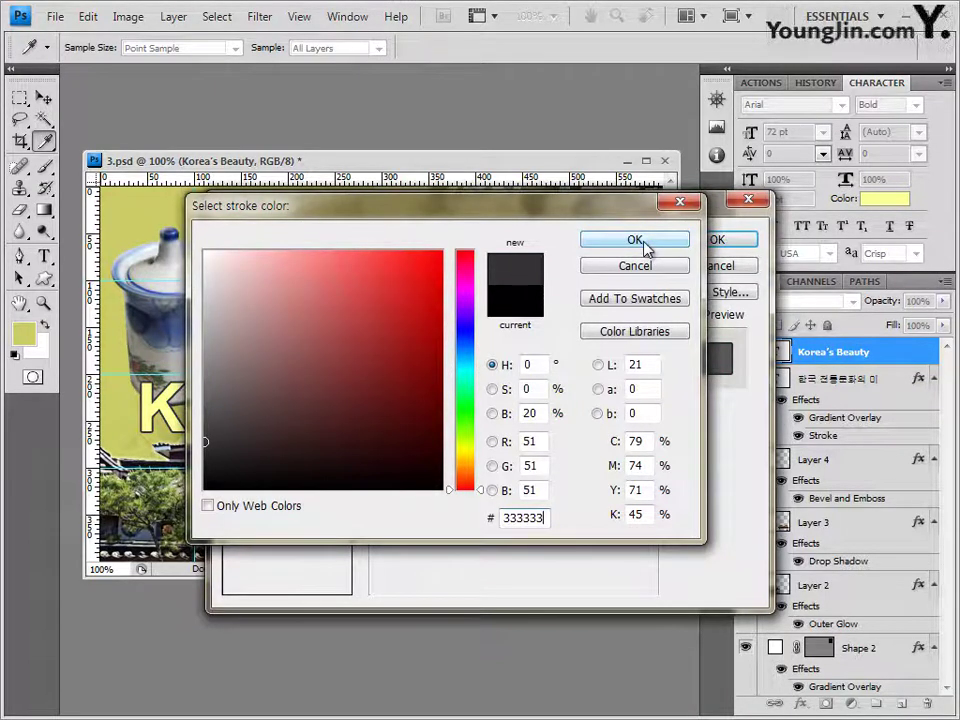
{"action": "left_click", "coordinate": [646, 247]}
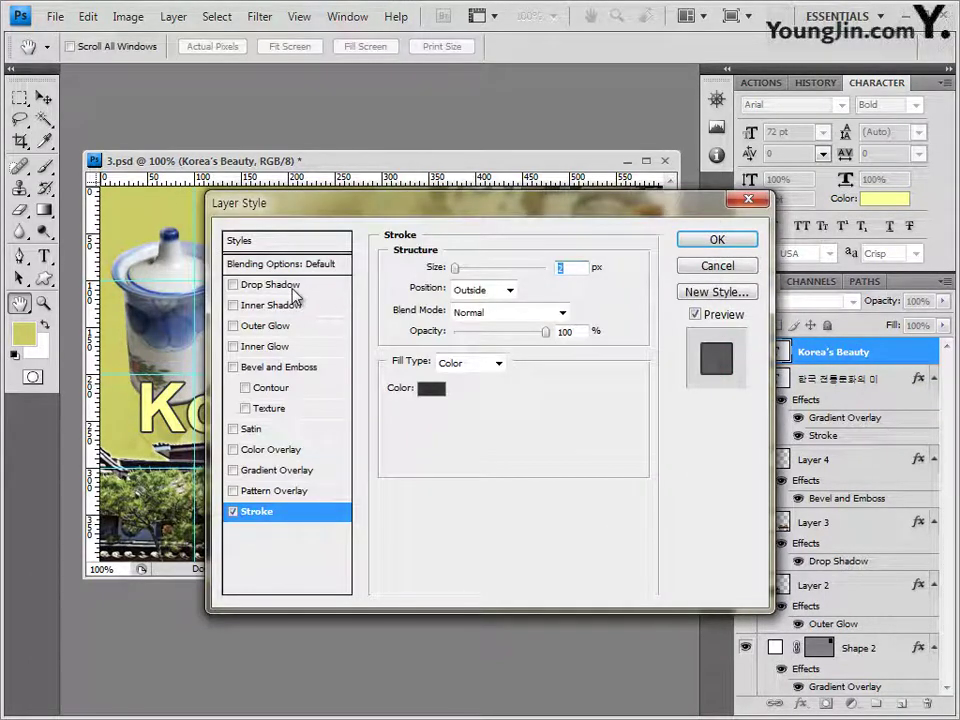
Add a drop shadow with default settings to the "Korea's Beauty" text and set the layer's opacity to 50%
{"action": "left_click", "coordinate": [293, 287]}
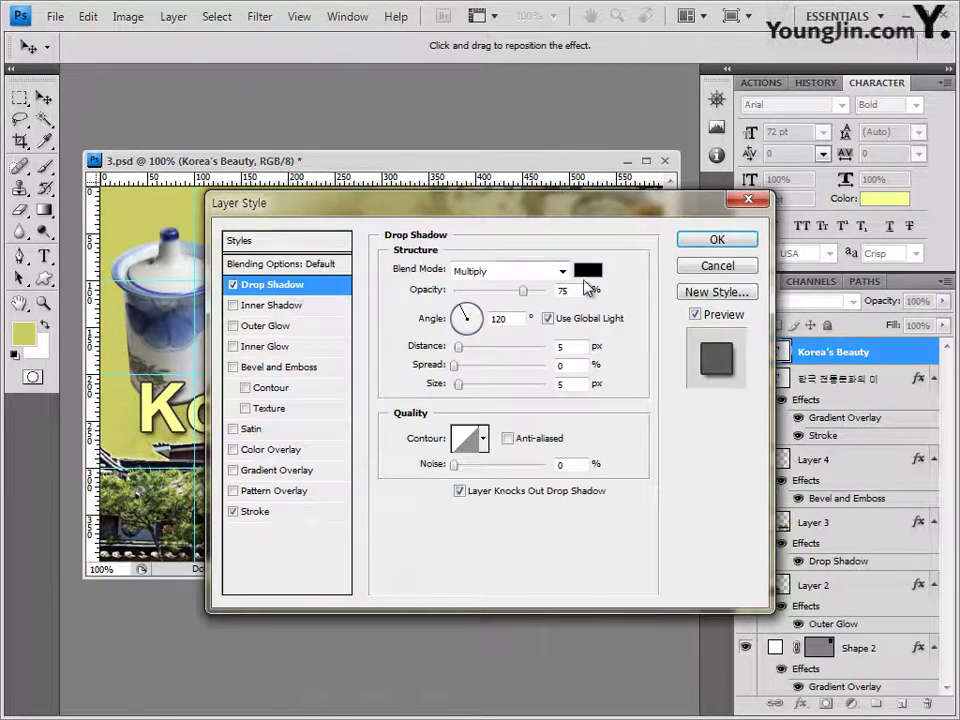
{"action": "left_click", "coordinate": [718, 242]}
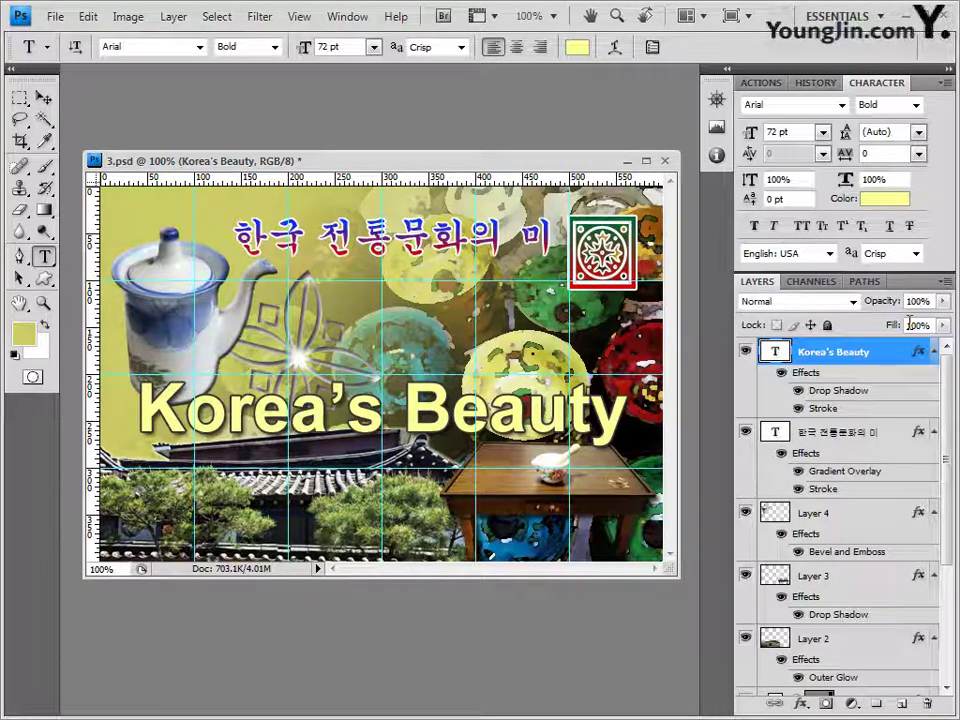
{"action": "left_click_drag", "start_coordinate": [895, 301], "coordinate": [869, 305]}
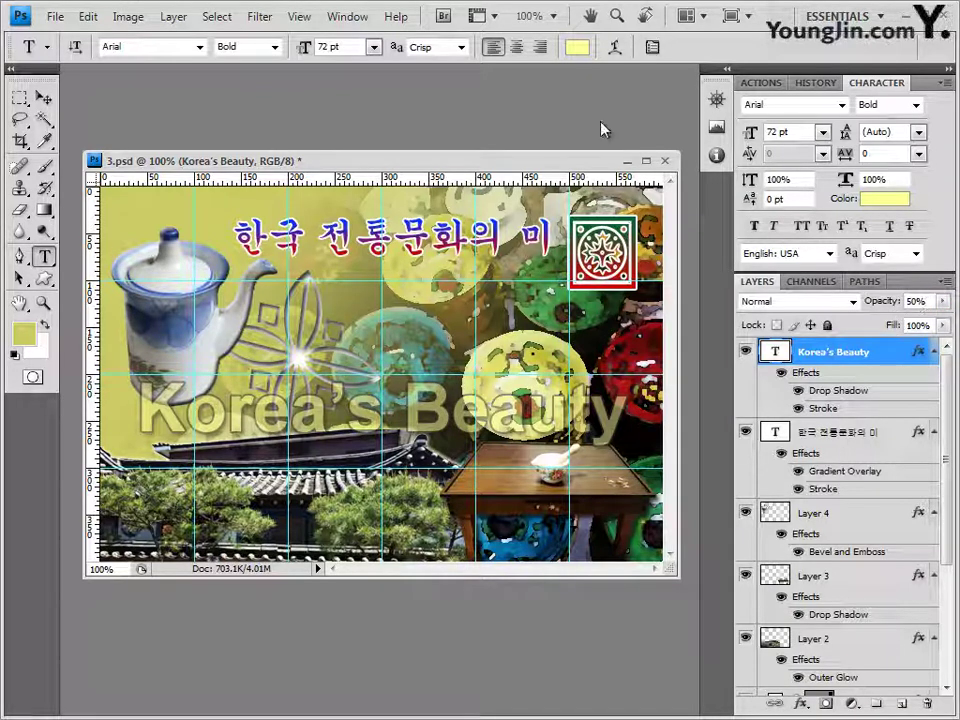
Move the "Korea's Beauty" text slightly down so it overlaps the roof ridge and the table's top edge
{"action": "key", "text": "v"}
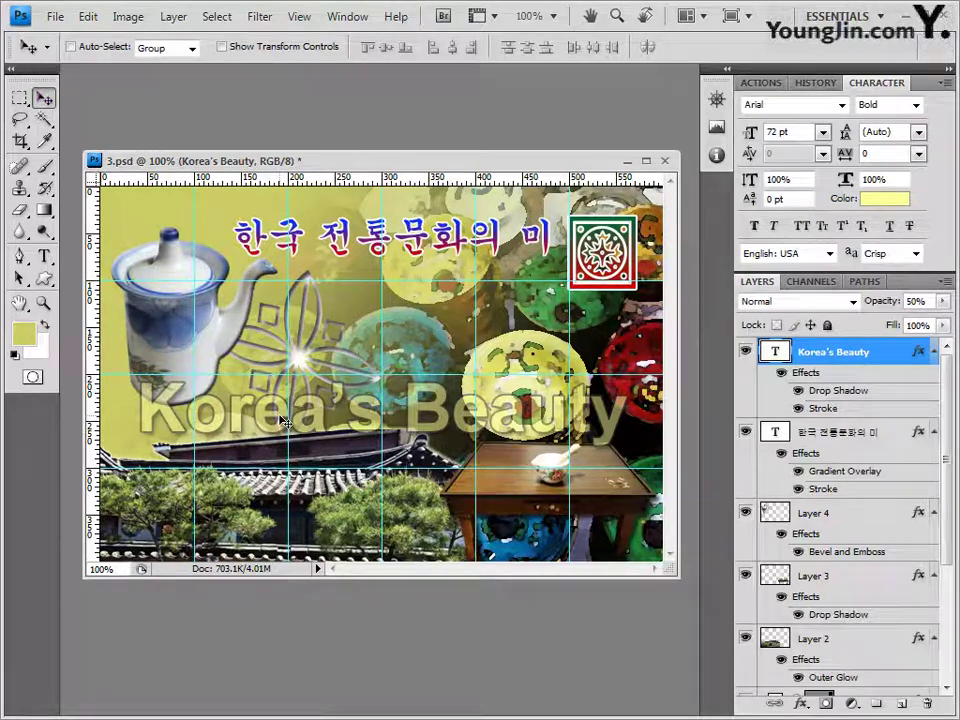
{"action": "left_click_drag", "start_coordinate": [281, 425], "coordinate": [282, 433]}
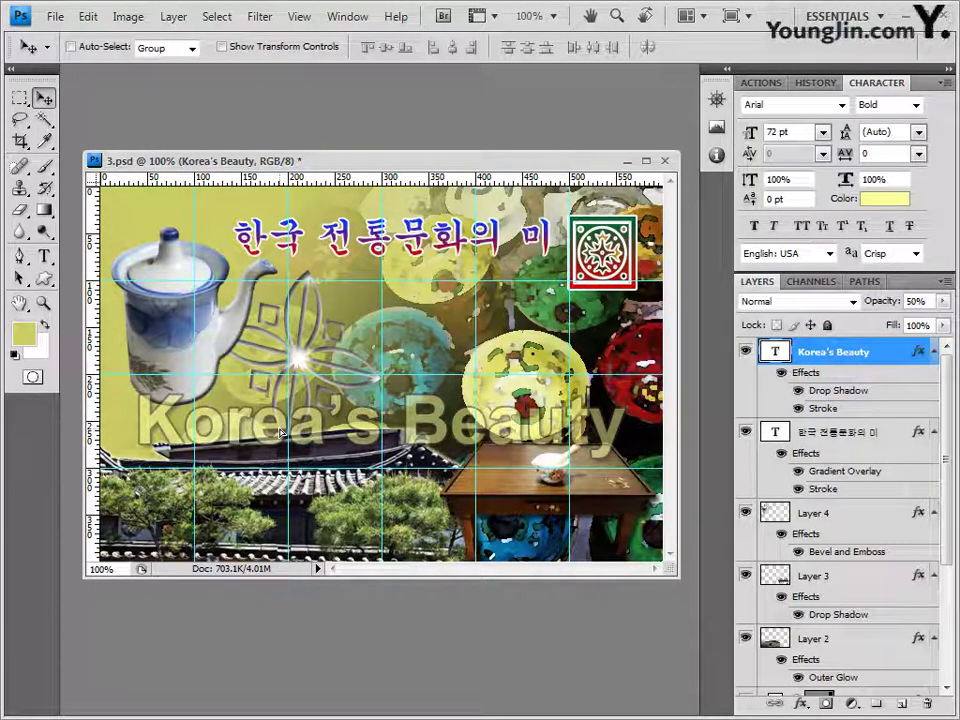
{"action": "key", "text": "Down"}
{"action": "key", "text": "Down"}
{"action": "key", "text": "Down"}
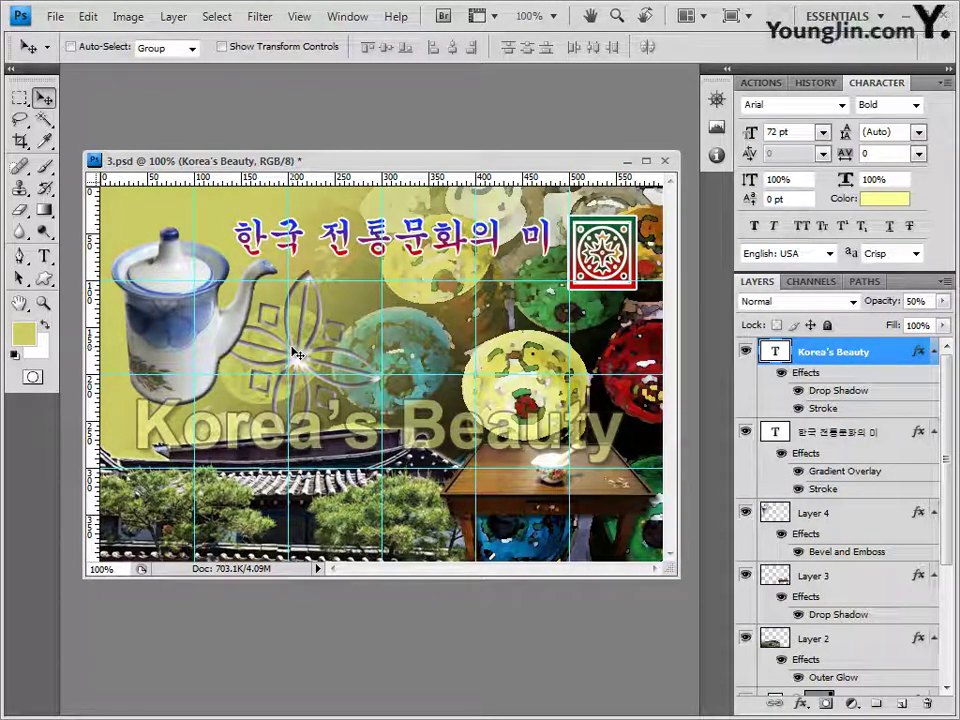
Place the "Korea's Beauty" layer between Layer 2 and Shape 2, and shift its text slightly up and left above the roof
{"action": "left_click", "coordinate": [934, 351]}
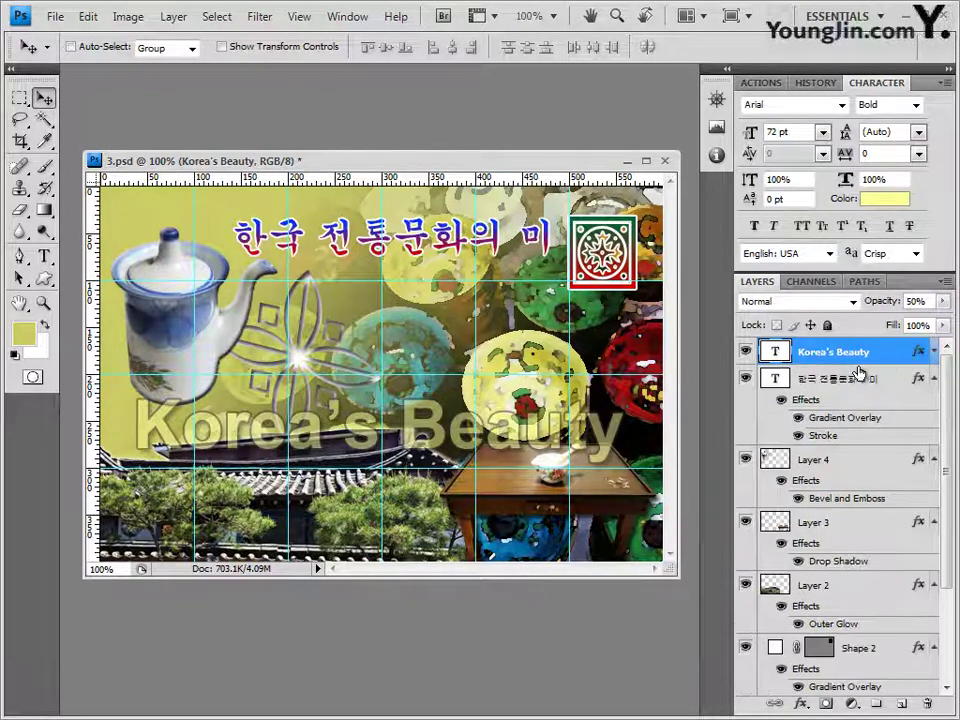
{"action": "left_click_drag", "start_coordinate": [852, 354], "coordinate": [862, 616]}
{"action": "scroll", "coordinate": [862, 607], "scroll_direction": "down", "scroll_amount": 2}
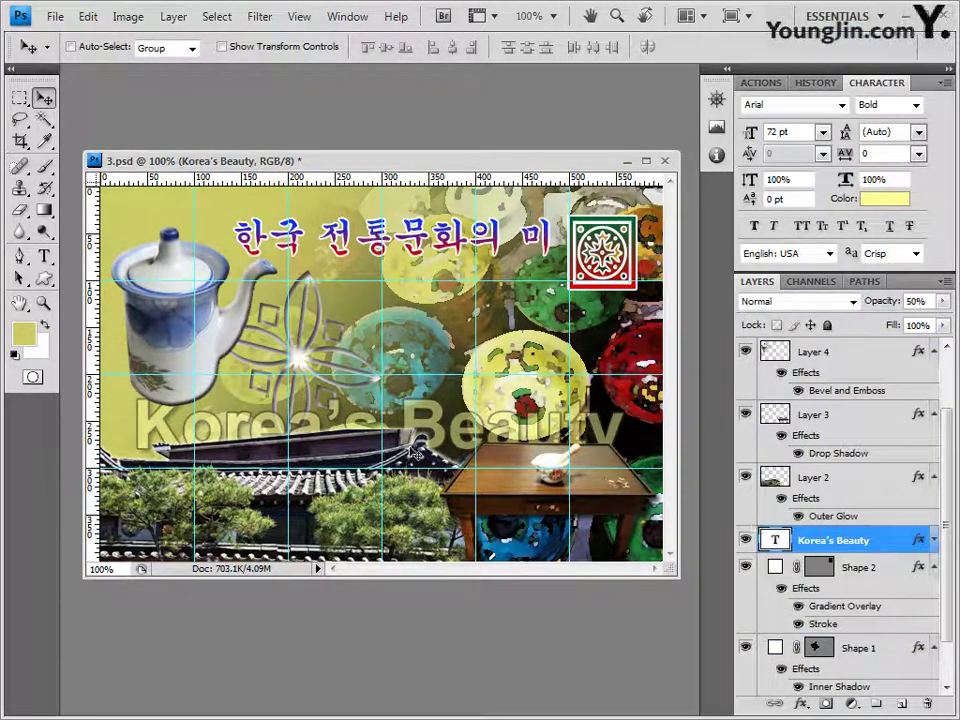
{"action": "left_click_drag", "start_coordinate": [263, 425], "coordinate": [253, 418]}
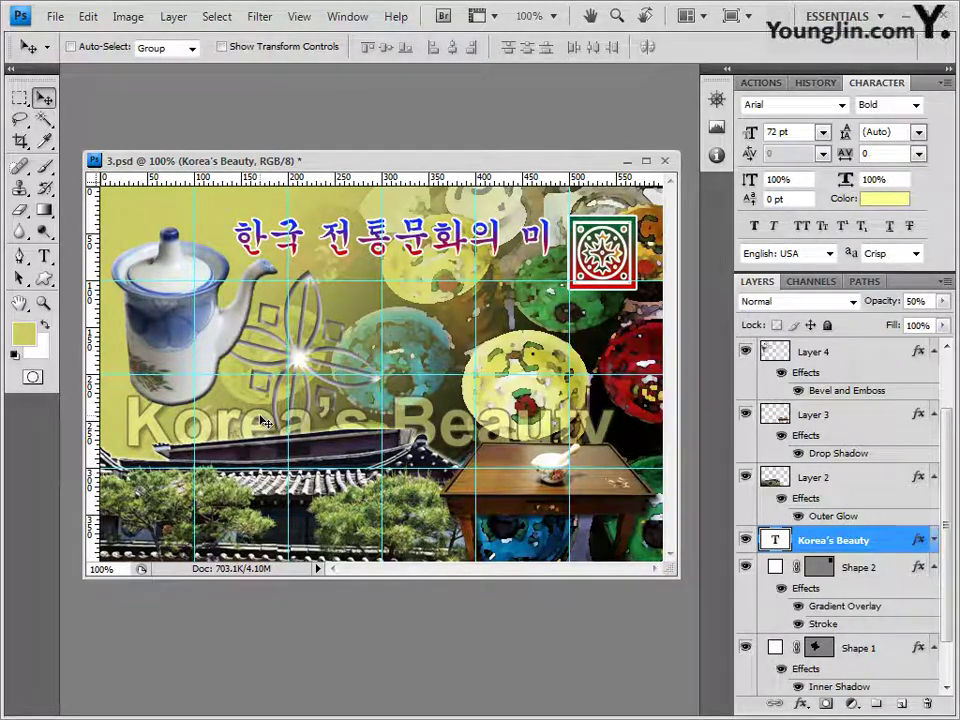
{"action": "mouse_move", "coordinate": [304, 430]}
{"action": "left_mouse_down"}
{"action": "mouse_move", "coordinate": [309, 415]}
{"action": "mouse_move", "coordinate": [315, 420]}
{"action": "left_mouse_up"}
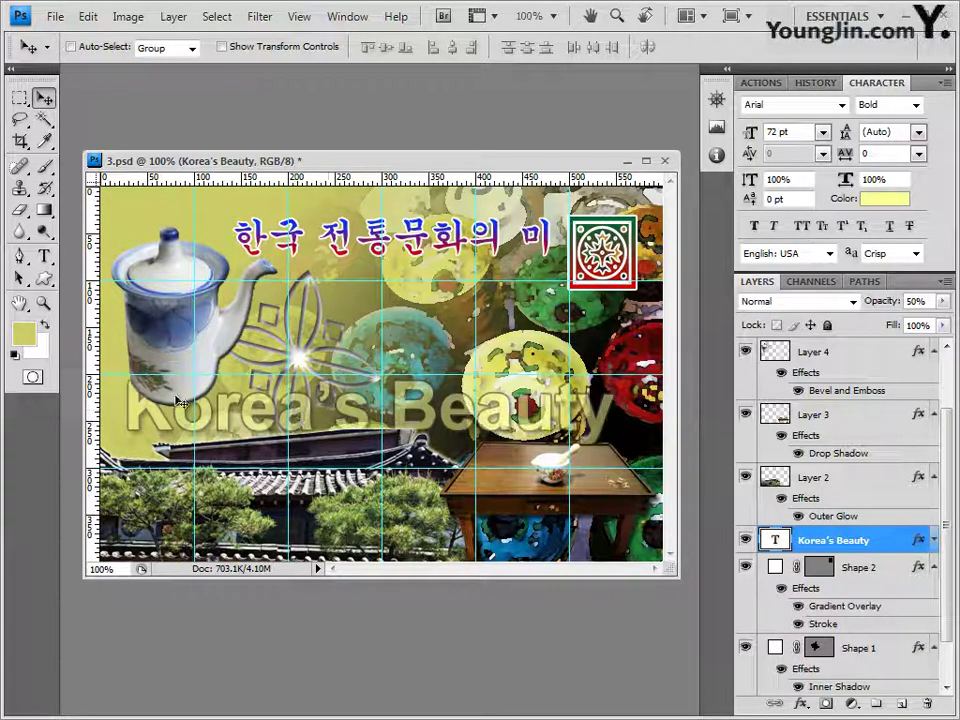
Move the teapot, the Korean title and the square ornament each slightly upward
{"action": "left_click", "coordinate": [180, 337], "text": "ctrl"}
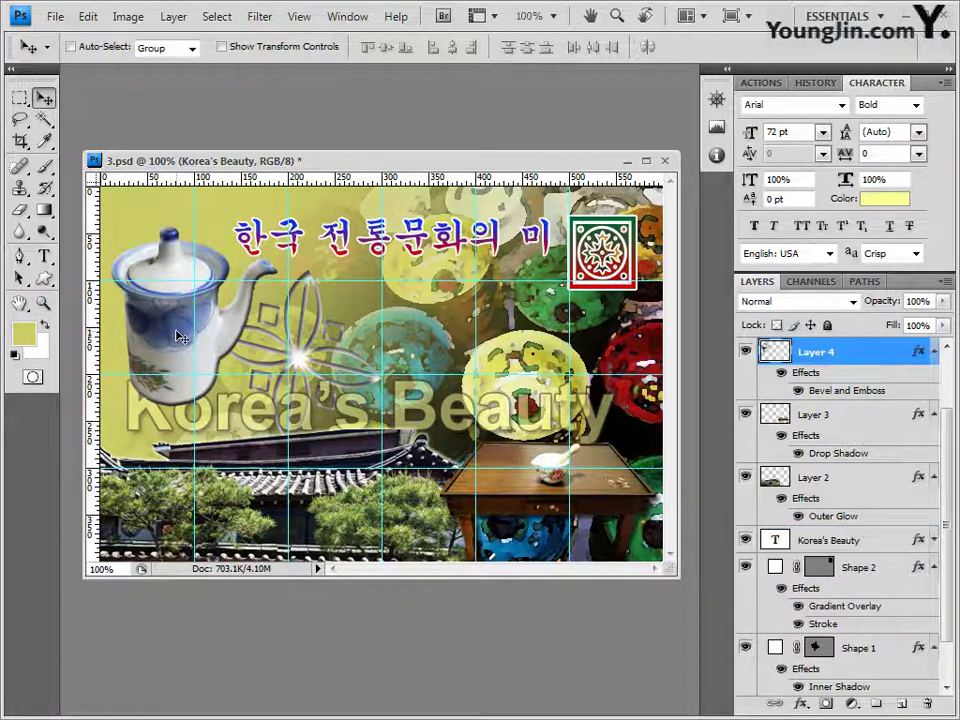
{"action": "left_click_drag", "start_coordinate": [183, 343], "coordinate": [184, 322]}
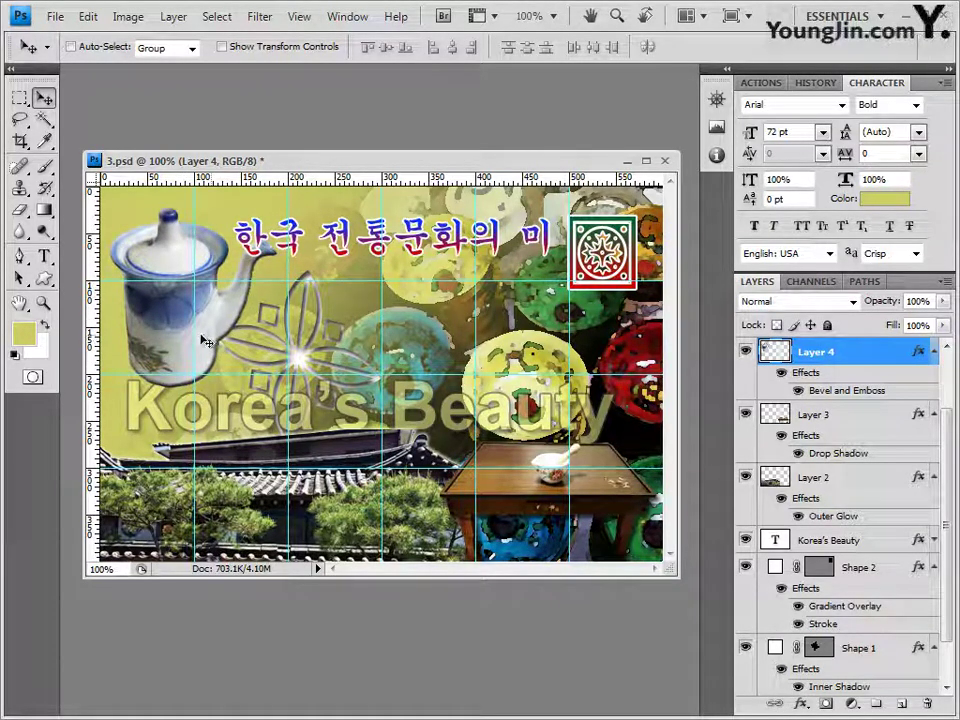
{"action": "left_click", "coordinate": [296, 230], "text": "ctrl"}
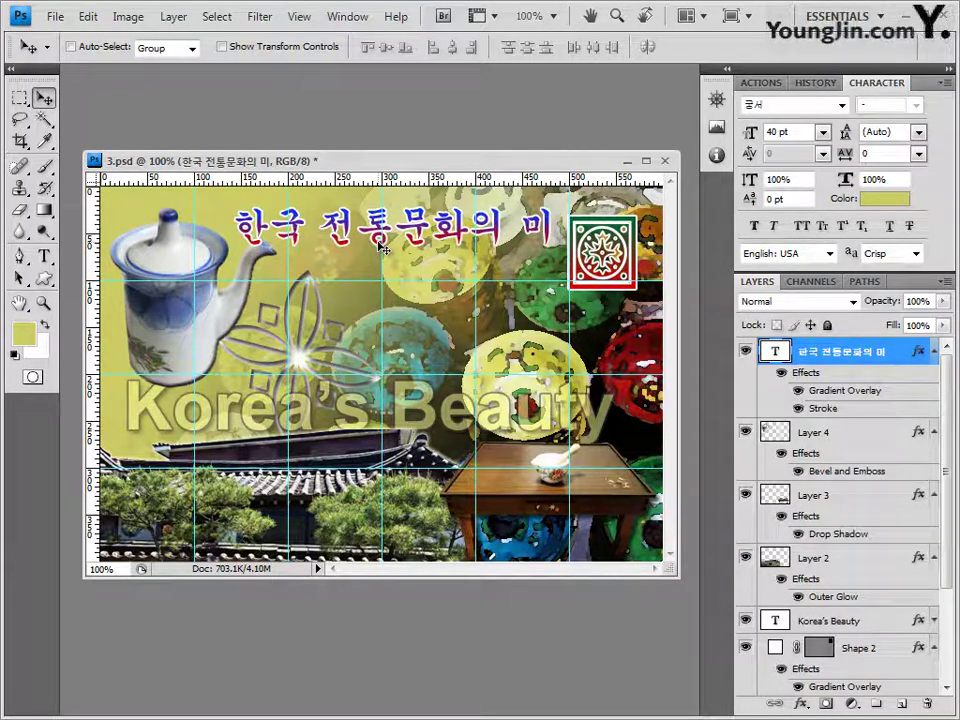
{"action": "left_click", "coordinate": [633, 276], "text": "ctrl"}
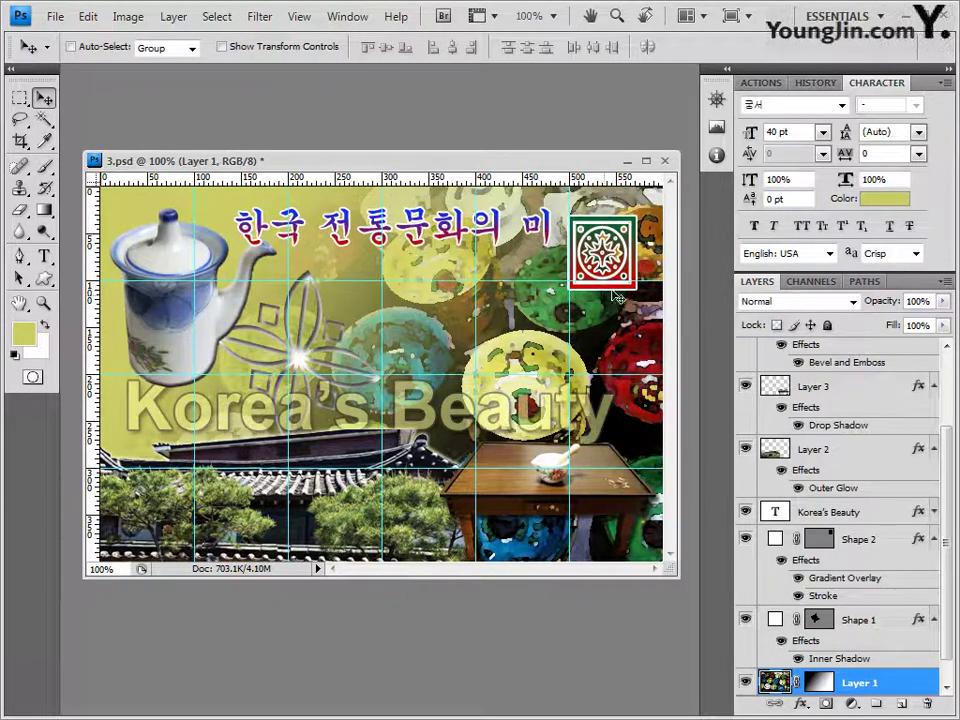
{"action": "left_click", "coordinate": [635, 266], "text": "ctrl"}
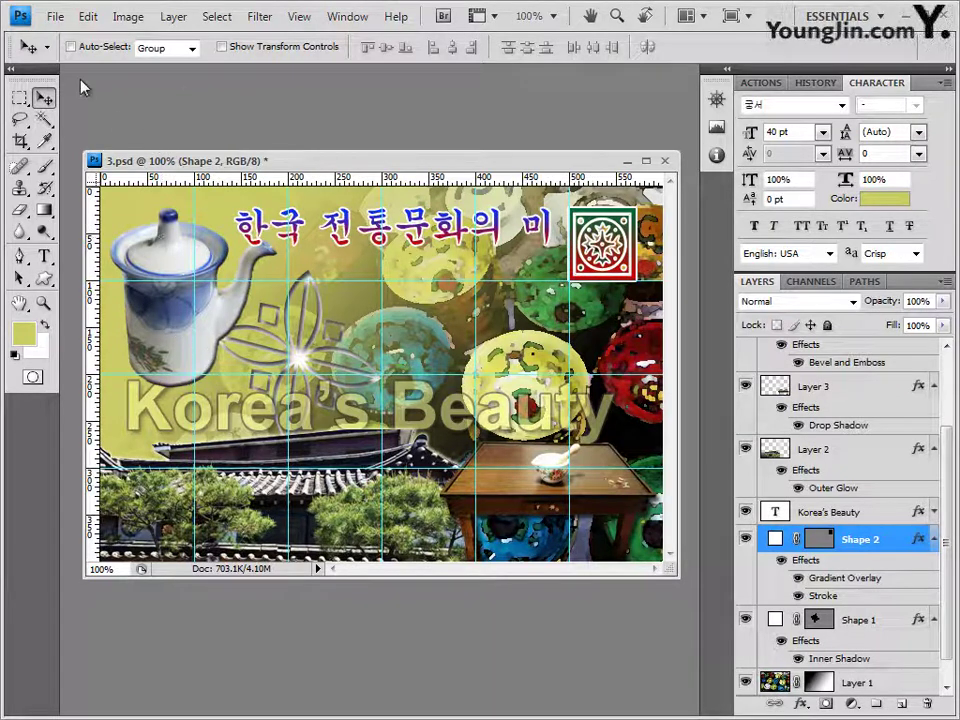
Save the layered document 3.psd
{"action": "left_click", "coordinate": [58, 18]}
{"action": "left_click", "coordinate": [80, 255]}
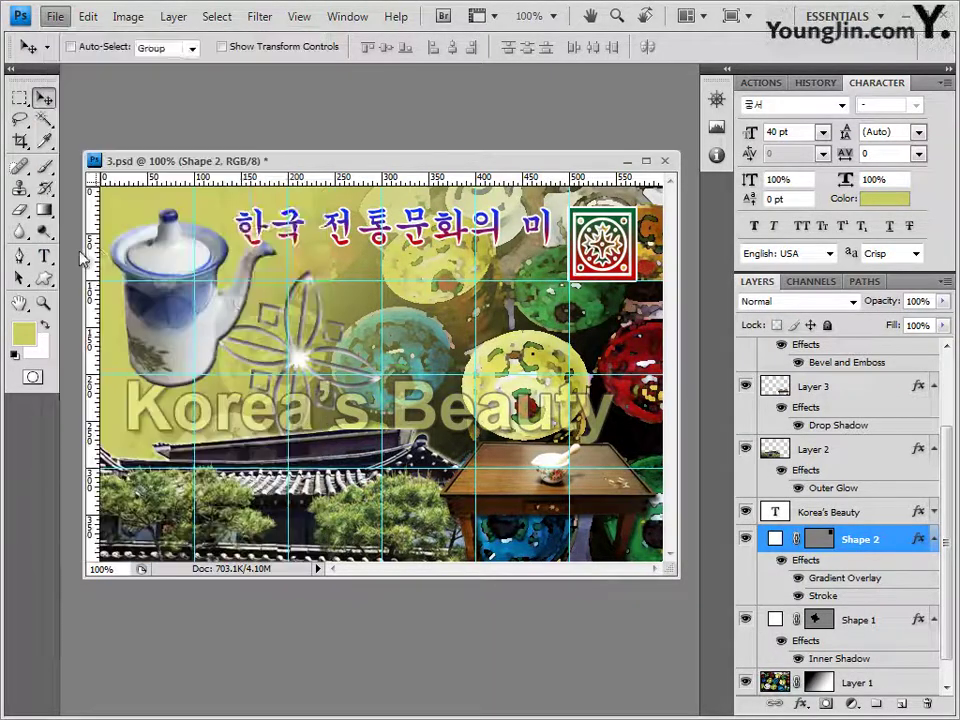
{"action": "left_click", "coordinate": [664, 229]}
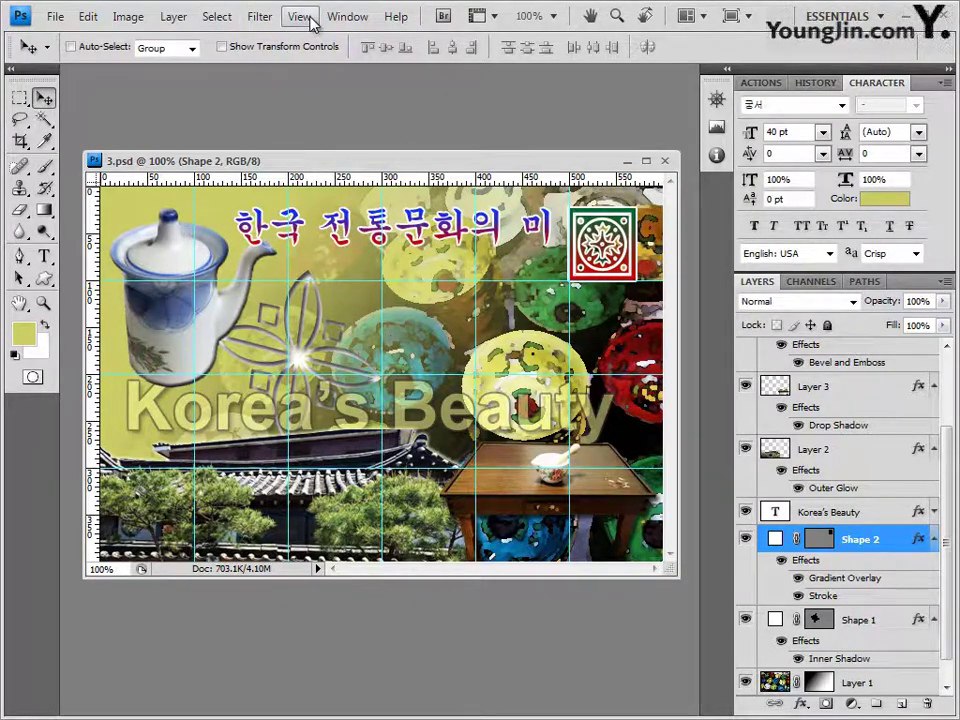
Clear the guides and save a JPEG copy under the examinee number and name pattern, ending the file name in 3
{"action": "left_click", "coordinate": [310, 20]}
{"action": "left_click", "coordinate": [363, 422]}
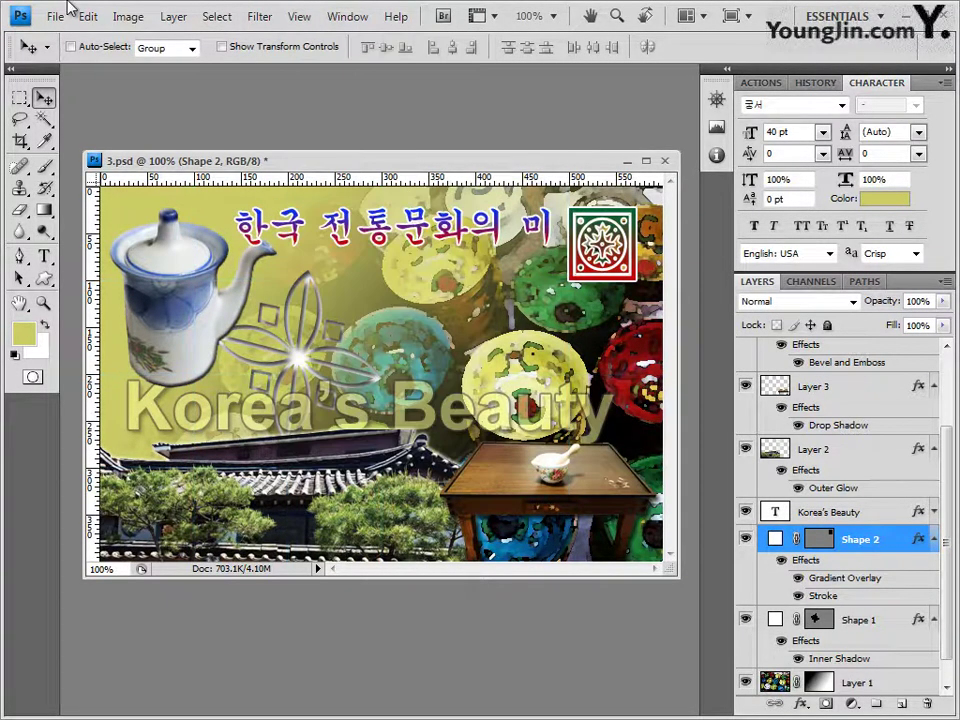
{"action": "left_click", "coordinate": [55, 17]}
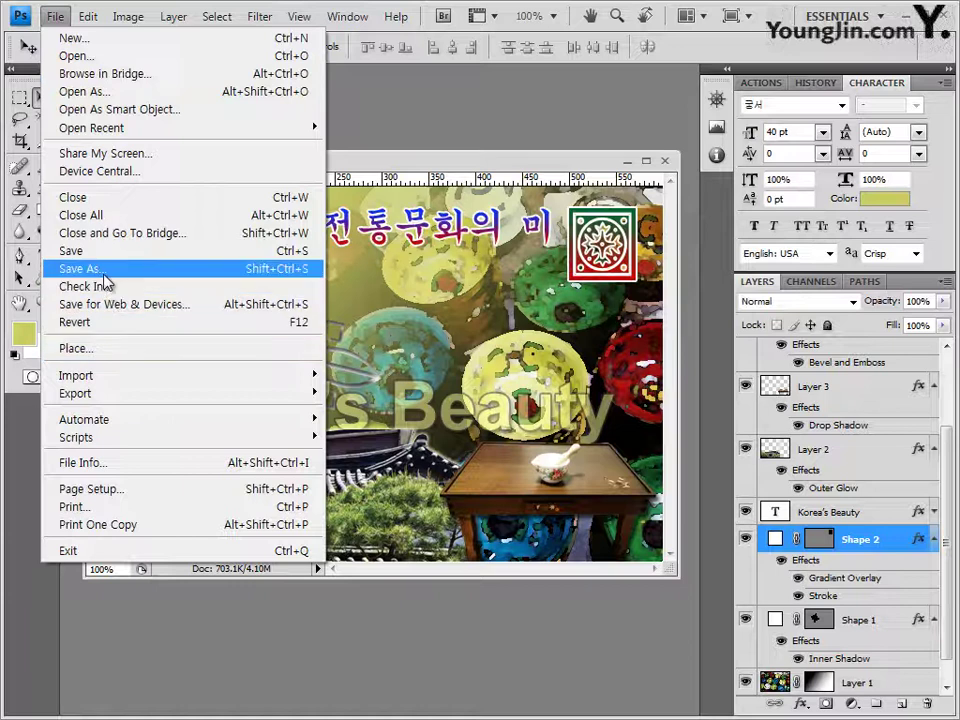
{"action": "left_click", "coordinate": [101, 270]}
{"action": "left_click", "coordinate": [356, 410]}
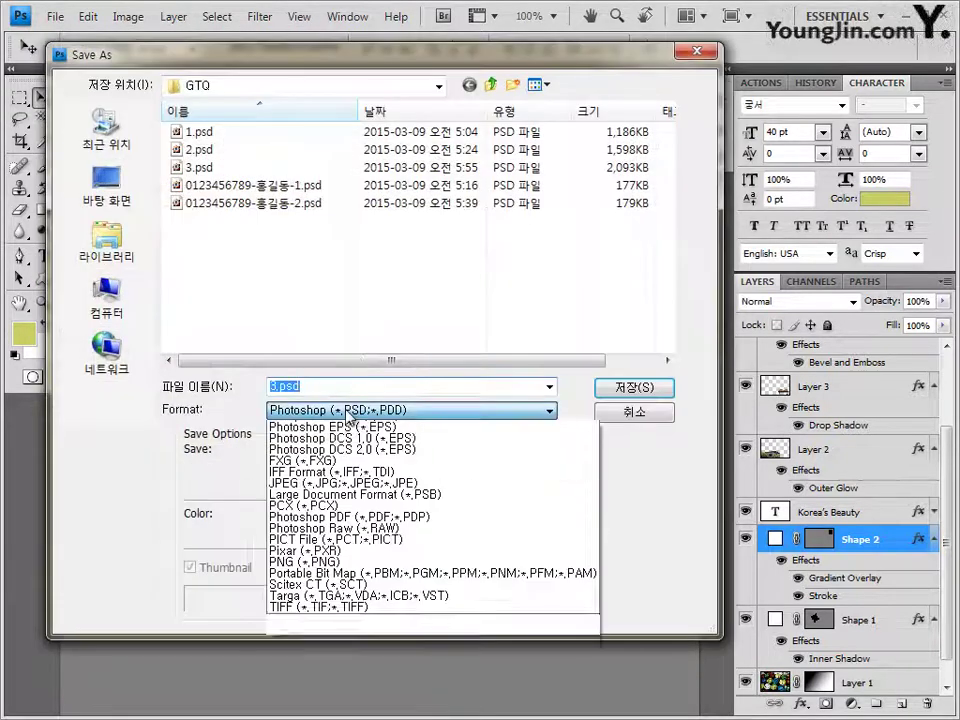
{"action": "left_click", "coordinate": [373, 516]}
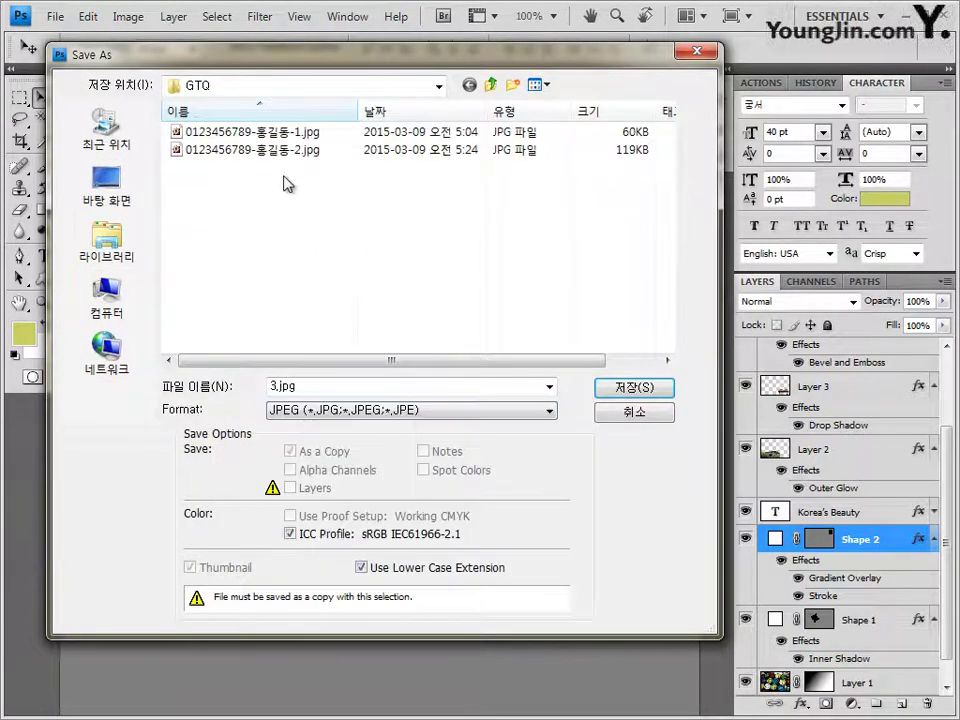
{"action": "left_click", "coordinate": [305, 150]}
{"action": "double_click", "coordinate": [373, 385]}
{"action": "left_click", "coordinate": [374, 385]}
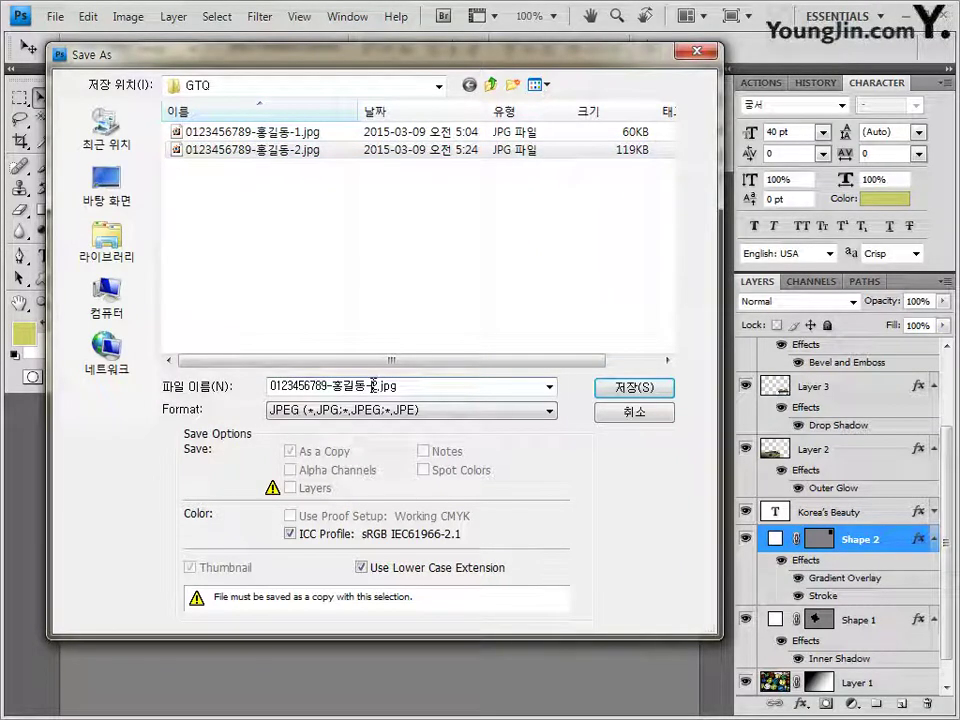
{"action": "key", "text": "Delete"}
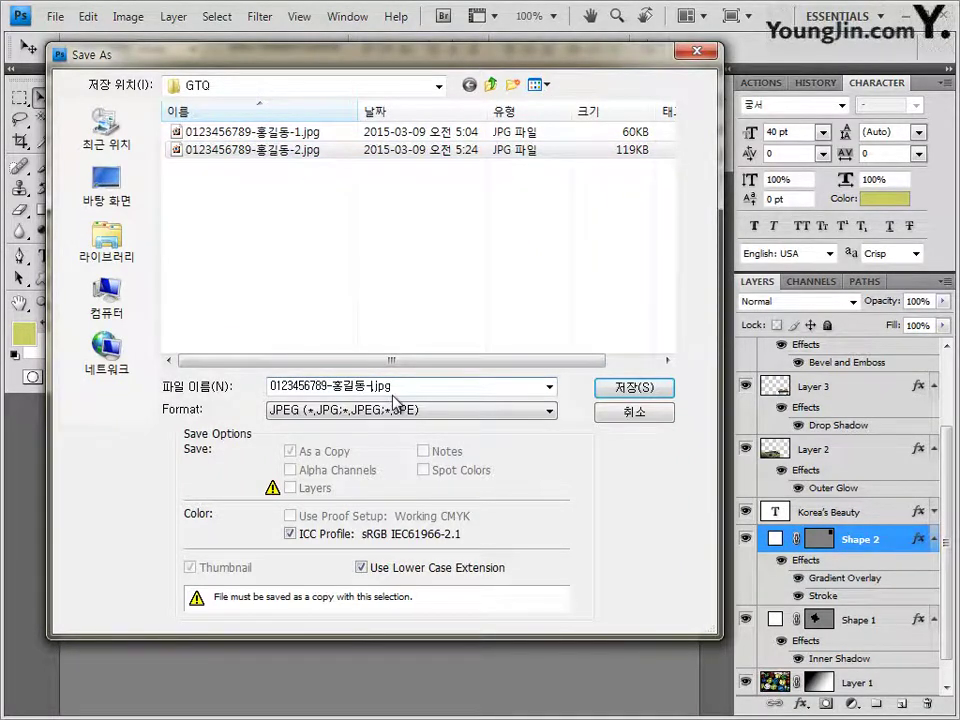
{"action": "type", "text": "3"}
{"action": "key", "text": "Return"}
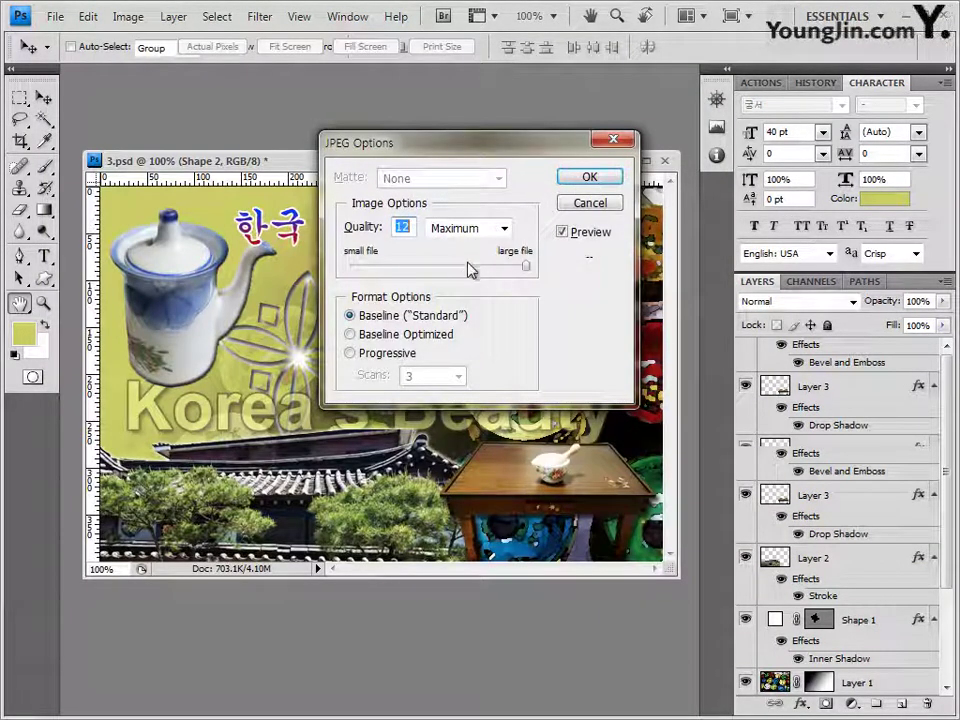
Set the JPEG copy's quality to 8 (High) with the Baseline ("Standard") format and complete the save
{"action": "key", "text": "Down"}
{"action": "key", "text": "Down"}
{"action": "key", "text": "Down"}
{"action": "key", "text": "Down"}
{"action": "key", "text": "Down"}
{"action": "key", "text": "Up"}
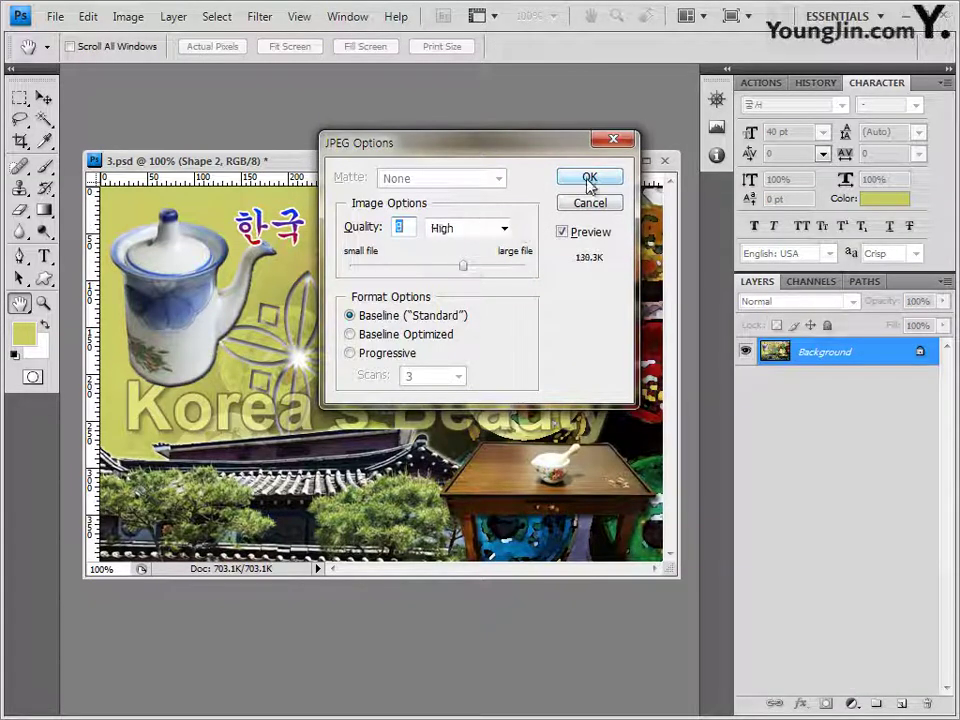
{"action": "left_click", "coordinate": [586, 178]}
Resize the image to 60 pixels wide with its proportions constrained
{"action": "left_click", "coordinate": [146, 20]}
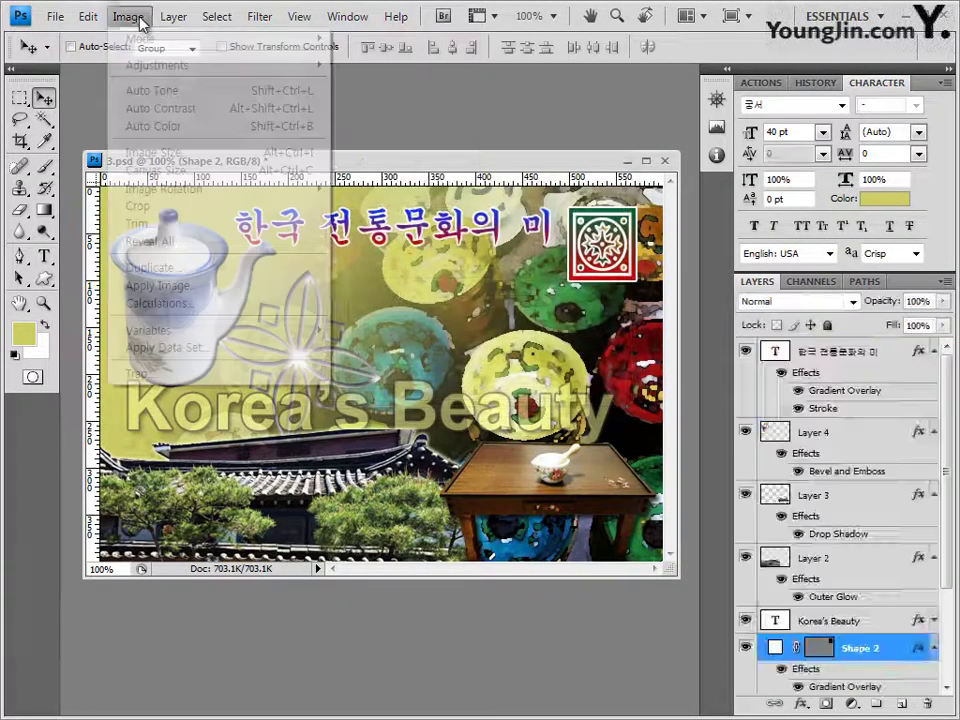
{"action": "left_click", "coordinate": [142, 20]}
{"action": "left_click", "coordinate": [142, 20]}
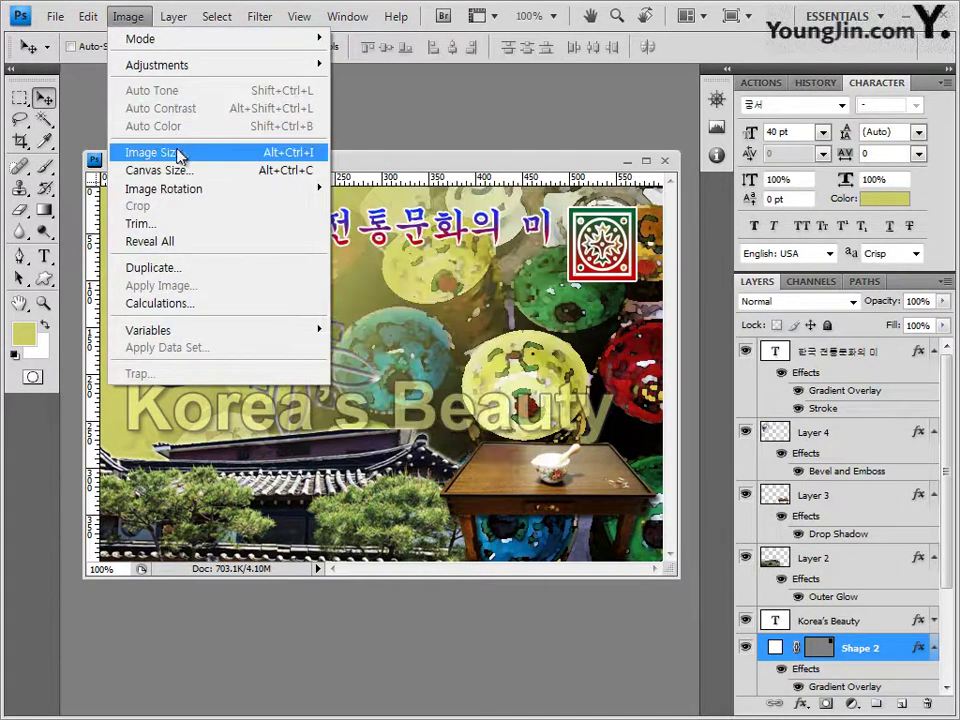
{"action": "left_click", "coordinate": [180, 154]}
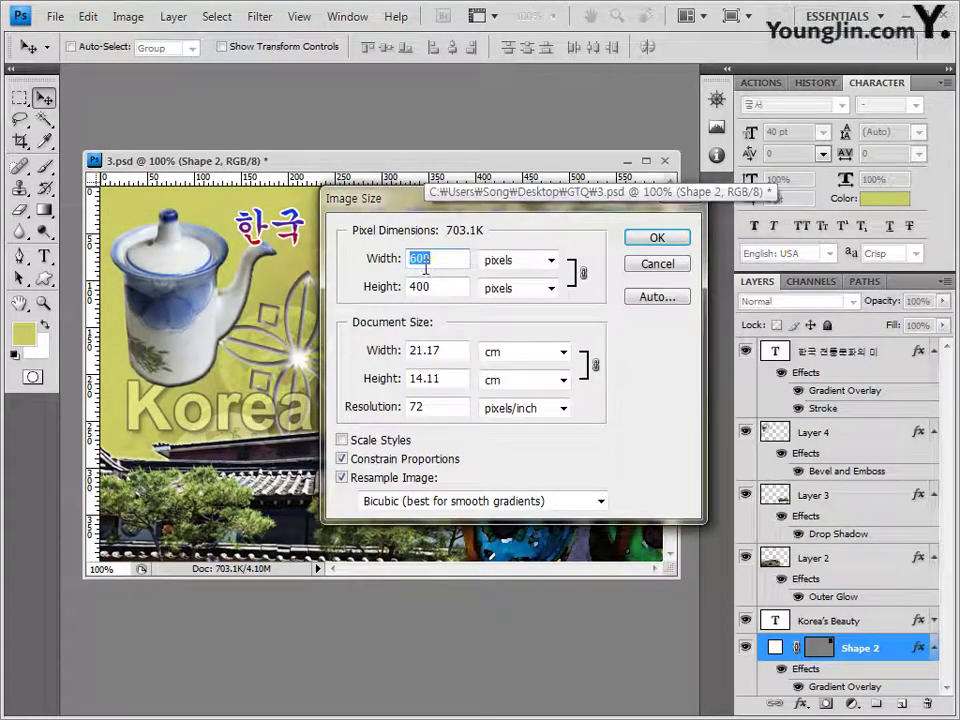
{"action": "type", "text": "60"}
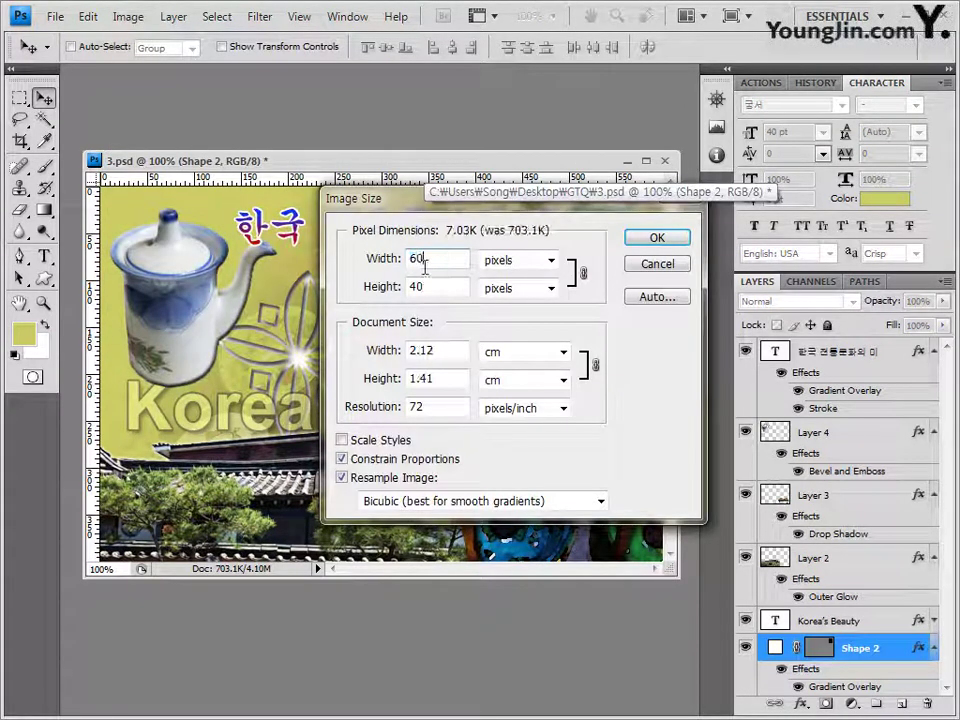
{"action": "left_click", "coordinate": [658, 238]}
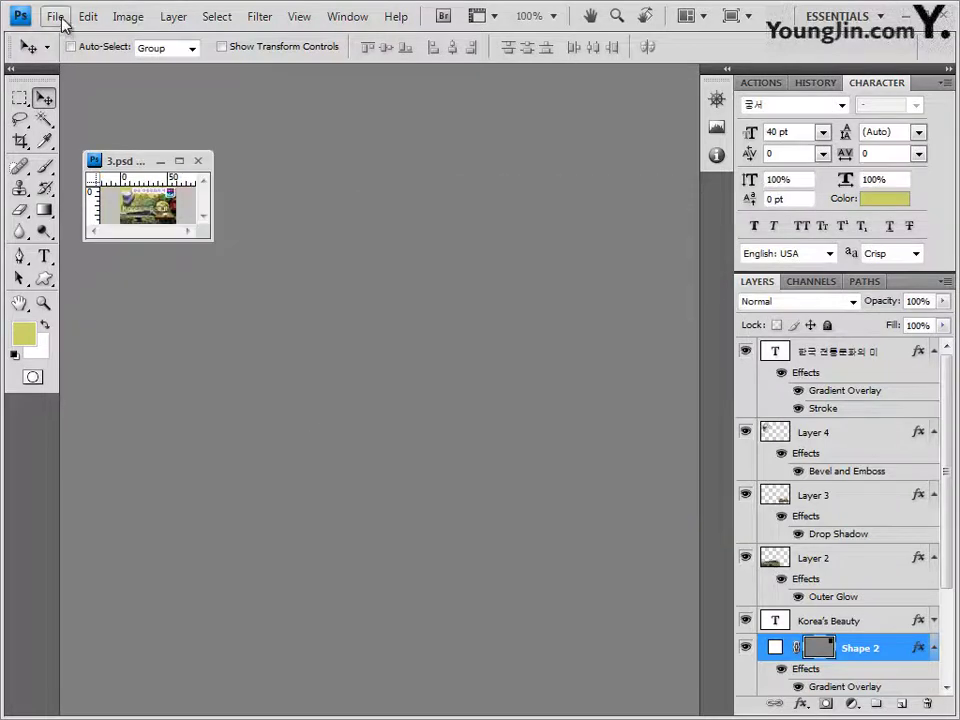
Save the reduced image as a layered PSD under the examinee number and name pattern ending in 3, and close it
{"action": "left_click", "coordinate": [55, 17]}
{"action": "left_click", "coordinate": [100, 268]}
{"action": "left_click", "coordinate": [309, 203]}
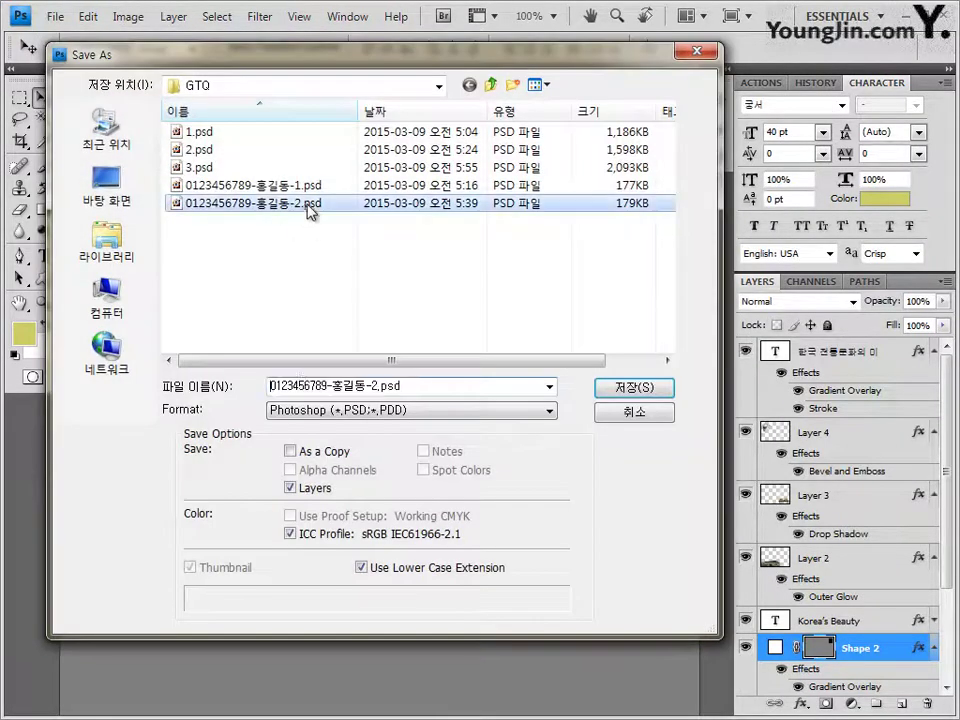
{"action": "double_click", "coordinate": [384, 388]}
{"action": "left_click", "coordinate": [378, 386]}
{"action": "key", "text": "BackSpace"}
{"action": "type", "text": "3"}
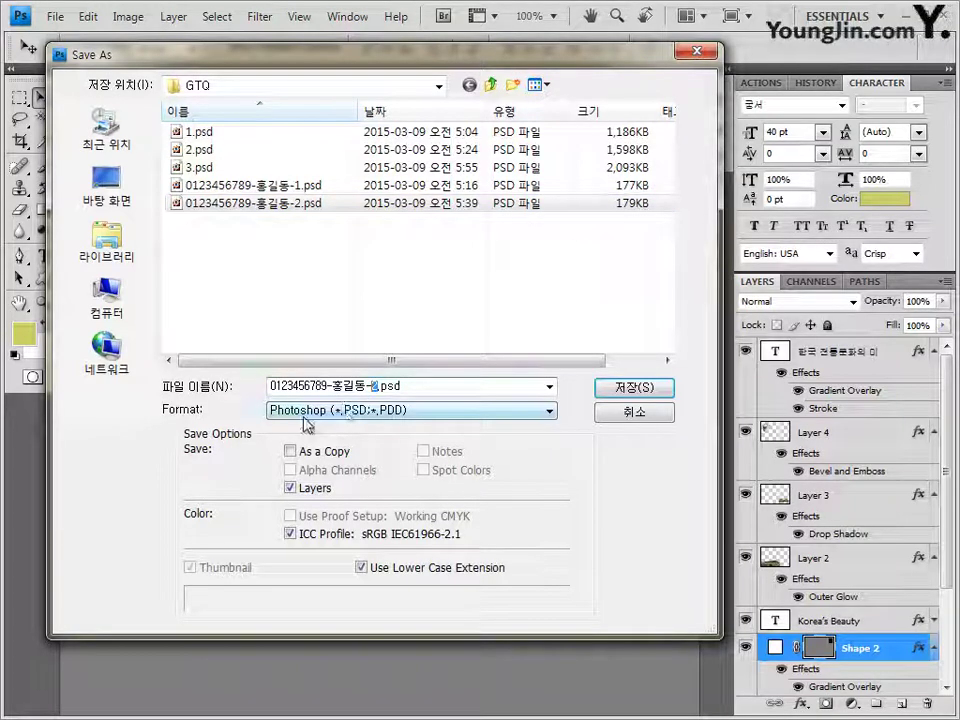
{"action": "left_click", "coordinate": [634, 388]}
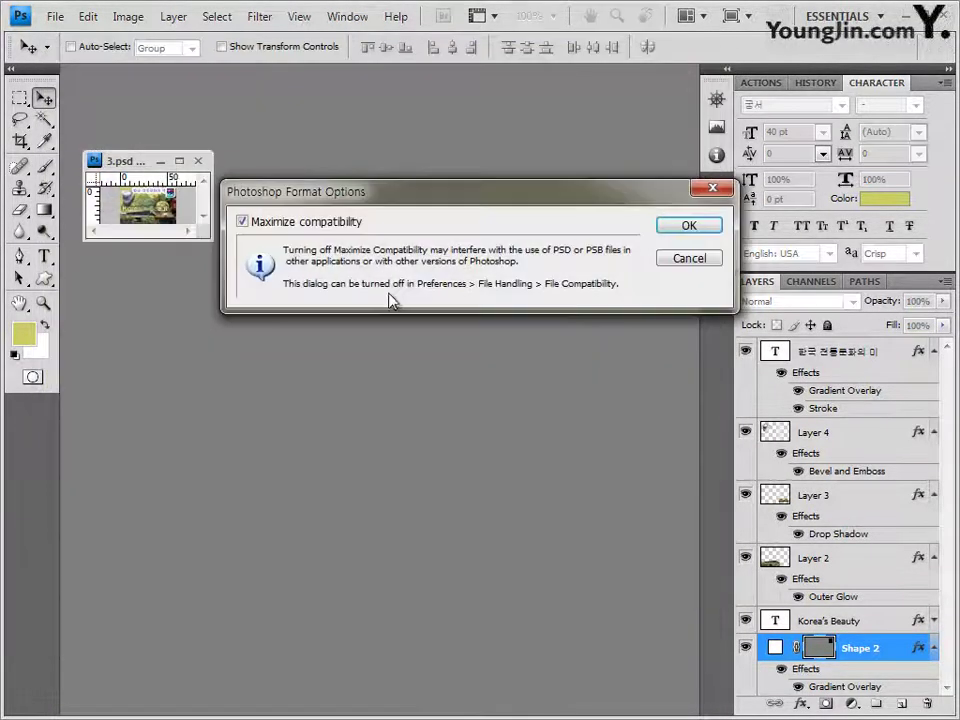
{"action": "left_click", "coordinate": [689, 226]}
{"action": "left_click", "coordinate": [196, 161]}
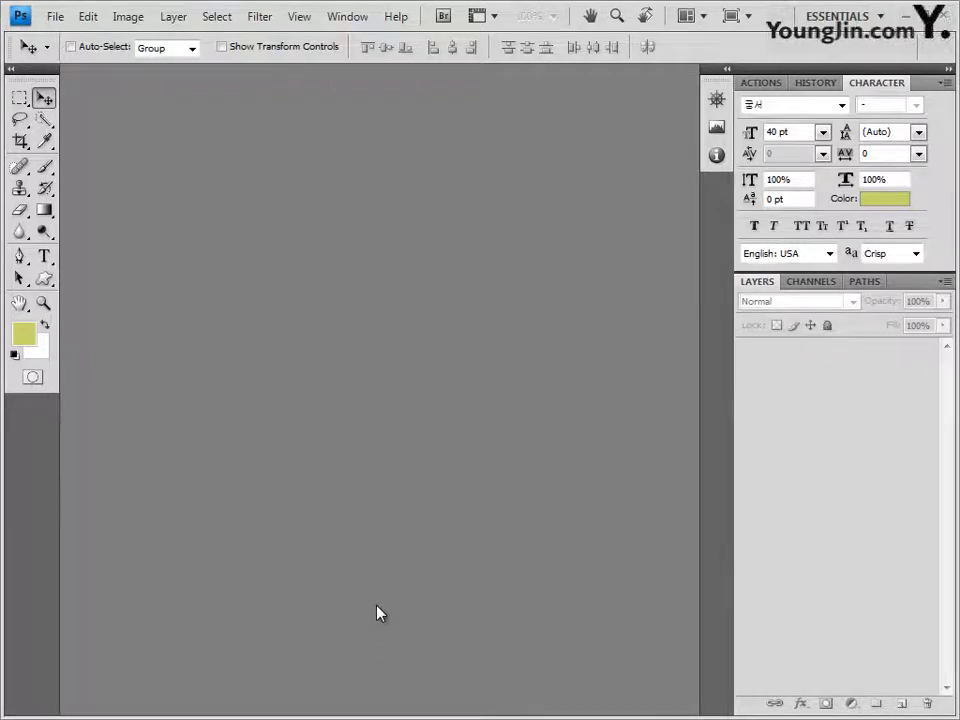
Create a 600 × 400 pixel, 72 pixels/inch RGB document with a white background in a floating window, with guides every 100 pixels
{"action": "key", "text": "ctrl+n"}
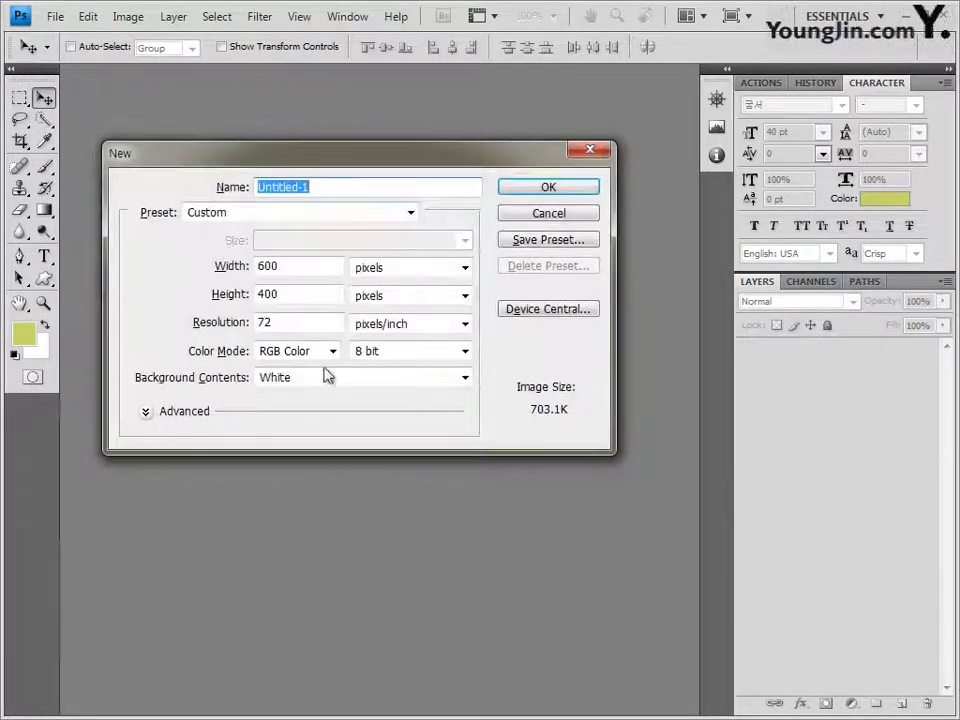
{"action": "left_click", "coordinate": [545, 193]}
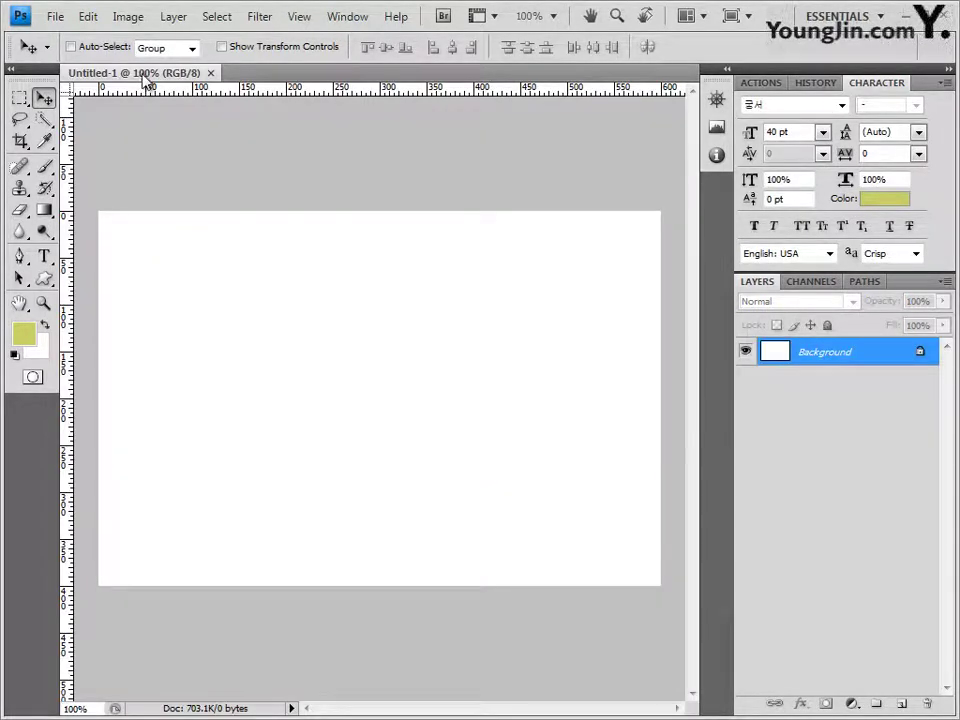
{"action": "left_click_drag", "start_coordinate": [152, 86], "coordinate": [233, 154]}
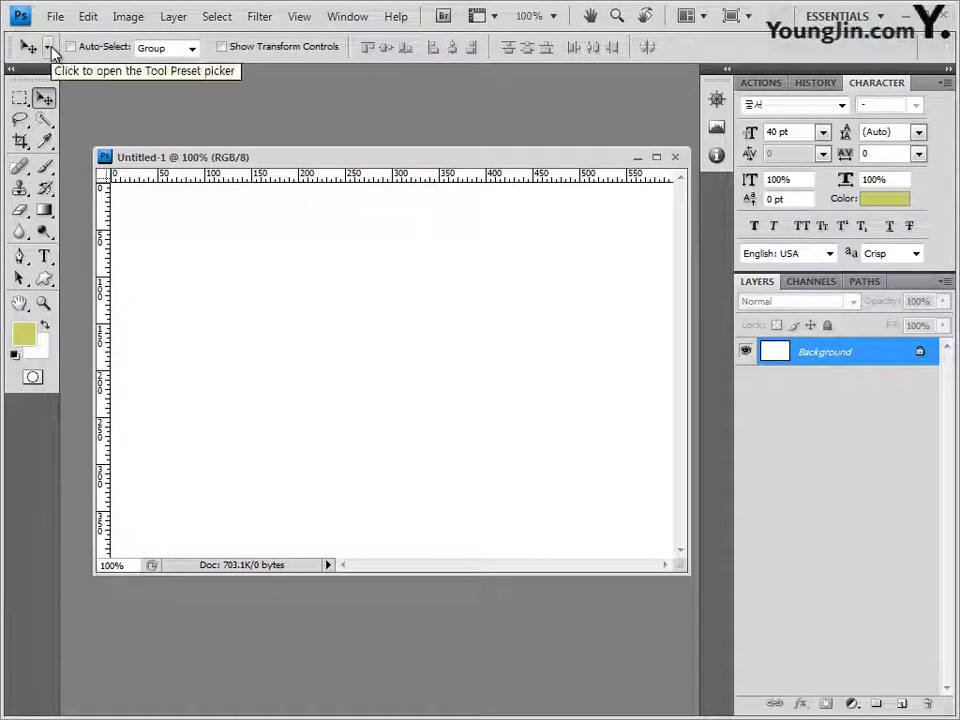
{"action": "key", "text": "F2"}
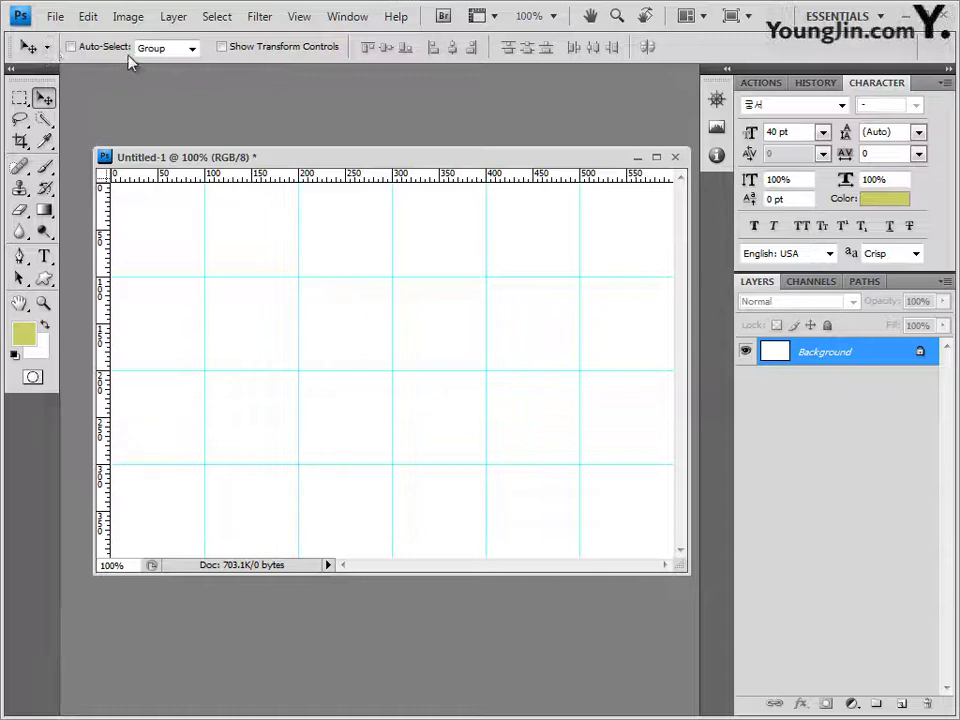
Save the new document as 4.psd in the GTQ folder
{"action": "left_click", "coordinate": [55, 17]}
{"action": "left_click", "coordinate": [85, 256]}
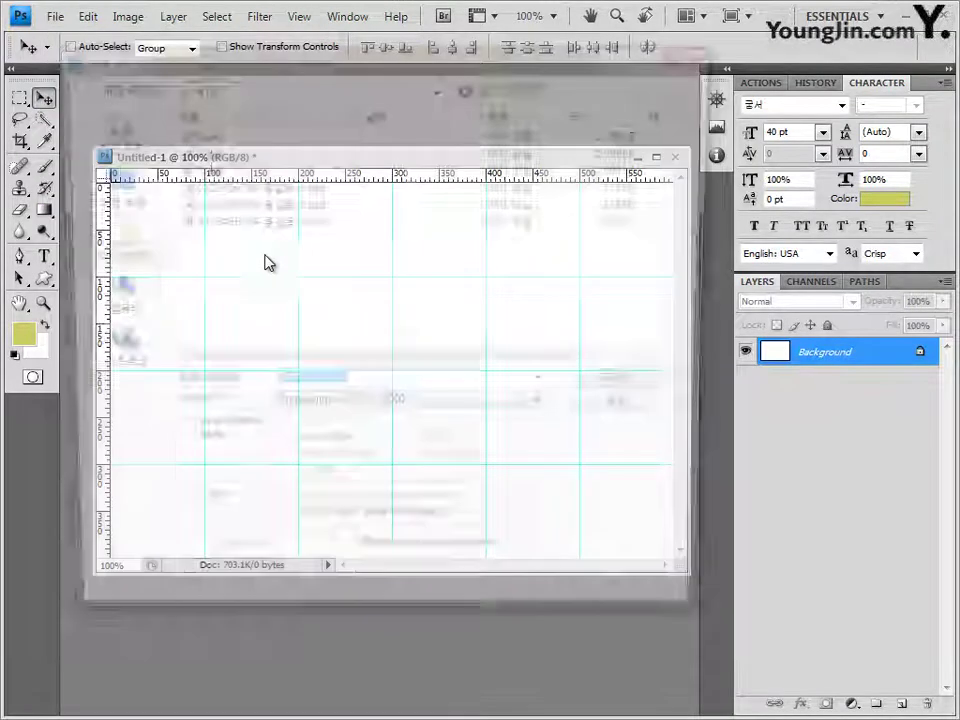
{"action": "type", "text": "4"}
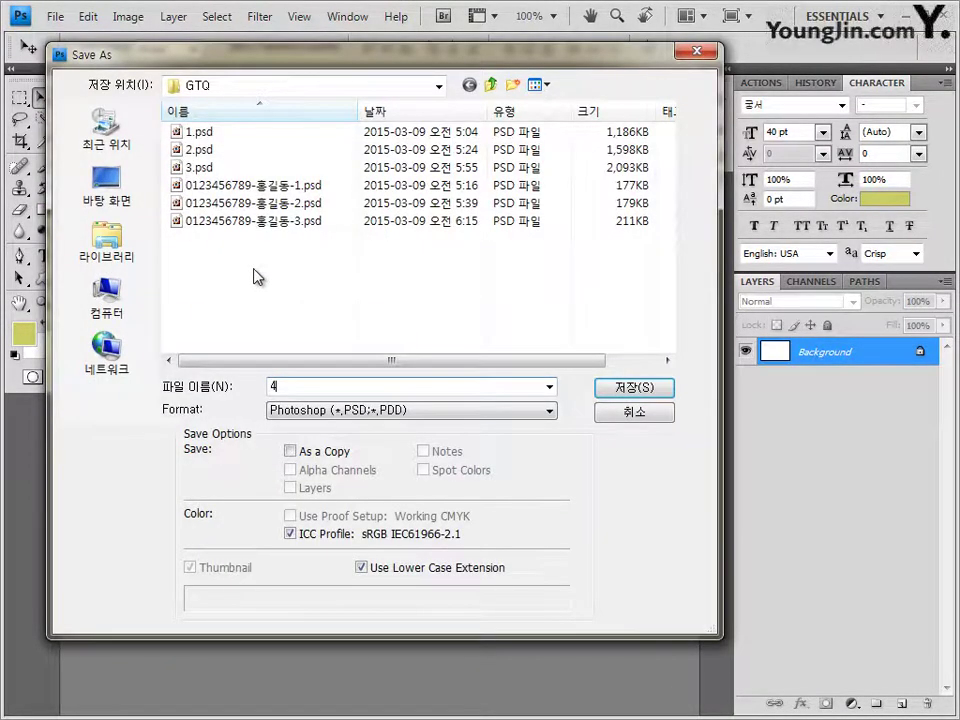
{"action": "key", "text": "Return"}
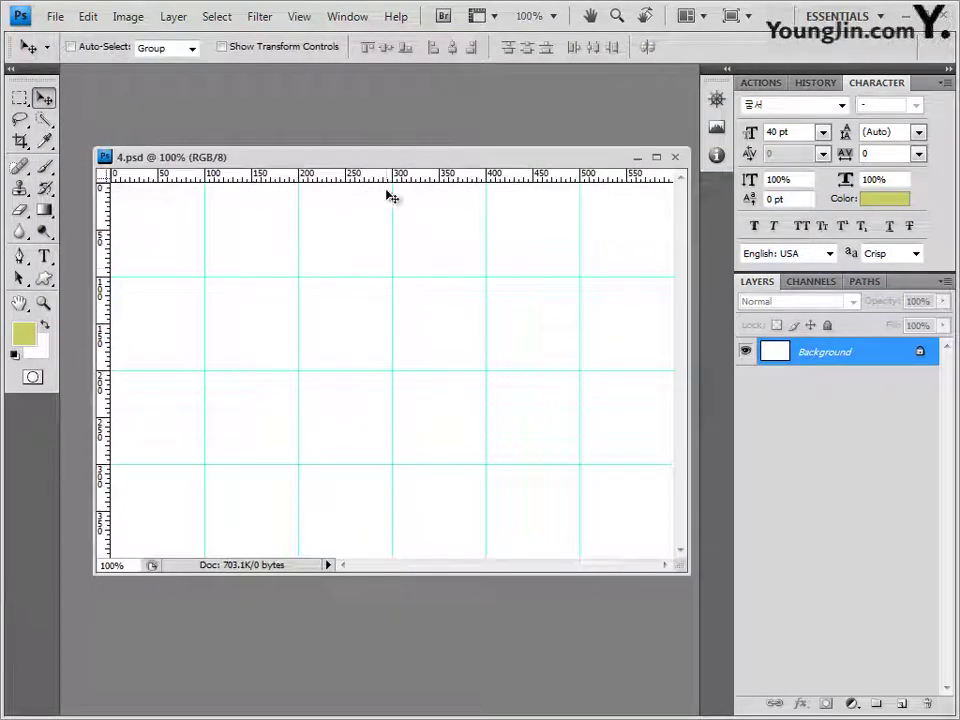
{"action": "left_click_drag", "start_coordinate": [385, 158], "coordinate": [368, 157]}
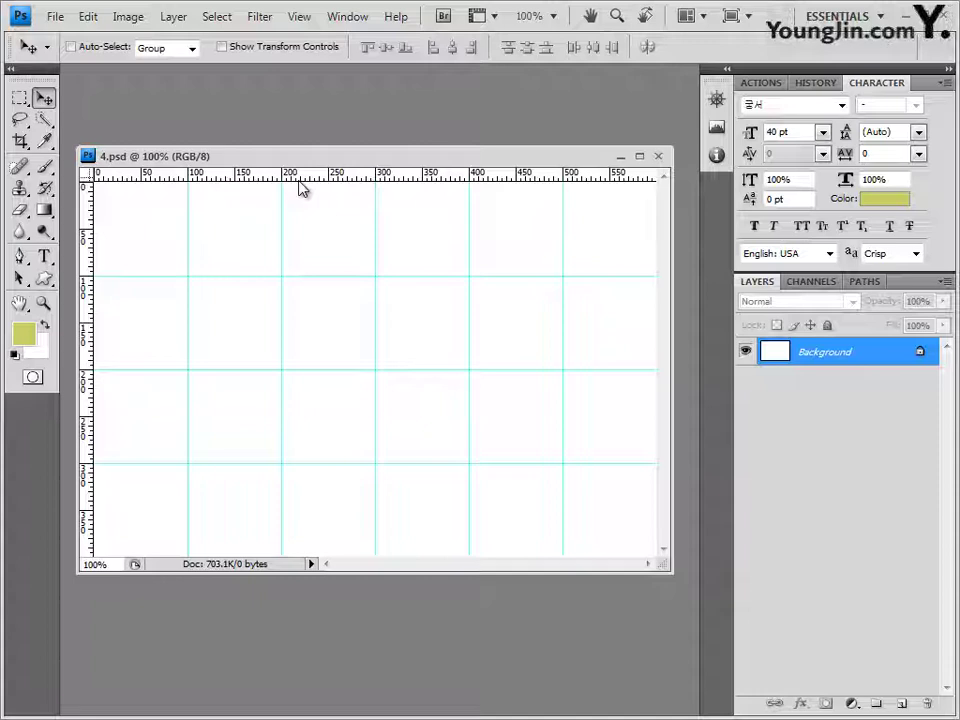
Set the foreground color to #f1ff4f and fill the Background layer with it
{"action": "left_click", "coordinate": [24, 334]}
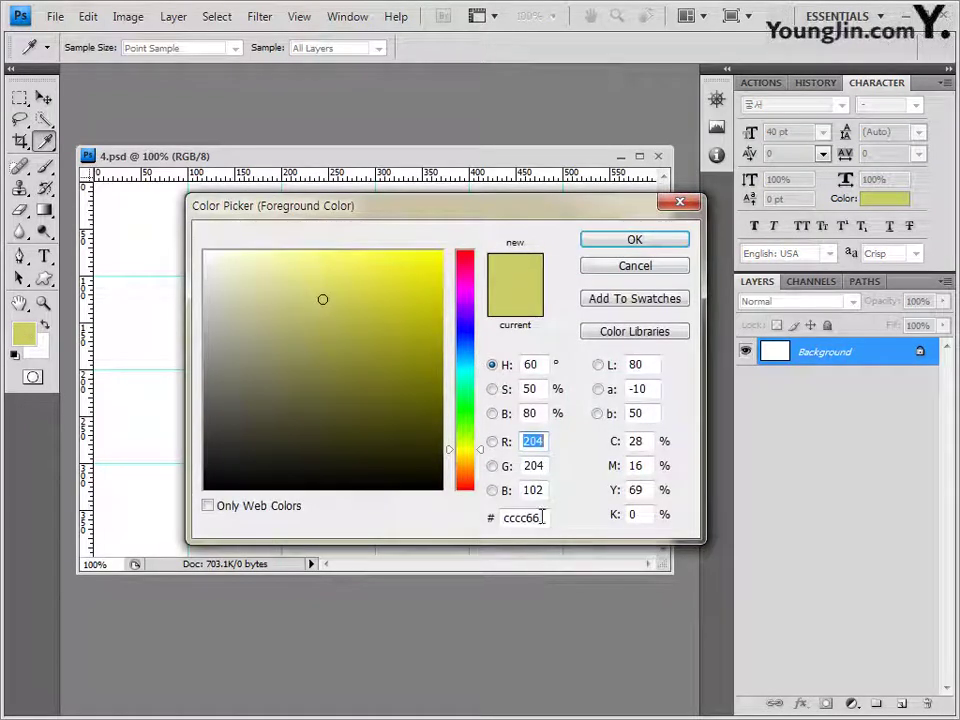
{"action": "double_click", "coordinate": [541, 517]}
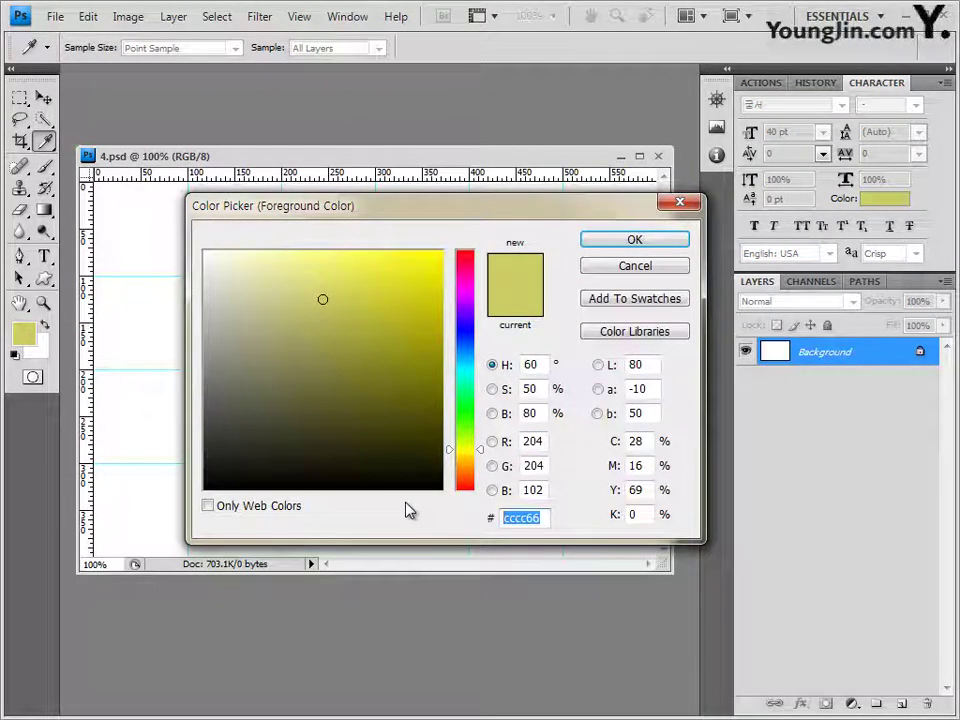
{"action": "type", "text": "f1ff4f"}
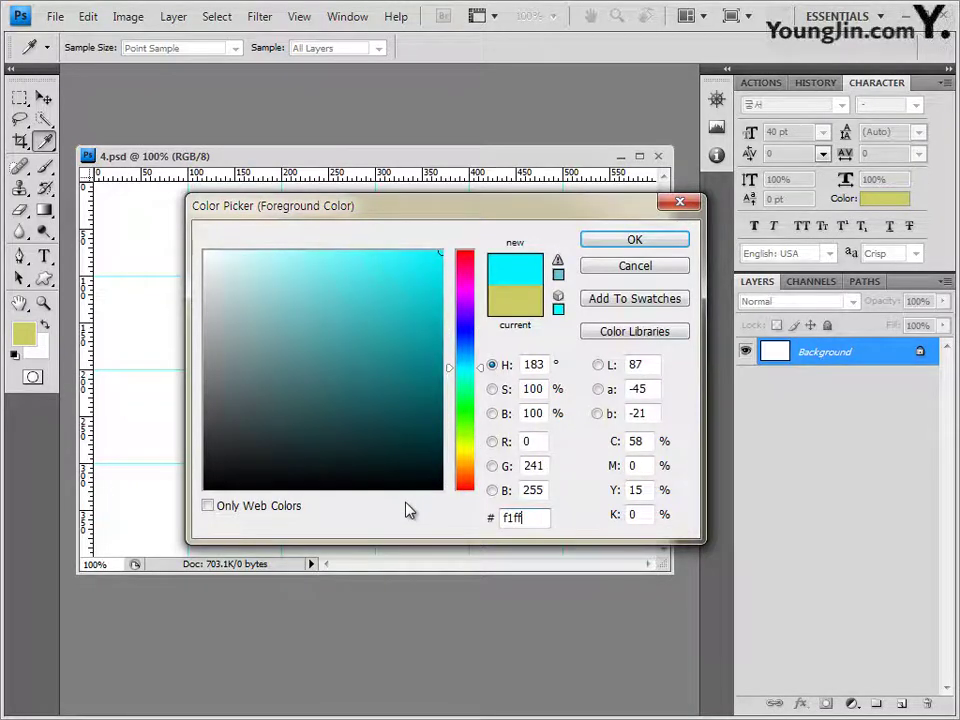
{"action": "left_click", "coordinate": [634, 240]}
{"action": "key", "text": "v"}
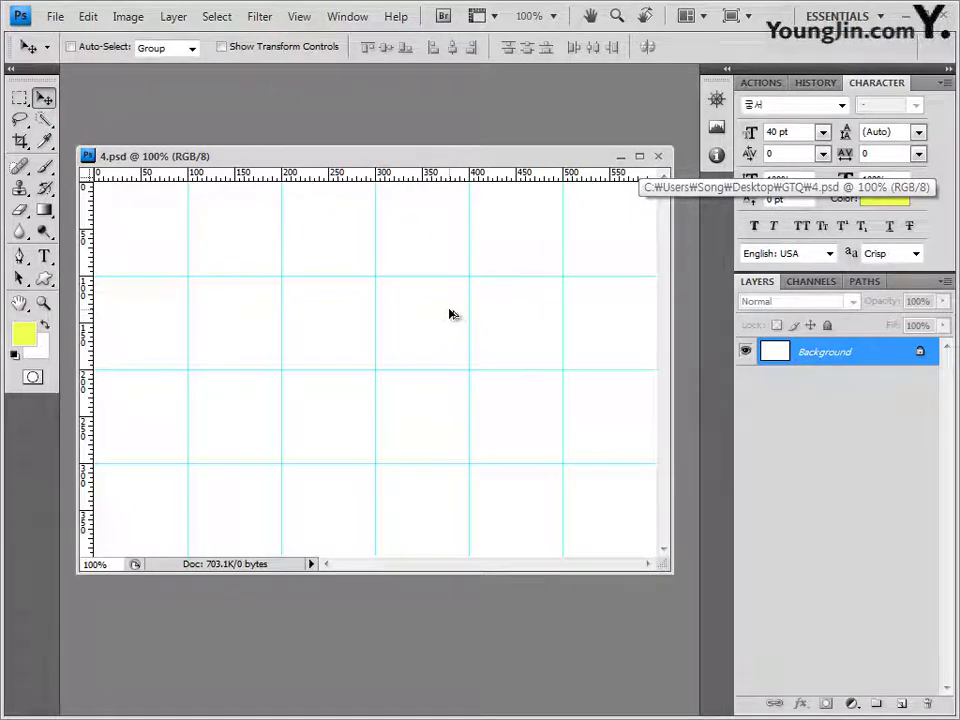
{"action": "key", "text": "alt+BackSpace"}
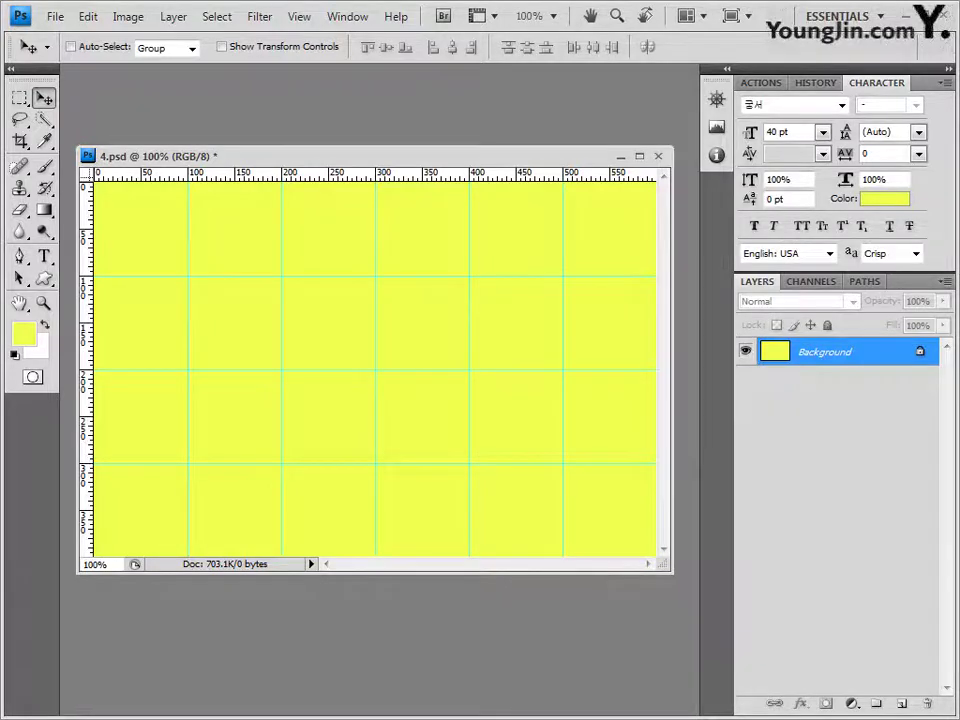
Open 2급-9.jpg from the 기출문제06 folder in the file explorer, copy its whole image and close it
{"action": "key", "text": "alt+Tab"}
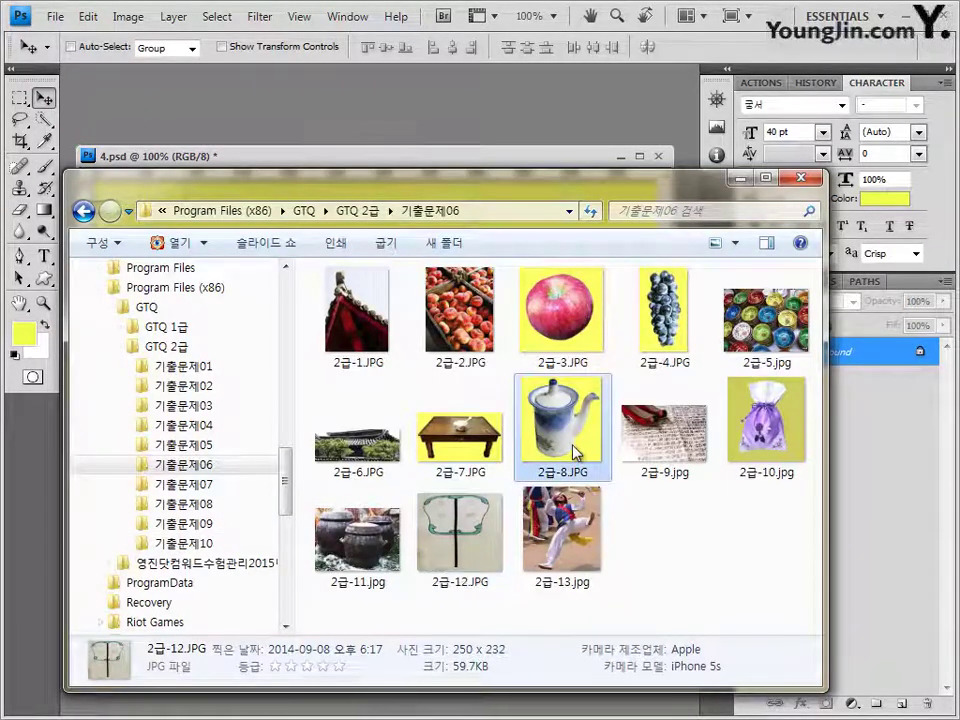
{"action": "left_click", "coordinate": [545, 420]}
{"action": "left_click_drag", "start_coordinate": [660, 432], "coordinate": [422, 144]}
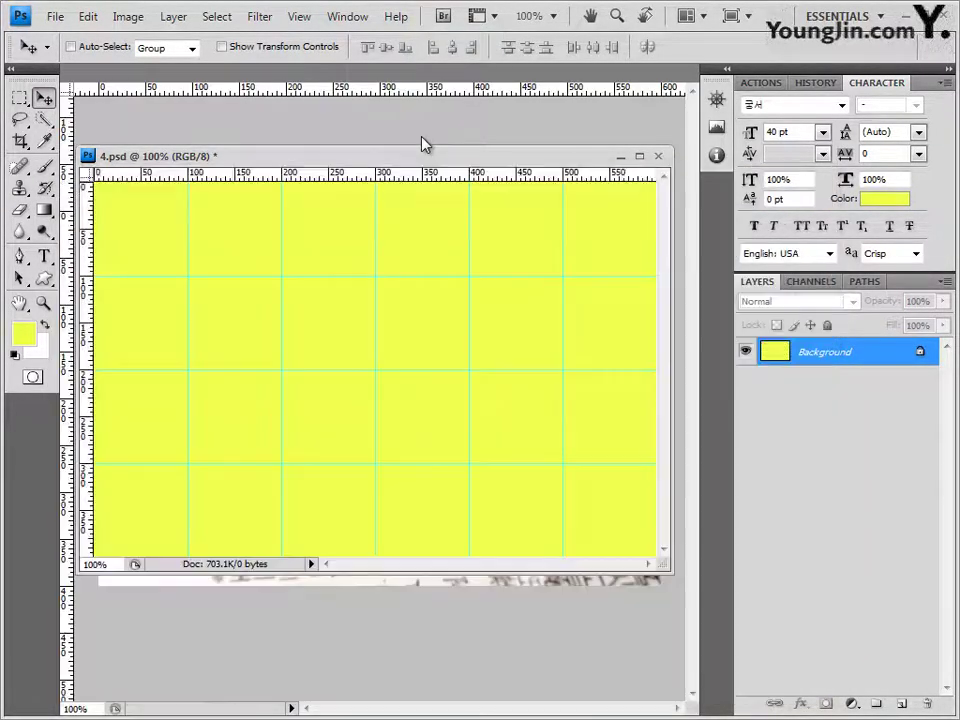
{"action": "left_click_drag", "start_coordinate": [178, 72], "coordinate": [275, 310]}
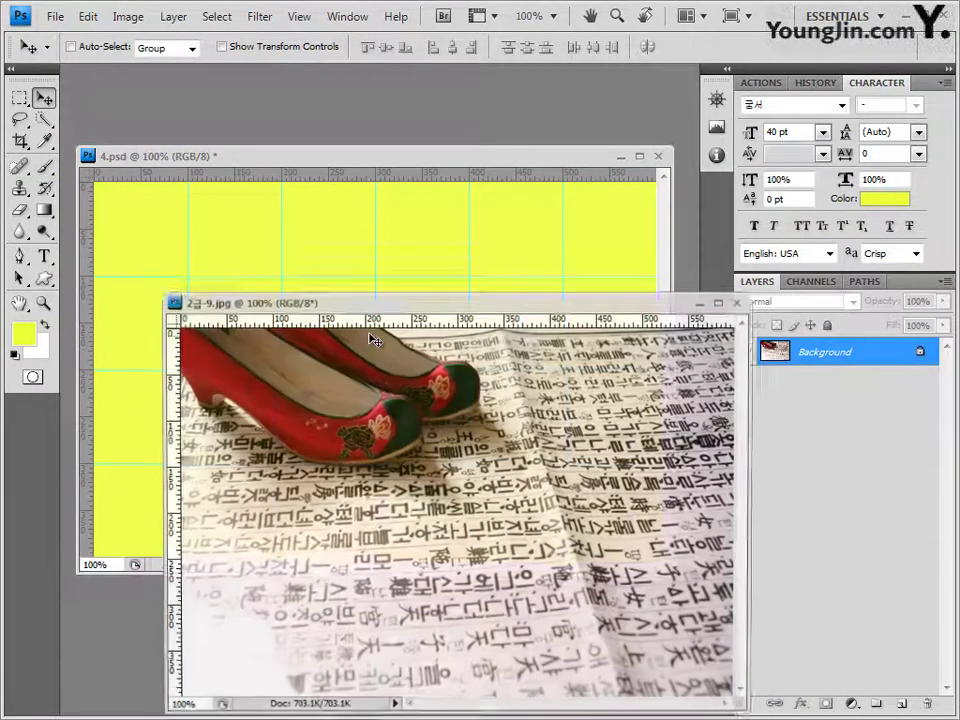
{"action": "left_click_drag", "start_coordinate": [464, 305], "coordinate": [469, 282]}
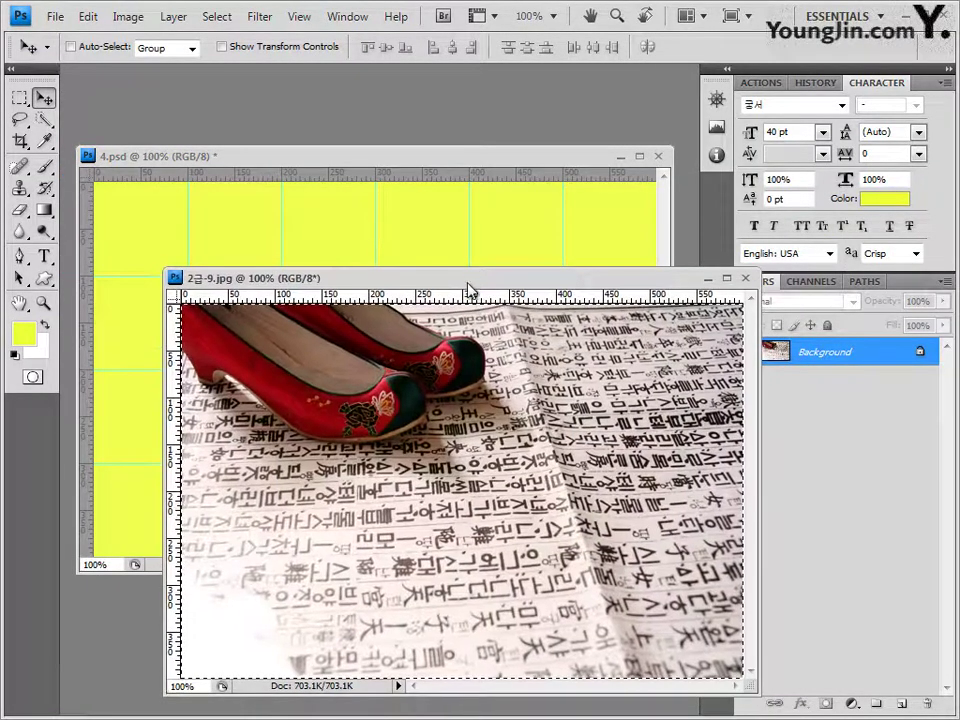
{"action": "left_click", "coordinate": [745, 278]}
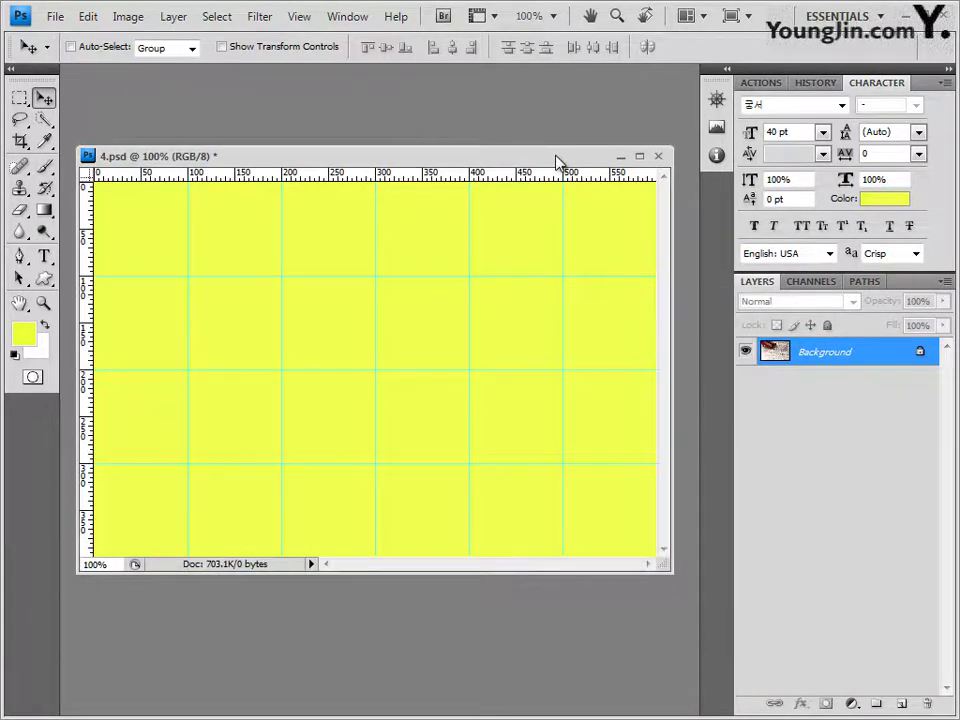
Paste the copied shoe photo into 4.psd as a new layer and set its opacity to 80%
{"action": "key", "text": "ctrl+v"}
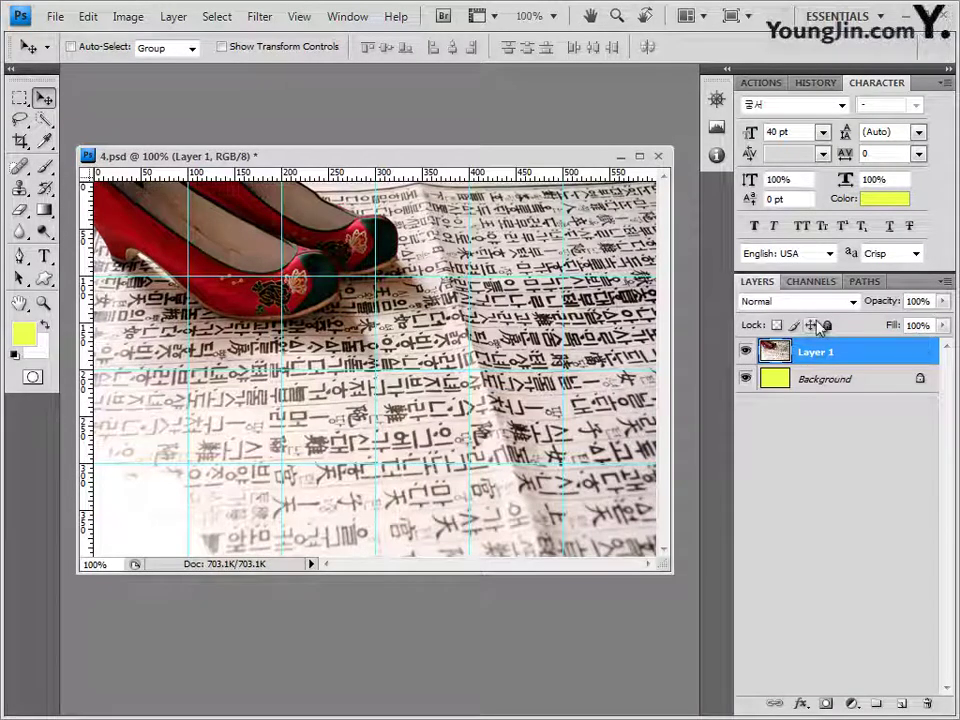
{"action": "key", "text": "8"}
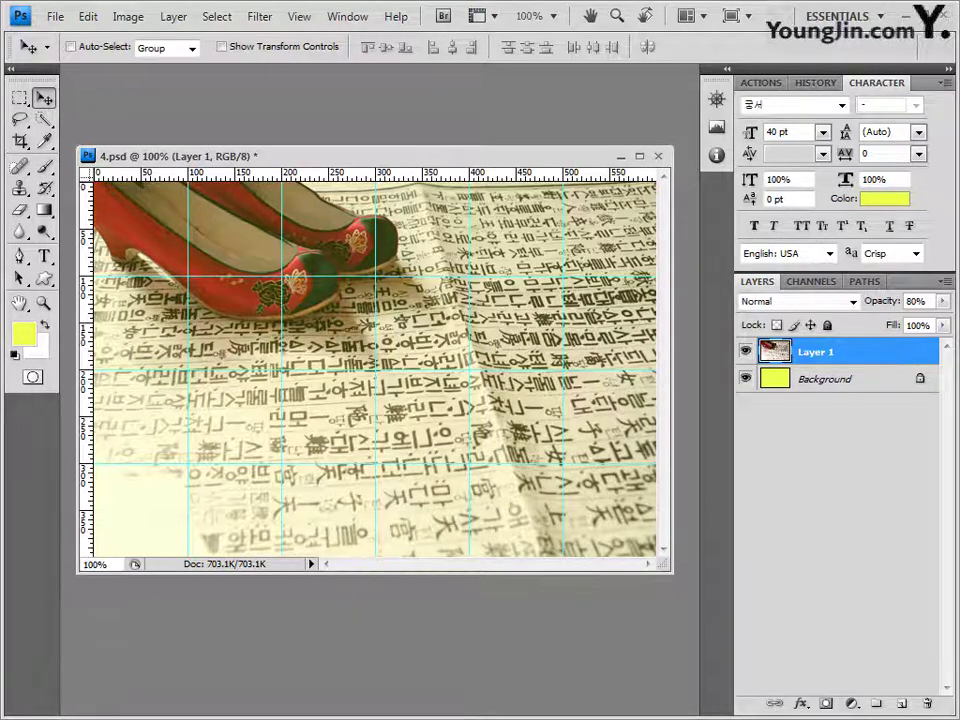
Open 2급-10.jpg from the 기출문제06 folder in the file explorer and float it in its own window
{"action": "key", "text": "alt+Tab"}
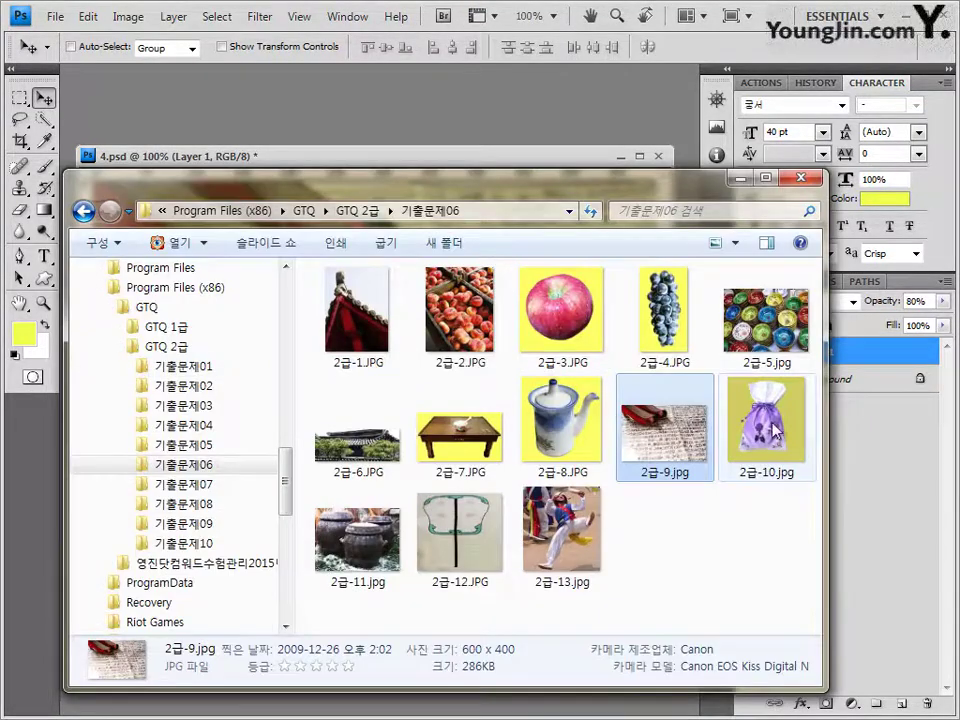
{"action": "left_click_drag", "start_coordinate": [773, 430], "coordinate": [250, 152]}
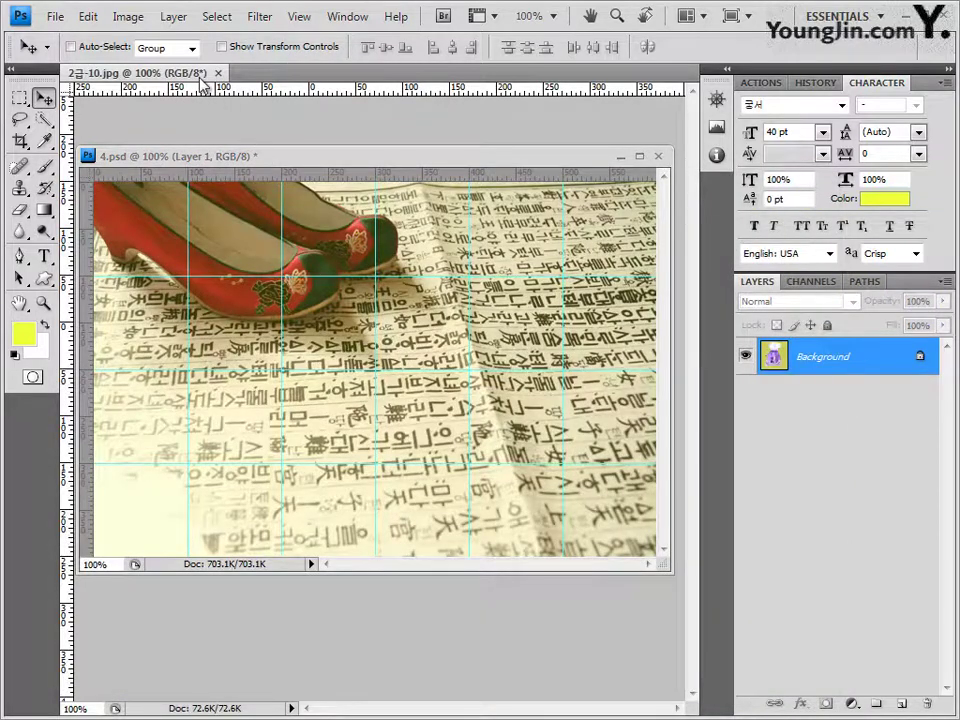
{"action": "left_click_drag", "start_coordinate": [205, 83], "coordinate": [398, 318]}
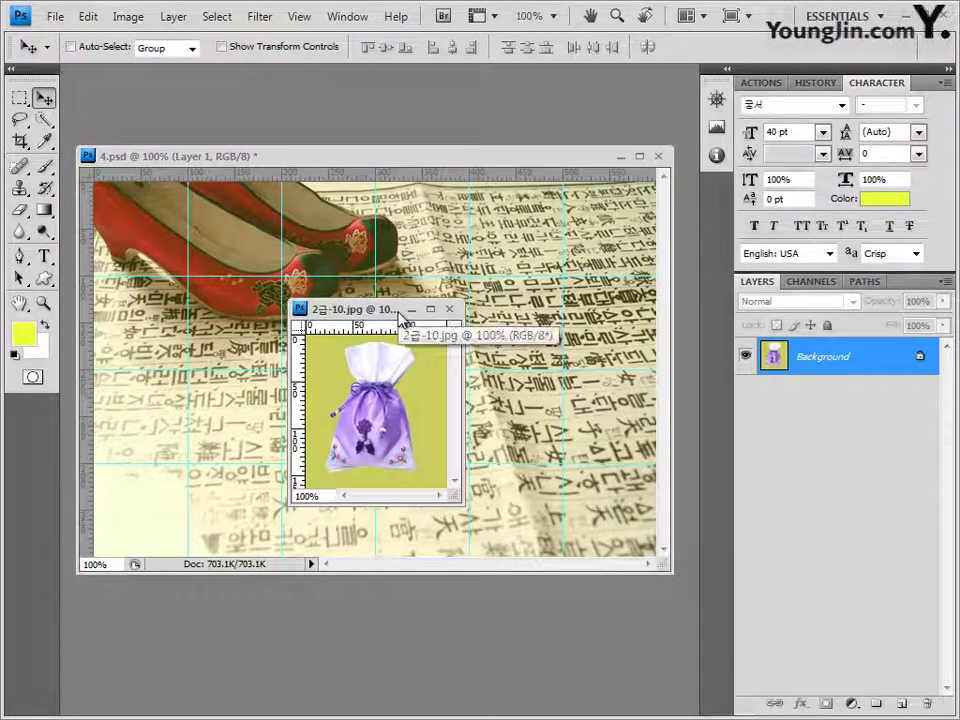
Isolate the purple pouch by inverting a Magic Wand selection of its background at tolerance 32, copy it and close 2급-10.jpg
{"action": "left_click", "coordinate": [45, 122]}
{"action": "left_click", "coordinate": [107, 135]}
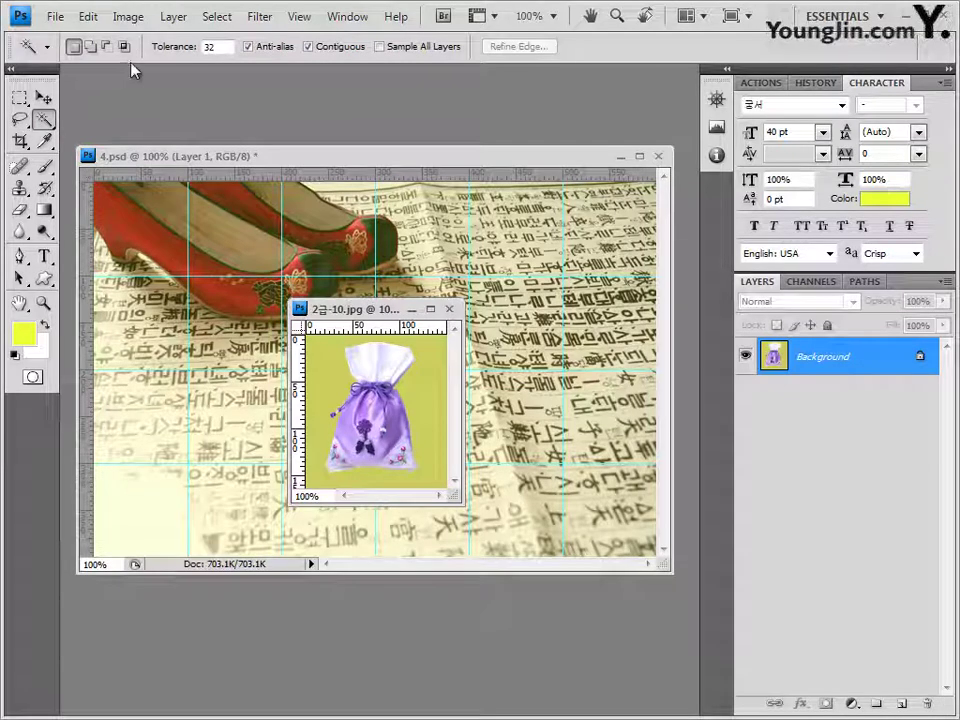
{"action": "double_click", "coordinate": [214, 46]}
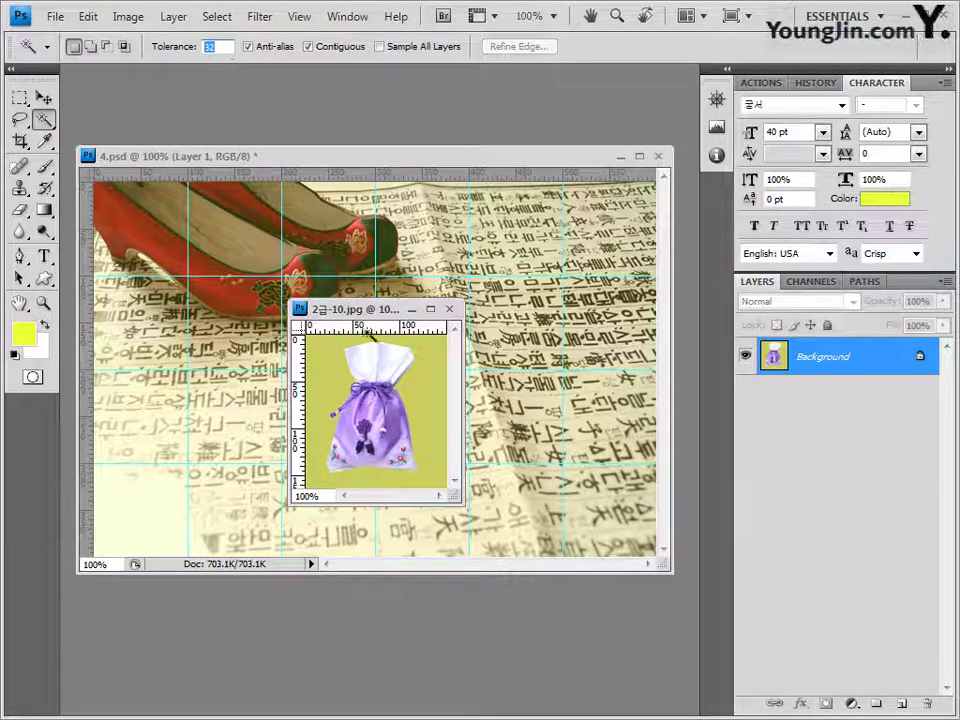
{"action": "left_click", "coordinate": [331, 368]}
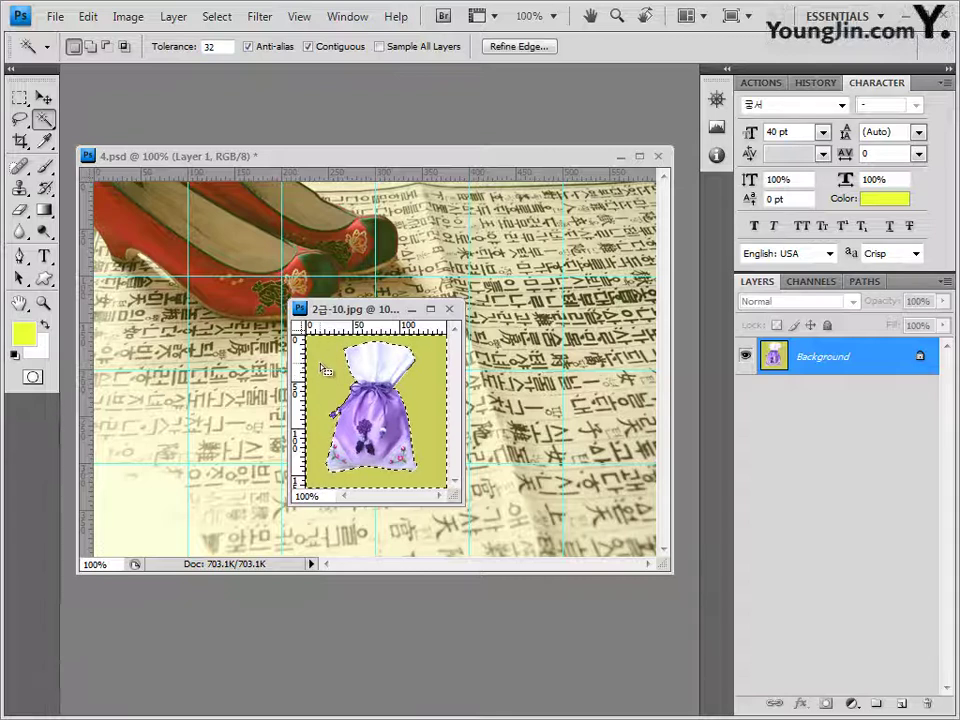
{"action": "left_click", "coordinate": [218, 17]}
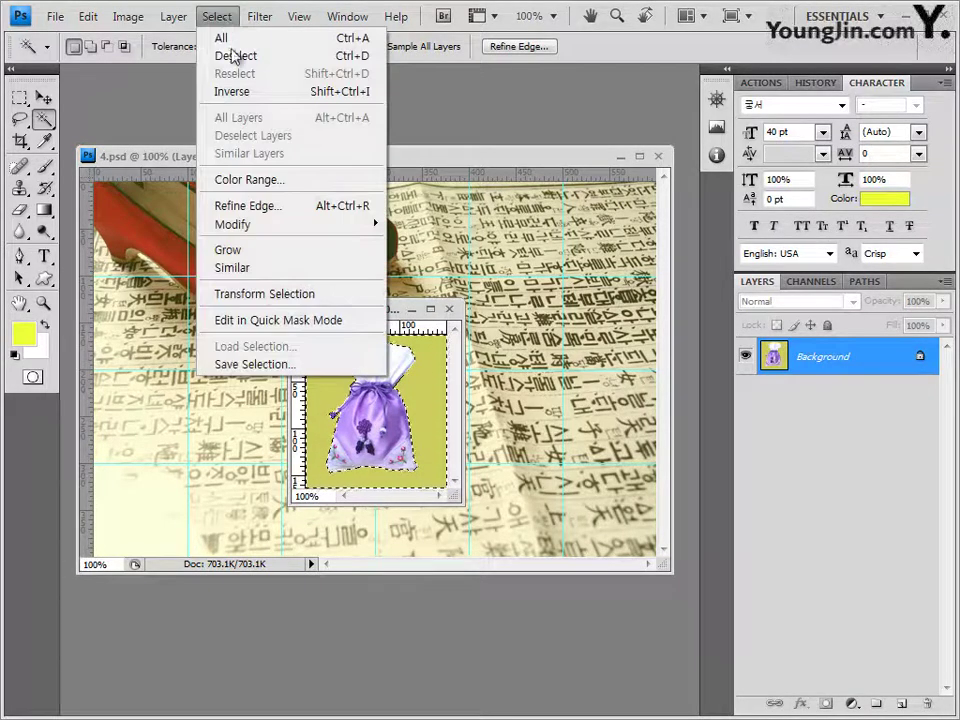
{"action": "left_click", "coordinate": [244, 95]}
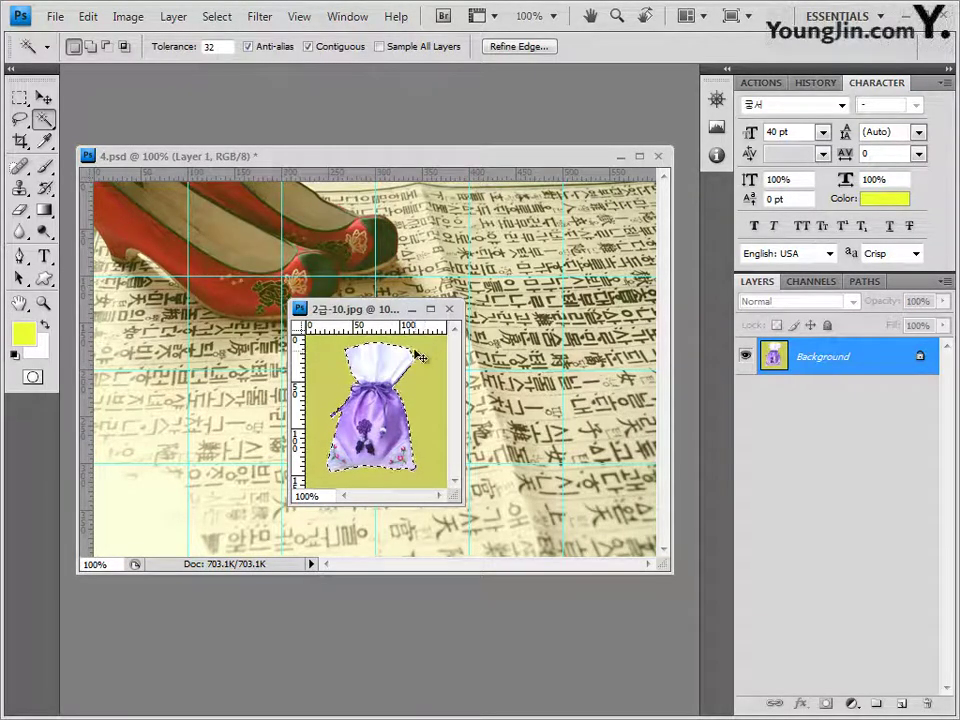
{"action": "left_click", "coordinate": [449, 309]}
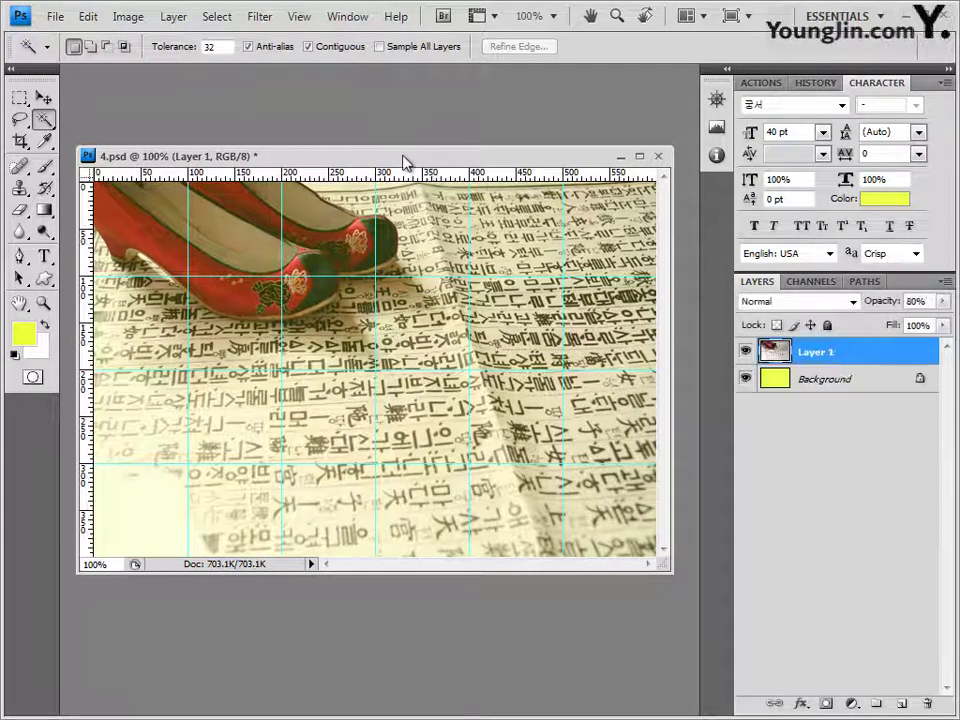
Paste the pouch into 4.psd and move it to the lower-left corner of the canvas
{"action": "key", "text": "ctrl+v"}
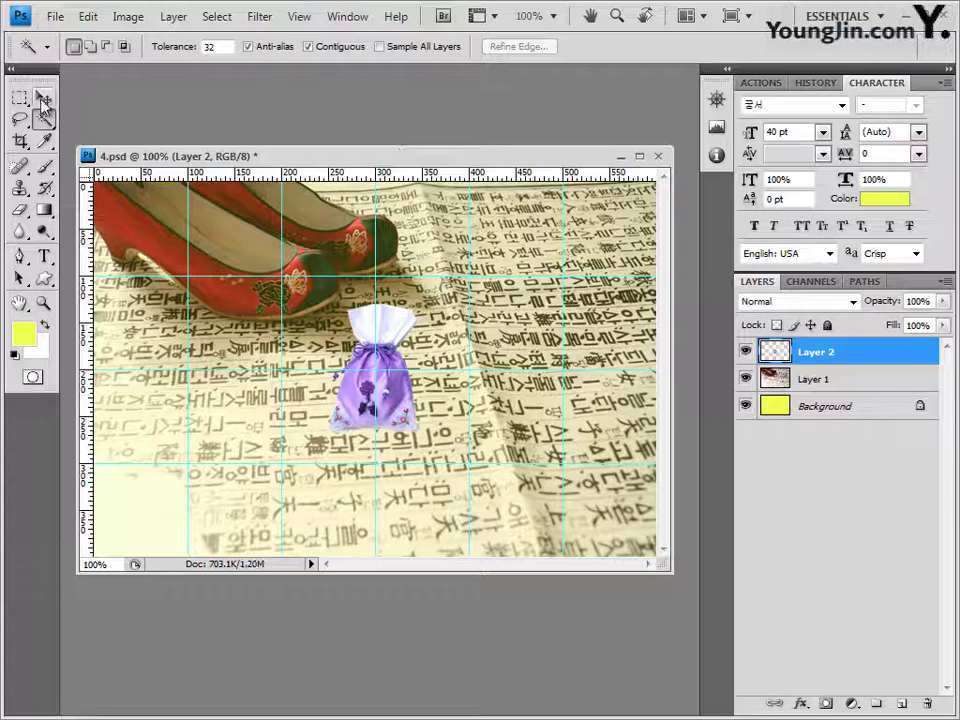
{"action": "left_click", "coordinate": [43, 97]}
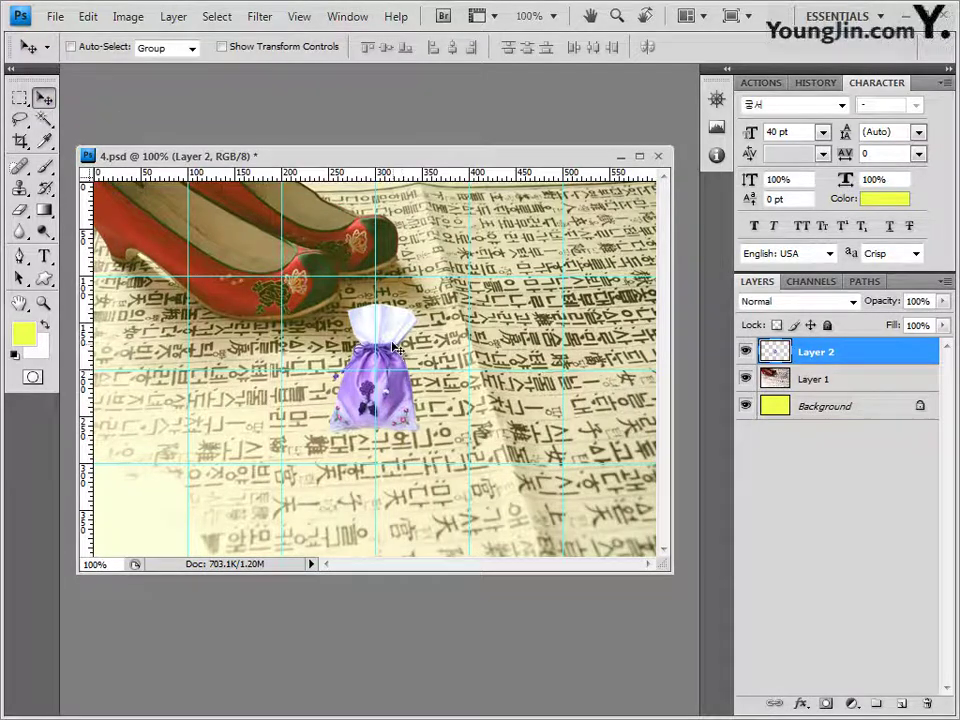
{"action": "left_click_drag", "start_coordinate": [397, 347], "coordinate": [179, 446]}
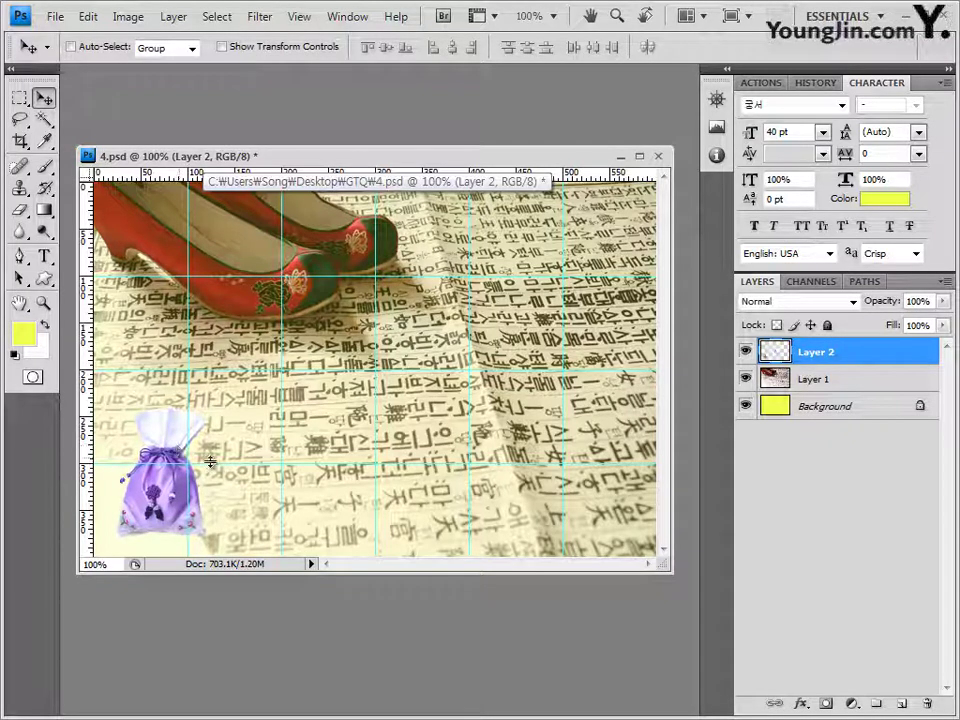
Rotate the pouch to about -18.8° with Free Transform and position it at about X 55.7, Y 317.4 px
{"action": "key", "text": "ctrl+t"}
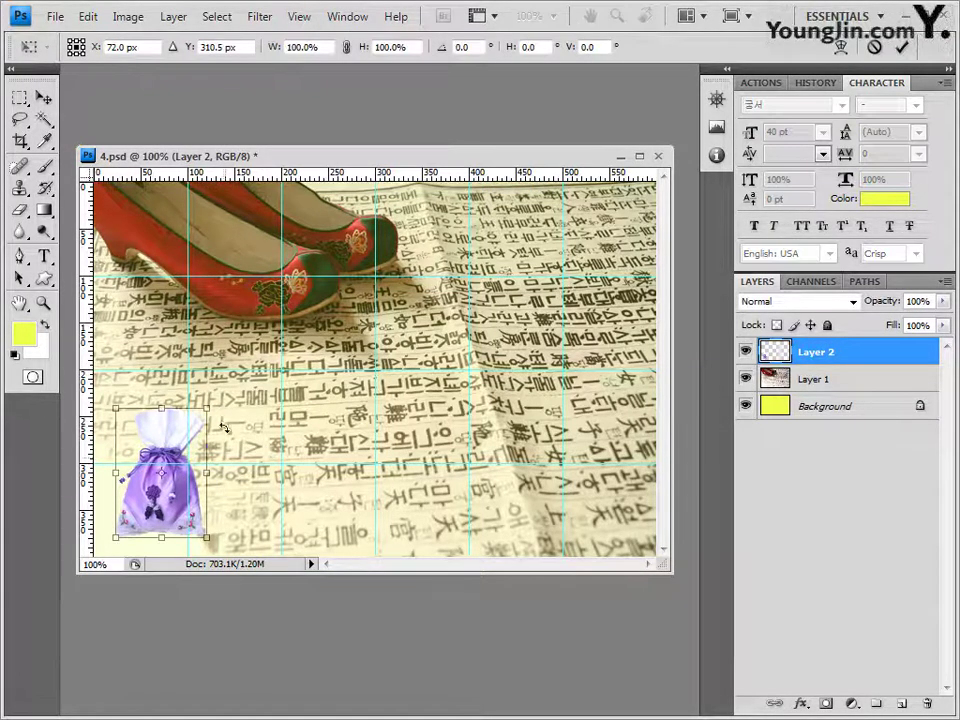
{"action": "left_click_drag", "start_coordinate": [222, 404], "coordinate": [206, 392]}
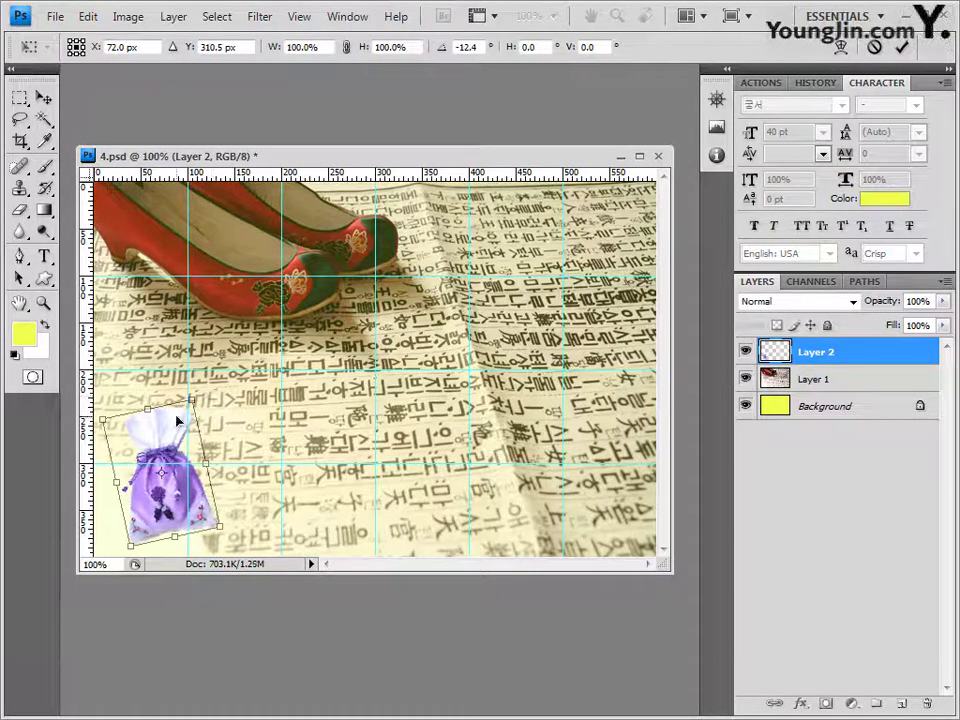
{"action": "left_click_drag", "start_coordinate": [172, 431], "coordinate": [163, 429]}
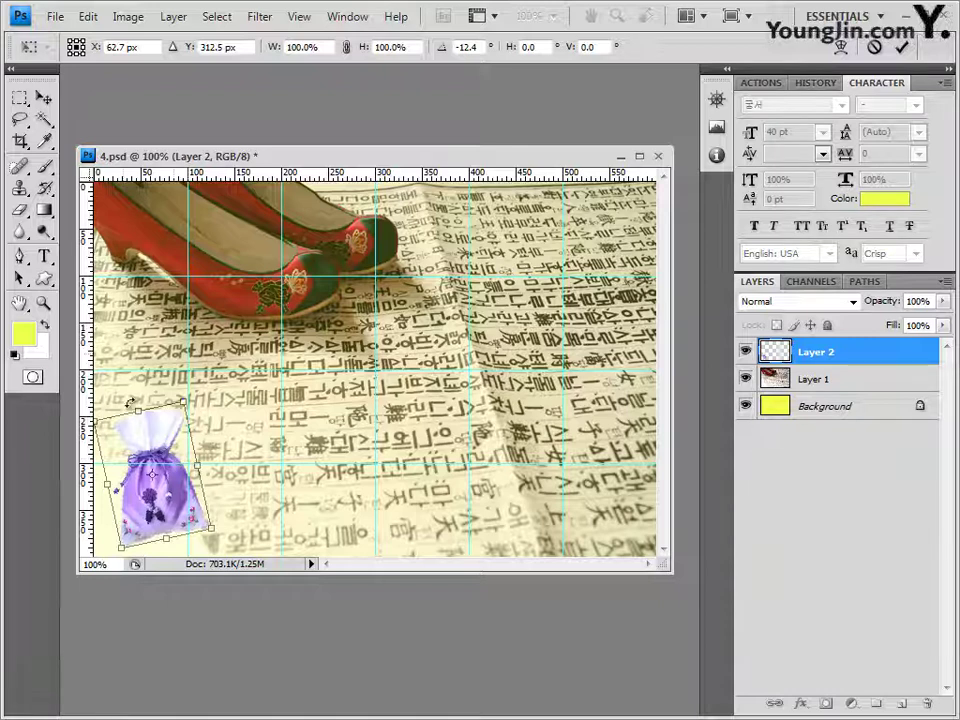
{"action": "left_click_drag", "start_coordinate": [212, 411], "coordinate": [205, 405]}
{"action": "left_click_drag", "start_coordinate": [165, 443], "coordinate": [158, 448]}
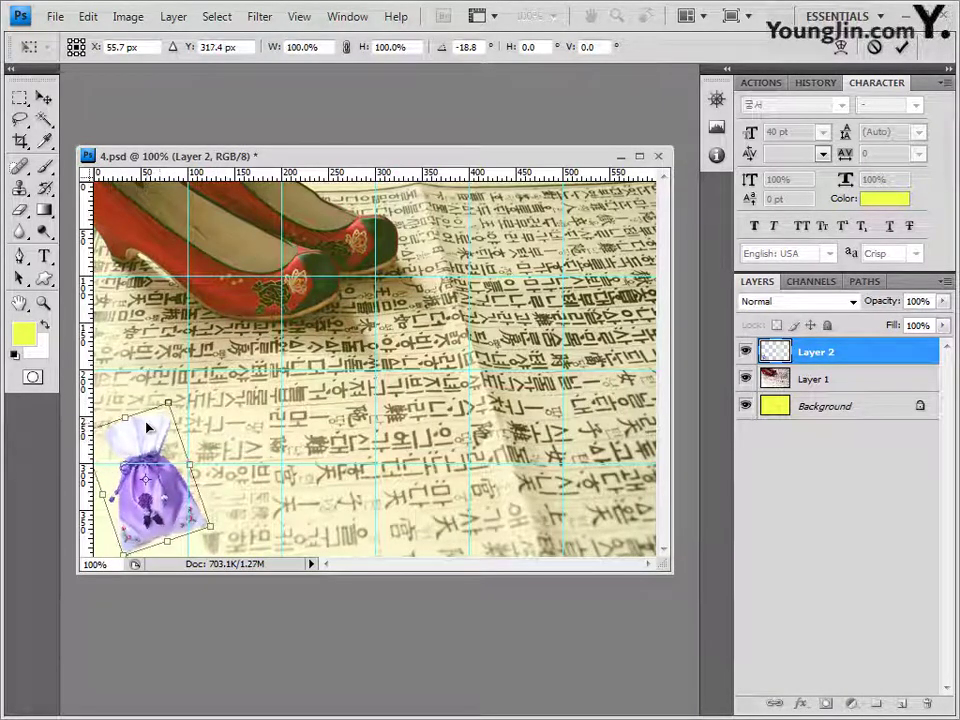
{"action": "key", "text": "Return"}
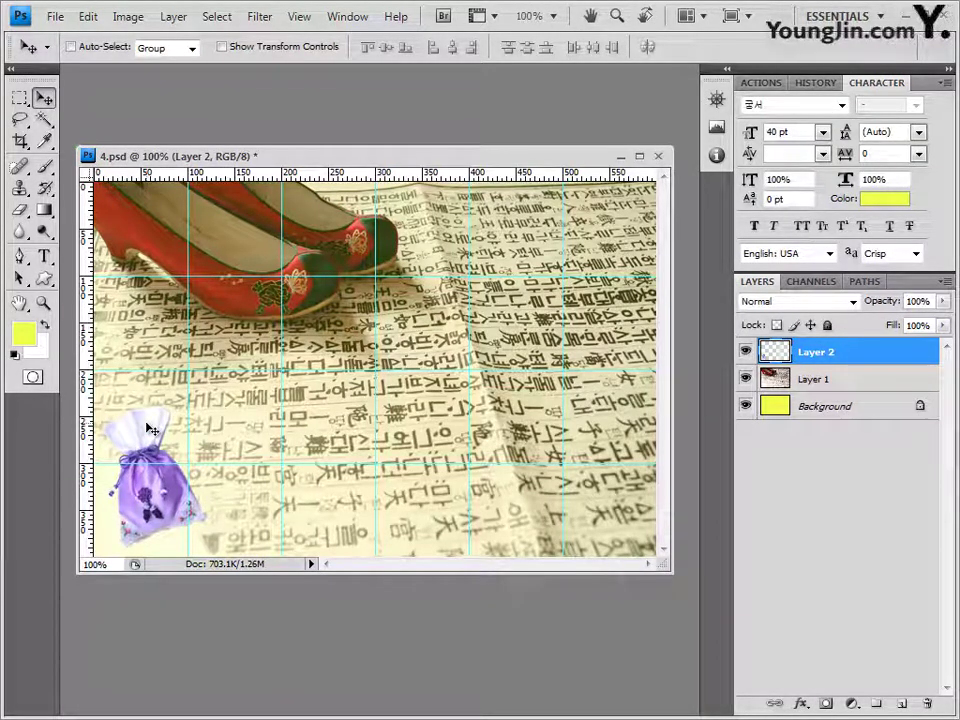
Add a Drop Shadow effect with the default settings to the pouch layer
{"action": "left_click", "coordinate": [800, 703]}
{"action": "left_click", "coordinate": [838, 506]}
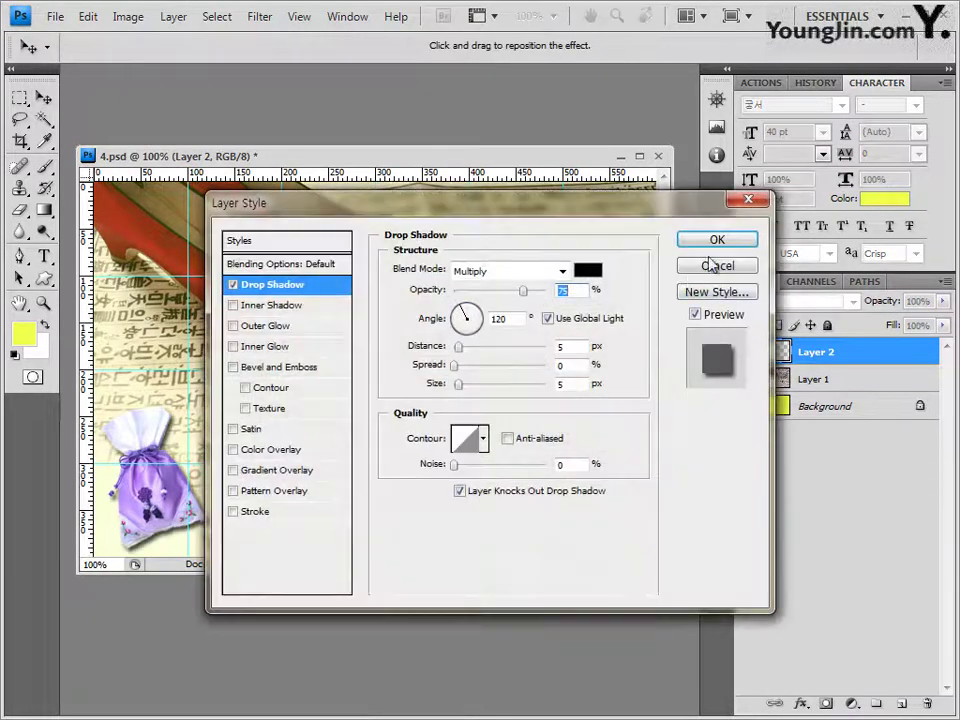
{"action": "left_click", "coordinate": [712, 239]}
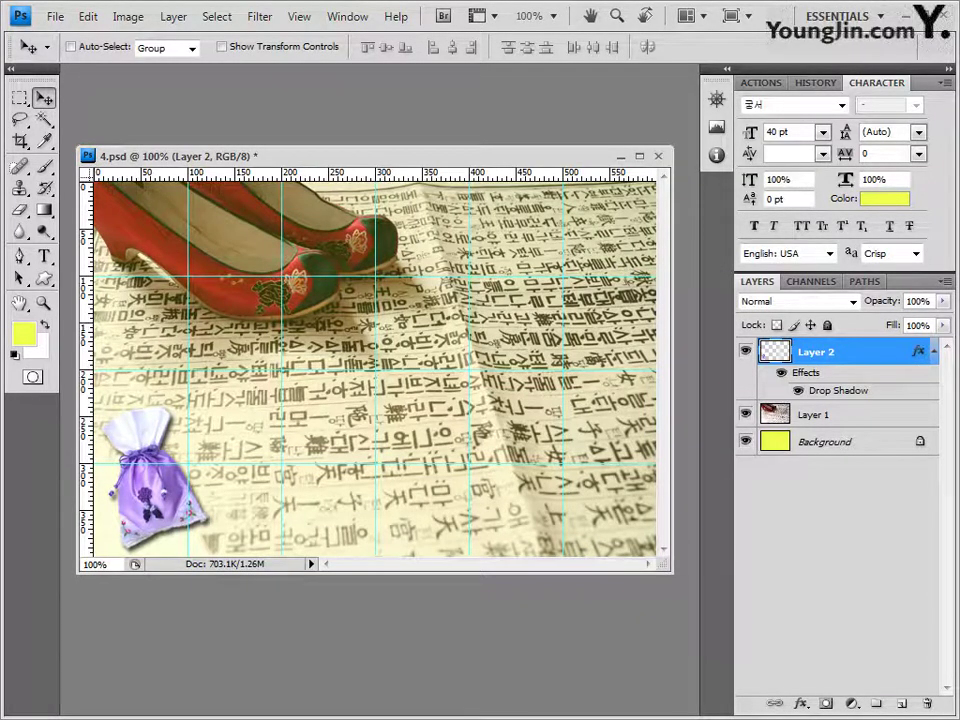
Open 2급-11.jpg from the file explorer and float it in its own window
{"action": "key", "text": "alt+Tab"}
{"action": "left_click_drag", "start_coordinate": [357, 540], "coordinate": [376, 185]}
{"action": "left_click_drag", "start_coordinate": [200, 73], "coordinate": [429, 232]}
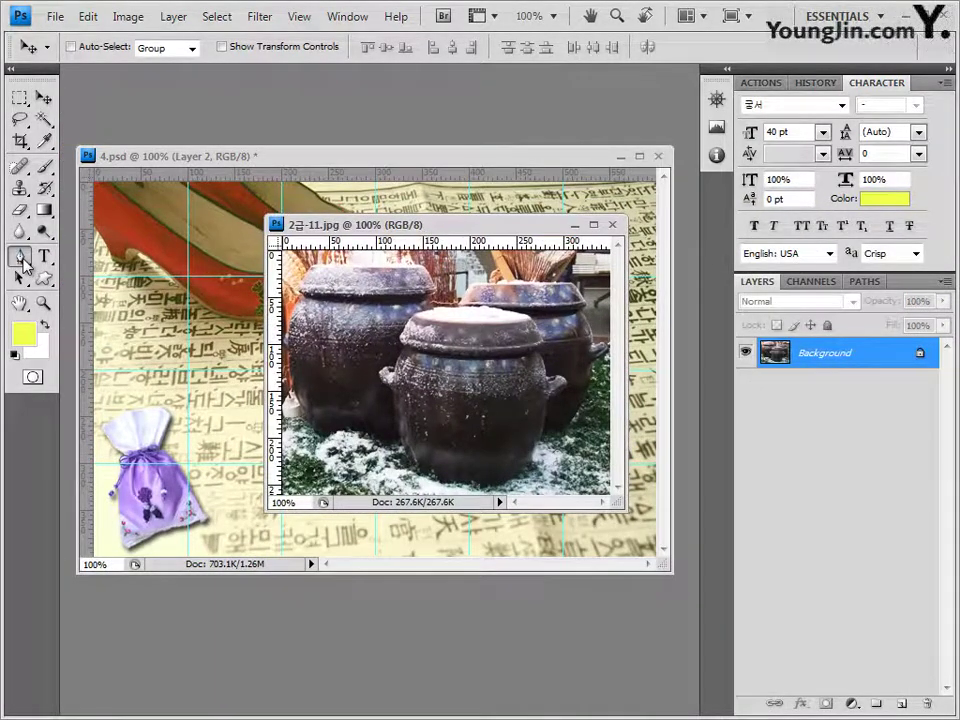
Trace the outline of the three jars with the Pen tool in Paths mode and load the path as a selection
{"action": "left_click", "coordinate": [22, 260]}
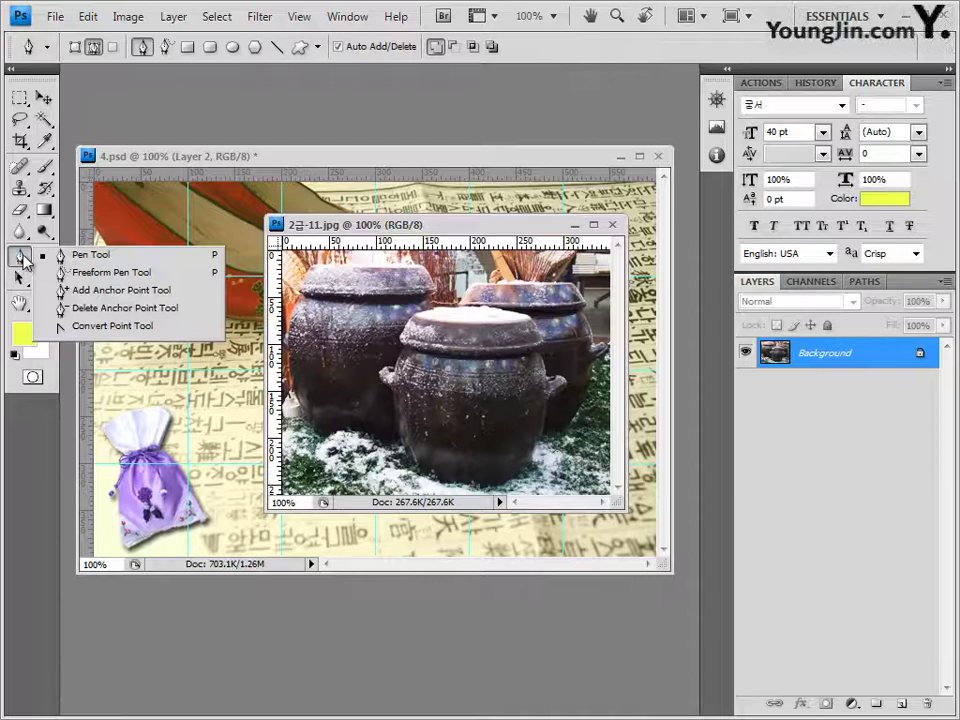
{"action": "left_click", "coordinate": [94, 48]}
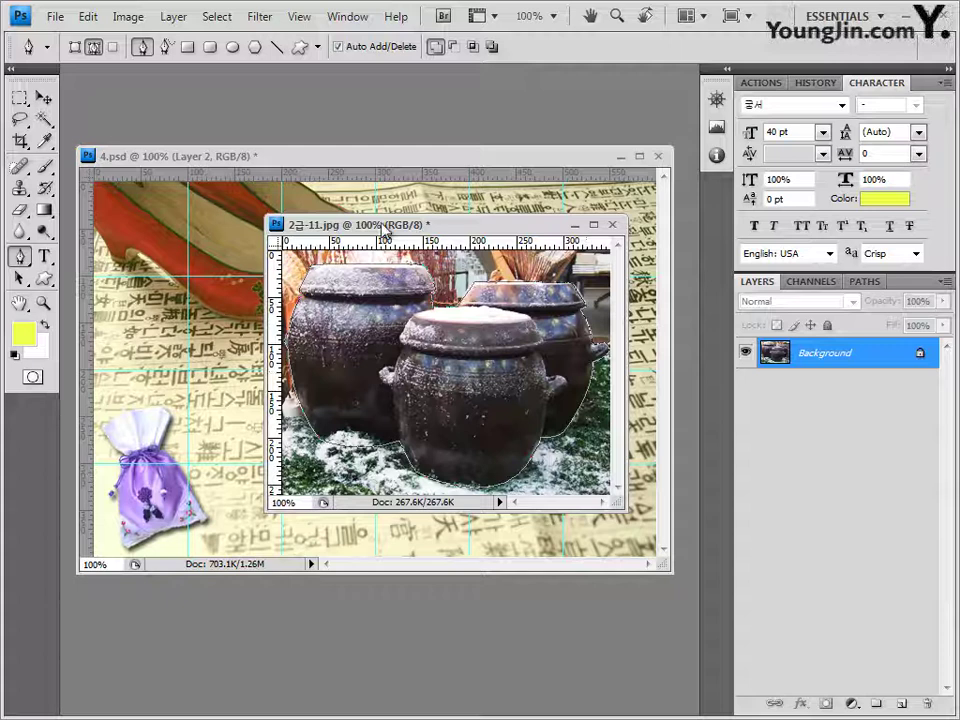
{"action": "left_click", "coordinate": [866, 283]}
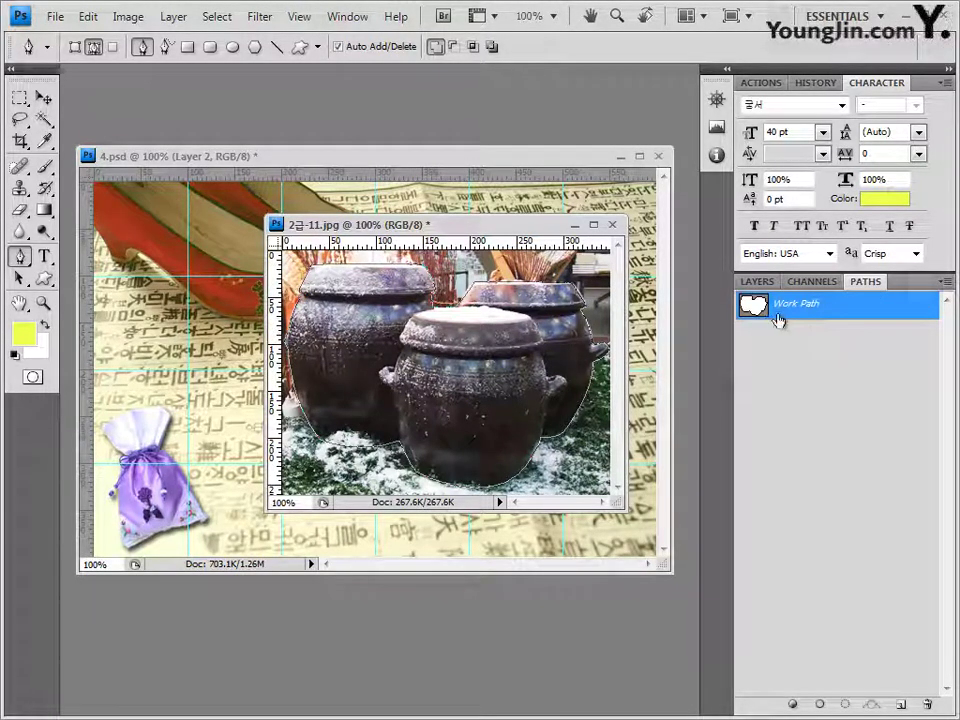
{"action": "left_click", "coordinate": [845, 706]}
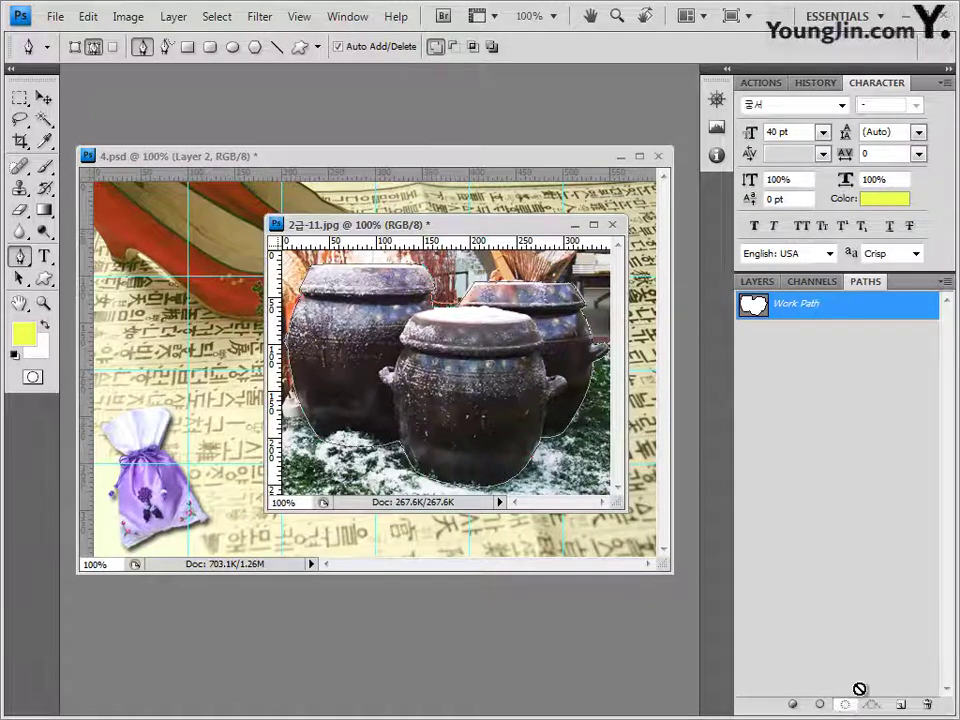
{"action": "left_click", "coordinate": [829, 403]}
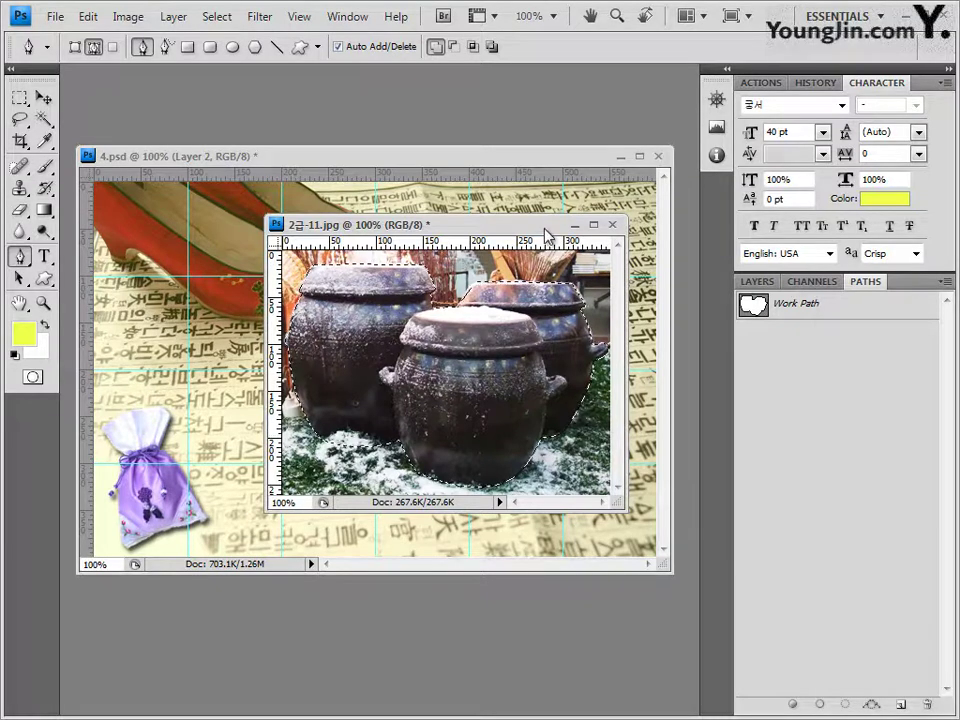
Copy the selected jars into 4.psd as a new layer and close 2급-11.jpg without saving
{"action": "left_click_drag", "start_coordinate": [547, 235], "coordinate": [614, 417]}
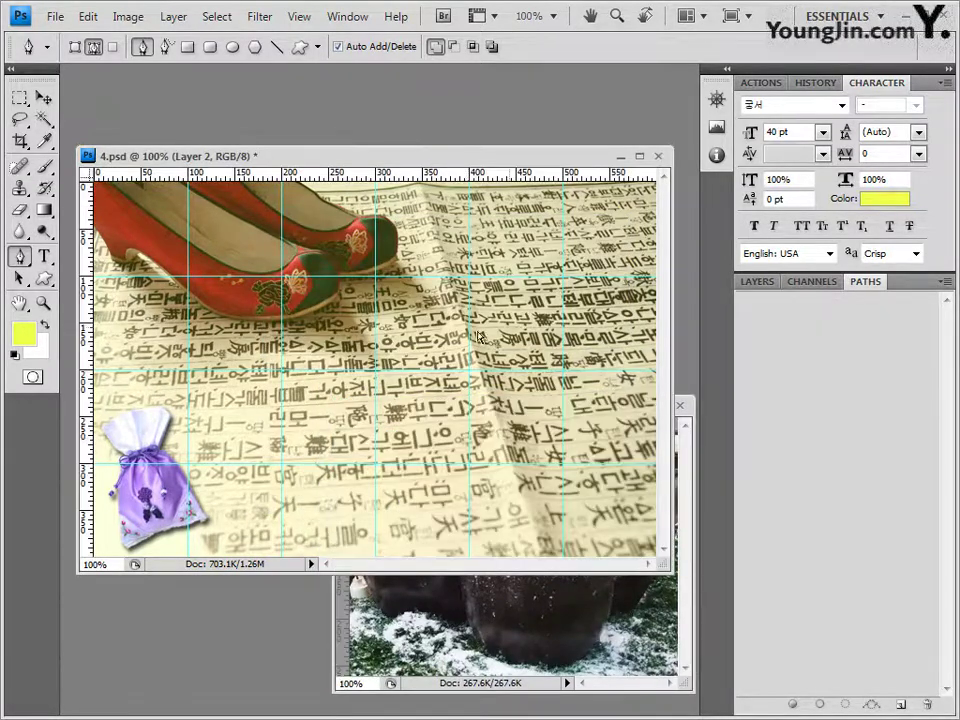
{"action": "key", "text": "ctrl+v"}
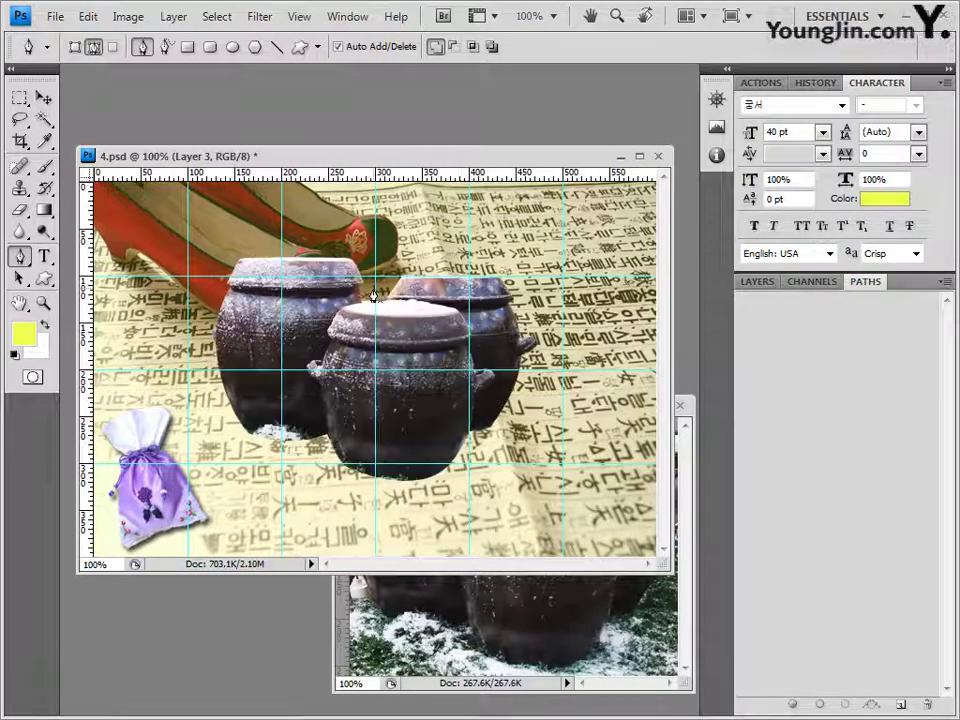
{"action": "left_click", "coordinate": [686, 462]}
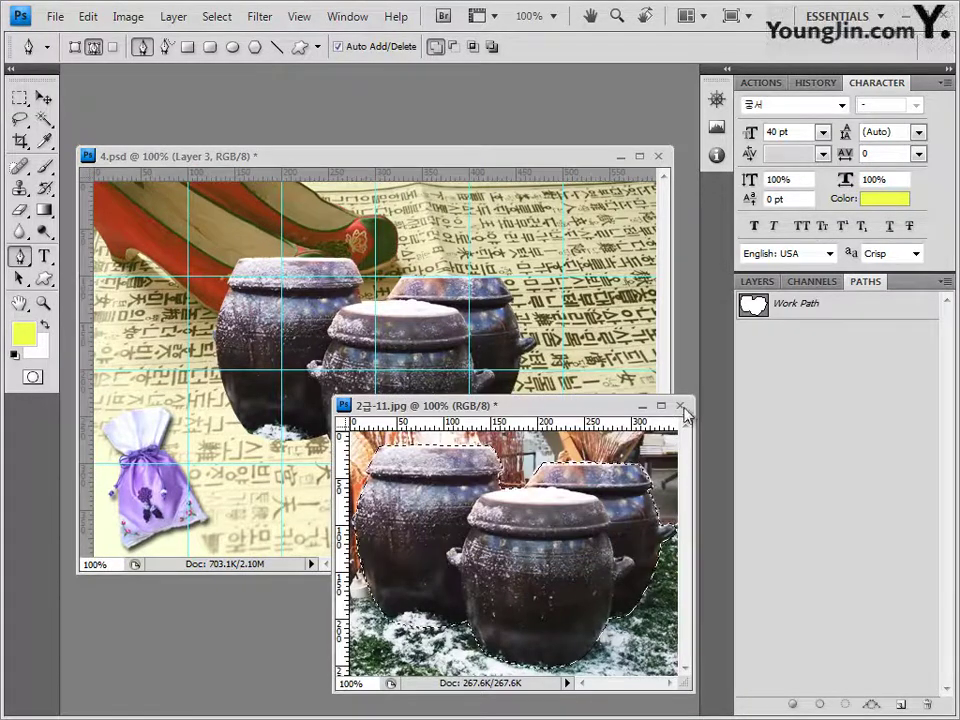
{"action": "left_click", "coordinate": [680, 405]}
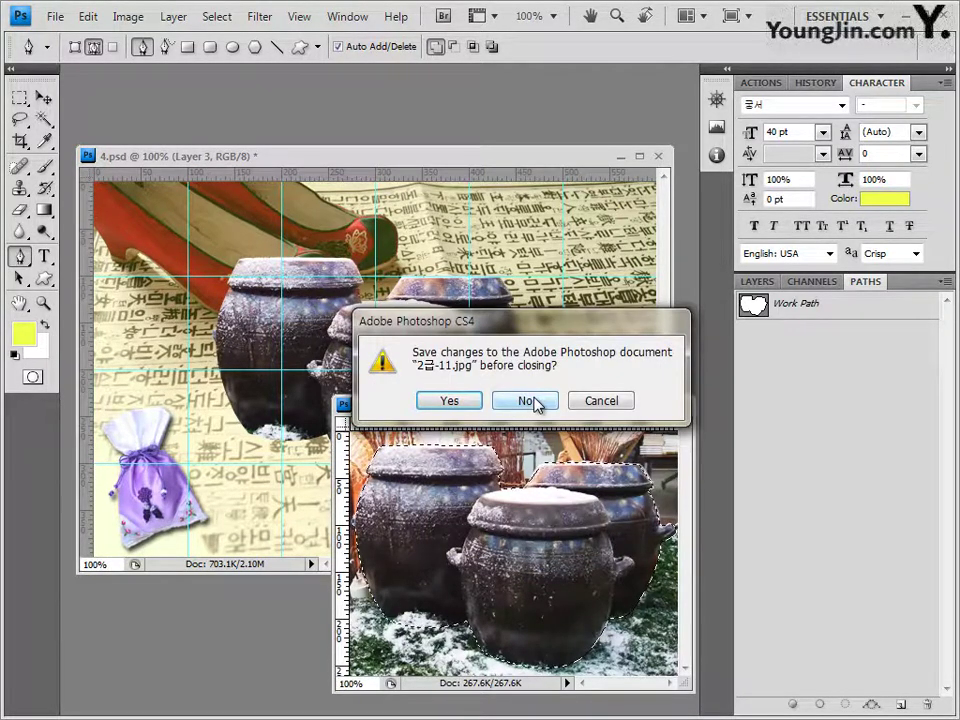
{"action": "left_click", "coordinate": [533, 401]}
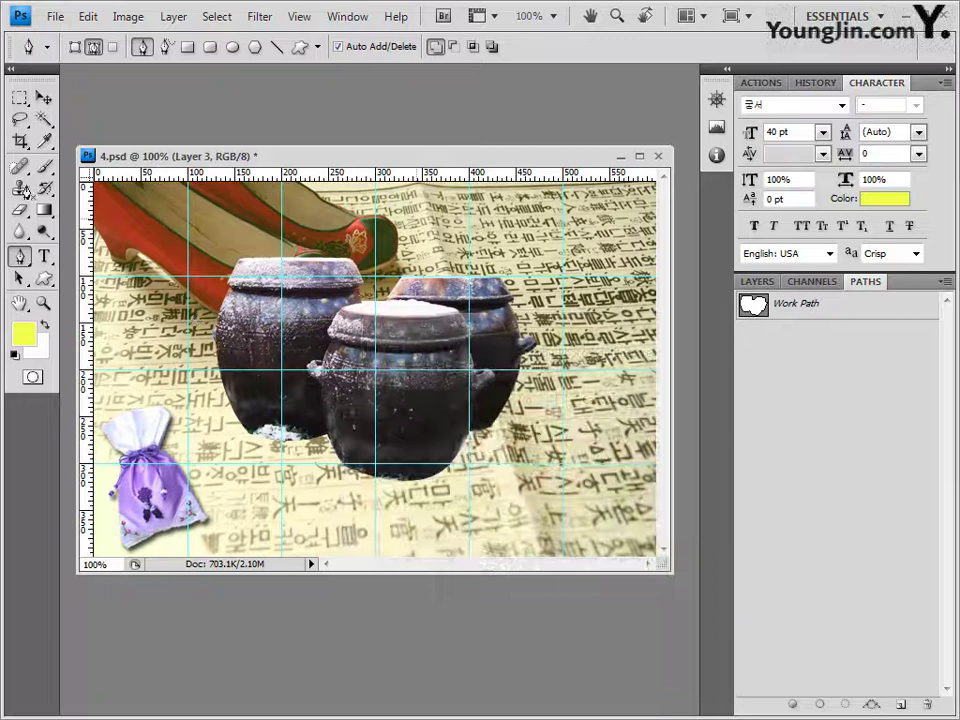
Move the jars to the canvas's lower-right corner and free-transform them to about 88% width with a slightly reduced height
{"action": "left_click", "coordinate": [44, 99]}
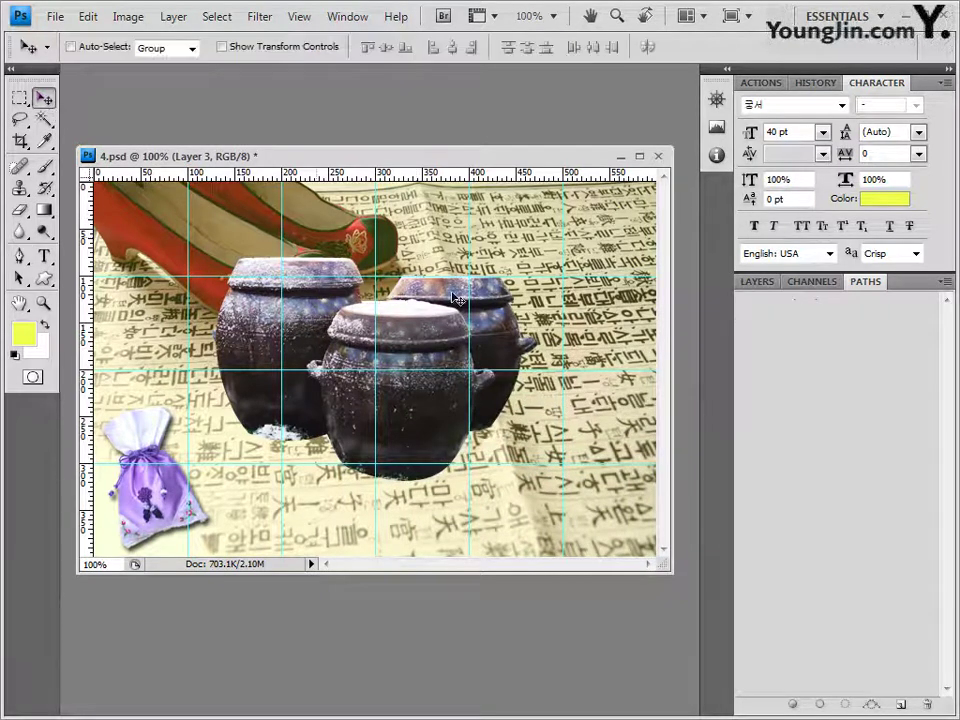
{"action": "left_click_drag", "start_coordinate": [427, 358], "coordinate": [541, 444]}
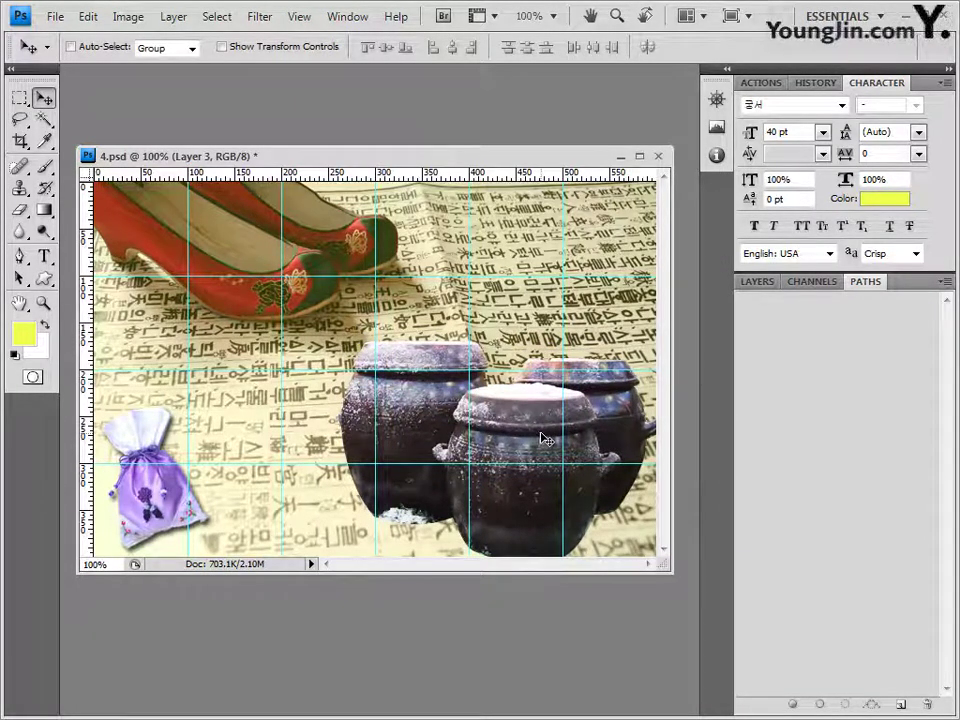
{"action": "key", "text": "ctrl+t"}
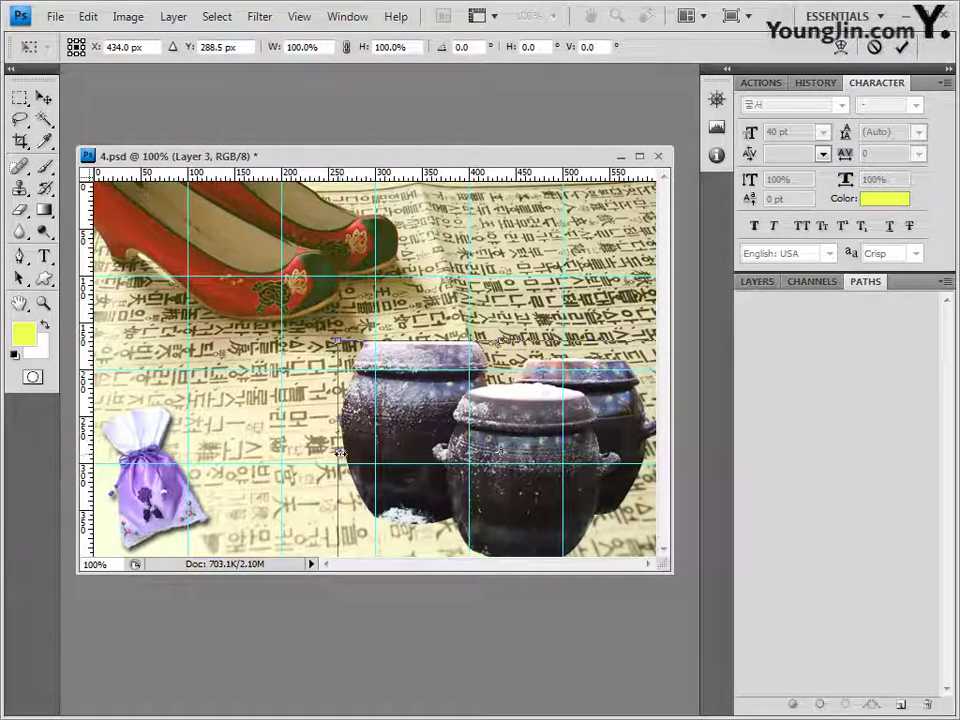
{"action": "left_click_drag", "start_coordinate": [341, 453], "coordinate": [379, 467]}
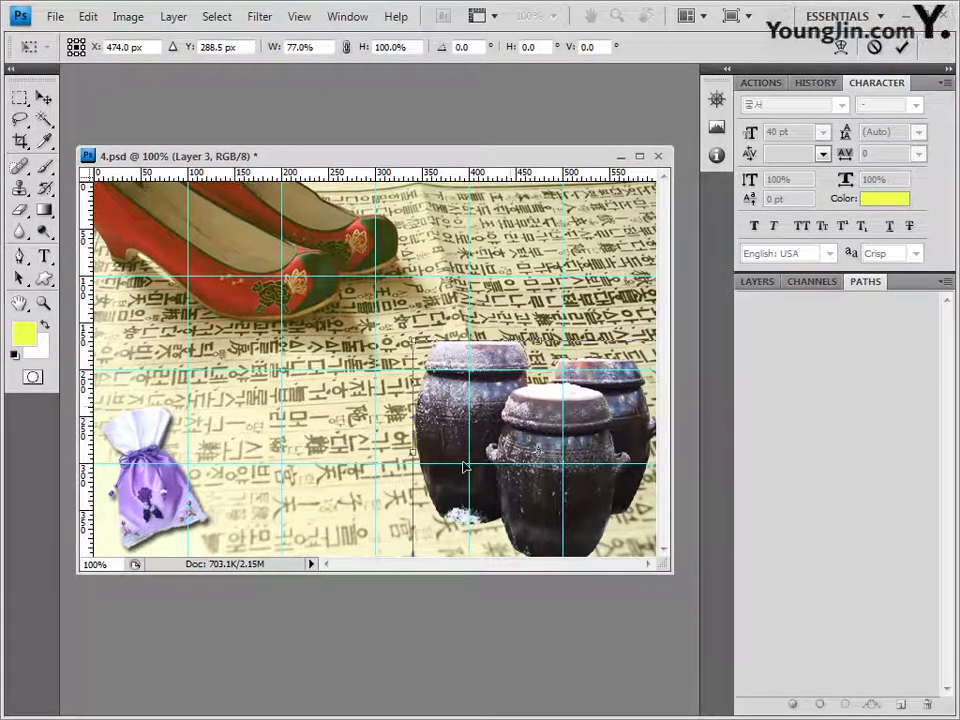
{"action": "left_click_drag", "start_coordinate": [413, 453], "coordinate": [384, 453]}
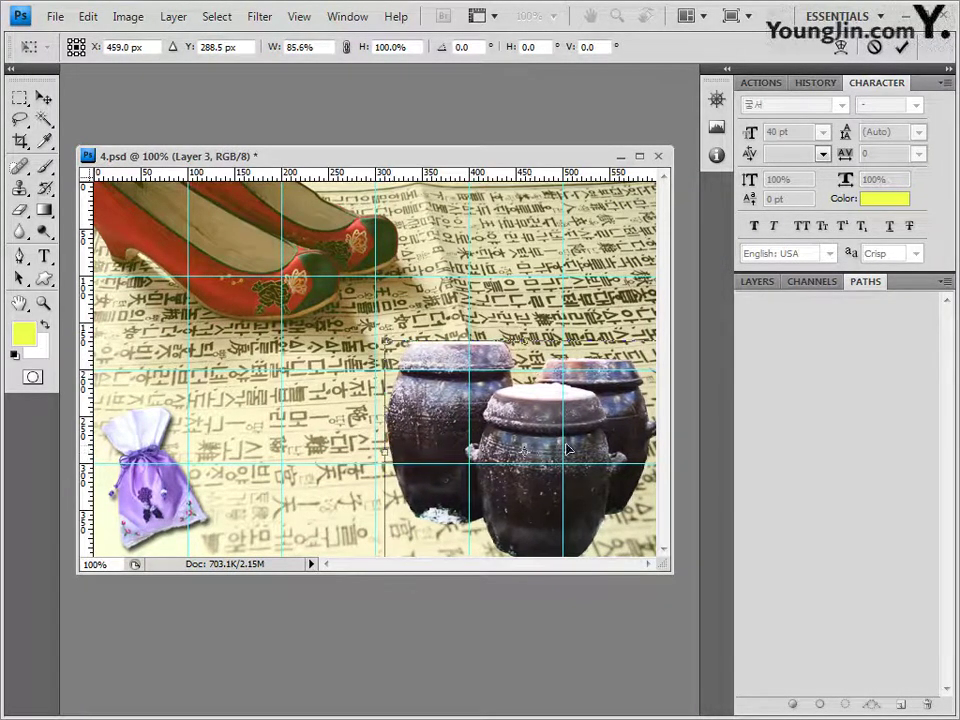
{"action": "mouse_move", "coordinate": [562, 435]}
{"action": "left_mouse_down"}
{"action": "mouse_move", "coordinate": [552, 466]}
{"action": "mouse_move", "coordinate": [558, 454]}
{"action": "left_mouse_up"}
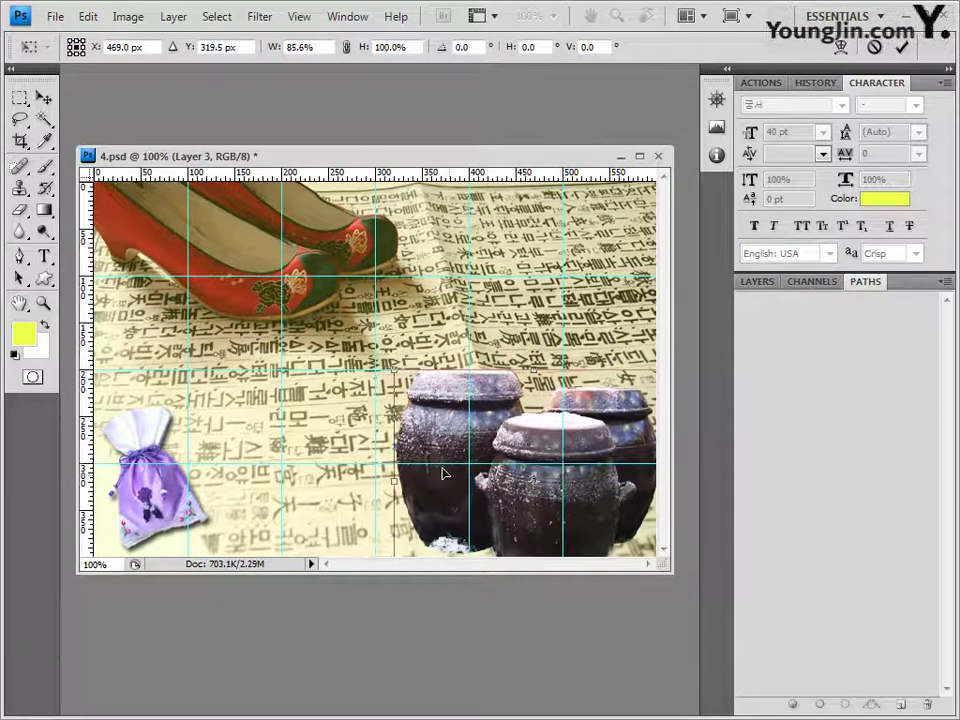
{"action": "left_click_drag", "start_coordinate": [395, 478], "coordinate": [386, 478]}
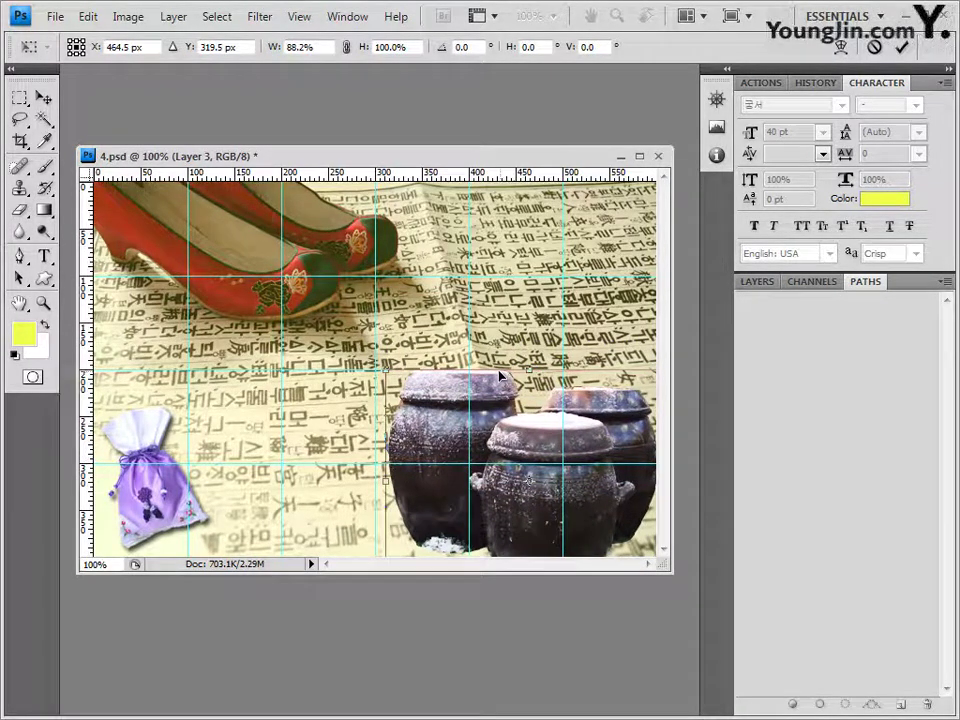
{"action": "mouse_move", "coordinate": [529, 375]}
{"action": "left_mouse_down"}
{"action": "mouse_move", "coordinate": [529, 396]}
{"action": "mouse_move", "coordinate": [529, 378]}
{"action": "left_mouse_up"}
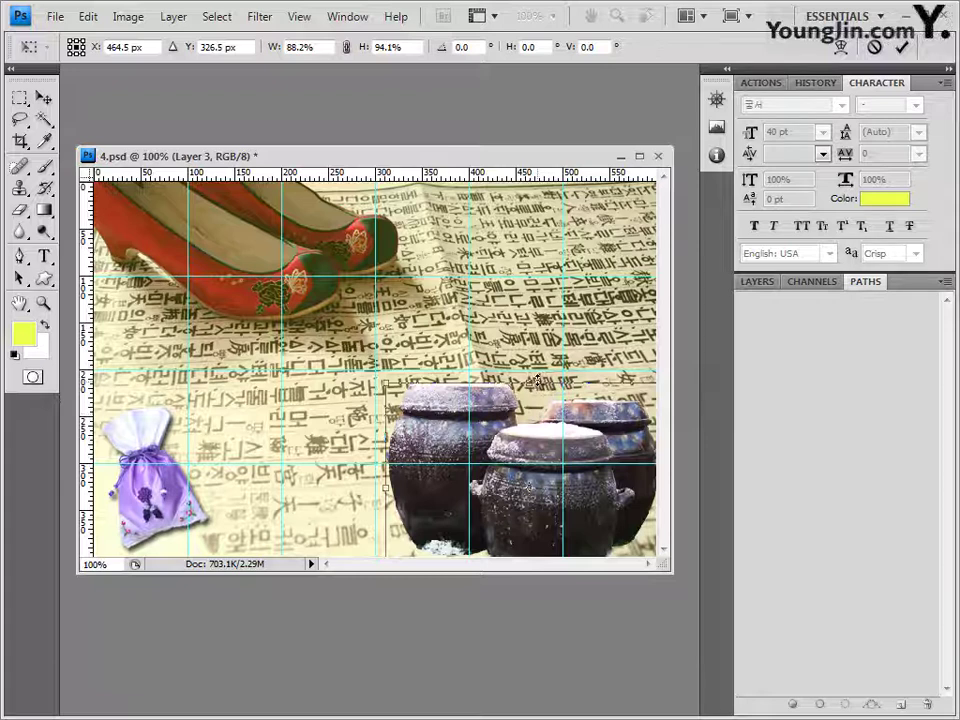
{"action": "left_click_drag", "start_coordinate": [536, 383], "coordinate": [537, 376]}
{"action": "key", "text": "Return"}
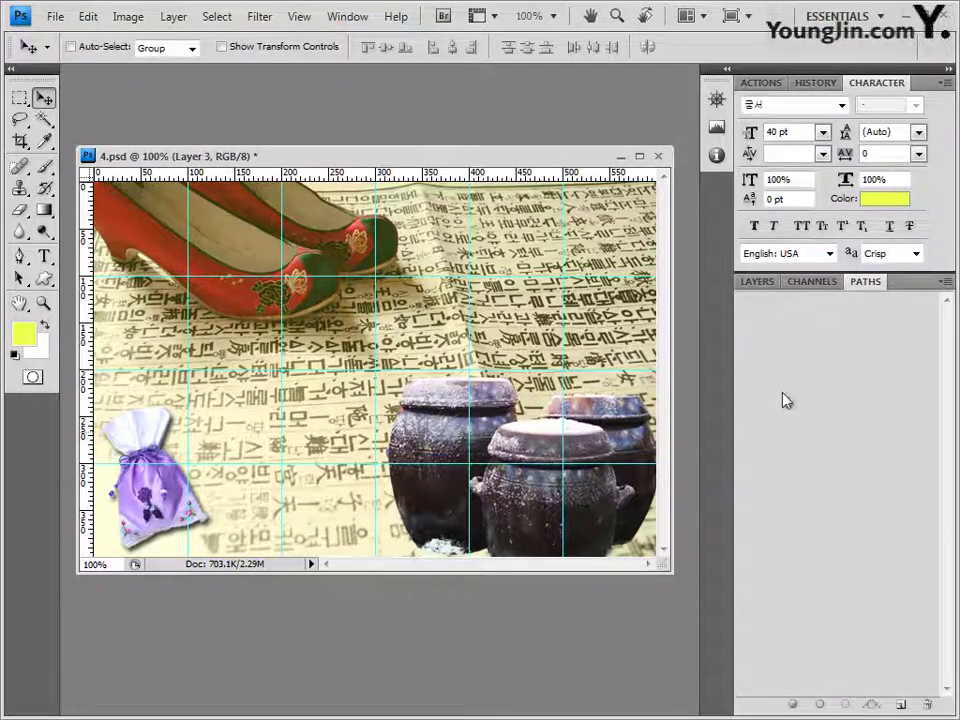
Add Drop Shadow and Outer Glow effects with the default settings to the jars layer
{"action": "left_click", "coordinate": [758, 282]}
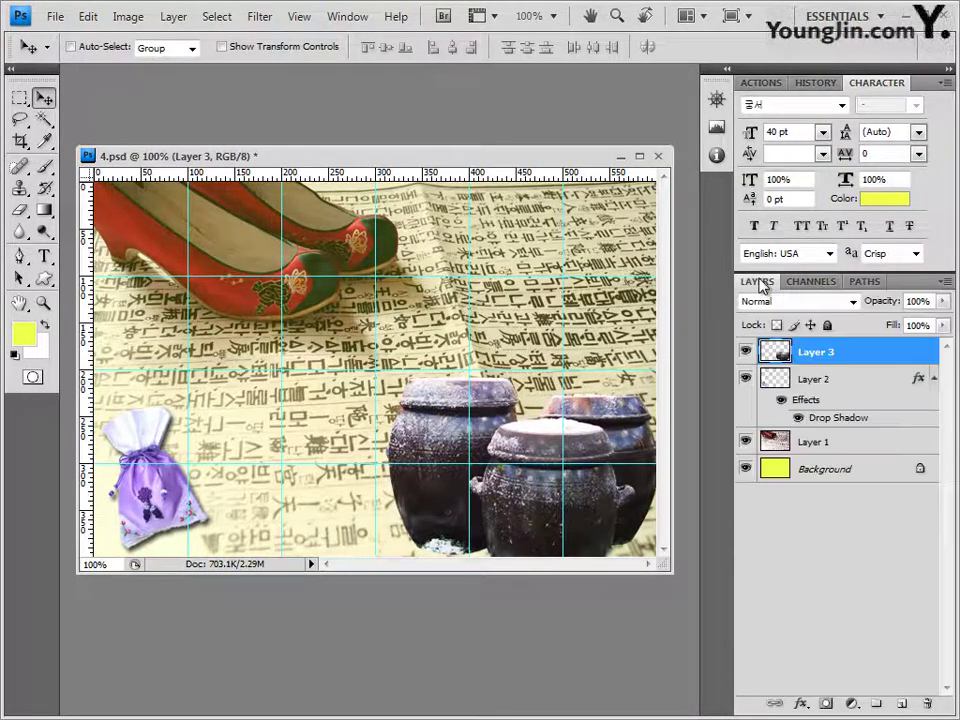
{"action": "left_click", "coordinate": [798, 703]}
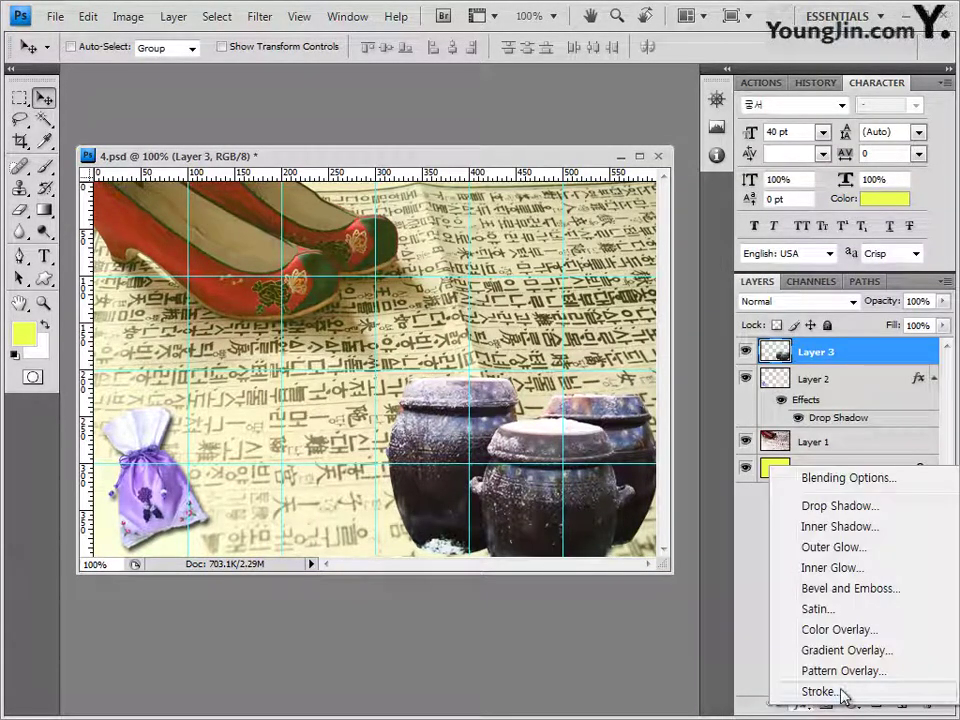
{"action": "left_click", "coordinate": [849, 506]}
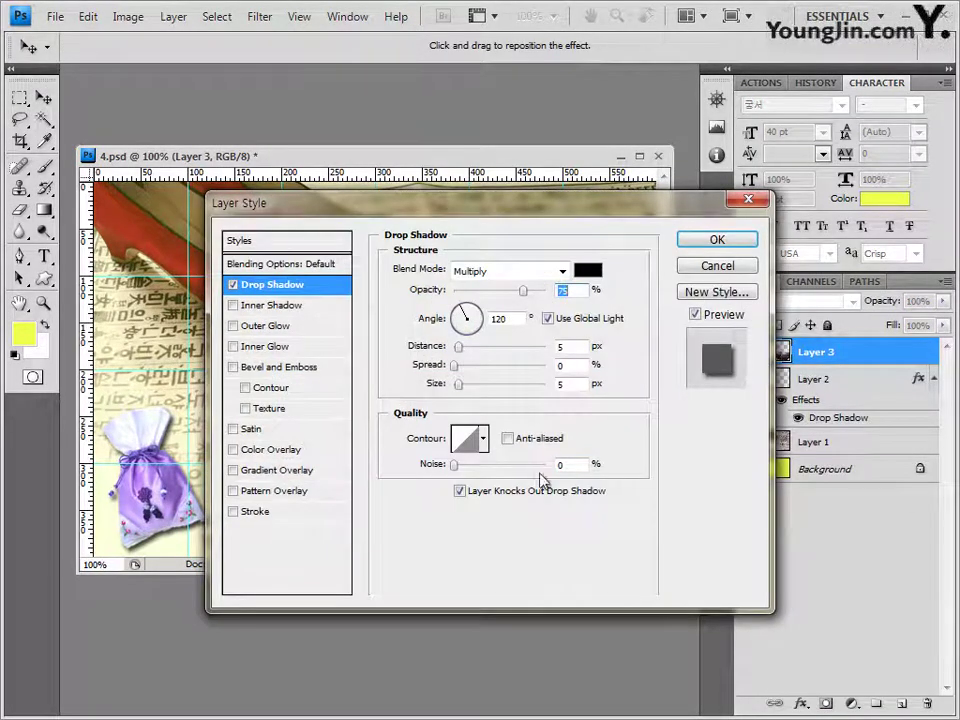
{"action": "left_click", "coordinate": [285, 327]}
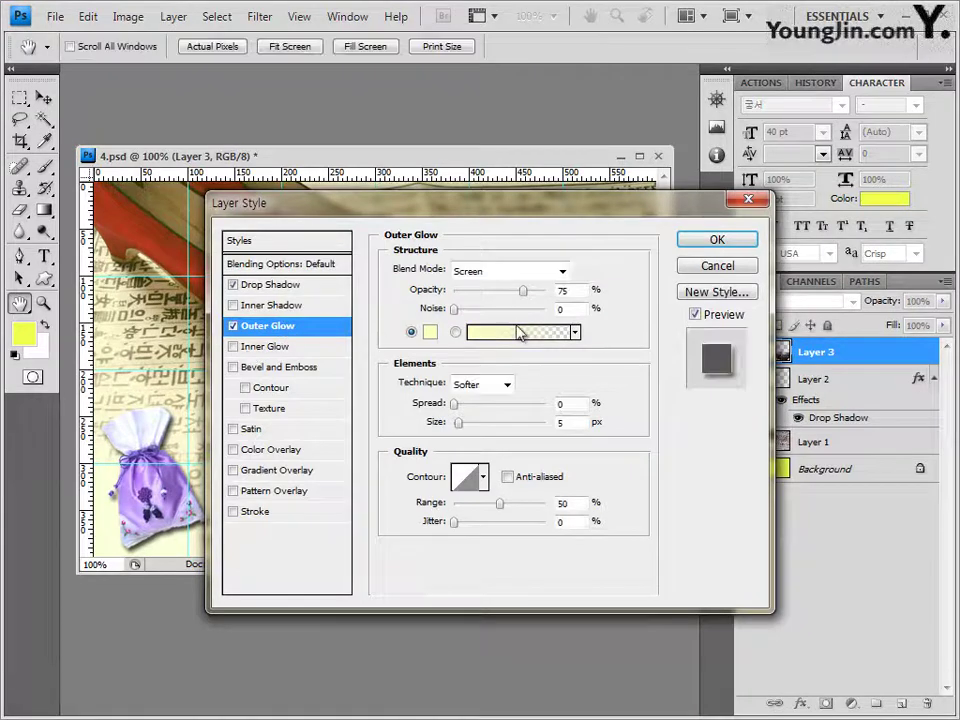
{"action": "left_click", "coordinate": [720, 244]}
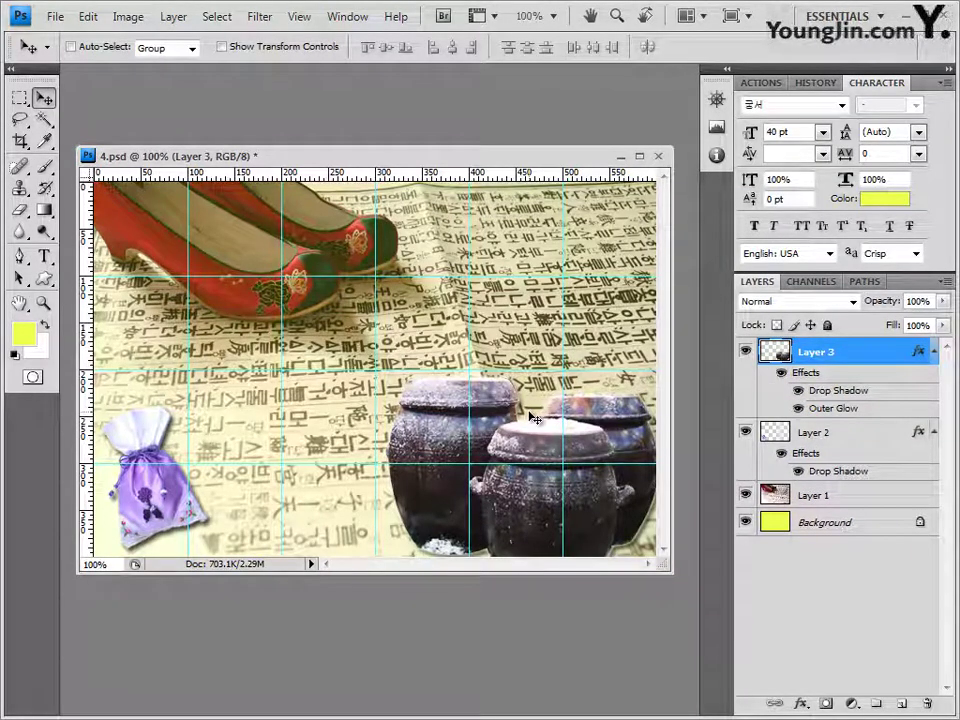
Open 2급-12.JPG from the file explorer and float it in its own window
{"action": "key", "text": "alt+Tab"}
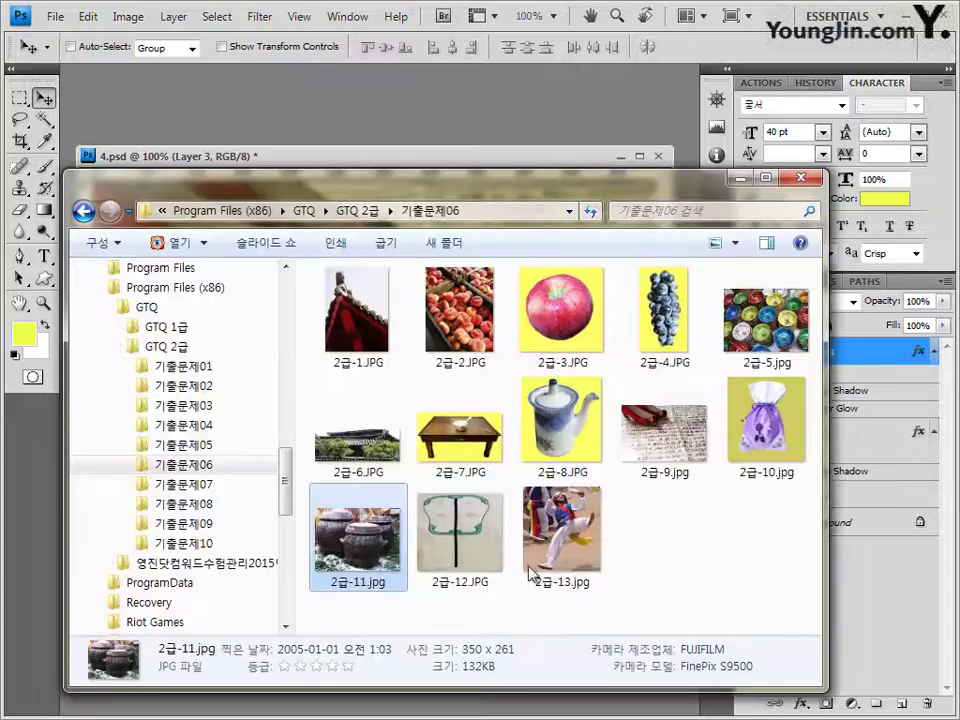
{"action": "left_click_drag", "start_coordinate": [460, 540], "coordinate": [255, 135]}
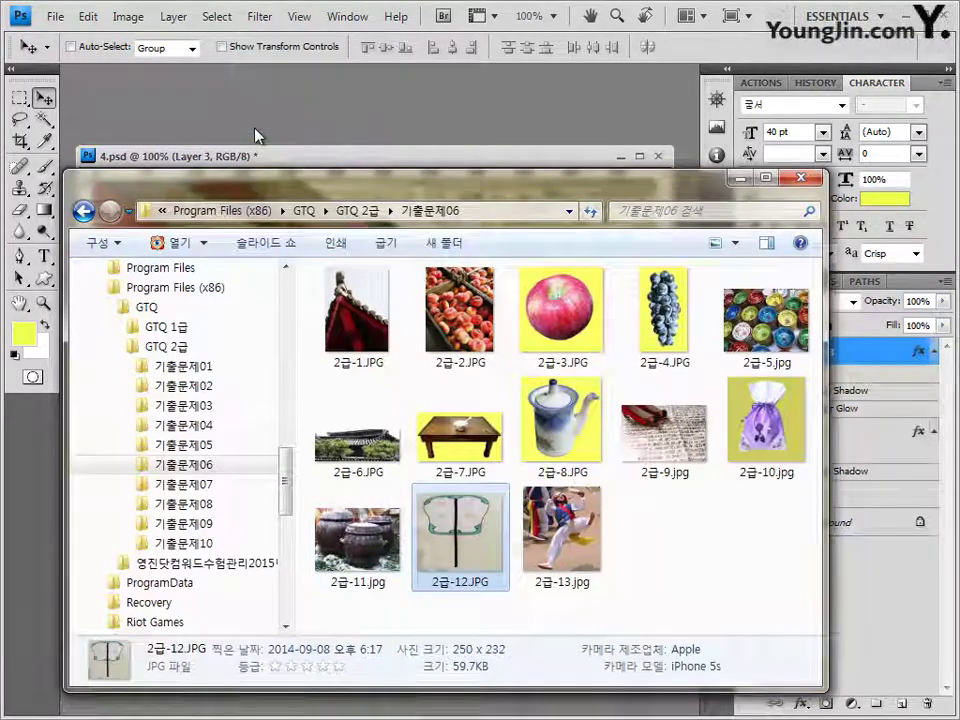
{"action": "left_click_drag", "start_coordinate": [125, 70], "coordinate": [345, 225]}
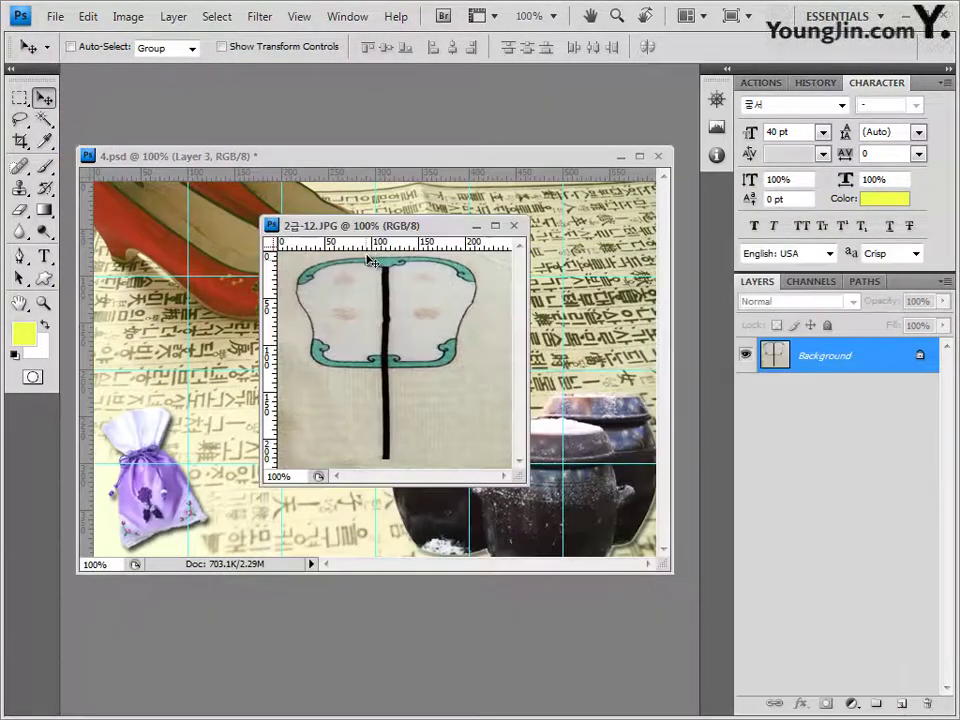
Select the beige background of 2급-12.JPG with the Magic Wand at tolerance 32, including the leftover corners, and invert the selection to the fan
{"action": "left_click", "coordinate": [44, 119]}
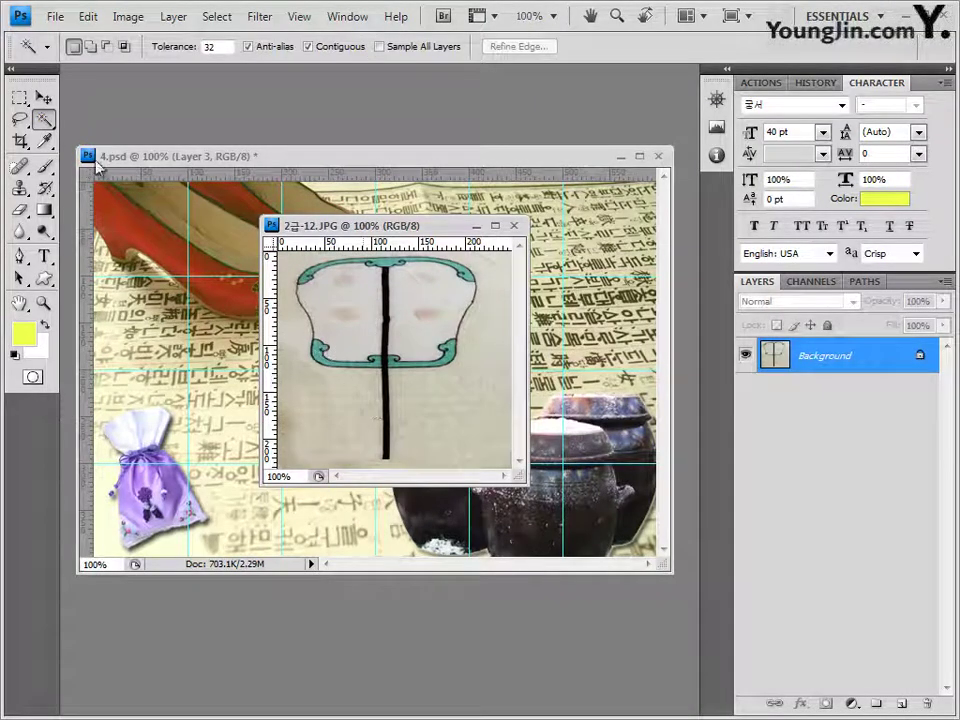
{"action": "left_click_drag", "start_coordinate": [44, 119], "coordinate": [110, 135]}
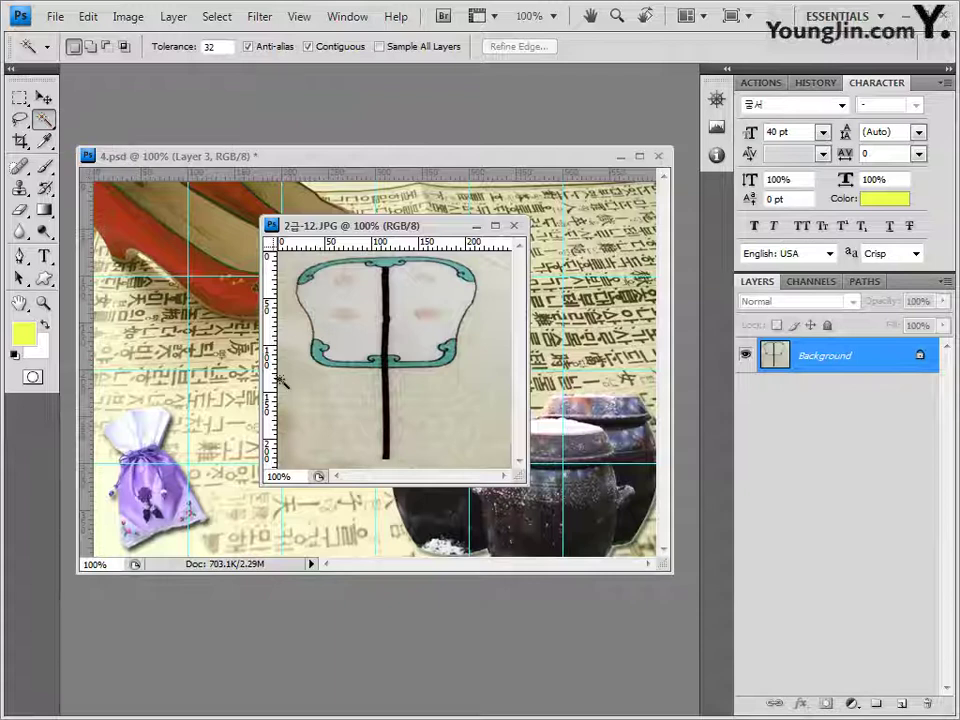
{"action": "left_click", "coordinate": [328, 394]}
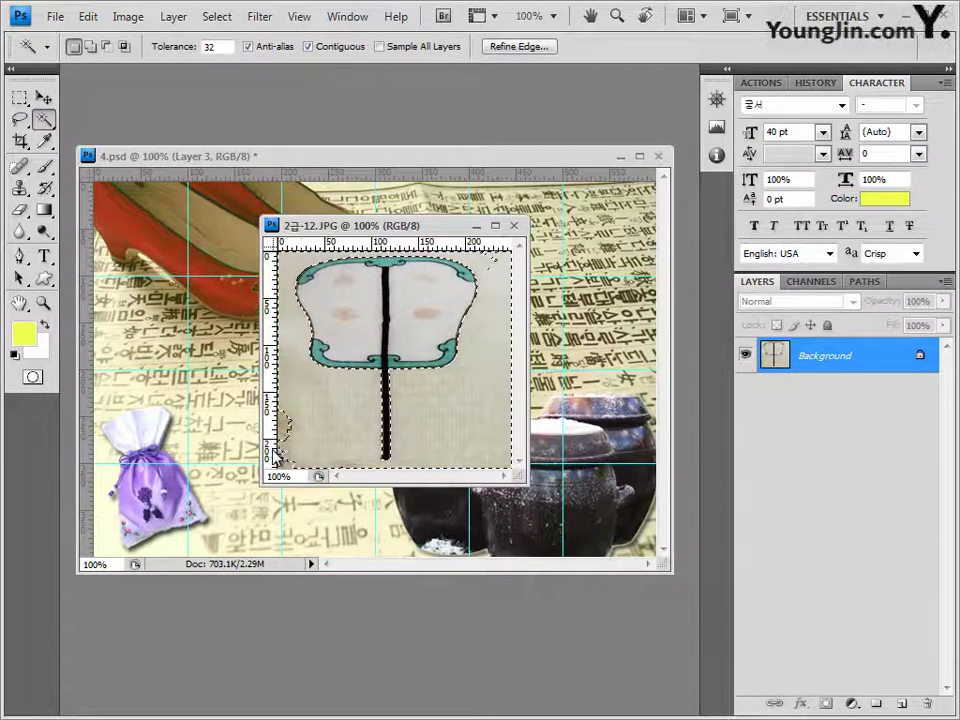
{"action": "key", "text": "shift"}
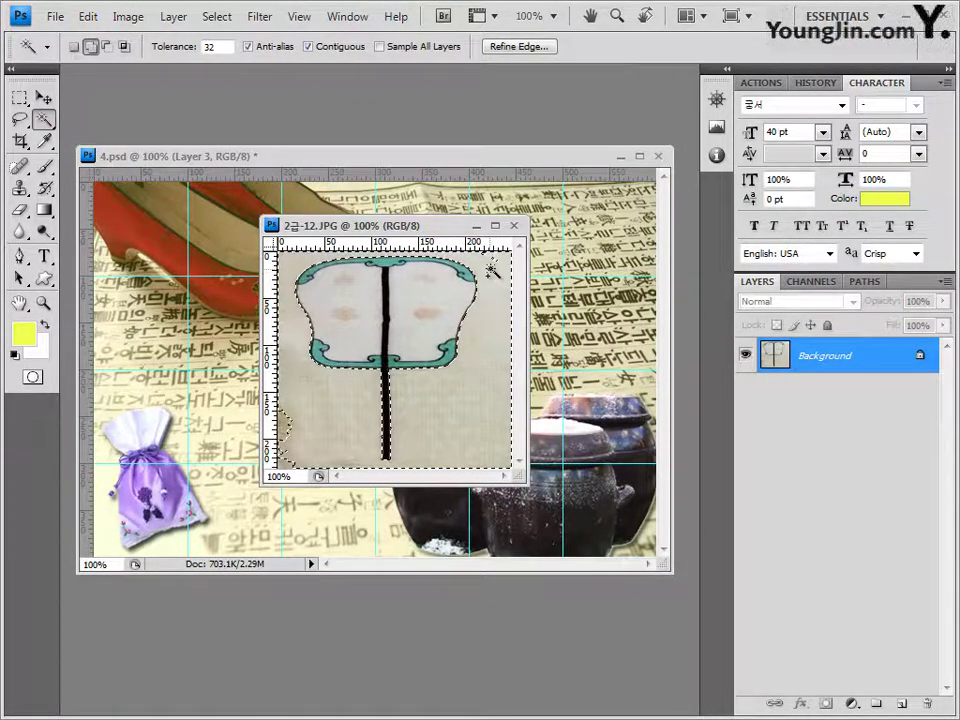
{"action": "left_click", "coordinate": [288, 462], "text": "shift"}
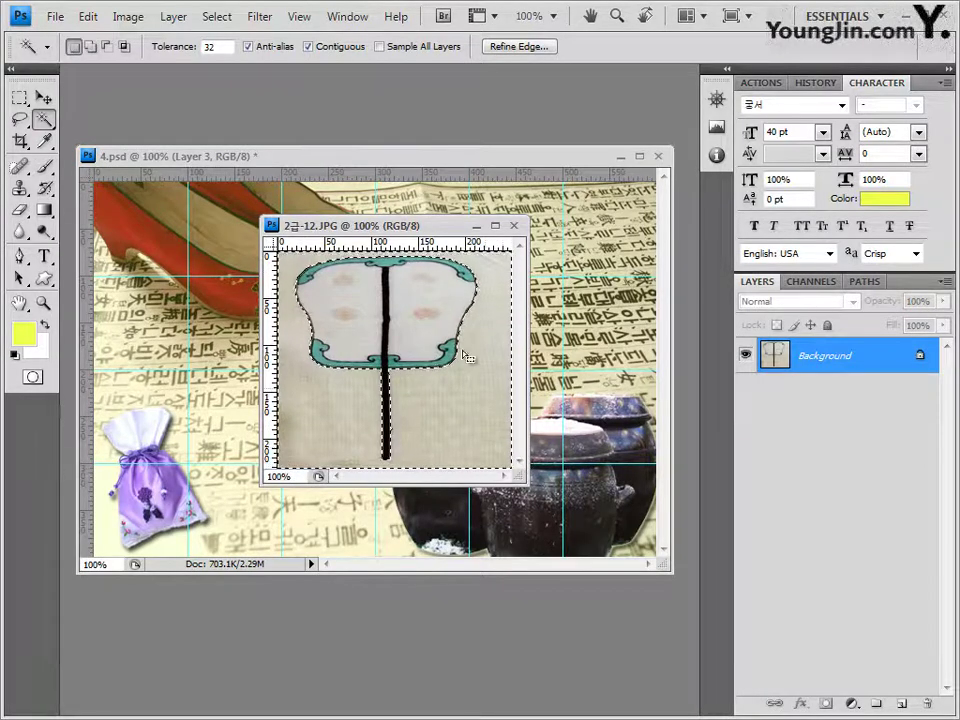
{"action": "left_click", "coordinate": [228, 20]}
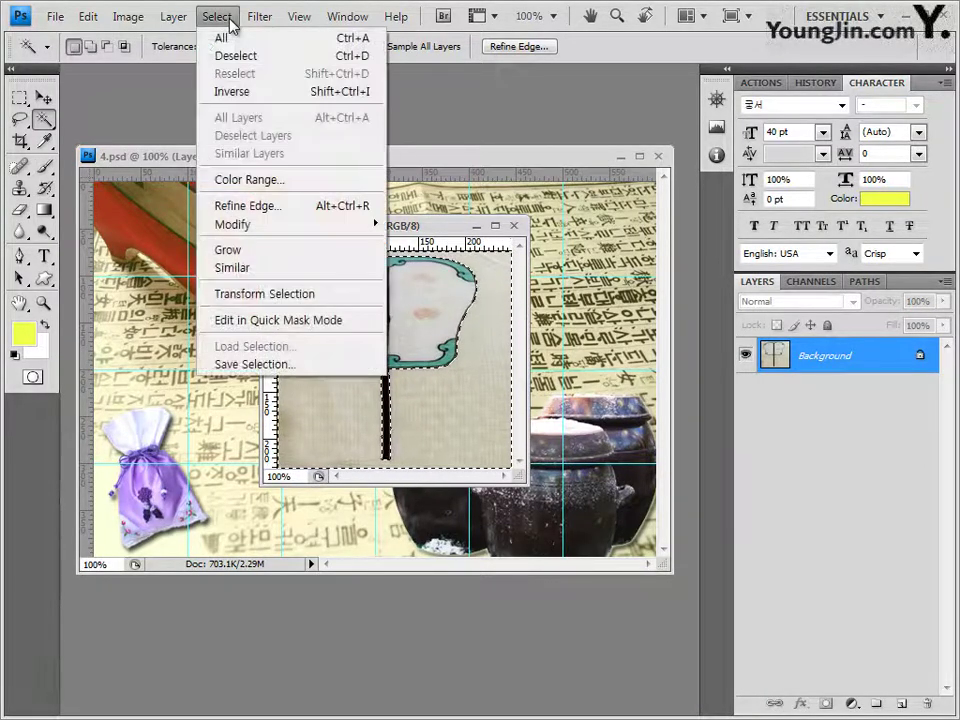
{"action": "left_click", "coordinate": [244, 92]}
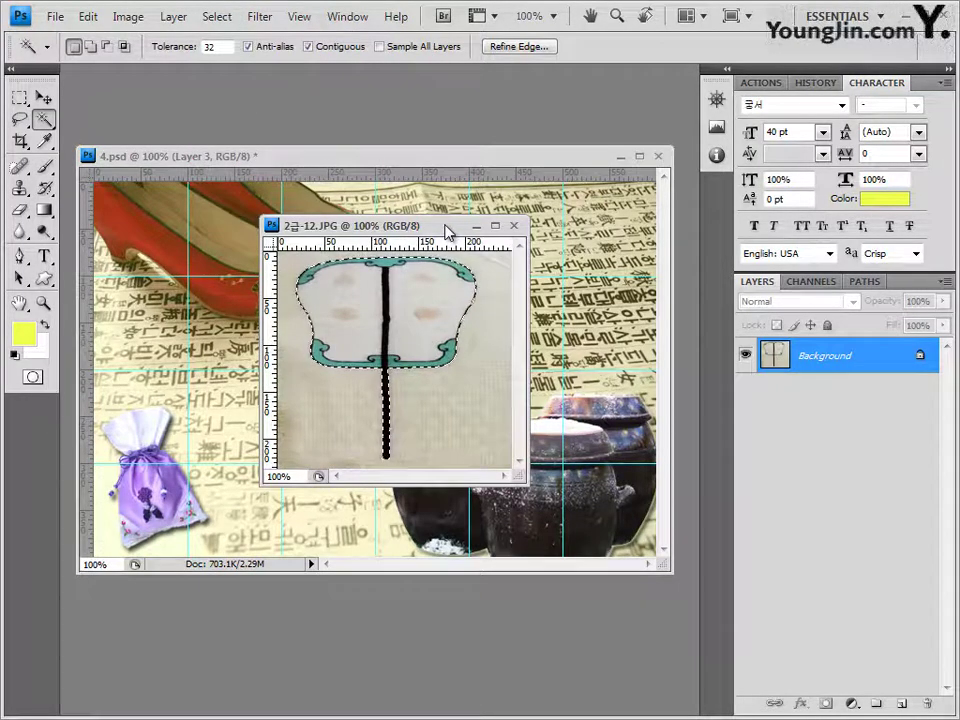
Copy the selected fan into 4.psd as a new layer above the jars and close 2급-12.JPG
{"action": "left_click_drag", "start_coordinate": [447, 231], "coordinate": [474, 160]}
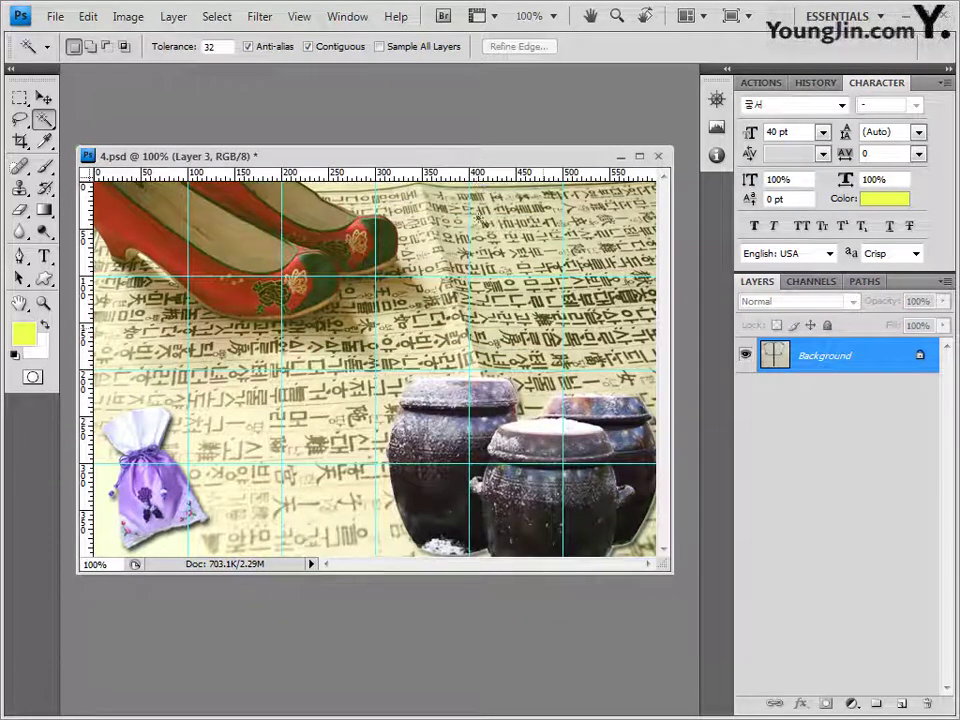
{"action": "left_click", "coordinate": [44, 97]}
{"action": "left_click_drag", "start_coordinate": [393, 249], "coordinate": [590, 293]}
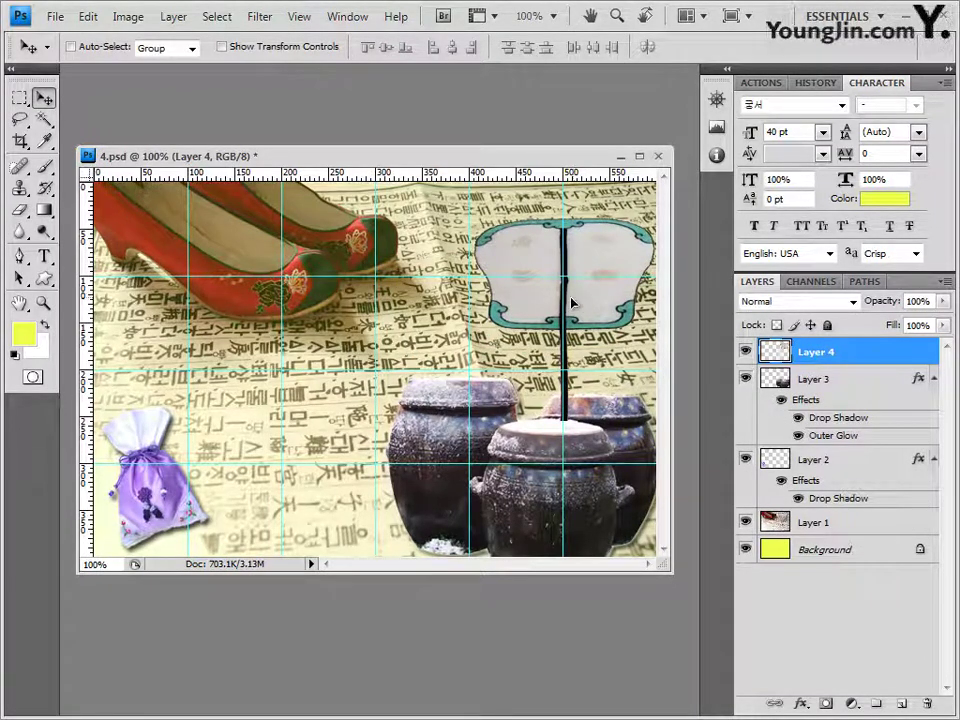
Free-transform the fan to about 52% width, 63% height and 11° rotation, positioned just above the rear jar
{"action": "key", "text": "ctrl+t"}
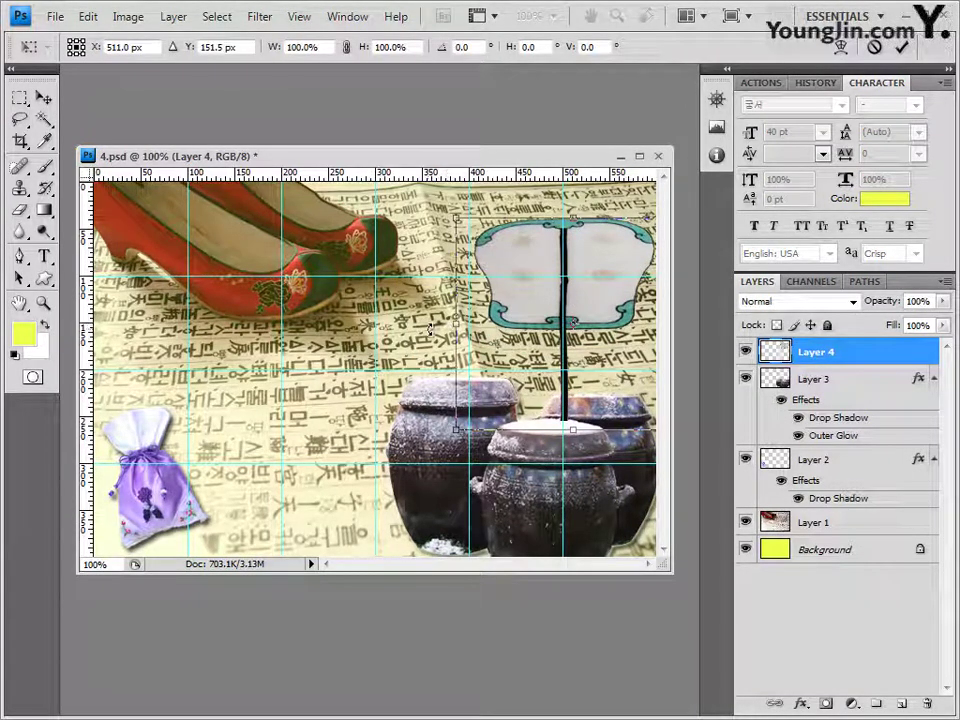
{"action": "left_click_drag", "start_coordinate": [430, 327], "coordinate": [425, 300]}
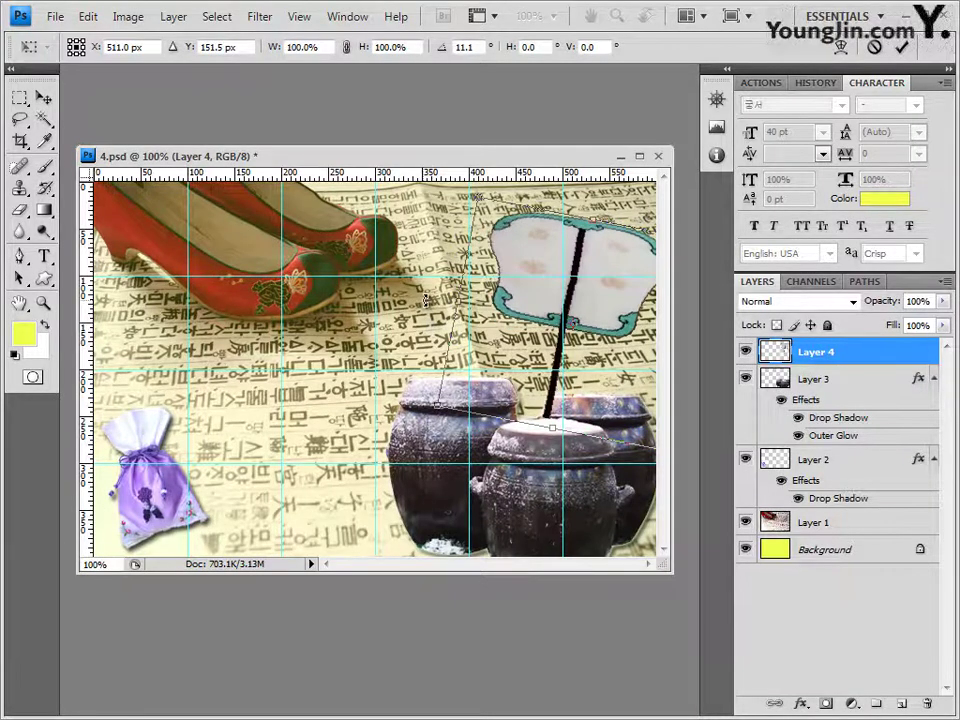
{"action": "left_click_drag", "start_coordinate": [478, 195], "coordinate": [538, 289]}
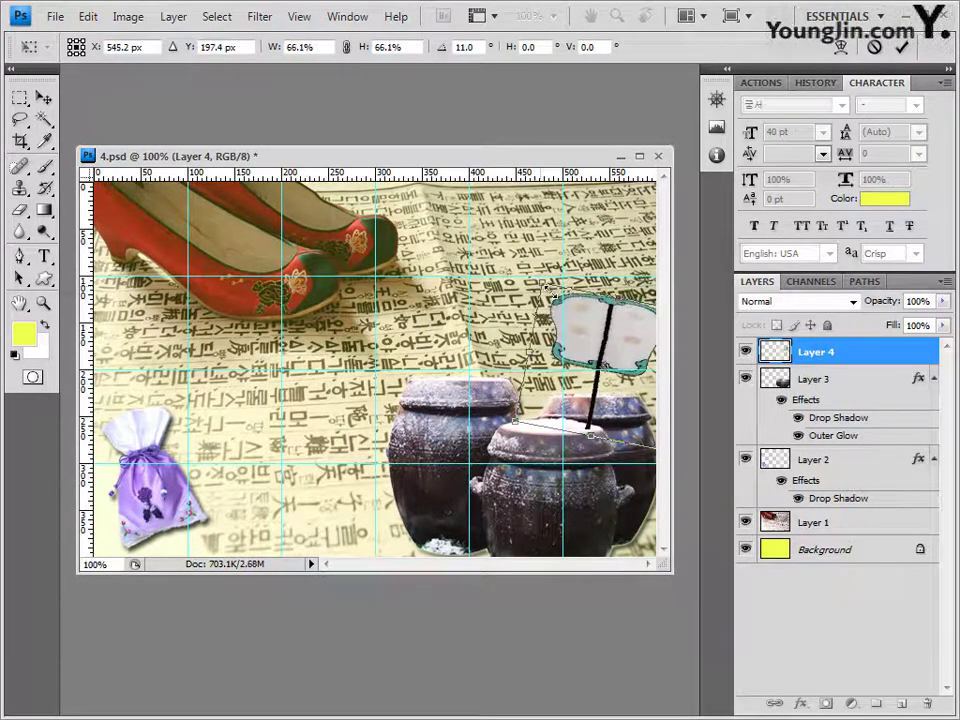
{"action": "left_click_drag", "start_coordinate": [581, 331], "coordinate": [592, 314]}
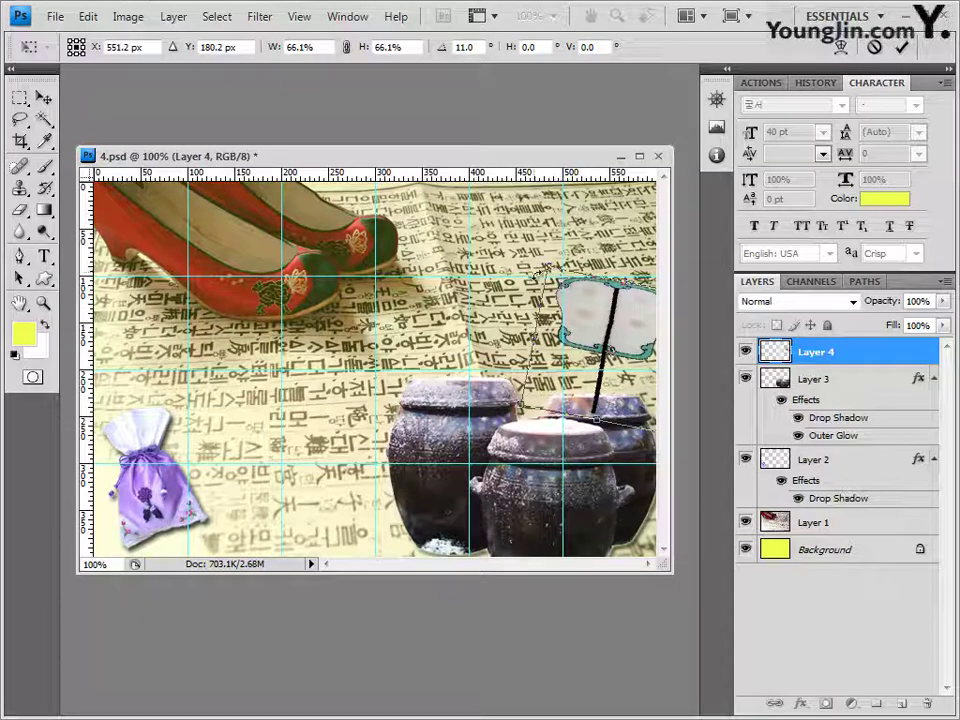
{"action": "left_click_drag", "start_coordinate": [551, 267], "coordinate": [583, 296]}
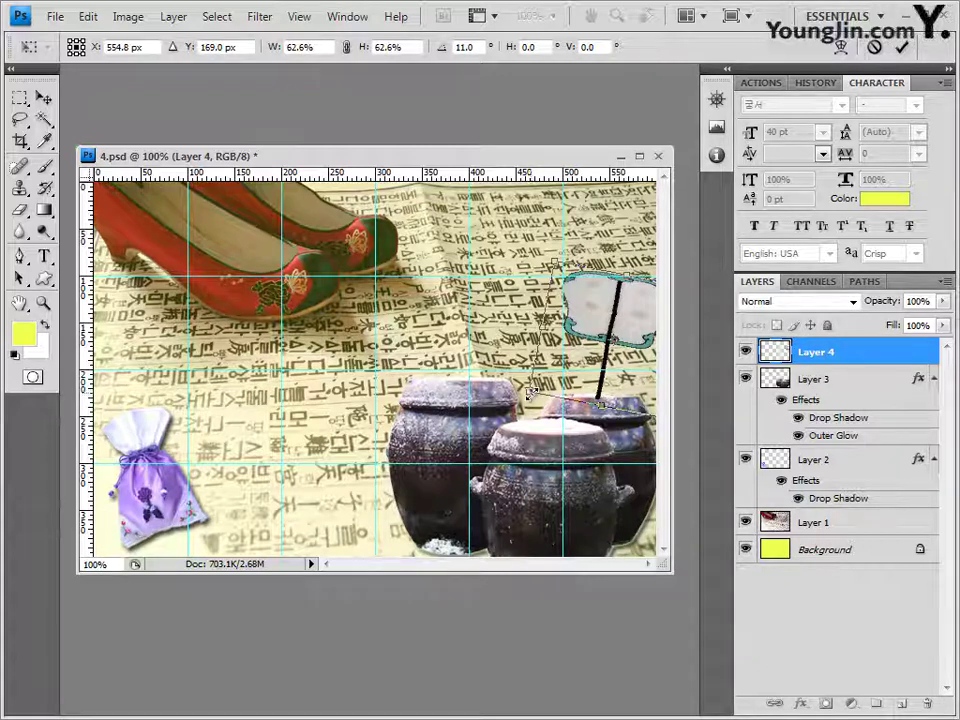
{"action": "left_click_drag", "start_coordinate": [530, 392], "coordinate": [528, 398]}
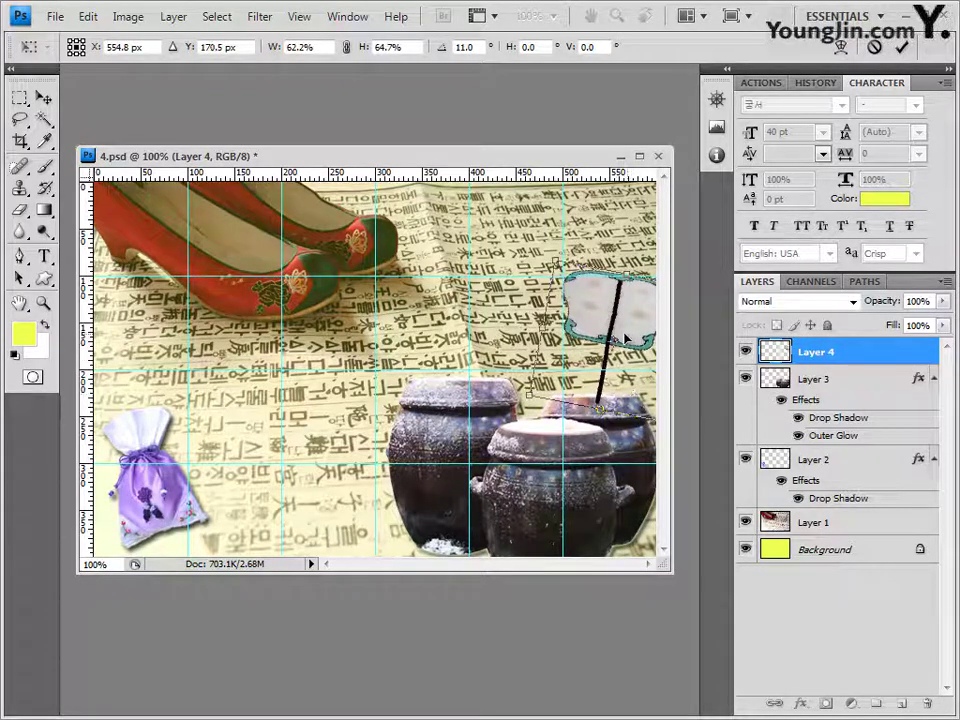
{"action": "mouse_move", "coordinate": [553, 263]}
{"action": "left_mouse_down"}
{"action": "mouse_move", "coordinate": [550, 276]}
{"action": "mouse_move", "coordinate": [563, 268]}
{"action": "left_mouse_up"}
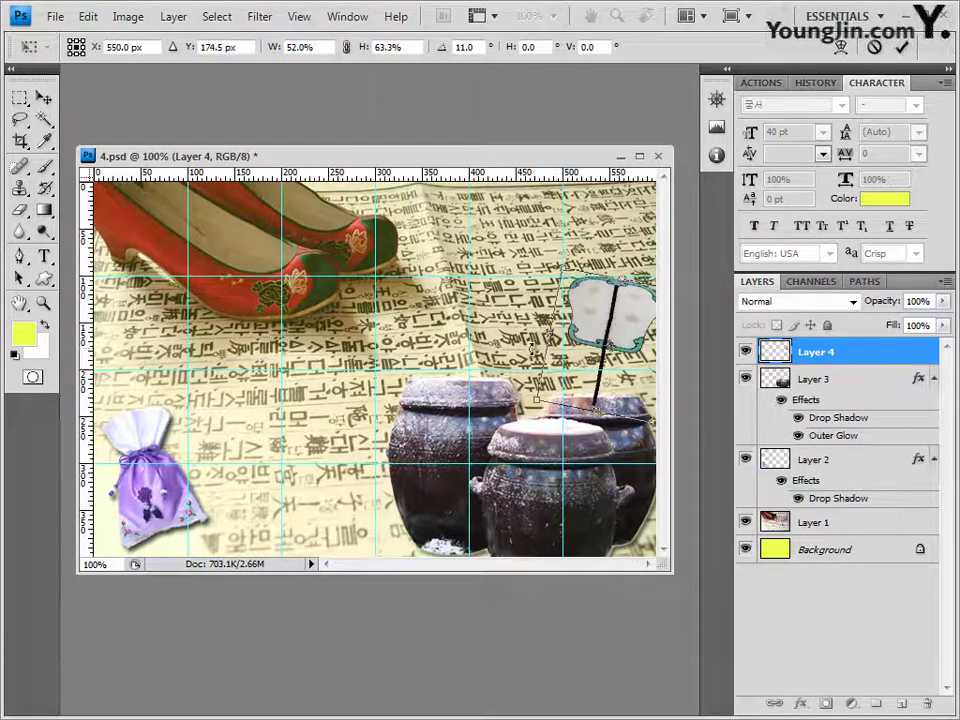
{"action": "key", "text": "Return"}
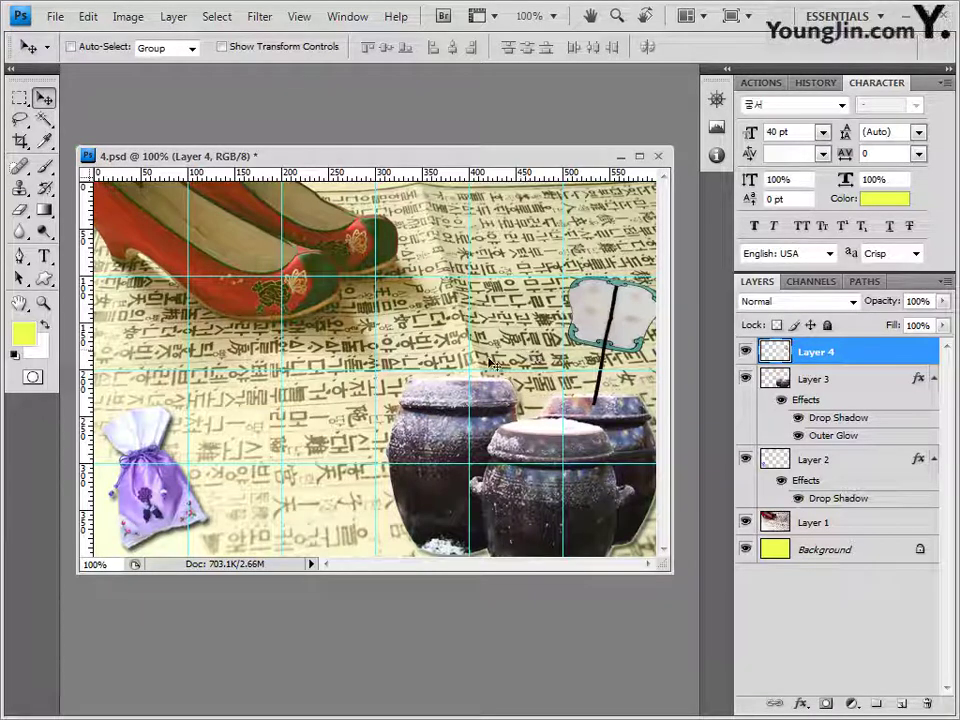
Apply a Bevel and Emboss layer style with its default settings to the fan layer
{"action": "left_click", "coordinate": [801, 704]}
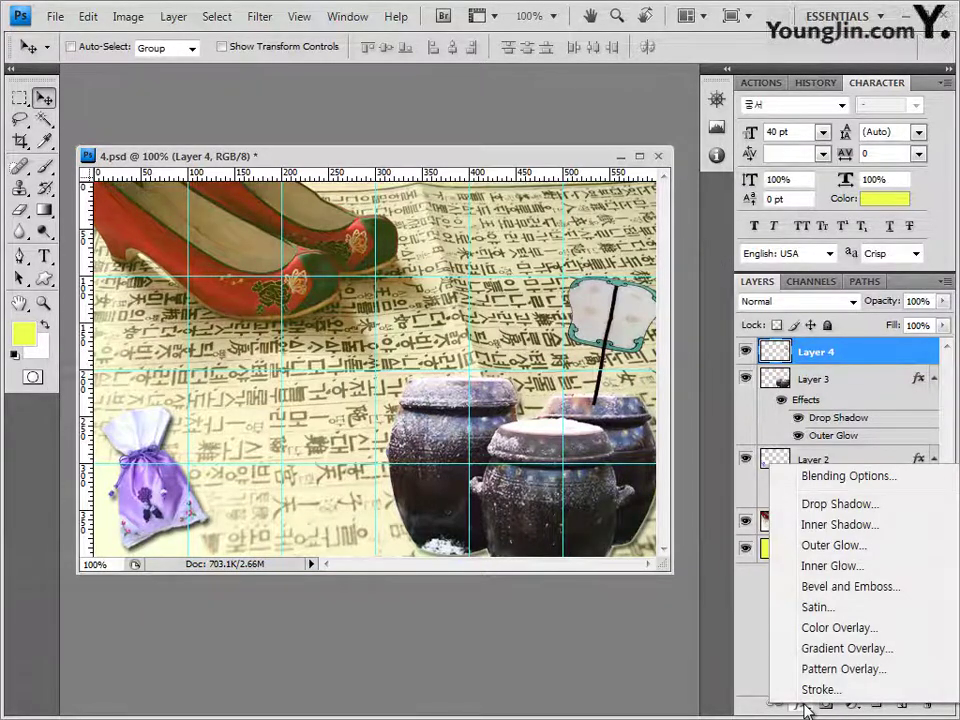
{"action": "left_click", "coordinate": [848, 586]}
{"action": "left_click", "coordinate": [731, 244]}
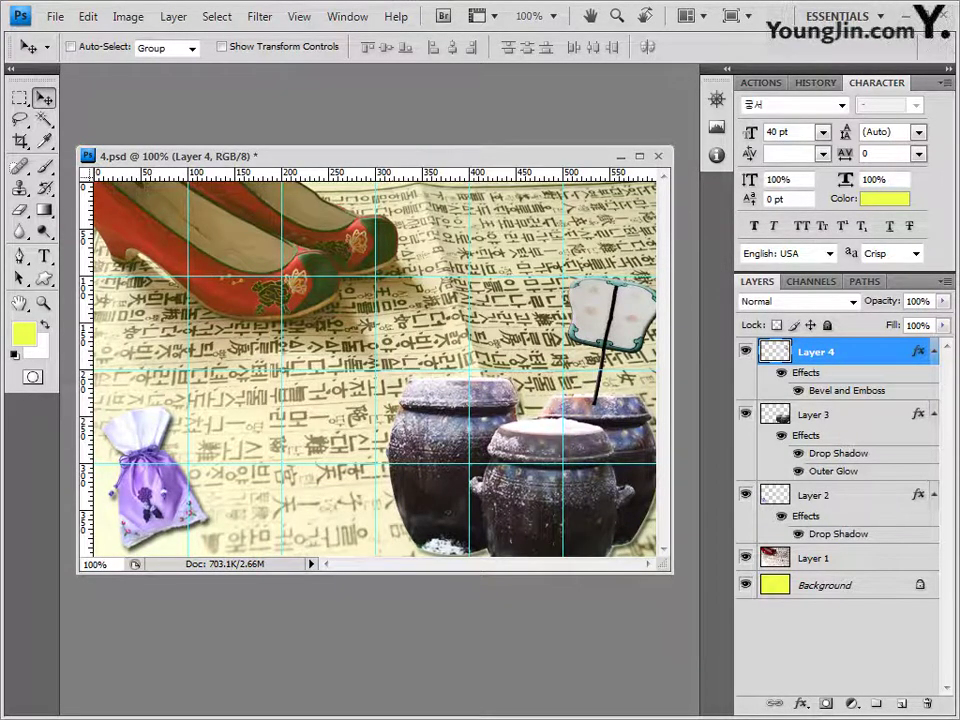
{"action": "key", "text": "alt+Tab"}
{"action": "left_click", "coordinate": [572, 528]}
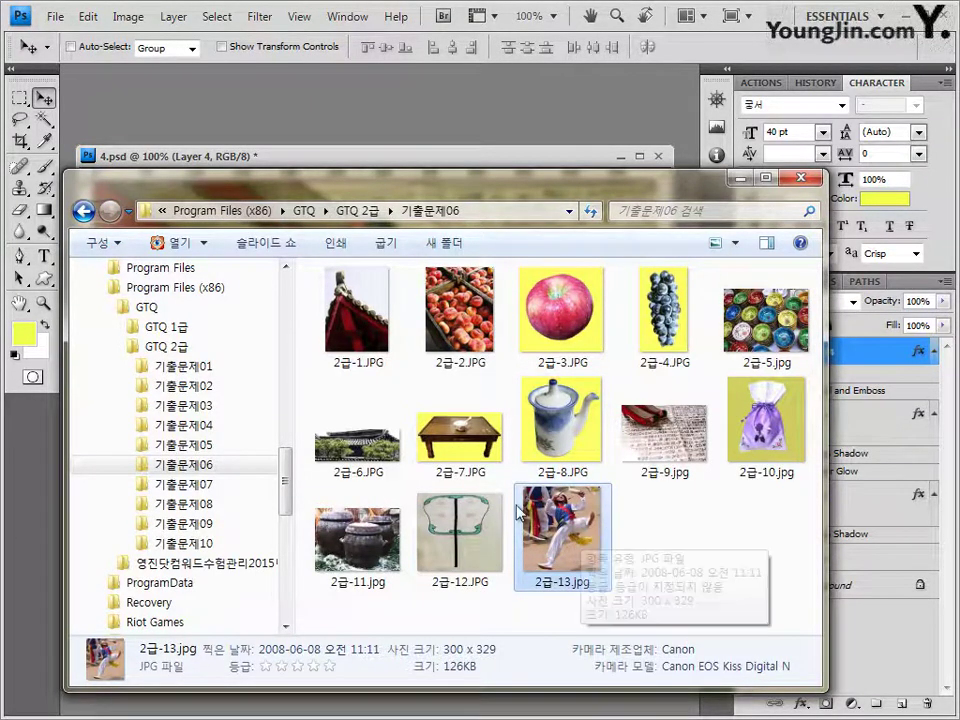
{"action": "left_click", "coordinate": [497, 160]}
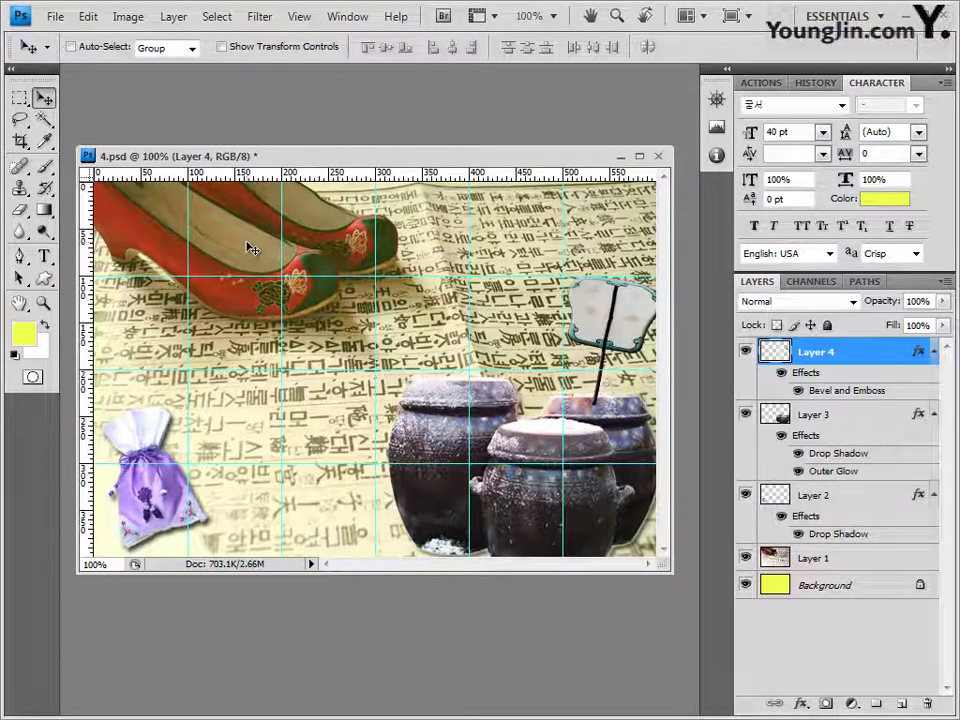
Replace the custom shape list with the nature shapes and choose the flowering-branch shape for drawing a shape layer
{"action": "left_click", "coordinate": [43, 281]}
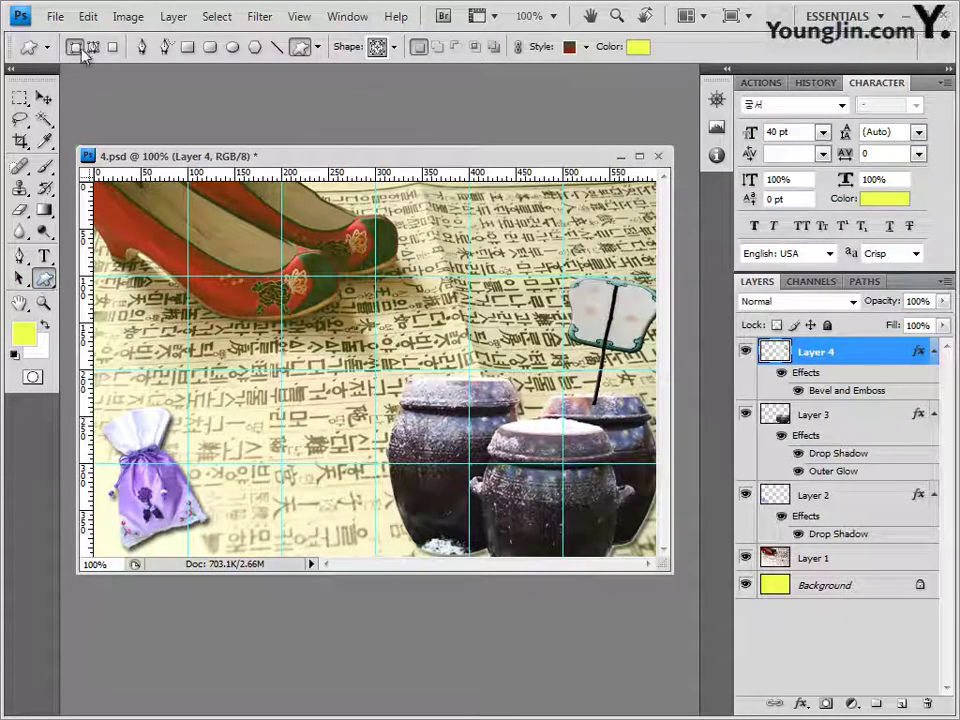
{"action": "left_click", "coordinate": [396, 47]}
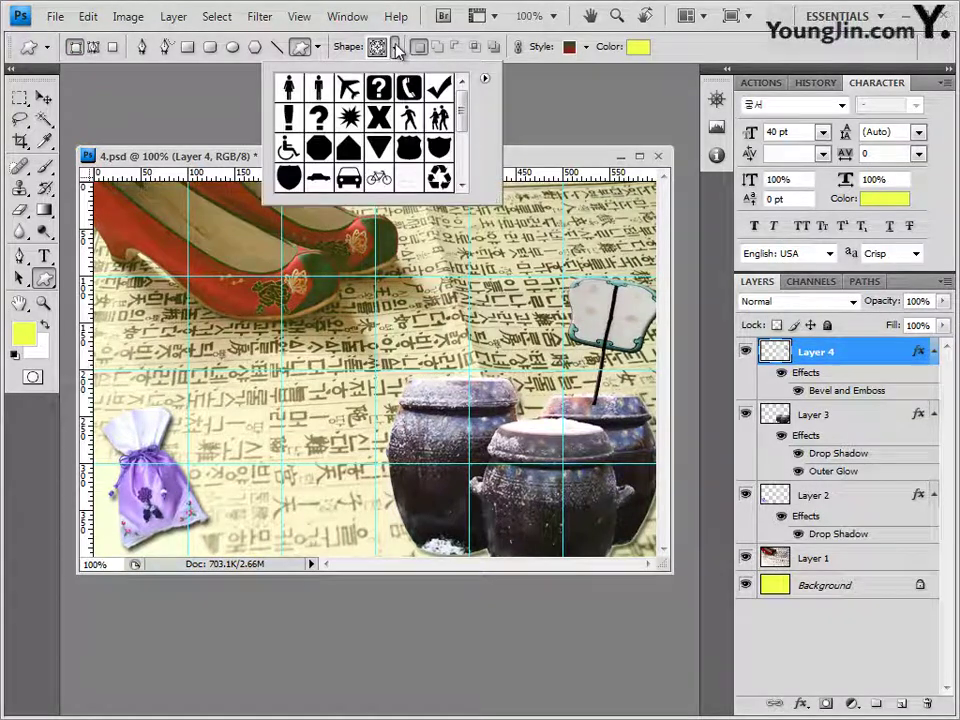
{"action": "left_click", "coordinate": [485, 78]}
{"action": "left_click", "coordinate": [528, 451]}
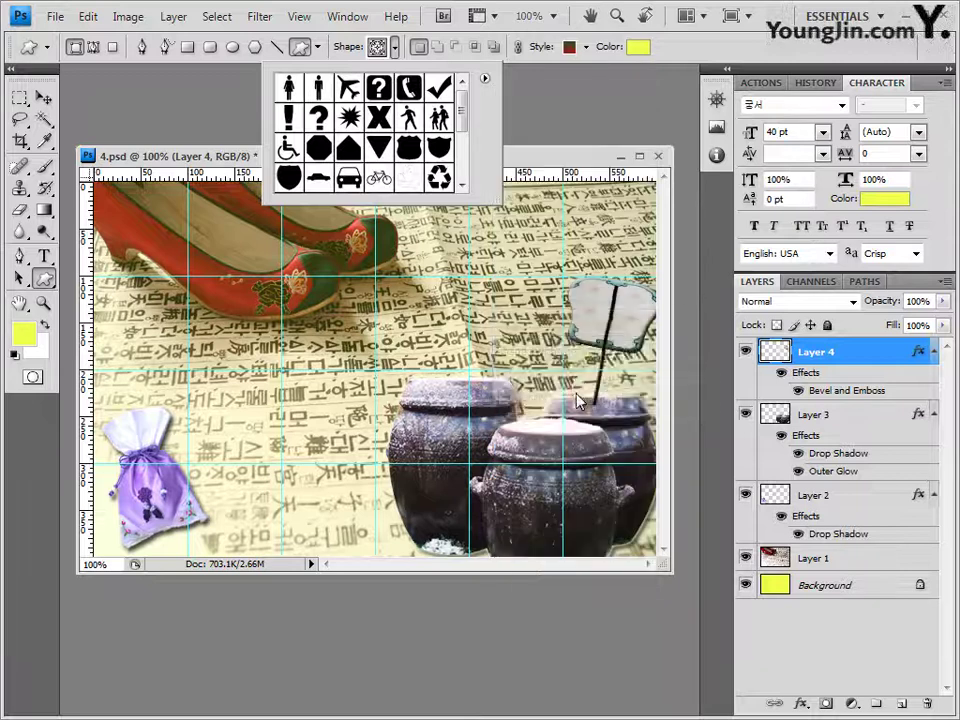
{"action": "key", "text": "Return"}
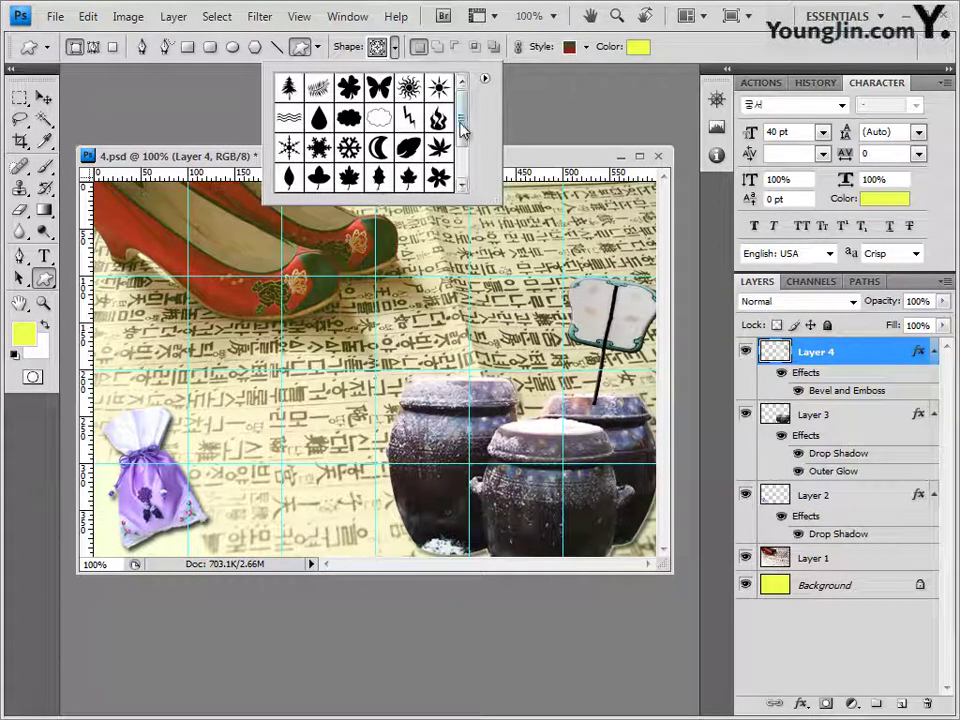
{"action": "left_click_drag", "start_coordinate": [463, 128], "coordinate": [463, 167]}
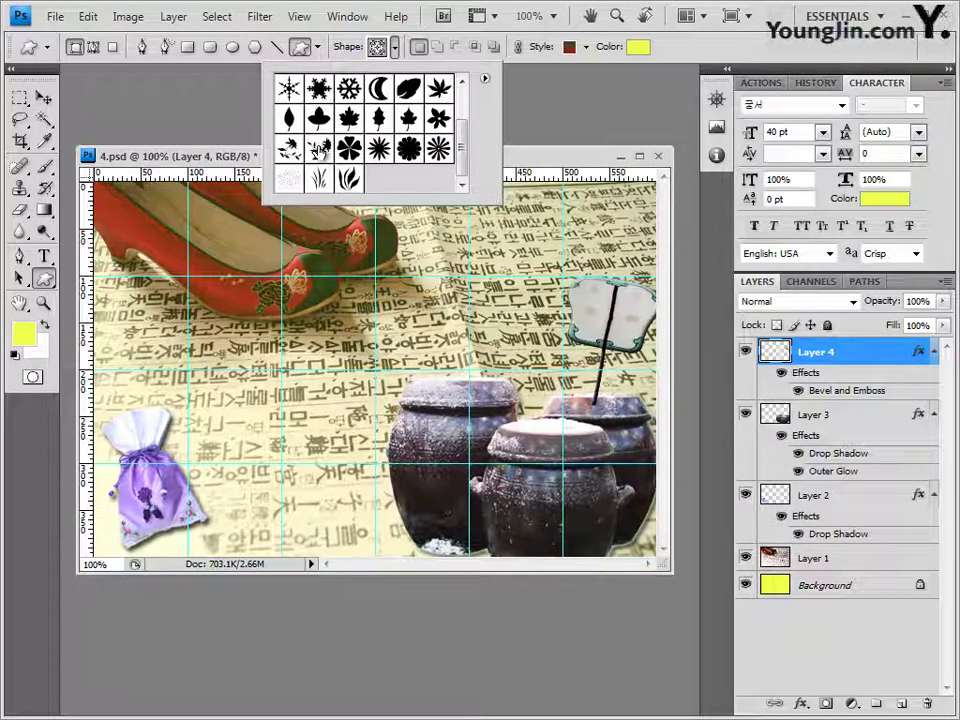
{"action": "left_click", "coordinate": [319, 149]}
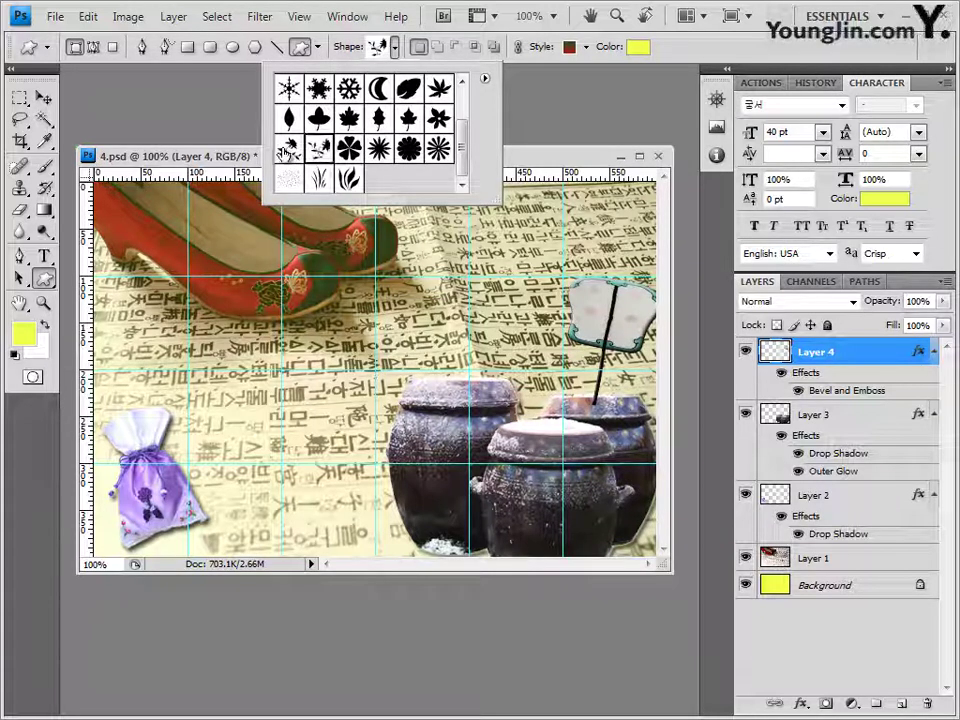
{"action": "left_click", "coordinate": [245, 157]}
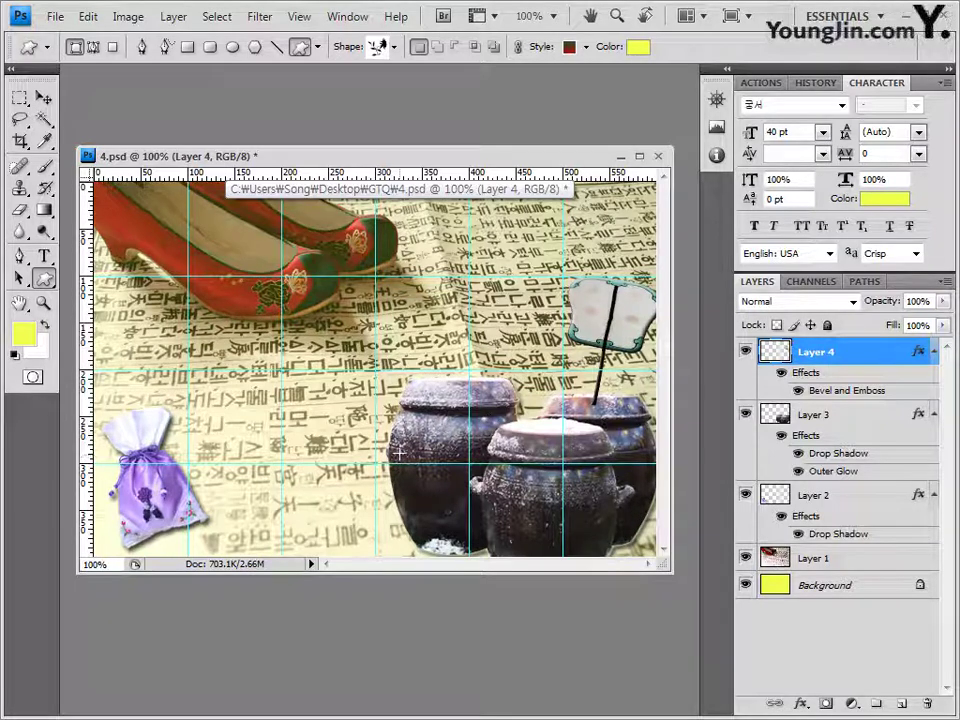
Draw the branch about 70 px wide over the front-left jar's lower half, clear its preset style and fill it with #ff0000
{"action": "mouse_move", "coordinate": [413, 476]}
{"action": "left_mouse_down"}
{"action": "mouse_move", "coordinate": [454, 563]}
{"action": "mouse_move", "coordinate": [463, 547]}
{"action": "left_mouse_up"}
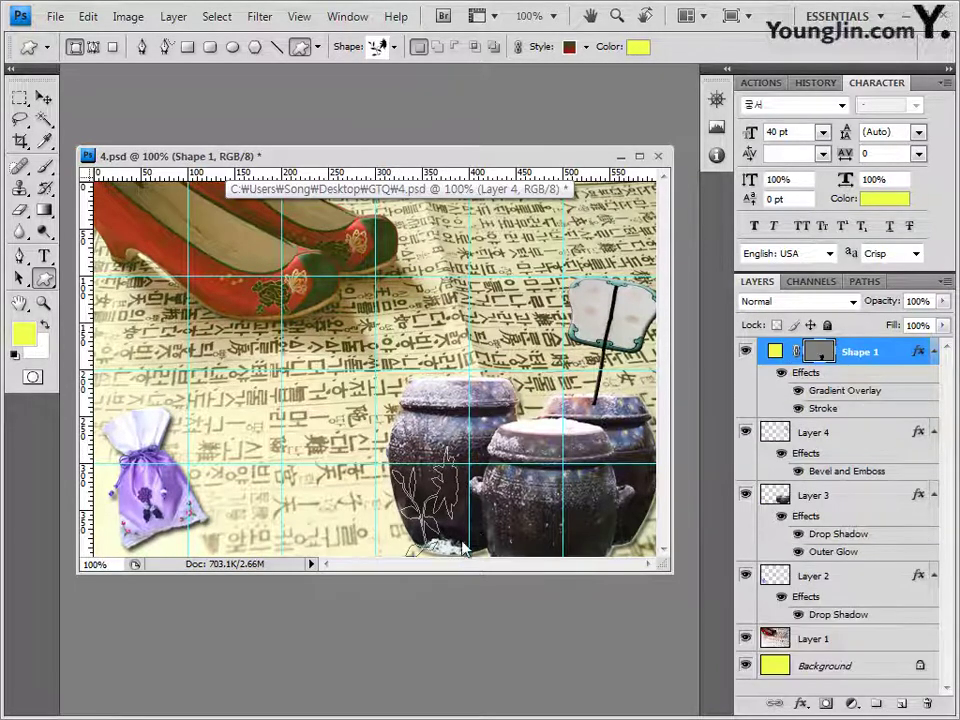
{"action": "left_click", "coordinate": [586, 47]}
{"action": "left_click", "coordinate": [481, 87]}
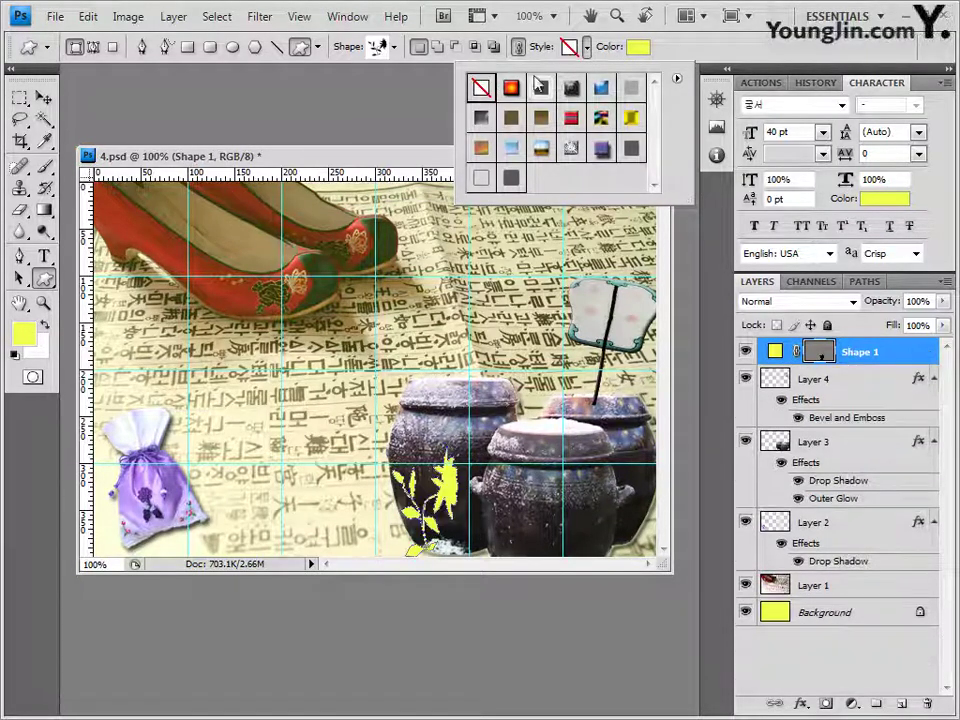
{"action": "left_click", "coordinate": [640, 49]}
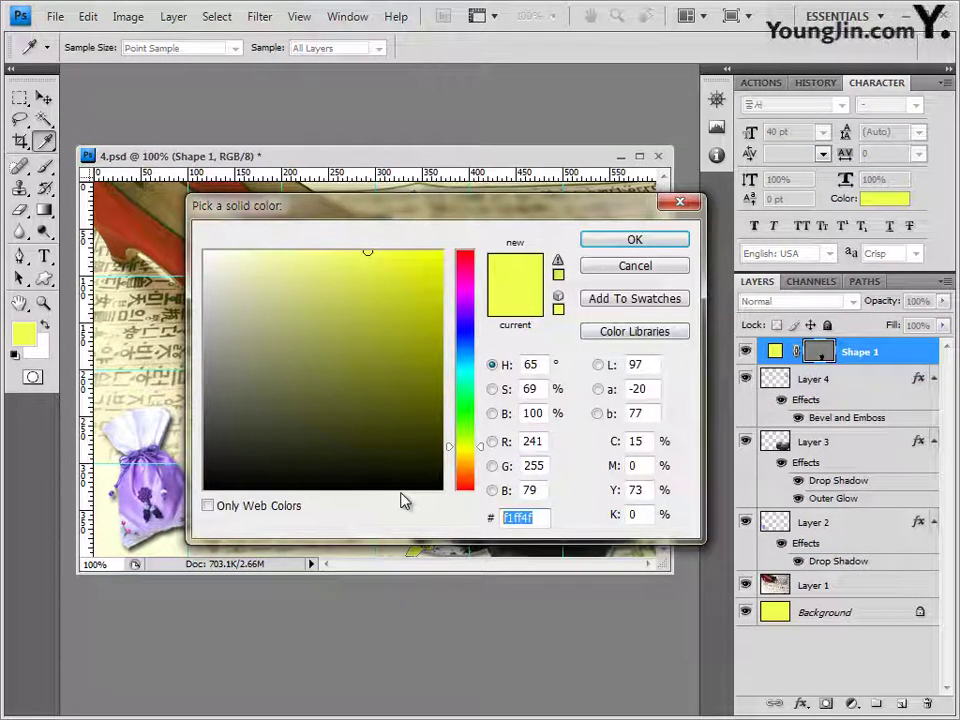
{"action": "type", "text": "ff"}
{"action": "type", "text": "0000"}
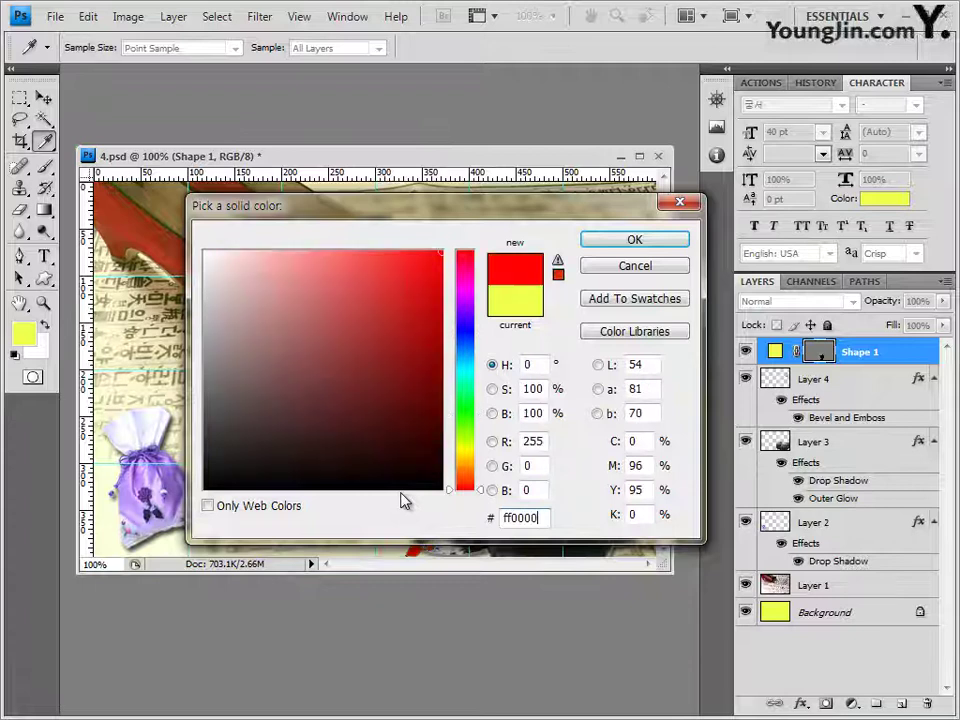
{"action": "key", "text": "Return"}
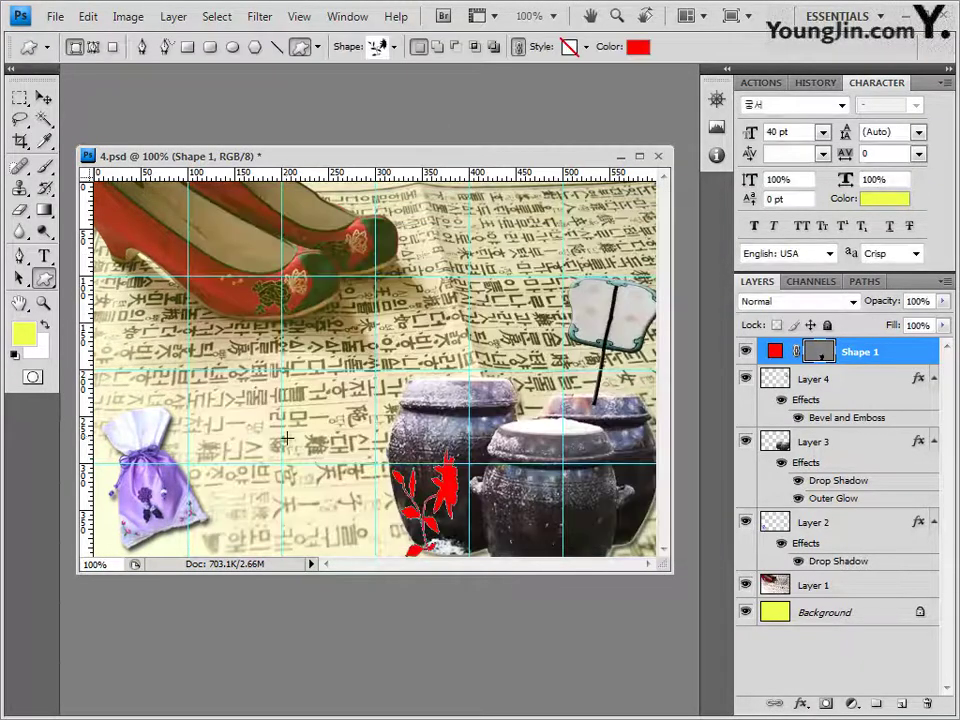
Give the red branch a default Inner Shadow and move it about 30 px left onto the jar's left edge
{"action": "left_click", "coordinate": [802, 703]}
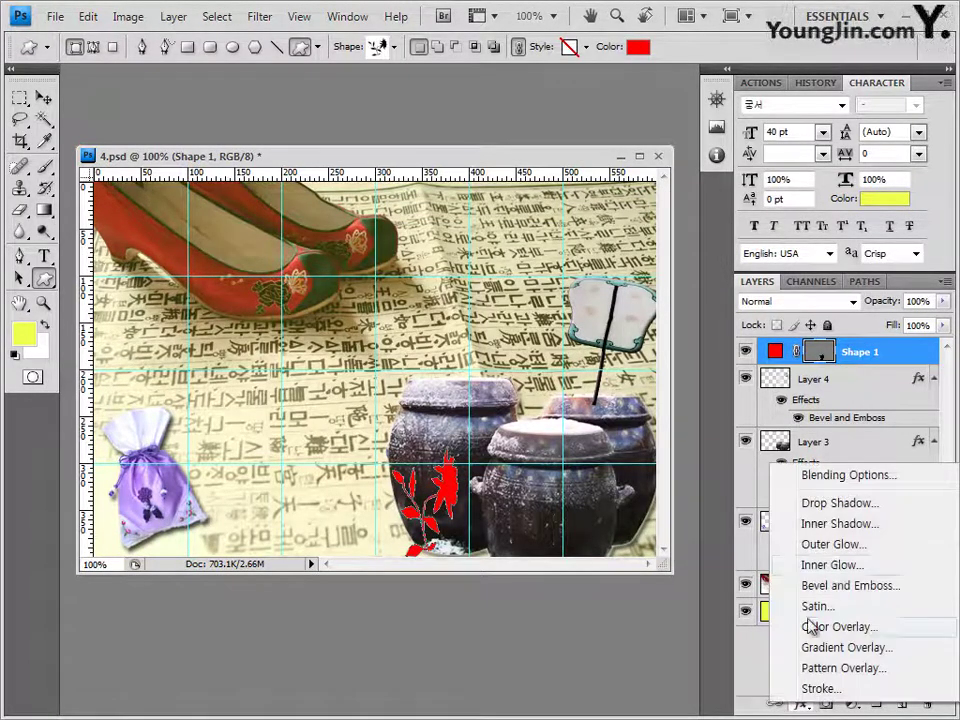
{"action": "left_click", "coordinate": [838, 524]}
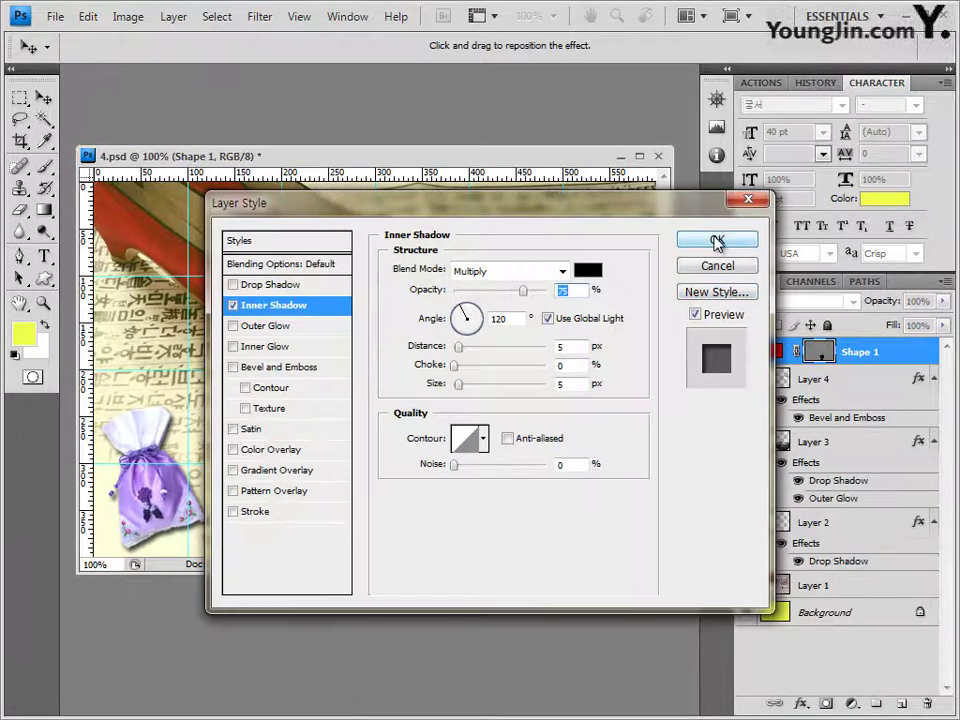
{"action": "left_click", "coordinate": [713, 242]}
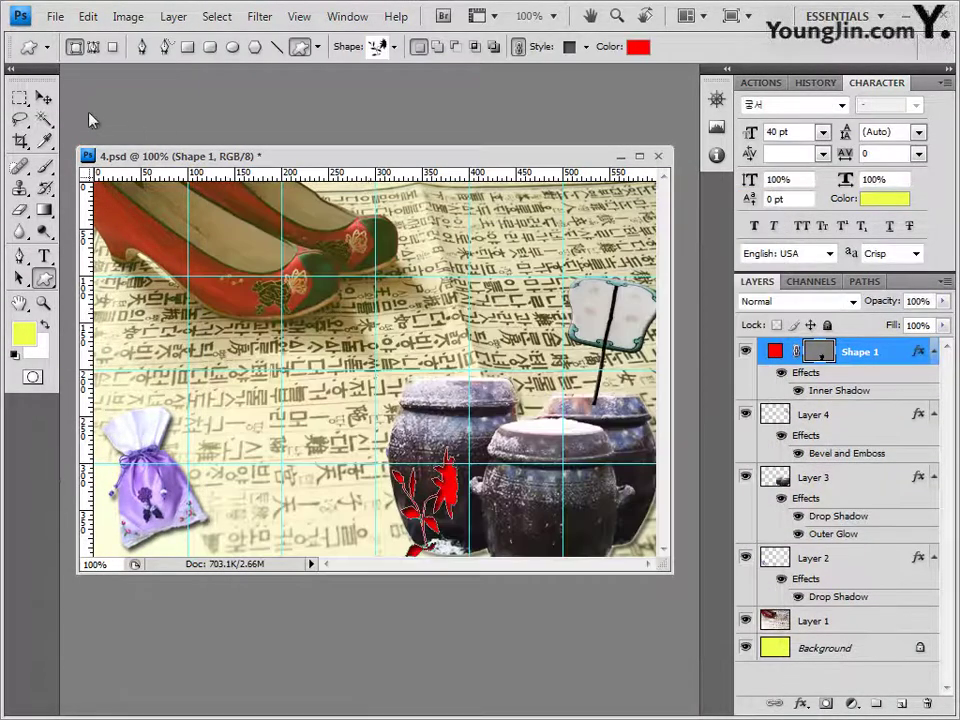
{"action": "left_click", "coordinate": [43, 97]}
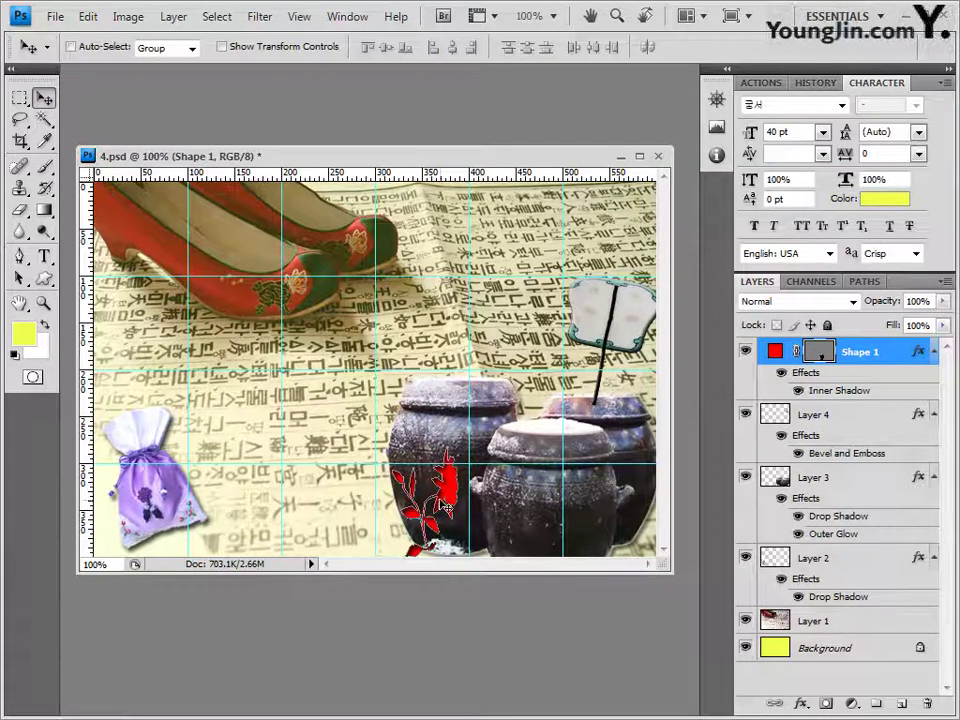
{"action": "left_click_drag", "start_coordinate": [446, 508], "coordinate": [422, 505]}
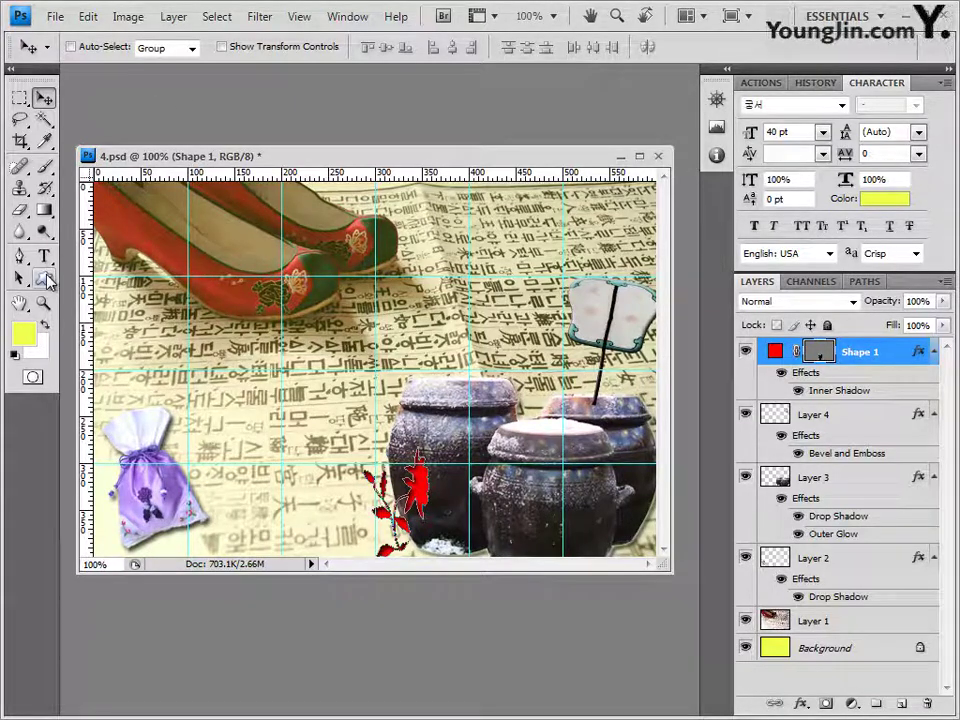
Draw a Flower 6 custom shape about 220 px across between the pouch and the jars and clear its layer style
{"action": "left_click", "coordinate": [43, 279]}
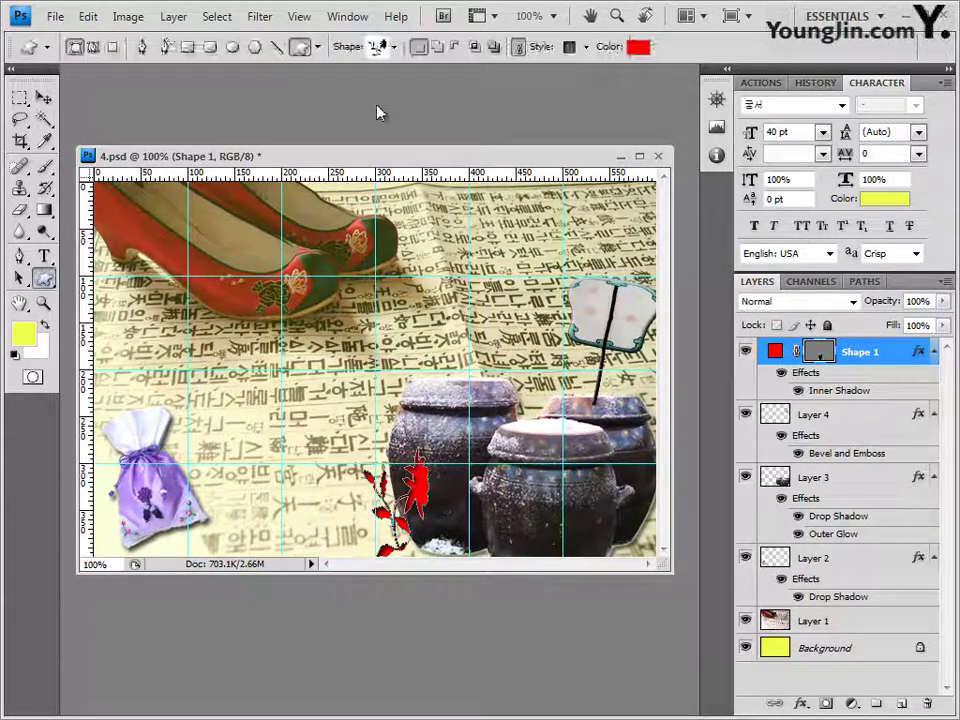
{"action": "left_click", "coordinate": [395, 49]}
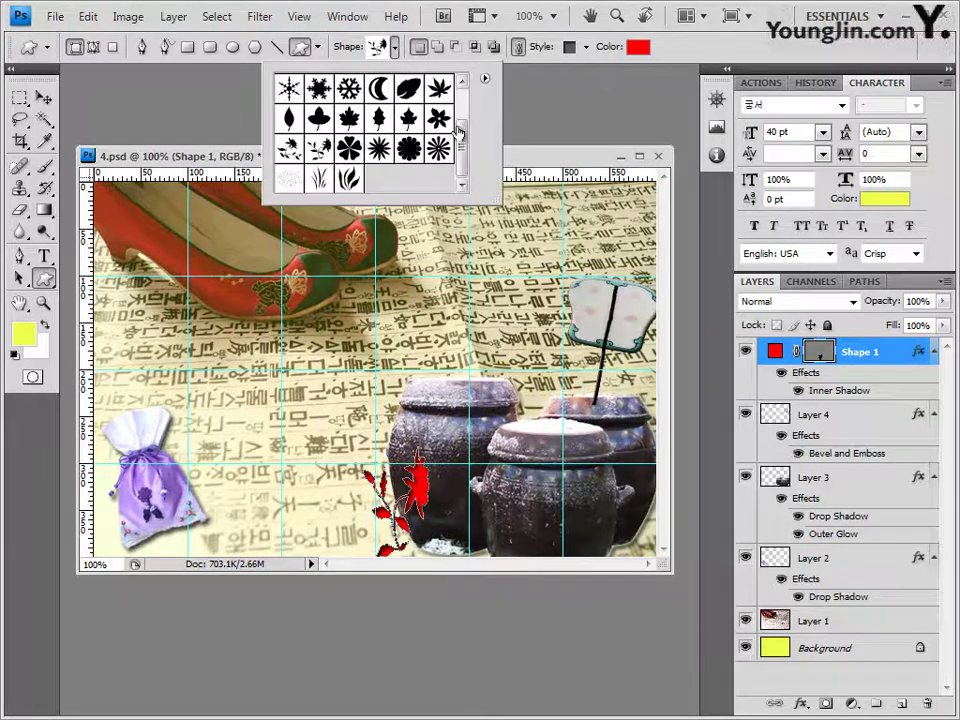
{"action": "left_click", "coordinate": [416, 152]}
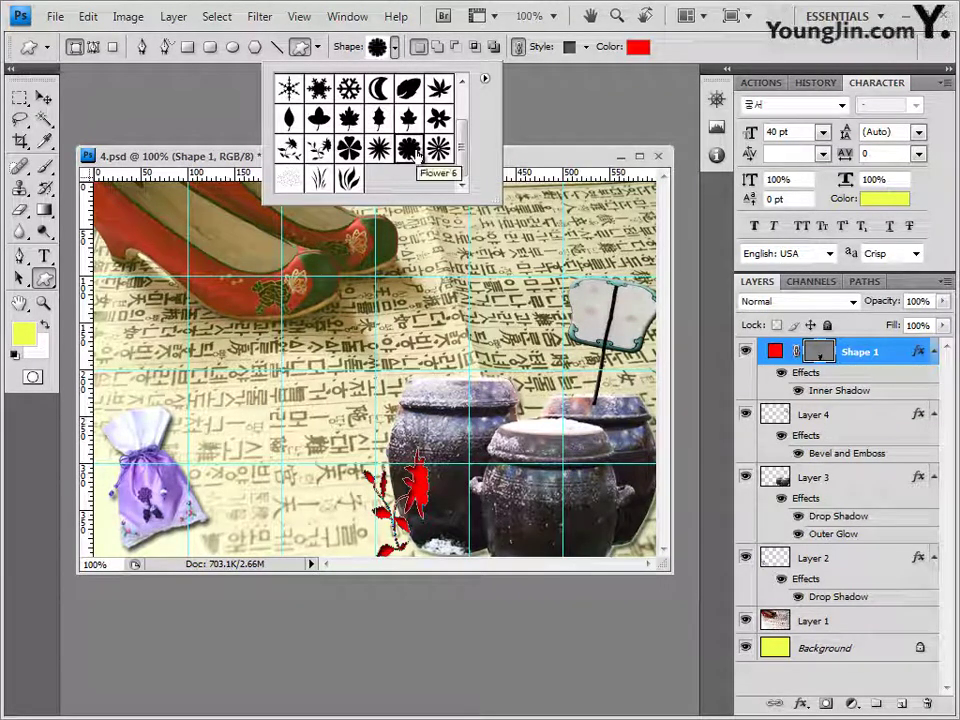
{"action": "left_click", "coordinate": [230, 160]}
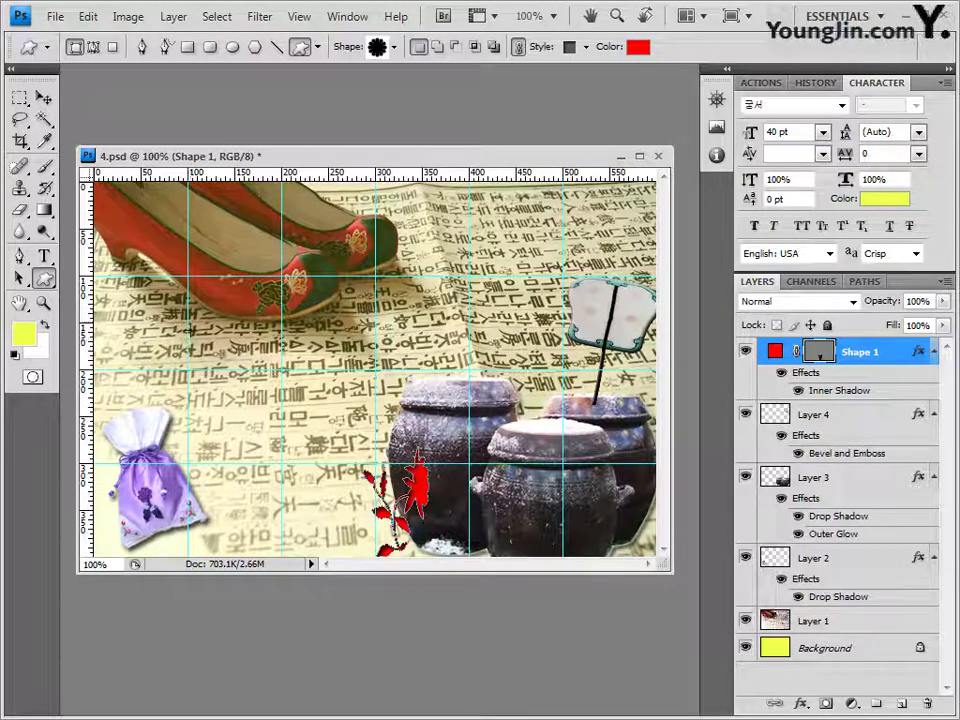
{"action": "left_click_drag", "start_coordinate": [190, 335], "coordinate": [374, 535]}
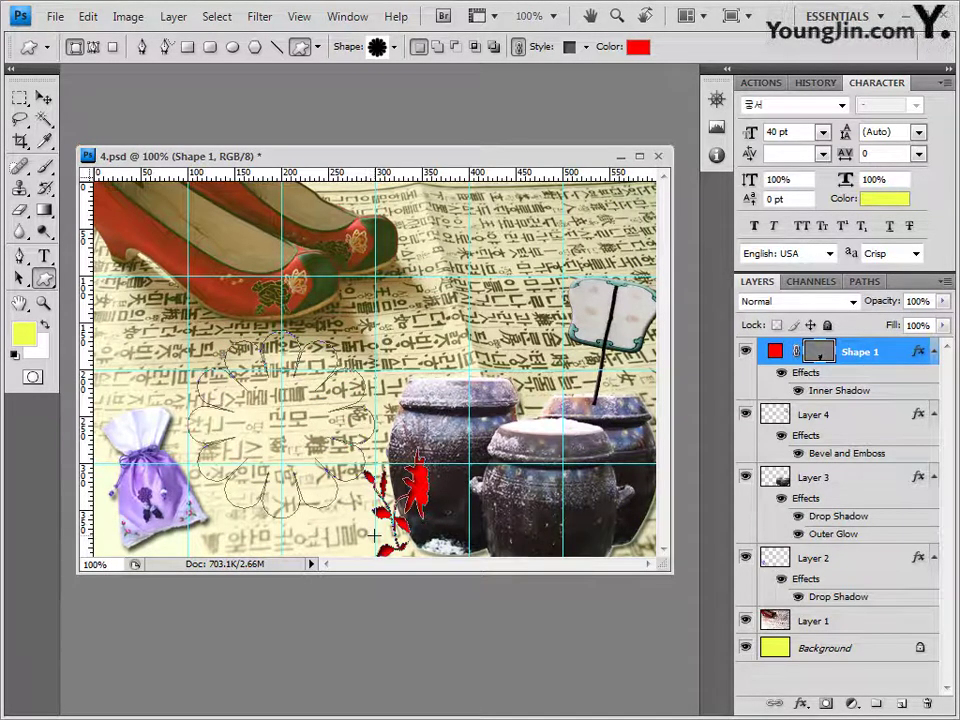
{"action": "left_click_drag", "start_coordinate": [374, 536], "coordinate": [394, 556]}
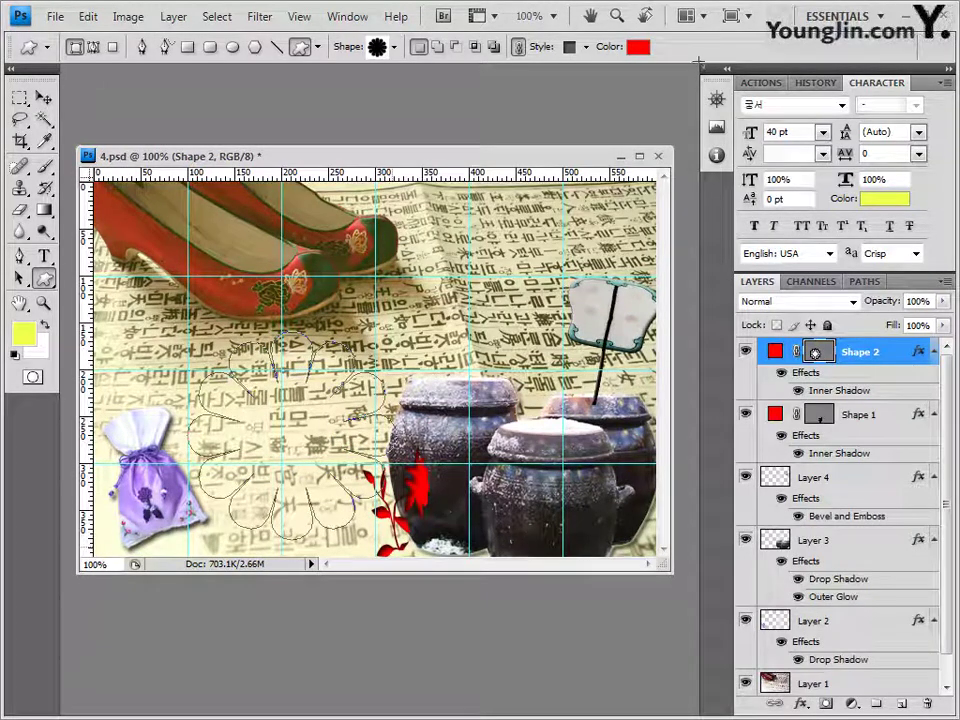
{"action": "left_click", "coordinate": [585, 47]}
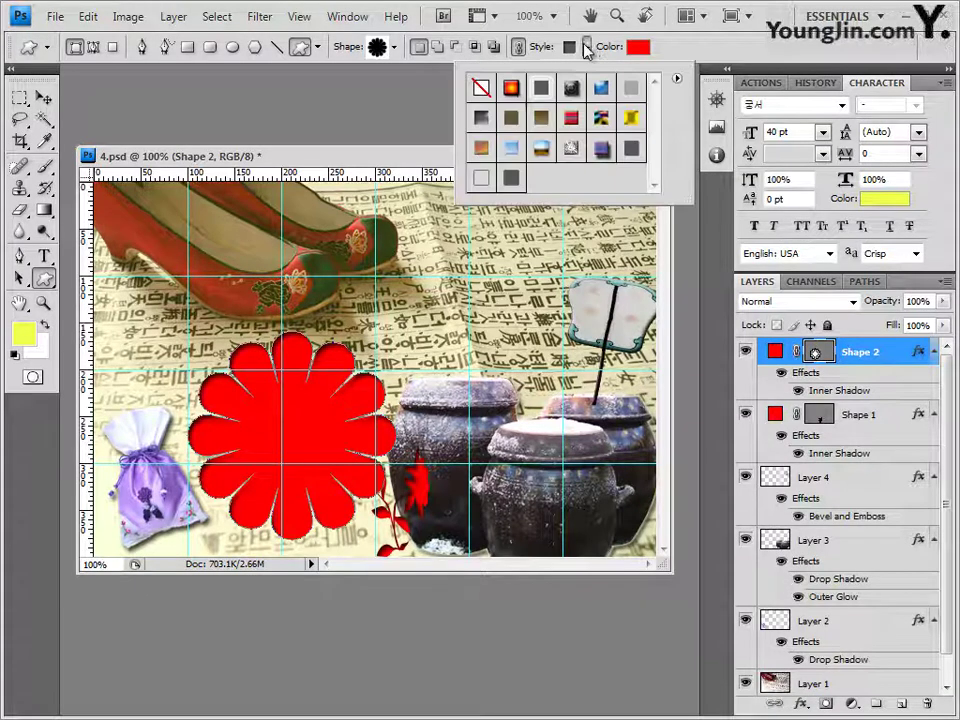
{"action": "left_click", "coordinate": [482, 88]}
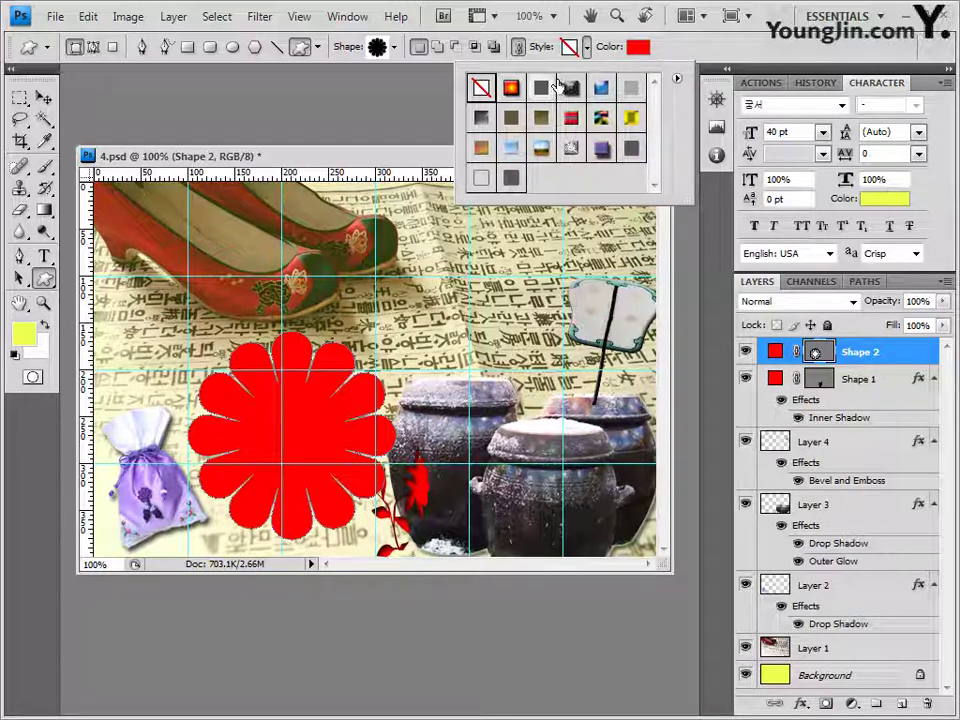
{"action": "left_click", "coordinate": [690, 57]}
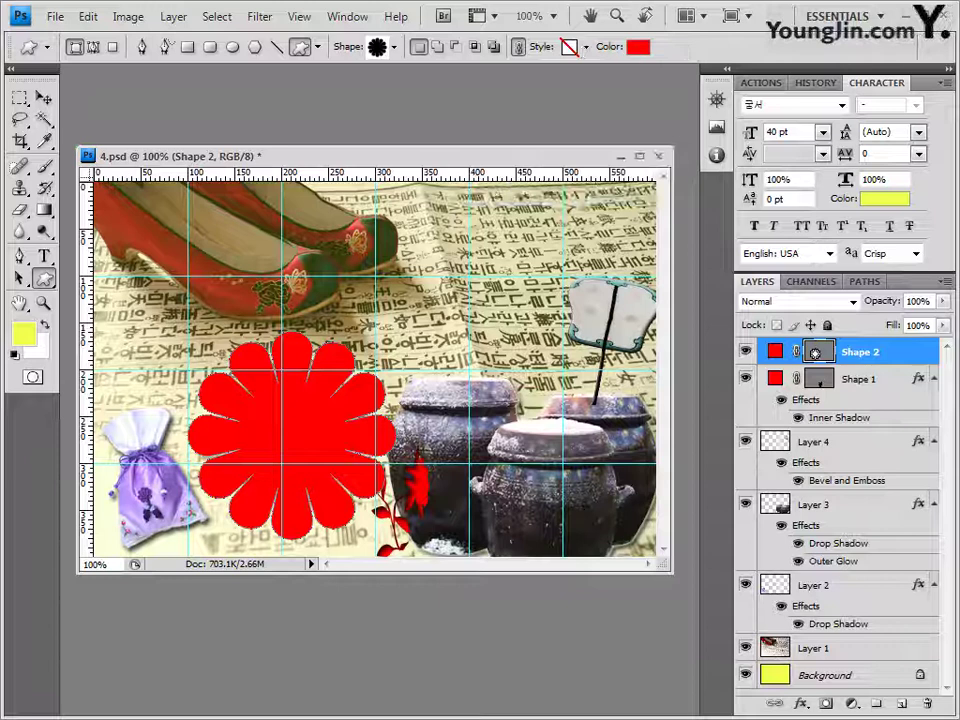
Add a 3 px outside Stroke coloured #ff6600 to the large flower shape
{"action": "left_click", "coordinate": [801, 706]}
{"action": "left_click", "coordinate": [830, 684]}
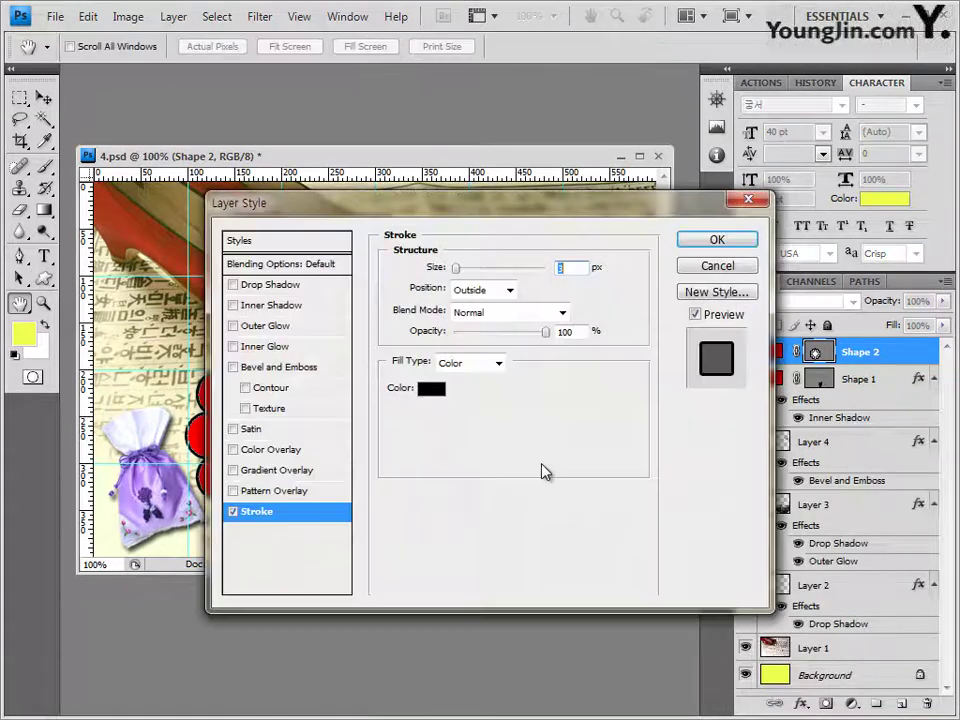
{"action": "left_click", "coordinate": [431, 390]}
{"action": "left_click", "coordinate": [530, 517]}
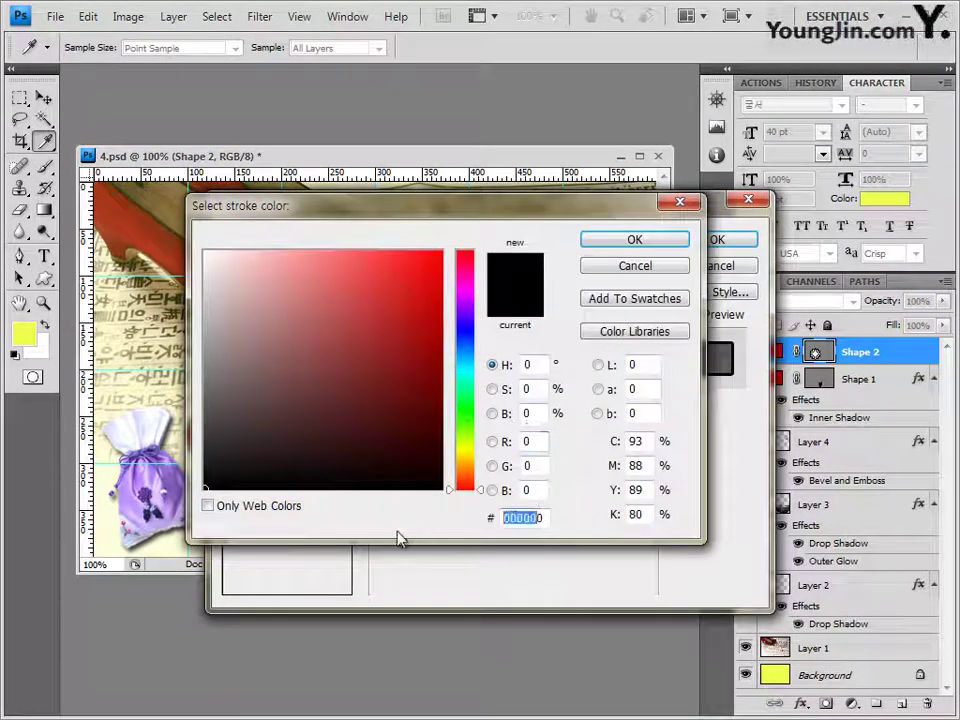
{"action": "key", "text": "BackSpace"}
{"action": "type", "text": "ff"}
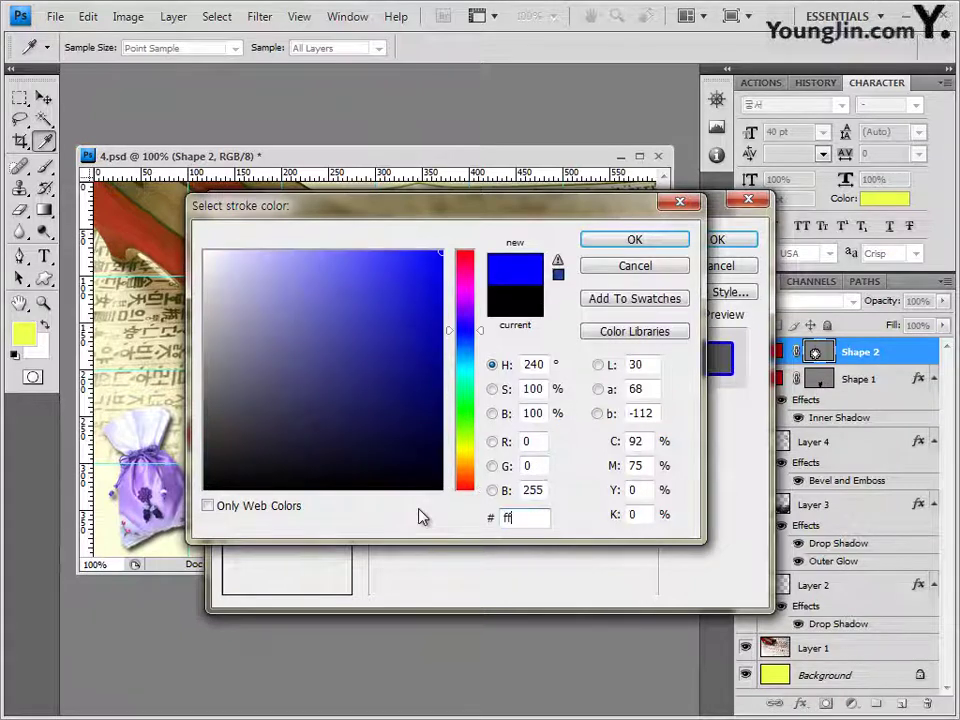
{"action": "type", "text": "6600"}
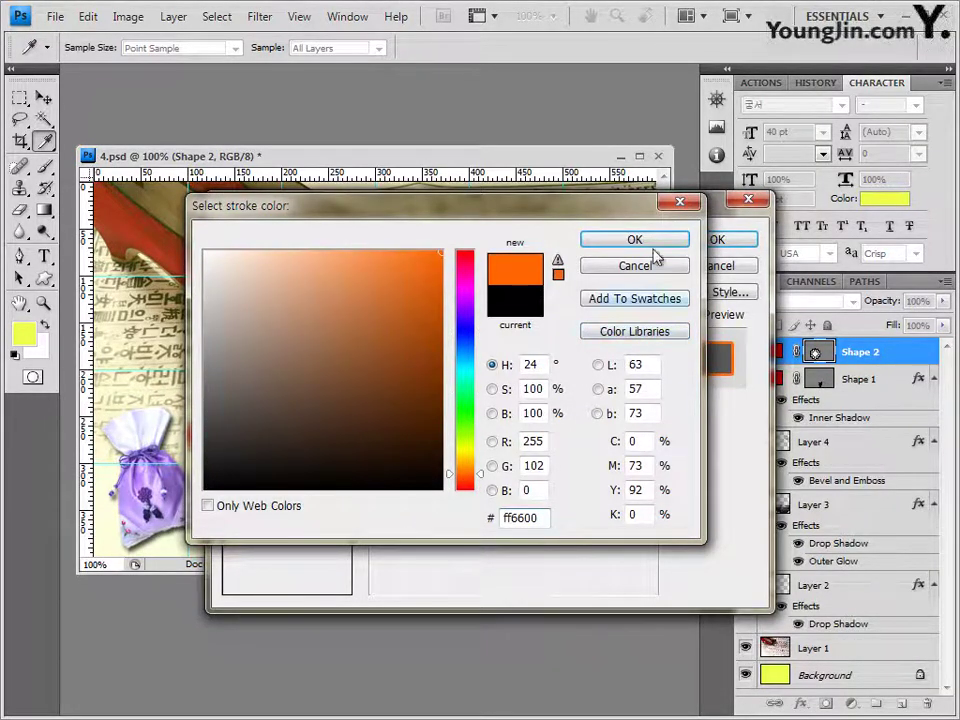
{"action": "left_click", "coordinate": [652, 245]}
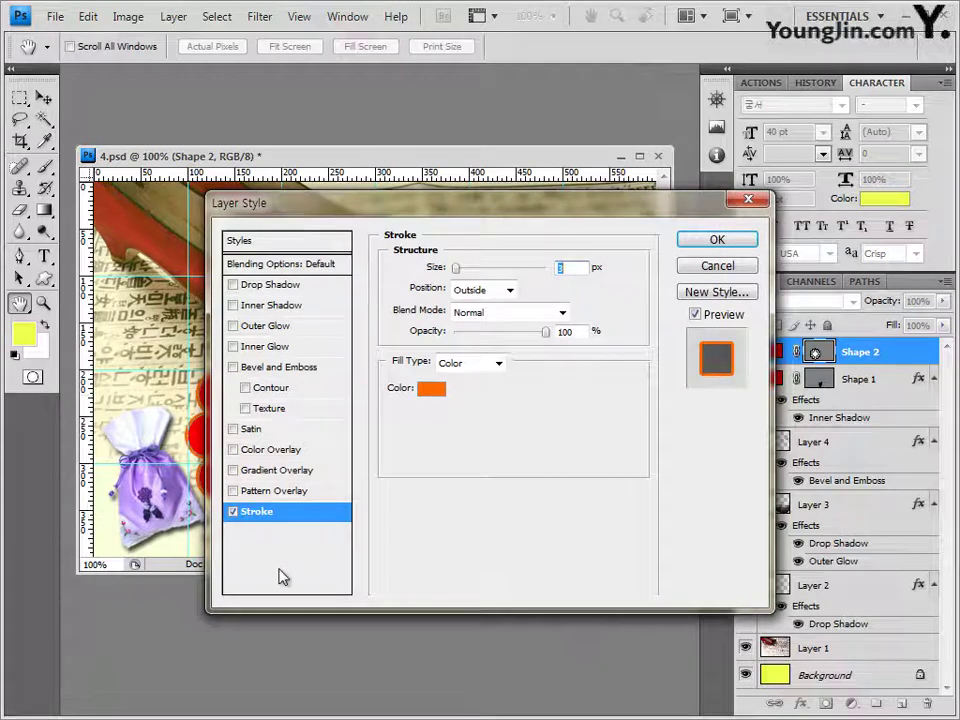
Add a default Inner Shadow to the large flower shape and move it about 25 px up and to the left
{"action": "left_click", "coordinate": [290, 306]}
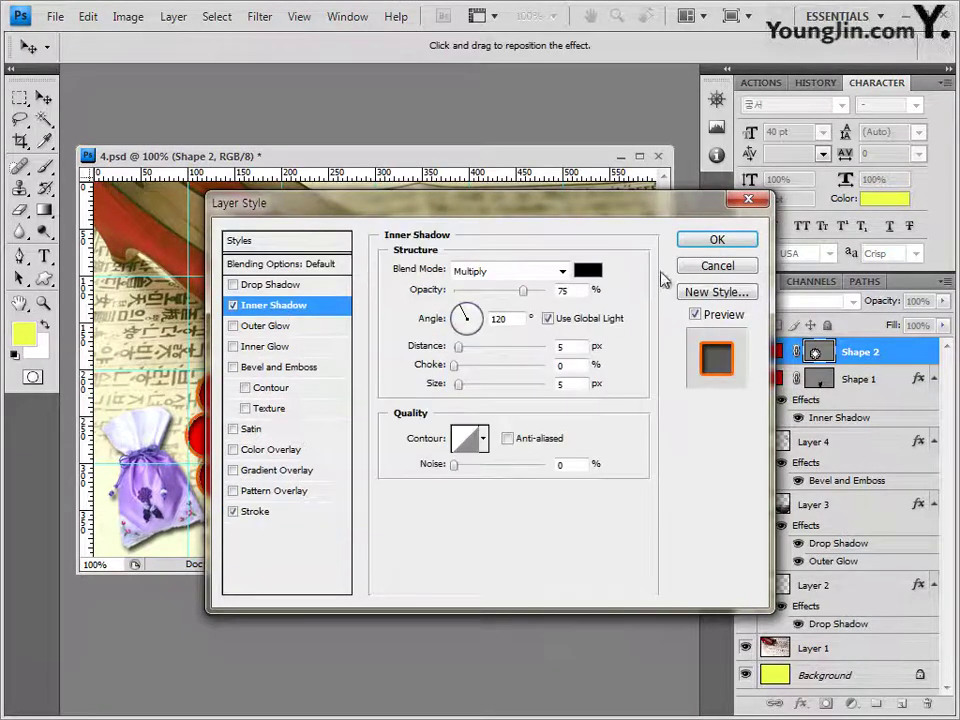
{"action": "left_click", "coordinate": [717, 240]}
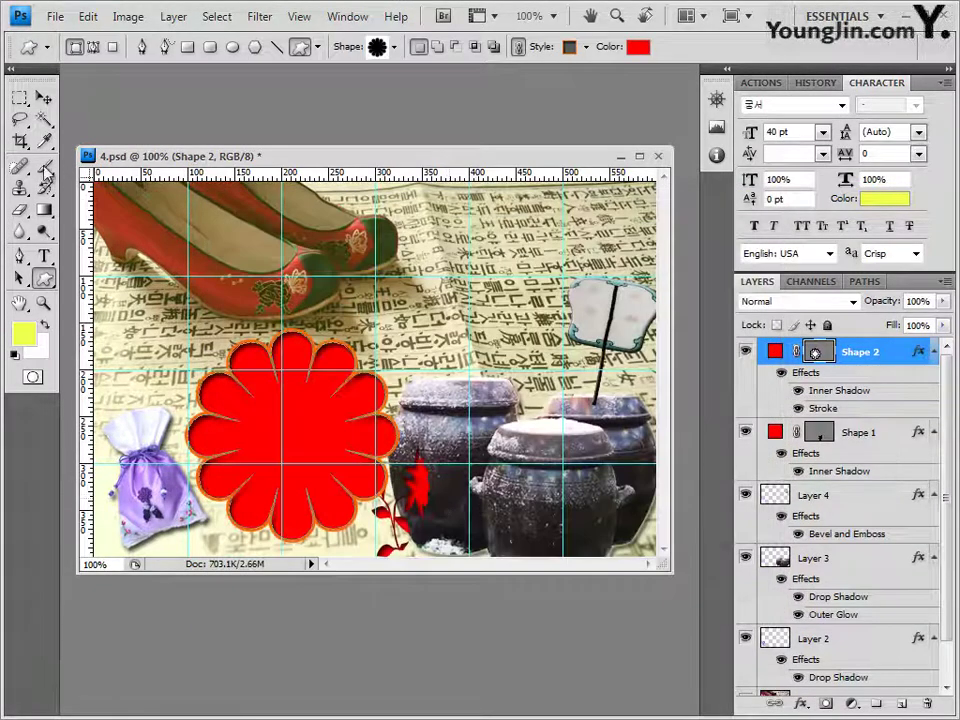
{"action": "left_click", "coordinate": [45, 98]}
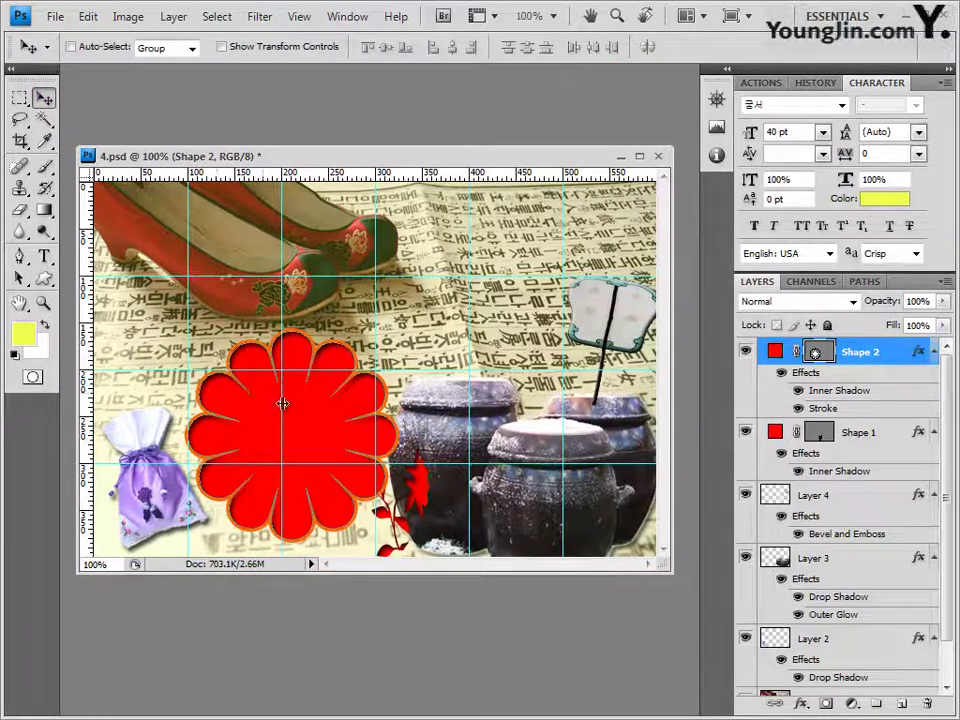
{"action": "left_click_drag", "start_coordinate": [283, 403], "coordinate": [261, 379]}
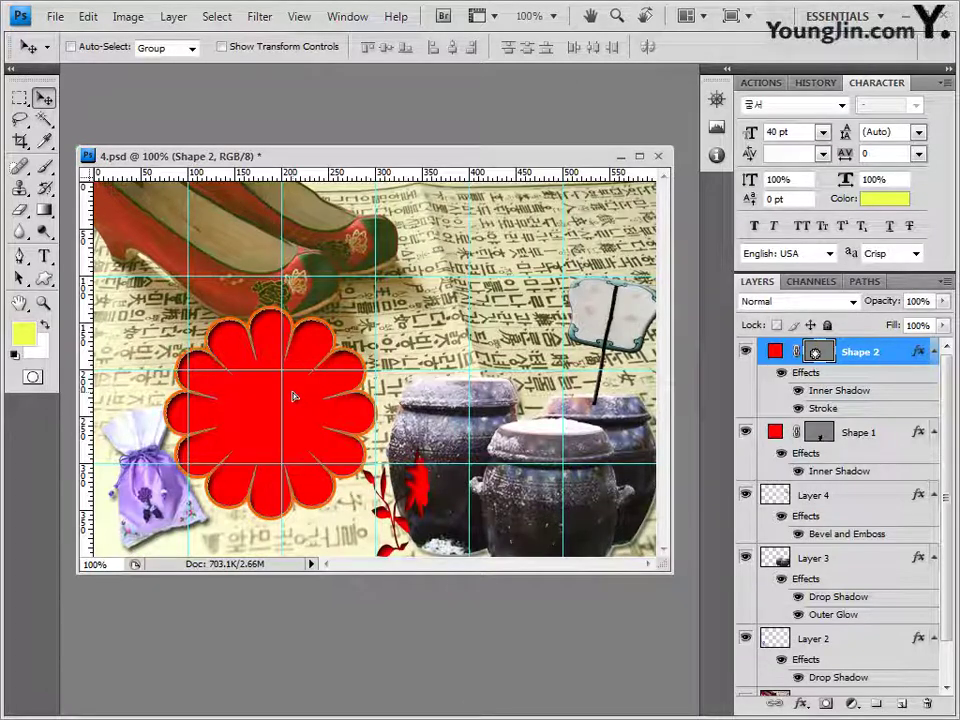
{"action": "mouse_move", "coordinate": [293, 397]}
{"action": "left_mouse_down"}
{"action": "mouse_move", "coordinate": [284, 397]}
{"action": "mouse_move", "coordinate": [302, 406]}
{"action": "left_mouse_up"}
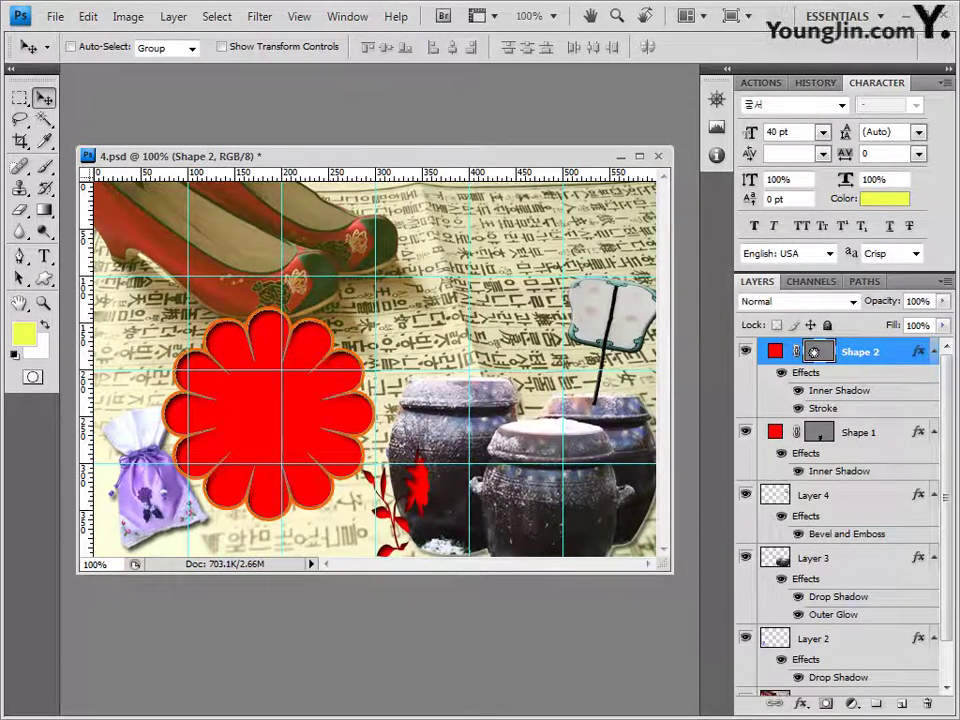
Open 2급-13.jpg, copy its whole image into 4.psd as a new layer and close the source file
{"action": "key", "text": "alt+Tab"}
{"action": "left_click_drag", "start_coordinate": [562, 535], "coordinate": [377, 133]}
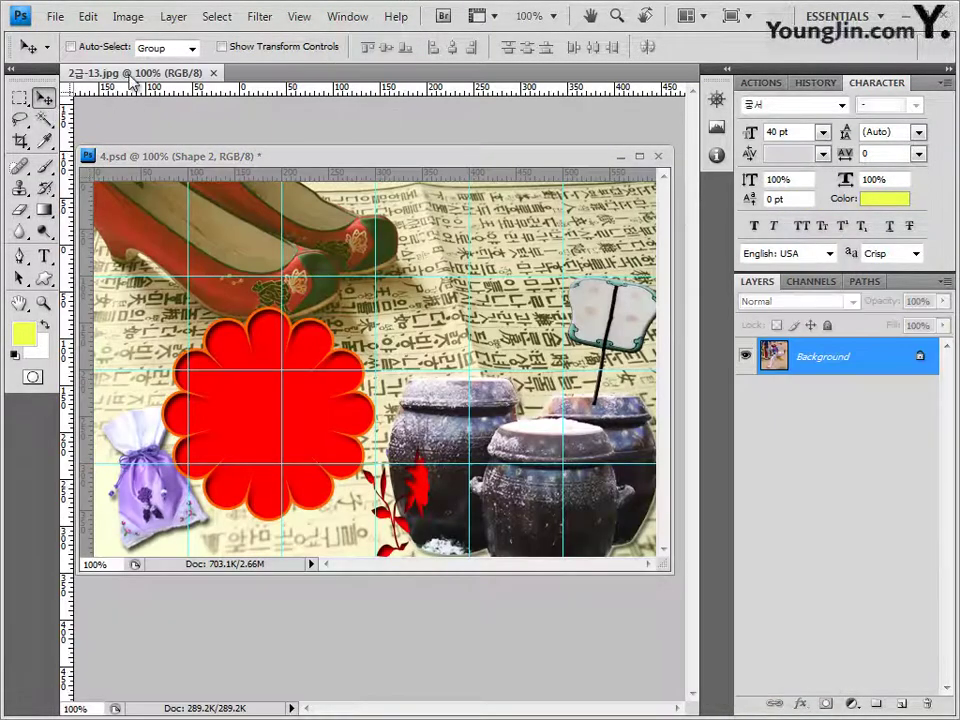
{"action": "left_click_drag", "start_coordinate": [60, 69], "coordinate": [201, 256]}
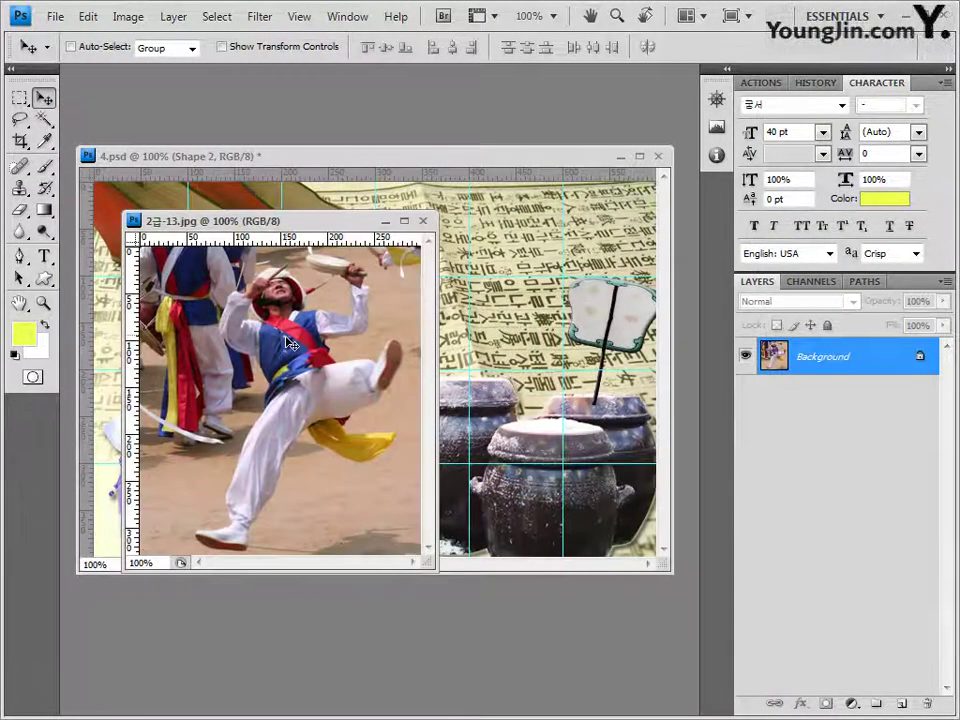
{"action": "left_click", "coordinate": [423, 222]}
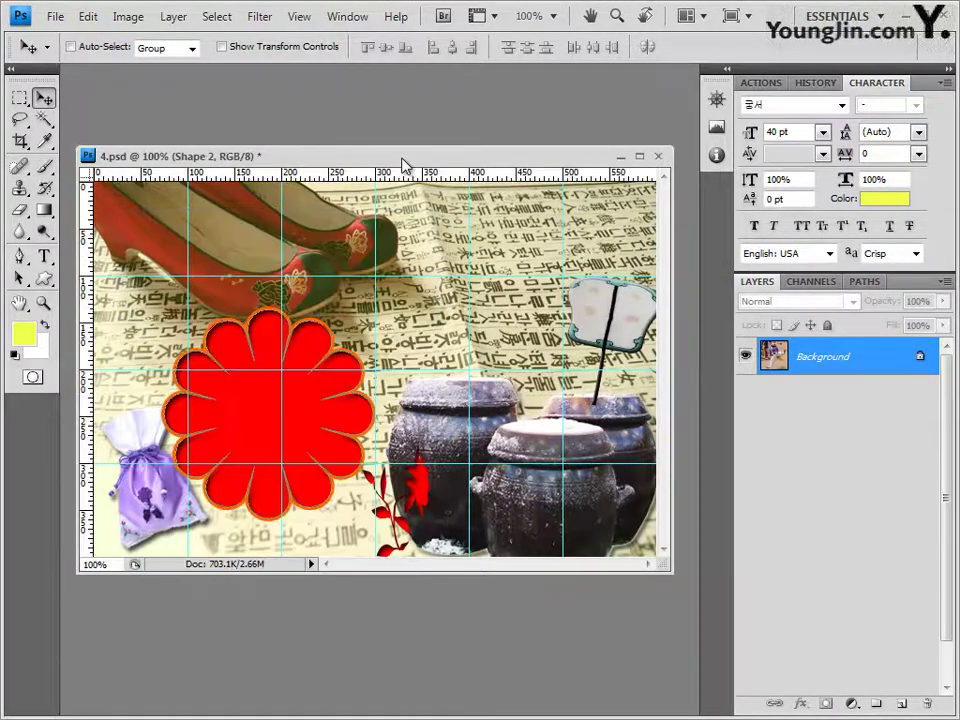
{"action": "key", "text": "ctrl+v"}
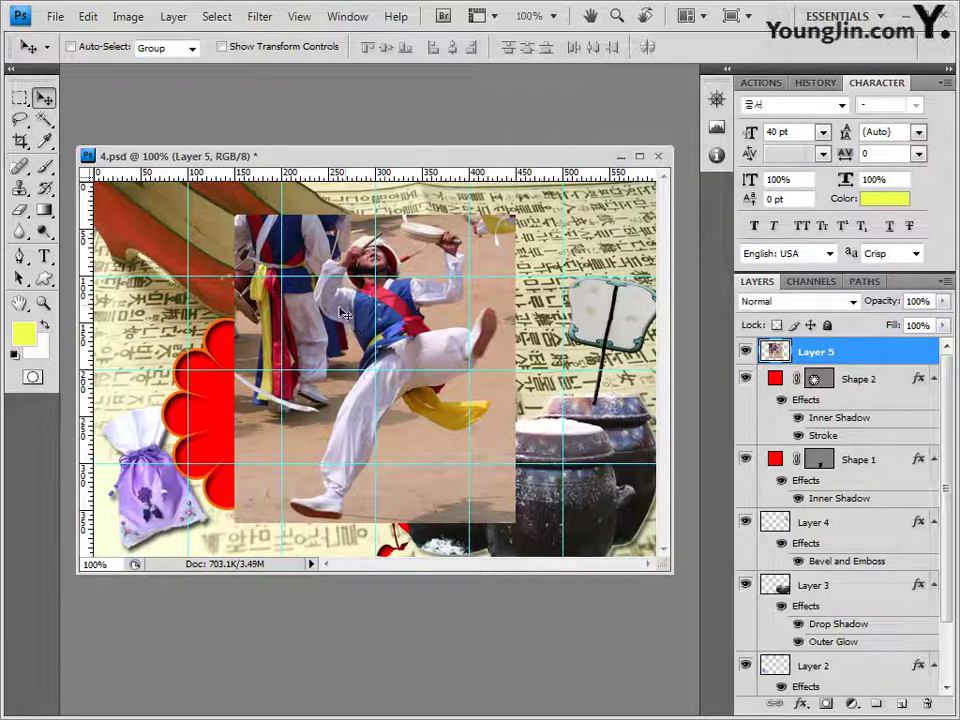
Scale the pasted dancer photo proportionally to 73.7% and clip it to the large flower shape with the dancer roughly centred inside
{"action": "left_click_drag", "start_coordinate": [330, 312], "coordinate": [233, 344]}
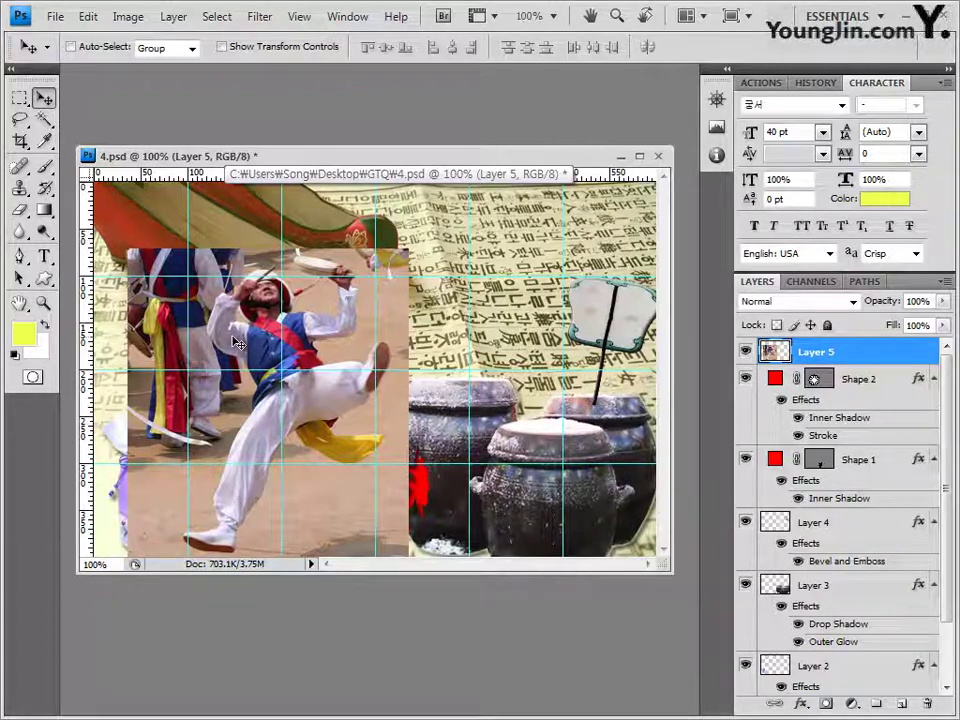
{"action": "key", "text": "ctrl+t"}
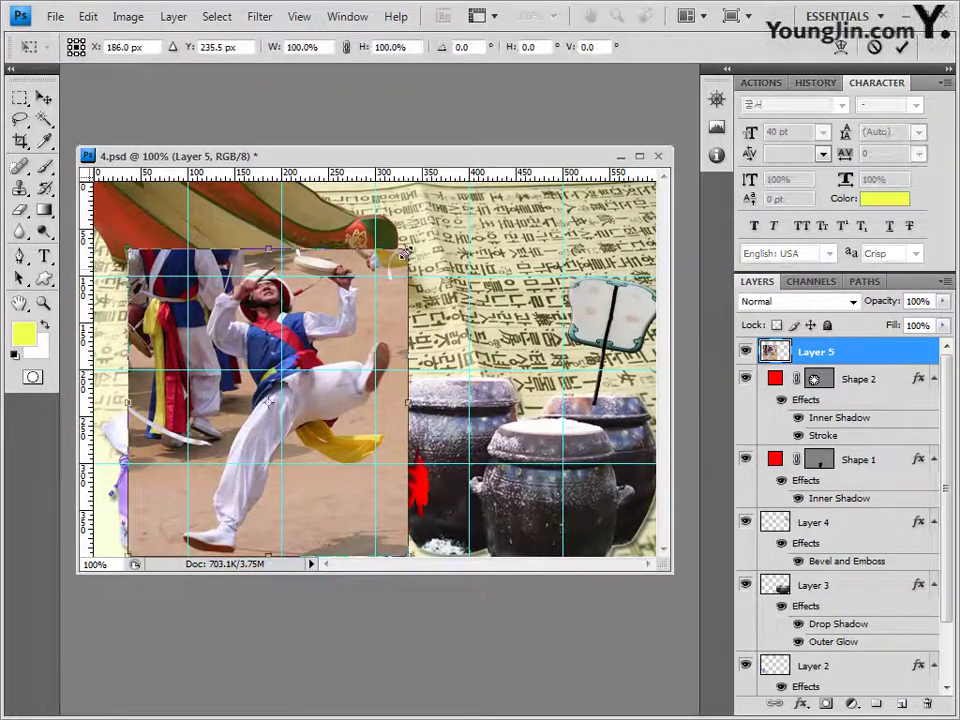
{"action": "left_click_drag", "start_coordinate": [407, 248], "coordinate": [357, 305]}
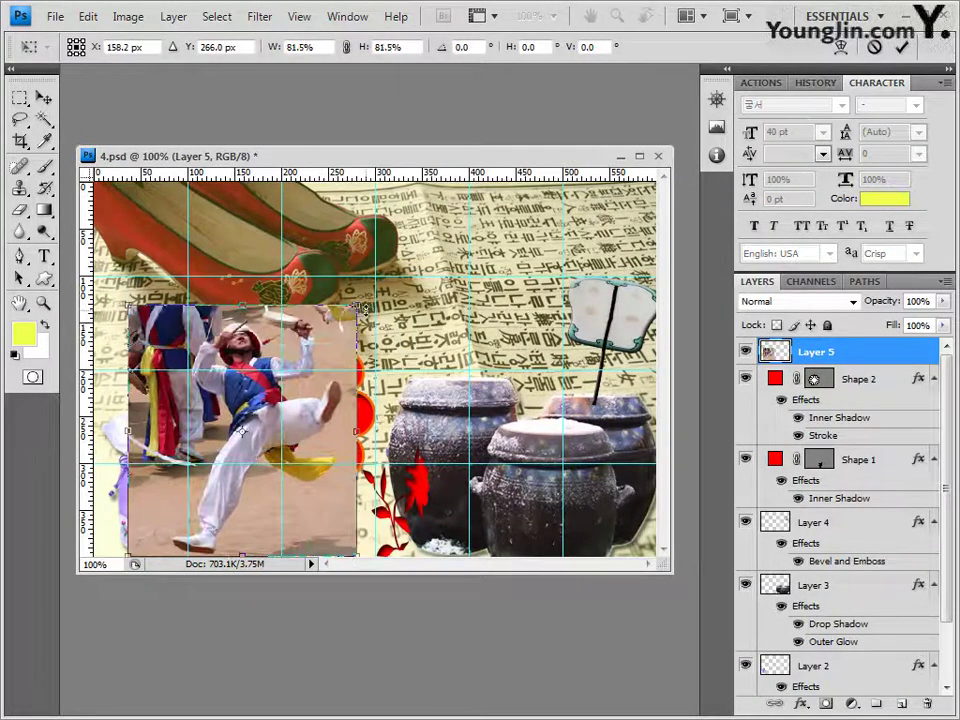
{"action": "left_click_drag", "start_coordinate": [311, 346], "coordinate": [333, 343]}
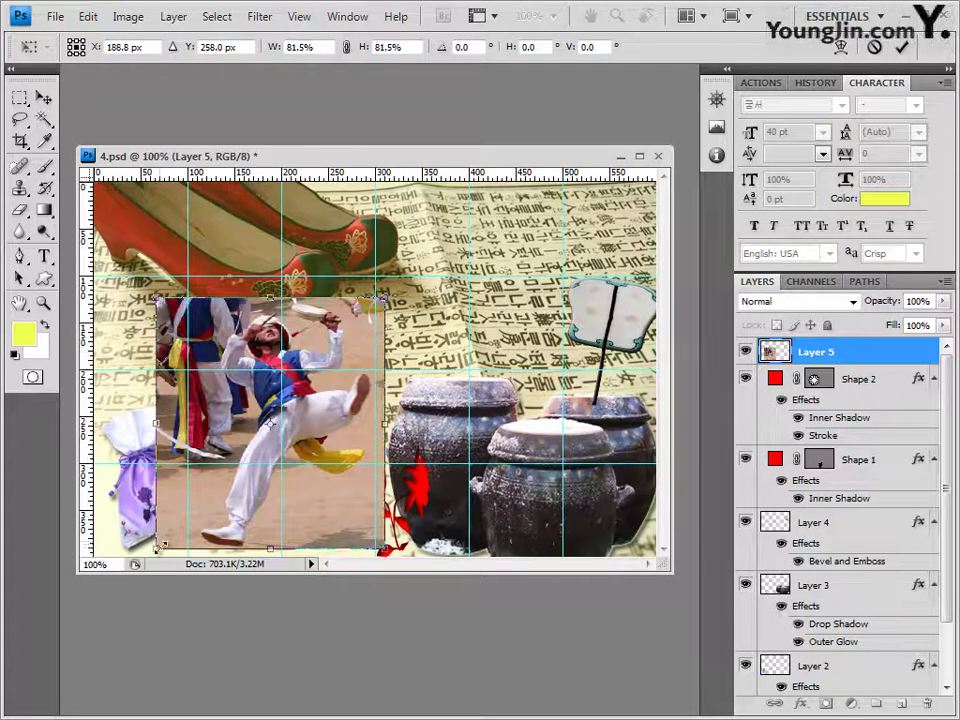
{"action": "left_click_drag", "start_coordinate": [161, 546], "coordinate": [180, 525]}
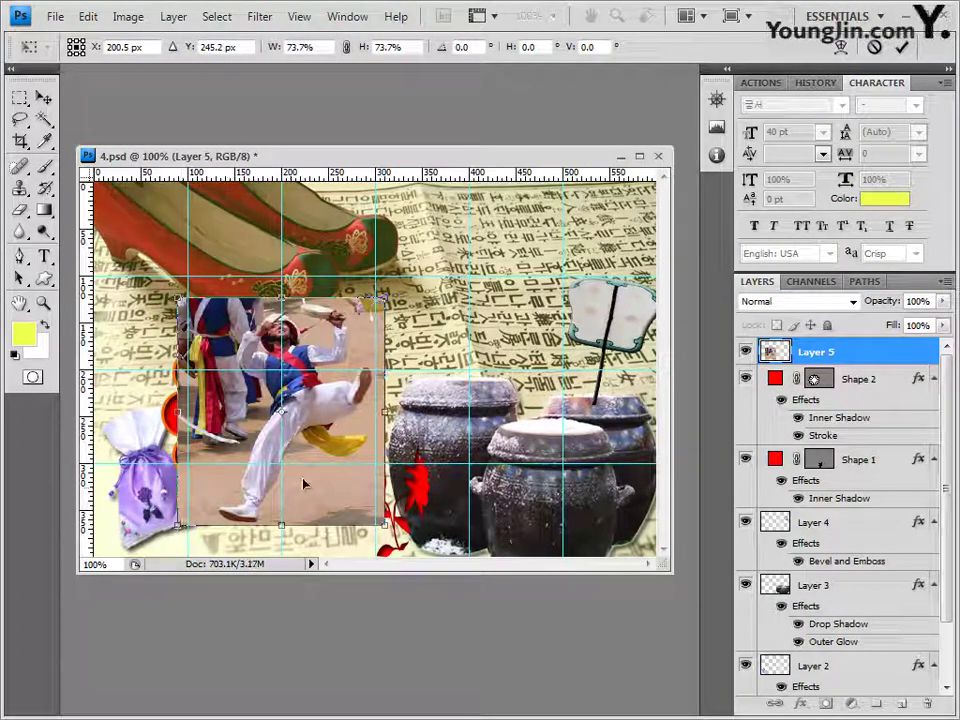
{"action": "key", "text": "Return"}
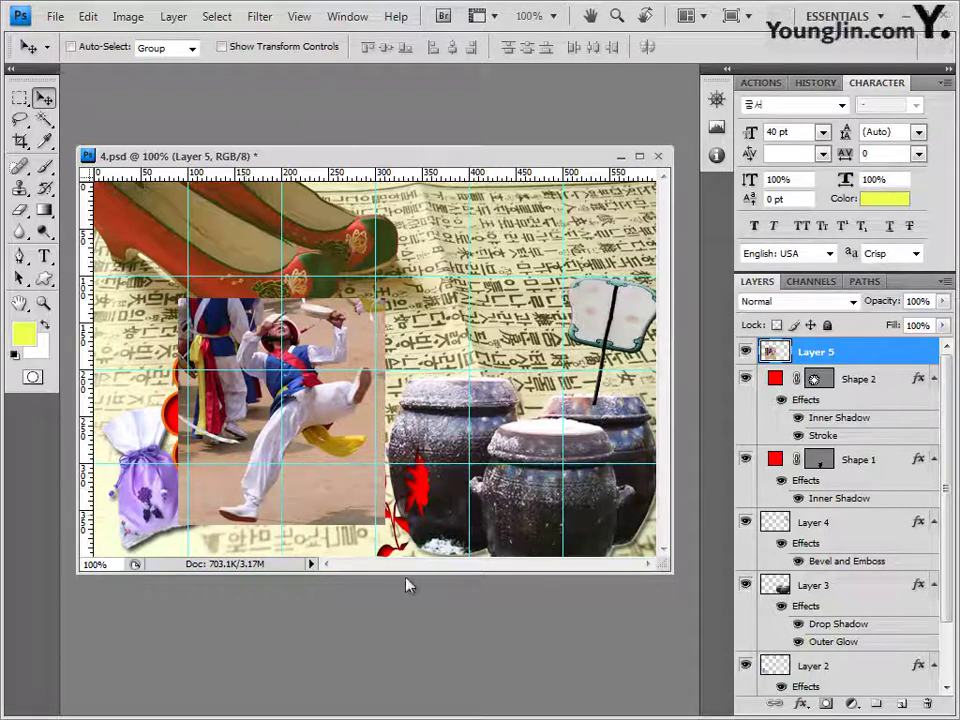
{"action": "left_click", "coordinate": [870, 363], "text": "alt"}
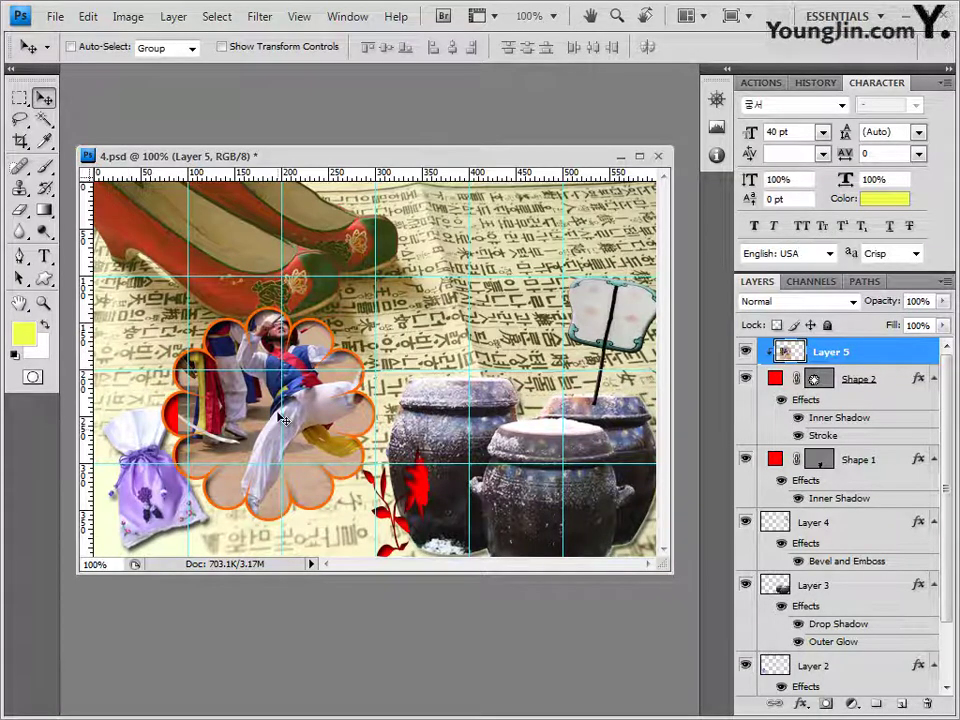
{"action": "left_click_drag", "start_coordinate": [213, 315], "coordinate": [267, 418]}
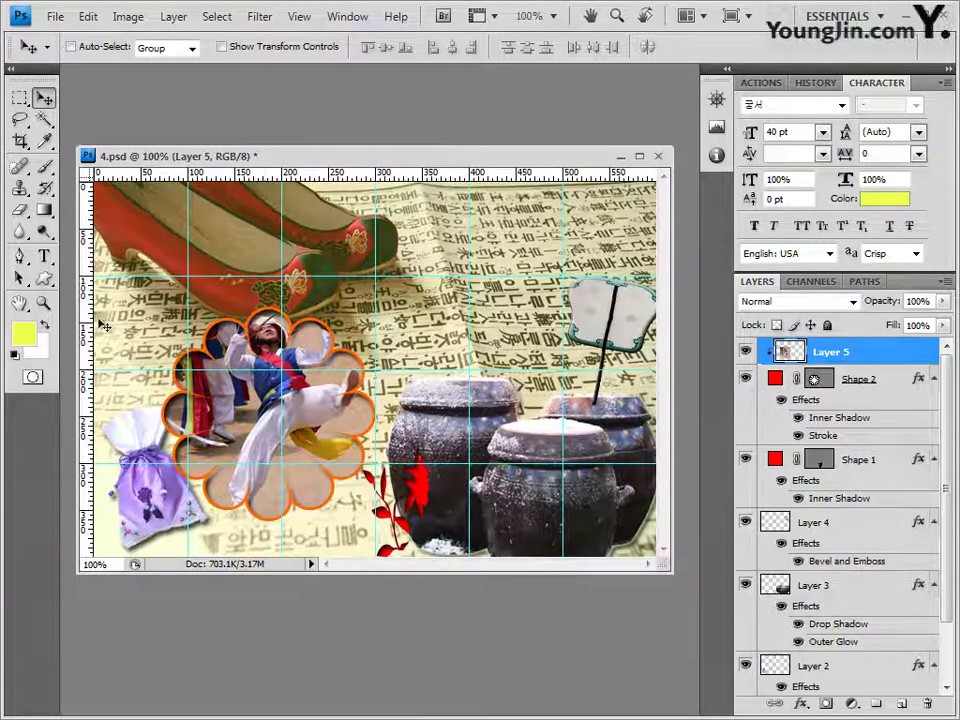
Replace the custom shapes with the Symbols set and choose the yin-yang shape
{"action": "left_click", "coordinate": [44, 280]}
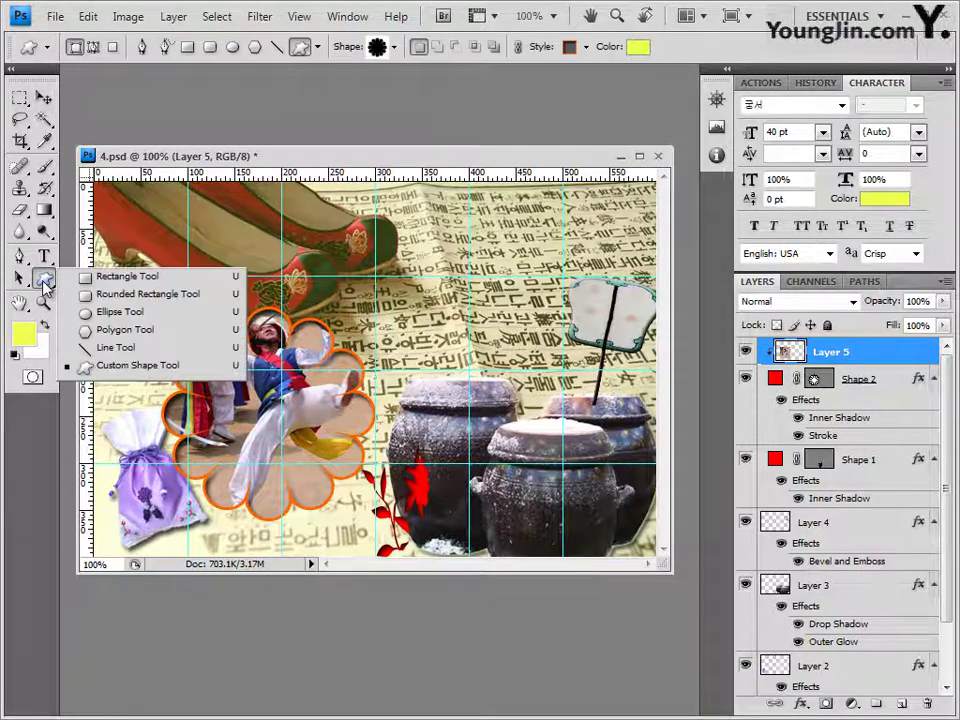
{"action": "left_click", "coordinate": [41, 276]}
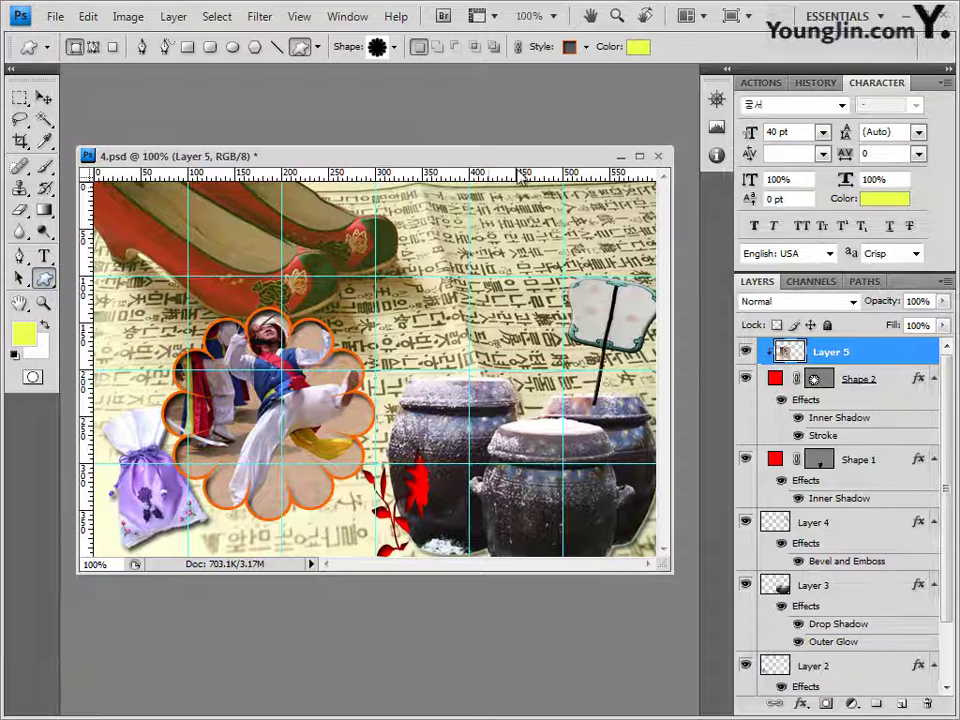
{"action": "left_click", "coordinate": [396, 48]}
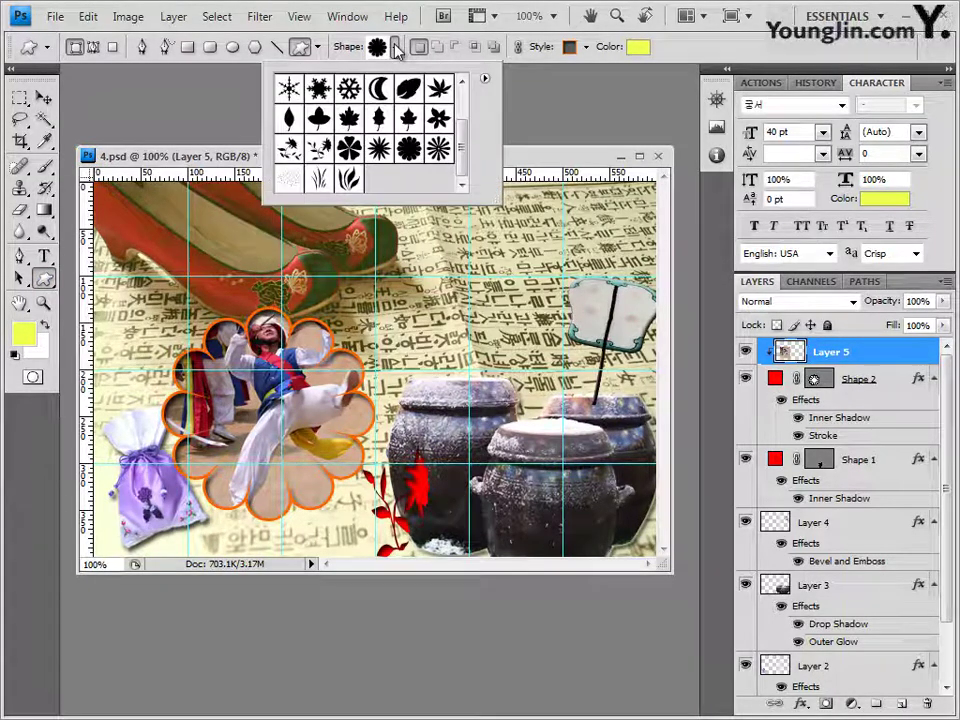
{"action": "left_click", "coordinate": [484, 78]}
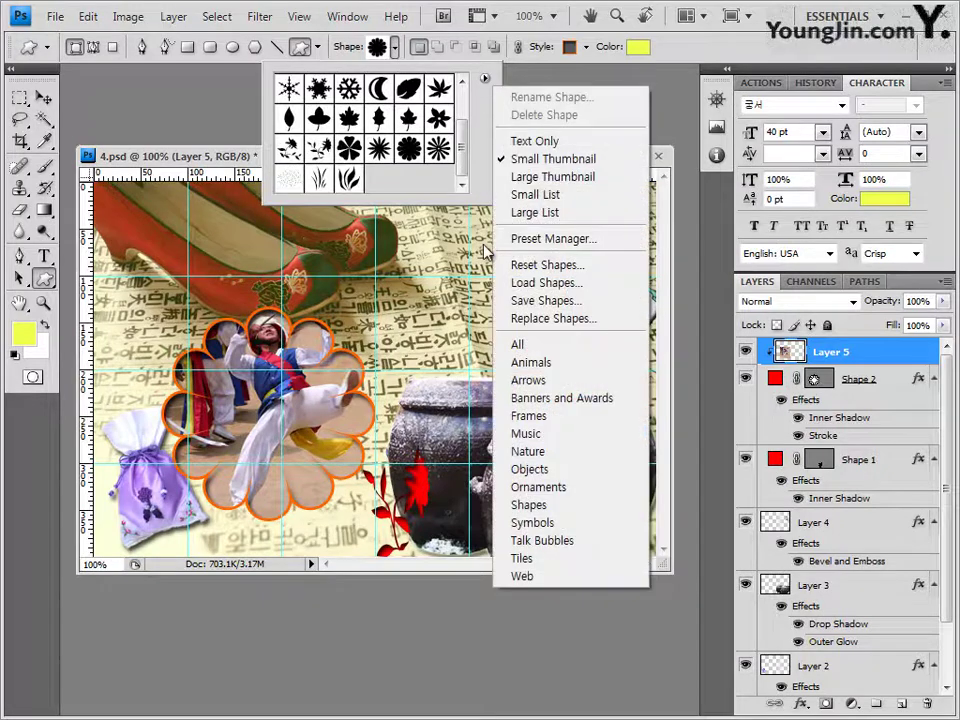
{"action": "left_click", "coordinate": [555, 524]}
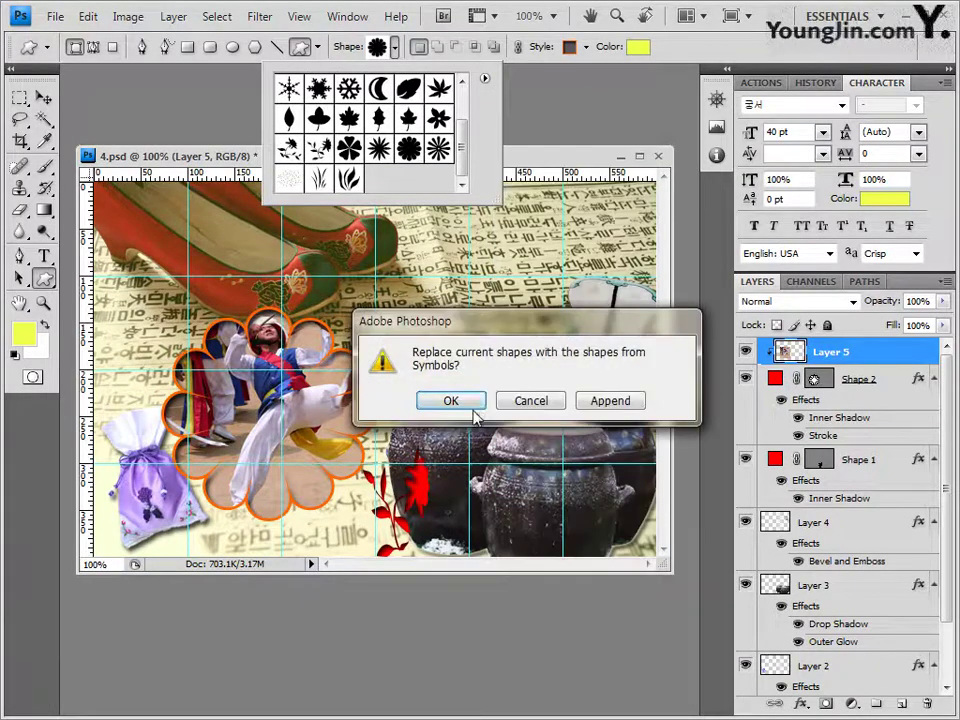
{"action": "left_click", "coordinate": [450, 399]}
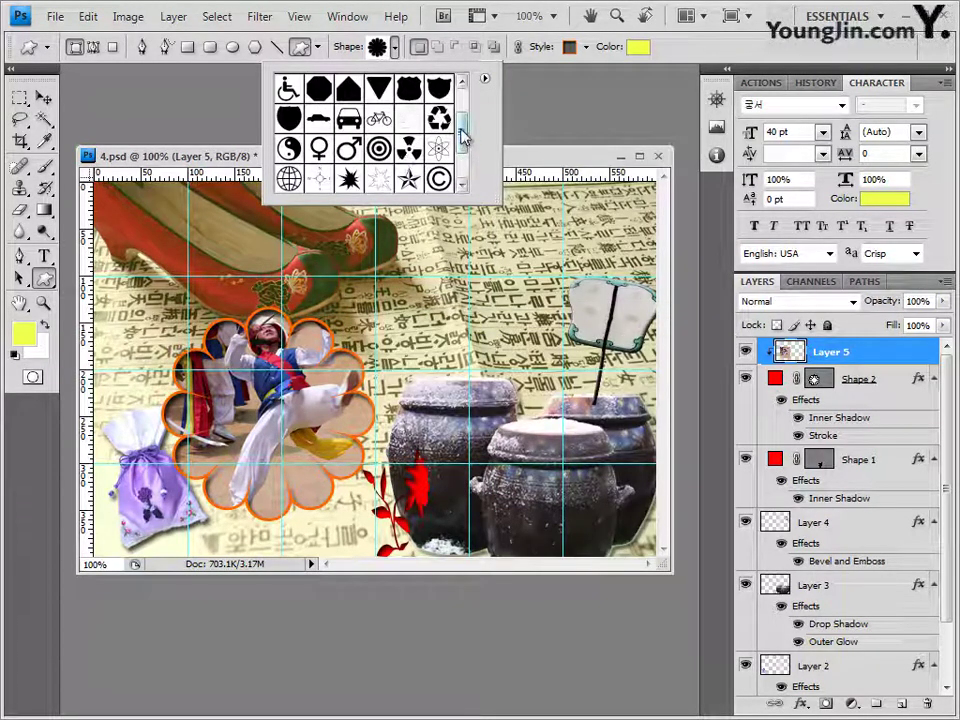
{"action": "left_click", "coordinate": [289, 149]}
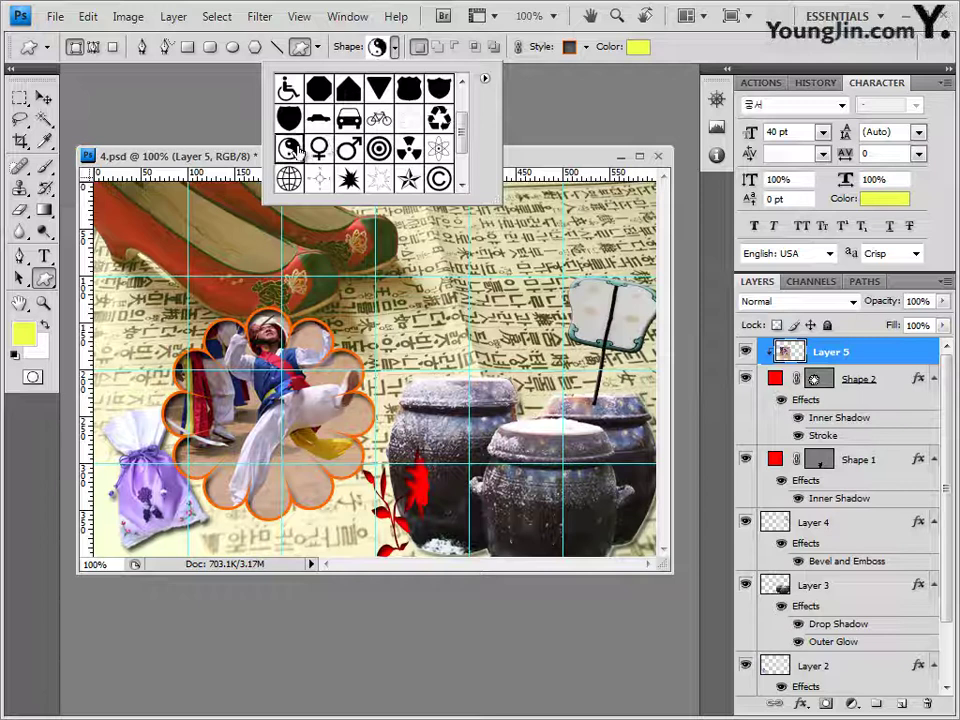
{"action": "left_click", "coordinate": [520, 160]}
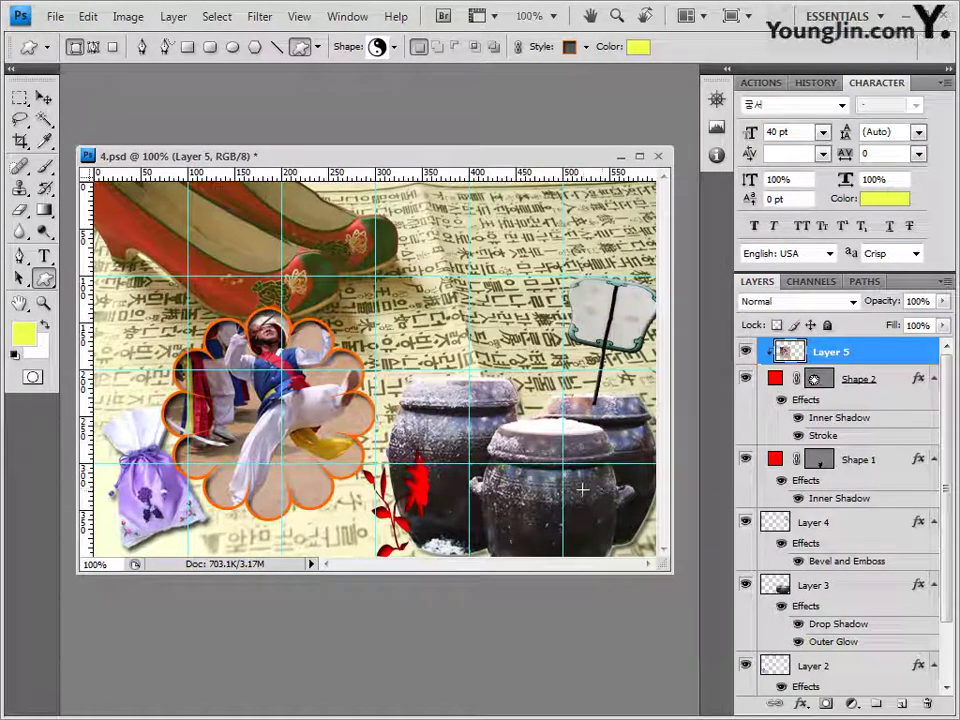
Draw a yin-yang symbol about 80 px across over the front jar's lower right side and shift it about 20 px left
{"action": "left_click_drag", "start_coordinate": [589, 462], "coordinate": [660, 566]}
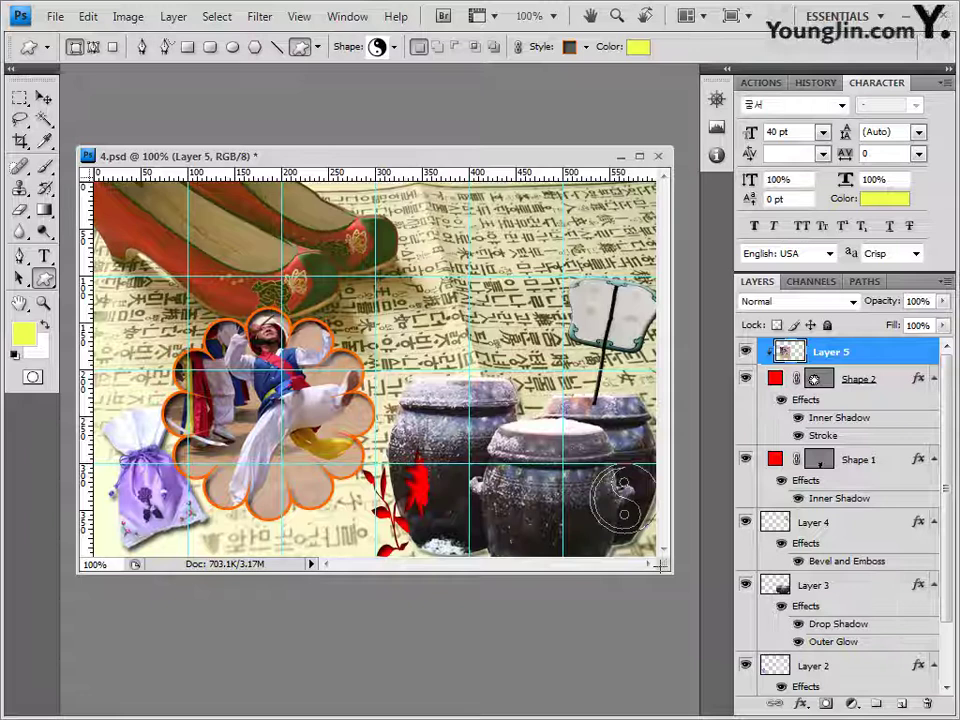
{"action": "left_click_drag", "start_coordinate": [660, 566], "coordinate": [660, 566]}
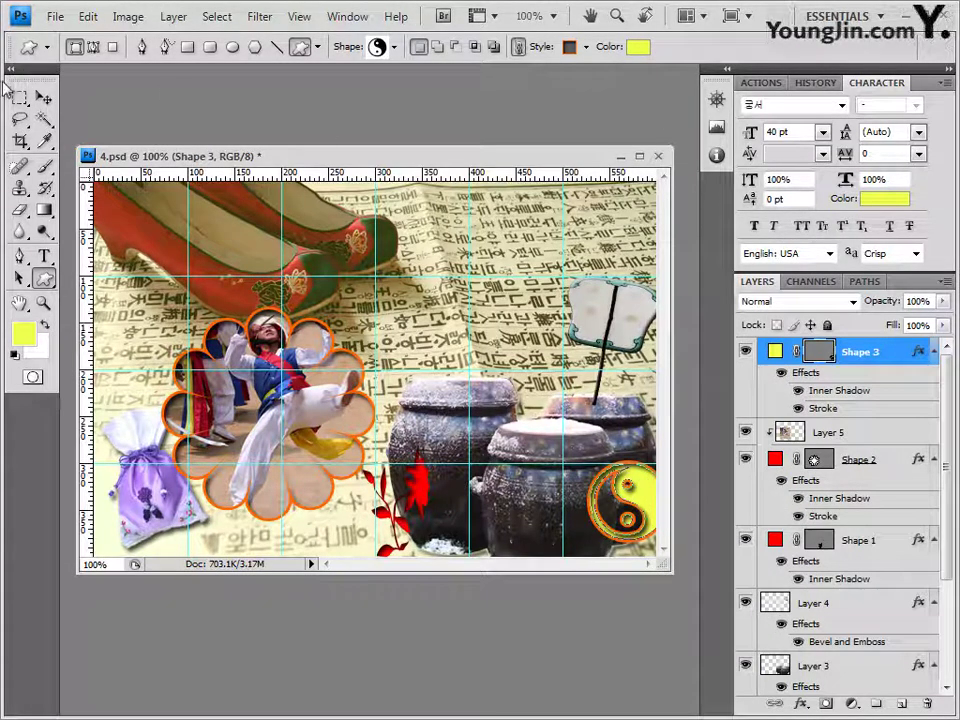
{"action": "left_click", "coordinate": [44, 98]}
{"action": "left_click_drag", "start_coordinate": [638, 510], "coordinate": [618, 508]}
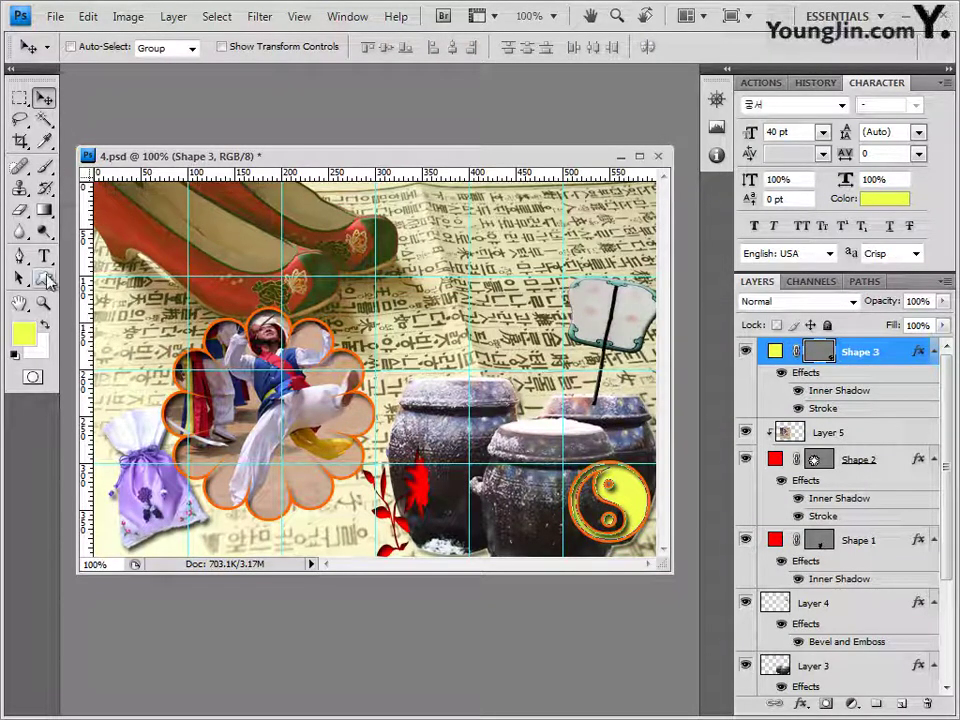
Clear the yin-yang symbol's layer style and keep its fill colour at #f1ff4f
{"action": "left_click", "coordinate": [44, 279]}
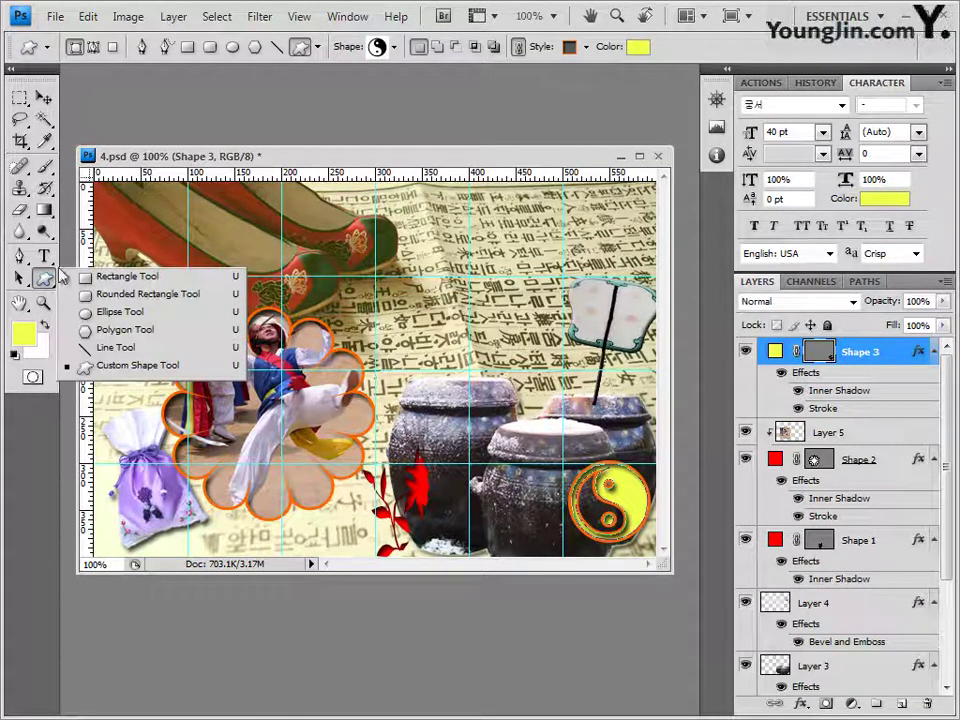
{"action": "left_click", "coordinate": [137, 365]}
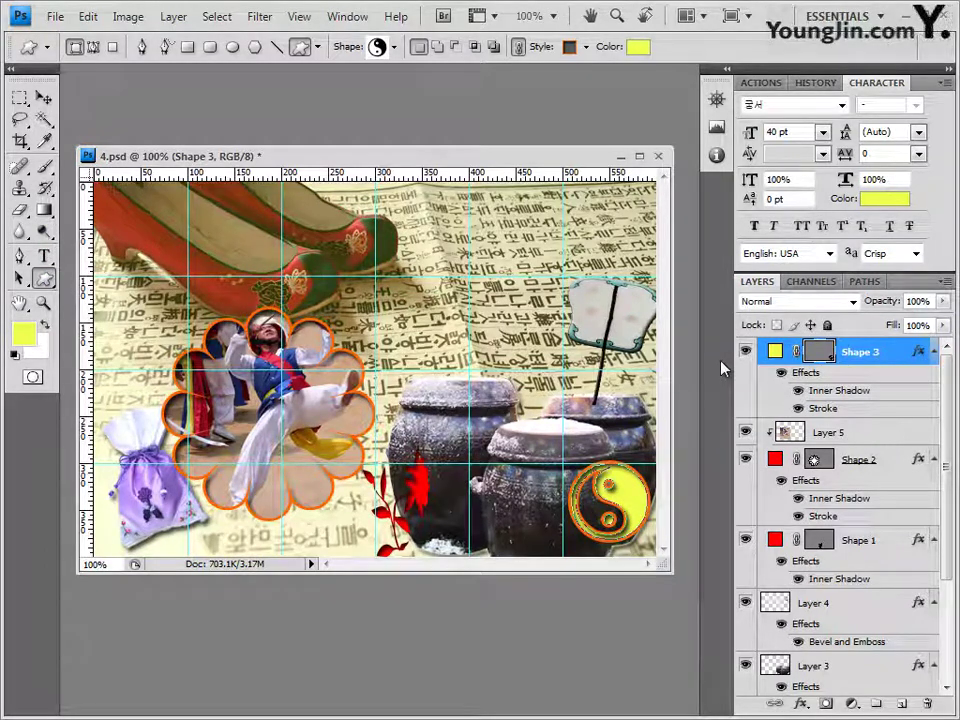
{"action": "left_click", "coordinate": [585, 47]}
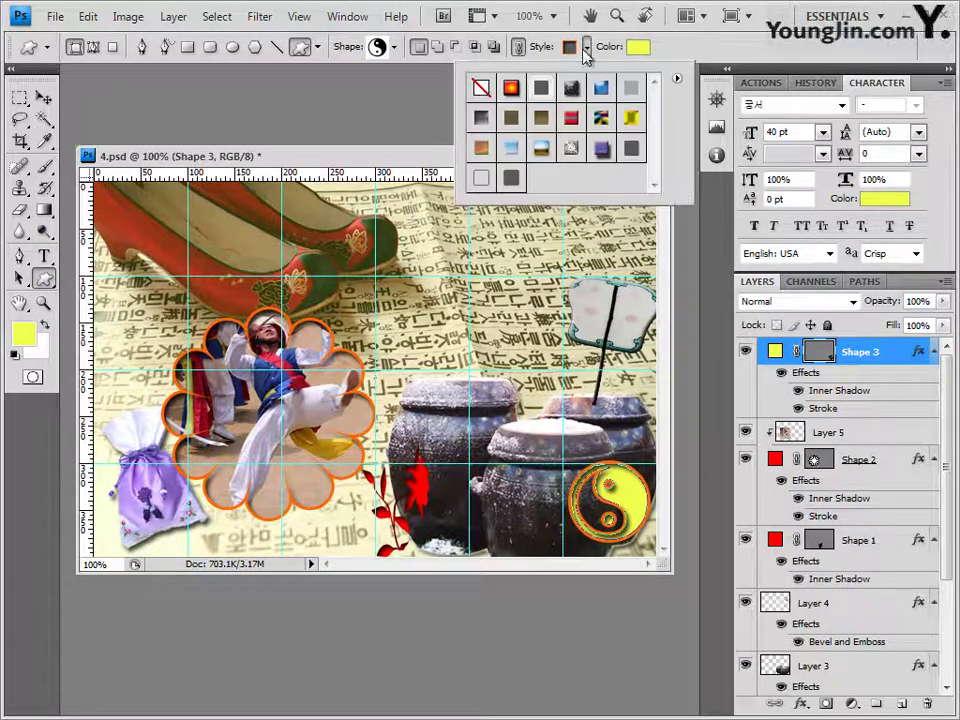
{"action": "left_click", "coordinate": [481, 88]}
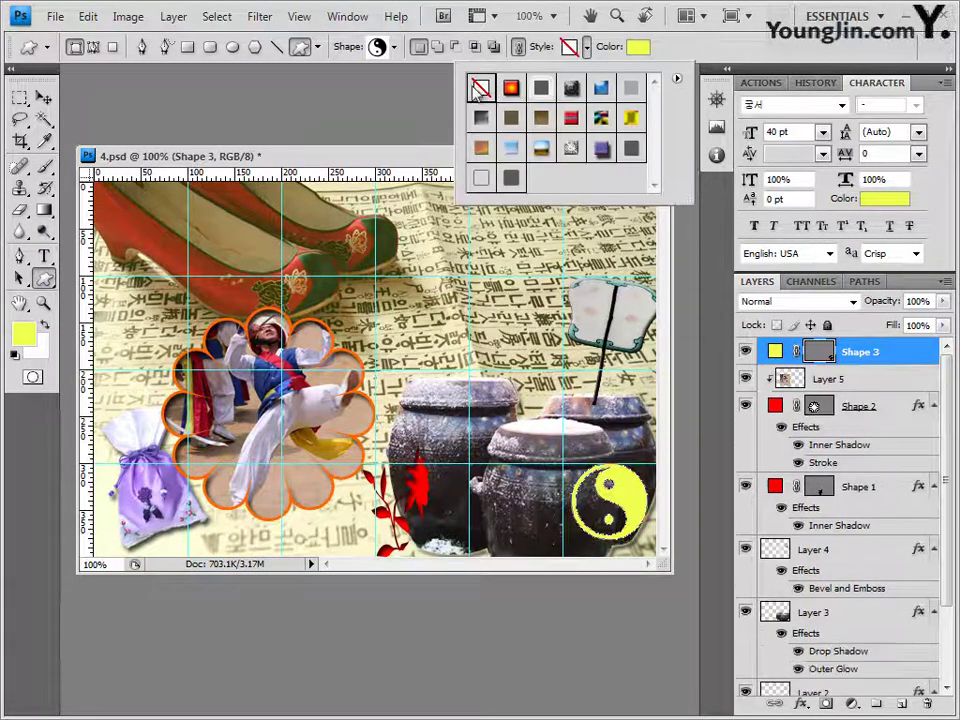
{"action": "left_click", "coordinate": [637, 47]}
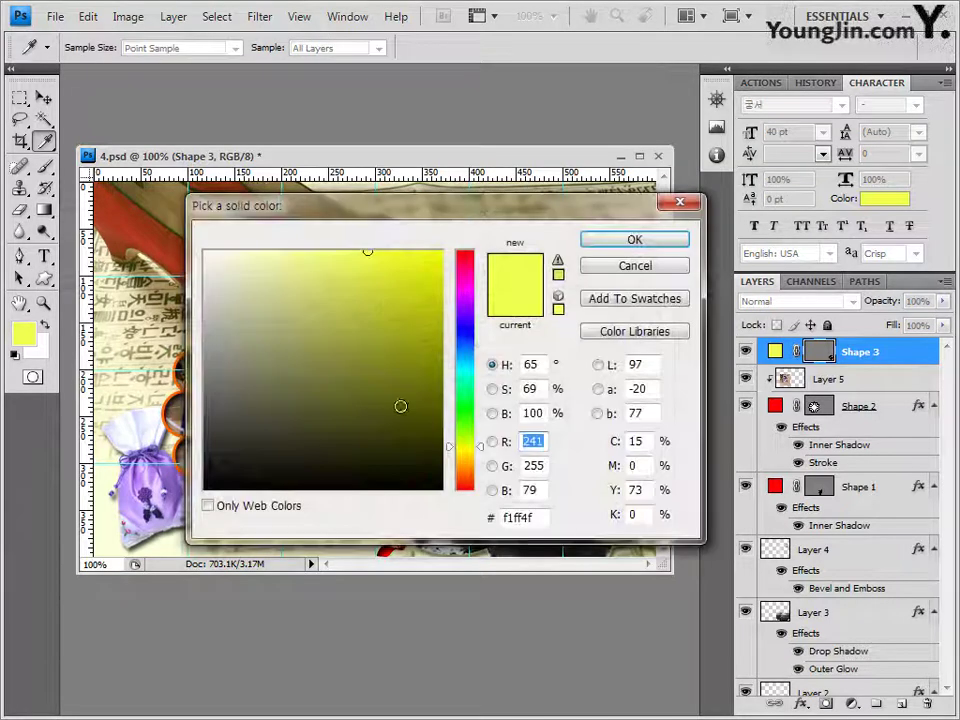
{"action": "left_click", "coordinate": [540, 517]}
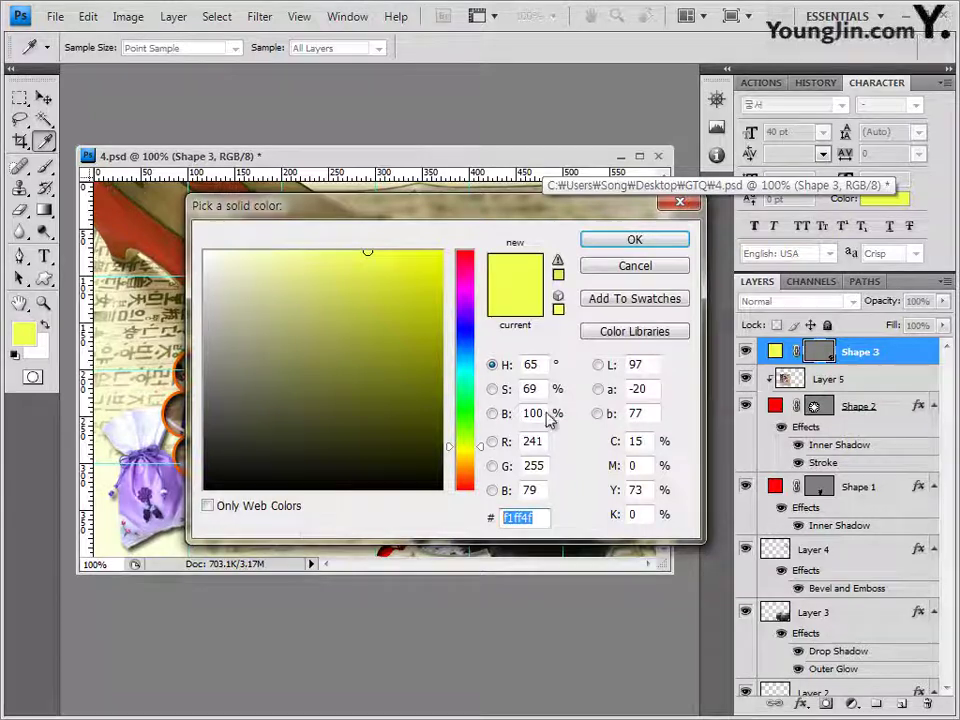
{"action": "left_click", "coordinate": [634, 240]}
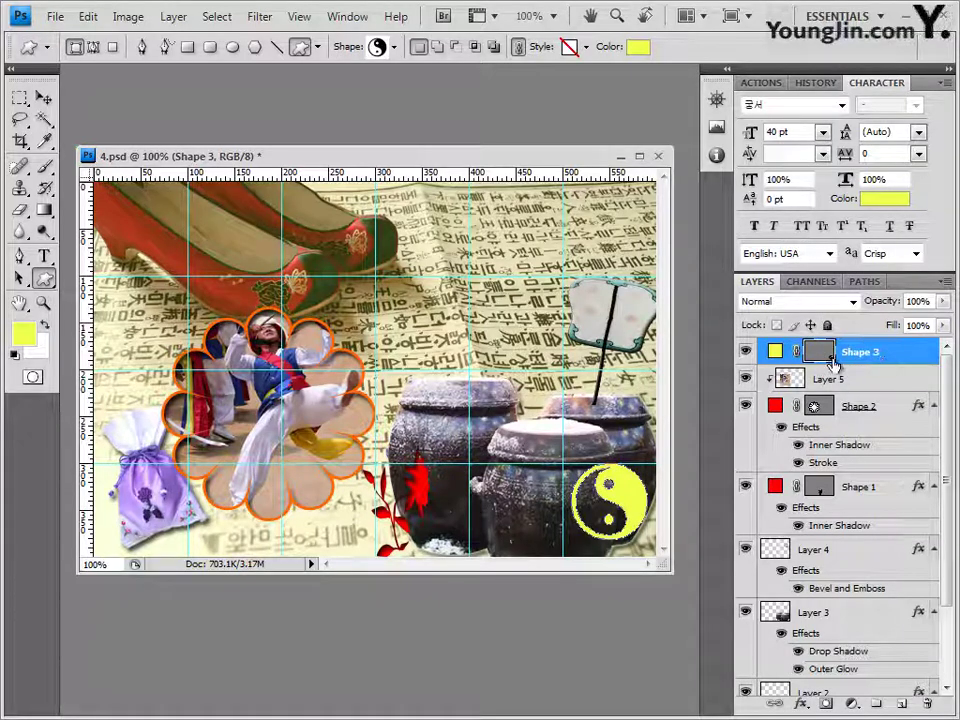
Add a Gradient Overlay to the yin-yang symbol and set the gradient's start colour stop to #ff6600
{"action": "left_click", "coordinate": [803, 704]}
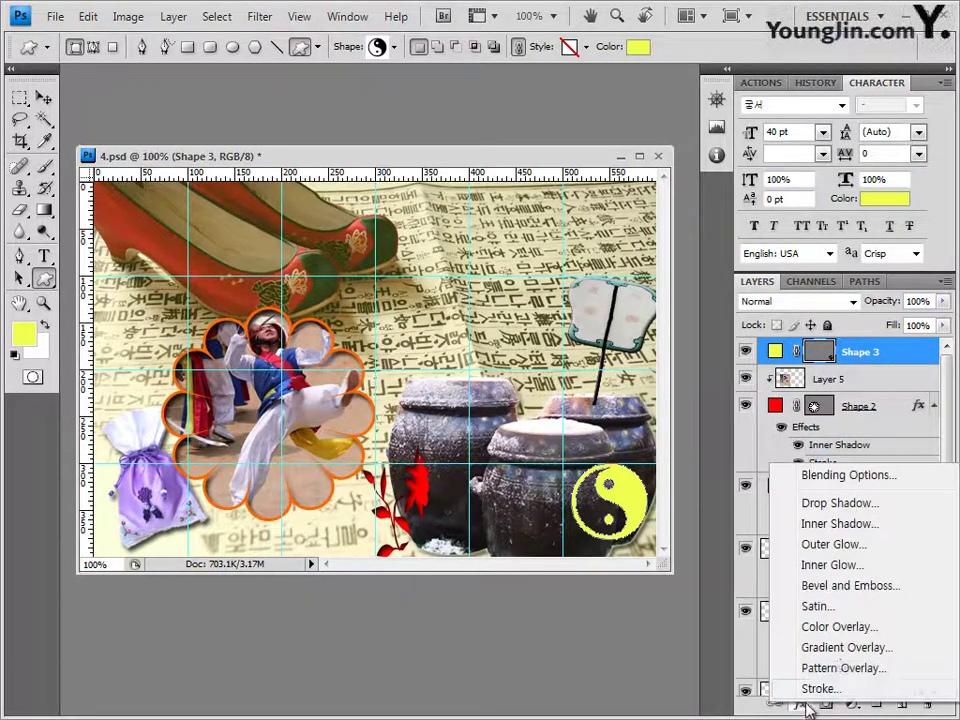
{"action": "left_click", "coordinate": [847, 651]}
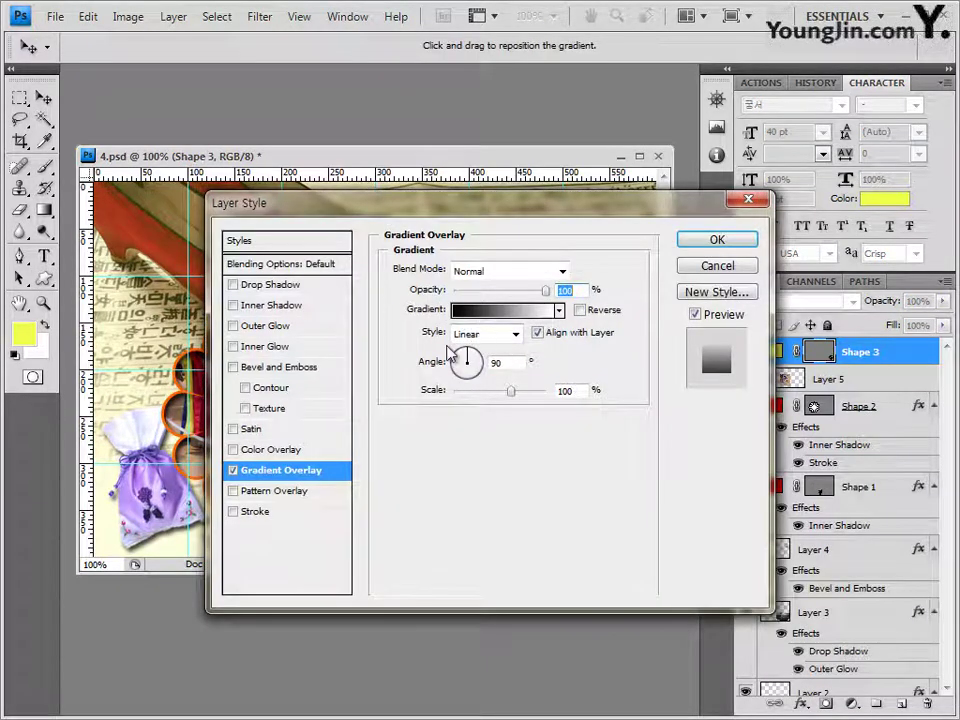
{"action": "left_click", "coordinate": [508, 311]}
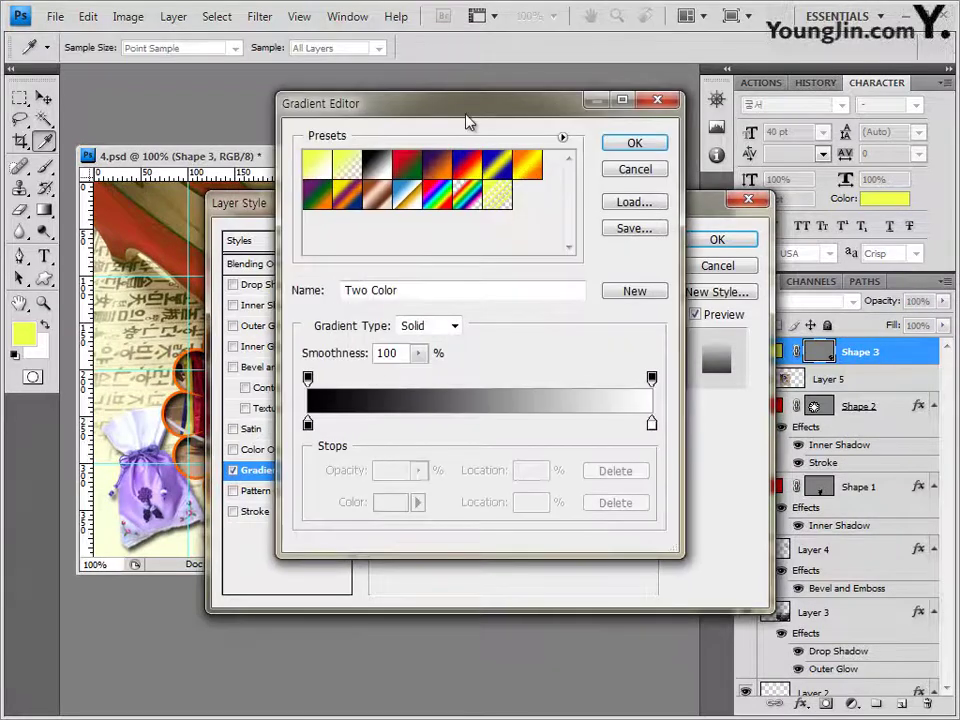
{"action": "left_click", "coordinate": [363, 425]}
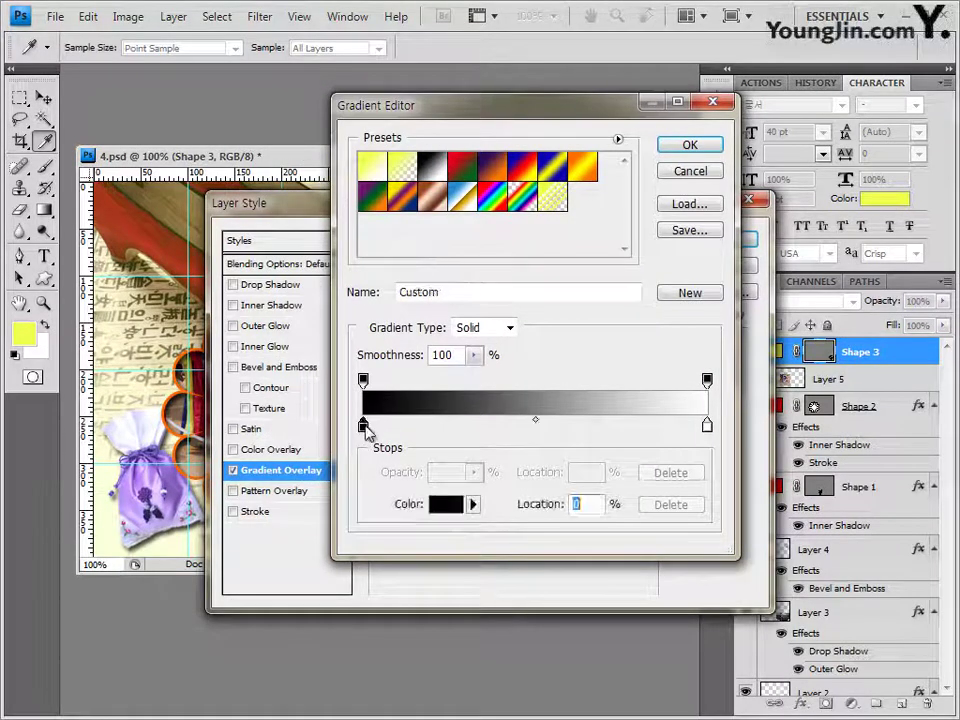
{"action": "left_click", "coordinate": [446, 504]}
{"action": "left_click", "coordinate": [543, 512]}
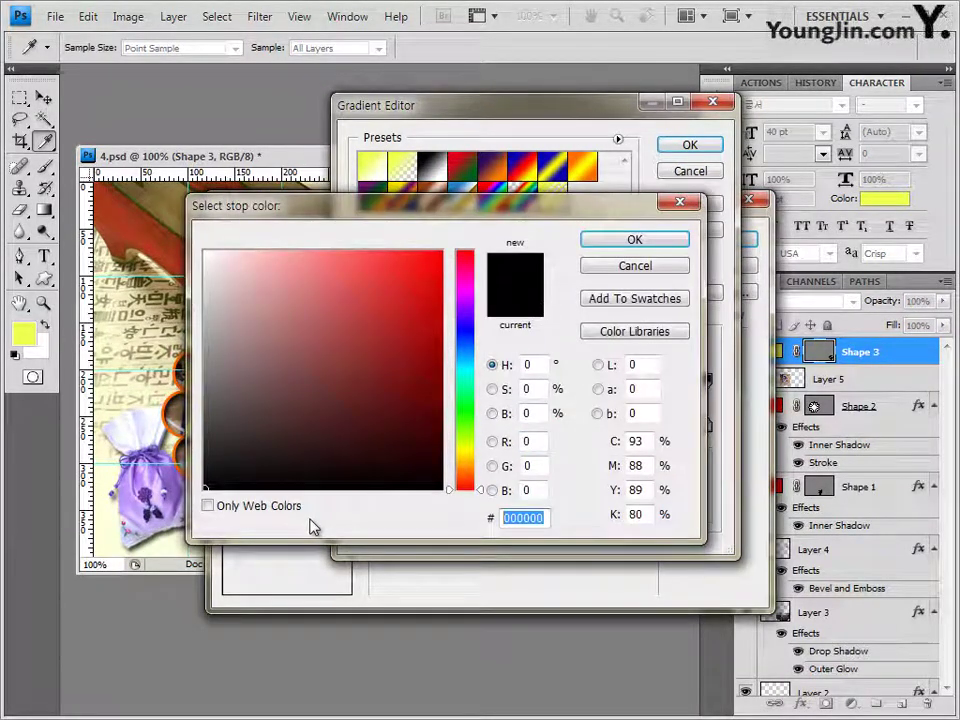
{"action": "type", "text": "ff6600"}
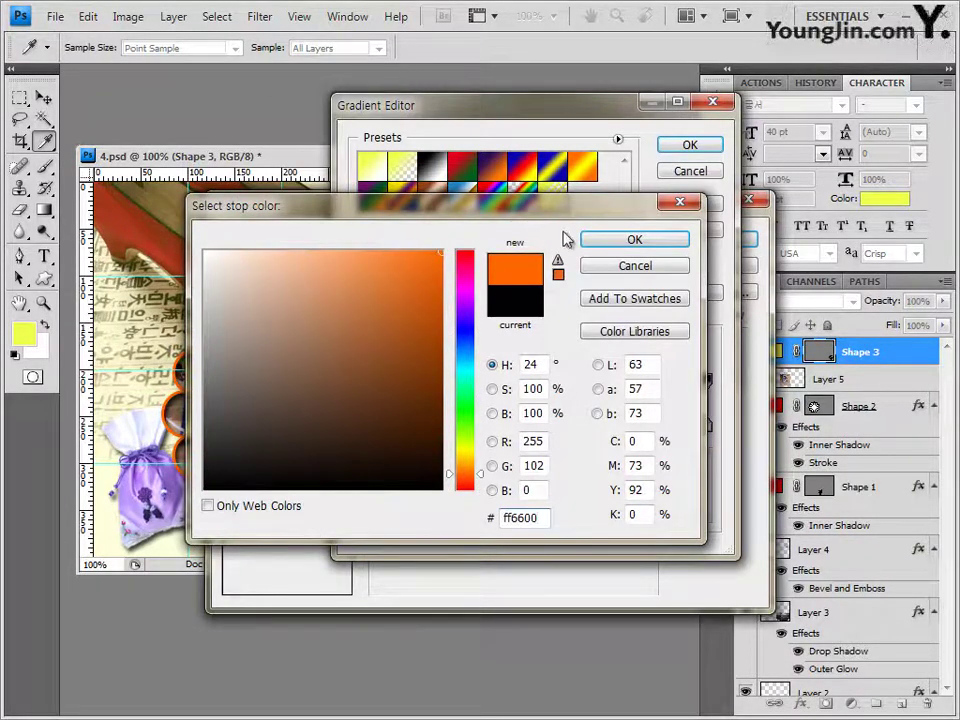
{"action": "left_click", "coordinate": [595, 240]}
Set the gradient's end colour stop to #ffff99 and add a Drop Shadow with default settings to the yin-yang symbol
{"action": "left_click", "coordinate": [707, 424]}
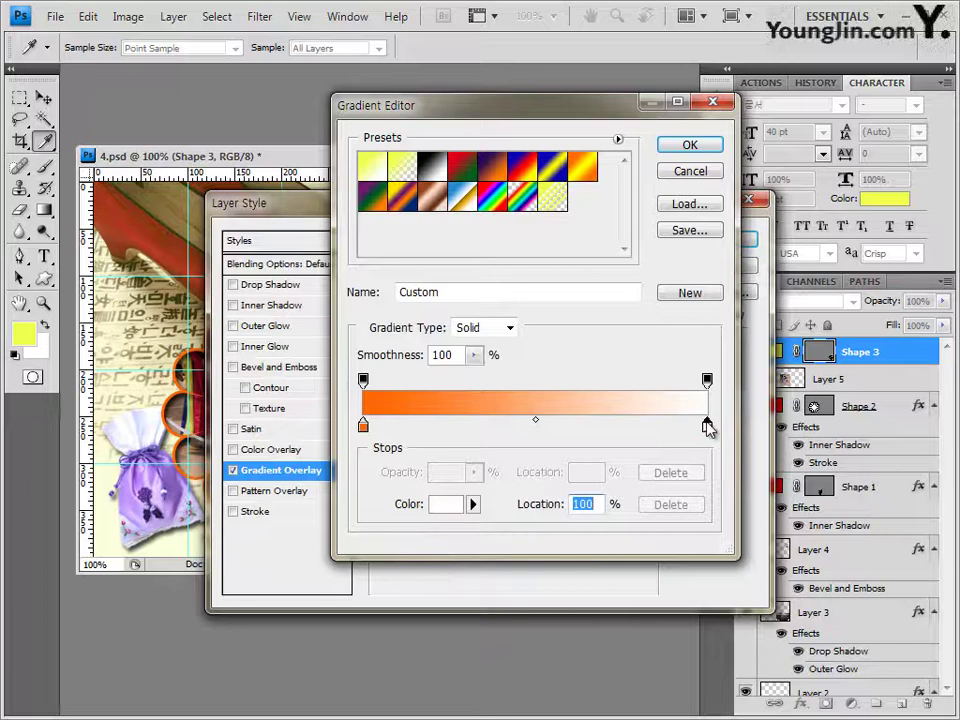
{"action": "double_click", "coordinate": [707, 426]}
{"action": "left_click", "coordinate": [533, 516]}
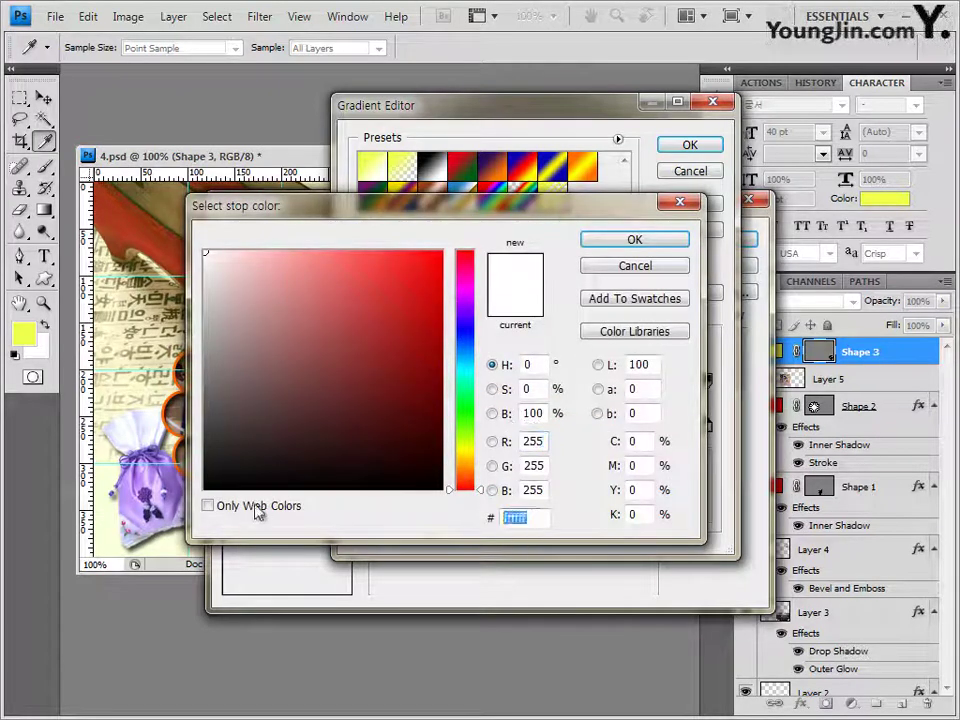
{"action": "type", "text": "00ffff"}
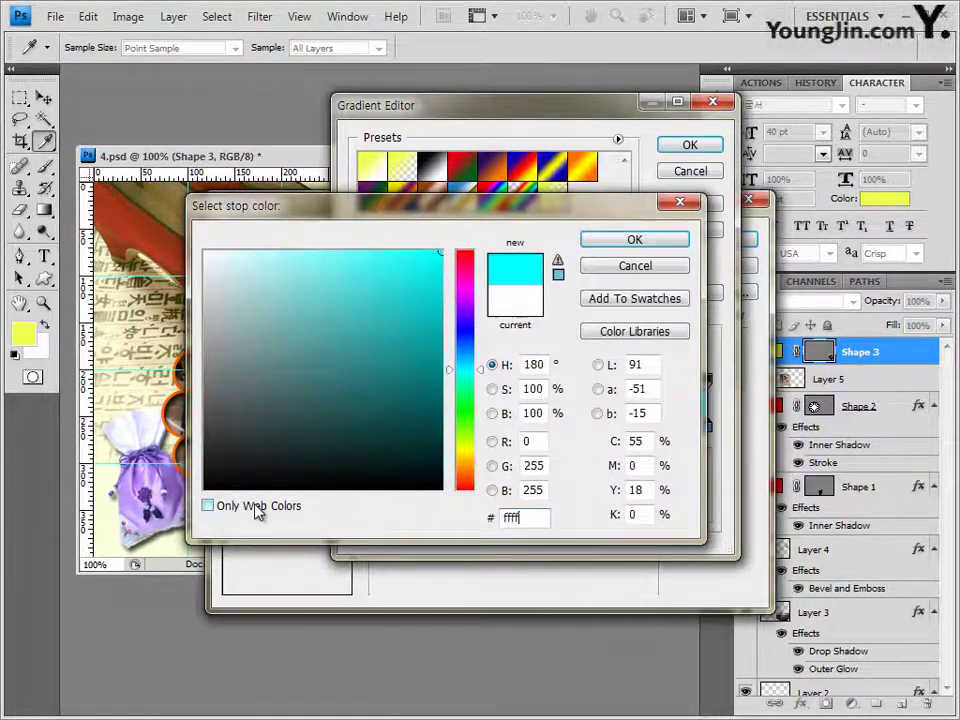
{"action": "type", "text": "99"}
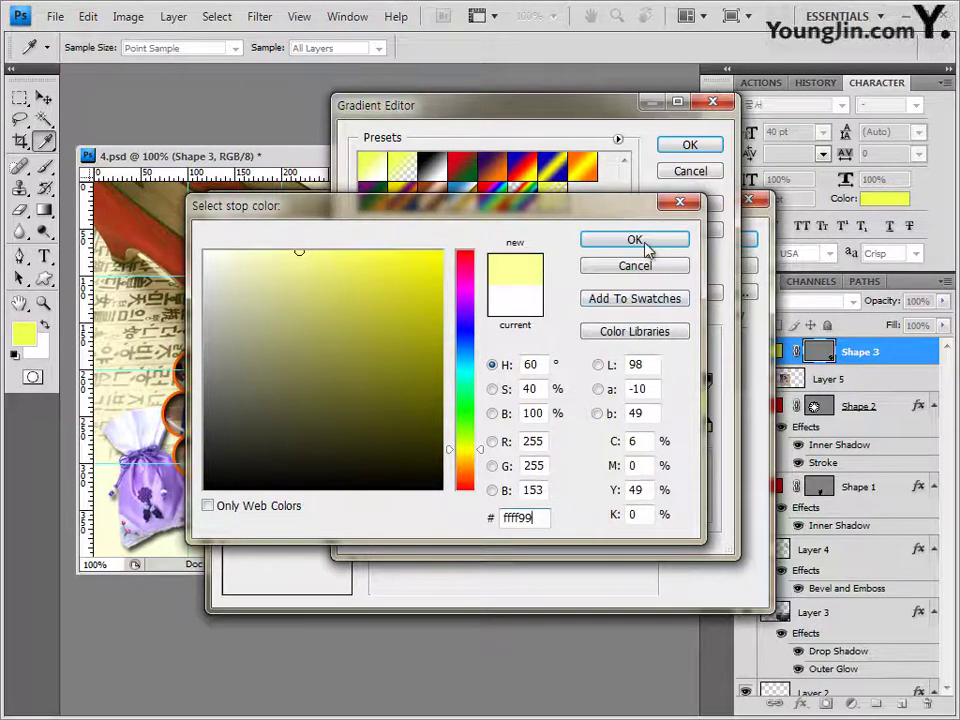
{"action": "left_click", "coordinate": [645, 245]}
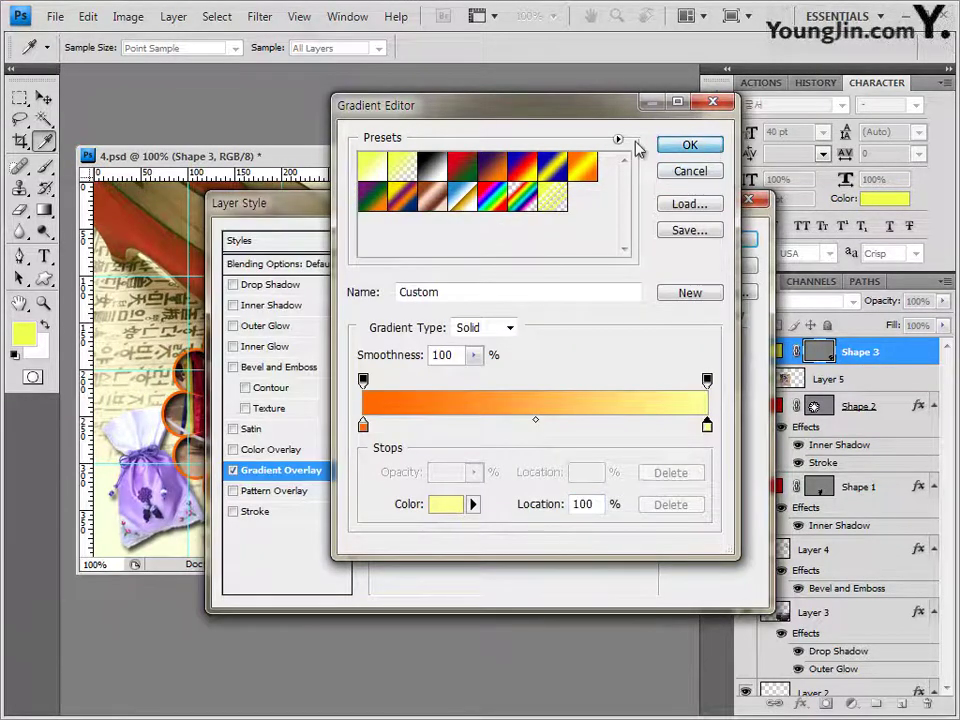
{"action": "left_click", "coordinate": [688, 145]}
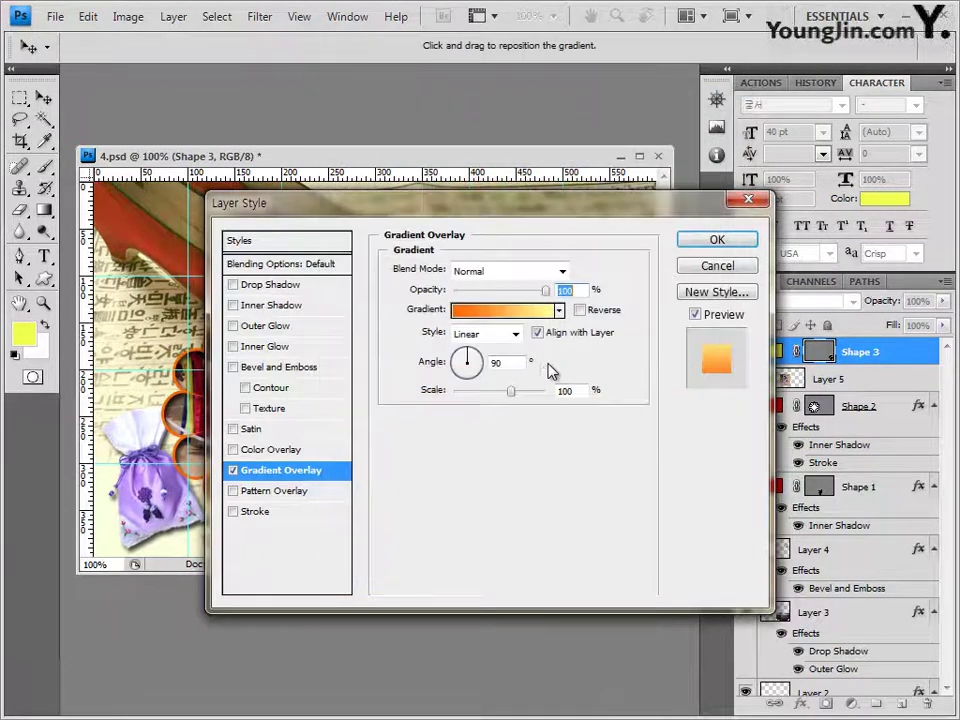
{"action": "left_click", "coordinate": [265, 287]}
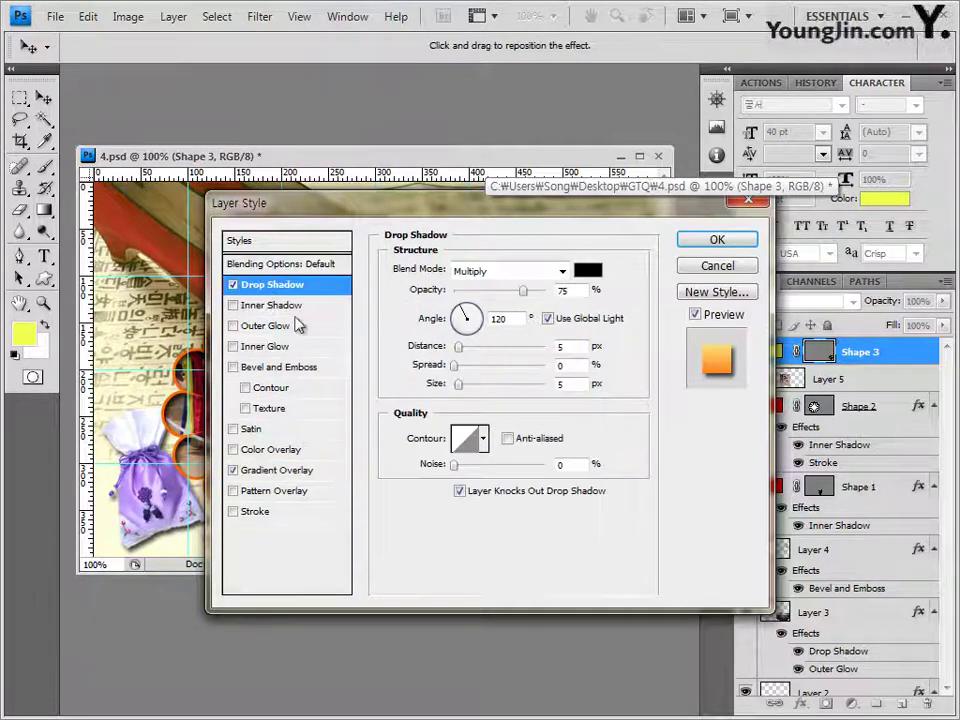
{"action": "left_click", "coordinate": [725, 244]}
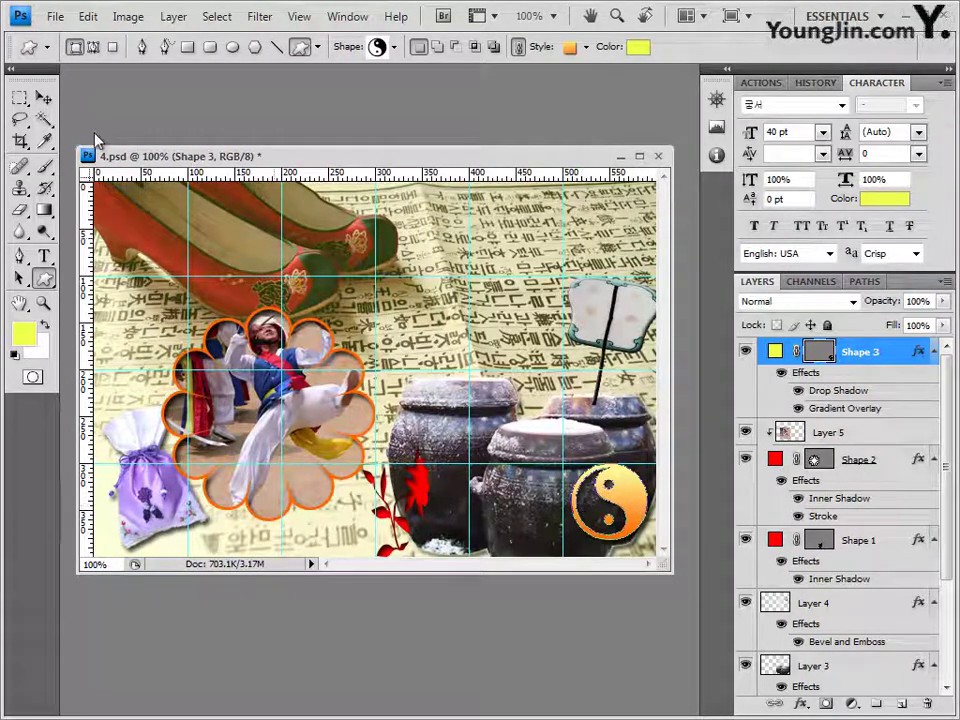
Nudge the yin-yang symbol about 9 px left and 4 px down on the front jar
{"action": "left_click", "coordinate": [43, 97]}
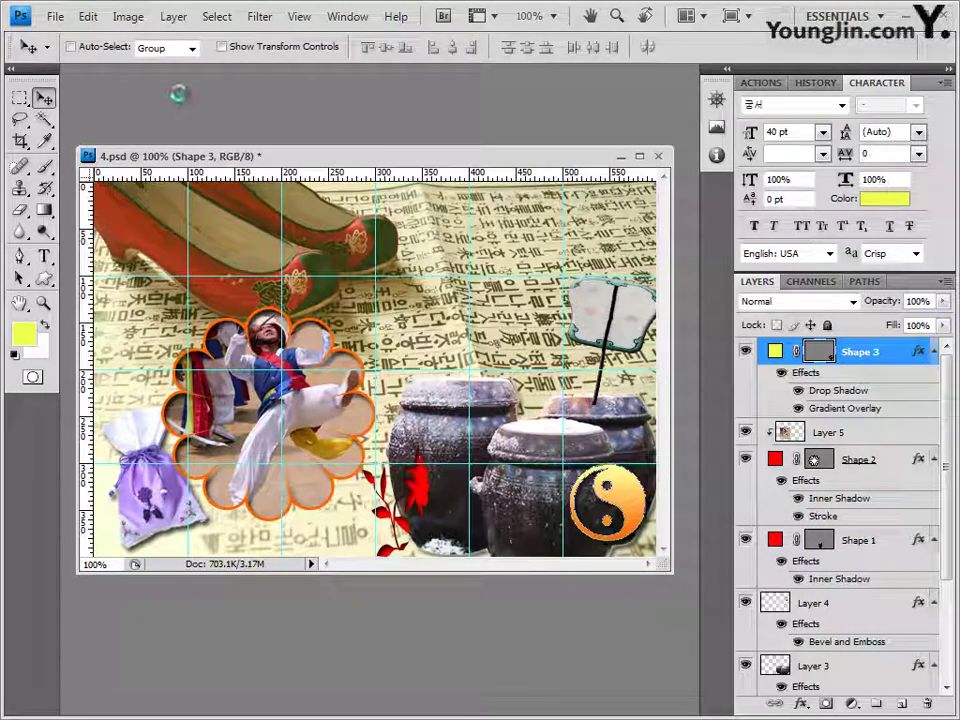
{"action": "key", "text": "Left"}
{"action": "key", "text": "Left"}
{"action": "key", "text": "Left"}
{"action": "key", "text": "Left"}
{"action": "key", "text": "Left"}
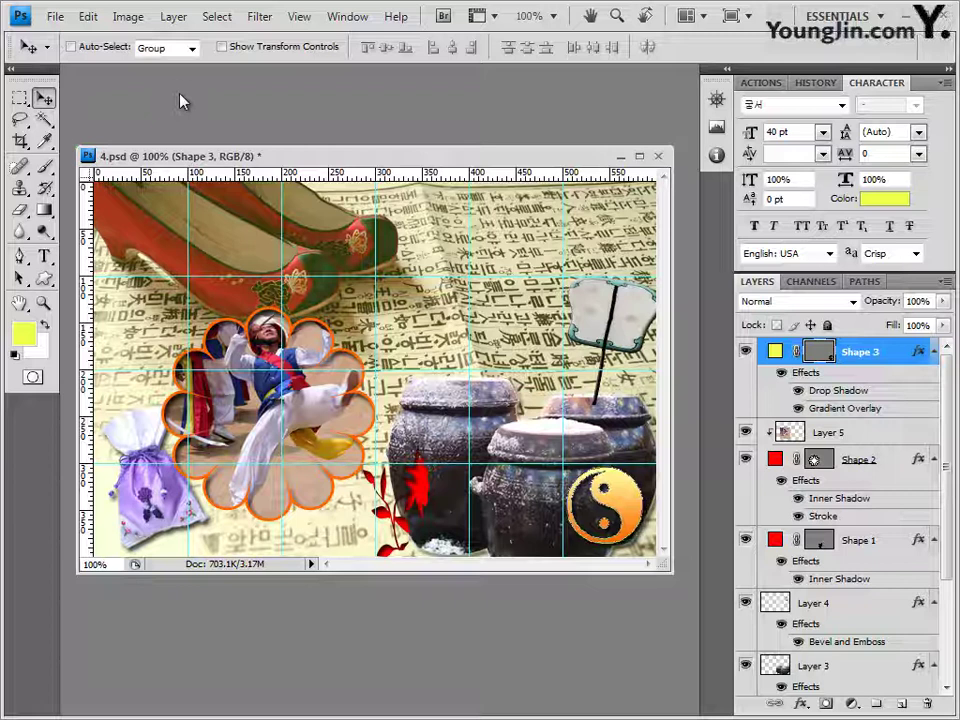
{"action": "key", "text": "Left"}
{"action": "key", "text": "Left"}
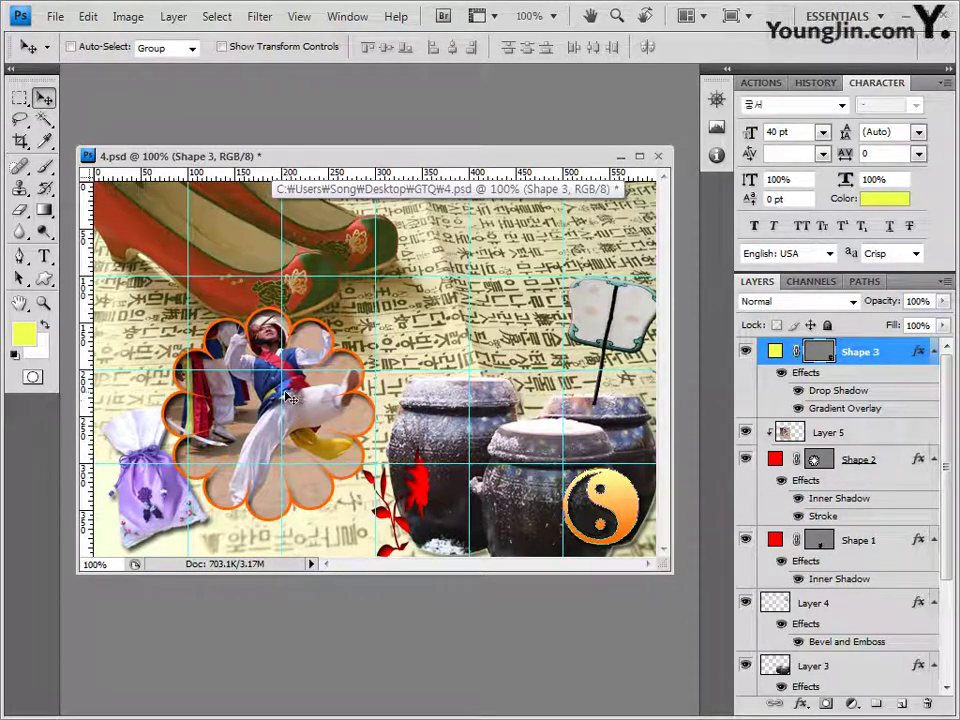
Apply the Texturizer filter to the clipped dancer photo with Canvas texture, 100% scaling, relief 4 and light from Top
{"action": "left_click", "coordinate": [853, 433]}
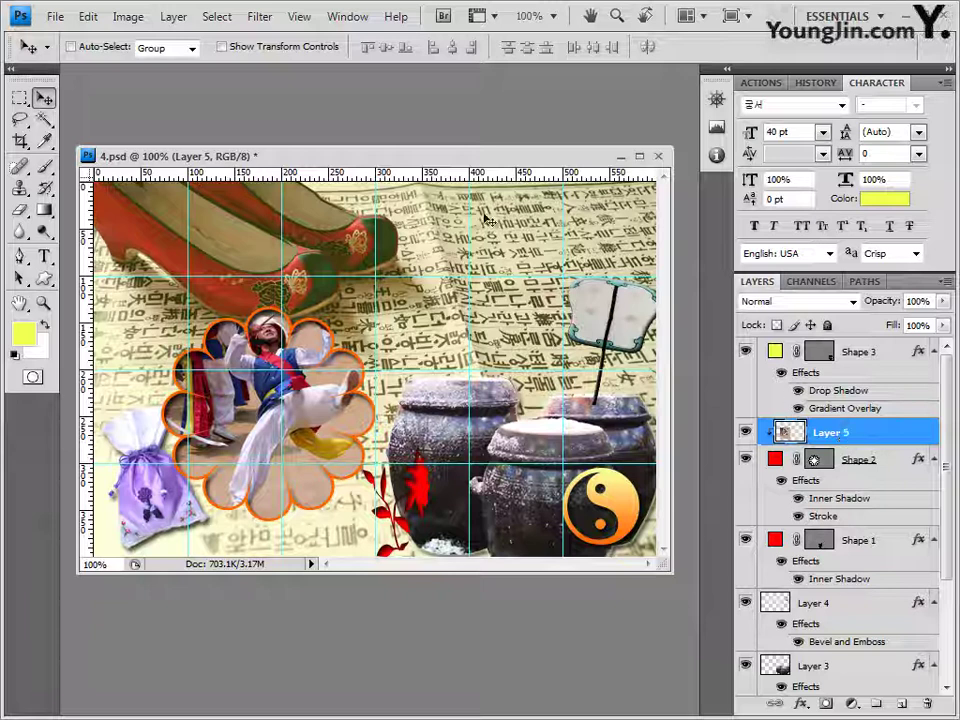
{"action": "left_click", "coordinate": [263, 17]}
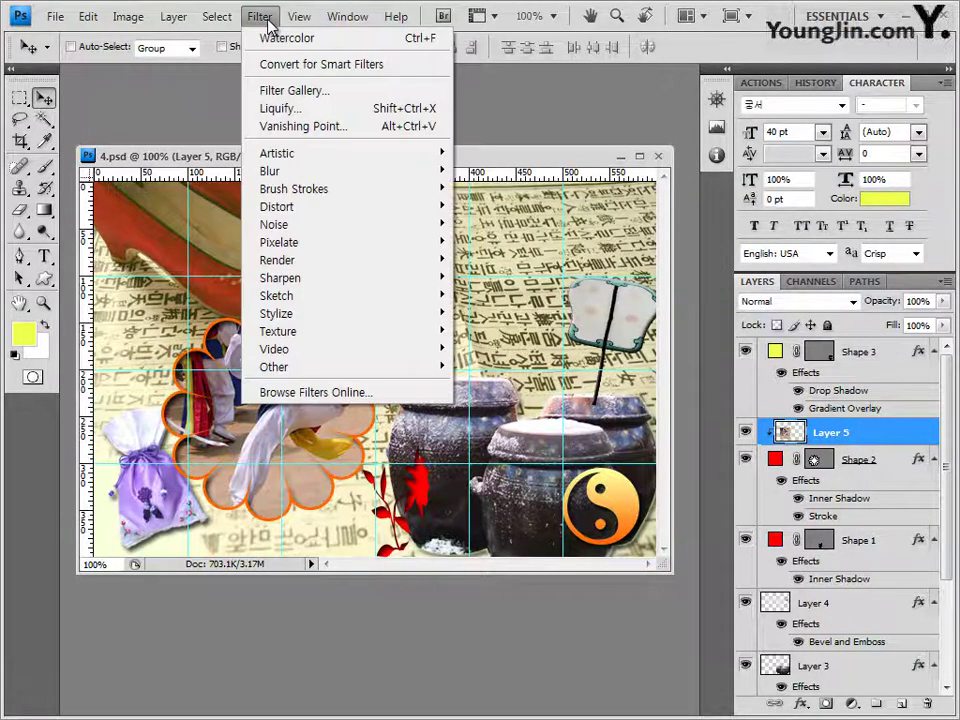
{"action": "mouse_move", "coordinate": [309, 338]}
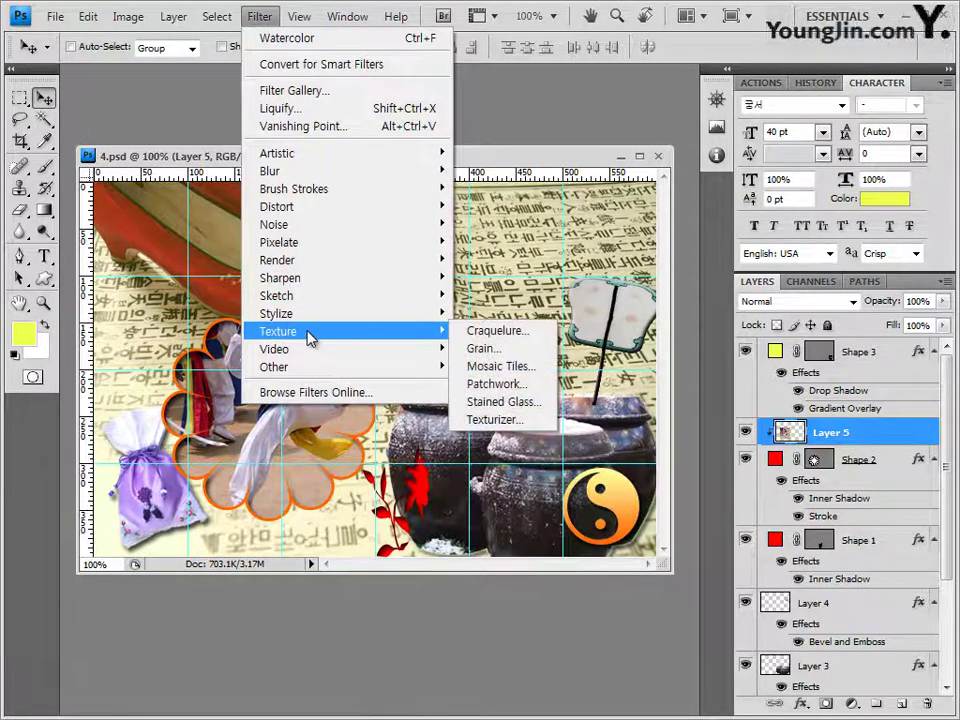
{"action": "left_click", "coordinate": [495, 419]}
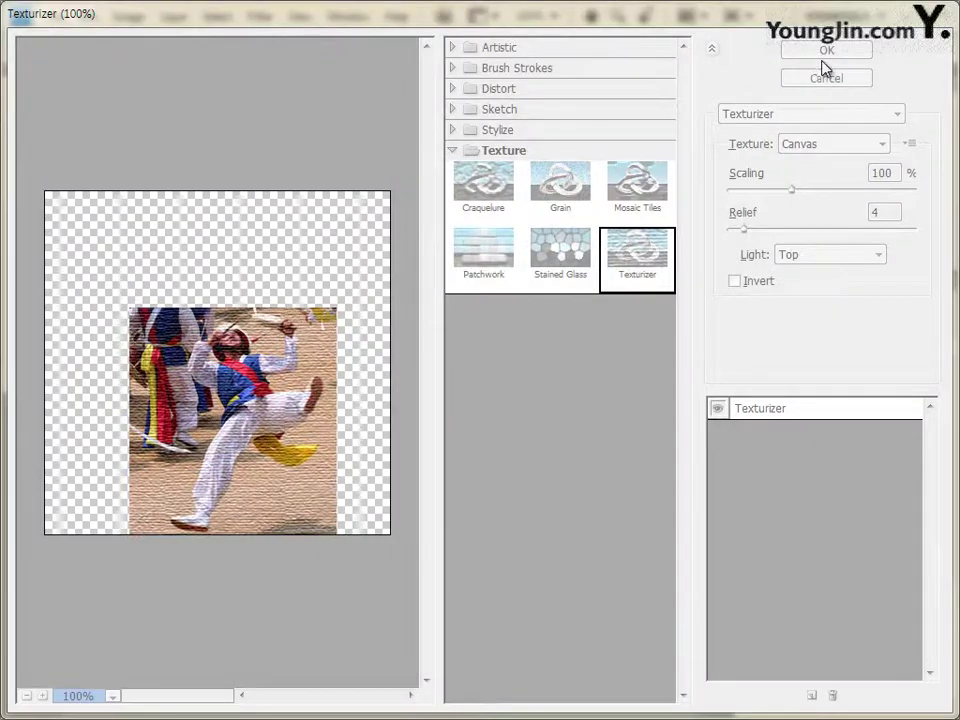
{"action": "left_click", "coordinate": [827, 52]}
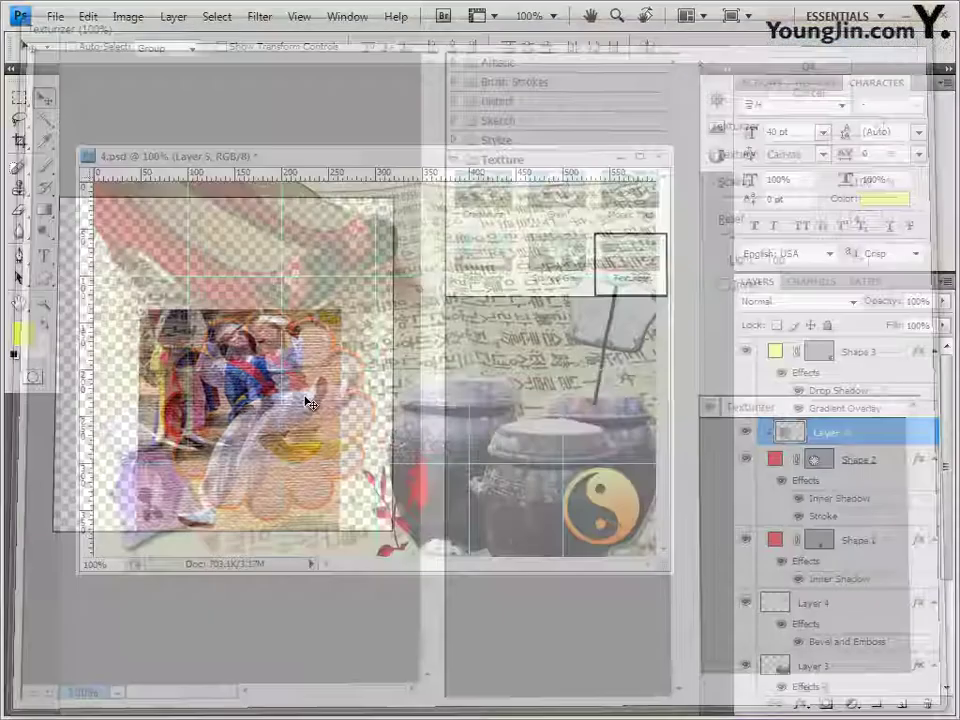
Start a horizontal text line over the toe of the upper shoe in 돋움, 33 pt, coloured #ffffff
{"action": "left_click", "coordinate": [44, 258]}
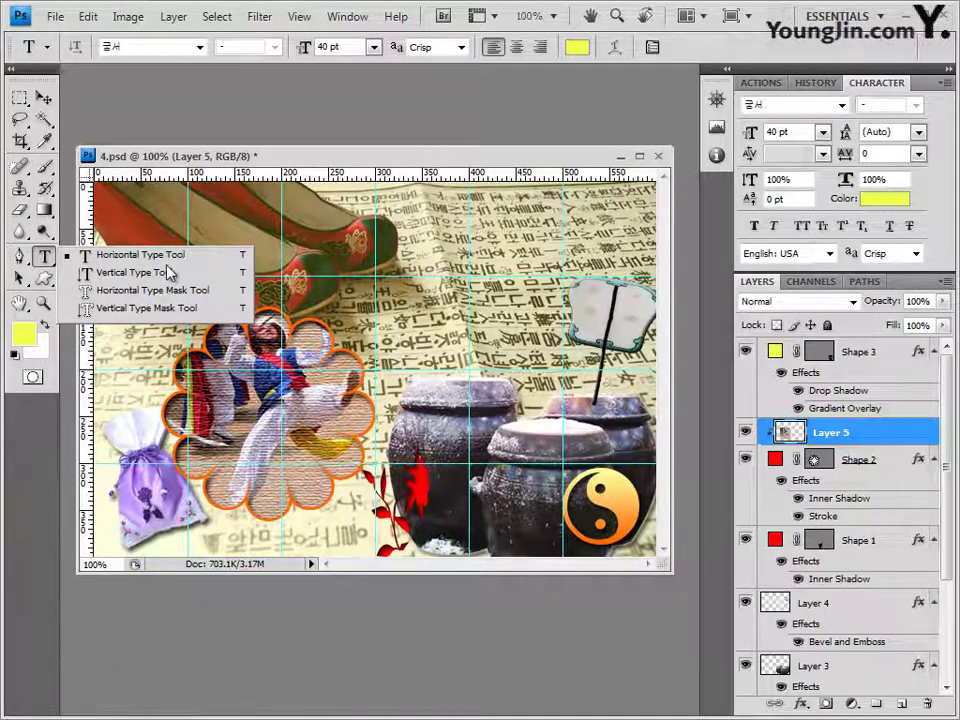
{"action": "left_click", "coordinate": [44, 257]}
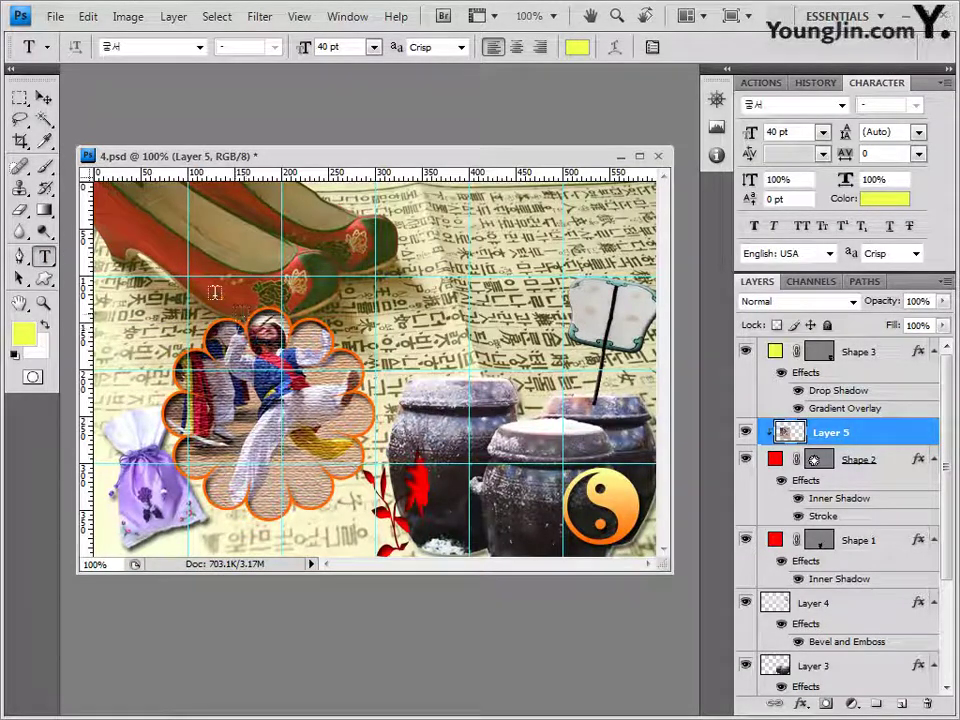
{"action": "left_click", "coordinate": [339, 230]}
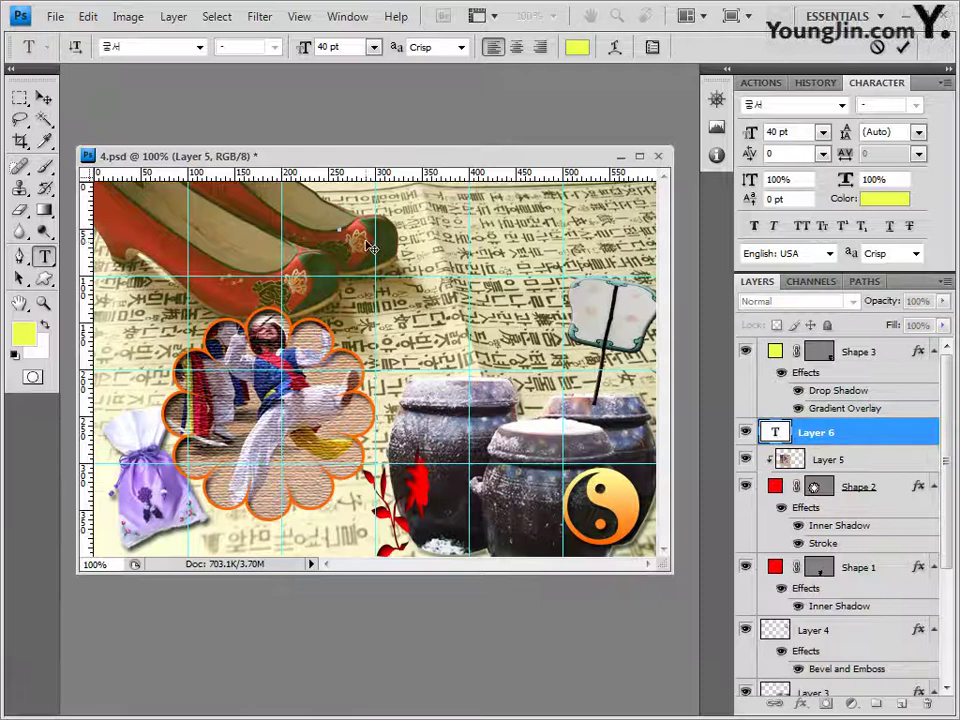
{"action": "left_click", "coordinate": [201, 48]}
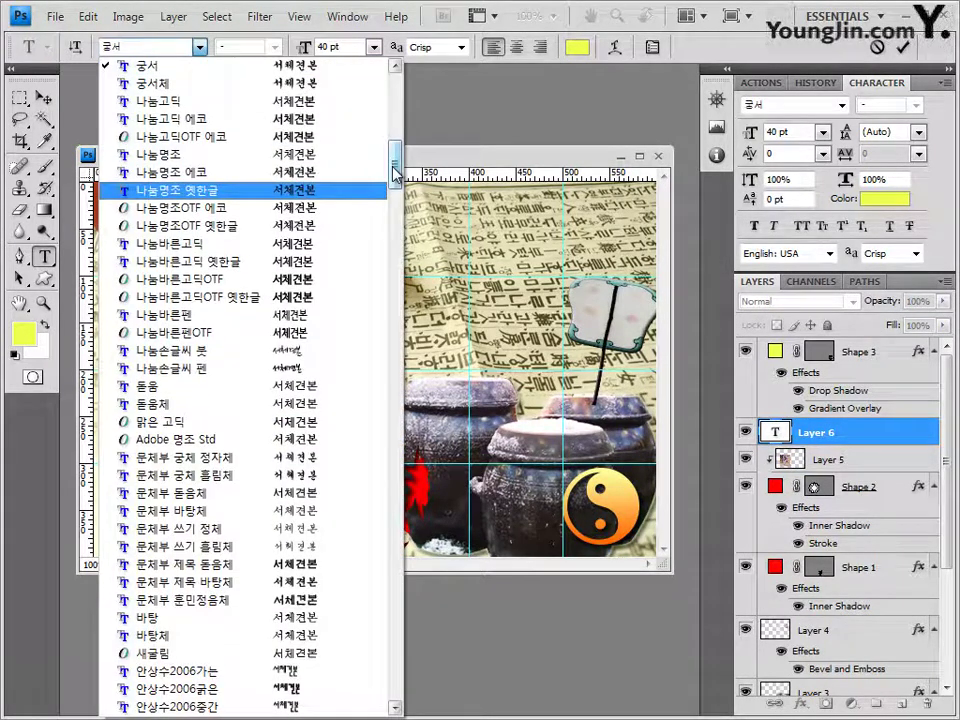
{"action": "left_click", "coordinate": [150, 386]}
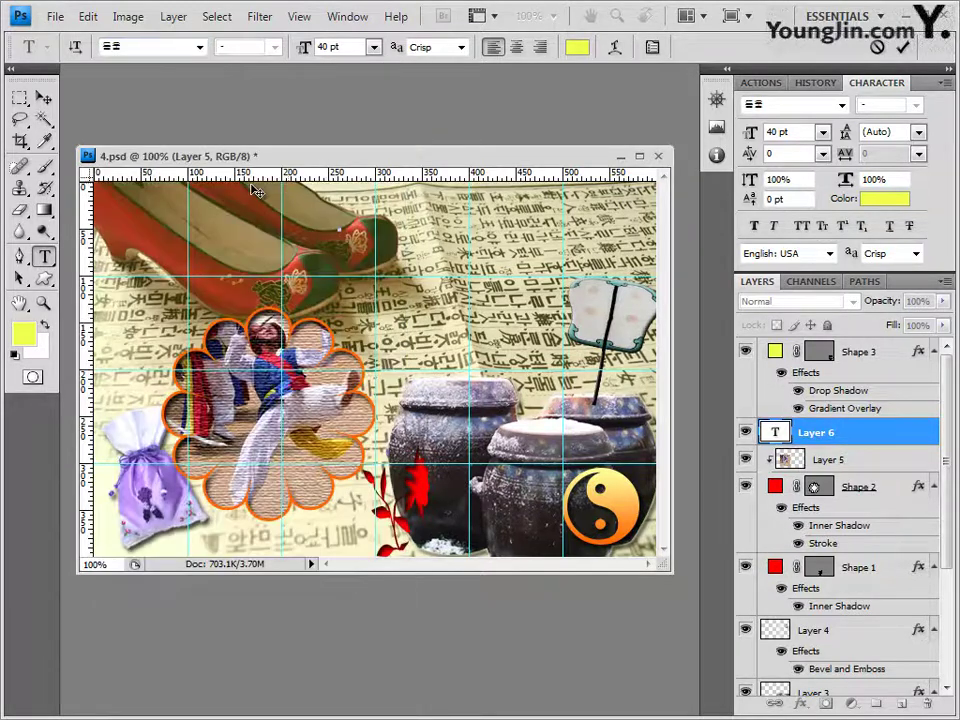
{"action": "left_click", "coordinate": [352, 53]}
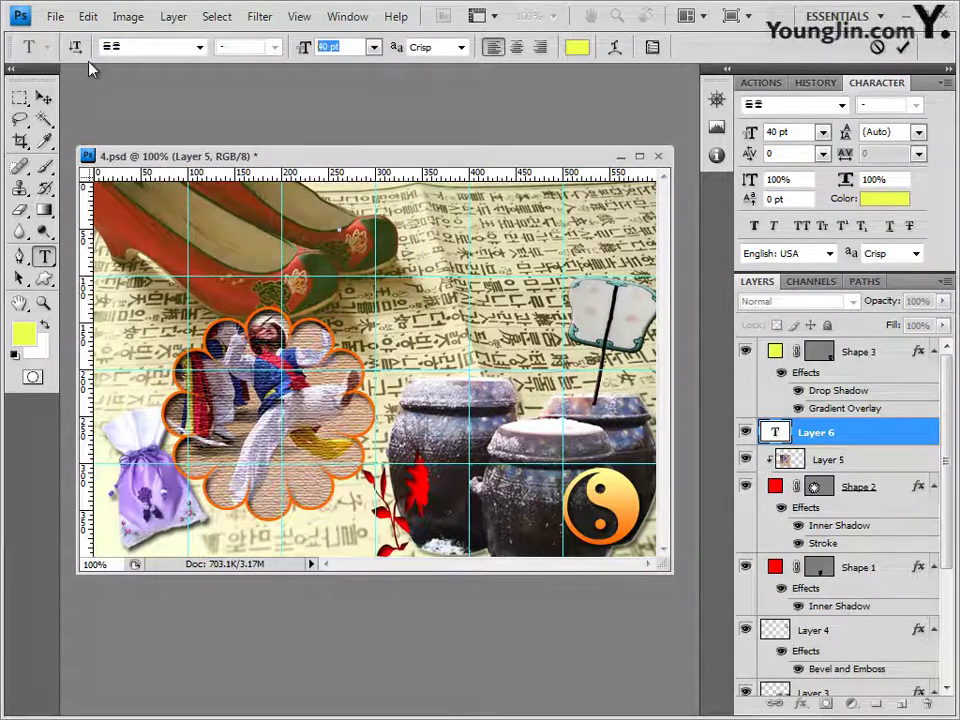
{"action": "type", "text": "33"}
{"action": "key", "text": "Return"}
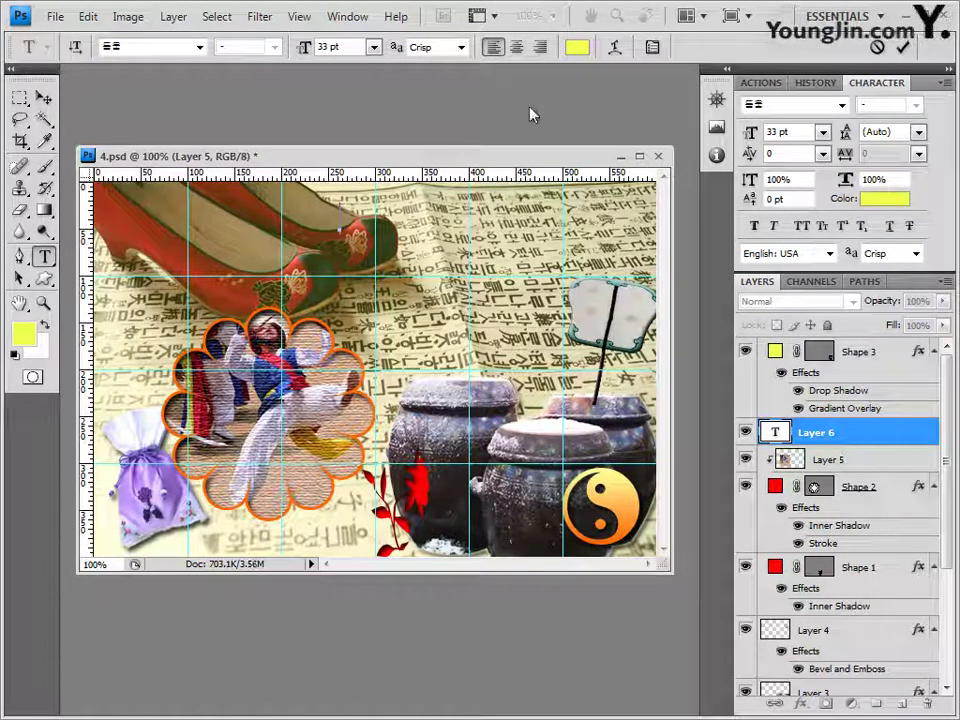
{"action": "left_click", "coordinate": [578, 47]}
{"action": "double_click", "coordinate": [527, 518]}
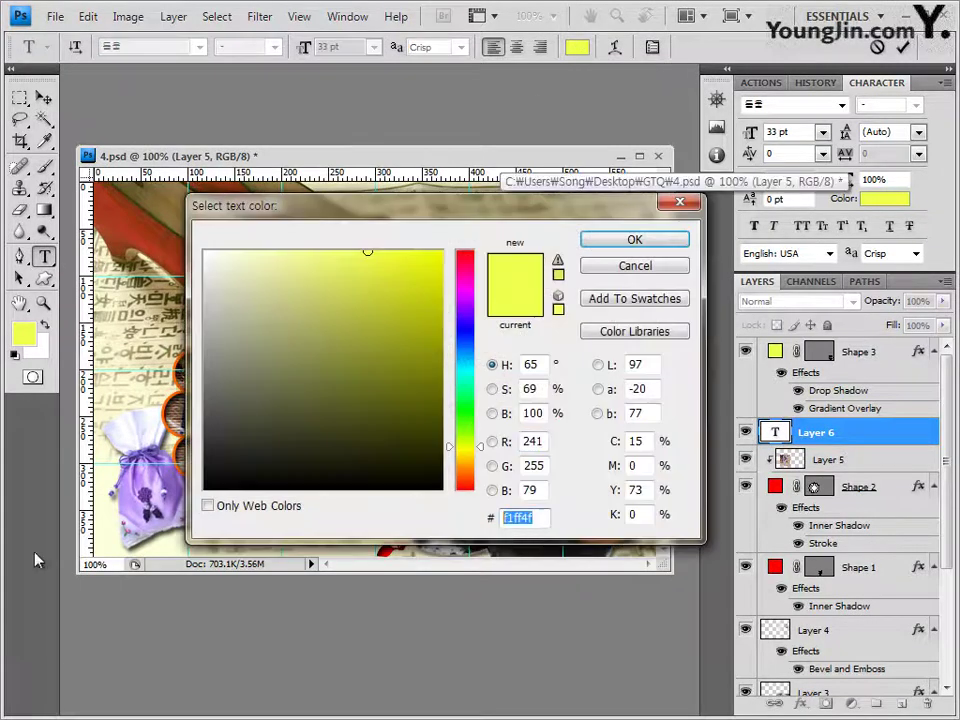
{"action": "type", "text": "ffffff"}
{"action": "left_click", "coordinate": [640, 240]}
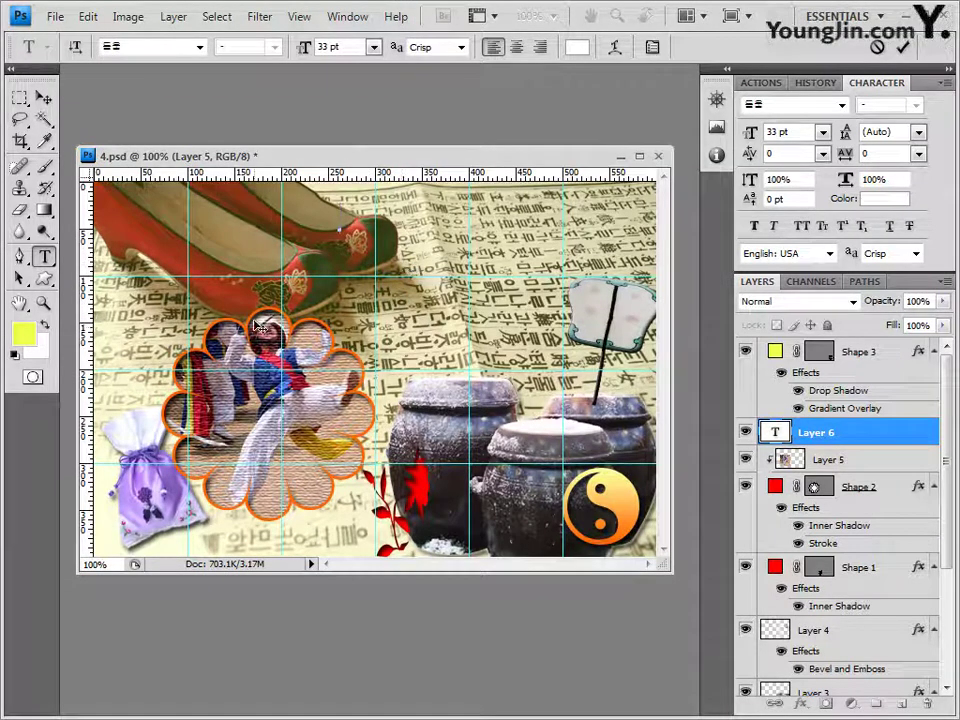
Enter the text "우리 것을 사랑하자!" and move its layer above the yin-yang layer
{"action": "key", "text": "ctrl+v"}
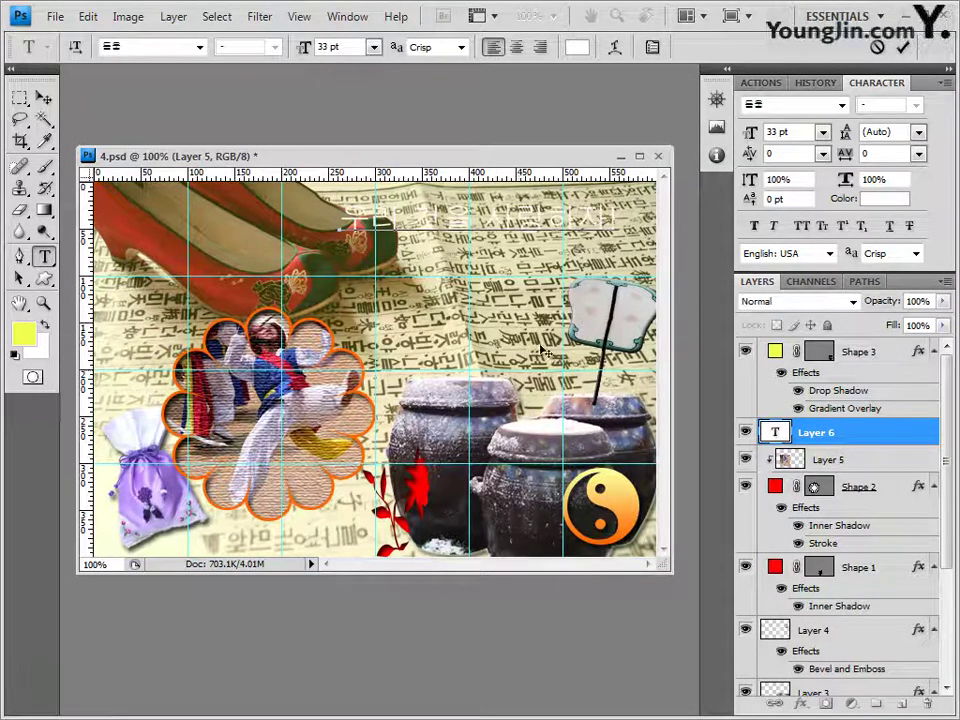
{"action": "left_click", "coordinate": [880, 437]}
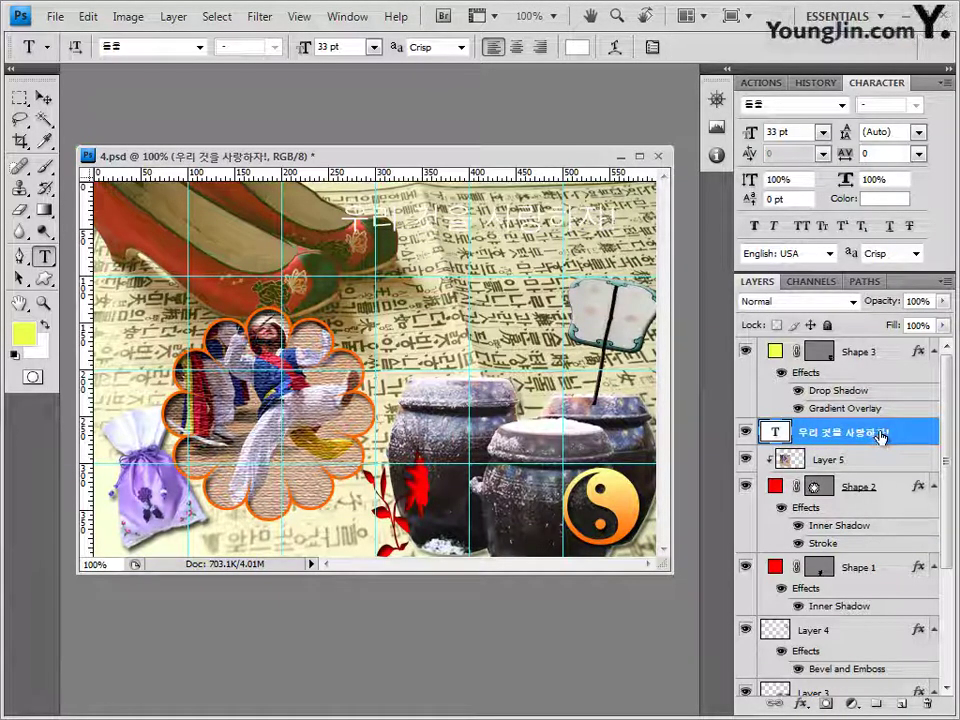
{"action": "left_click_drag", "start_coordinate": [880, 437], "coordinate": [875, 349]}
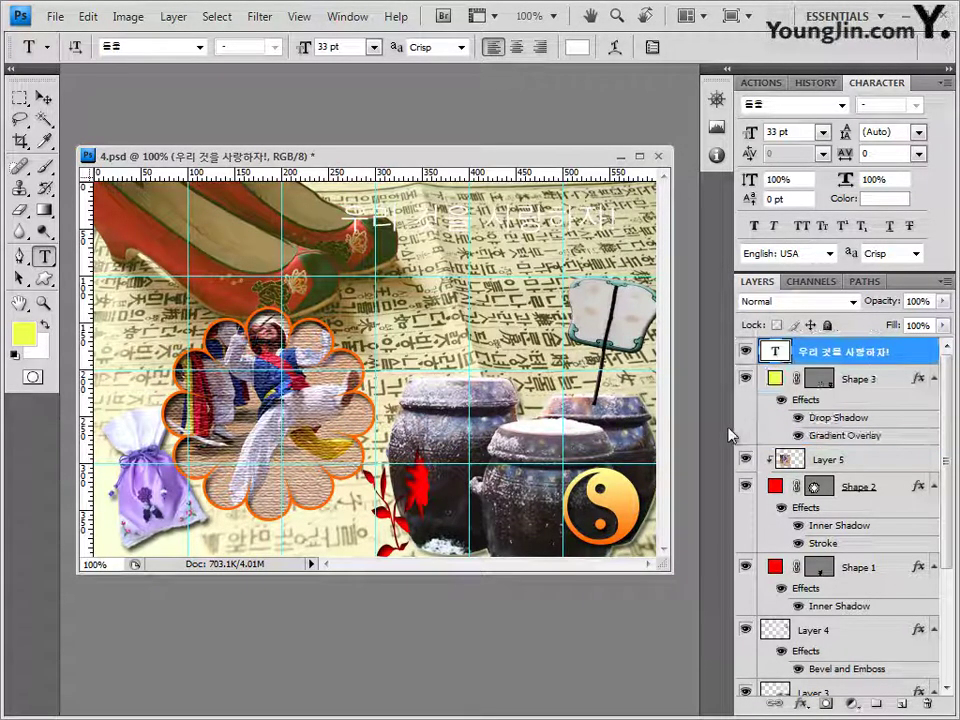
Add a stroke to the title text with a size of 2 px and a gradient fill
{"action": "left_click", "coordinate": [800, 704]}
{"action": "left_click", "coordinate": [818, 692]}
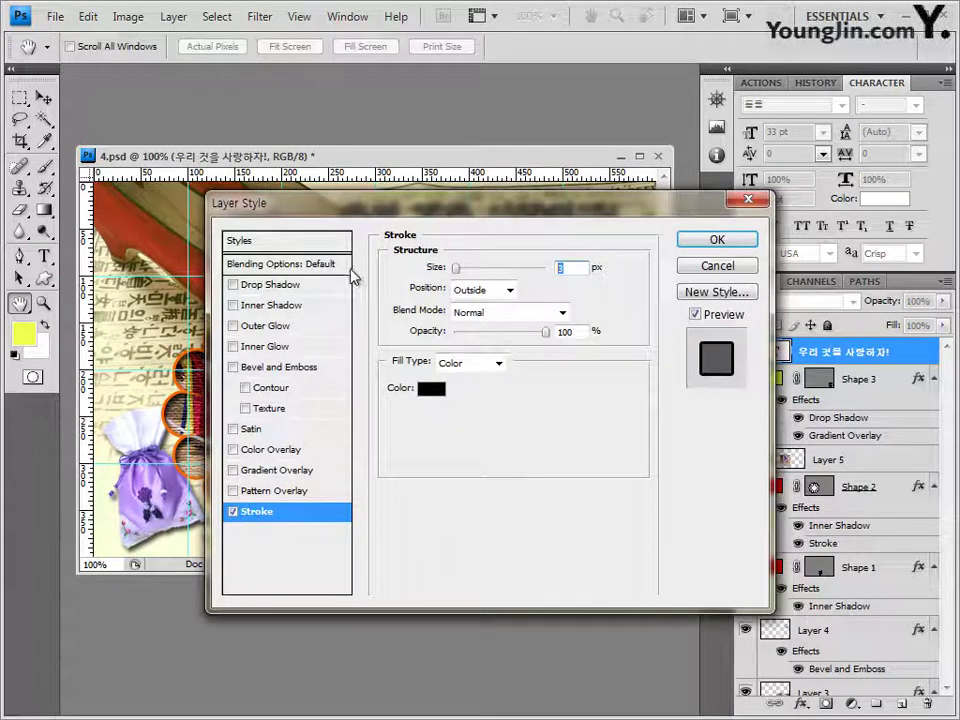
{"action": "type", "text": "2"}
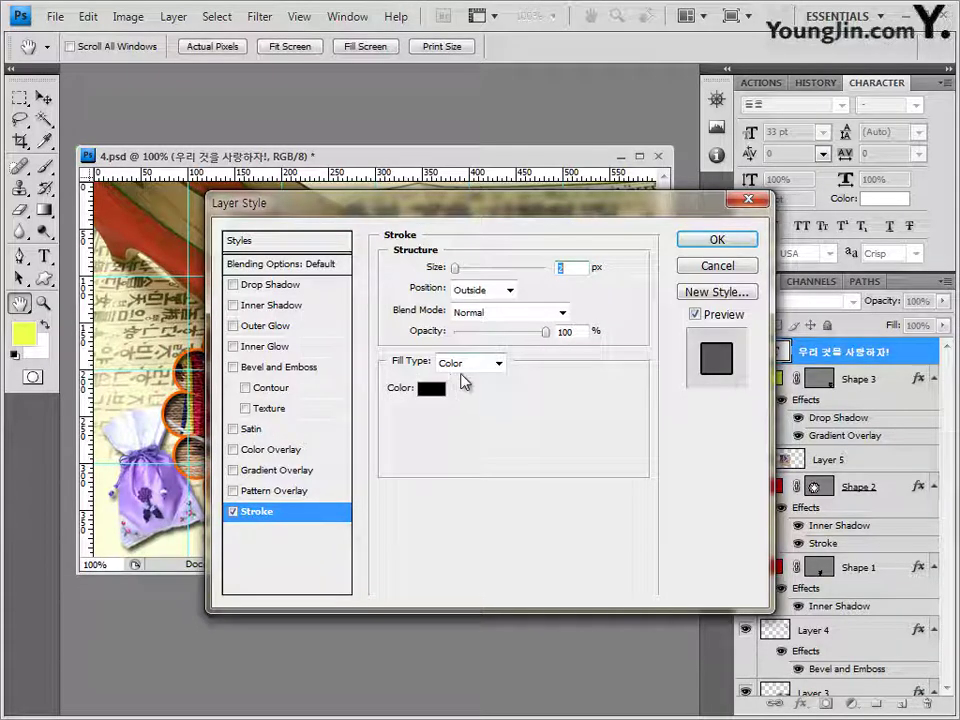
{"action": "left_click", "coordinate": [496, 364]}
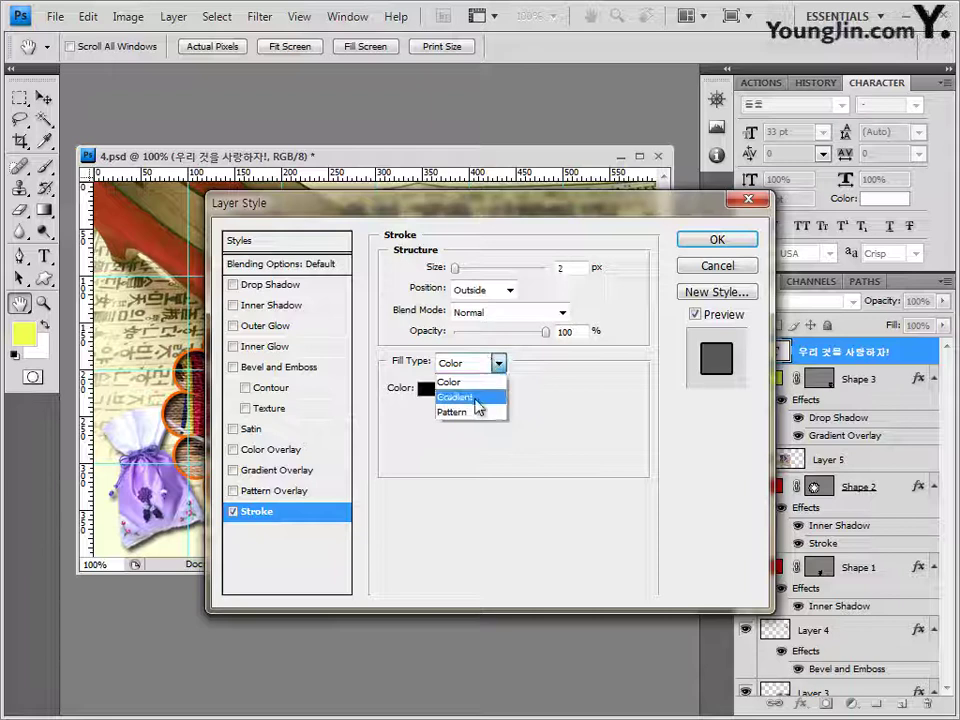
{"action": "left_click", "coordinate": [475, 400]}
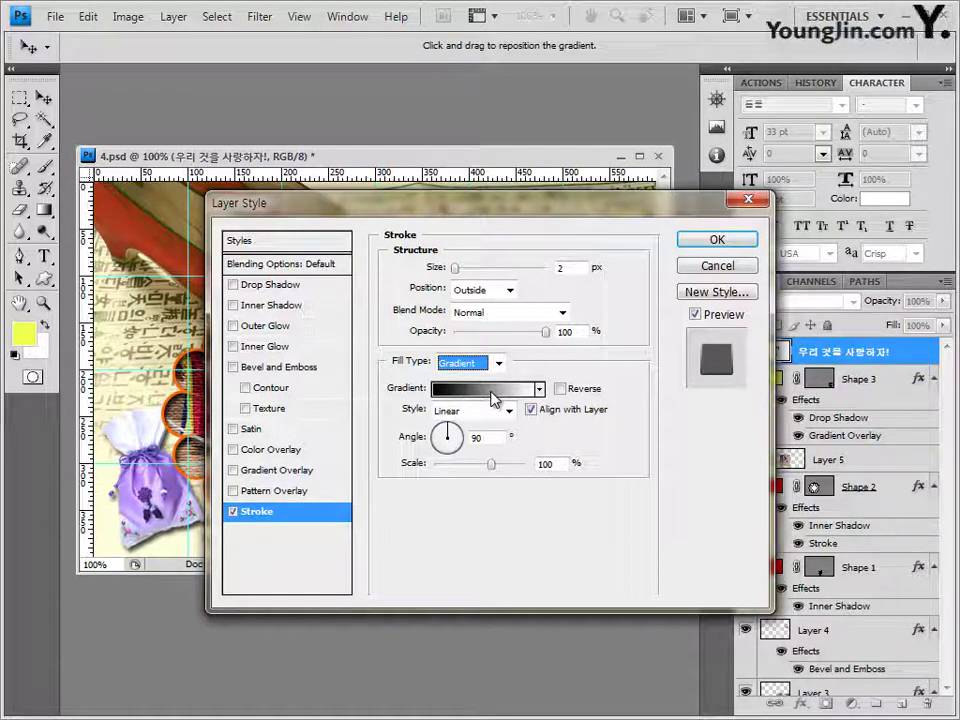
Open the stroke's gradient for editing and set its starting colour stop to #cc0000
{"action": "left_click", "coordinate": [486, 395]}
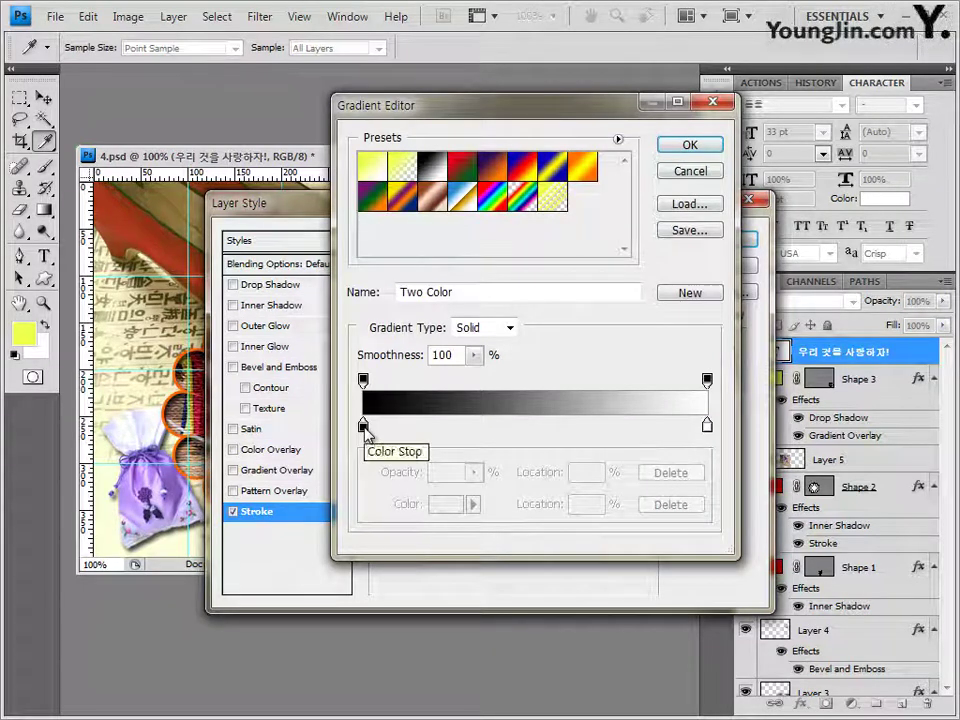
{"action": "double_click", "coordinate": [363, 428]}
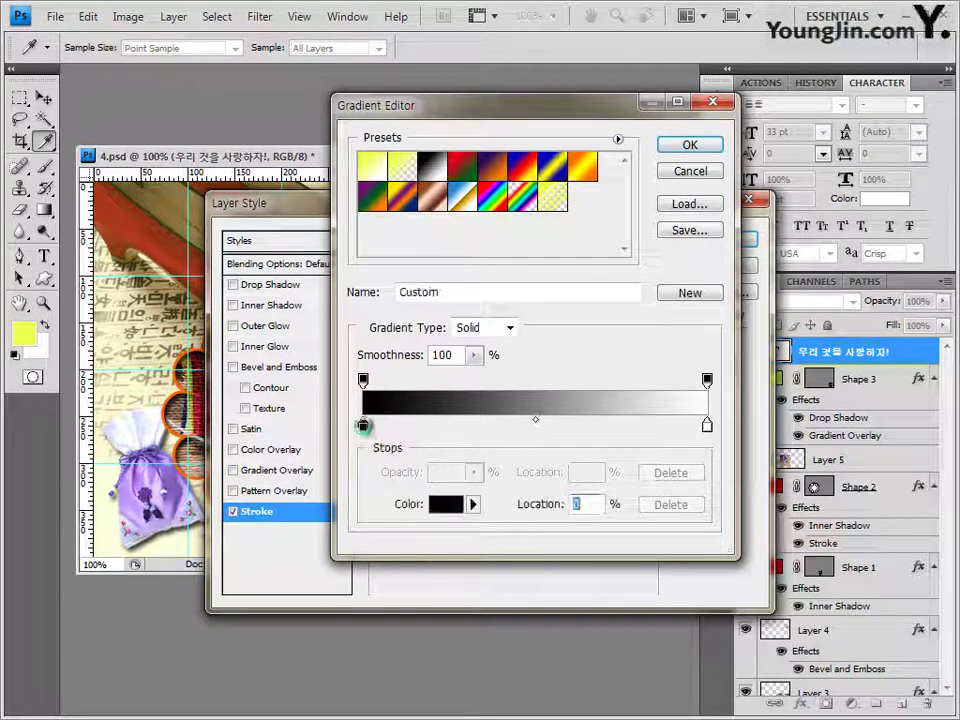
{"action": "left_click", "coordinate": [547, 518]}
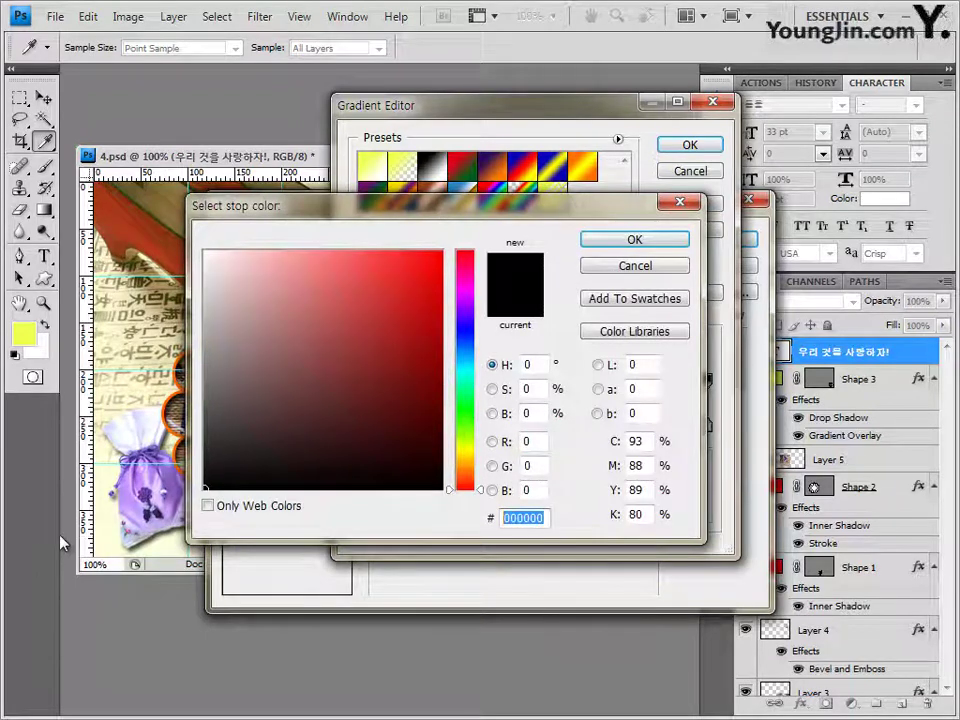
{"action": "type", "text": "cc0"}
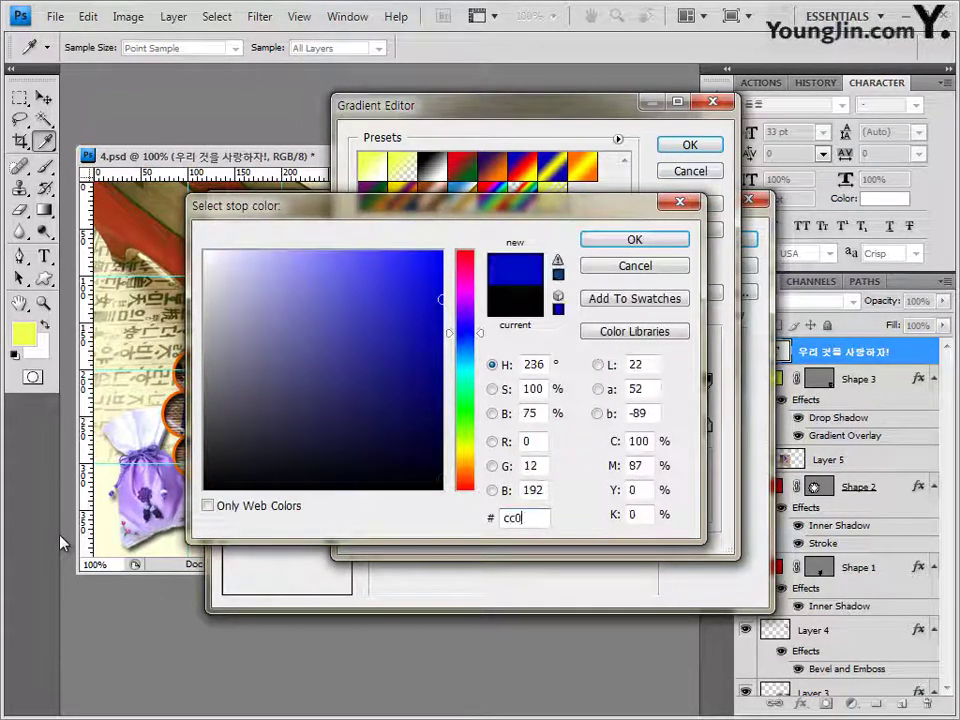
{"action": "type", "text": "000"}
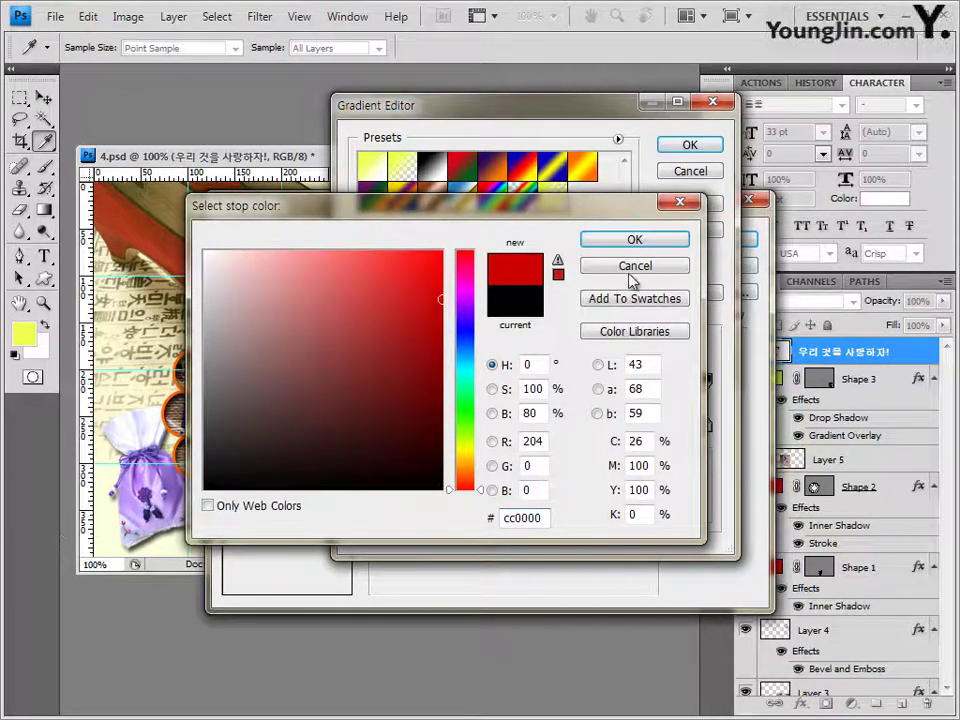
{"action": "key", "text": "Return"}
Set the gradient's end colour stop to #006600 and apply the stroke to the title text
{"action": "left_click", "coordinate": [708, 427]}
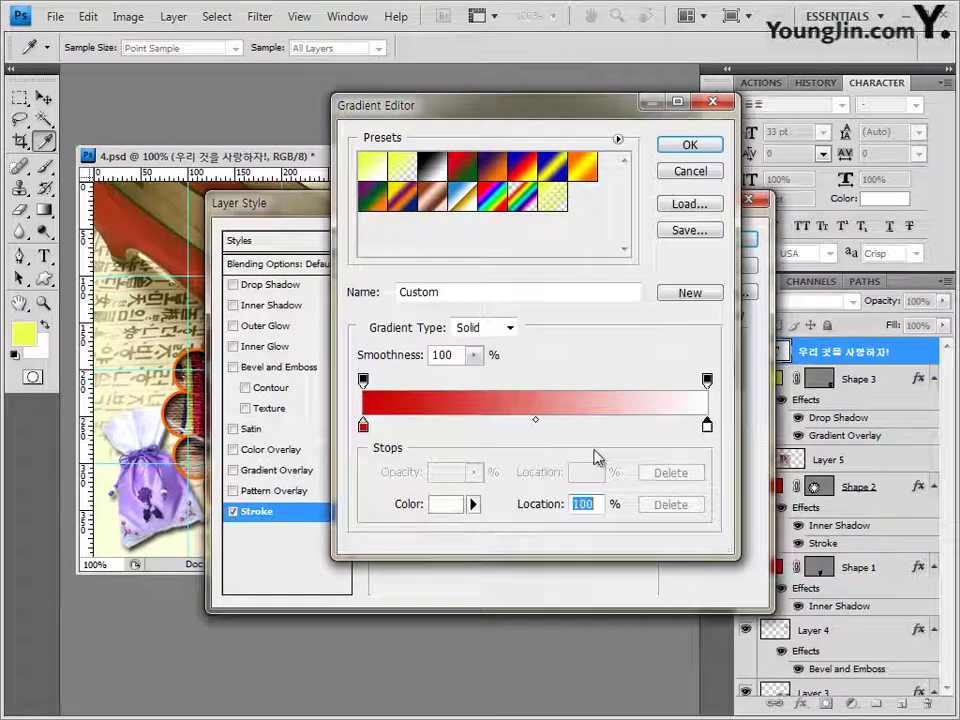
{"action": "double_click", "coordinate": [708, 427]}
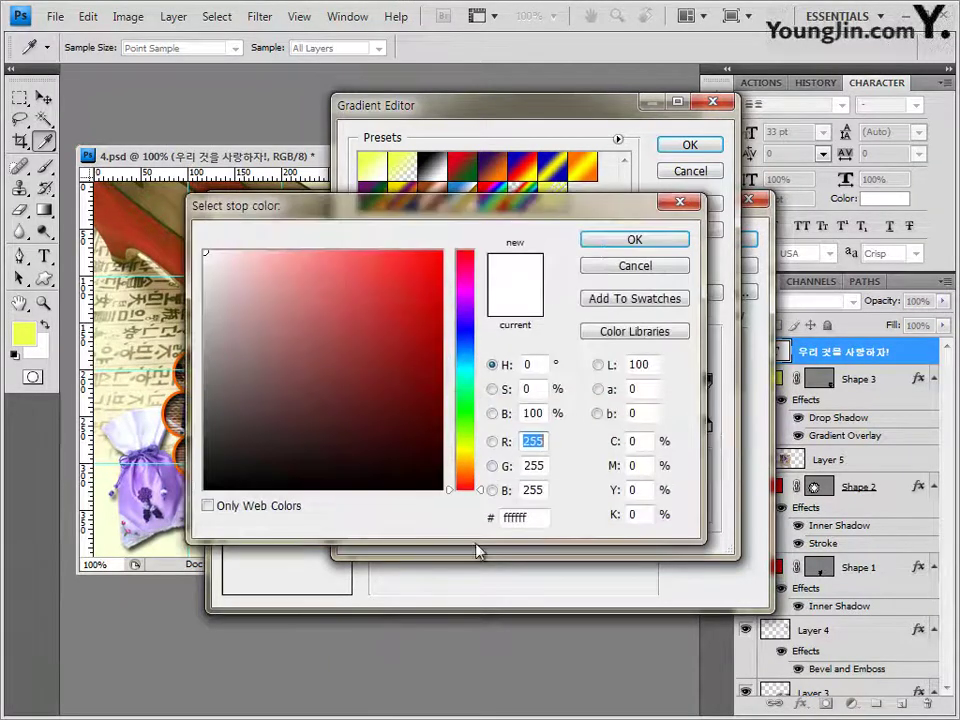
{"action": "type", "text": "0"}
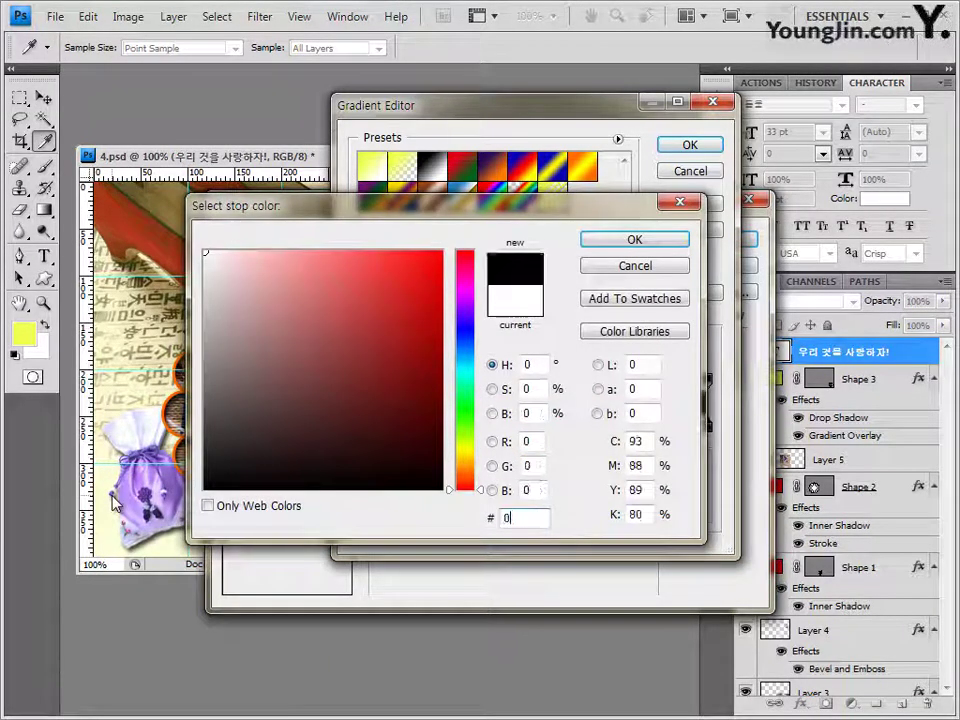
{"action": "type", "text": "06600"}
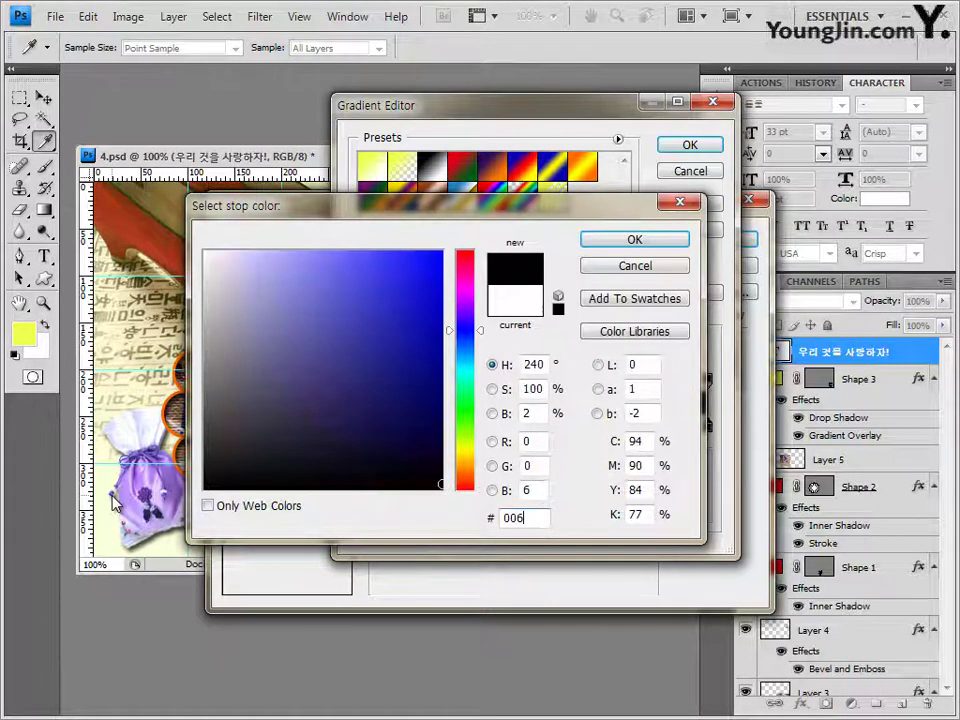
{"action": "left_click", "coordinate": [634, 240]}
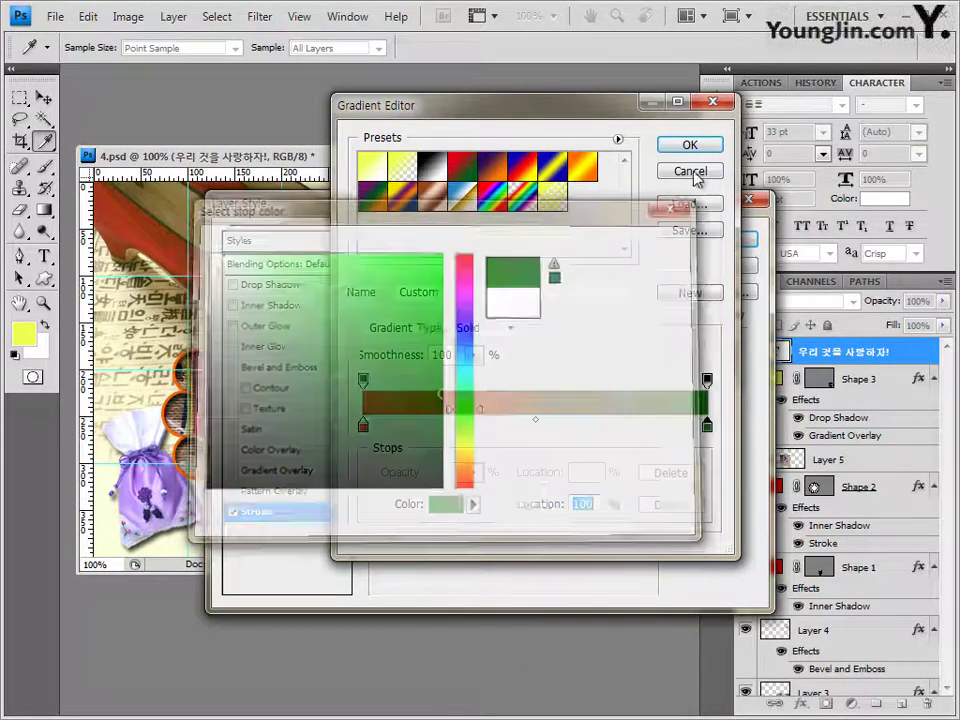
{"action": "left_click", "coordinate": [690, 145]}
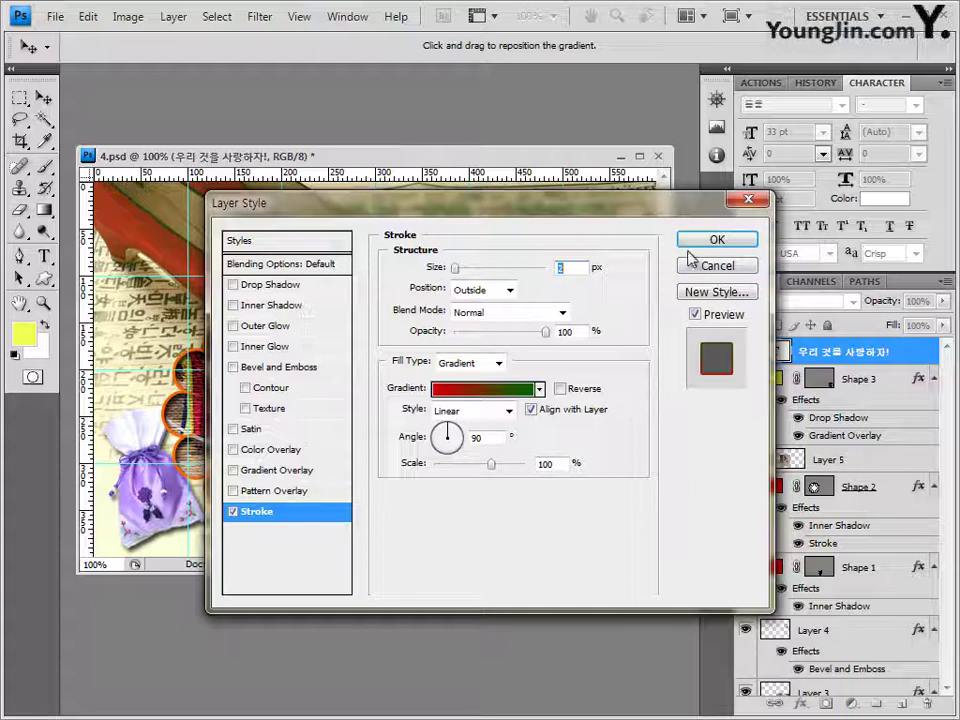
{"action": "key", "text": "t"}
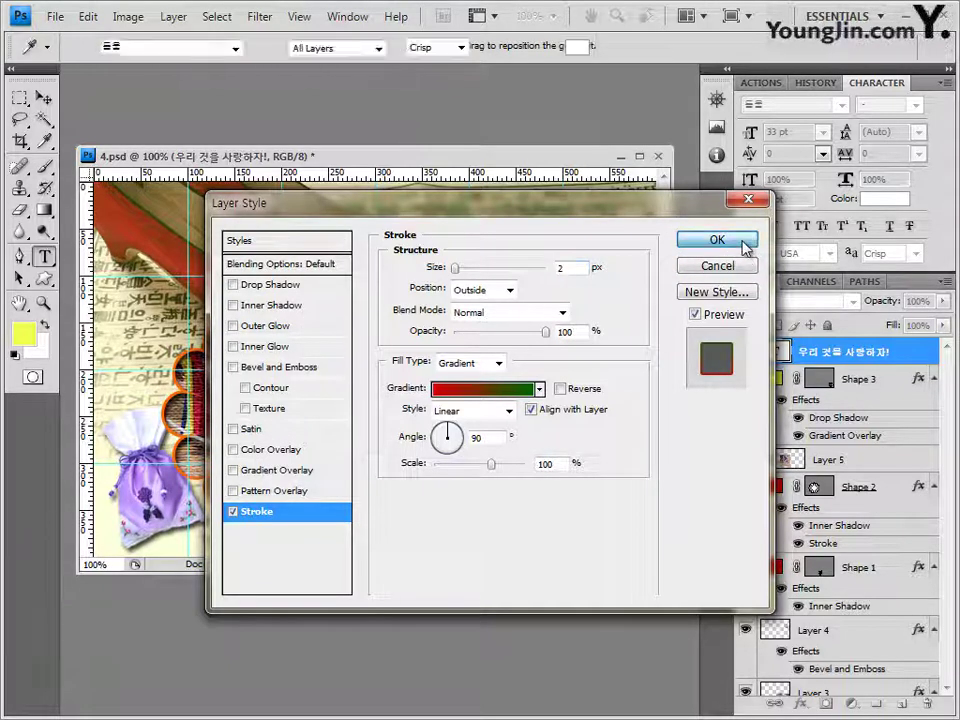
{"action": "left_click", "coordinate": [717, 240]}
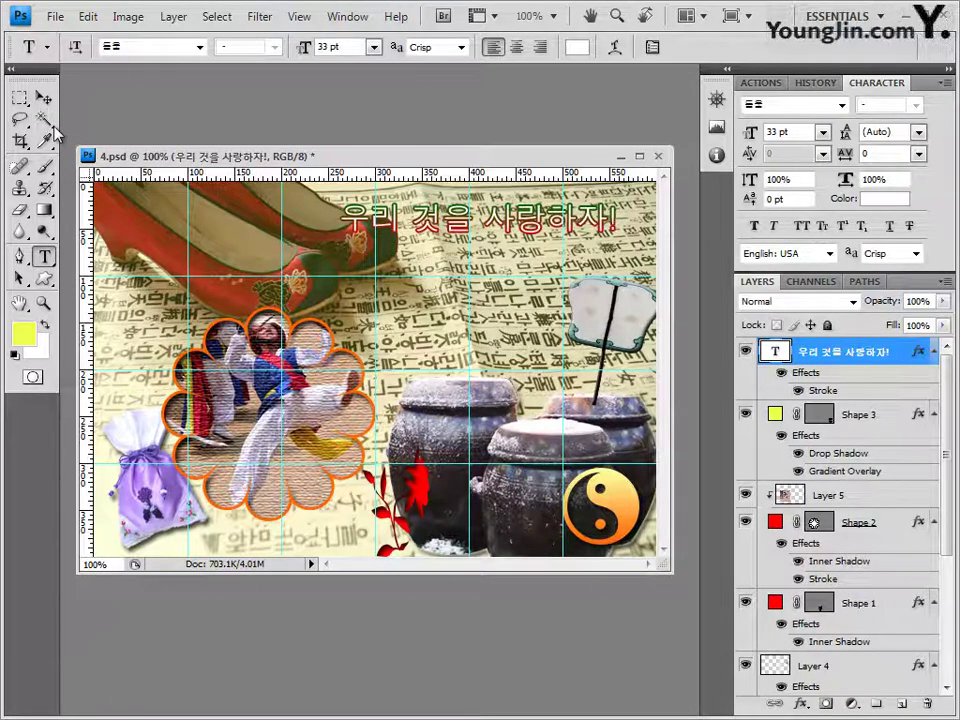
Move the title text about 5 px left and 12 px down
{"action": "left_click", "coordinate": [43, 97]}
{"action": "left_click_drag", "start_coordinate": [392, 222], "coordinate": [361, 268]}
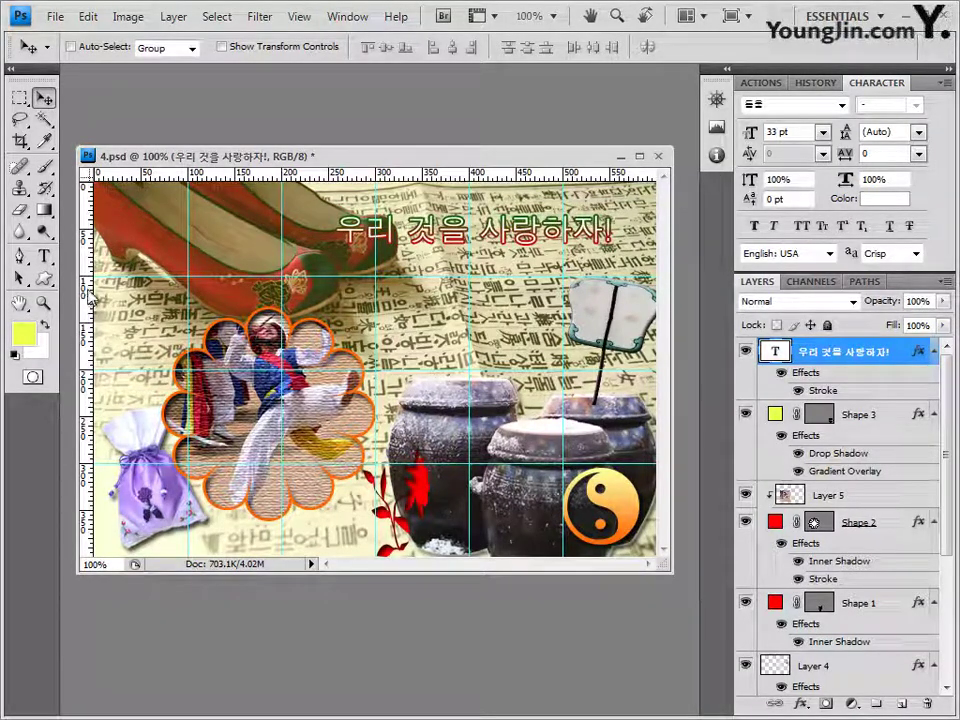
Start a new horizontal text line just above the upper-left petals of the dancer's flower shape, in 굴림 at 30 pt
{"action": "left_click", "coordinate": [46, 257]}
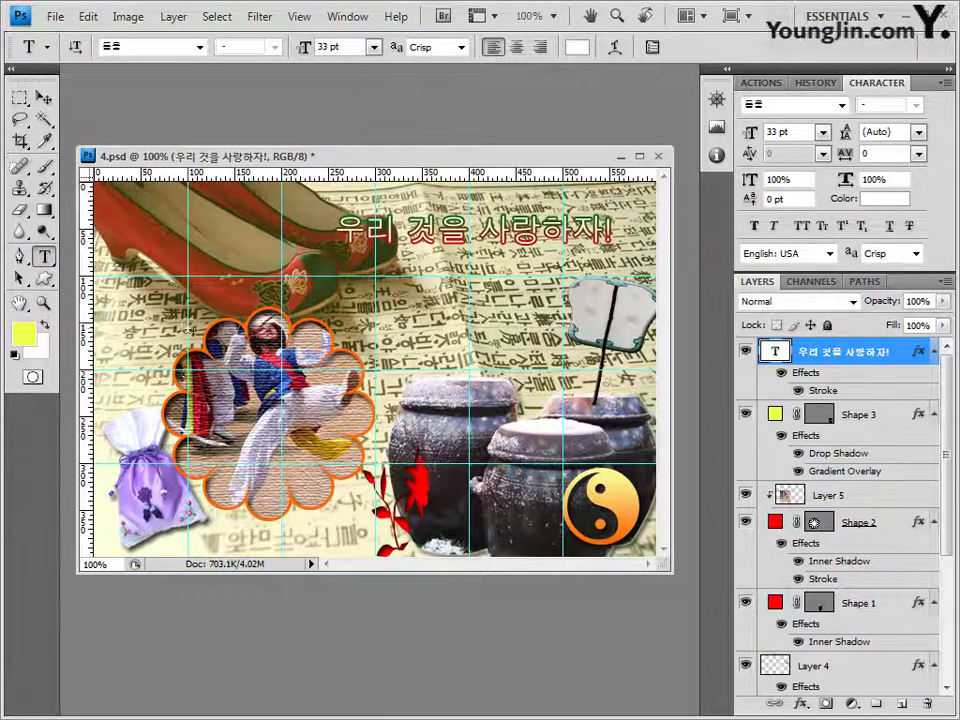
{"action": "left_click", "coordinate": [134, 249]}
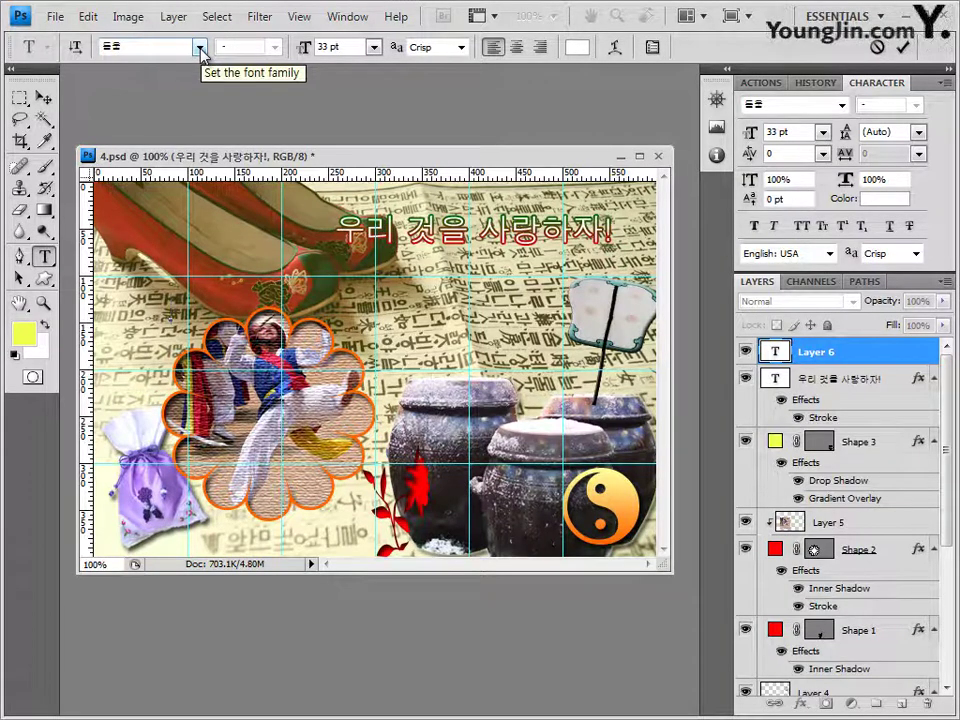
{"action": "left_click", "coordinate": [201, 50]}
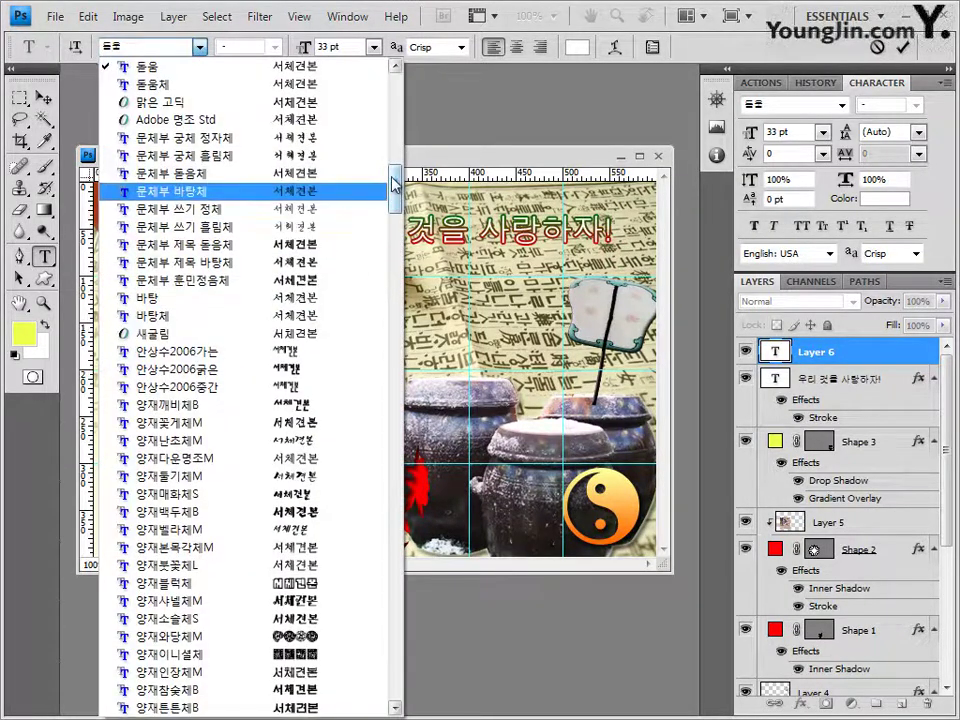
{"action": "left_click_drag", "start_coordinate": [393, 185], "coordinate": [394, 129]}
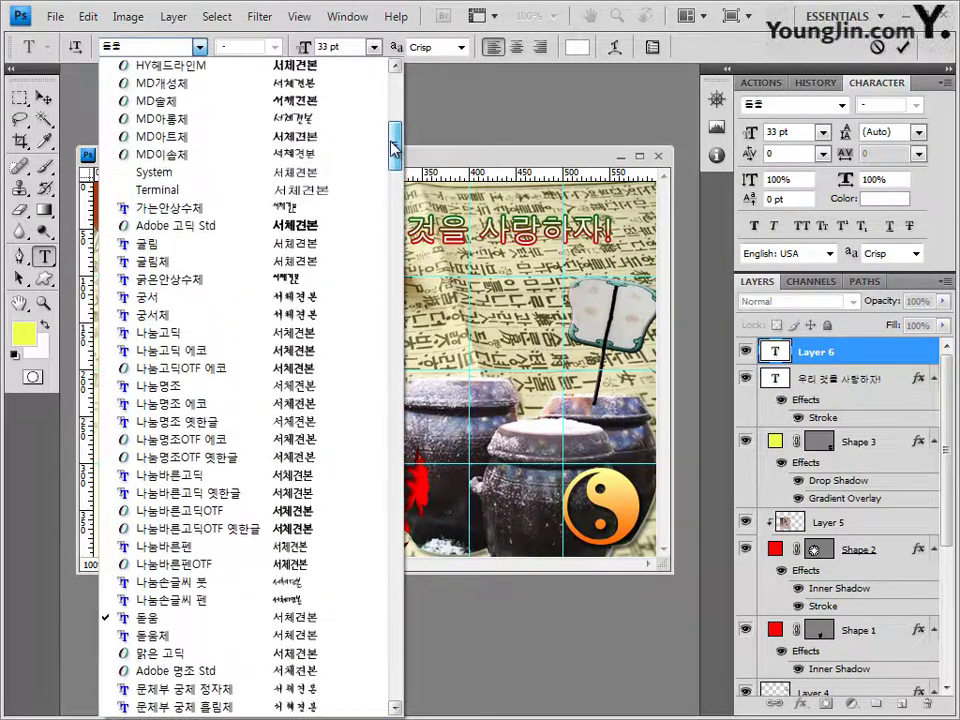
{"action": "left_click", "coordinate": [229, 244]}
{"action": "left_click", "coordinate": [335, 48]}
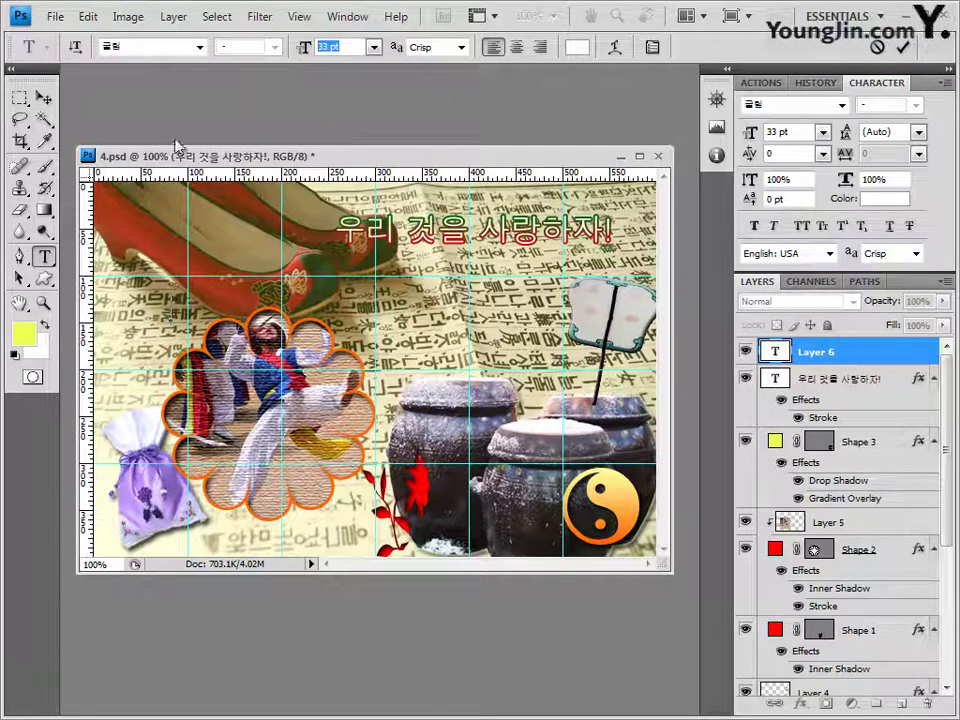
{"action": "type", "text": "3"}
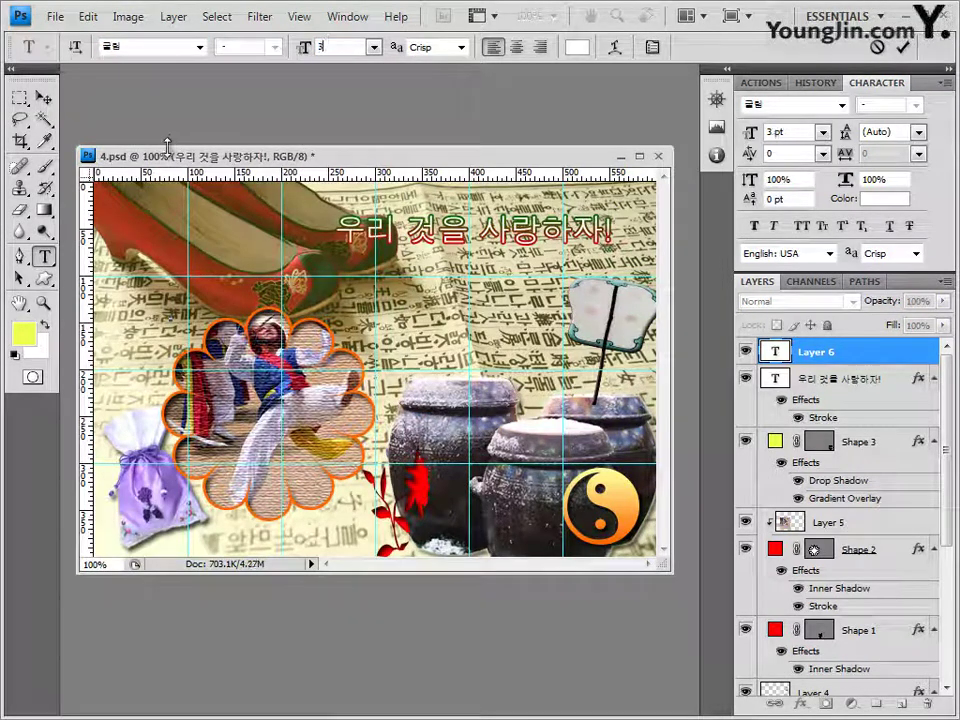
Set the new line's text colour to #003399 and enter "생활 곳곳에 있는 한국 고유의 것들"
{"action": "left_click", "coordinate": [577, 47]}
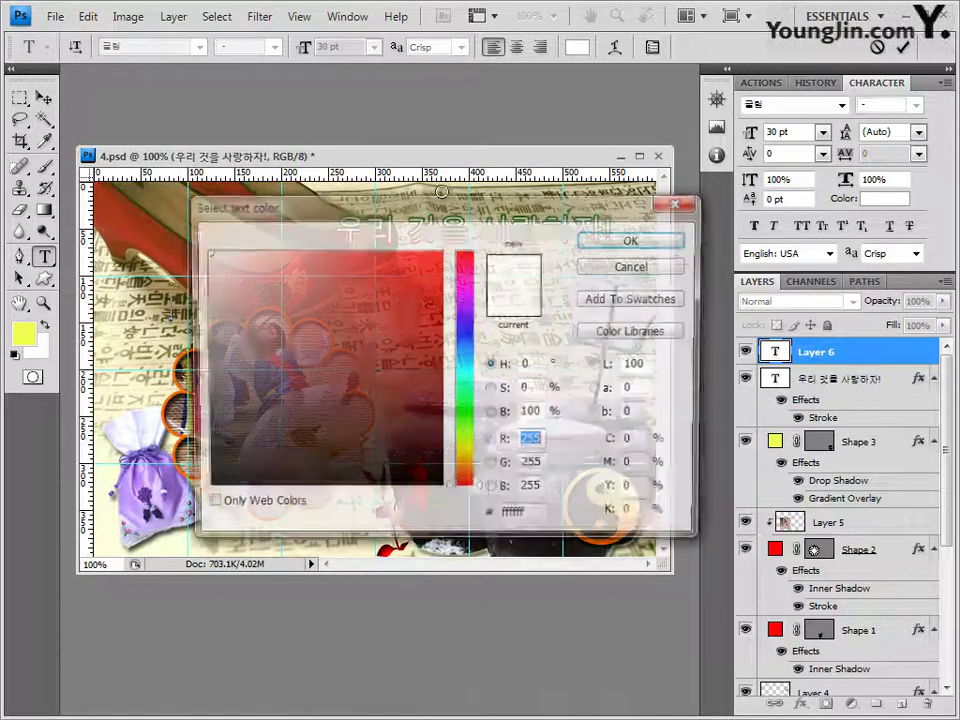
{"action": "left_click", "coordinate": [512, 518]}
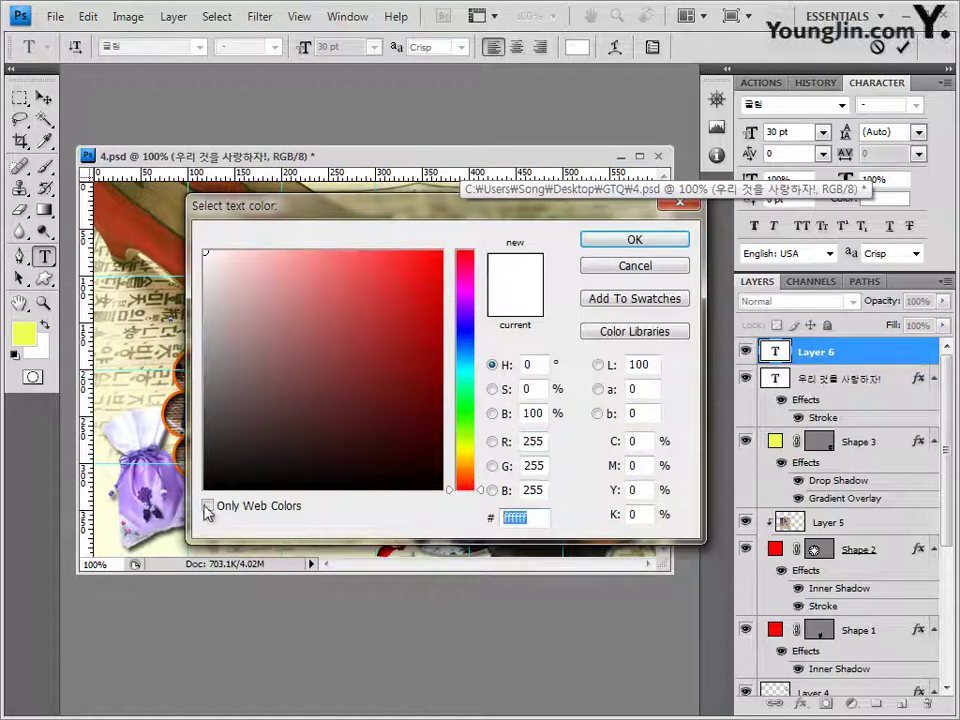
{"action": "type", "text": "003399"}
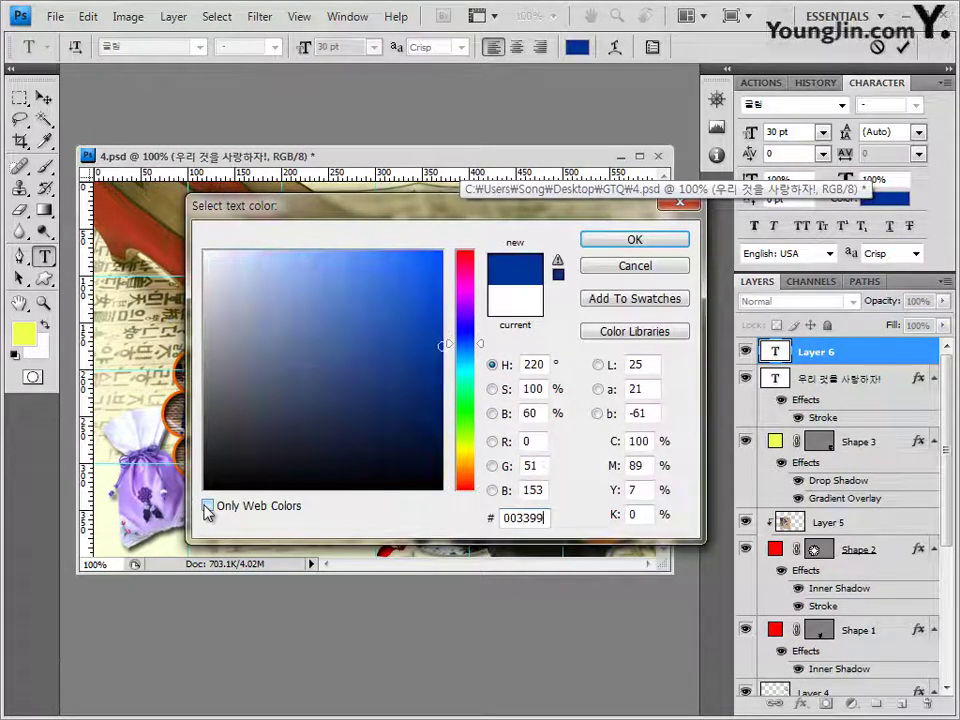
{"action": "left_click", "coordinate": [656, 242]}
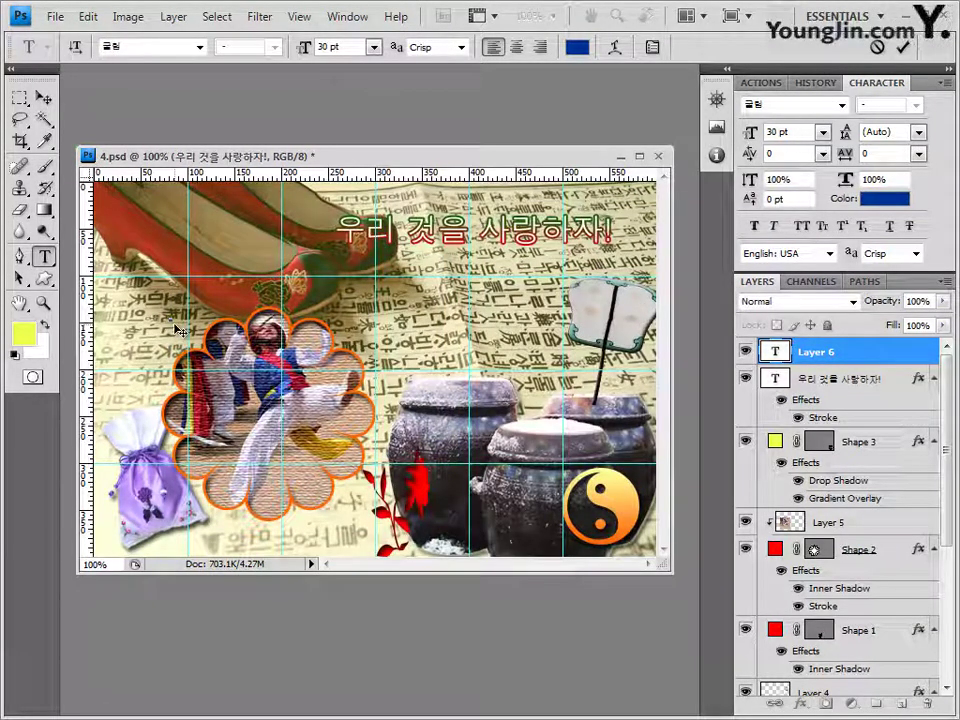
{"action": "type", "text": "세월 공간에 있는 한국 고유의 것들"}
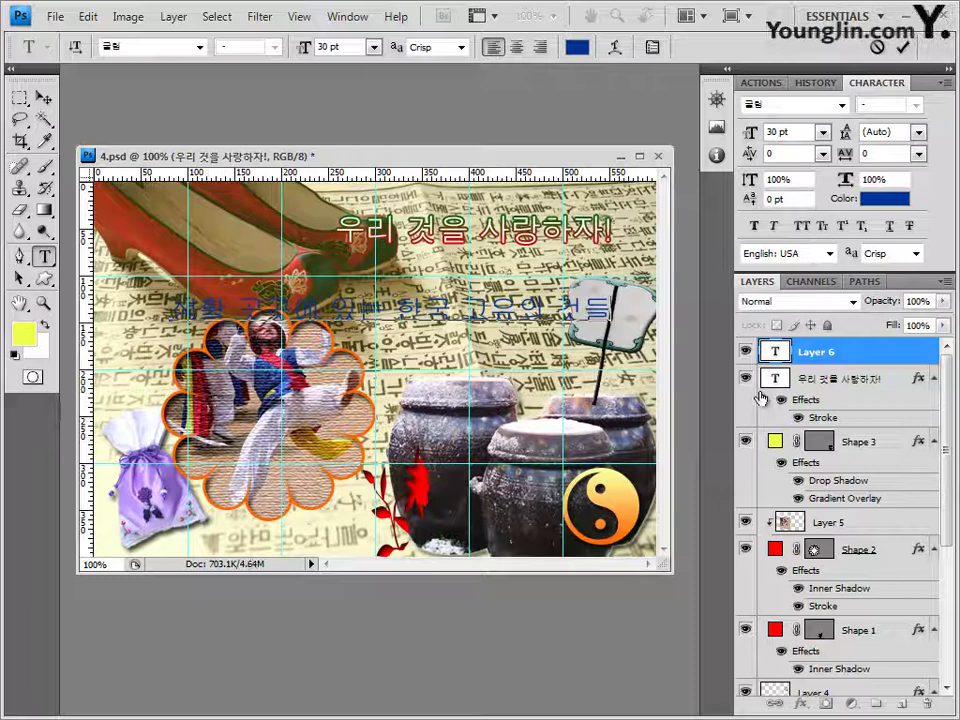
{"action": "left_click", "coordinate": [880, 356]}
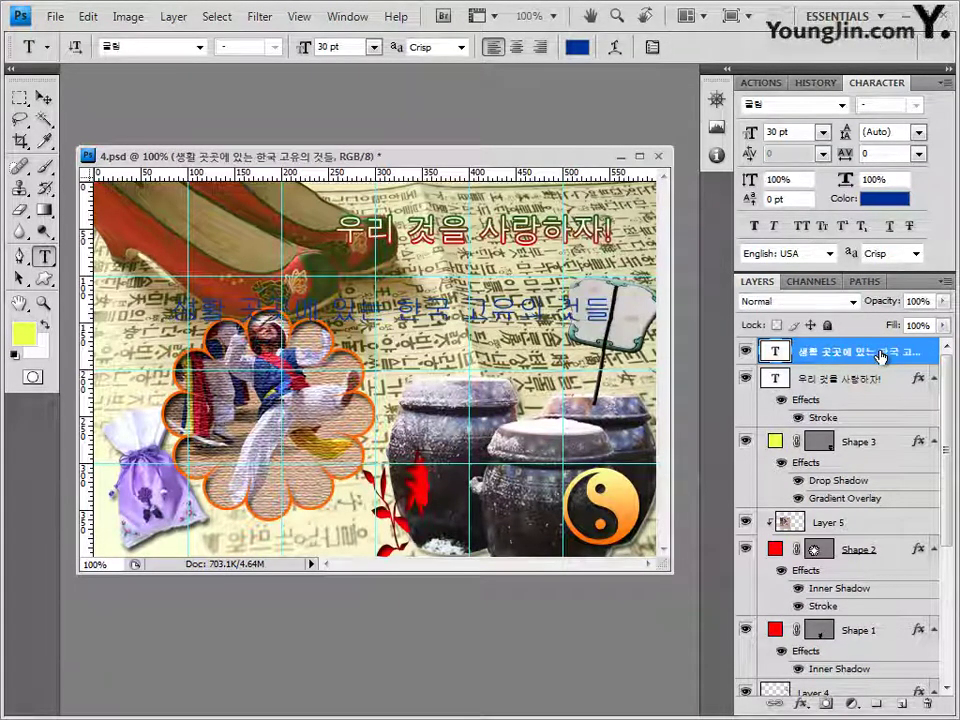
Add a 3 px outside stroke in #ffffff and a default drop shadow to the subtitle text
{"action": "left_click", "coordinate": [801, 704]}
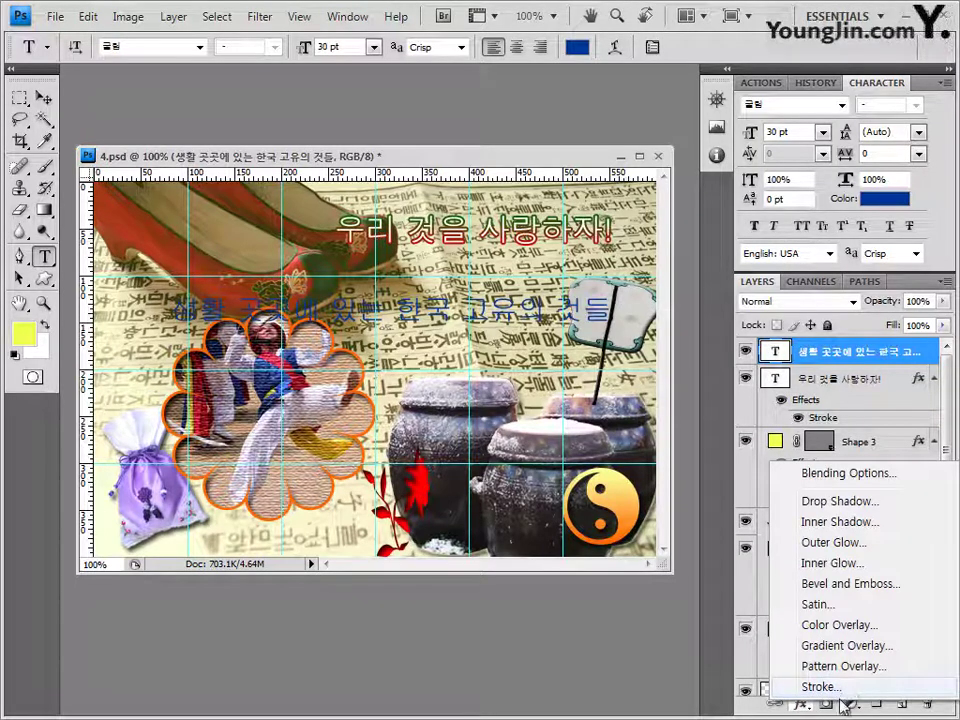
{"action": "left_click", "coordinate": [841, 694]}
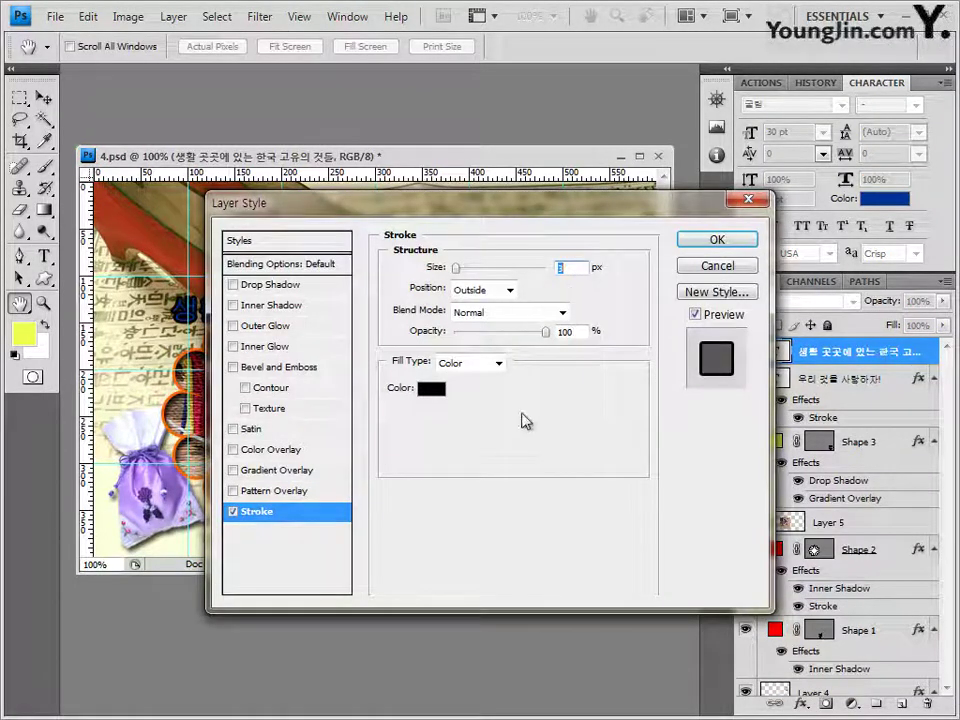
{"action": "left_click", "coordinate": [433, 388]}
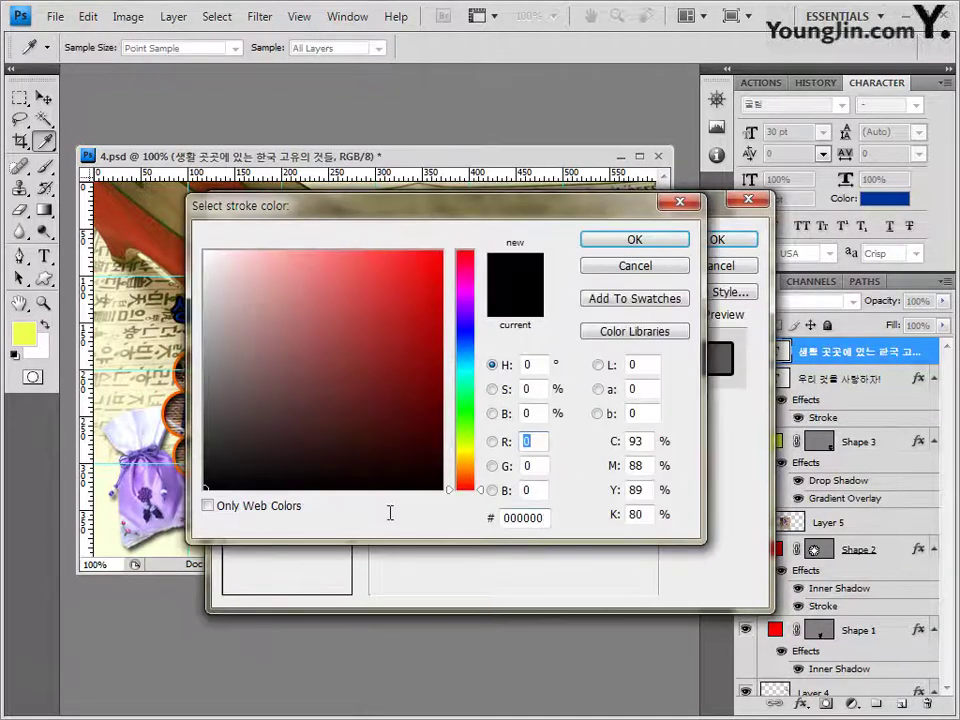
{"action": "type", "text": "ffffff"}
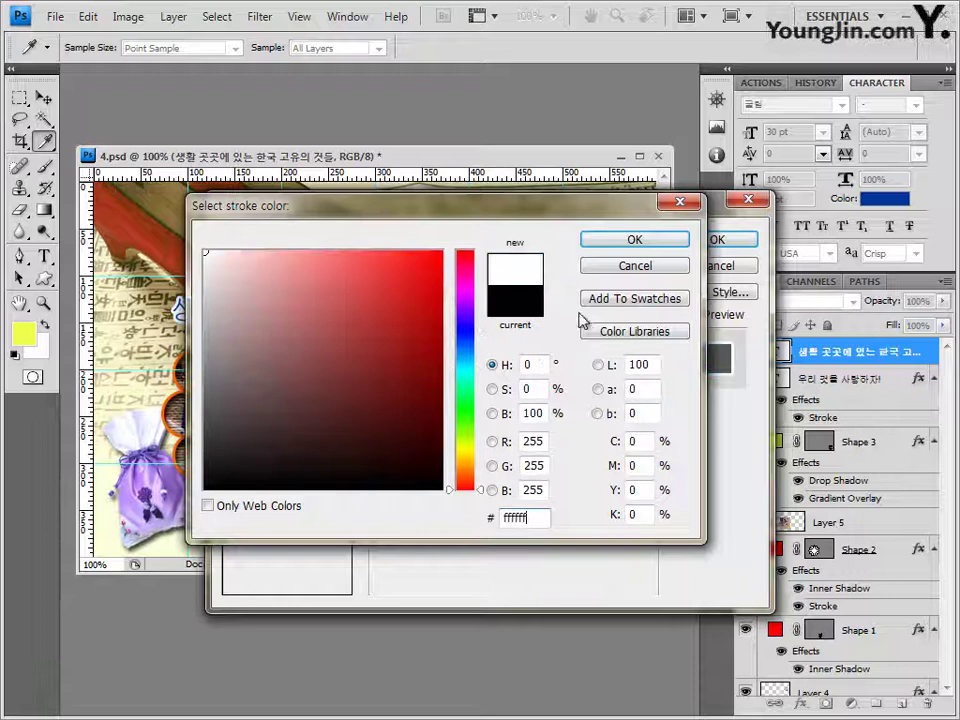
{"action": "left_click", "coordinate": [637, 241]}
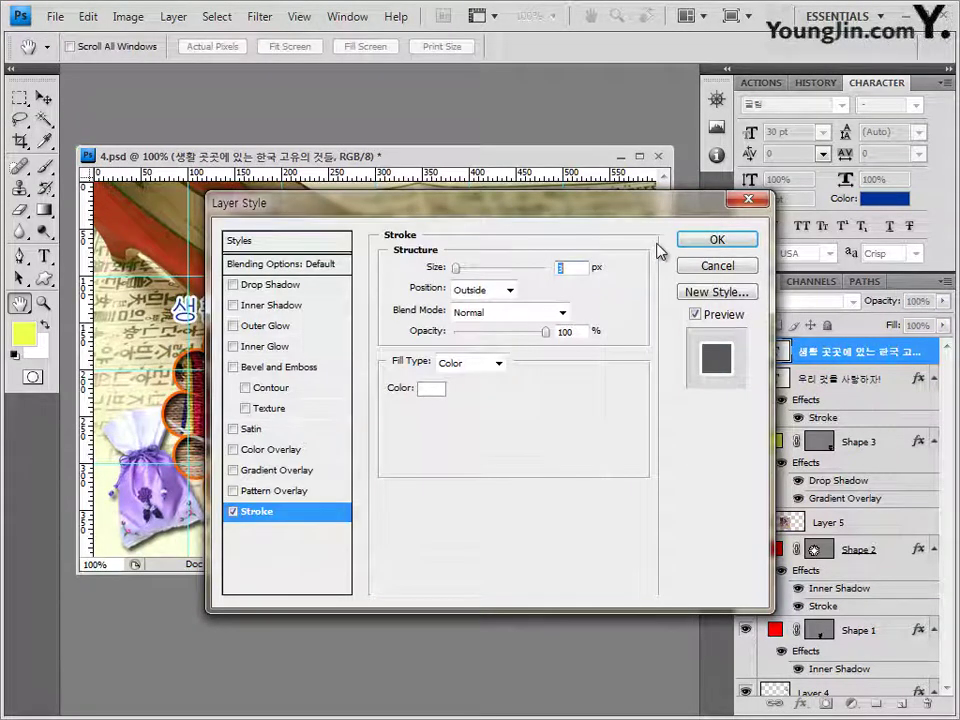
{"action": "left_click", "coordinate": [288, 286]}
{"action": "left_click", "coordinate": [717, 241]}
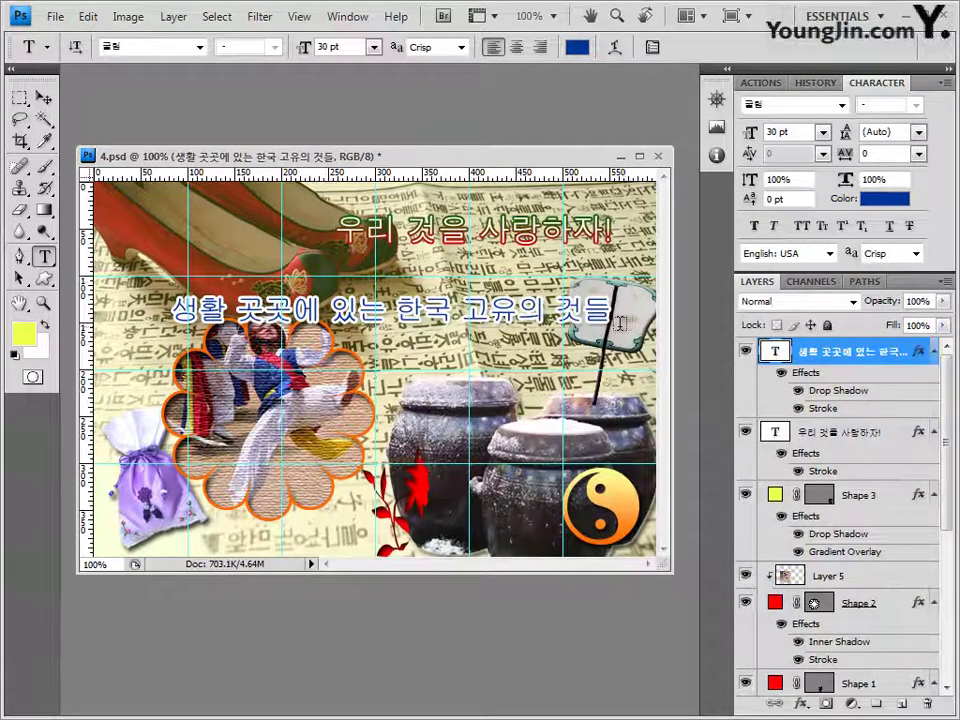
Warp the subtitle text with a horizontal Arc at +40% bend and move it about 40 px down
{"action": "left_click", "coordinate": [615, 52]}
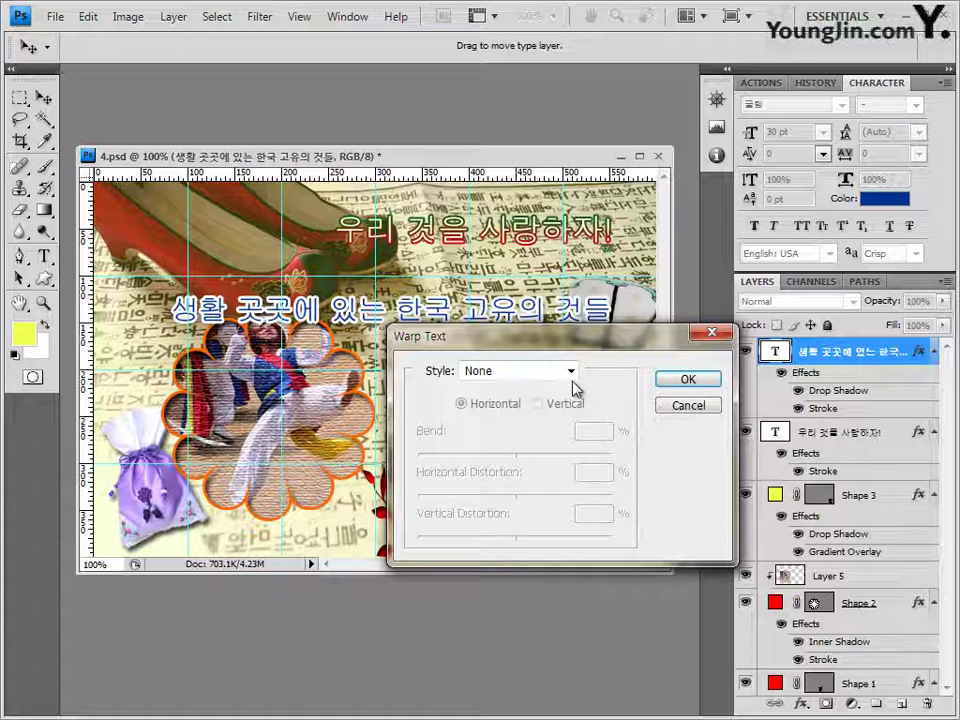
{"action": "left_click", "coordinate": [571, 371]}
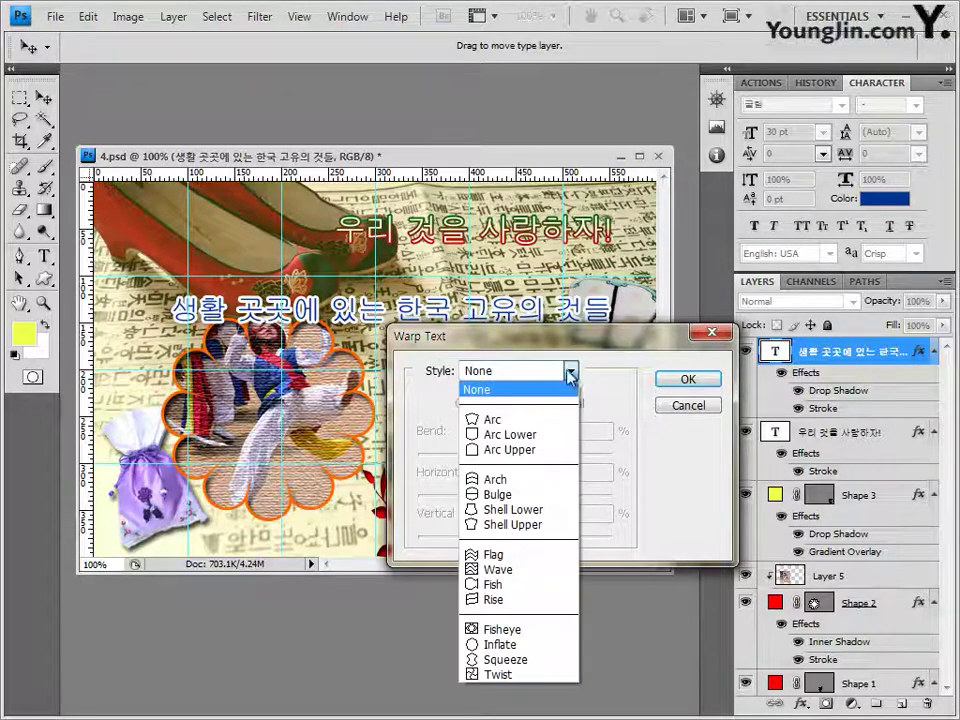
{"action": "left_click", "coordinate": [546, 424]}
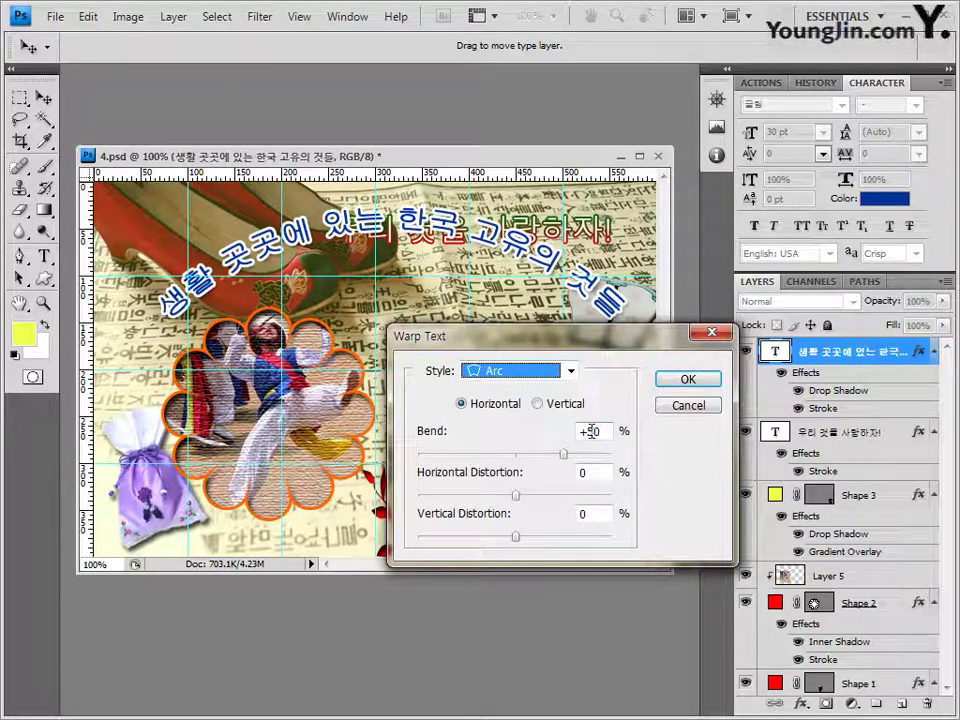
{"action": "left_click_drag", "start_coordinate": [583, 454], "coordinate": [573, 452]}
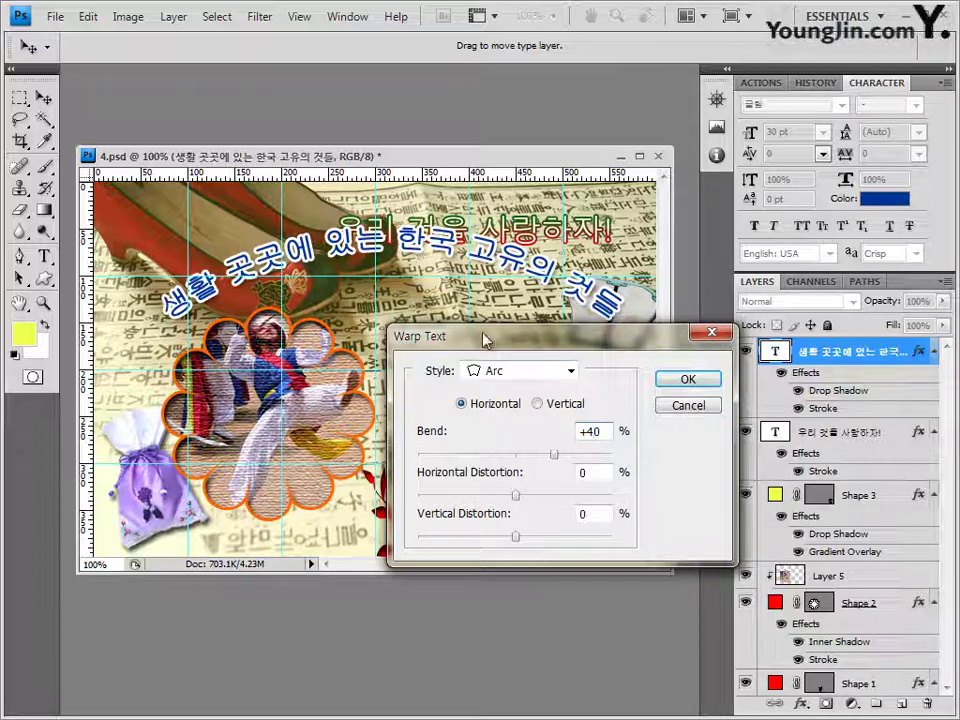
{"action": "left_click", "coordinate": [695, 383]}
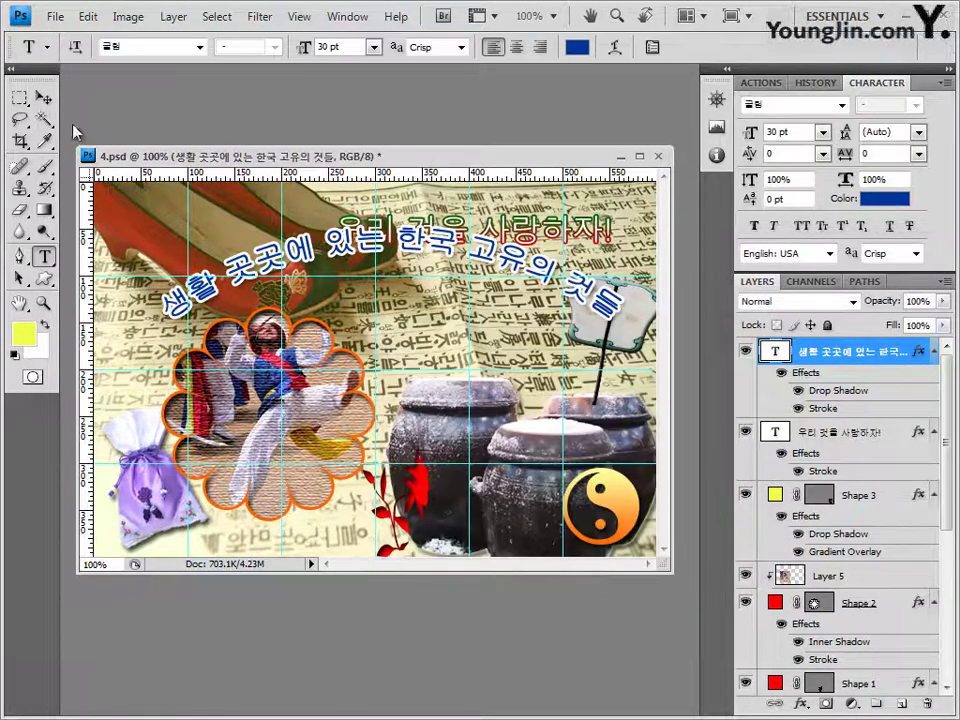
{"action": "left_click", "coordinate": [44, 97]}
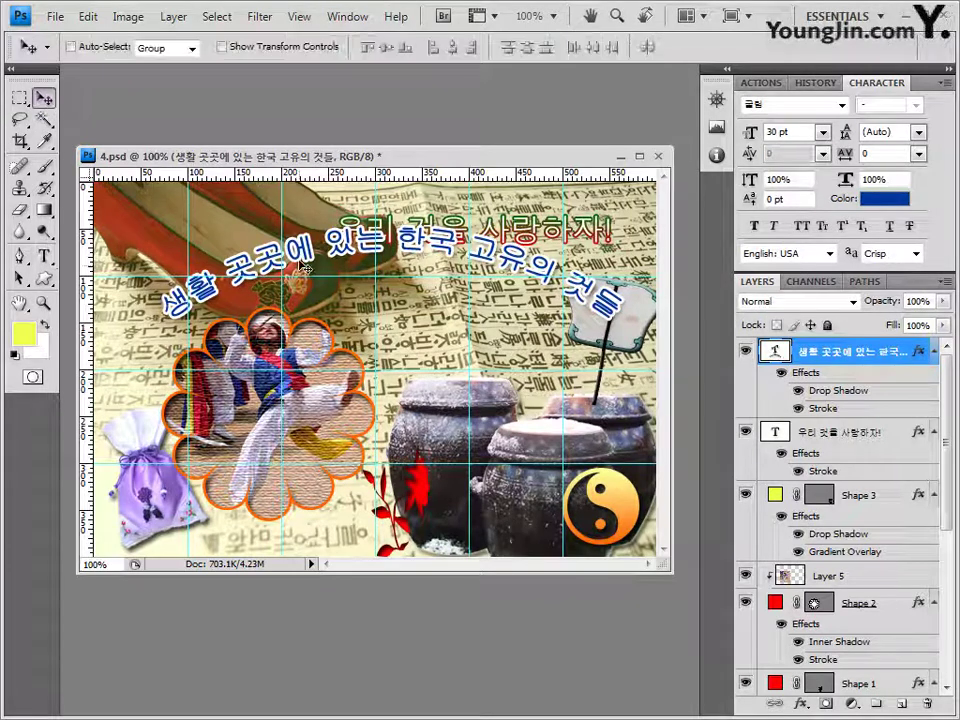
{"action": "left_click_drag", "start_coordinate": [304, 262], "coordinate": [297, 302]}
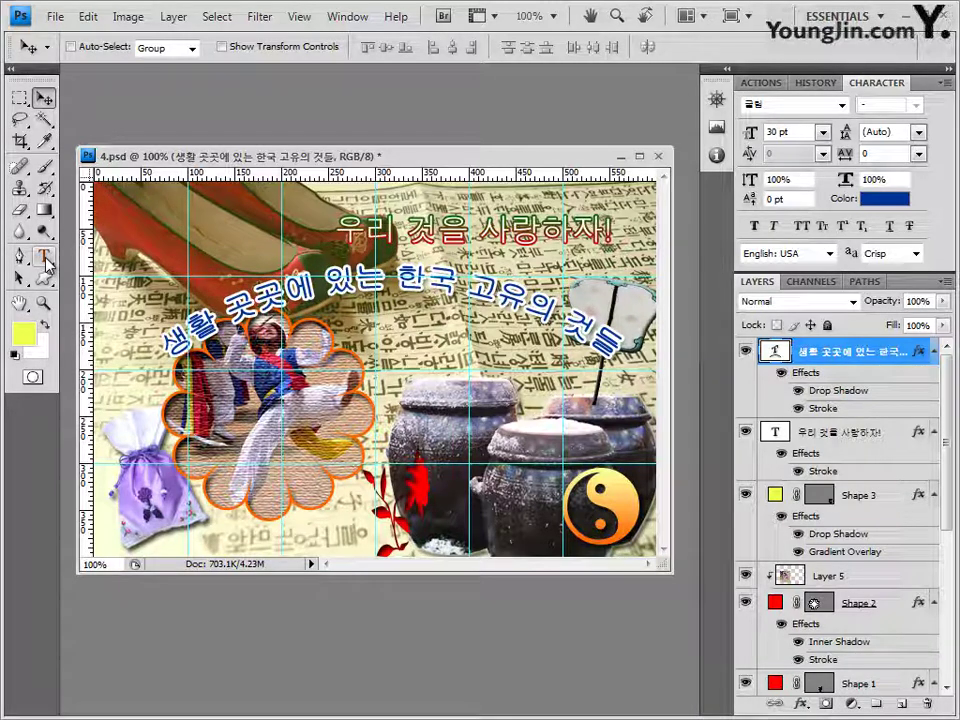
{"action": "left_click", "coordinate": [45, 260]}
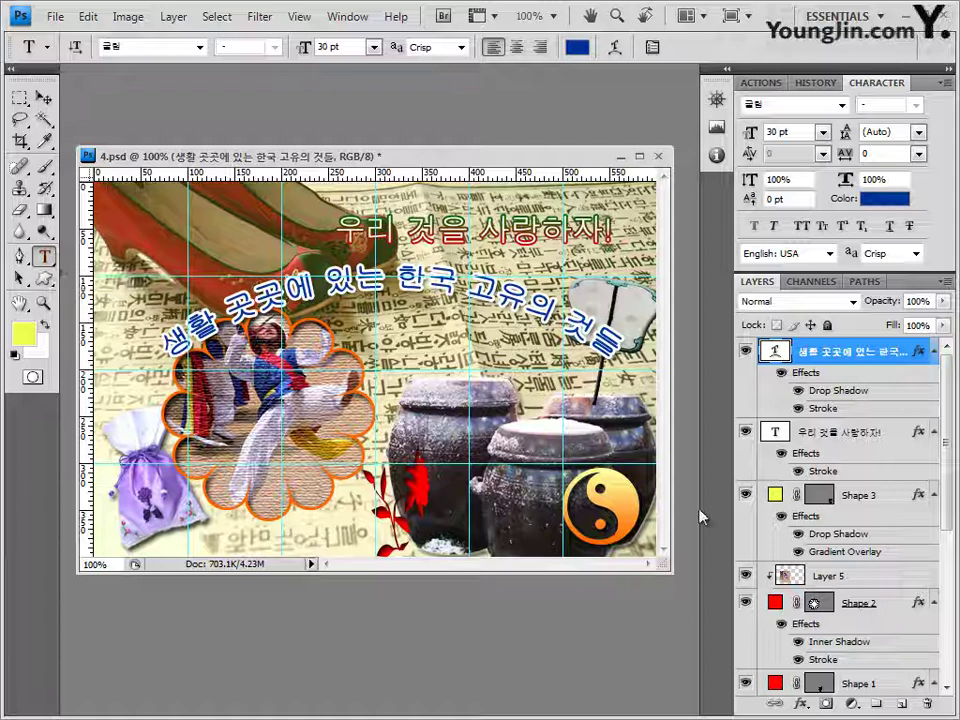
{"action": "left_click", "coordinate": [389, 337]}
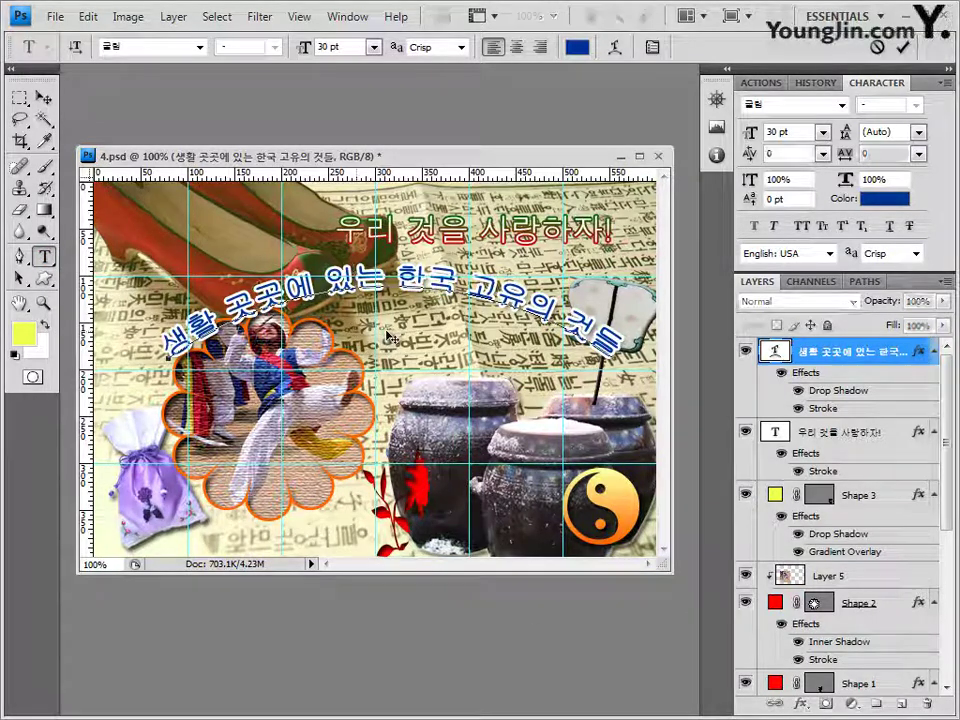
{"action": "left_click", "coordinate": [44, 97]}
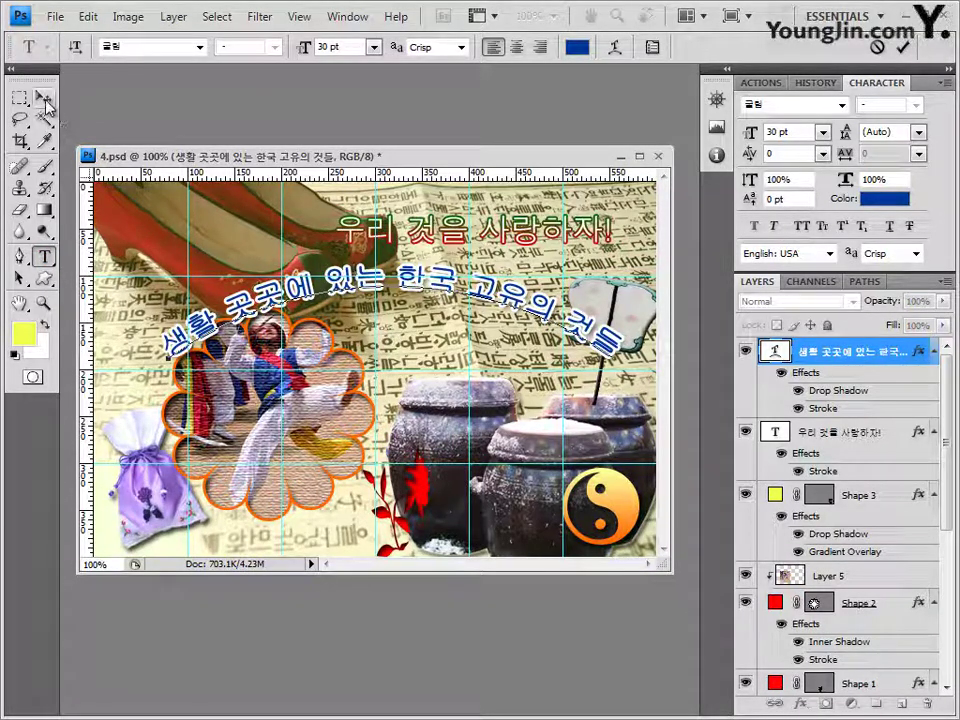
Start a new horizontal text line just above the leftmost jar, in Arial Bold at 17 pt
{"action": "left_click", "coordinate": [44, 256]}
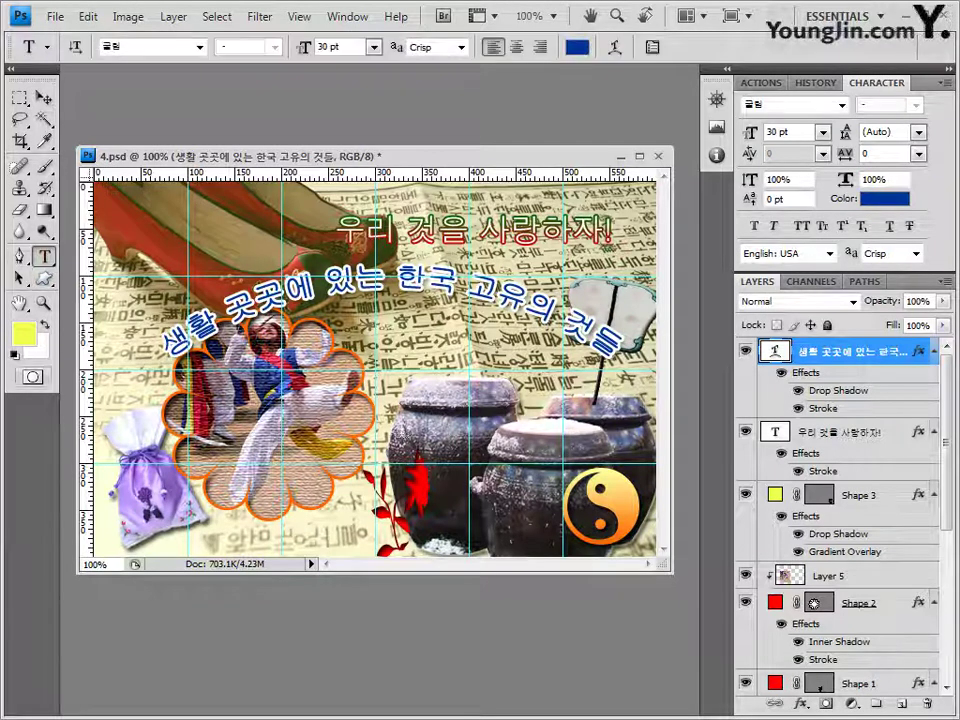
{"action": "left_click", "coordinate": [390, 355]}
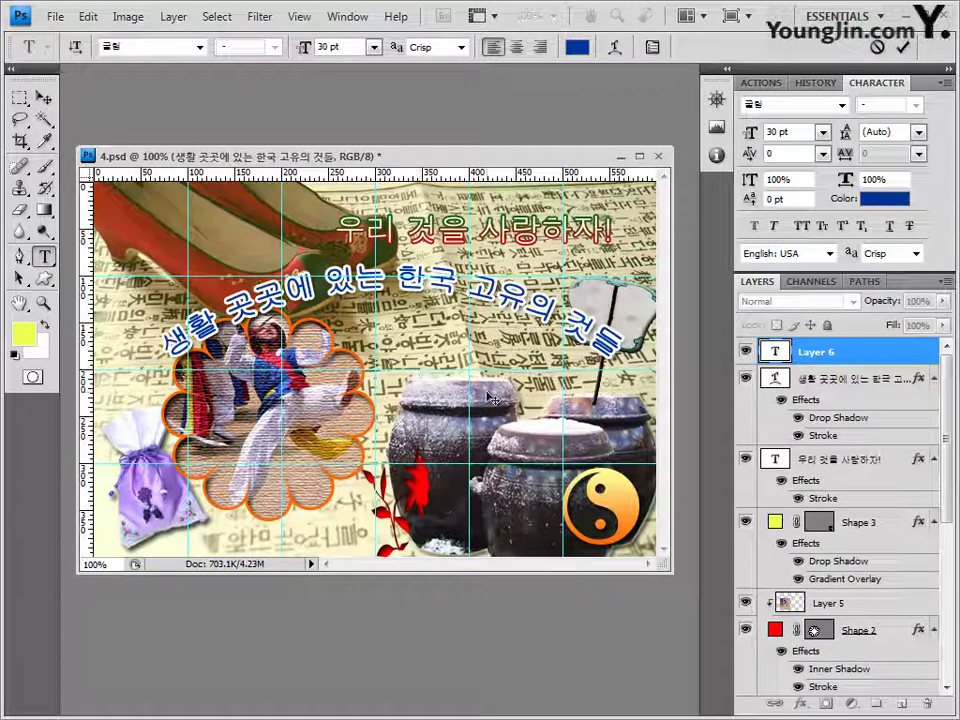
{"action": "left_click", "coordinate": [201, 48]}
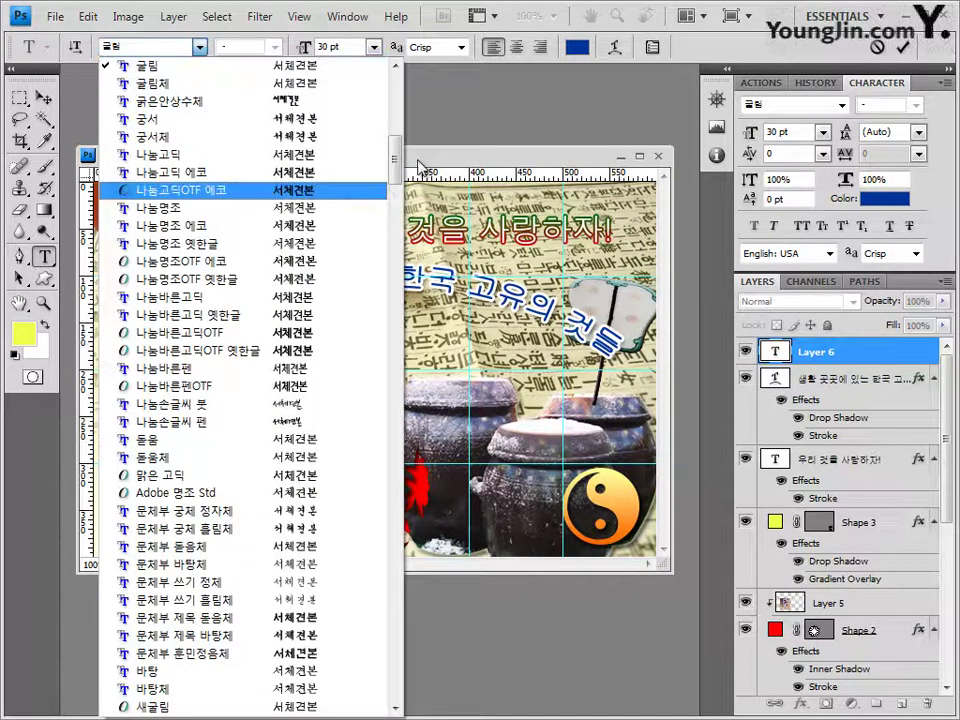
{"action": "left_click_drag", "start_coordinate": [396, 146], "coordinate": [389, 291]}
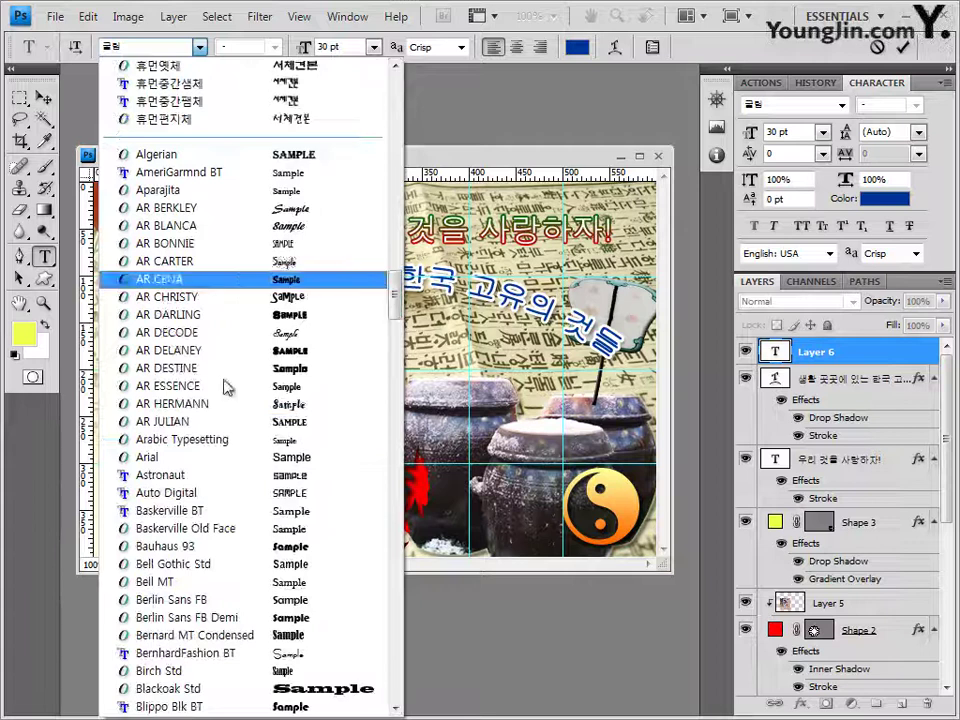
{"action": "left_click", "coordinate": [147, 457]}
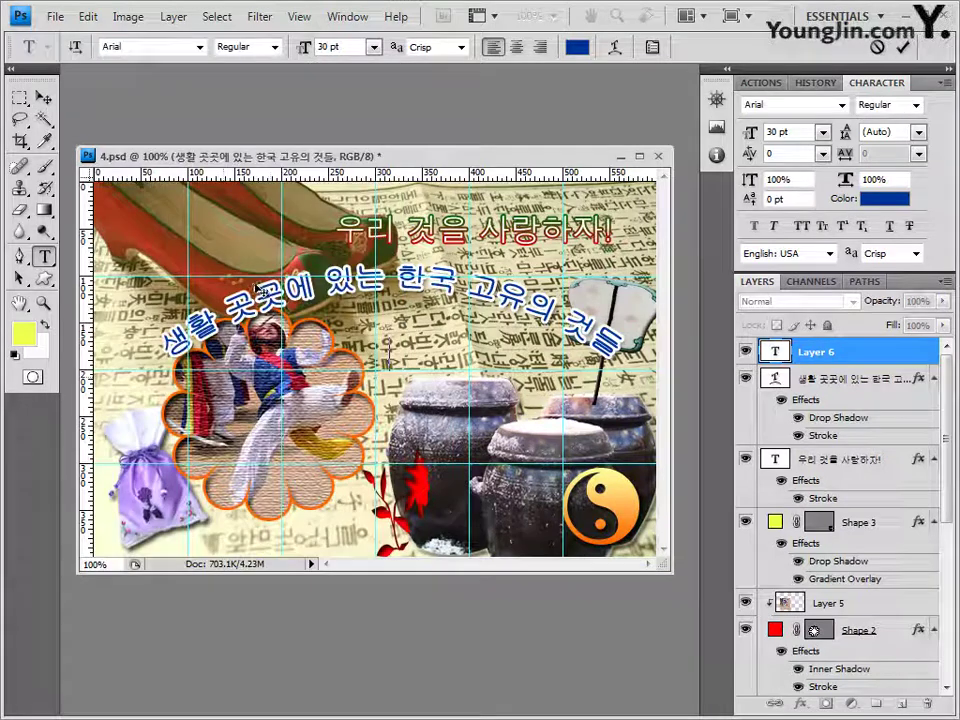
{"action": "left_click", "coordinate": [276, 50]}
{"action": "left_click", "coordinate": [262, 171]}
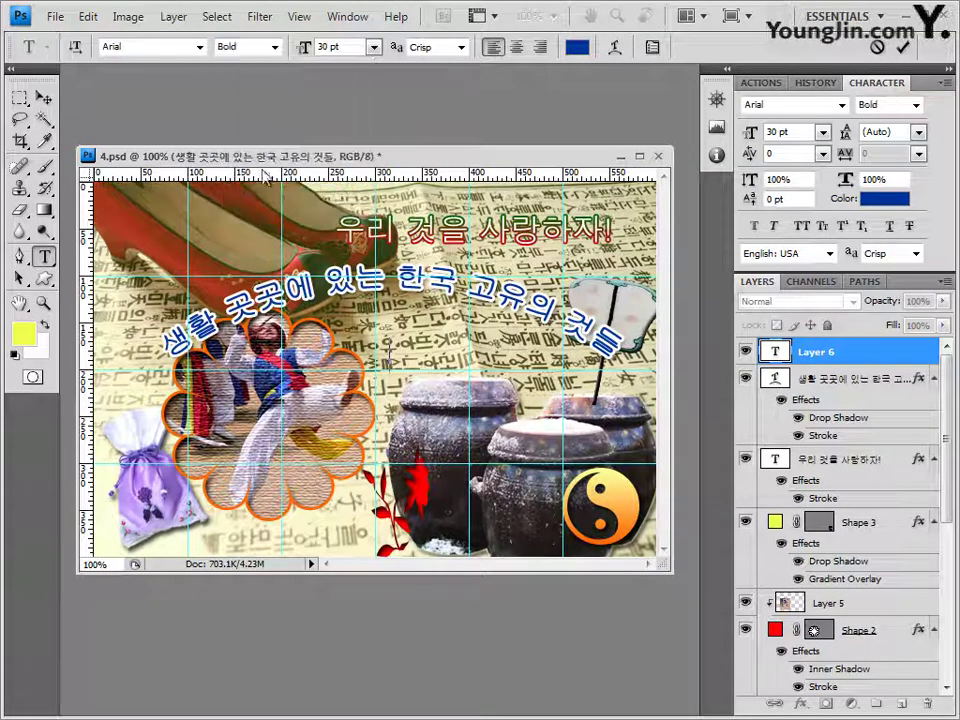
{"action": "left_click", "coordinate": [304, 46]}
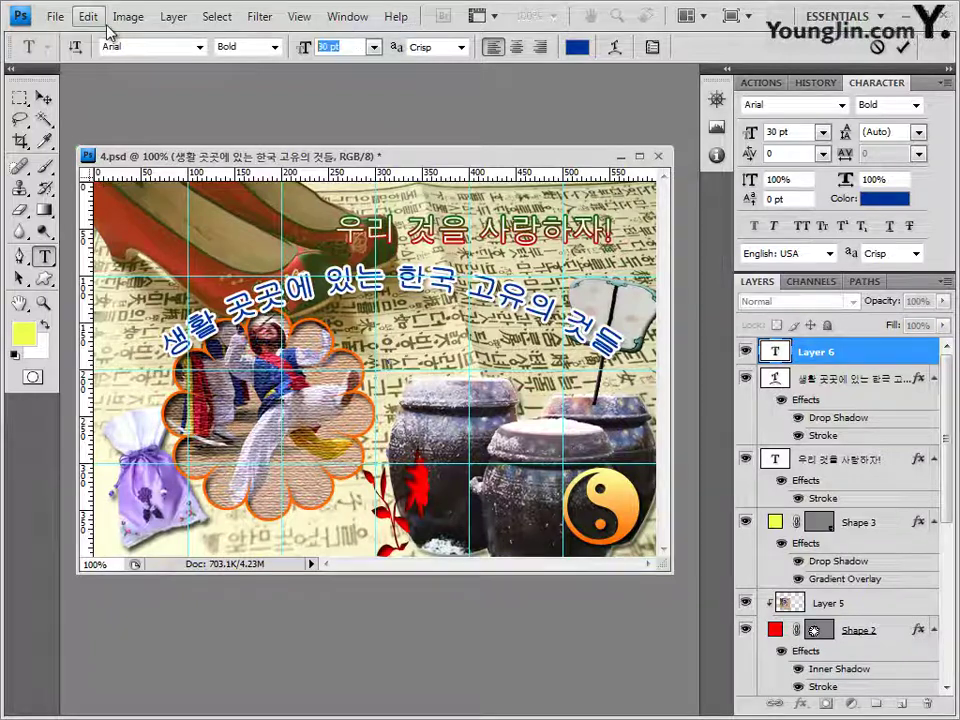
{"action": "type", "text": "17"}
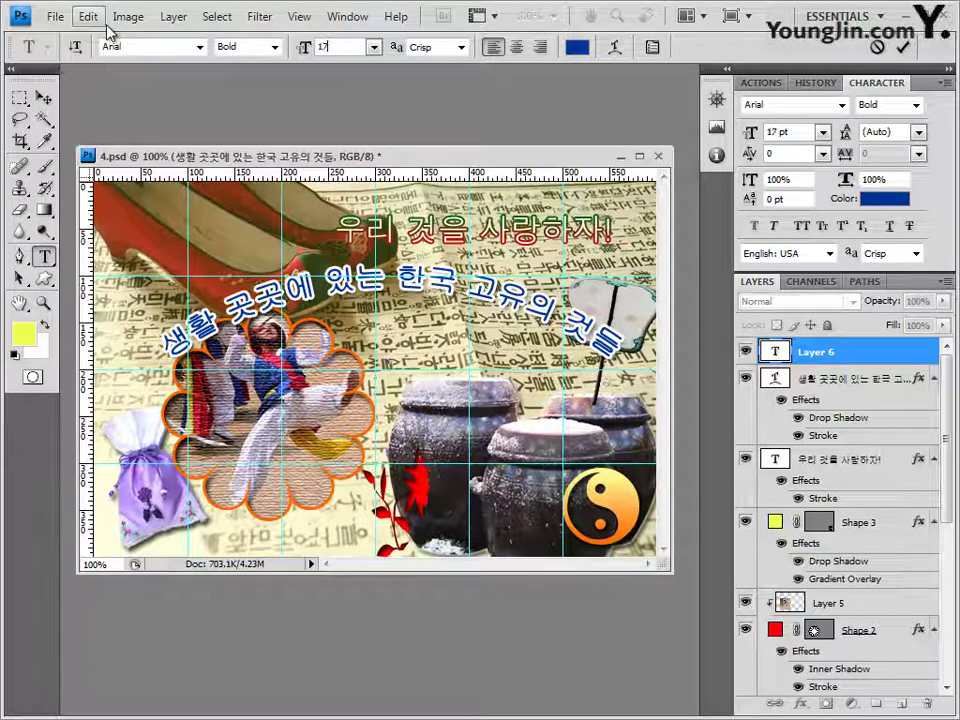
Set the new line's text colour to #003366 and enter "ENJOY KOREA"
{"action": "left_click", "coordinate": [577, 47]}
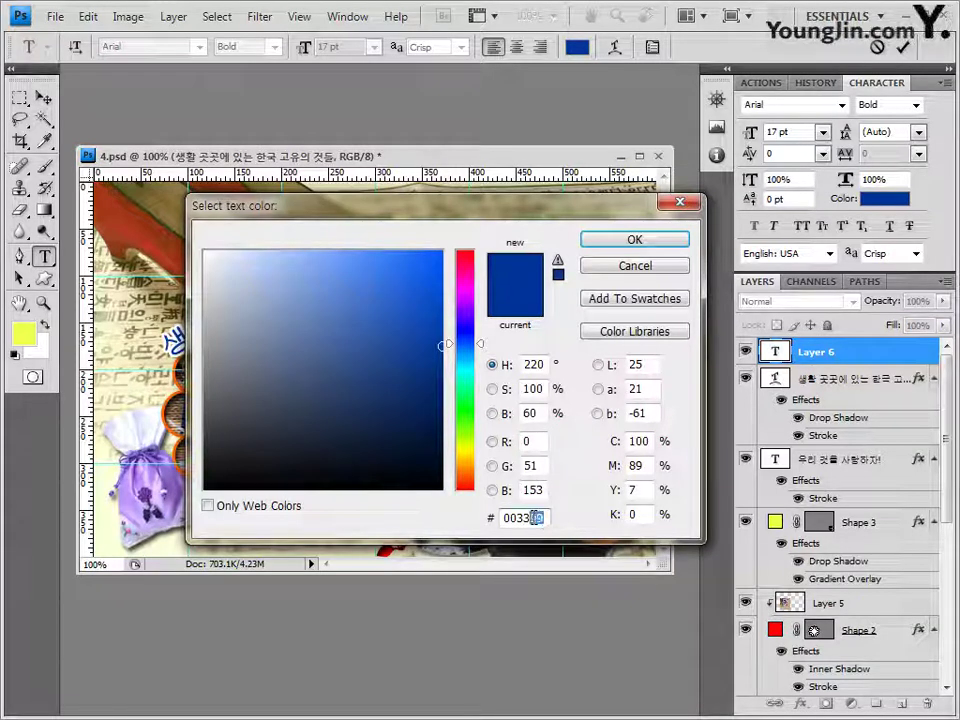
{"action": "type", "text": "66"}
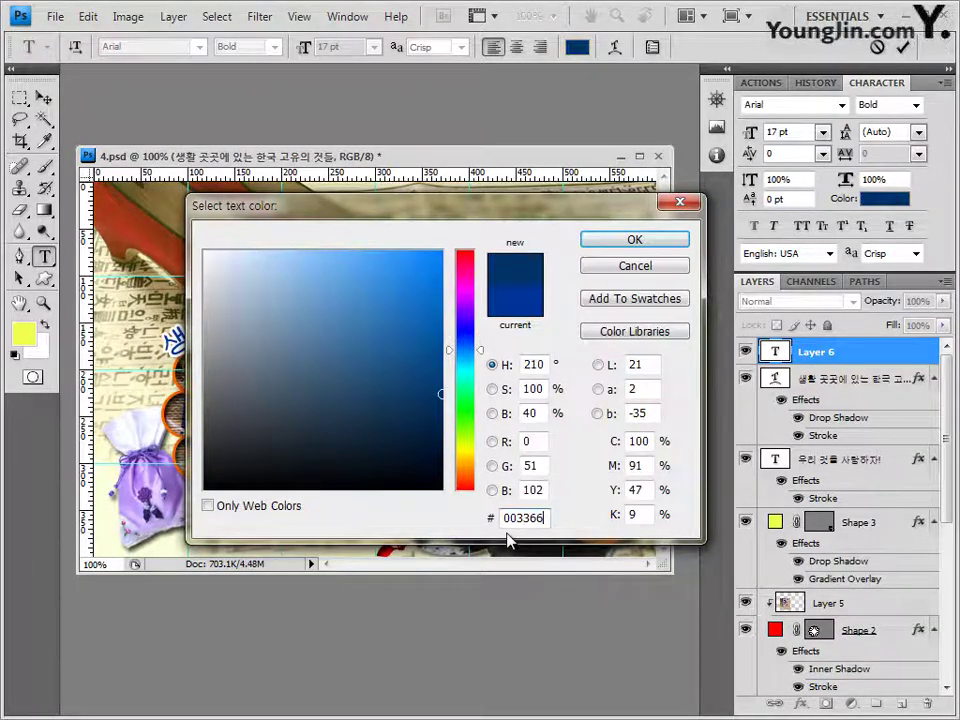
{"action": "left_click", "coordinate": [645, 240]}
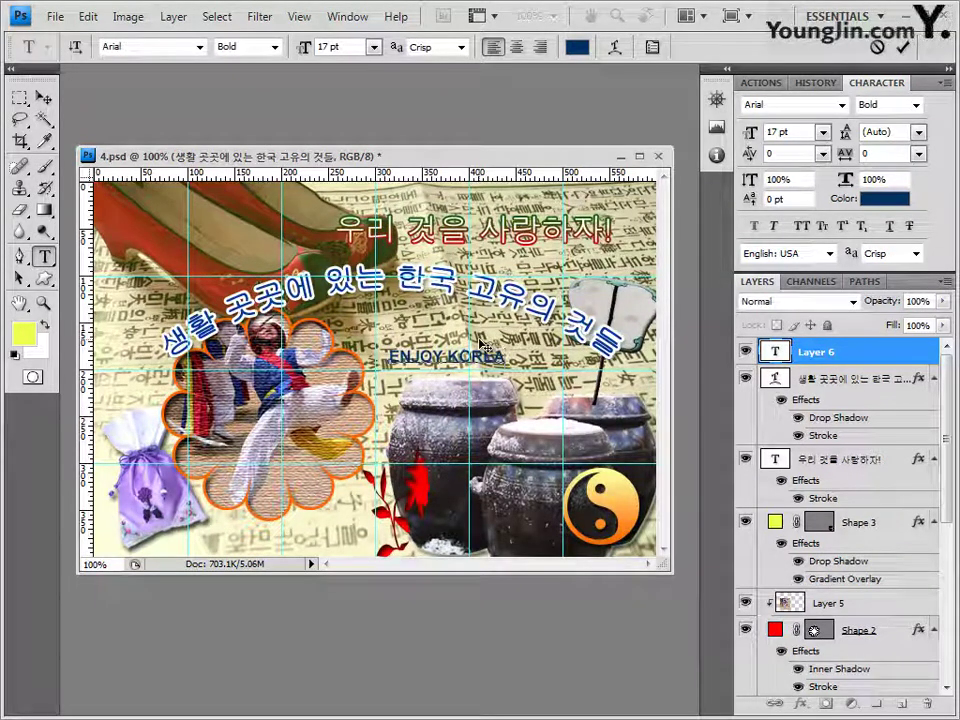
{"action": "left_click", "coordinate": [862, 354]}
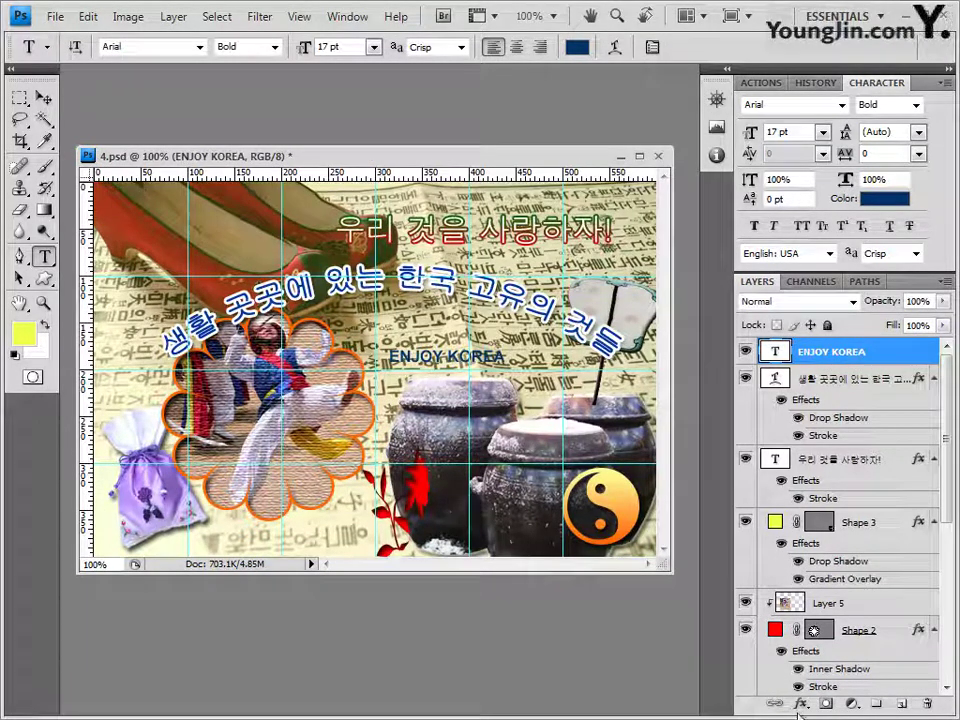
Add an Outer Glow with its default settings to the ENJOY KOREA text
{"action": "left_click", "coordinate": [801, 703]}
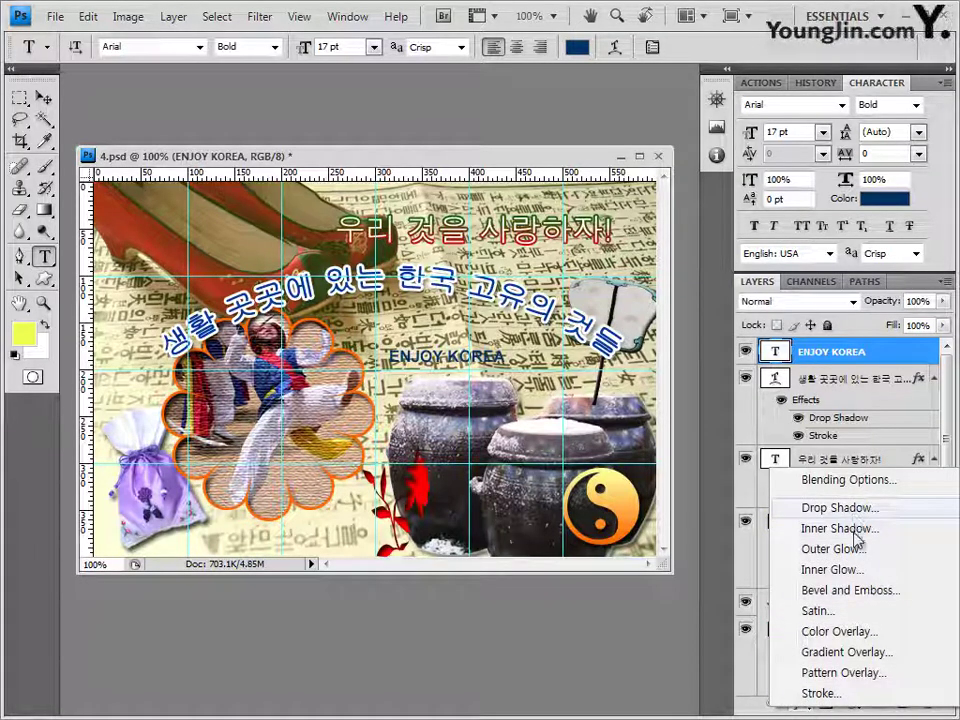
{"action": "left_click", "coordinate": [856, 549]}
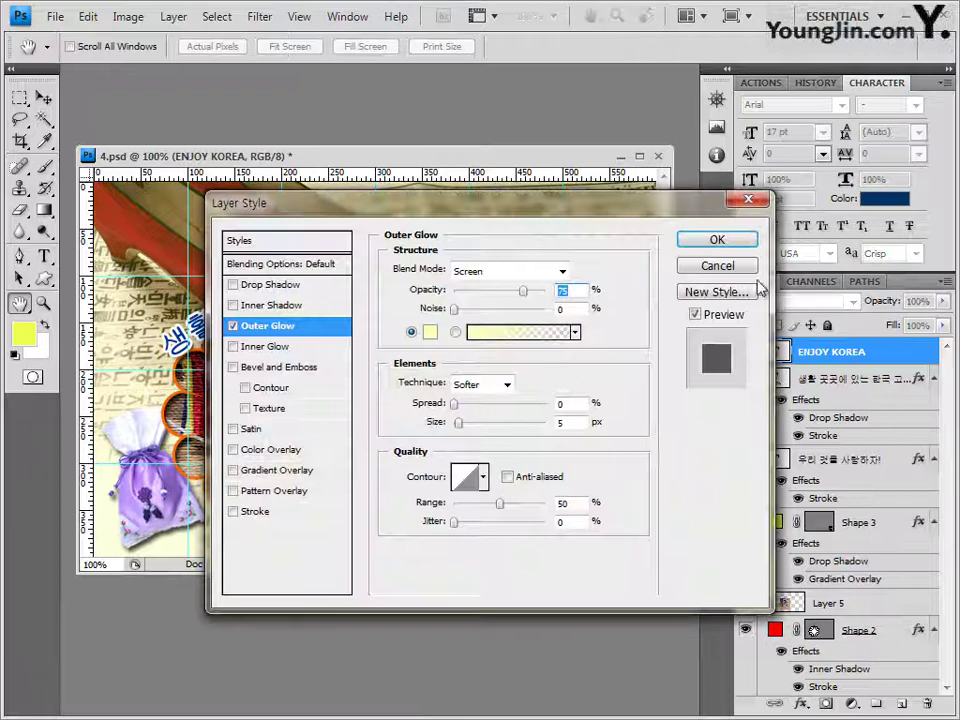
{"action": "left_click", "coordinate": [720, 243]}
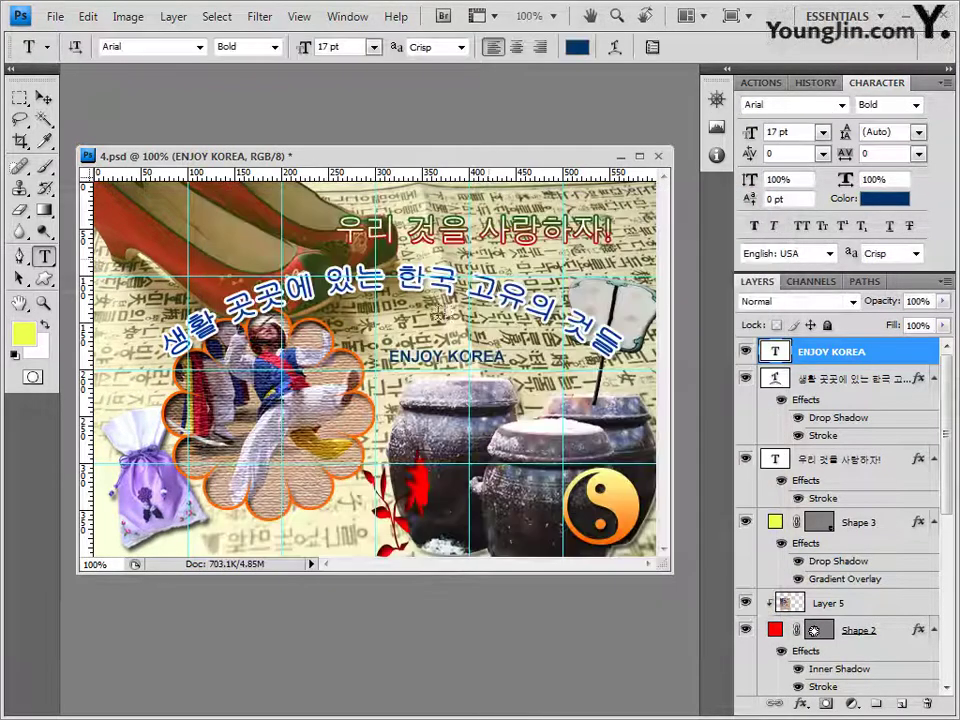
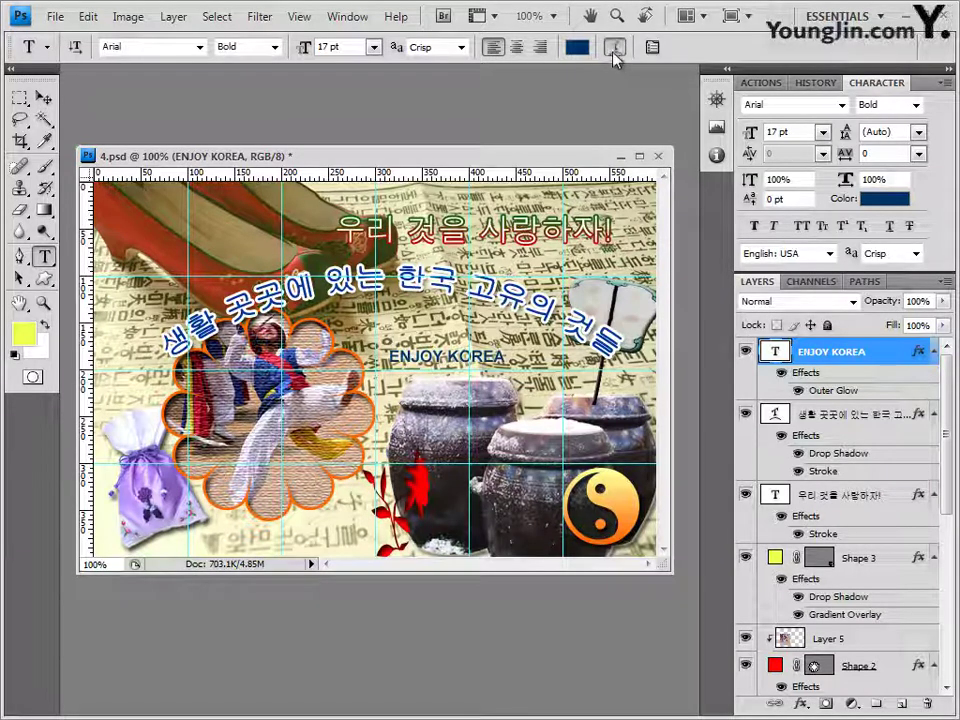
Warp the ENJOY KOREA text with a horizontal Arc Upper at +50% bend
{"action": "left_click", "coordinate": [614, 47]}
{"action": "left_click", "coordinate": [567, 371]}
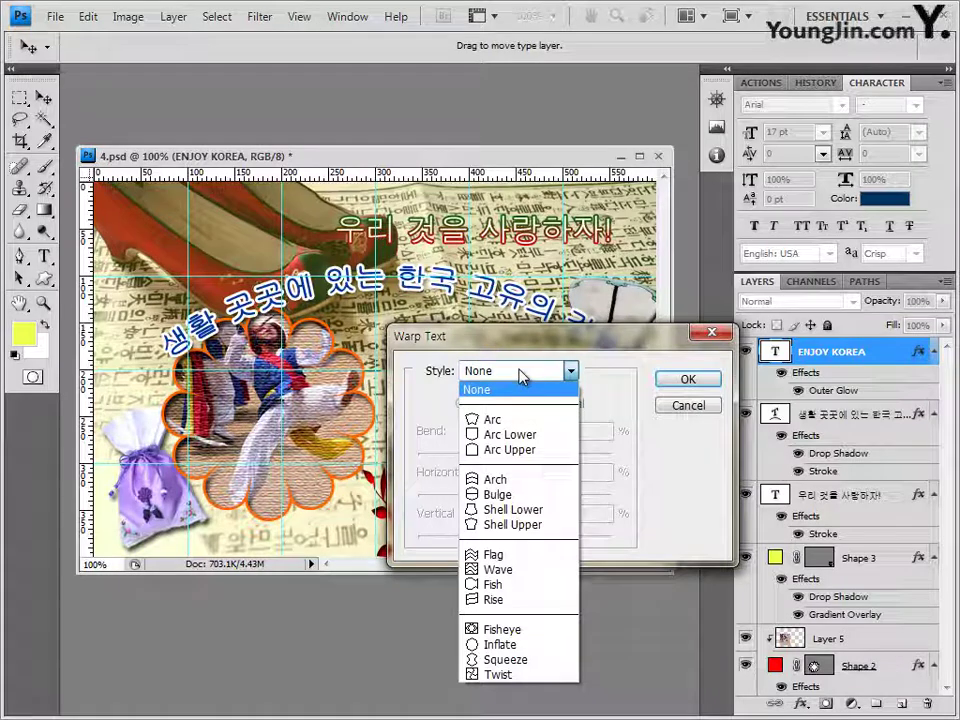
{"action": "left_click", "coordinate": [541, 452]}
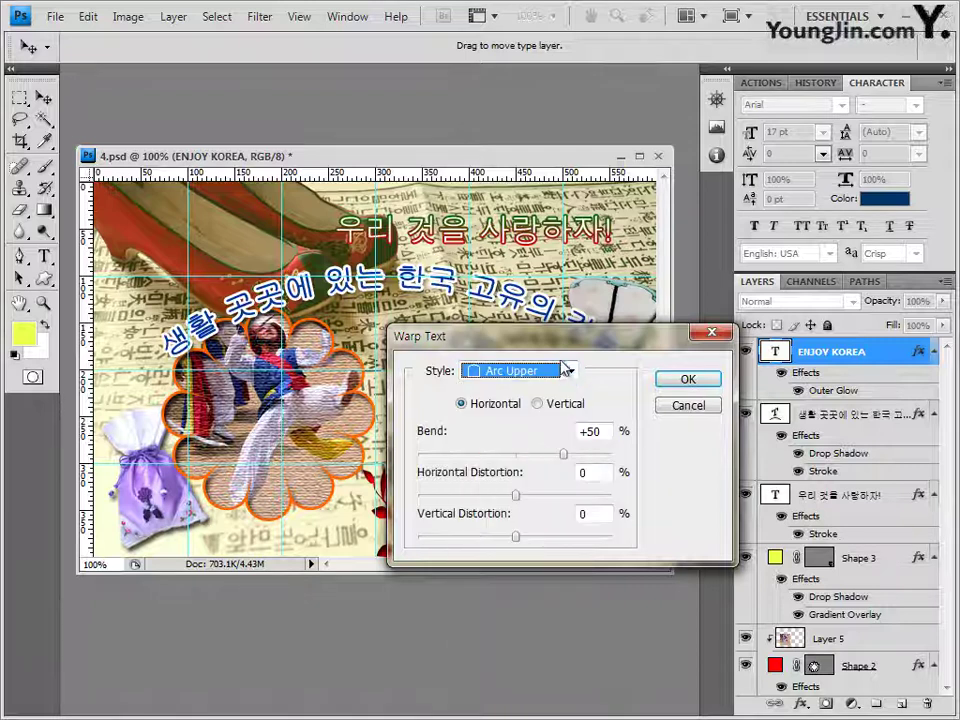
{"action": "left_click_drag", "start_coordinate": [578, 340], "coordinate": [688, 319]}
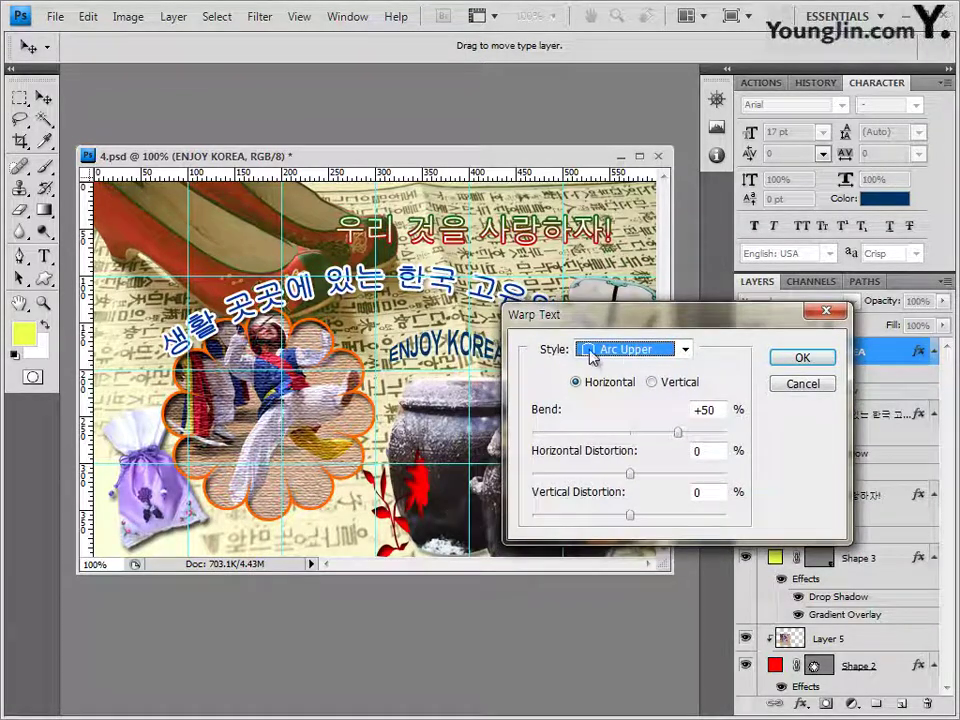
{"action": "left_click_drag", "start_coordinate": [620, 327], "coordinate": [668, 309]}
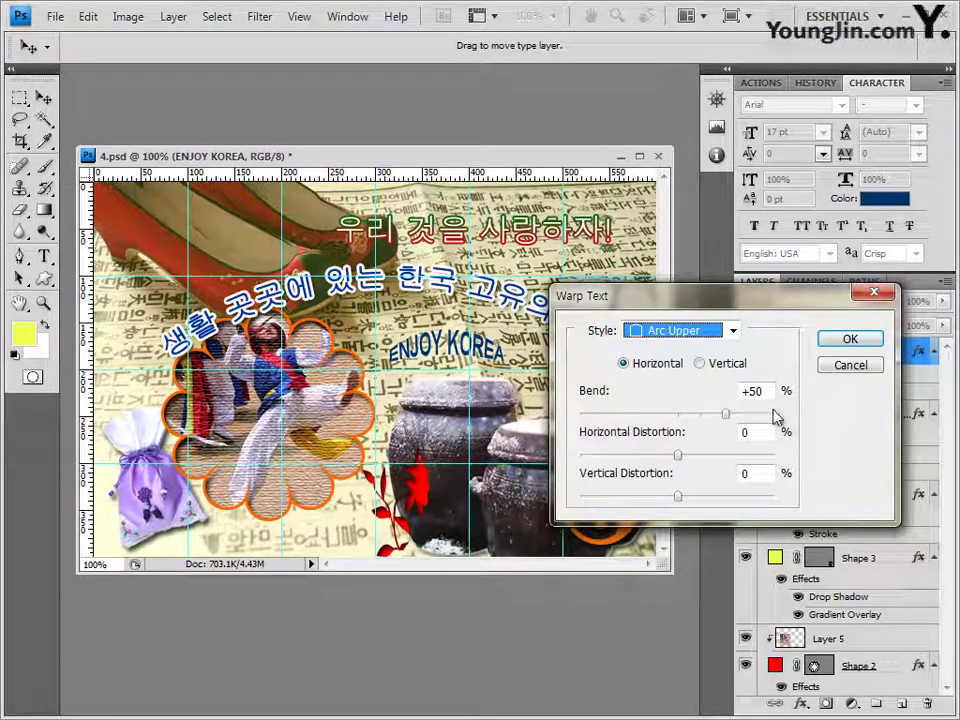
{"action": "left_click", "coordinate": [849, 341]}
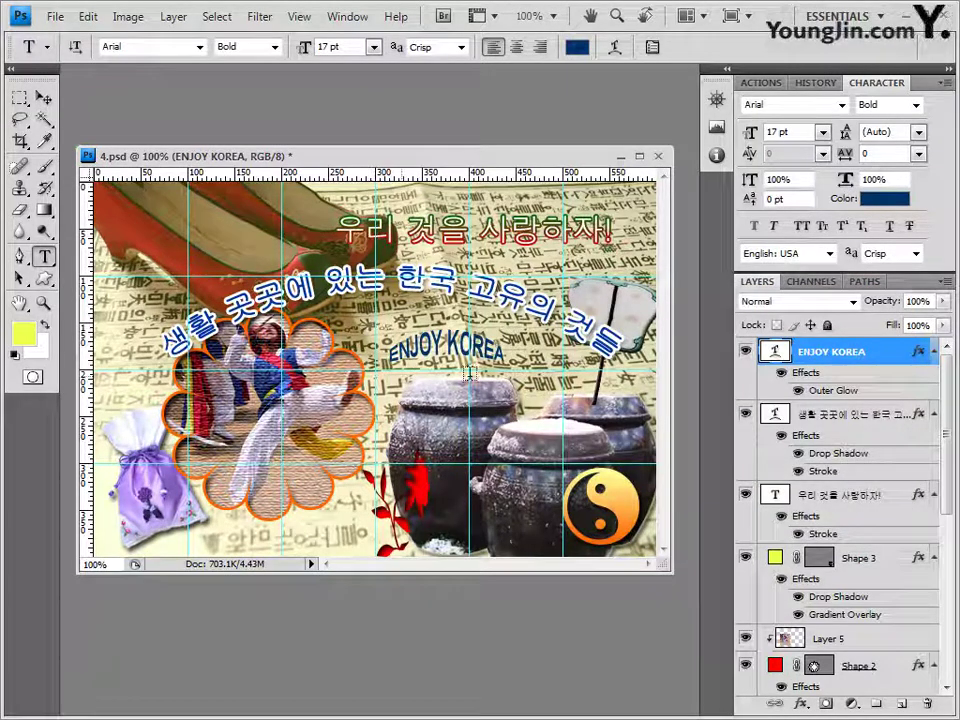
Move the ENJOY KOREA text about 75 px left and 10 px up, over the flower frame's upper-right edge
{"action": "left_click", "coordinate": [43, 97]}
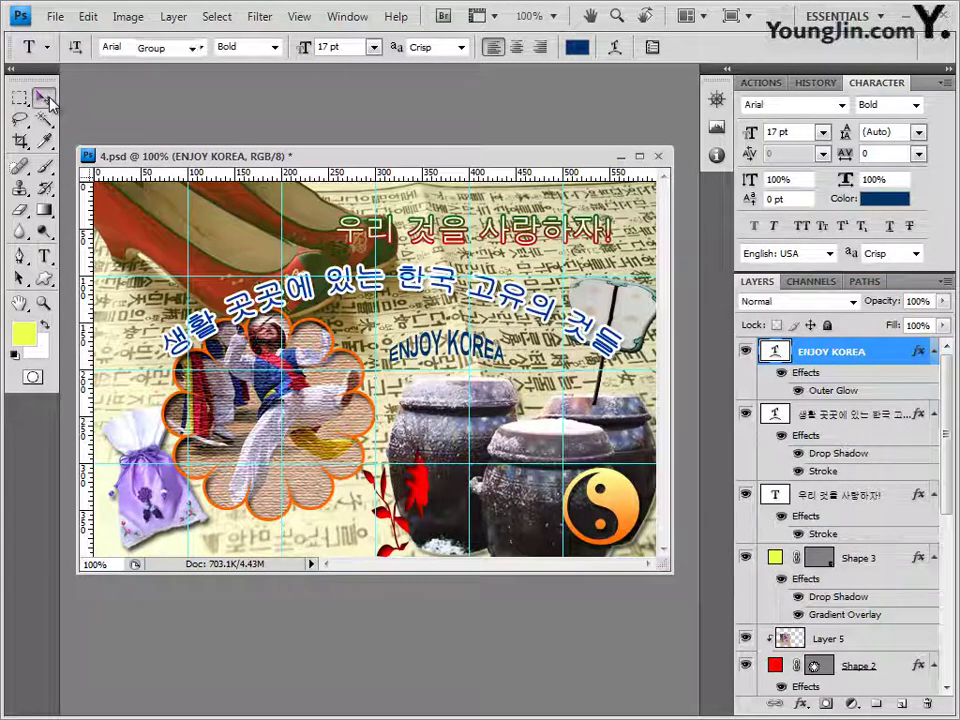
{"action": "left_click_drag", "start_coordinate": [459, 344], "coordinate": [445, 349]}
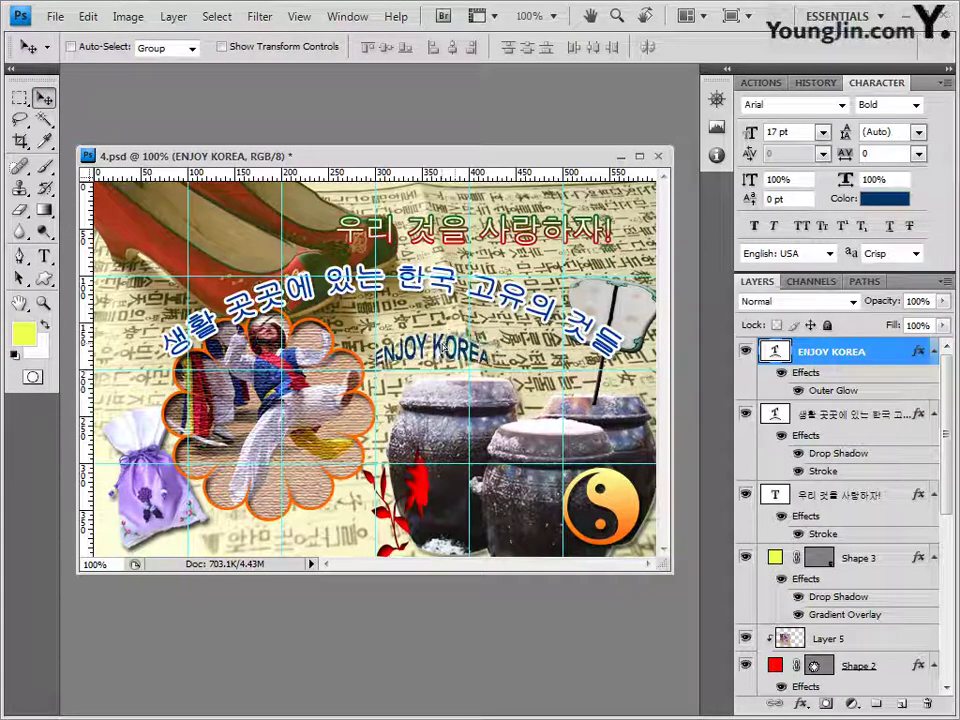
{"action": "left_click_drag", "start_coordinate": [422, 340], "coordinate": [390, 381]}
{"action": "key", "text": "Left"}
{"action": "key", "text": "Left"}
{"action": "key", "text": "Left"}
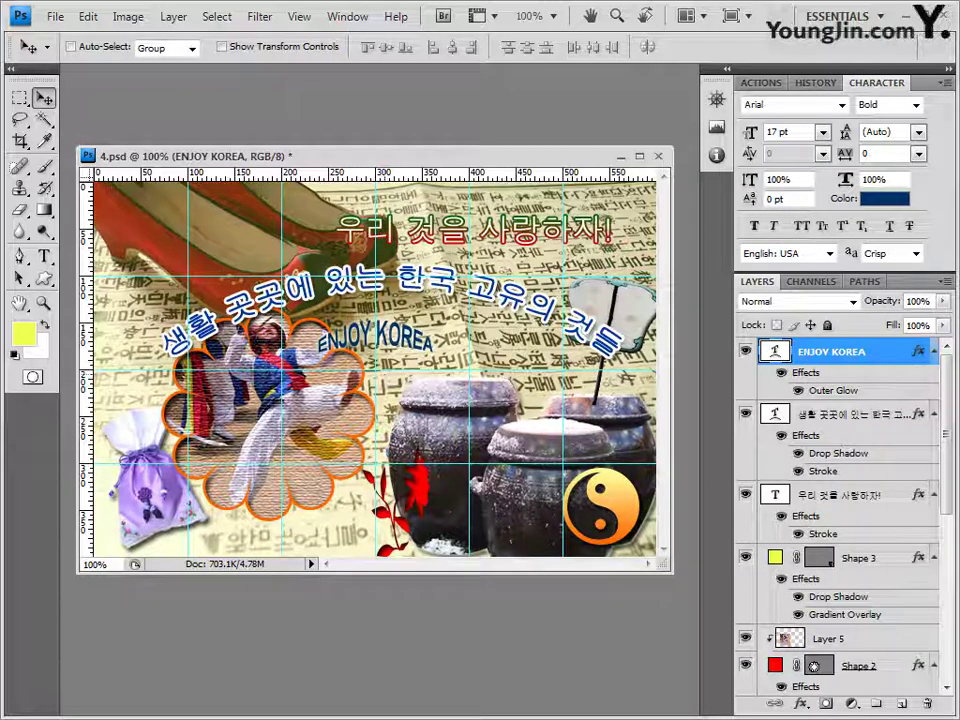
Save 4.psd with Maximize compatibility on and clear all guides from the image
{"action": "left_click", "coordinate": [46, 20]}
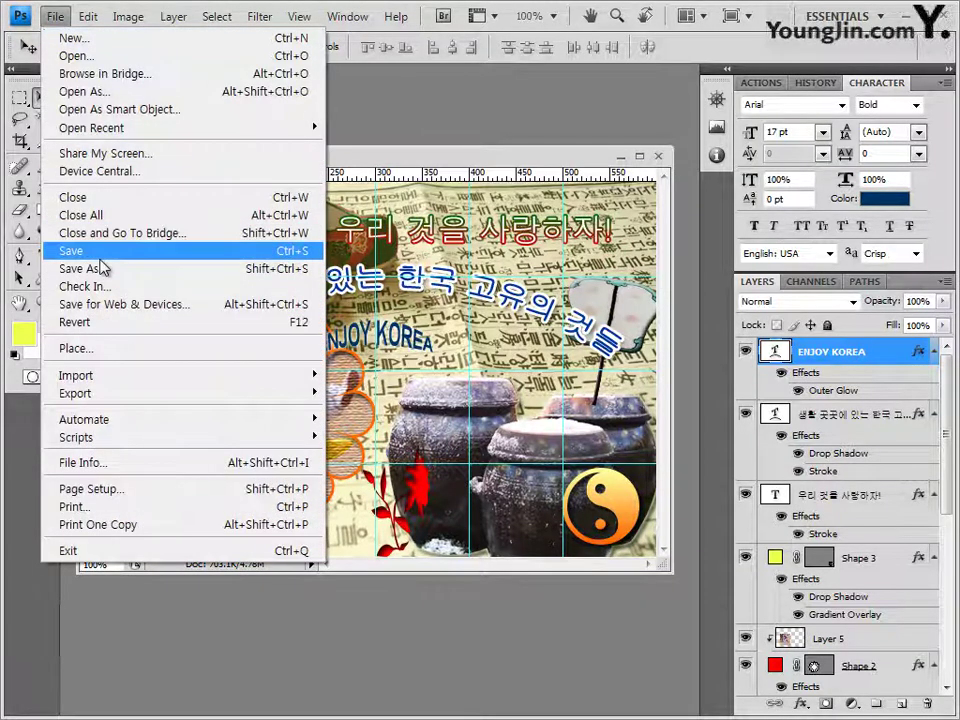
{"action": "left_click", "coordinate": [100, 256]}
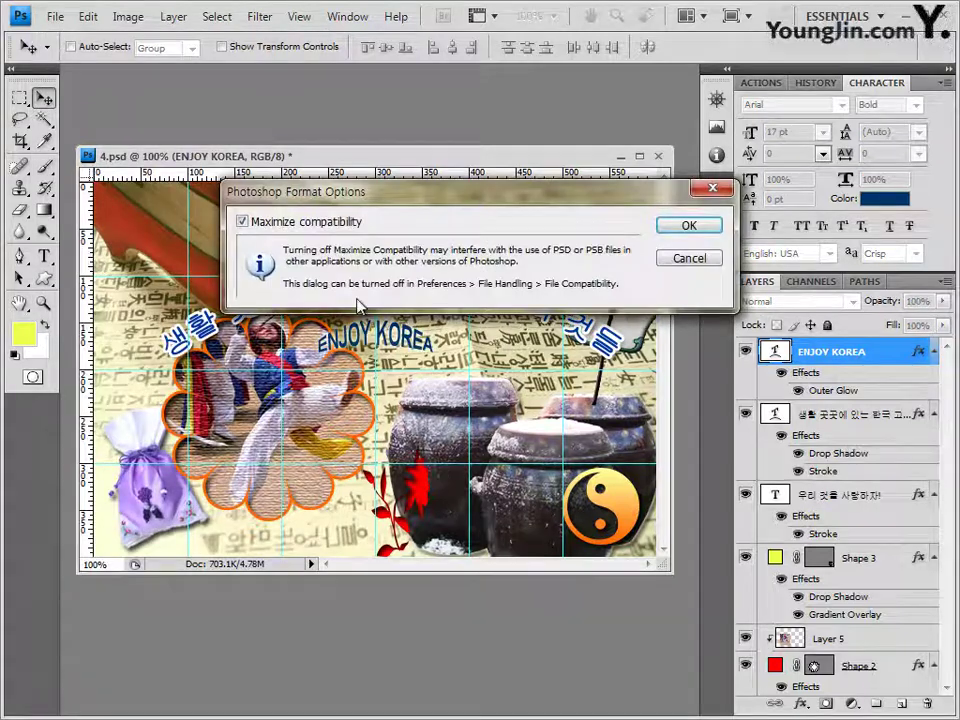
{"action": "key", "text": "Return"}
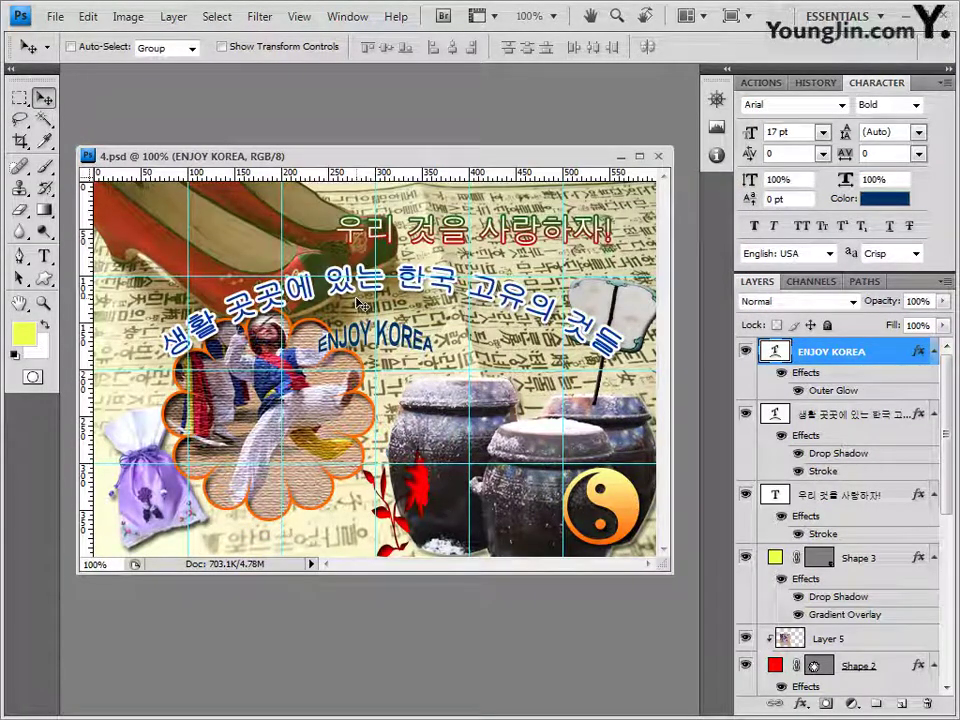
{"action": "left_click", "coordinate": [300, 16]}
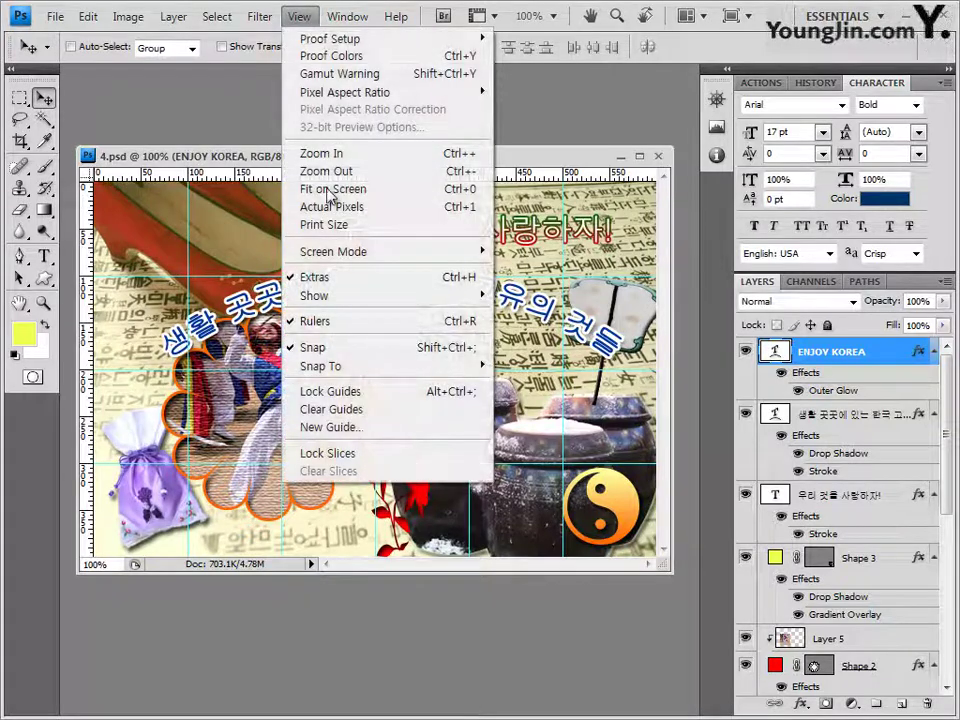
{"action": "left_click", "coordinate": [359, 415]}
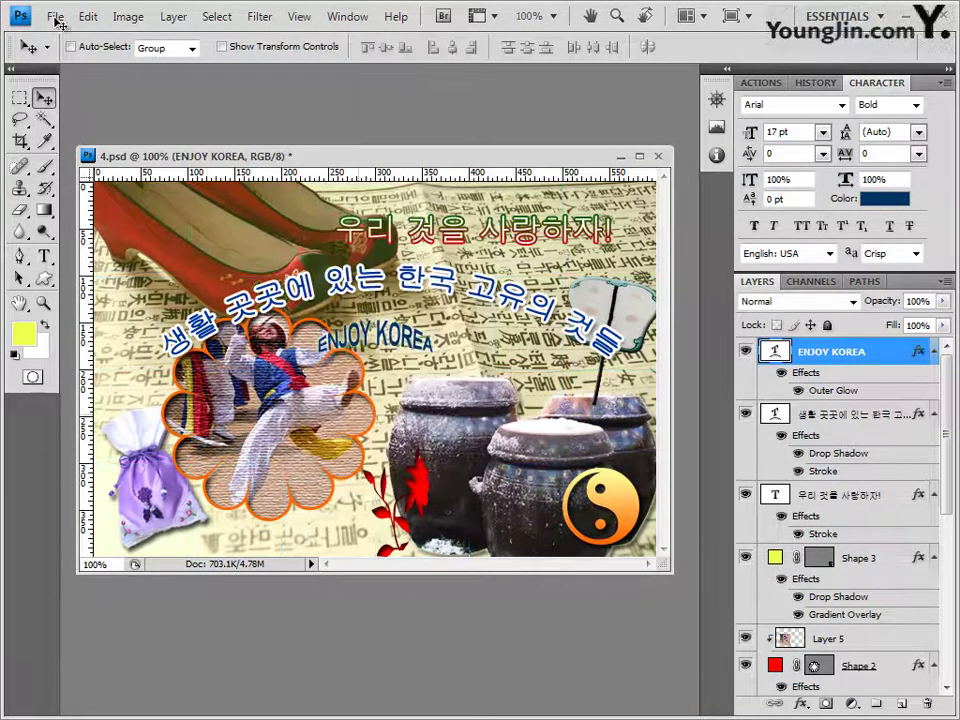
Save a JPEG copy in the GTQ folder, basing its name on the candidate's number-and-name pattern, at quality 8 with Baseline Optimized
{"action": "left_click", "coordinate": [128, 16]}
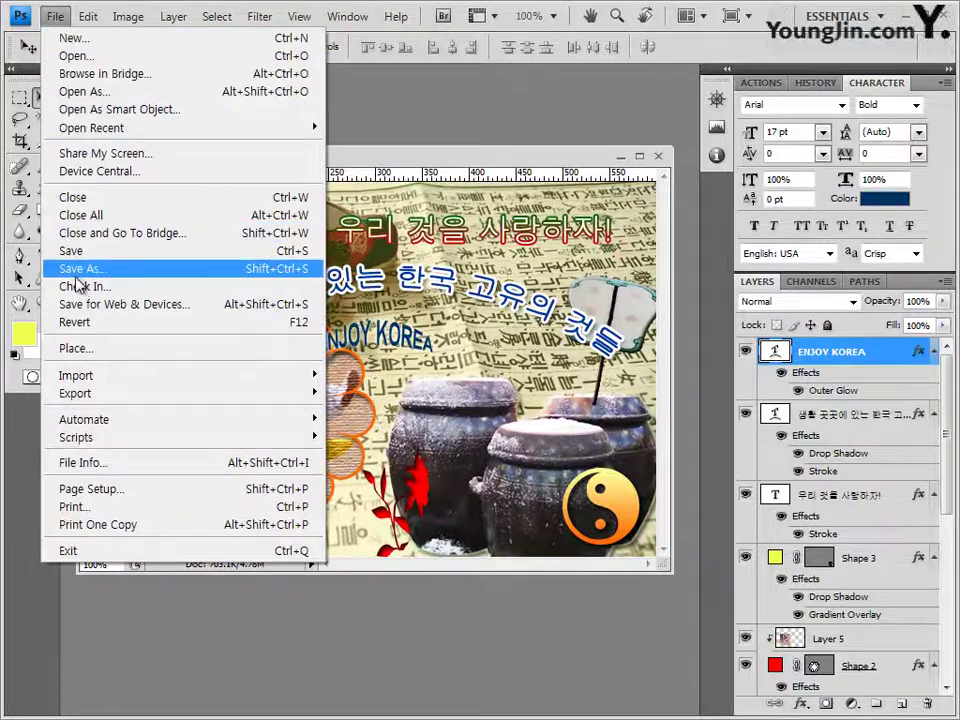
{"action": "left_click", "coordinate": [78, 270]}
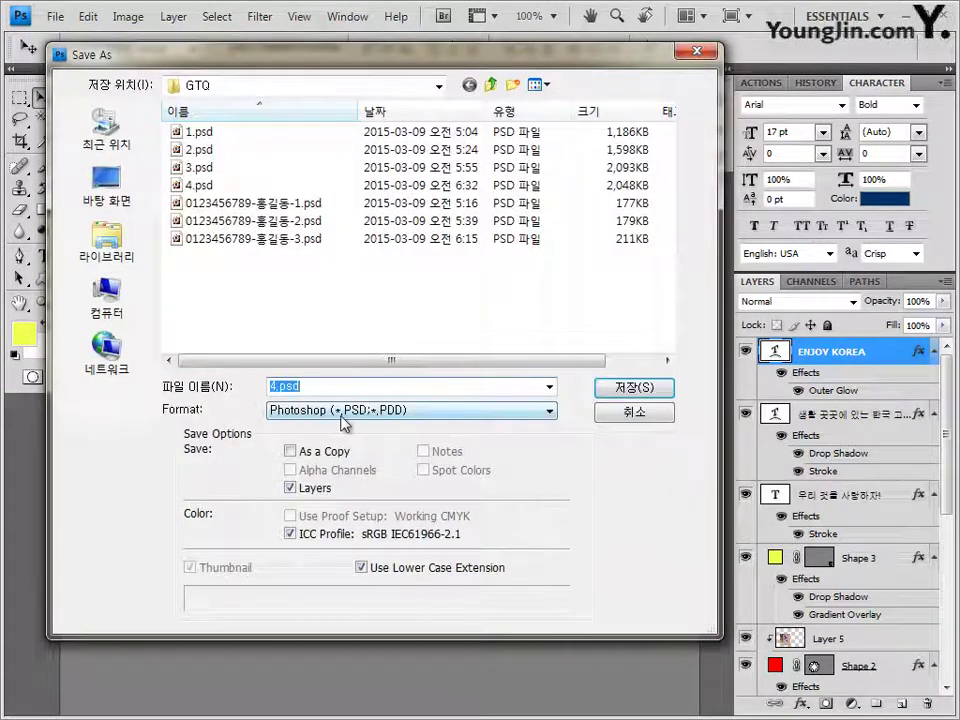
{"action": "left_click", "coordinate": [345, 420]}
{"action": "left_click", "coordinate": [330, 514]}
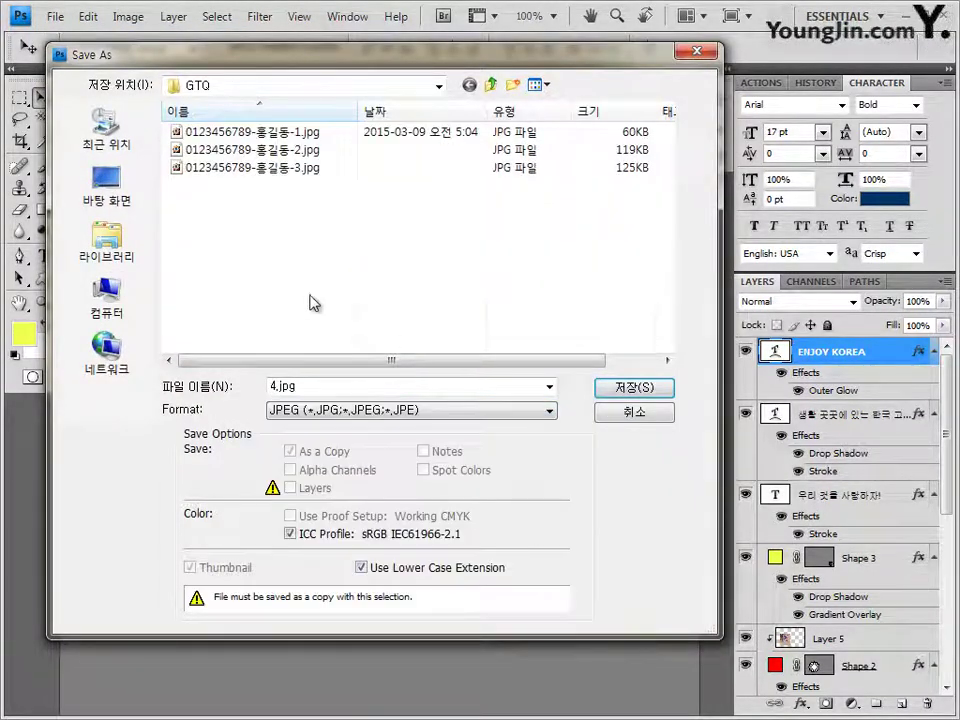
{"action": "left_click", "coordinate": [312, 168]}
{"action": "left_click", "coordinate": [378, 386]}
{"action": "left_click", "coordinate": [376, 388]}
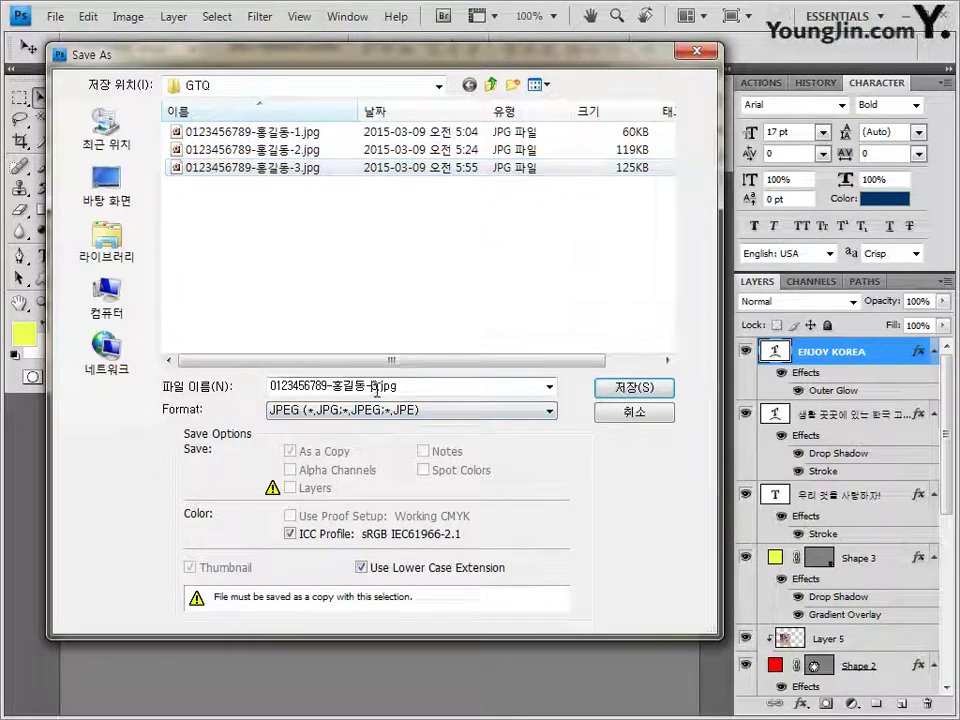
{"action": "left_click", "coordinate": [644, 389]}
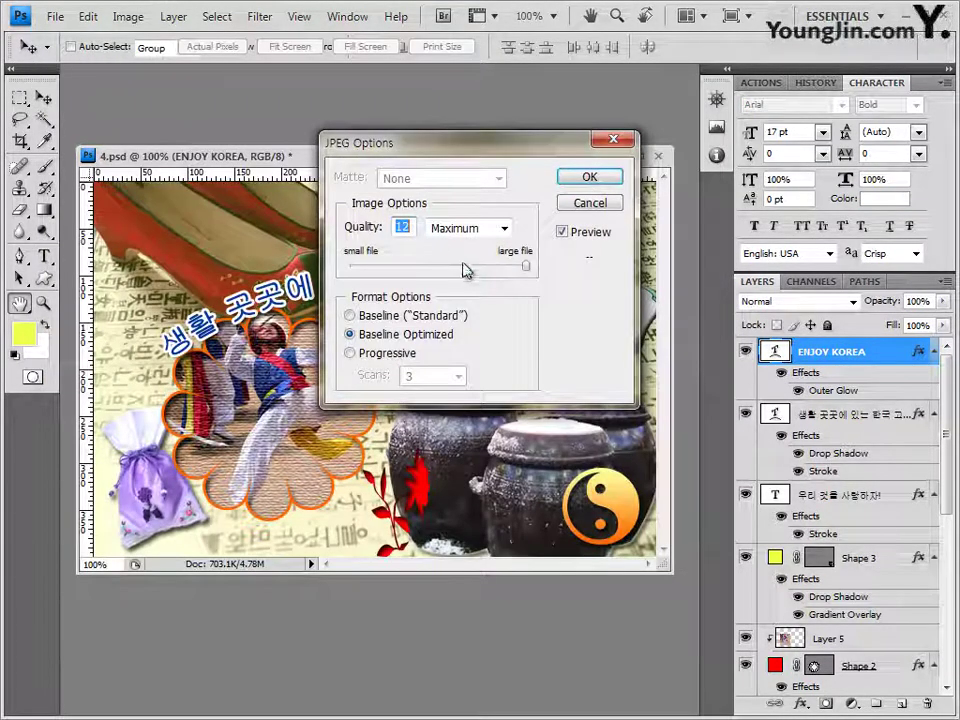
{"action": "left_click", "coordinate": [466, 268]}
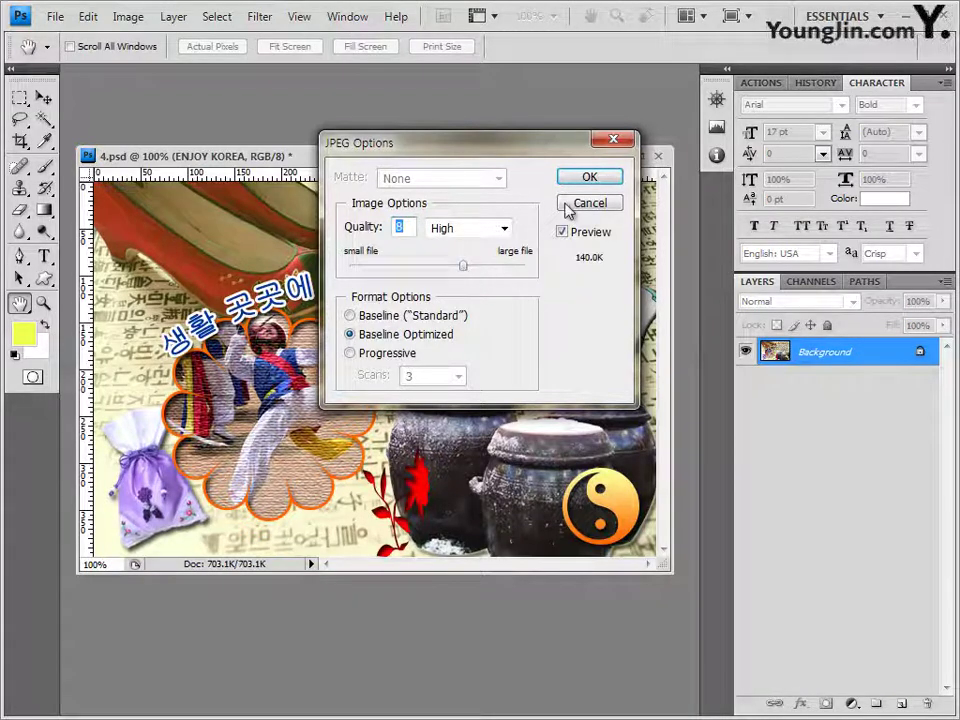
{"action": "left_click", "coordinate": [592, 182]}
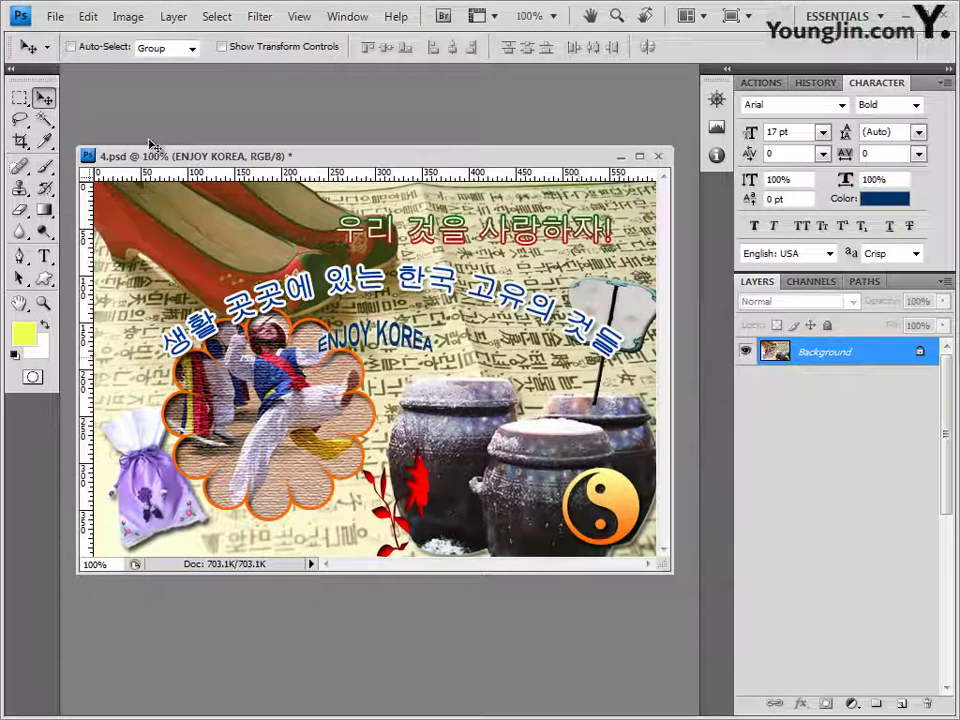
Resize the image to 60 × 40 pixels with proportions constrained
{"action": "left_click", "coordinate": [128, 17]}
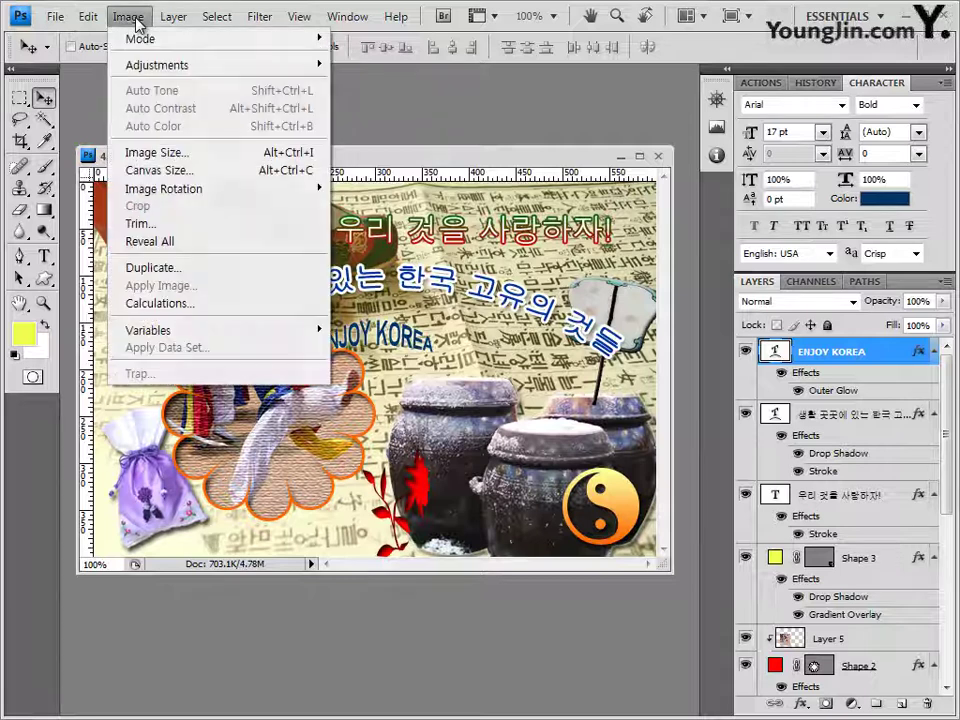
{"action": "left_click", "coordinate": [146, 158]}
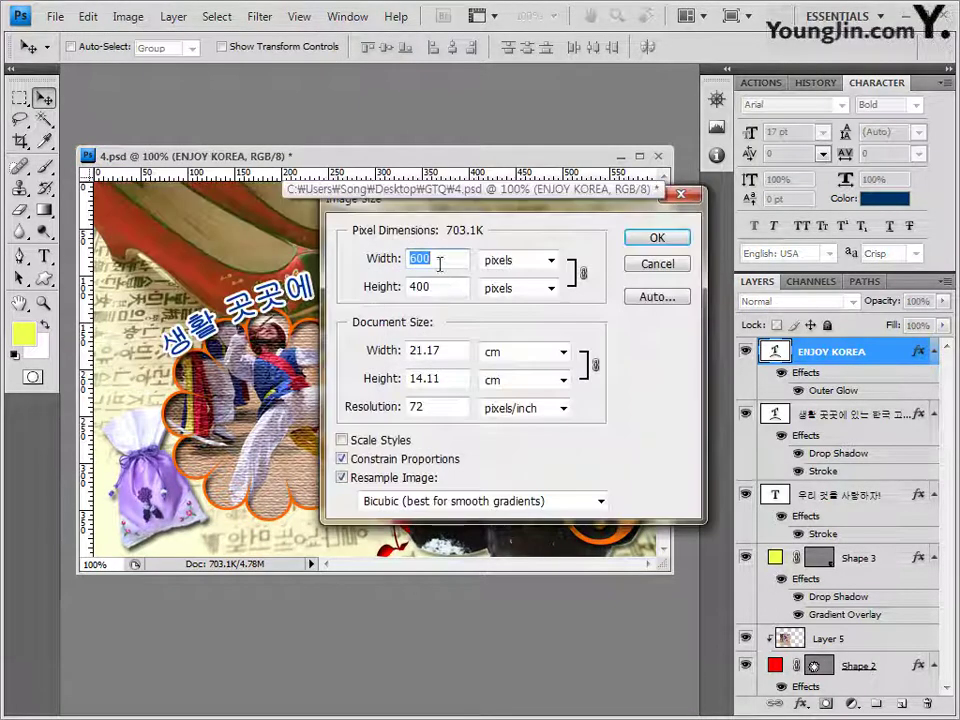
{"action": "type", "text": "60"}
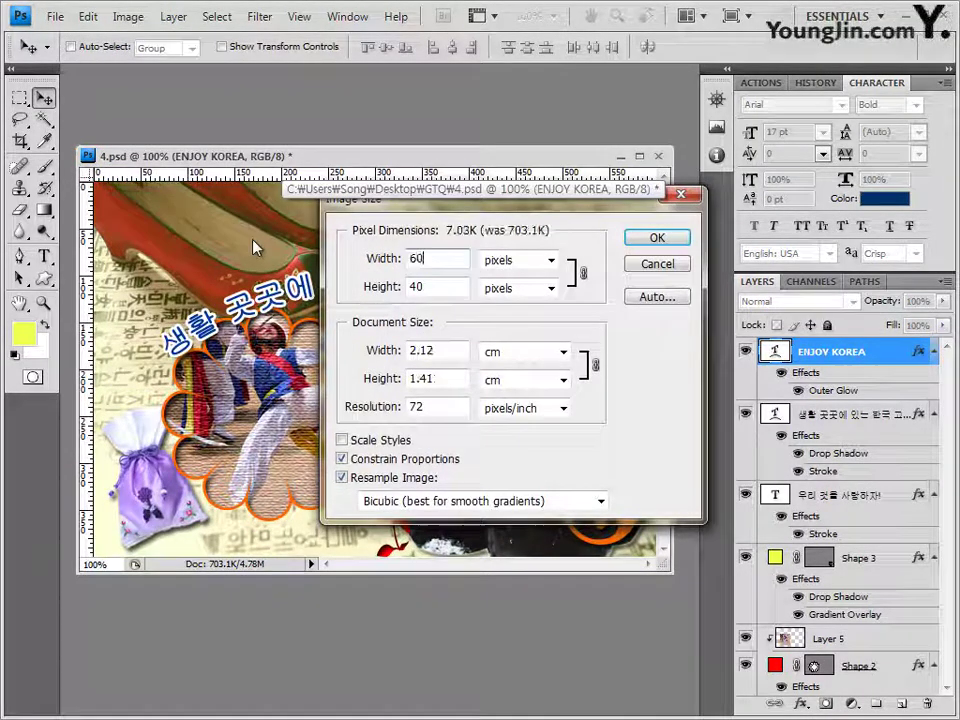
{"action": "left_click", "coordinate": [659, 240]}
Save the reduced image as a layered PSD using the candidate's number-and-name file pattern with Maximize compatibility, and close it
{"action": "left_click", "coordinate": [55, 16]}
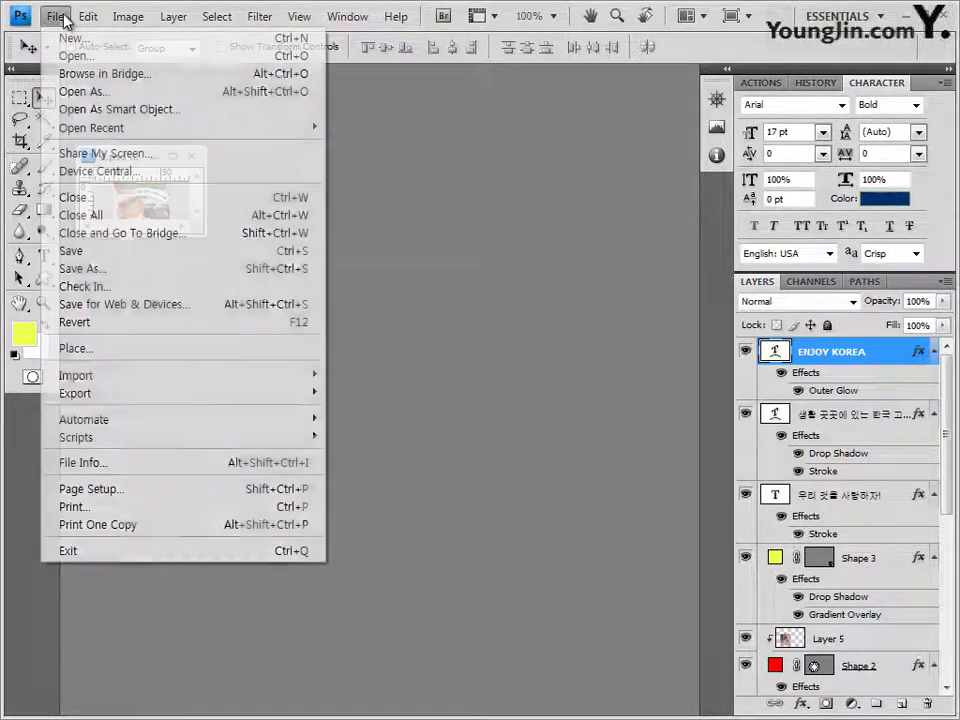
{"action": "left_click", "coordinate": [90, 268]}
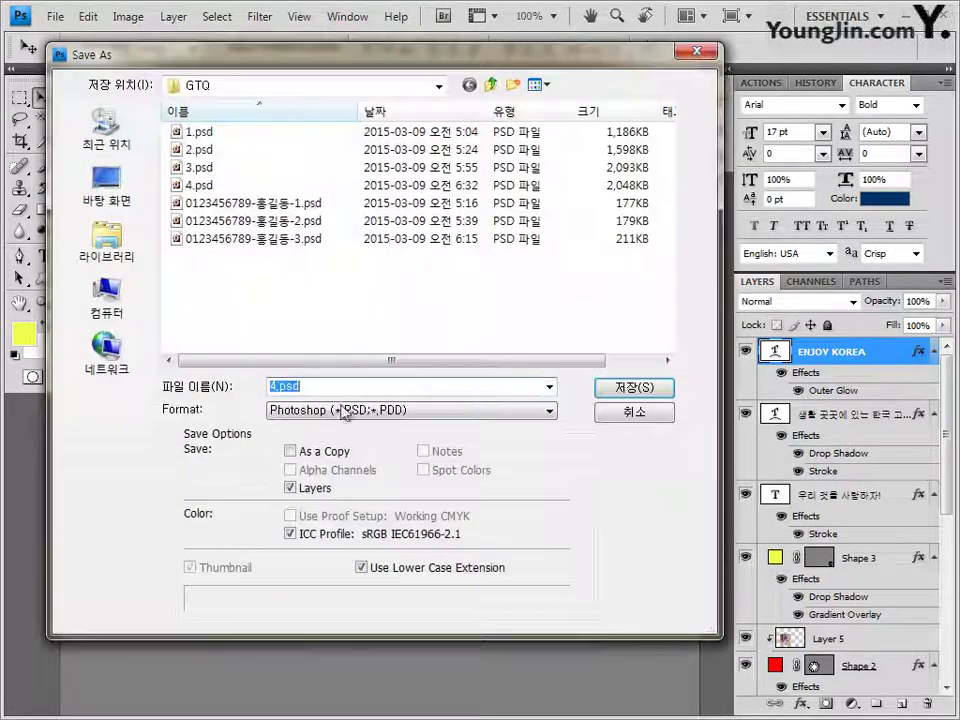
{"action": "left_click", "coordinate": [354, 418]}
{"action": "left_click", "coordinate": [350, 423]}
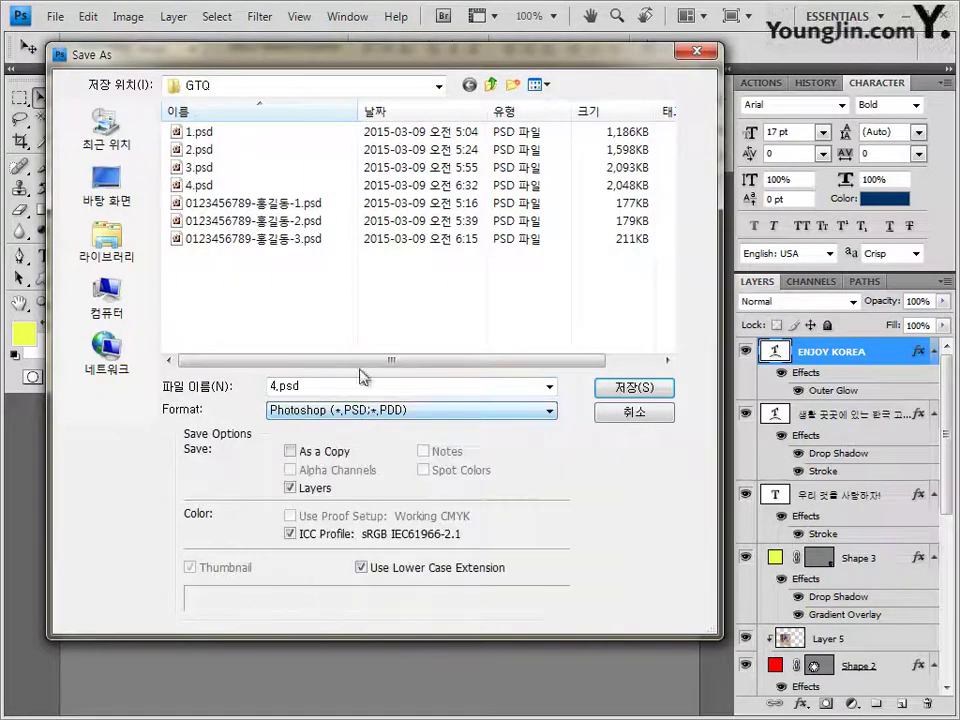
{"action": "left_click", "coordinate": [305, 240]}
{"action": "double_click", "coordinate": [377, 385]}
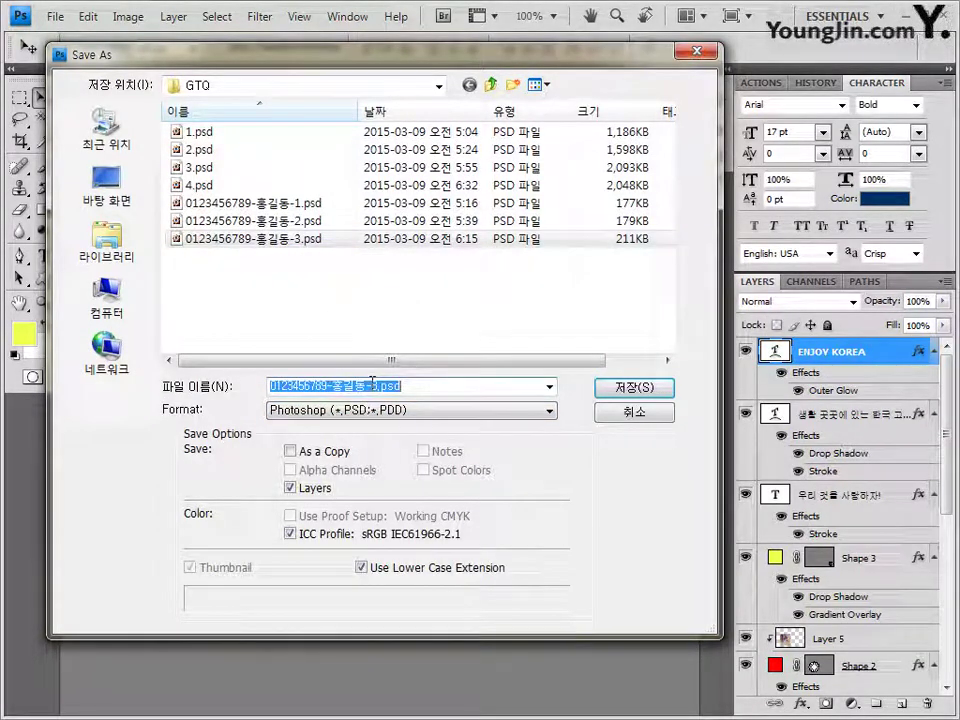
{"action": "left_click", "coordinate": [373, 385]}
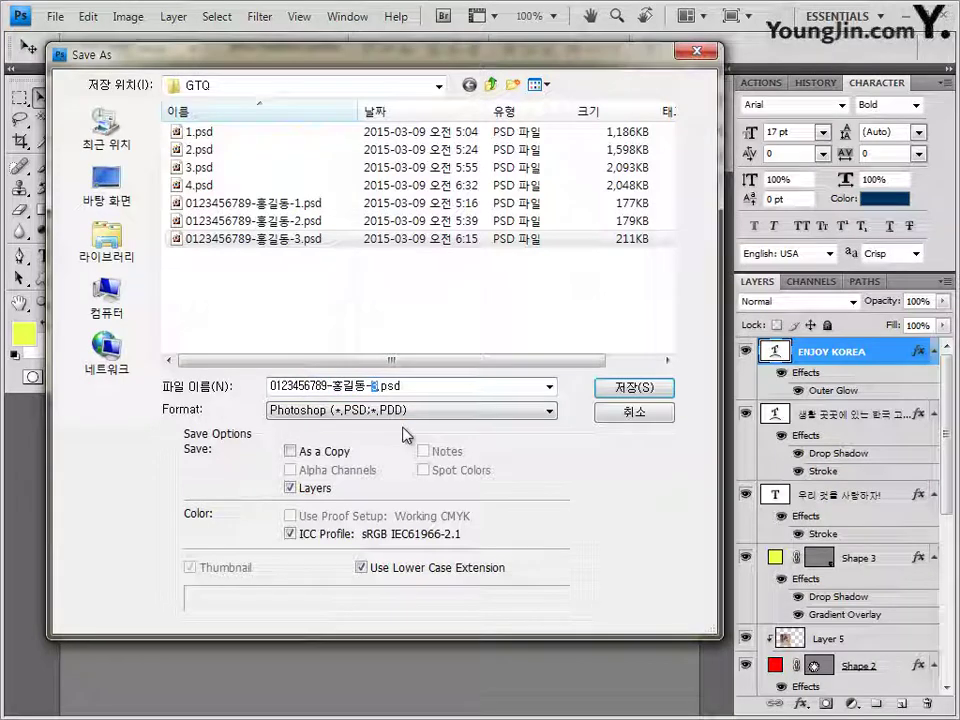
{"action": "left_click", "coordinate": [633, 387]}
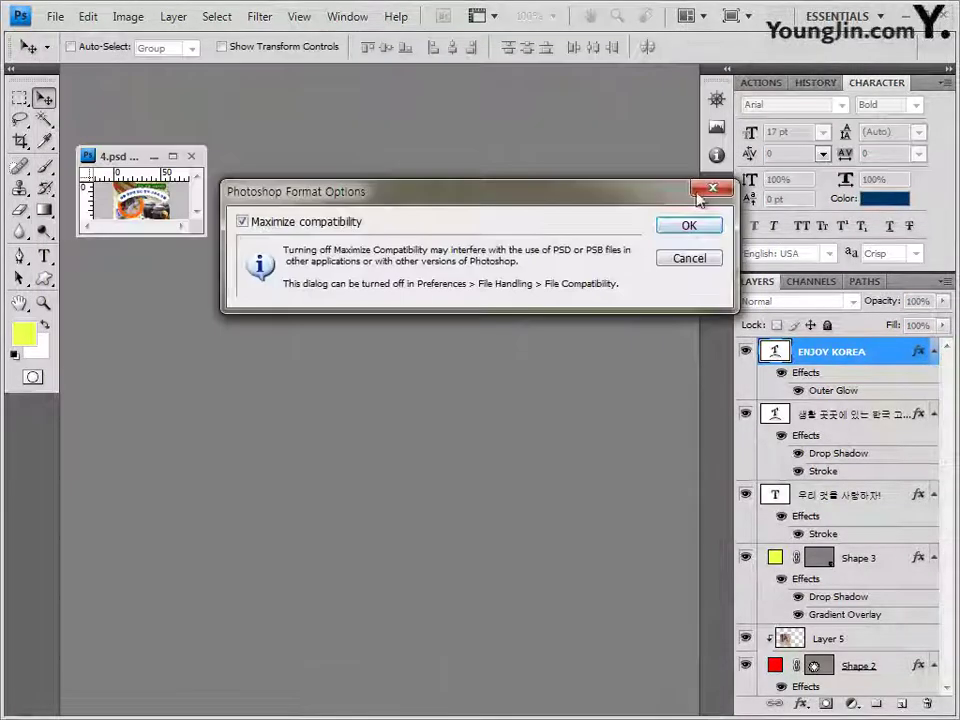
{"action": "left_click", "coordinate": [690, 227]}
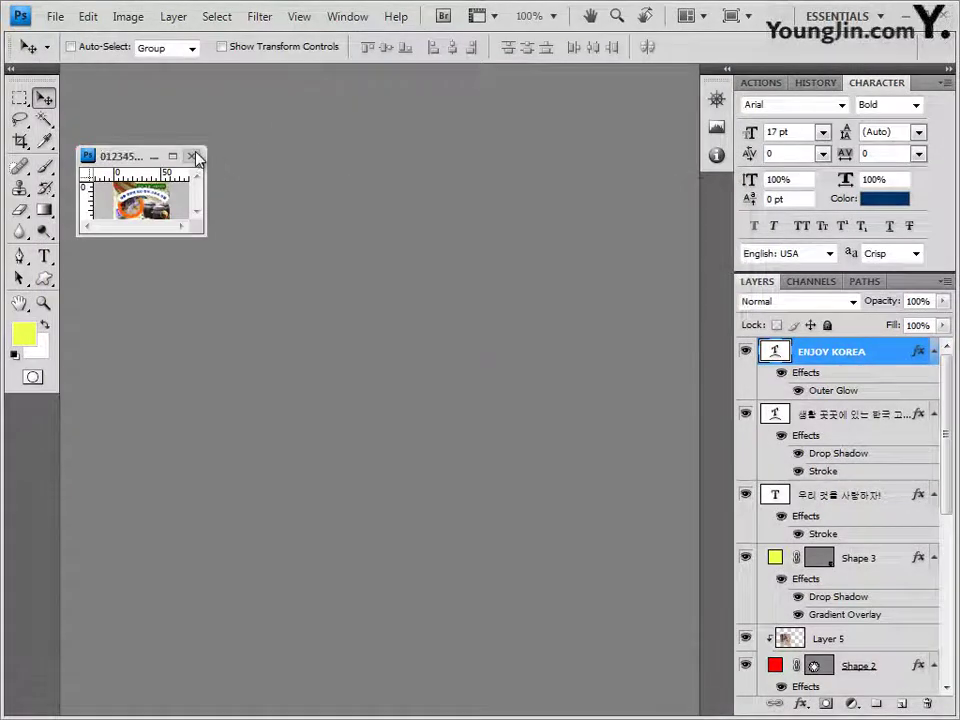
{"action": "left_click", "coordinate": [193, 157]}
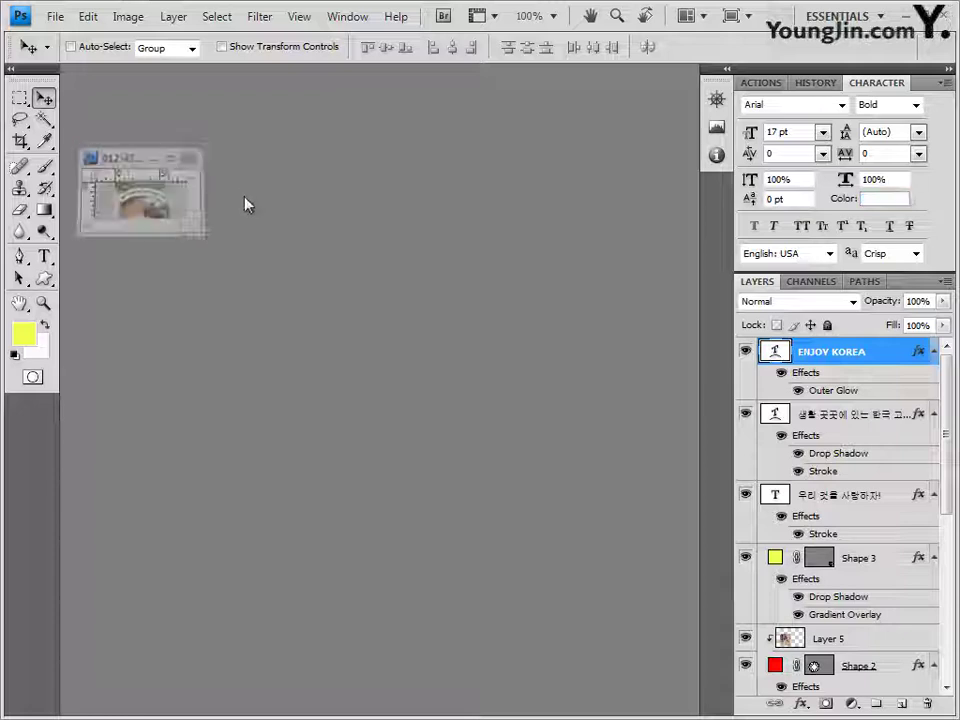